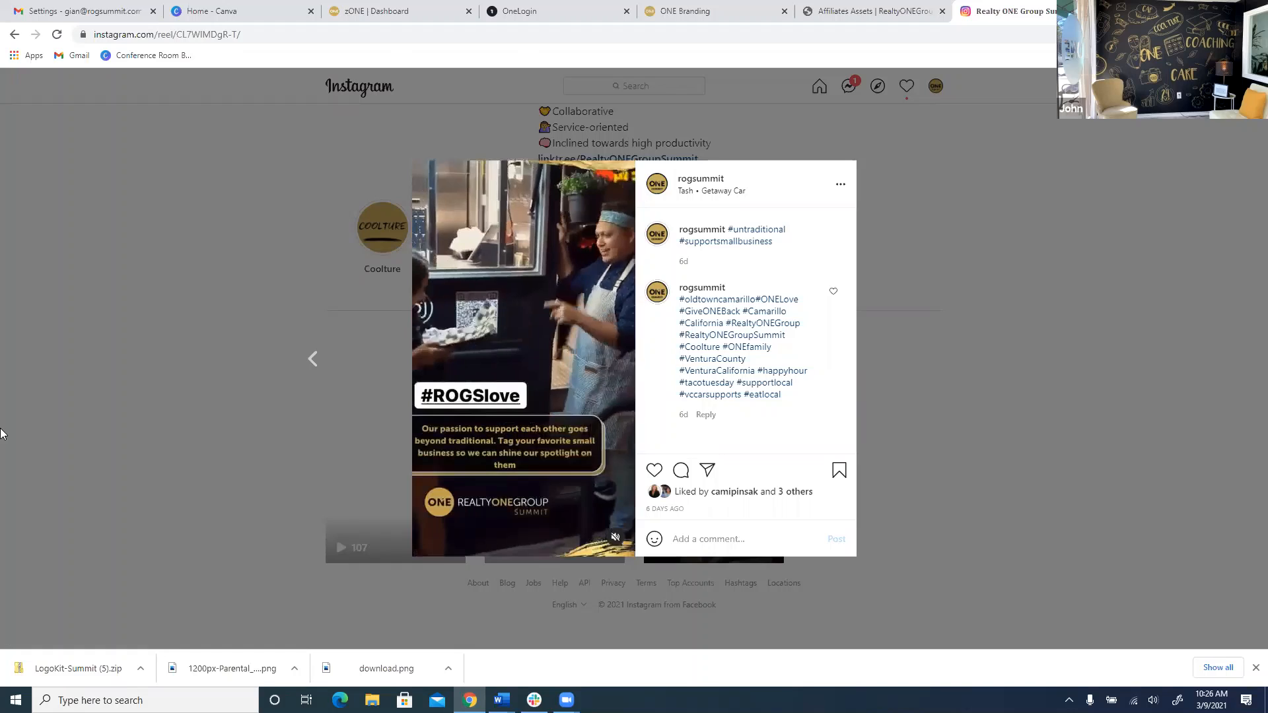
Close the open reel back to the Reels grid and switch to the 'Home - Canva' tab.
left_click(0, 433)
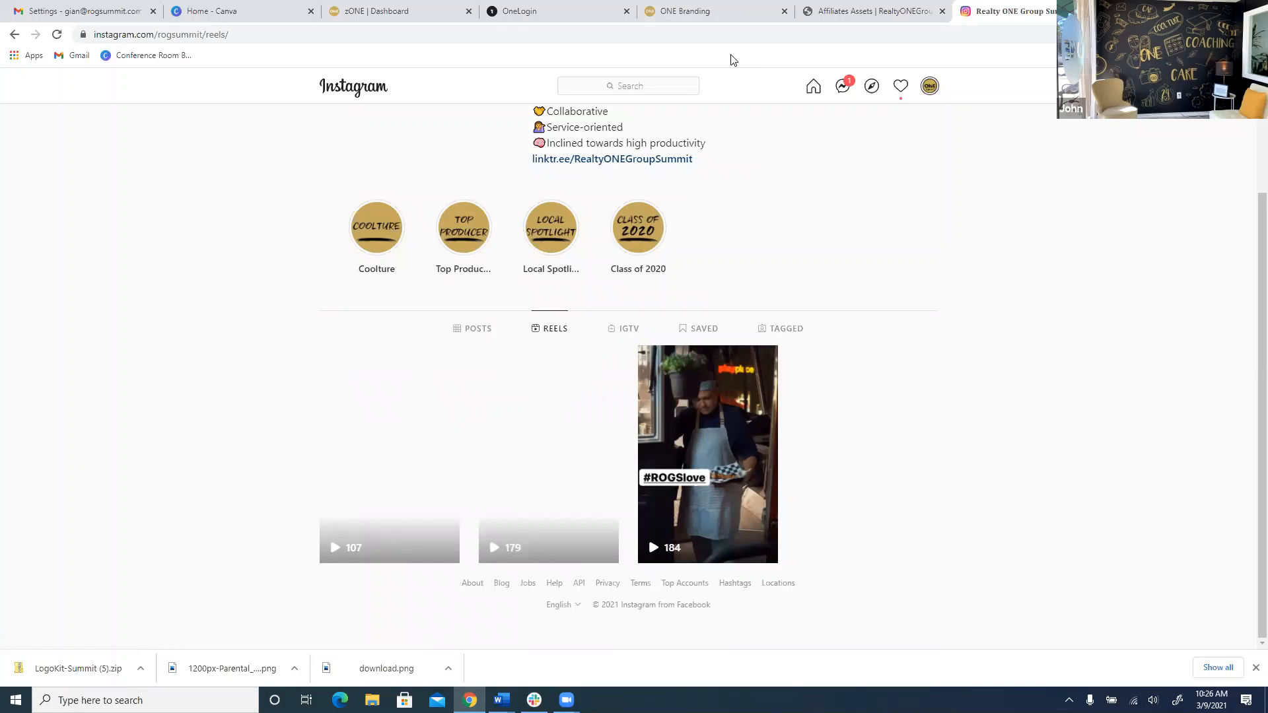
left_click(211, 11)
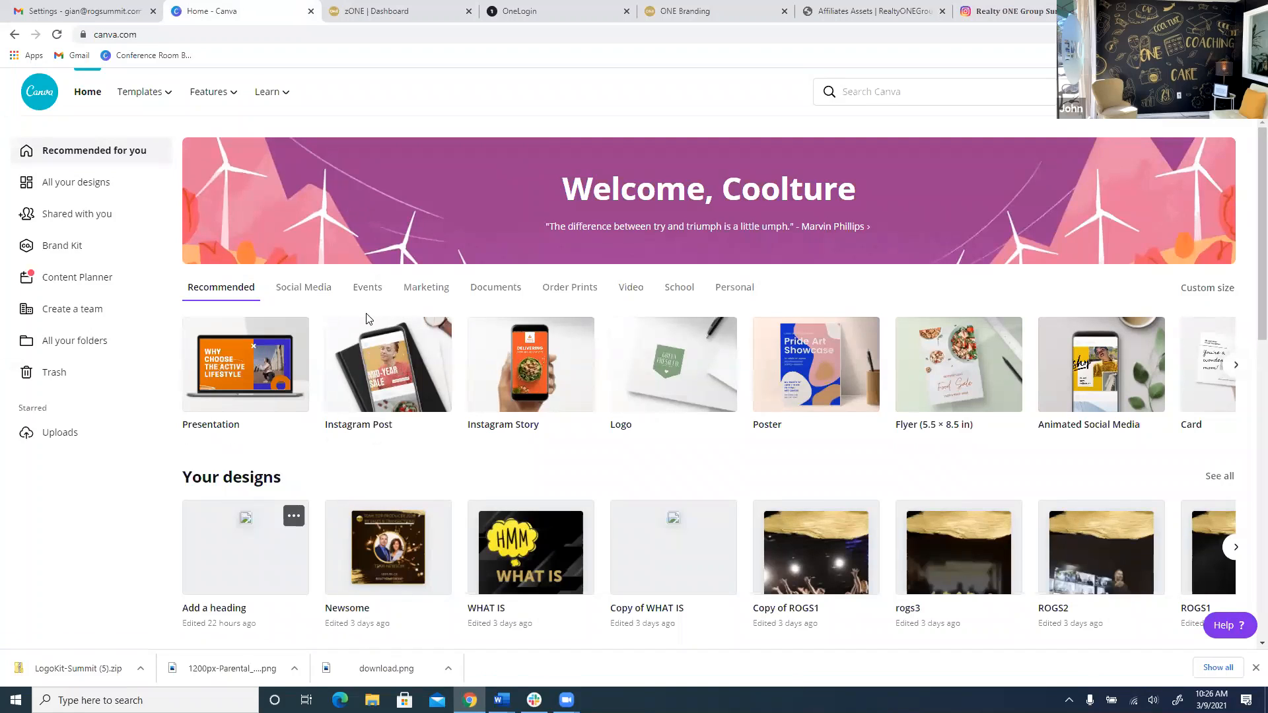
scroll(529, 377, "down", 1)
scroll(515, 360, "down", 2)
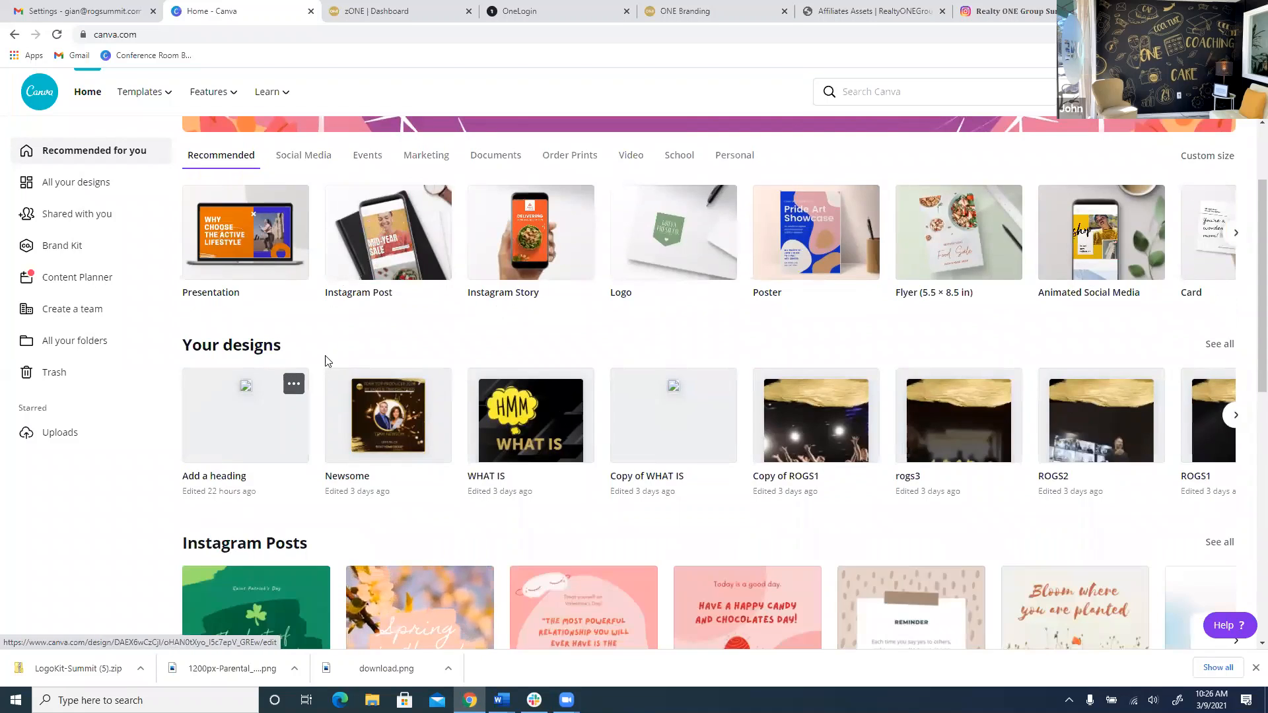
scroll(350, 399, "down", 4)
scroll(385, 428, "up", 3)
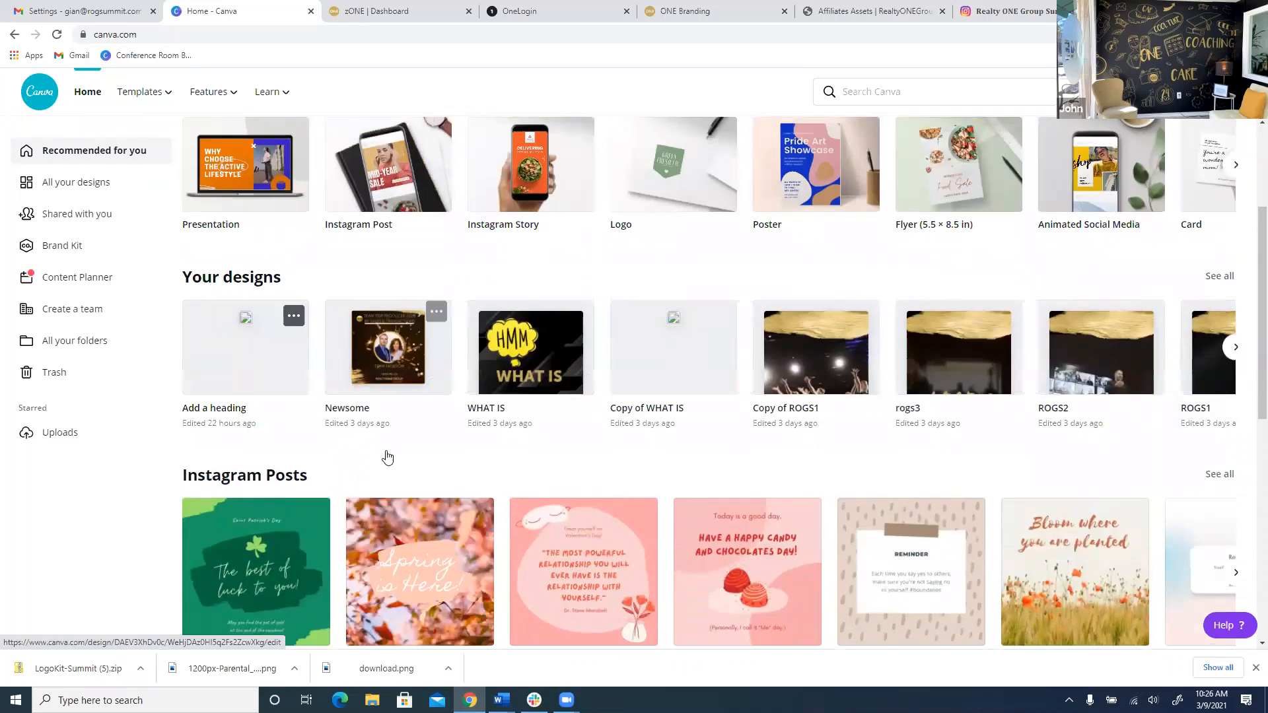
scroll(388, 449, "down", 5)
scroll(388, 447, "down", 7)
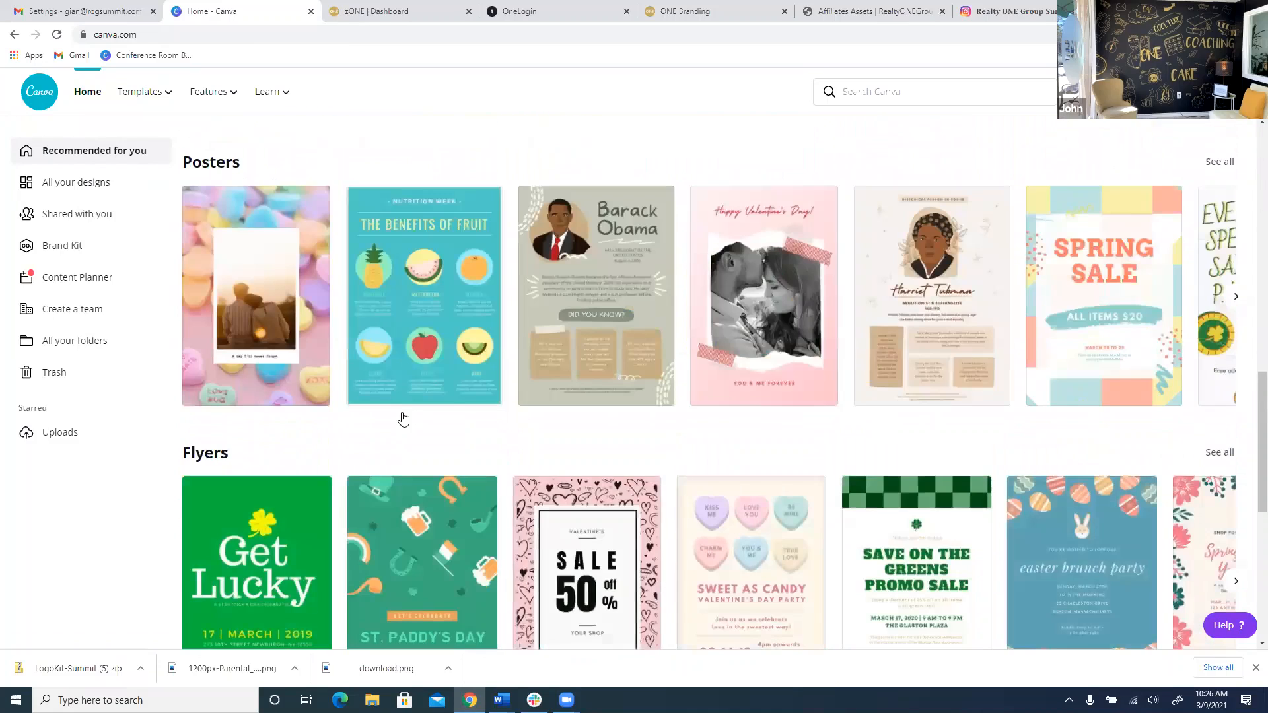
scroll(402, 416, "up", 6)
scroll(389, 376, "up", 8)
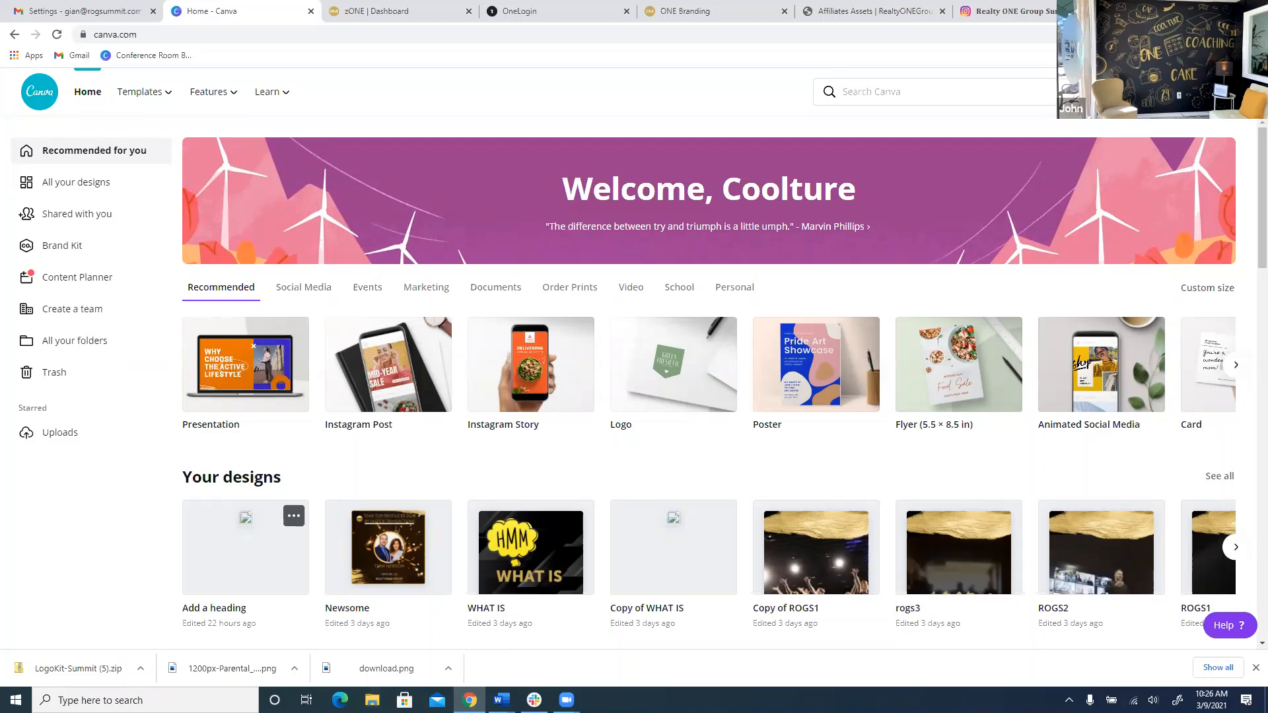
Minimize the open windows and move the LogoKit-Summit (5) zip from Downloads onto the Desktop.
left_click(1190, 11)
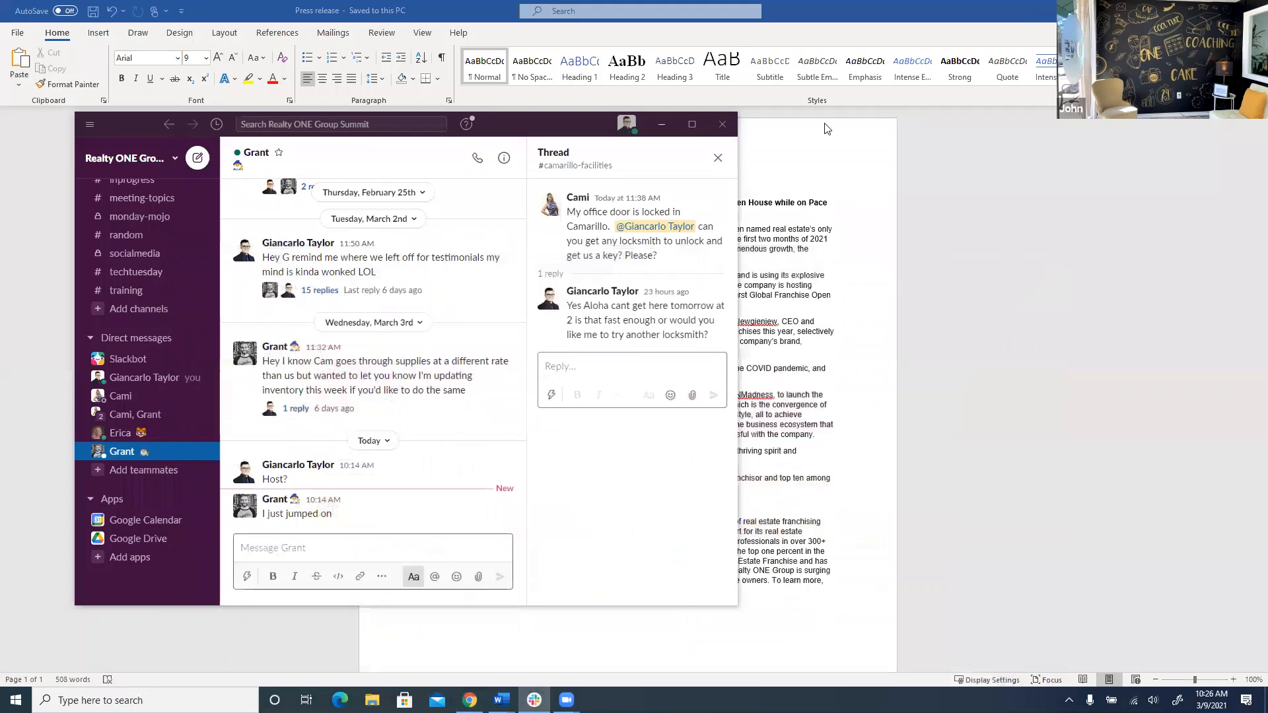
left_click(659, 120)
left_click(1190, 10)
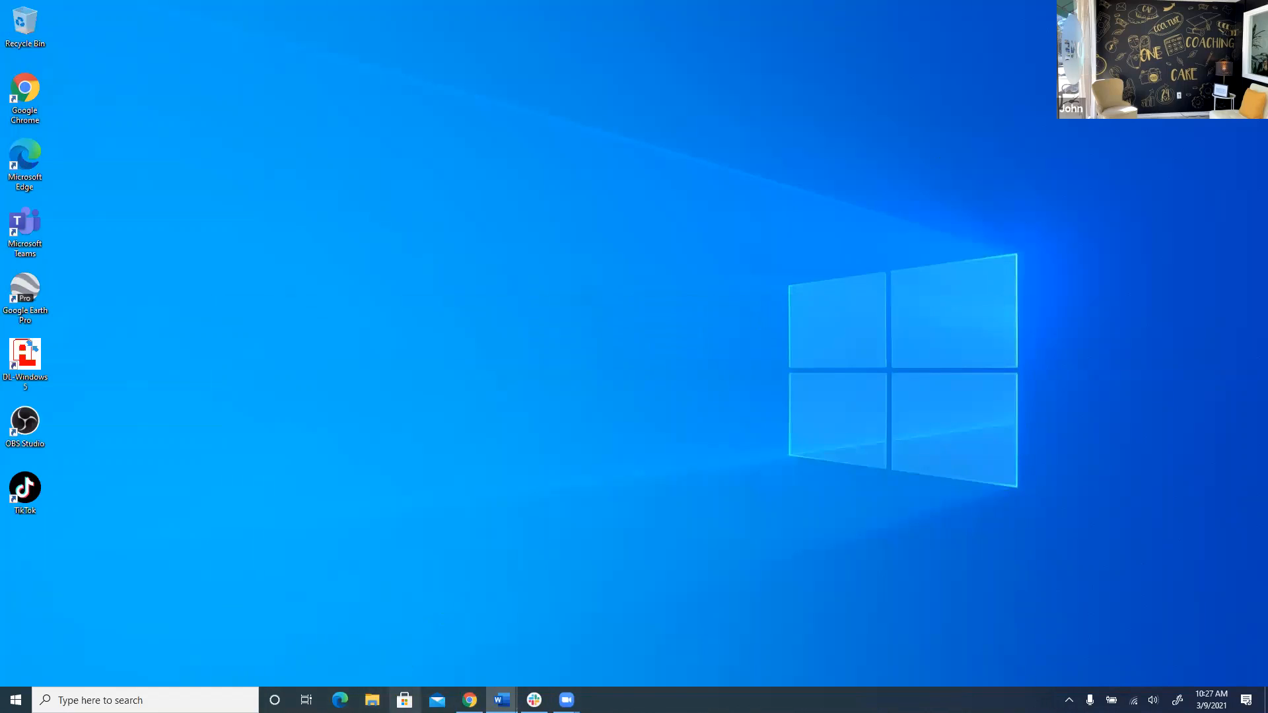
left_click(372, 700)
left_click(396, 207)
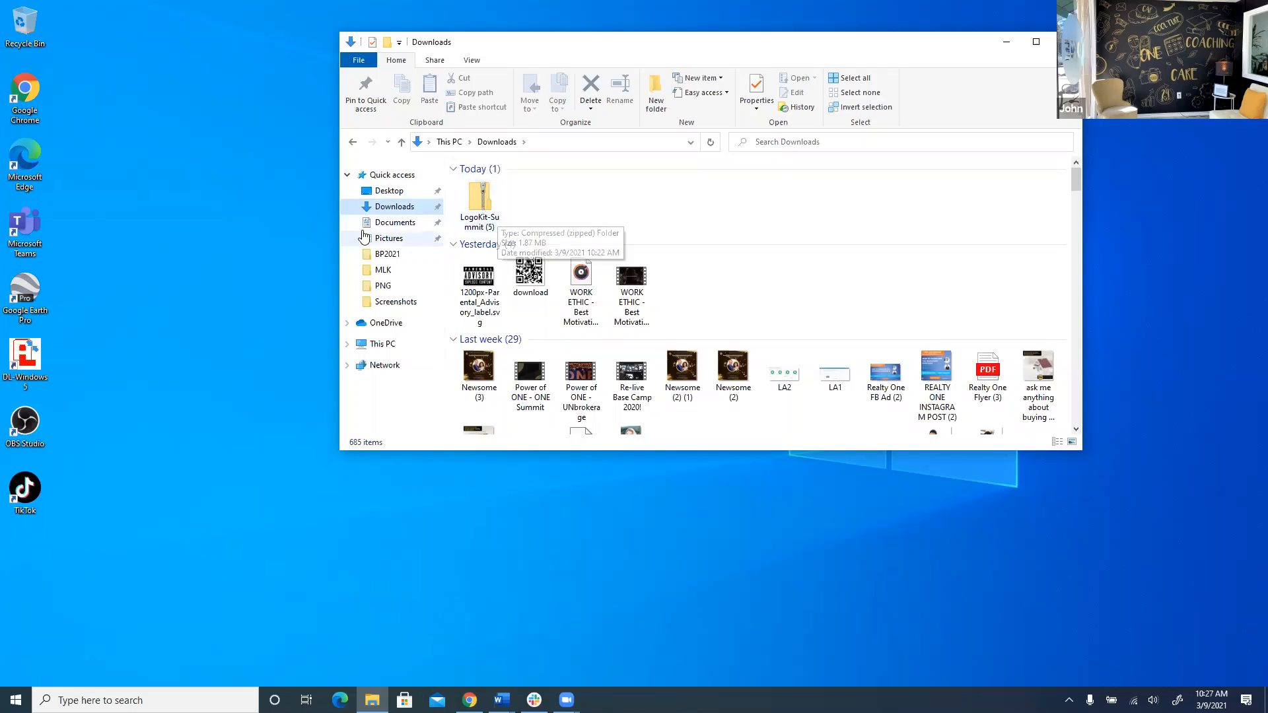
left_click_drag(480, 201, 208, 264)
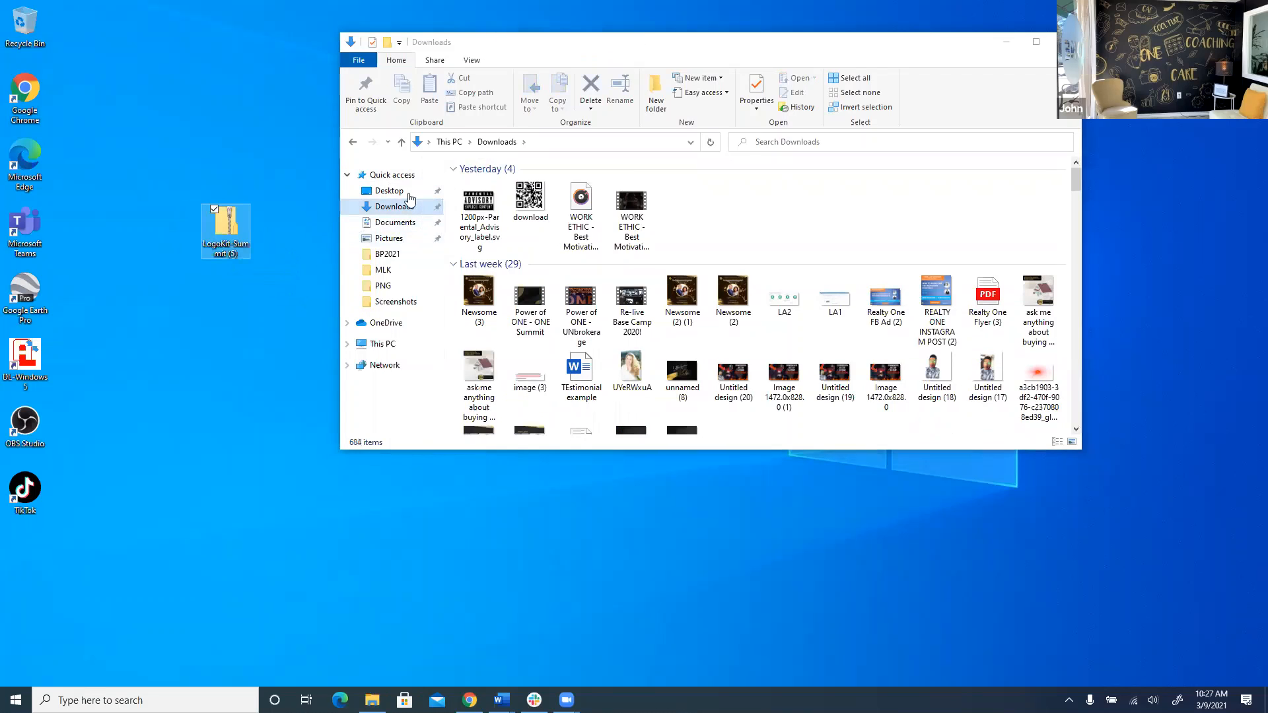
Create a Desktop folder named 'ROGS logos' and move the LogoKit-Summit (5) zip into it.
left_click(396, 191)
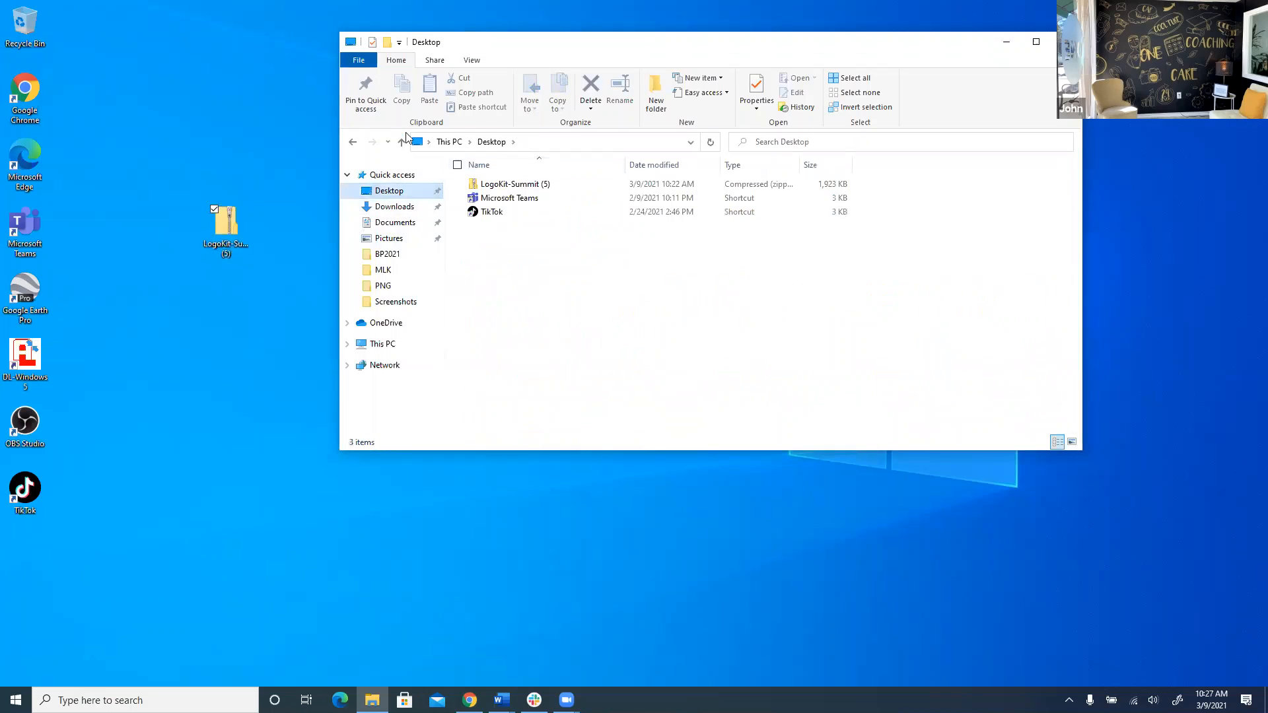
left_click(646, 108)
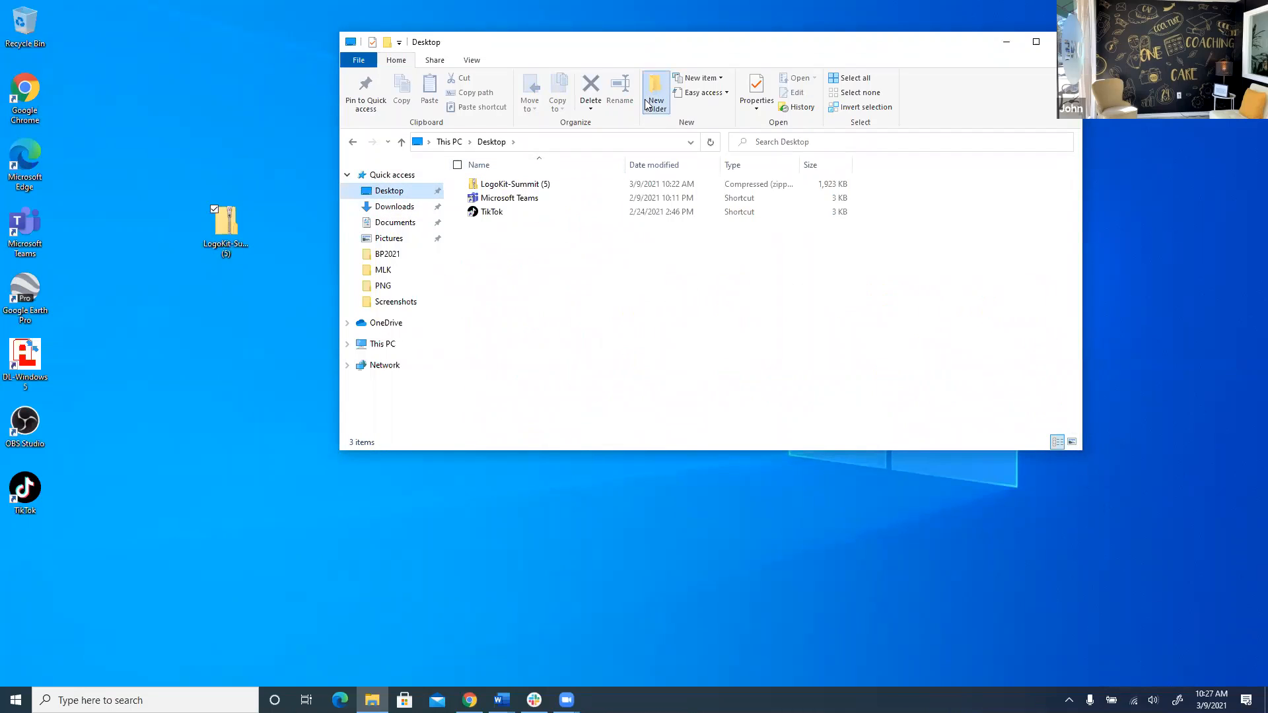
type("L")
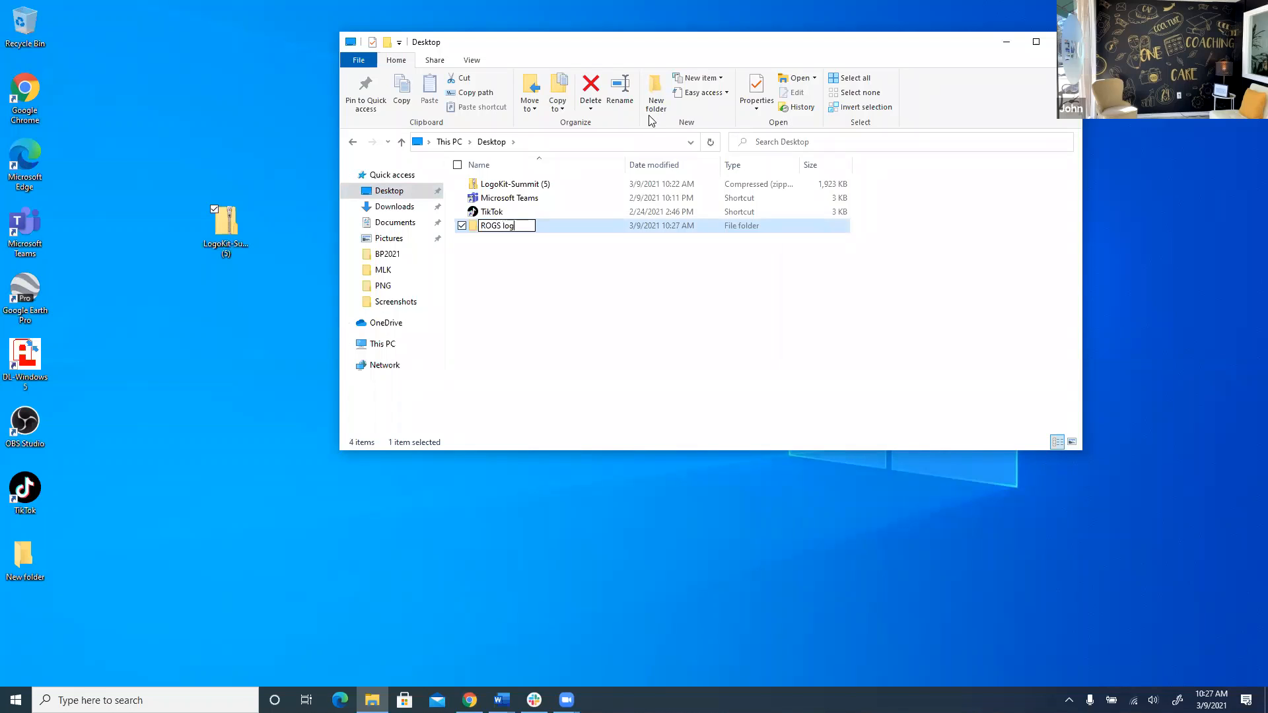
left_click(599, 434)
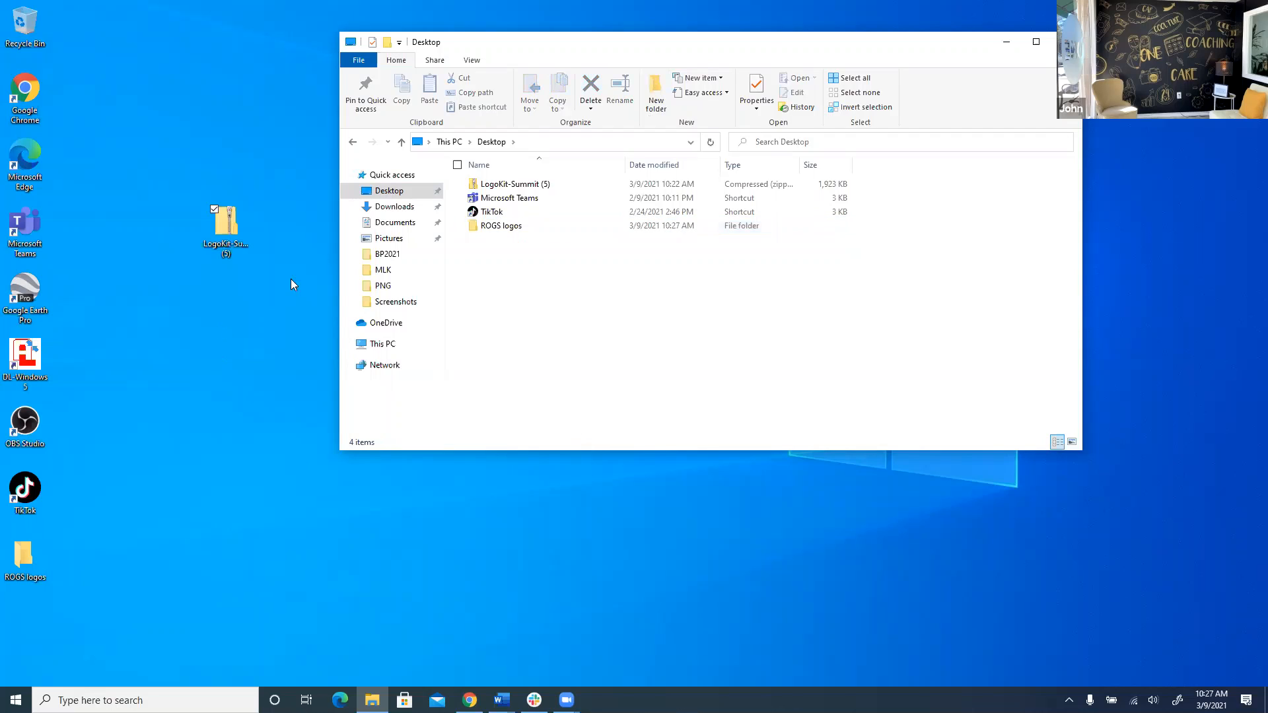
left_click_drag(556, 180, 511, 228)
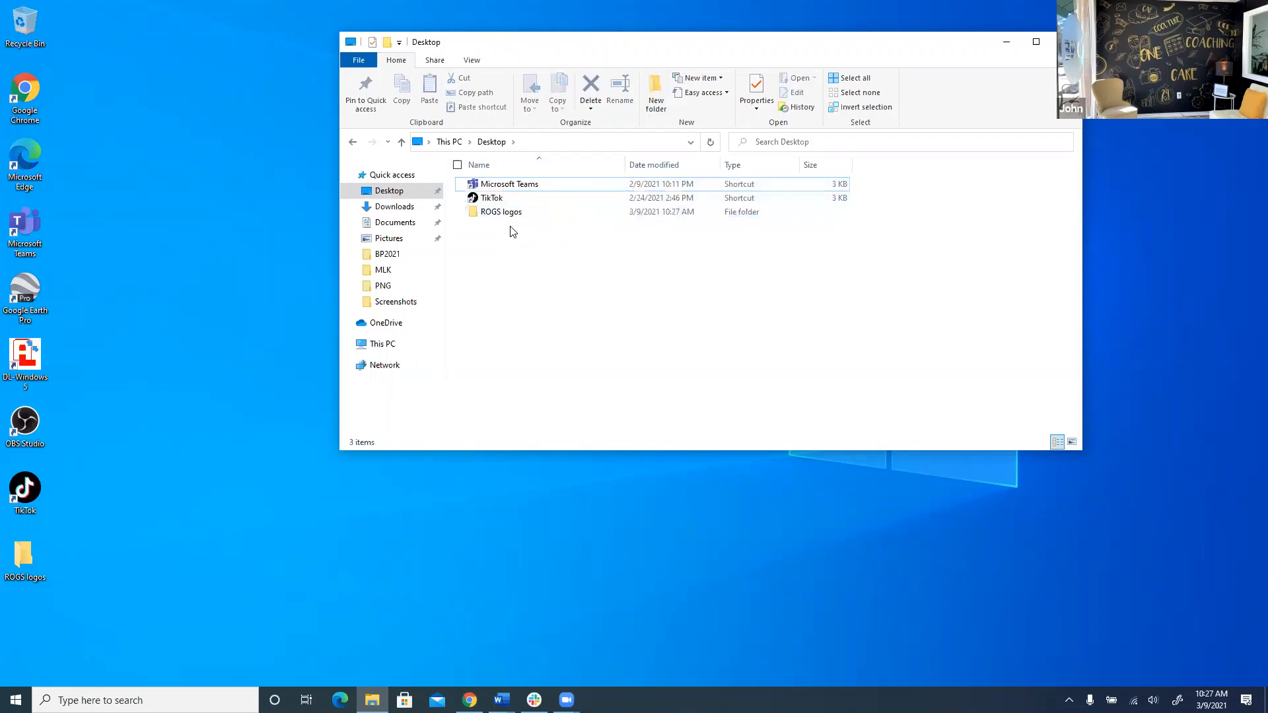
Extract the LogoKit-Summit (5) zip inside ROGS logos to the suggested location.
double_click(513, 211)
left_click(522, 183)
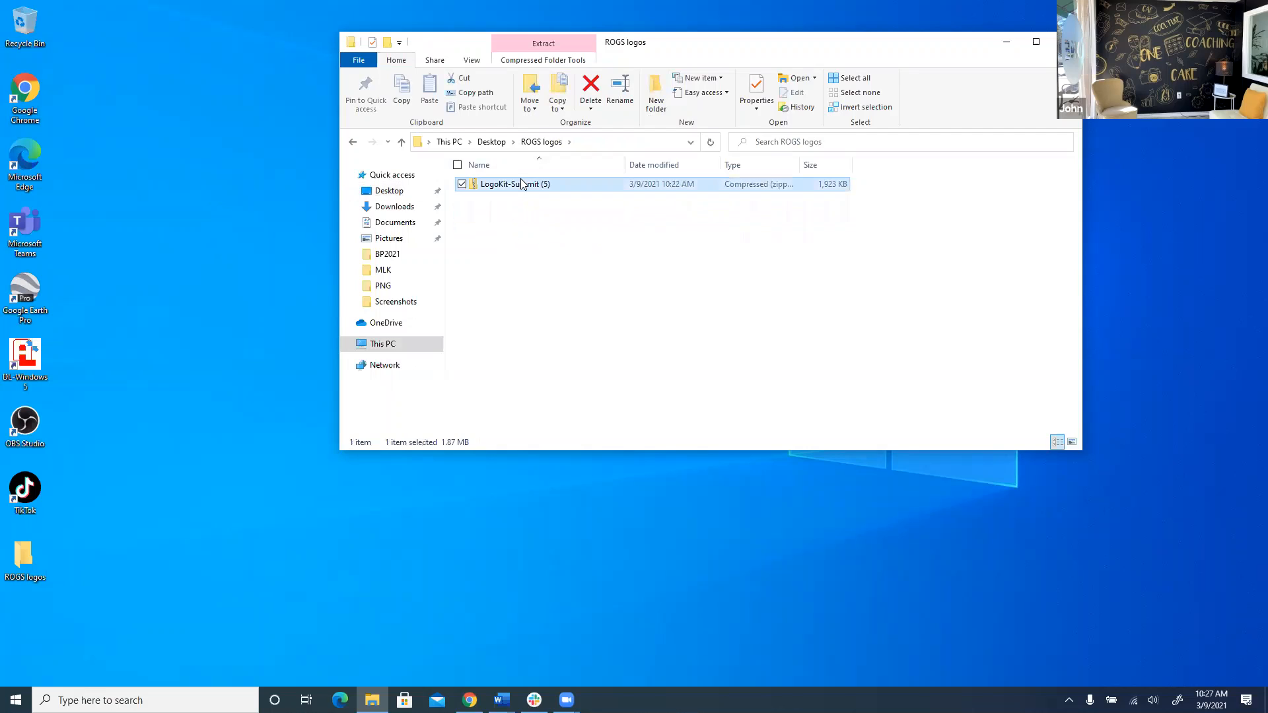
right_click(521, 184)
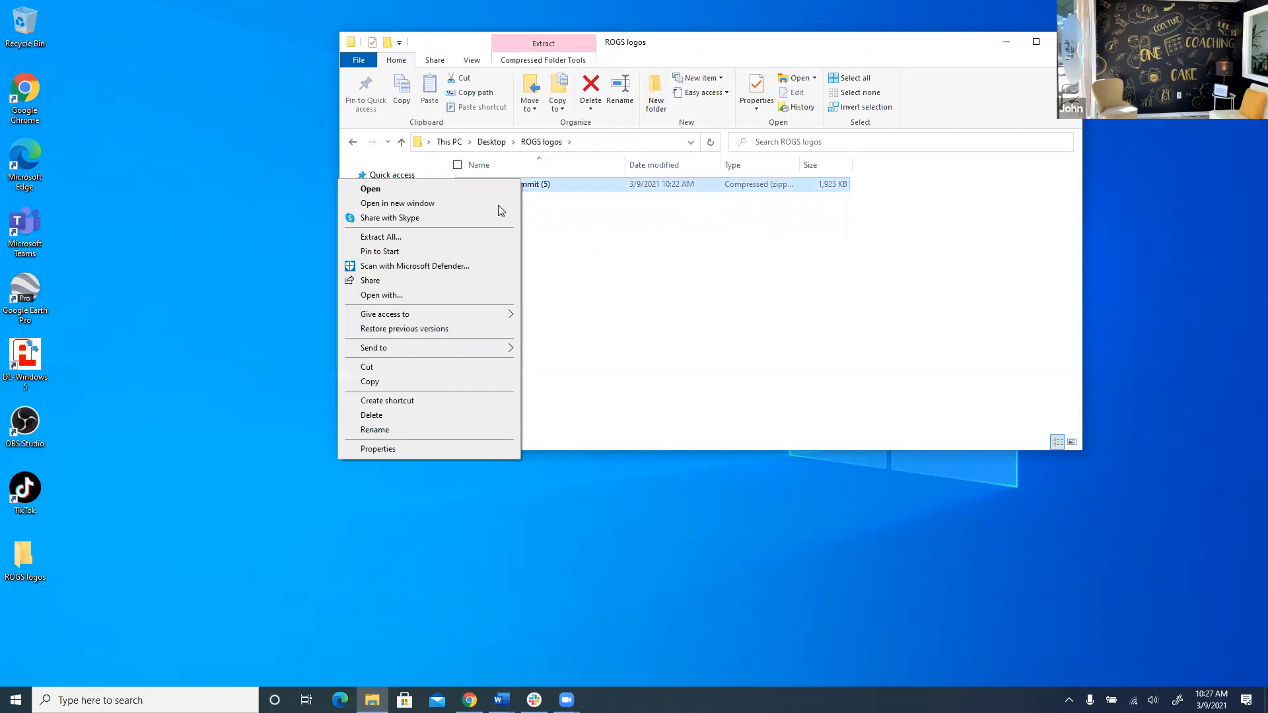
left_click(453, 237)
left_click(744, 478)
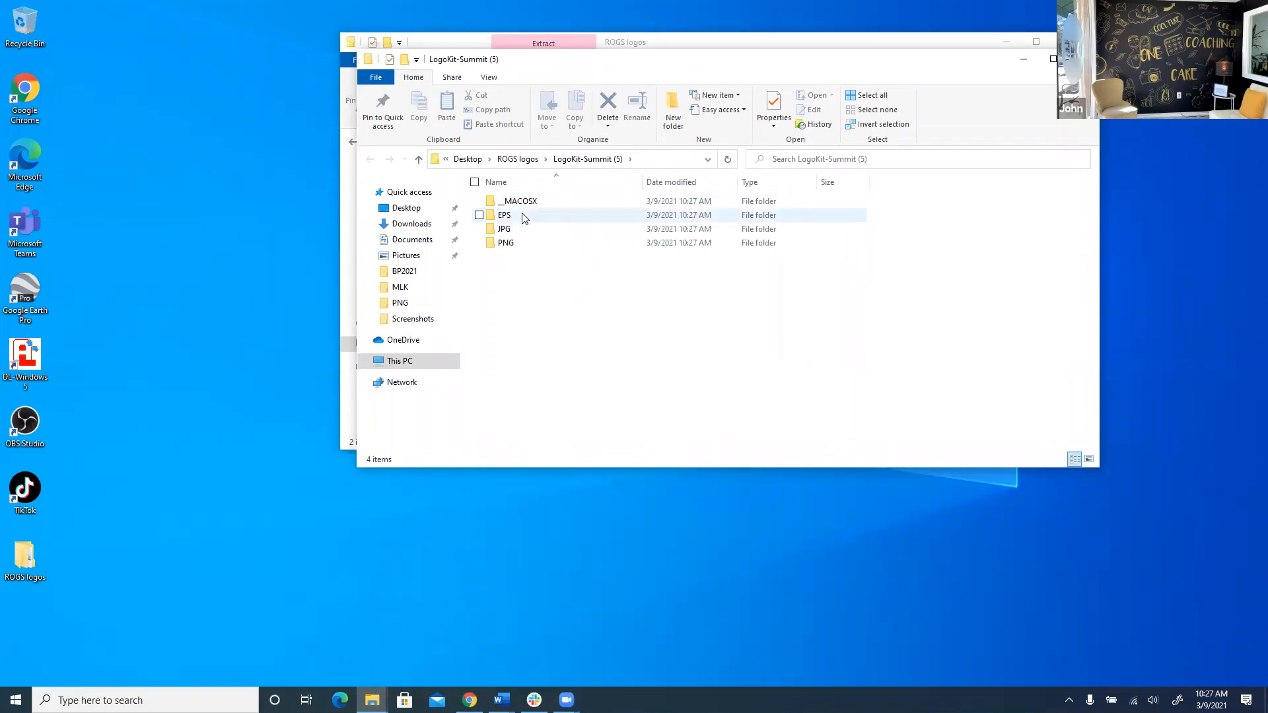
Check the JPG and PNG logo folders, then go back to Canva in Chrome.
double_click(512, 232)
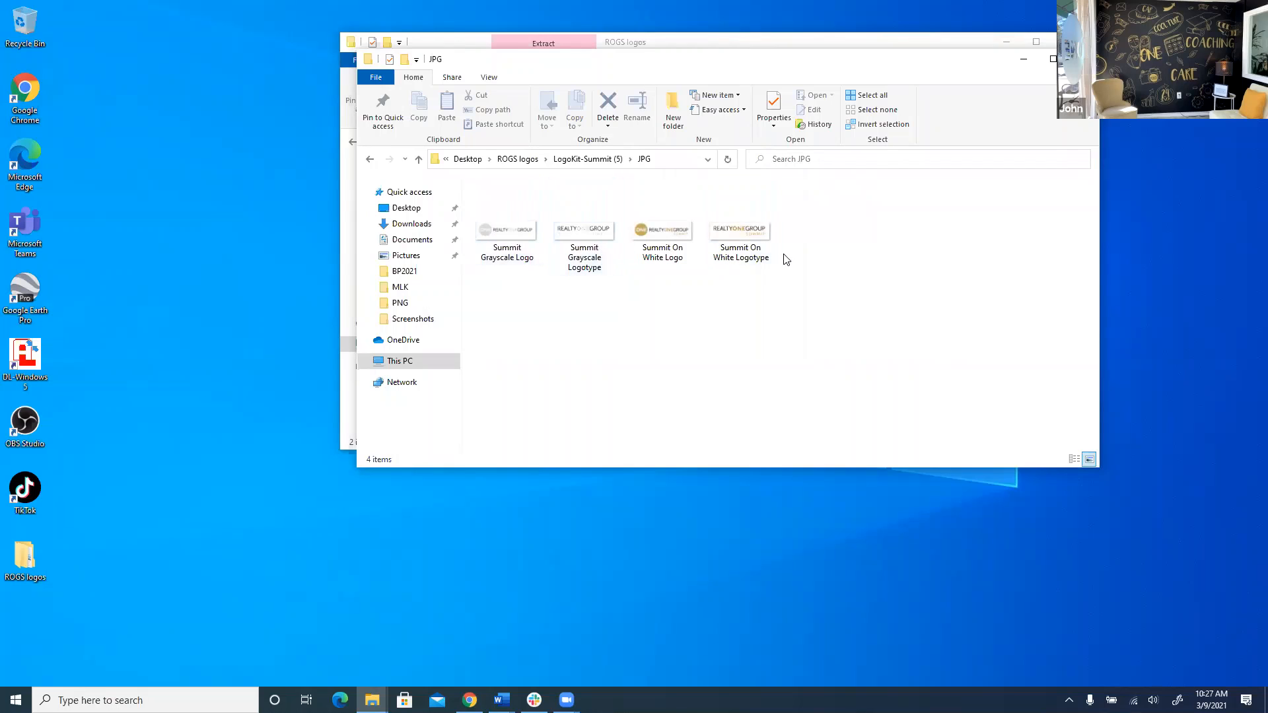
left_click(419, 160)
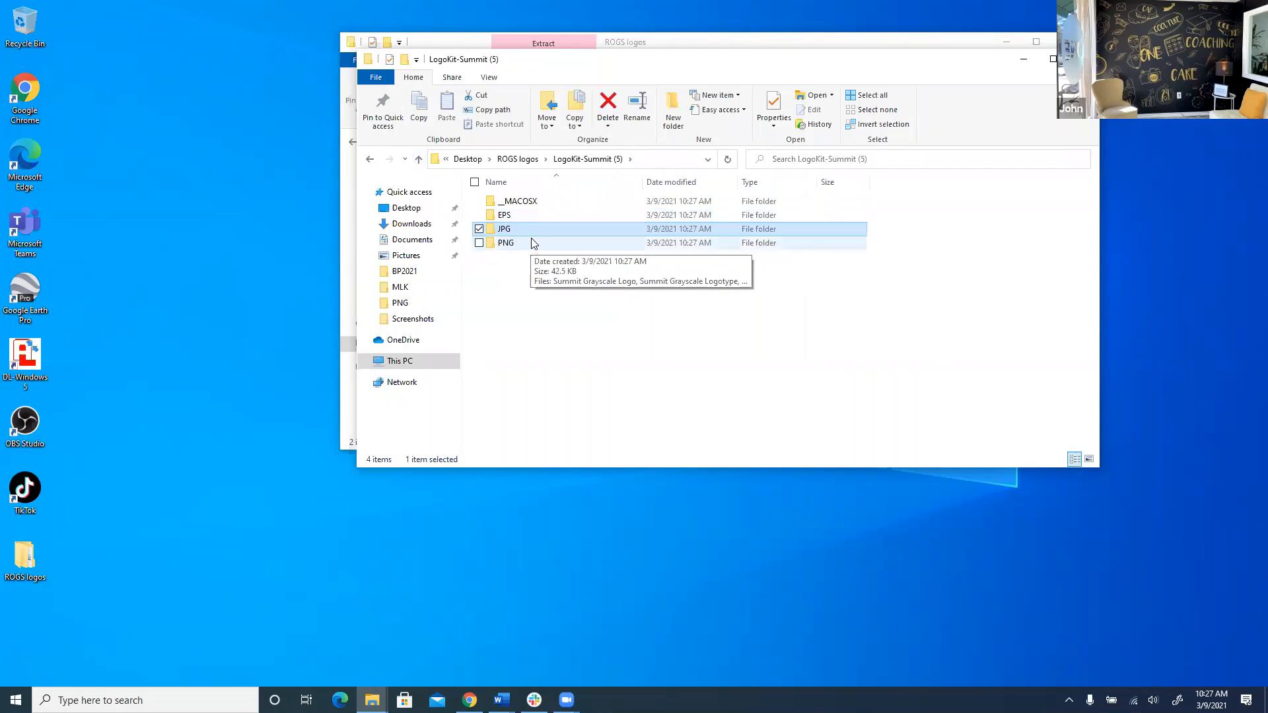
double_click(534, 242)
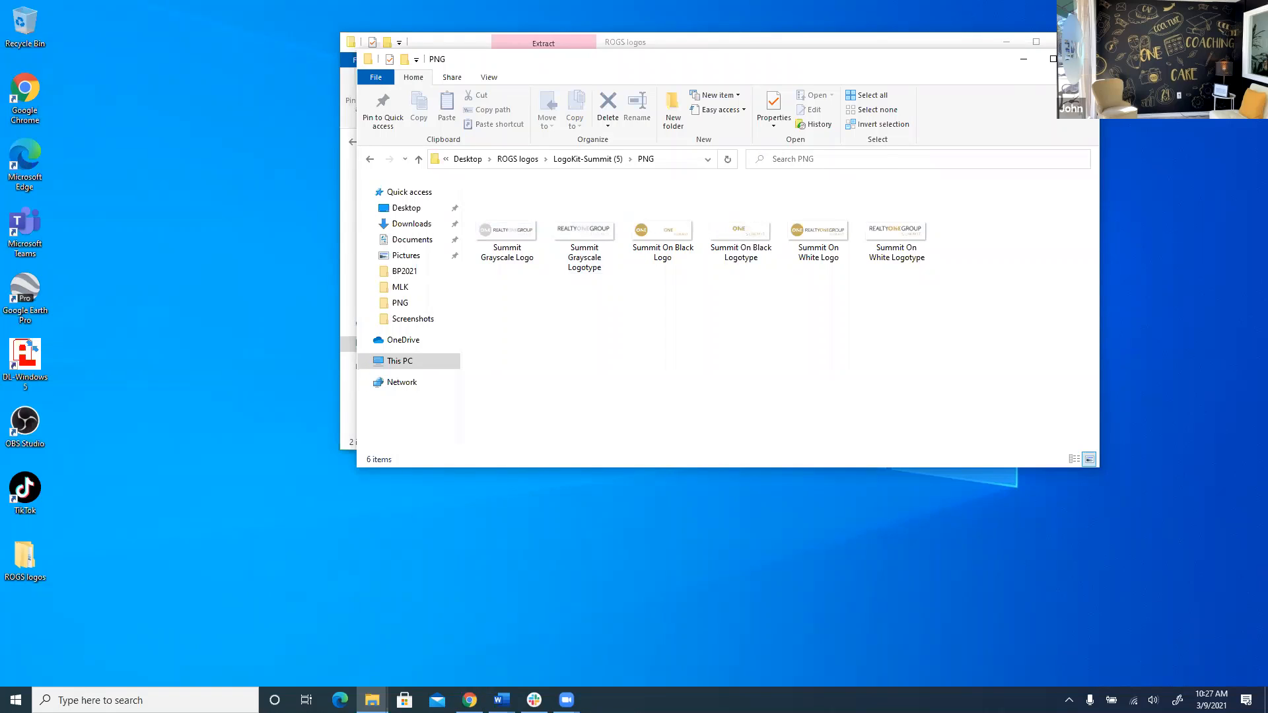
left_click(470, 700)
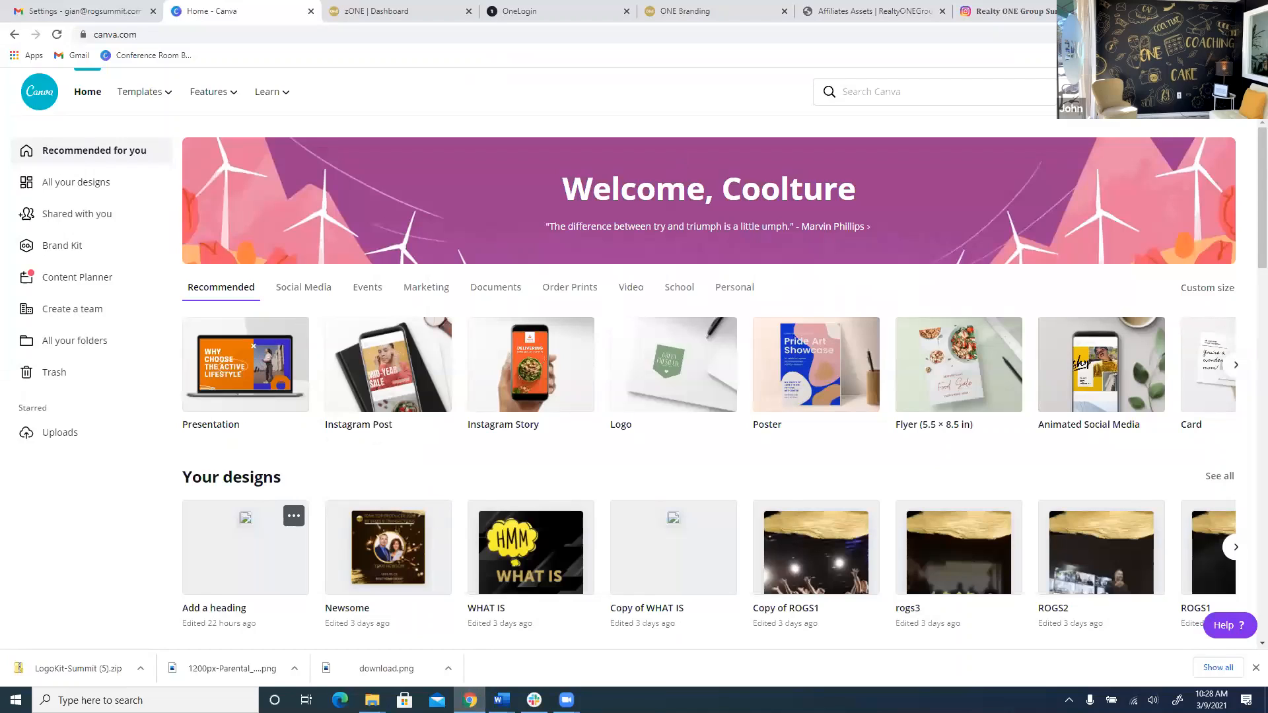
Start a blank Instagram Post from the Create a design menu.
left_click(1144, 92)
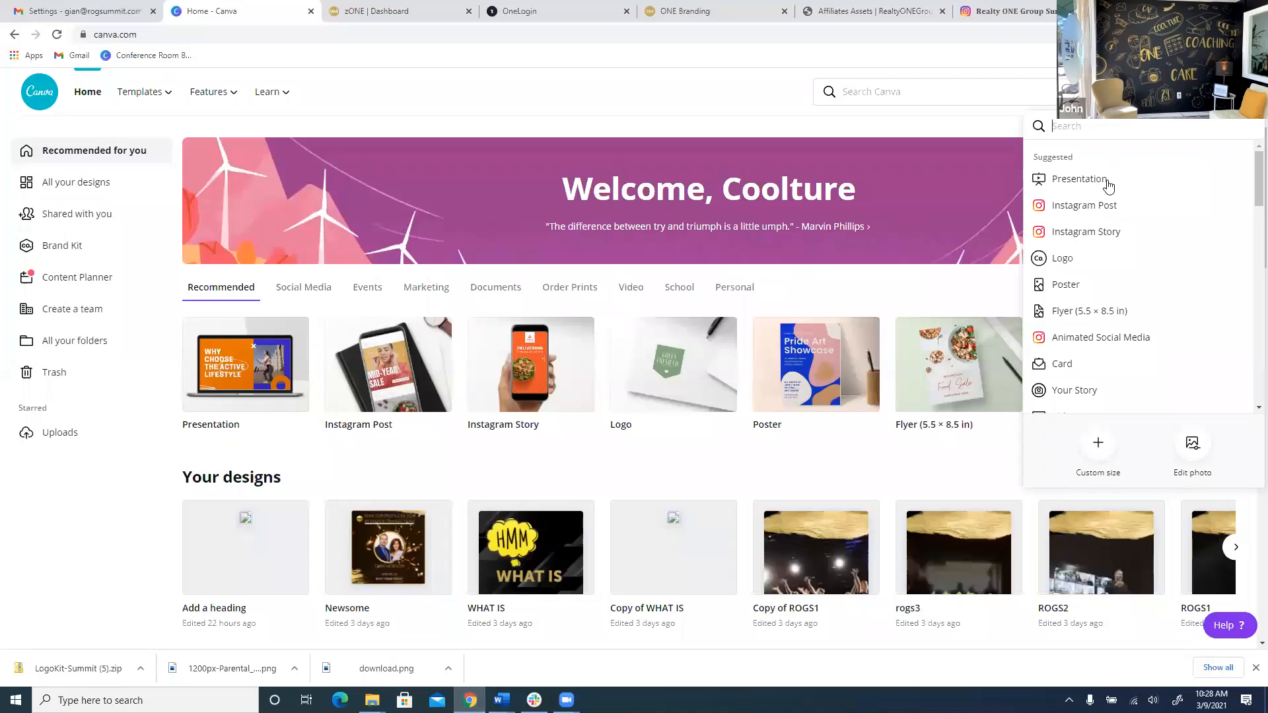
left_click(1090, 207)
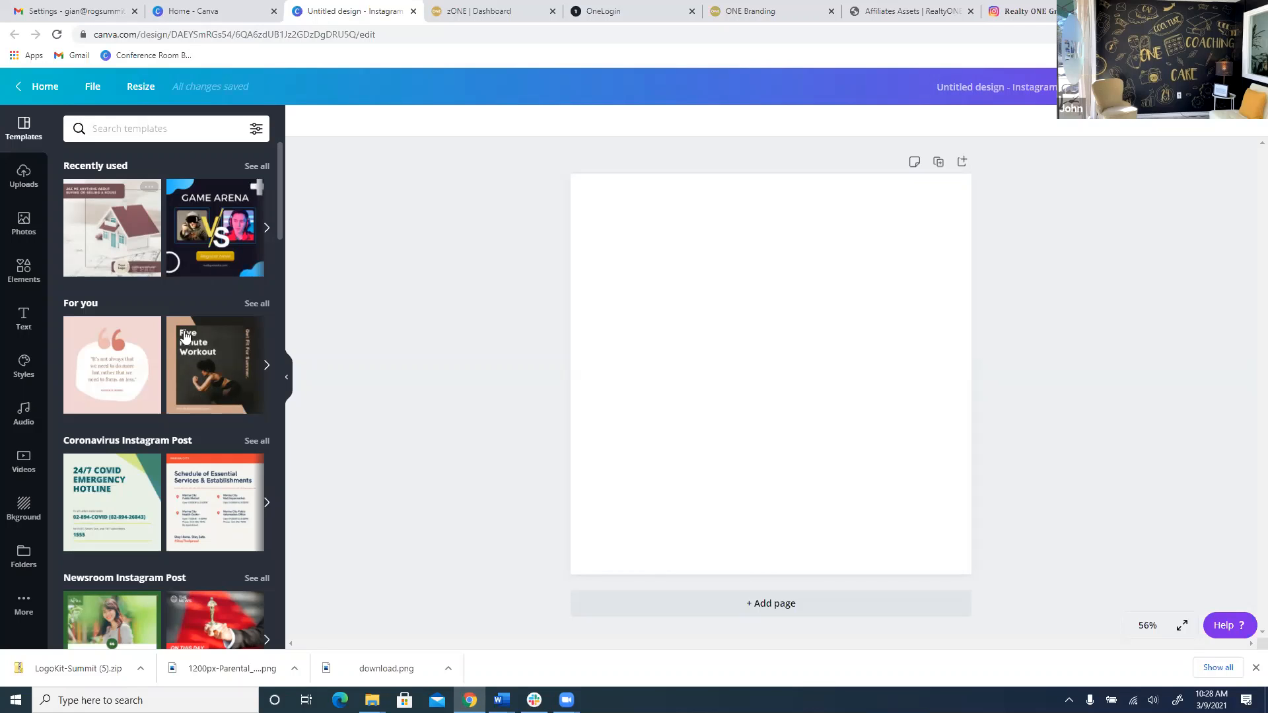
Search templates for 'real es' and apply the 'Step into your own space' real estate template.
scroll(165, 270, "down", 3)
scroll(164, 267, "down", 2)
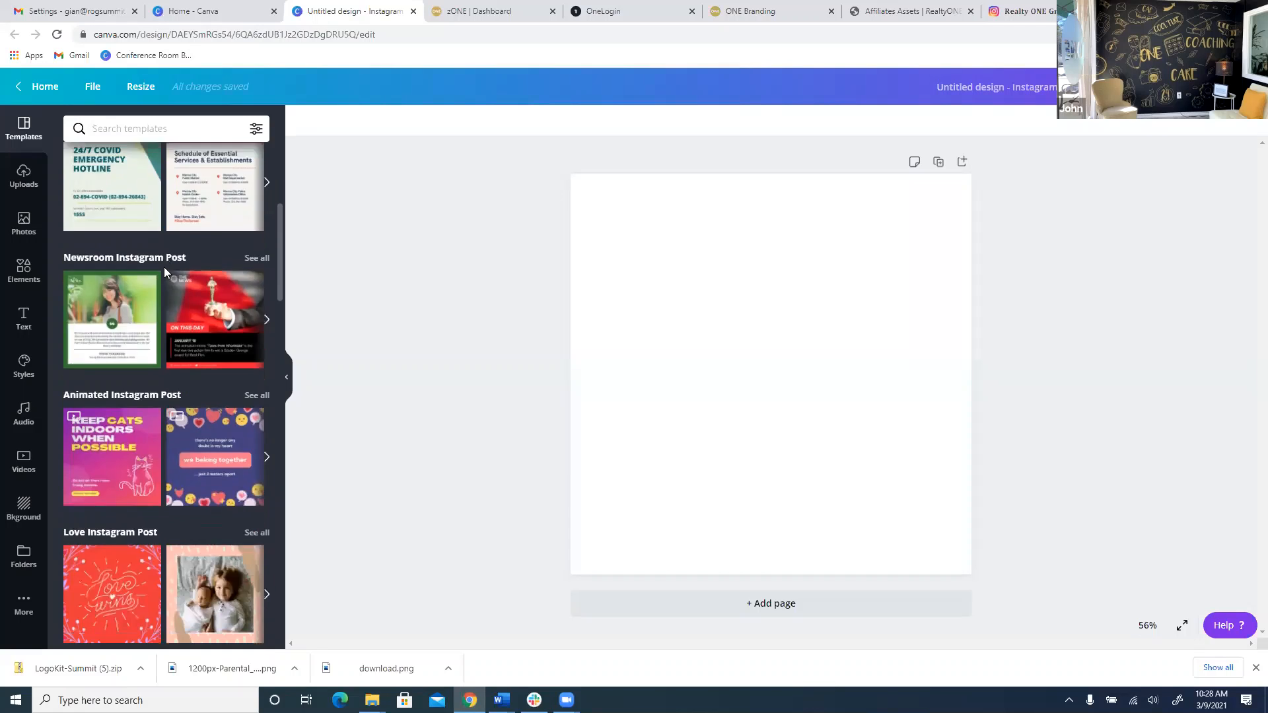
scroll(145, 304, "up", 3)
scroll(131, 339, "down", 2)
scroll(130, 338, "down", 3)
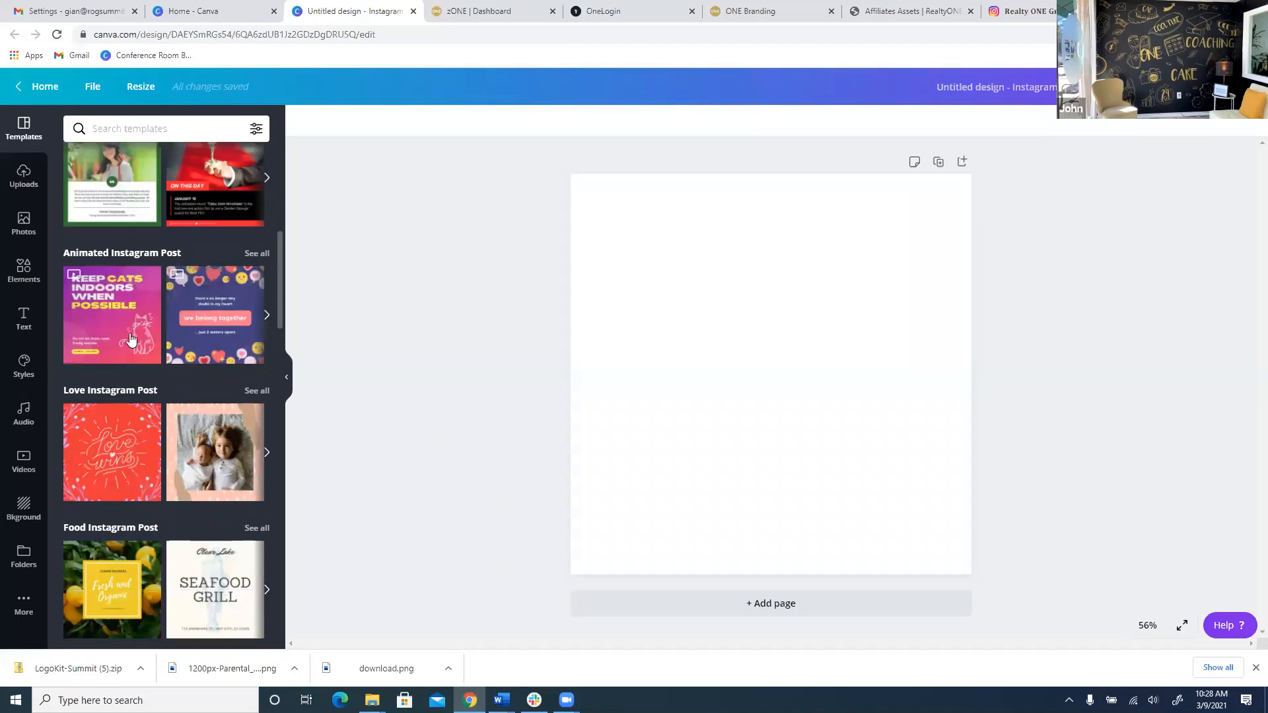
scroll(178, 266, "down", 9)
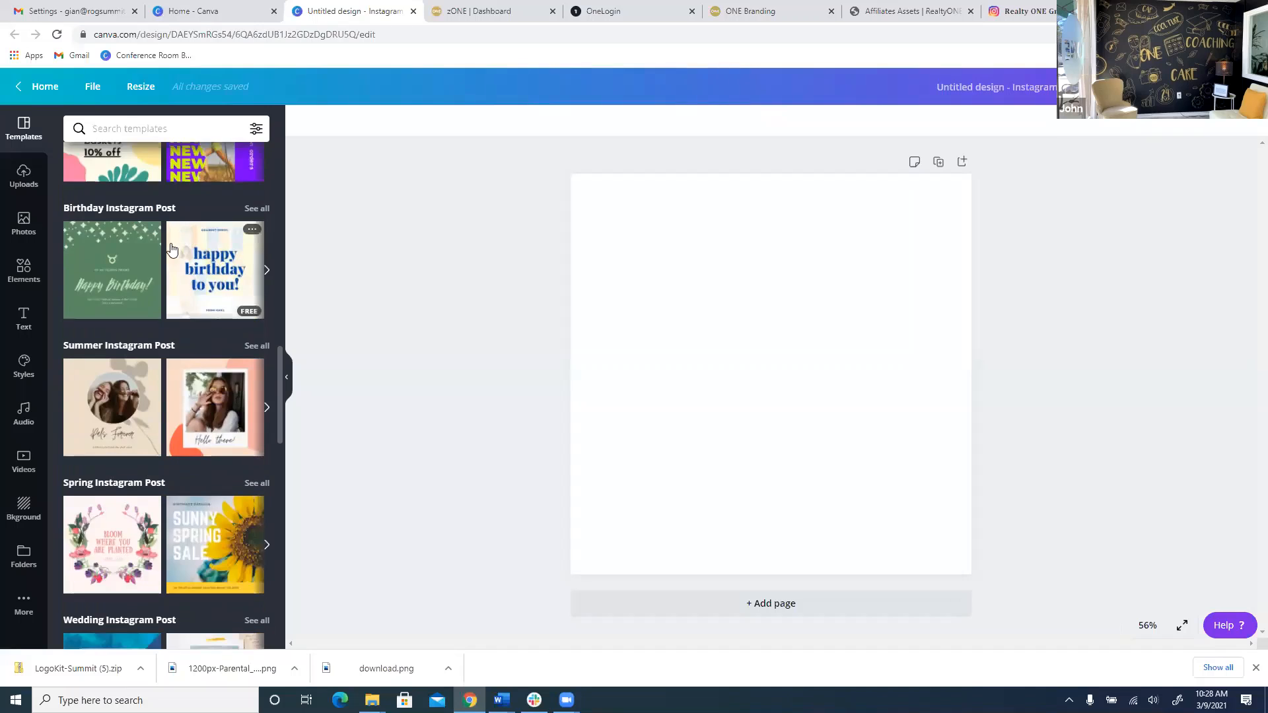
scroll(145, 224, "down", 4)
scroll(114, 238, "up", 1)
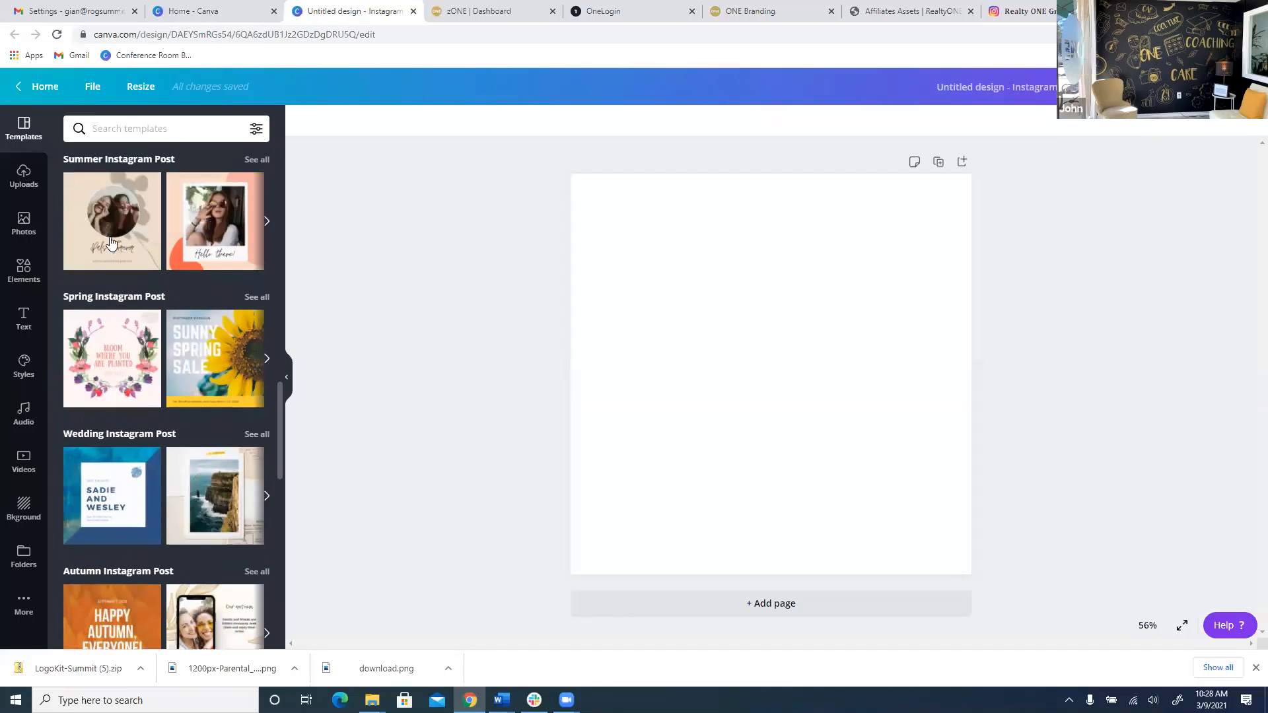
scroll(132, 198, "down", 1)
scroll(152, 158, "up", 4)
left_click(167, 128)
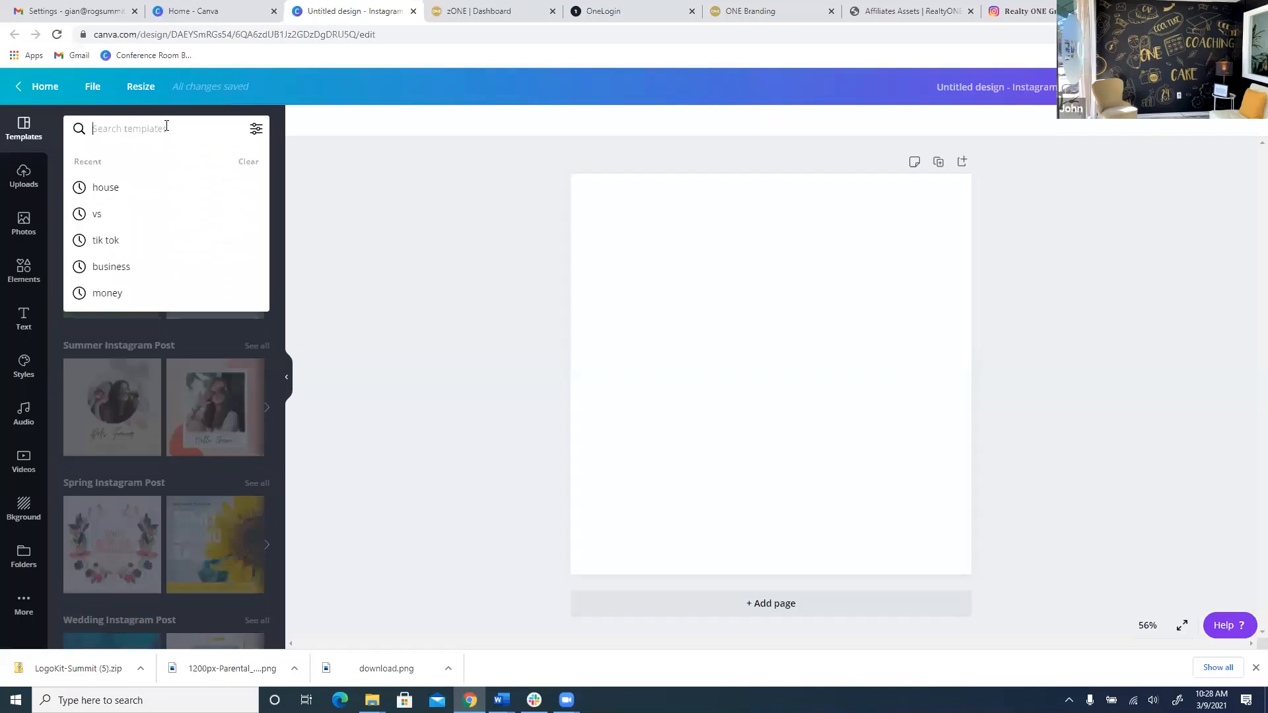
type("real estate")
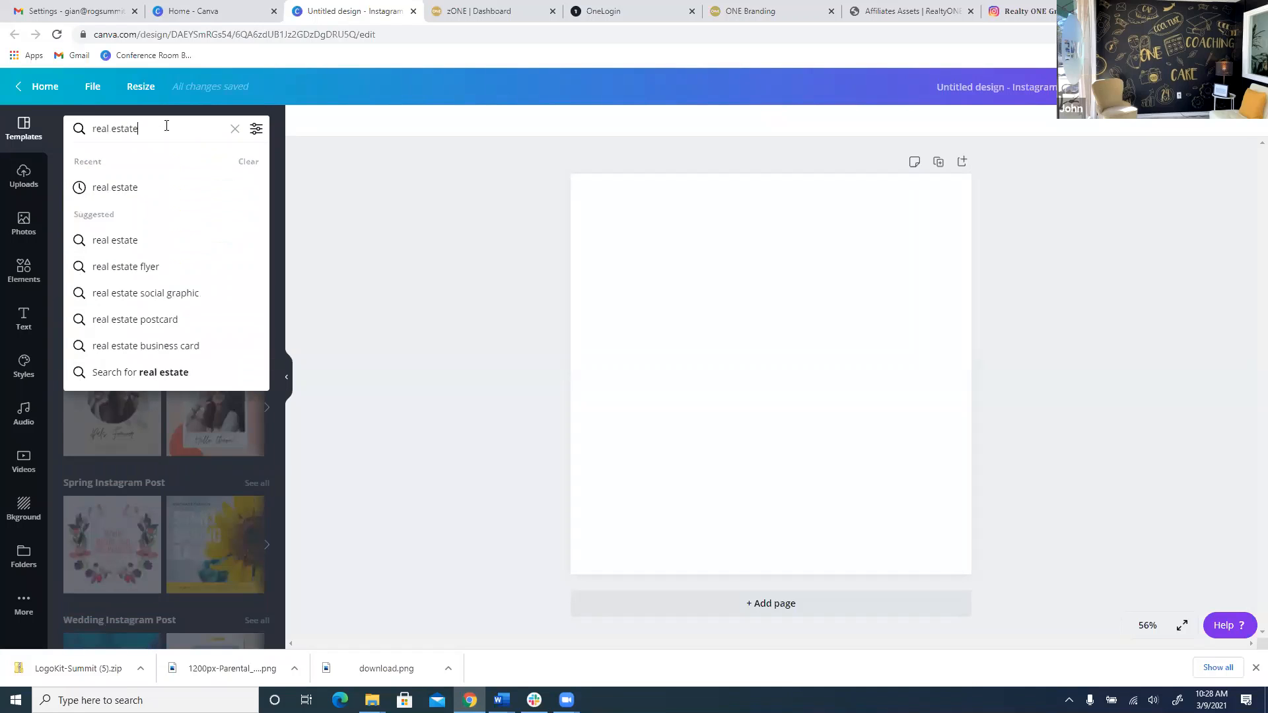
key("Return")
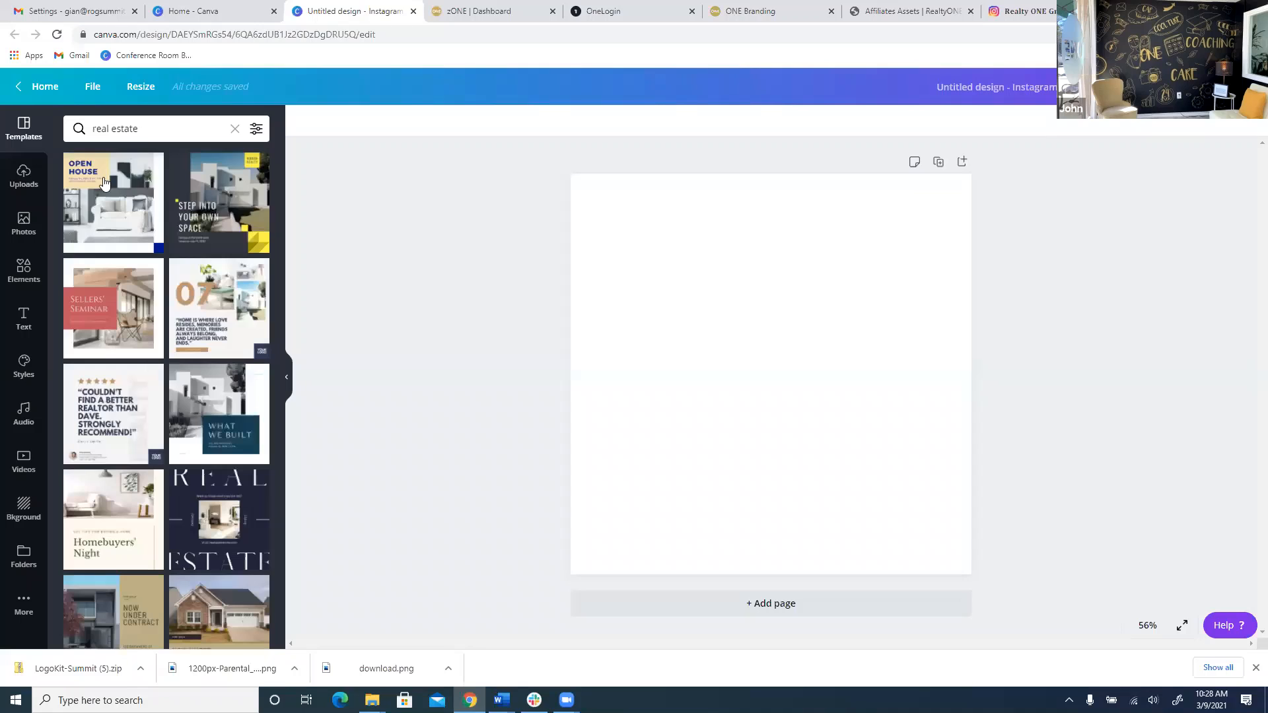
left_click(218, 212)
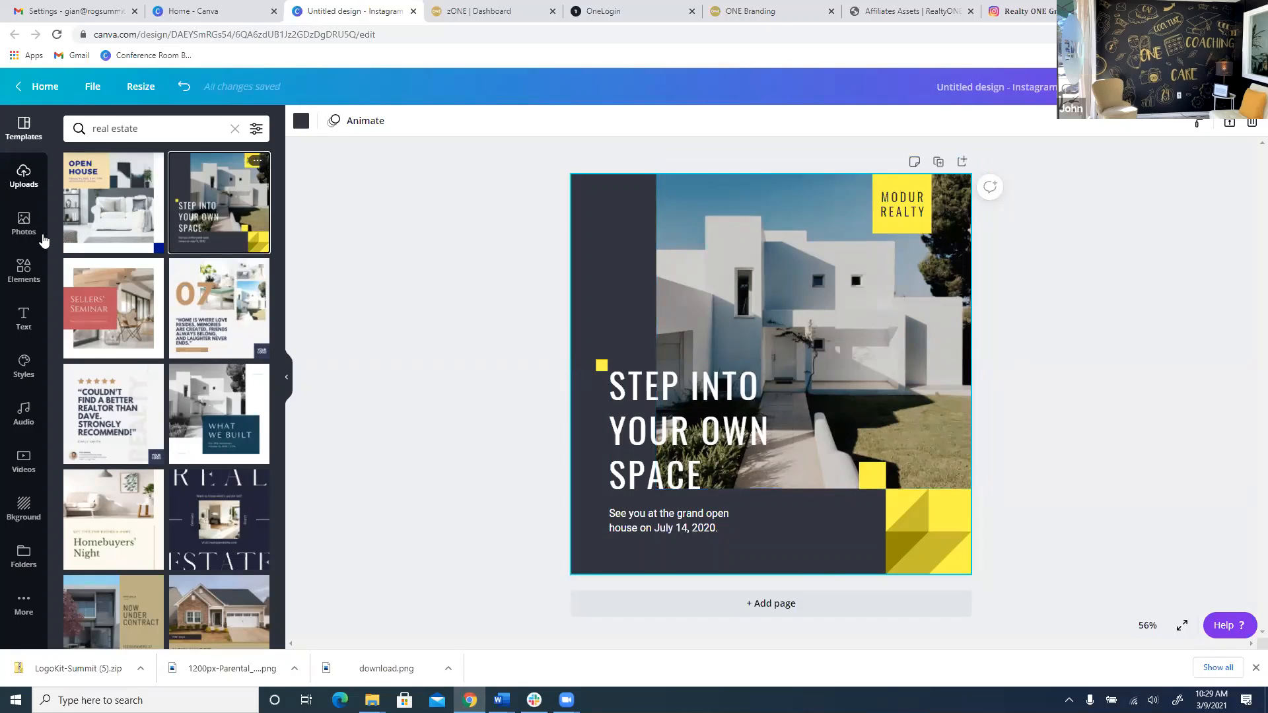
Upload all six logo PNGs from Desktop > ROGS logos > LogoKit-Summit (5) > PNG.
left_click(24, 180)
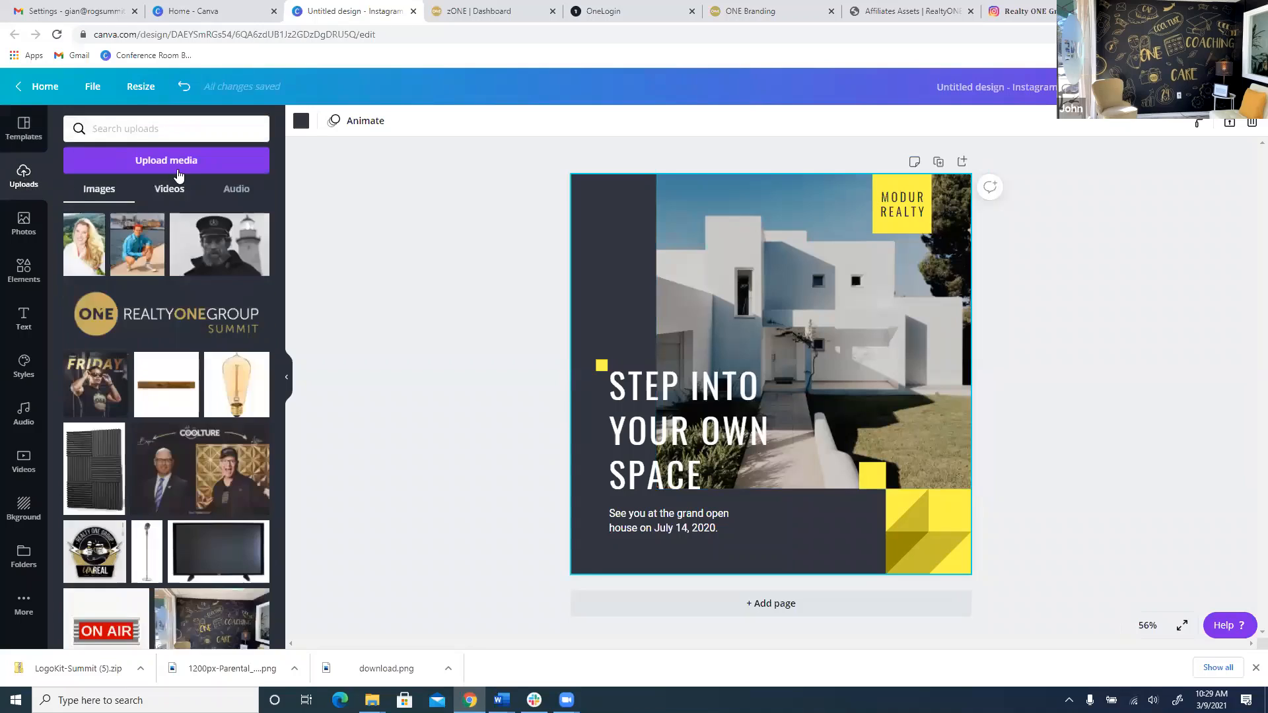
left_click(186, 165)
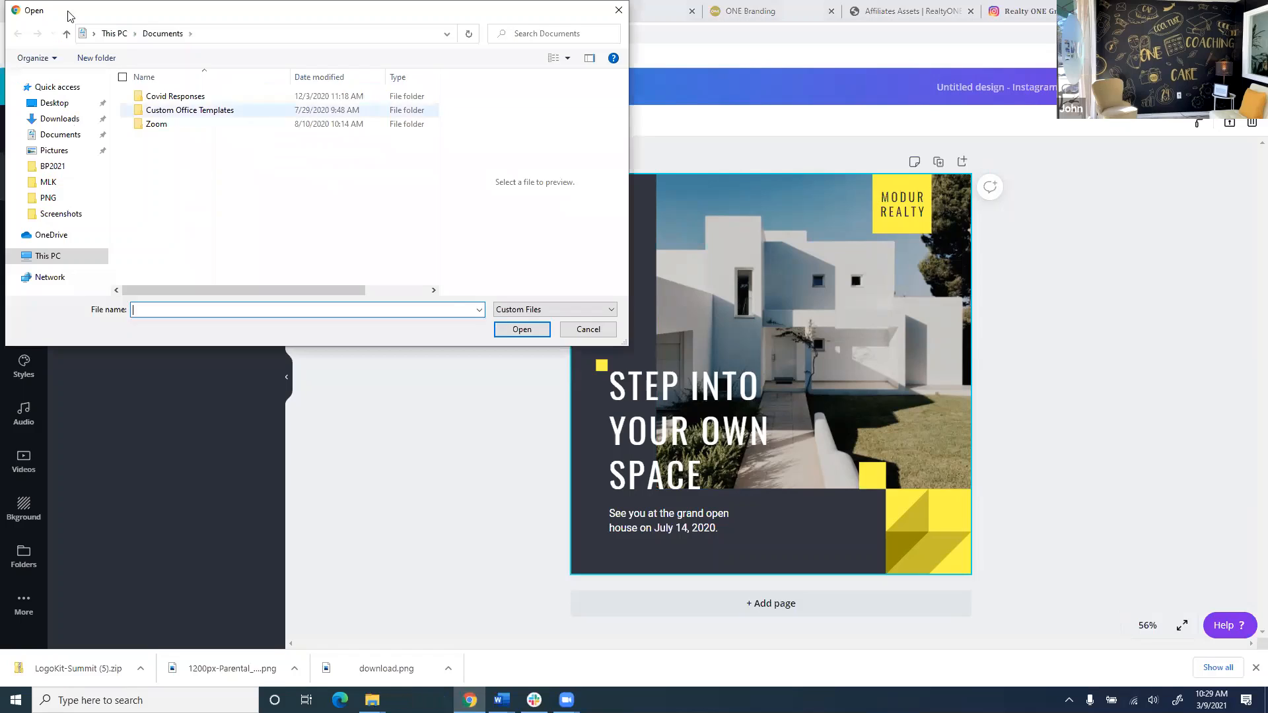
left_click(66, 104)
left_click(163, 99)
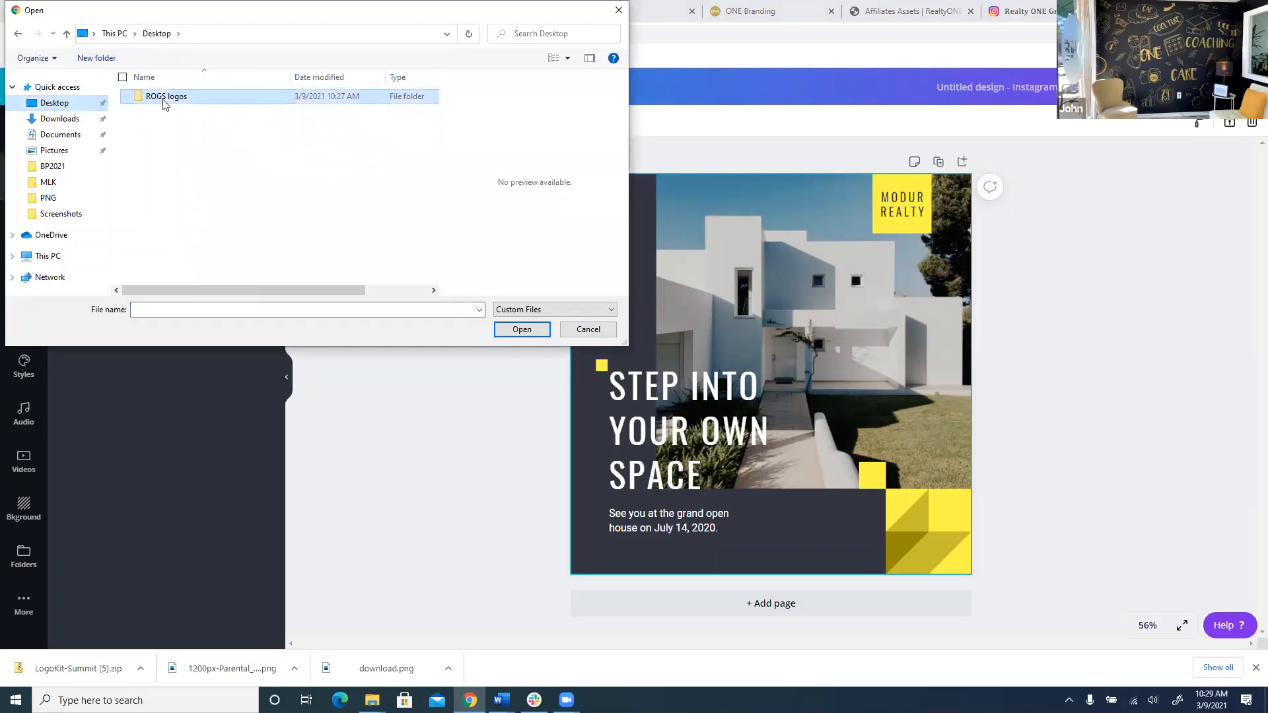
double_click(168, 100)
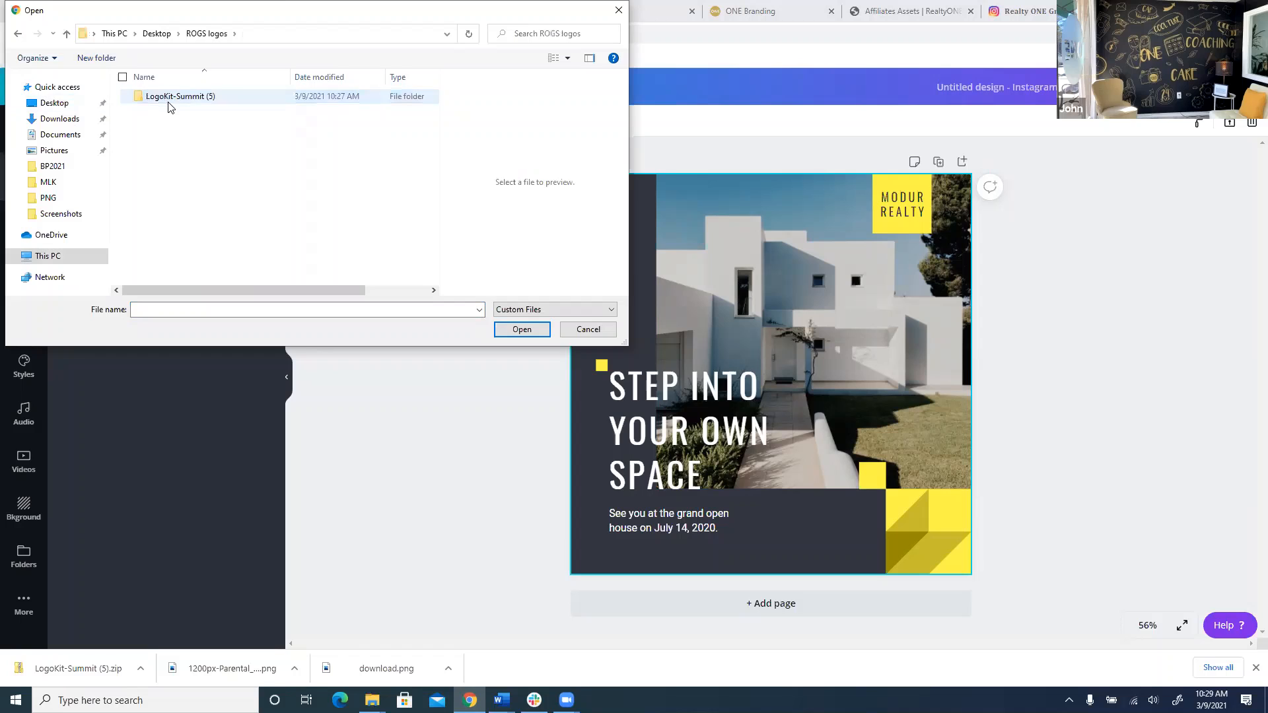
double_click(169, 99)
double_click(165, 129)
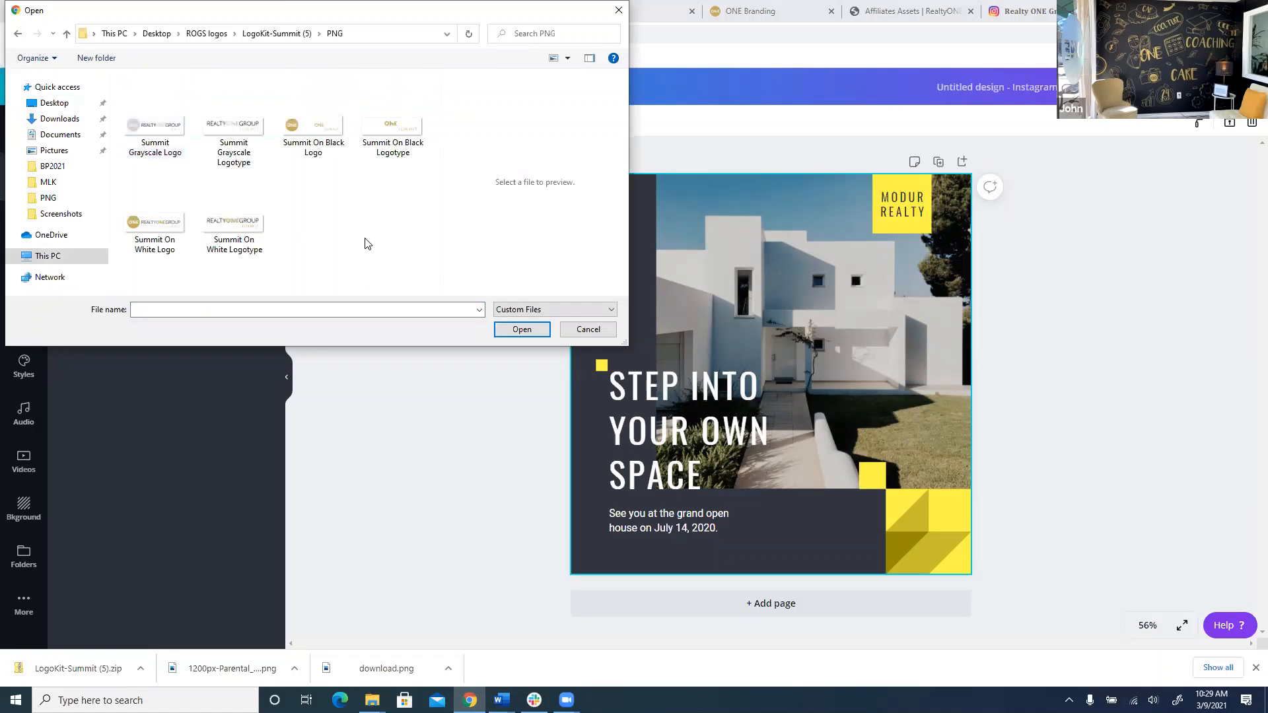
left_click_drag(366, 240, 166, 103)
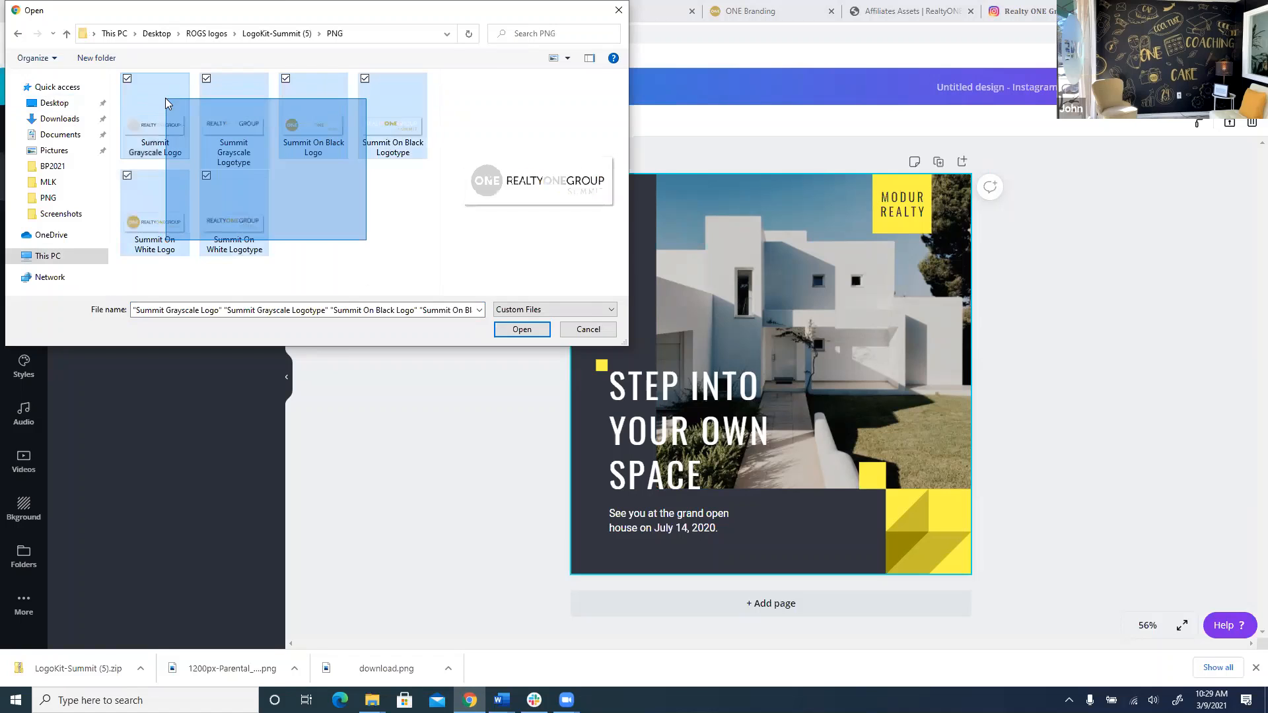
left_click(519, 329)
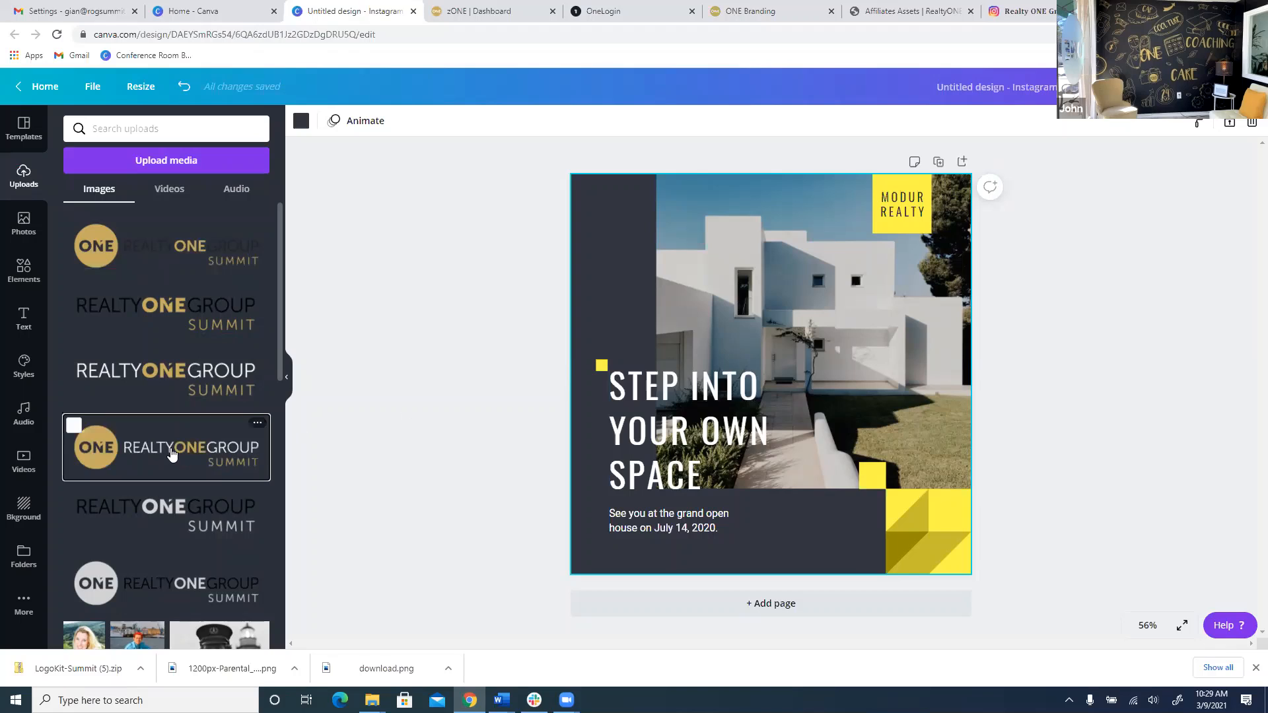
Put the gold-circle Summit logo in the bottom strip, raise the headline, and nudge the MODUR REALTY box.
left_click_drag(165, 447, 767, 520)
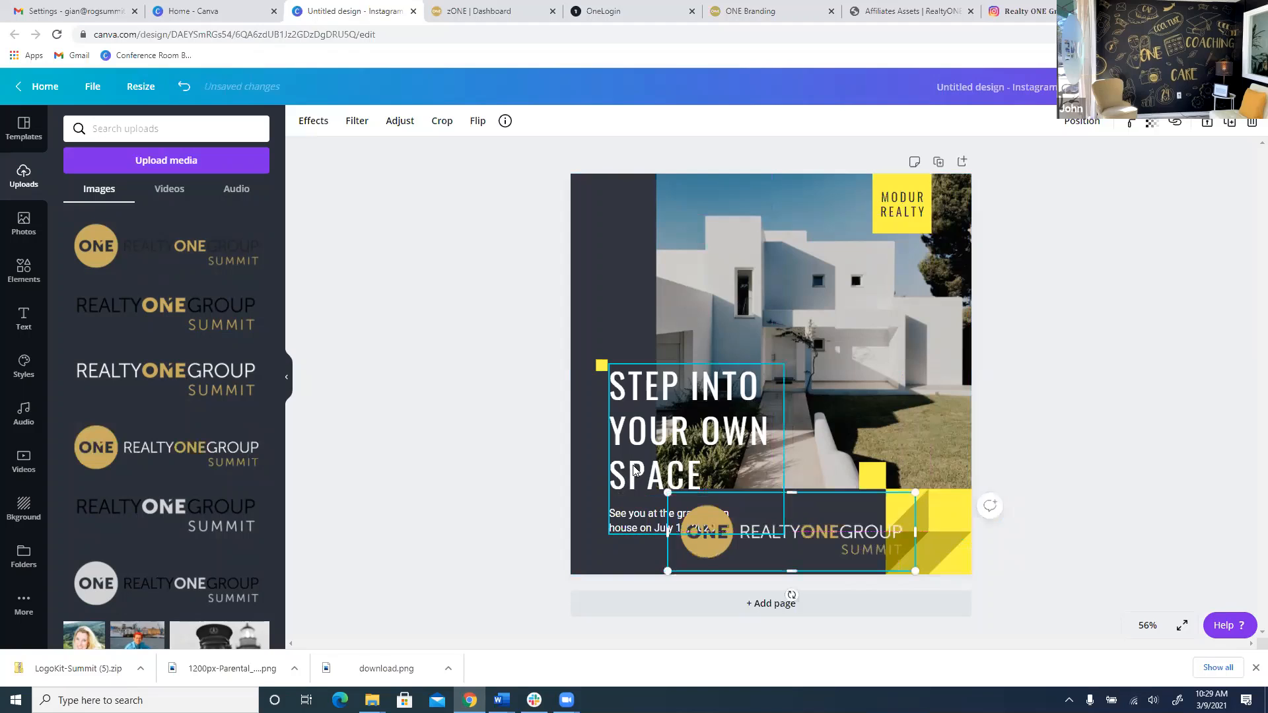
left_click_drag(733, 431, 683, 248)
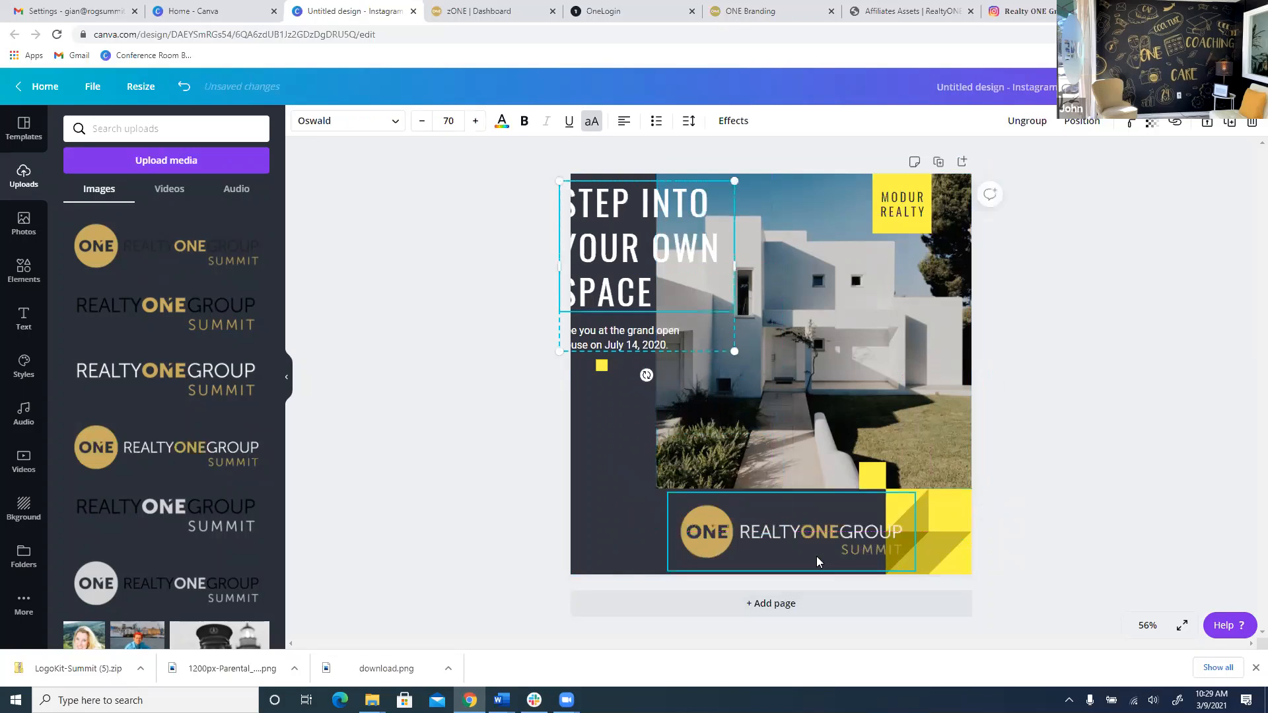
left_click_drag(816, 556, 727, 555)
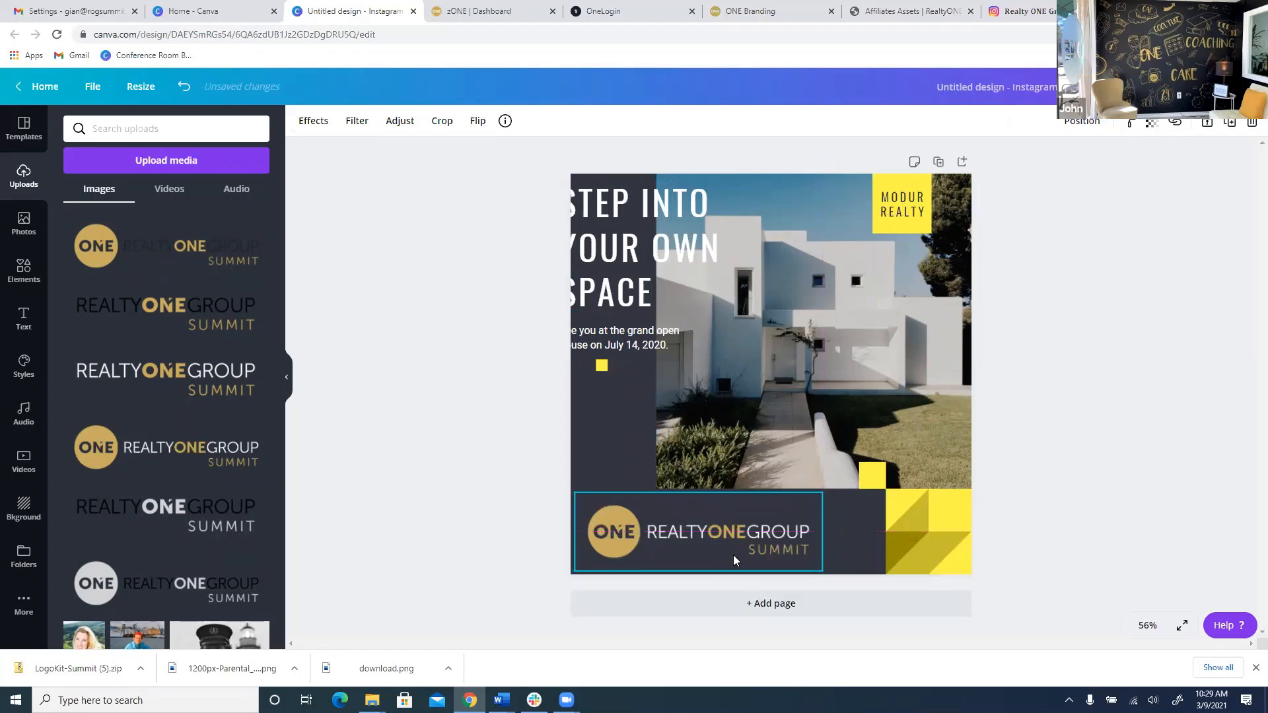
left_click_drag(637, 270, 691, 330)
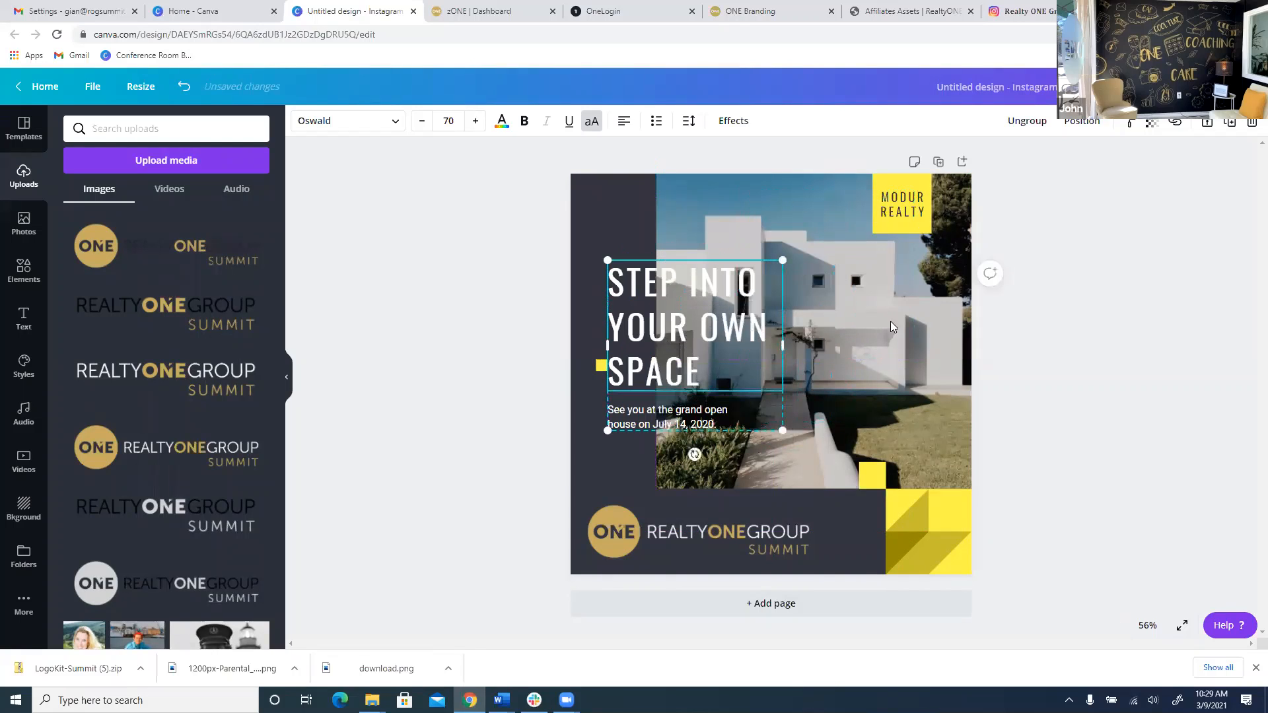
mouse_move(898, 222)
left_mouse_down()
mouse_move(880, 155)
mouse_move(887, 202)
left_mouse_up()
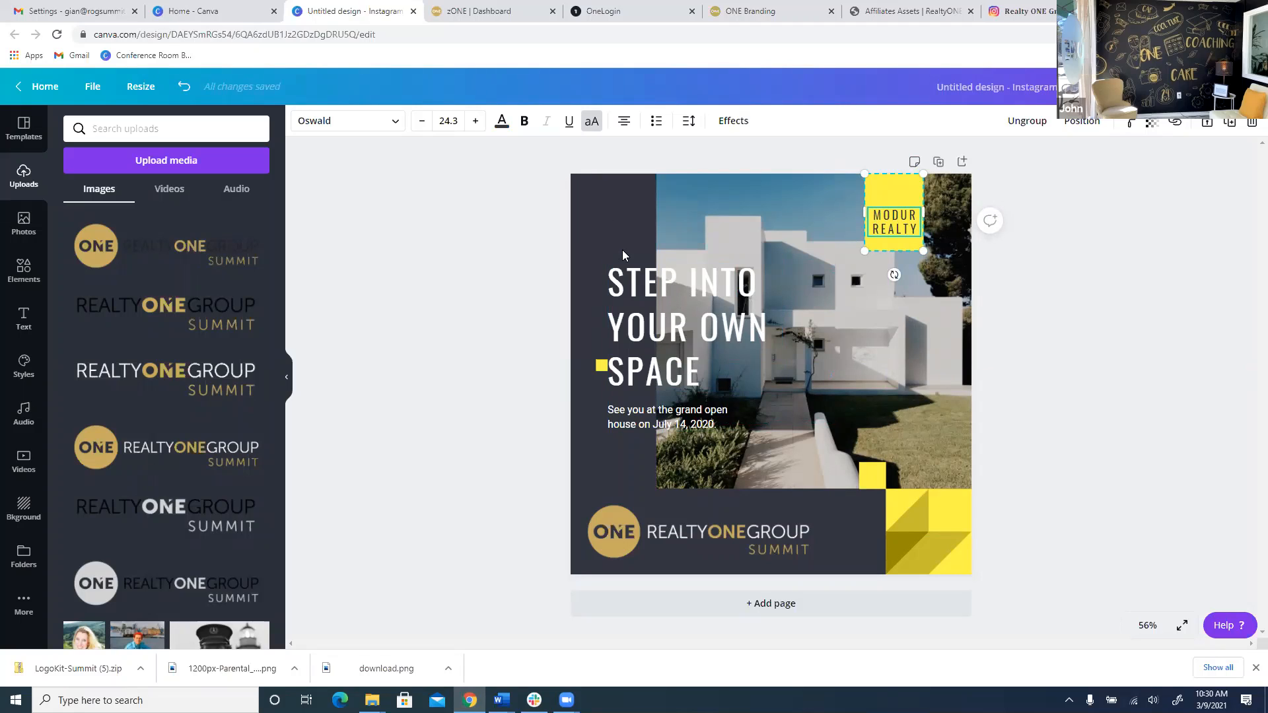
left_click(618, 227)
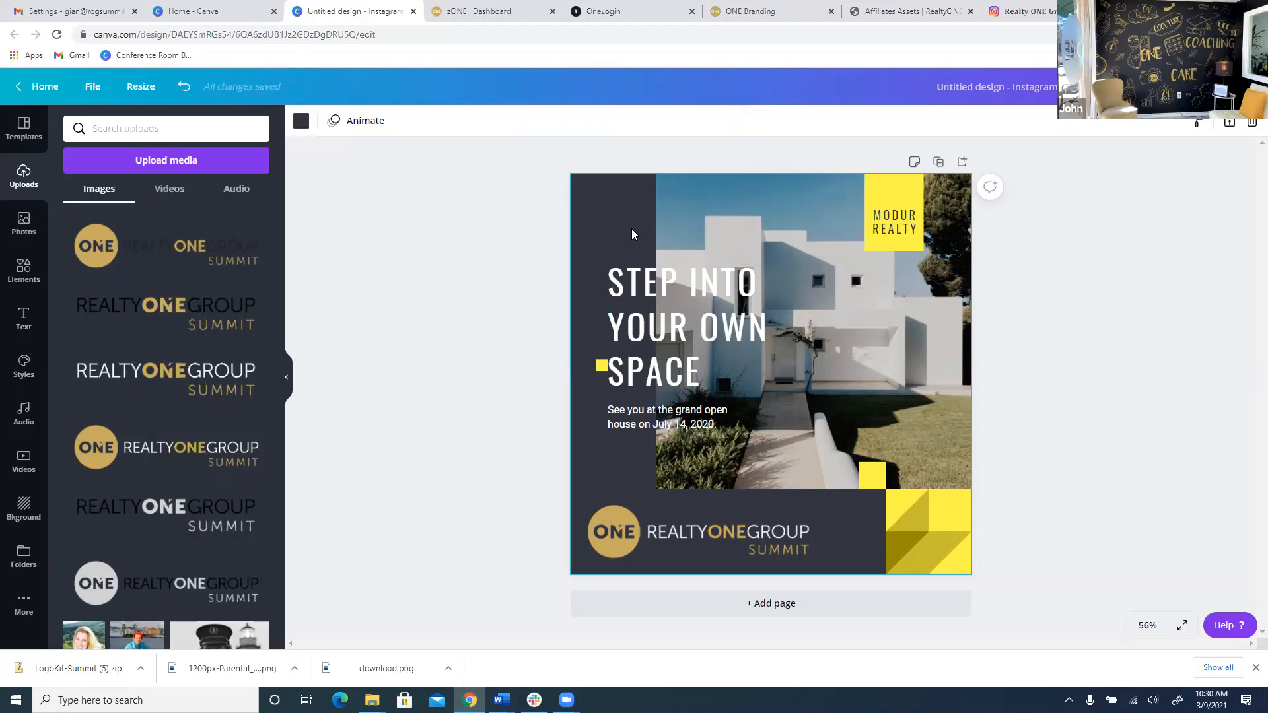
left_click(304, 127)
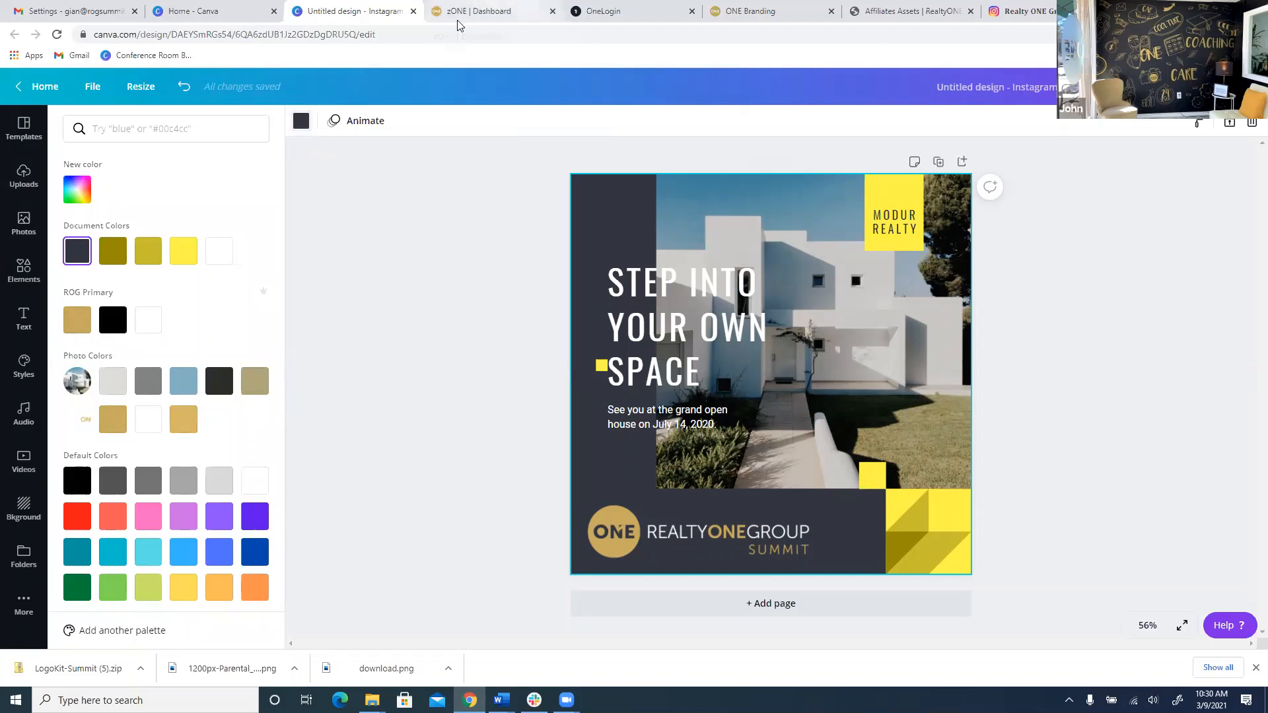
left_click(785, 11)
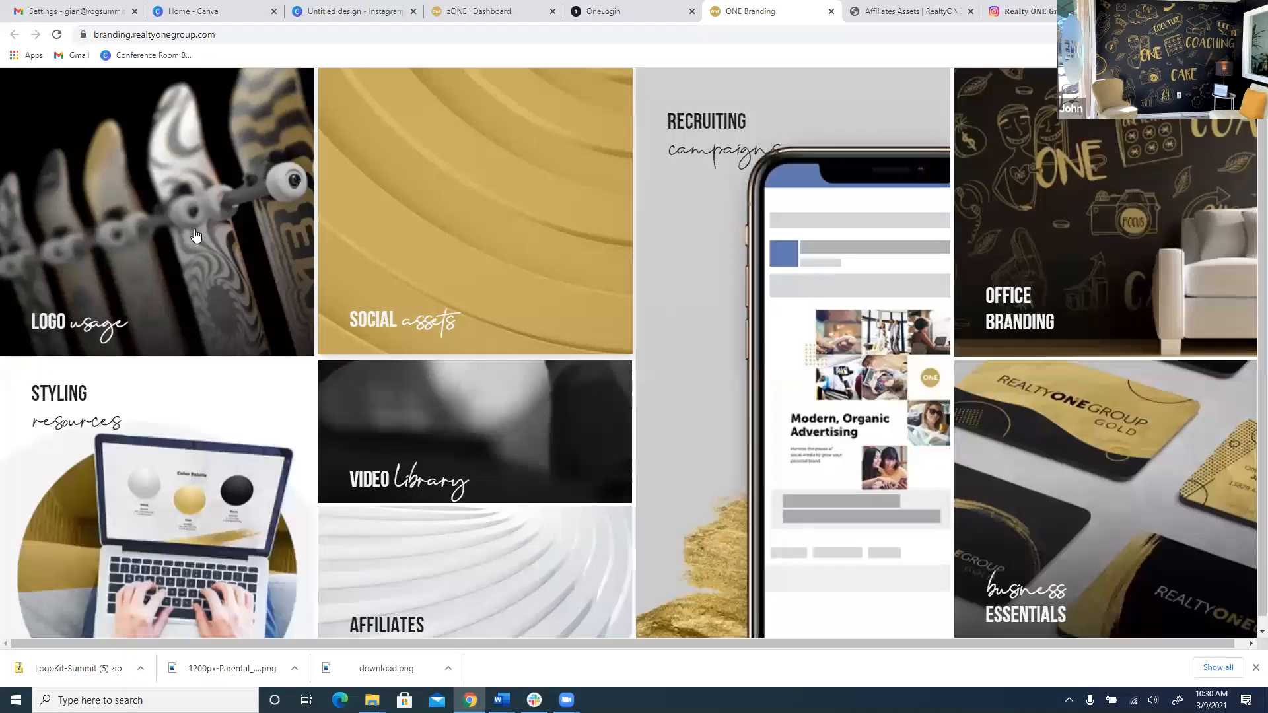
left_click(510, 259)
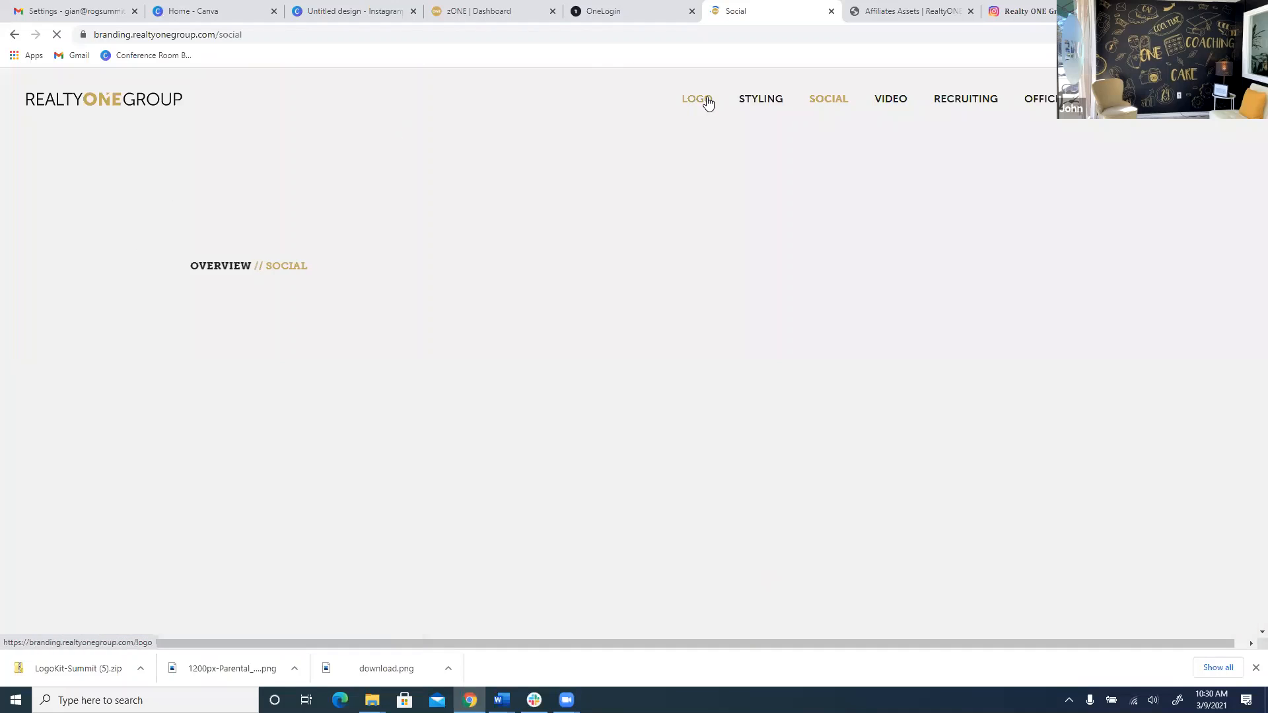
left_click(707, 105)
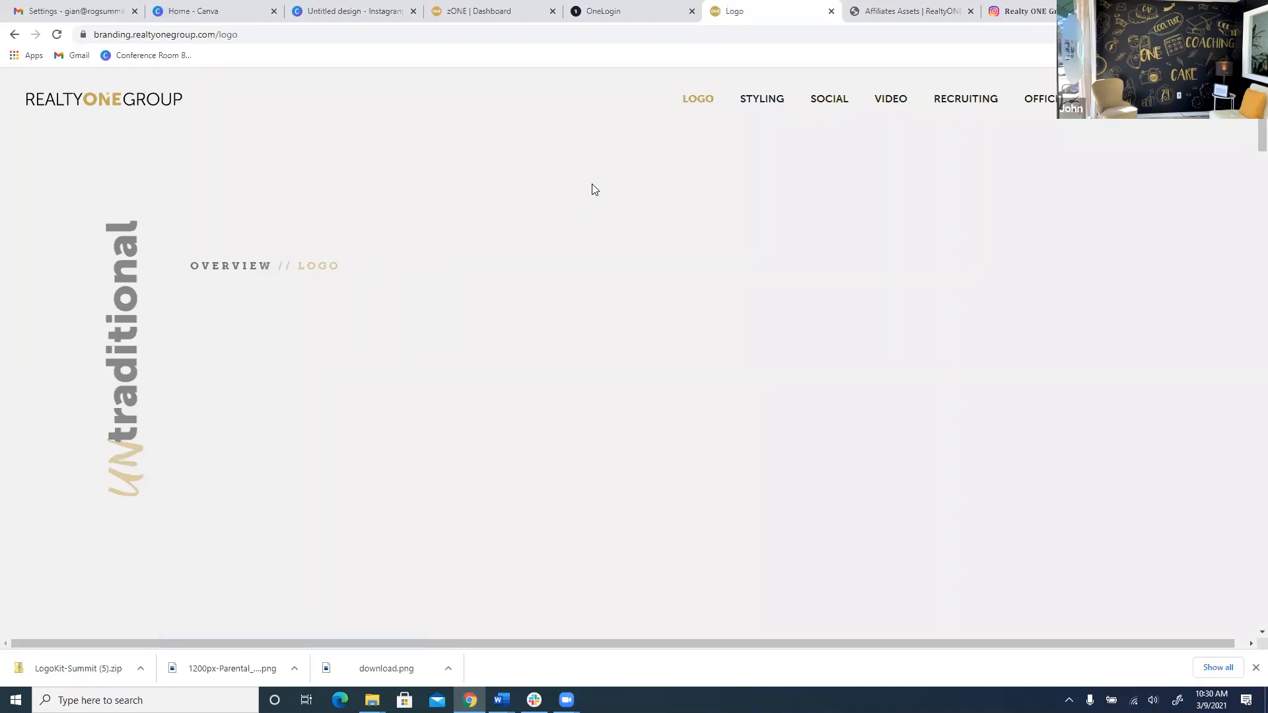
scroll(577, 148, "down", 8)
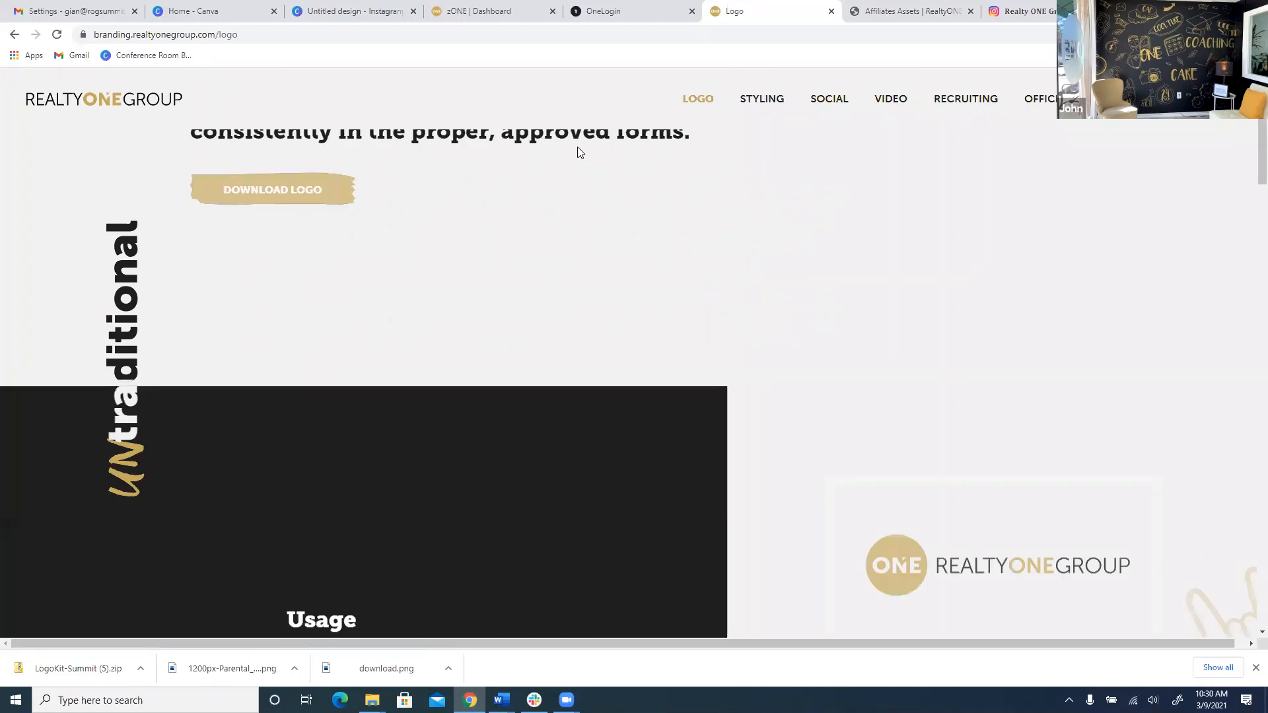
scroll(575, 157, "down", 5)
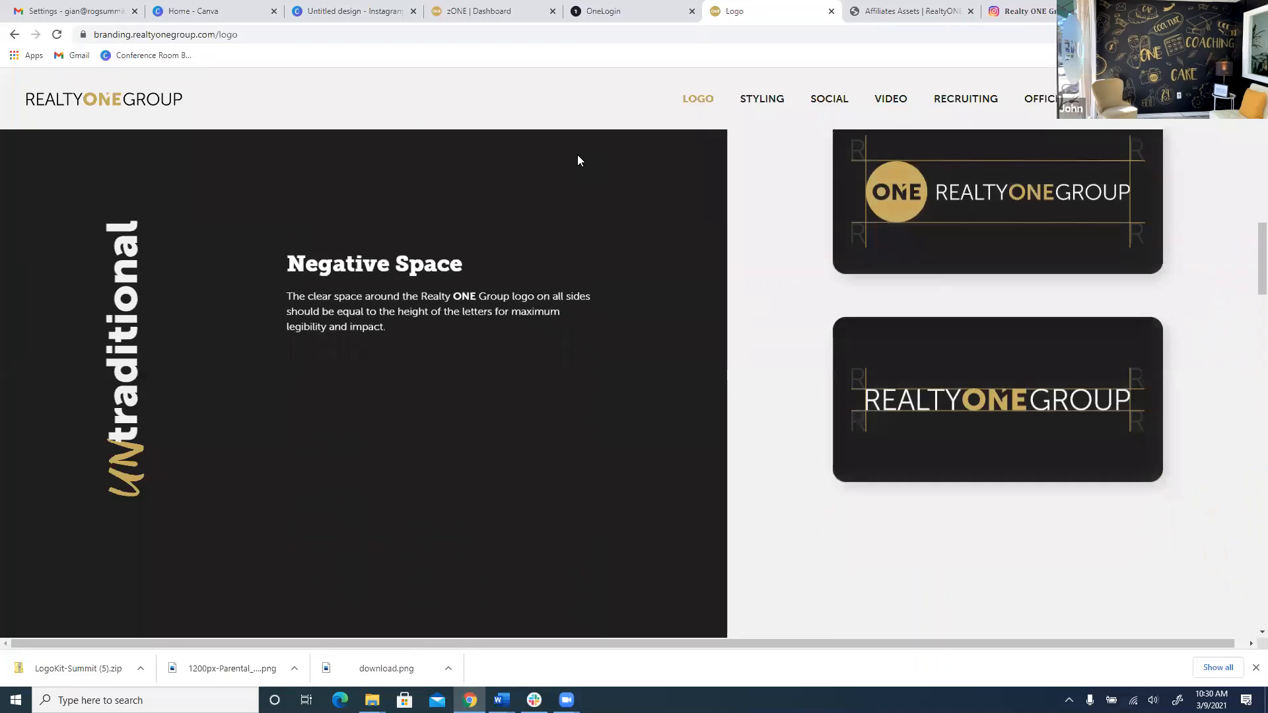
scroll(595, 185, "down", 10)
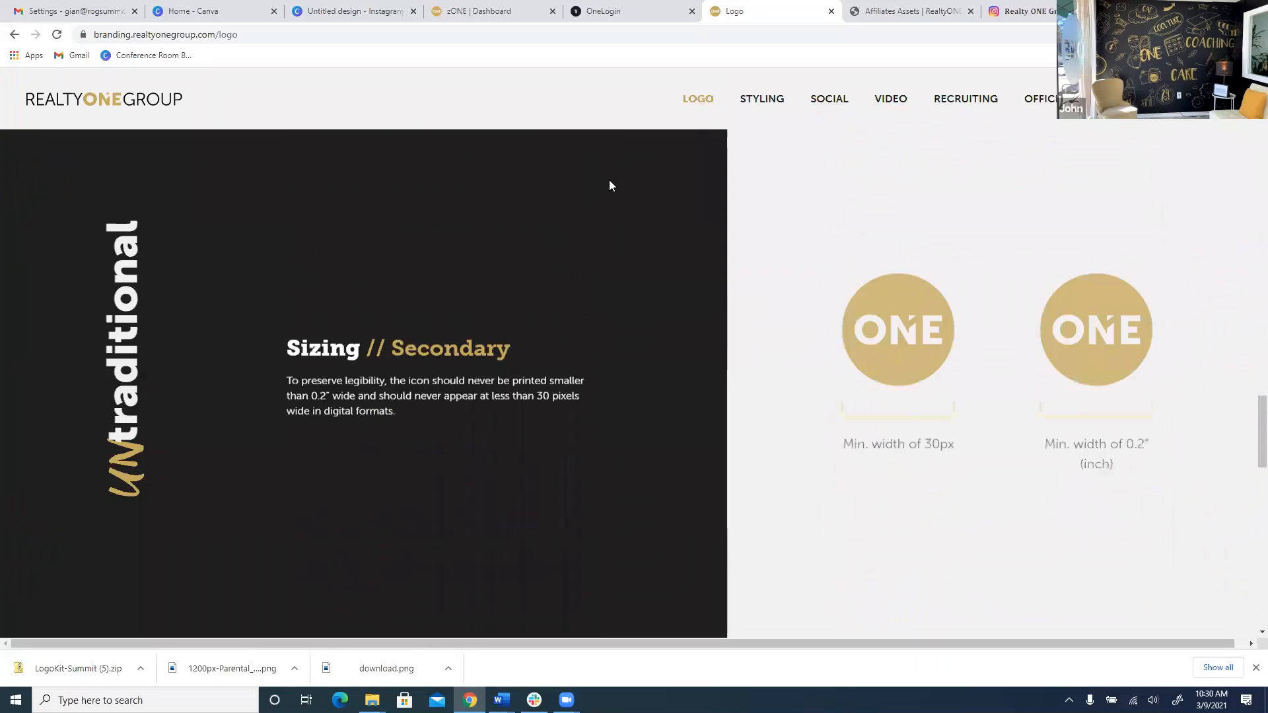
left_click(750, 106)
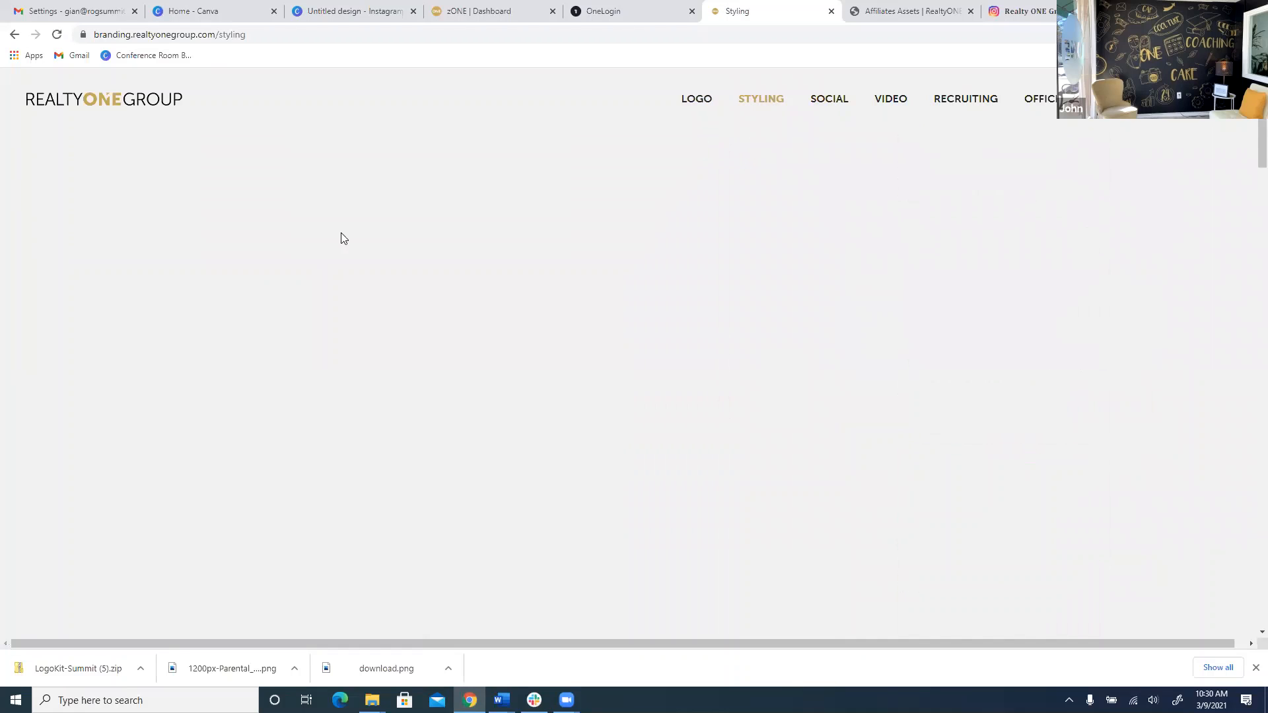
scroll(366, 292, "down", 3)
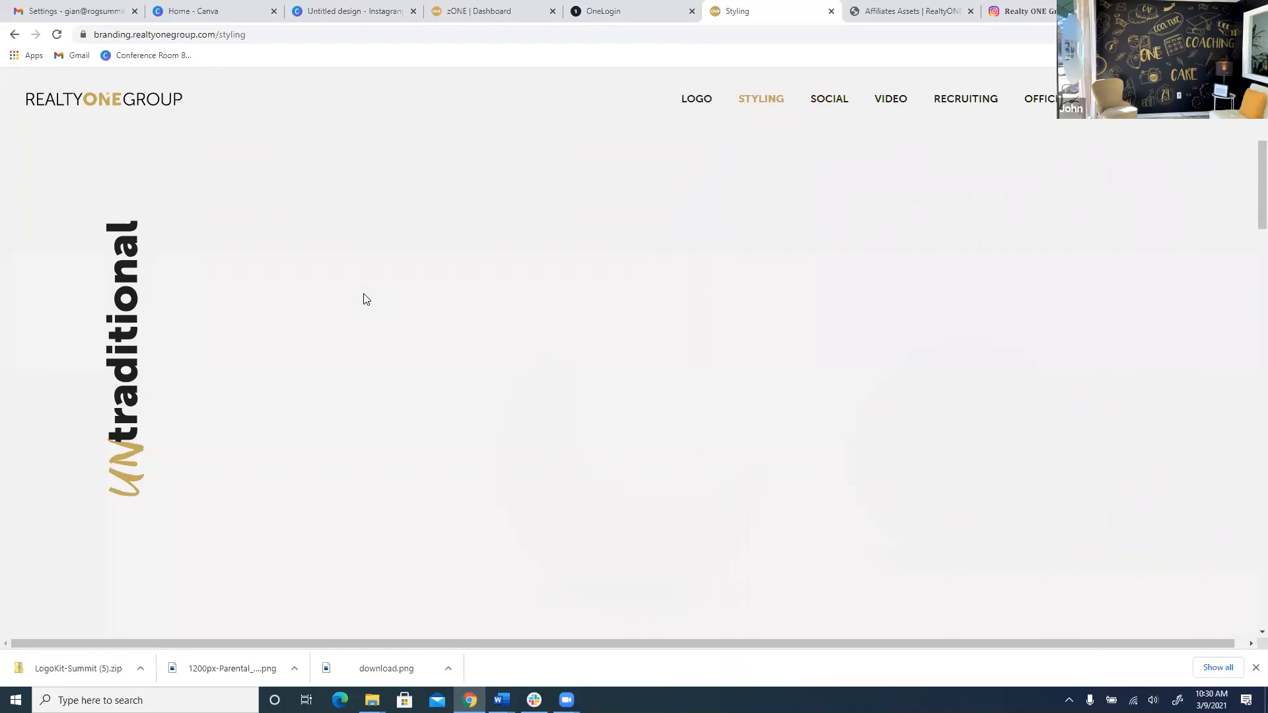
scroll(362, 305, "down", 3)
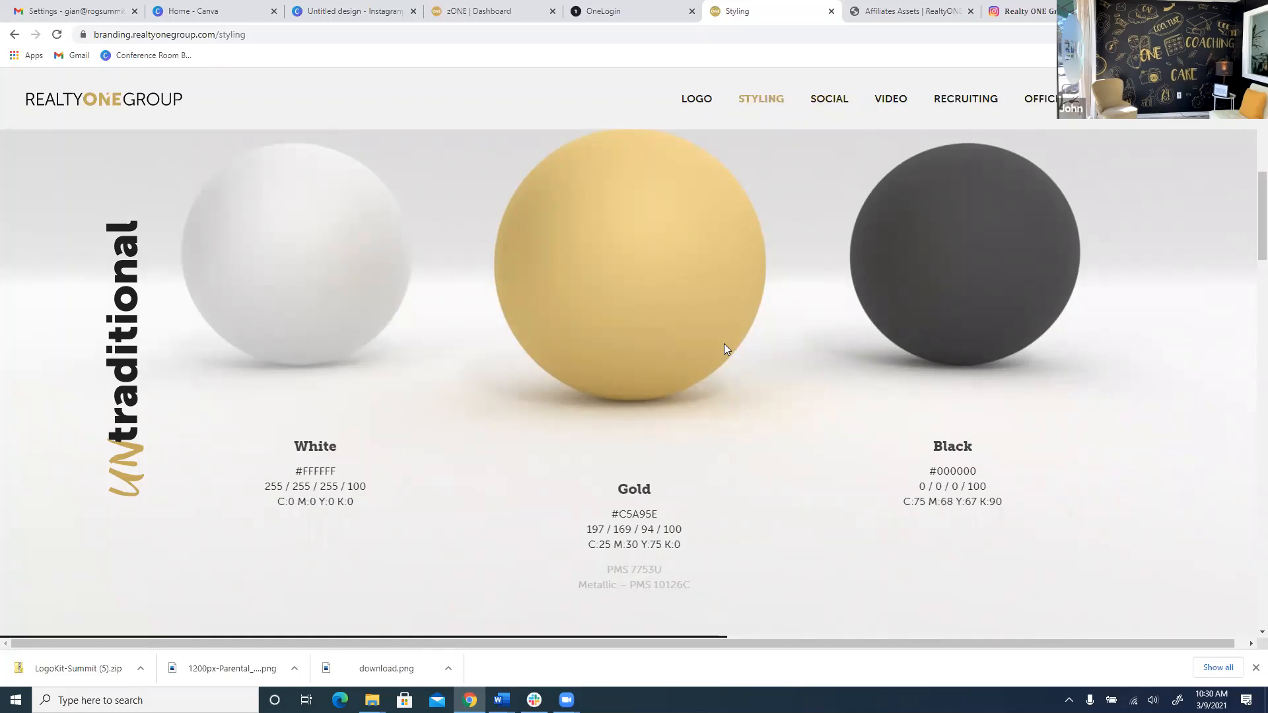
scroll(682, 383, "down", 1)
scroll(606, 334, "up", 1)
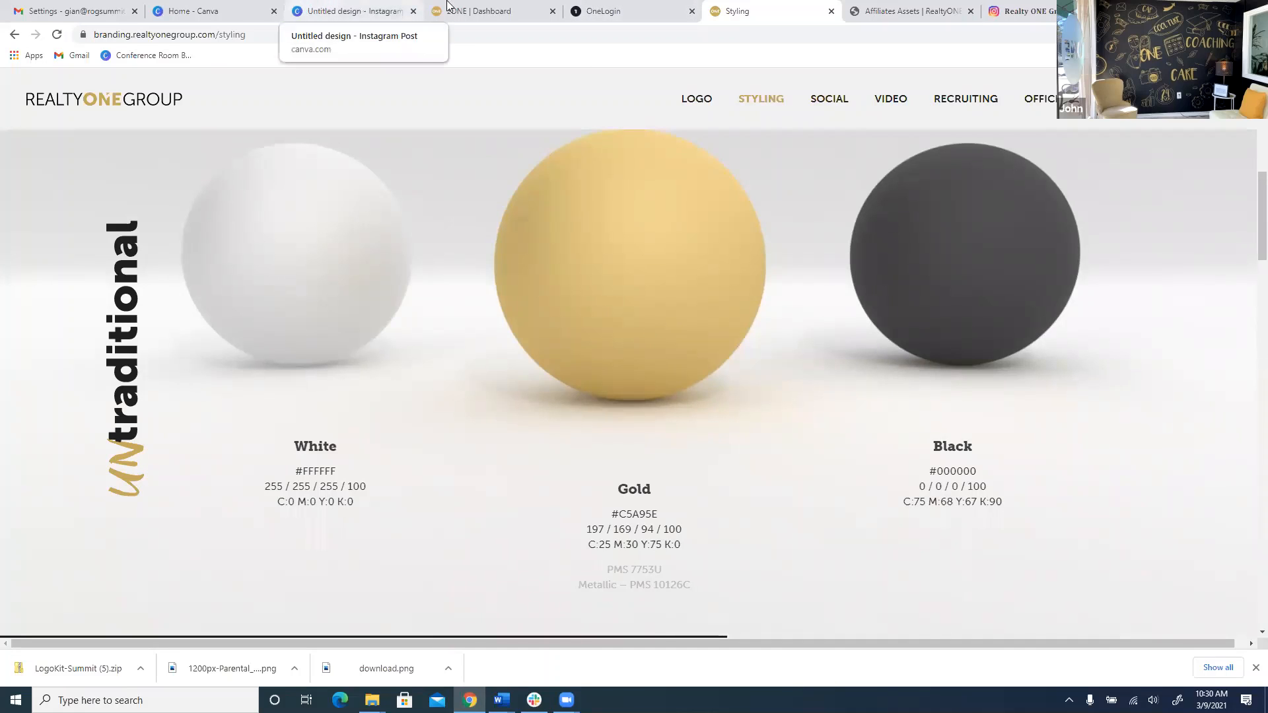
left_click(372, 8)
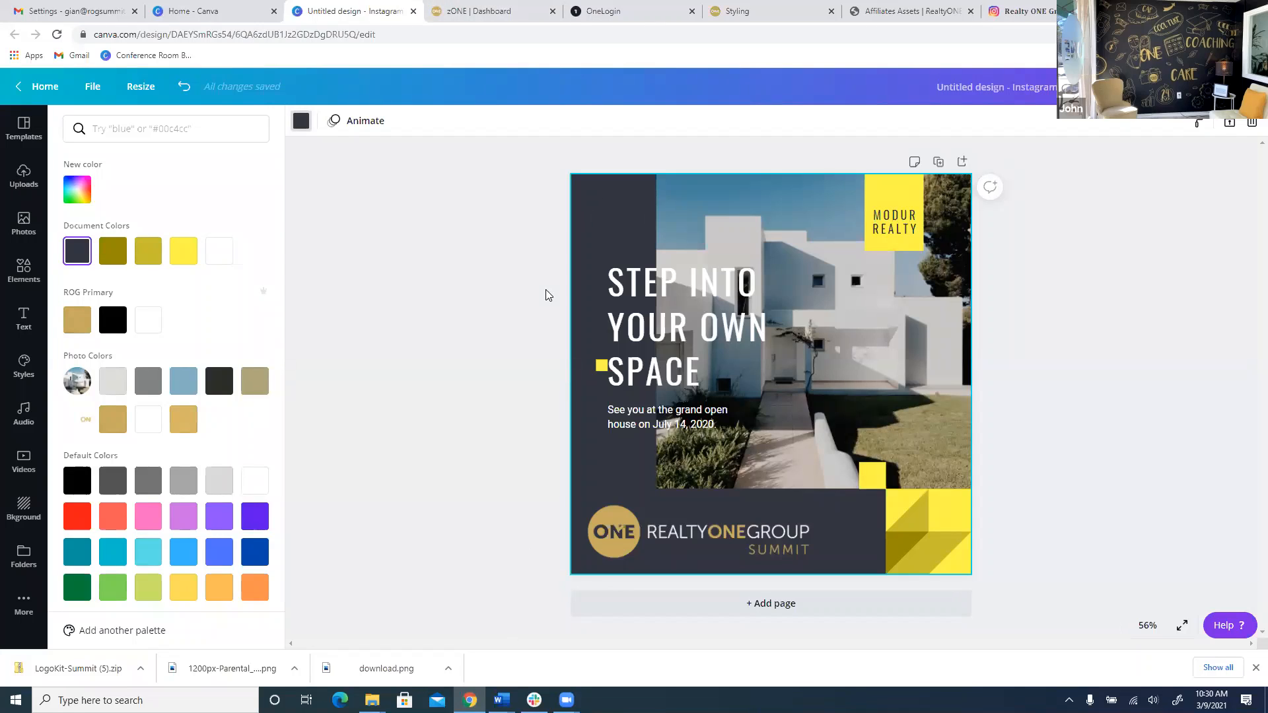
Make the background black and turn the MODUR REALTY box and photo-side square ROG Primary gold.
left_click(113, 319)
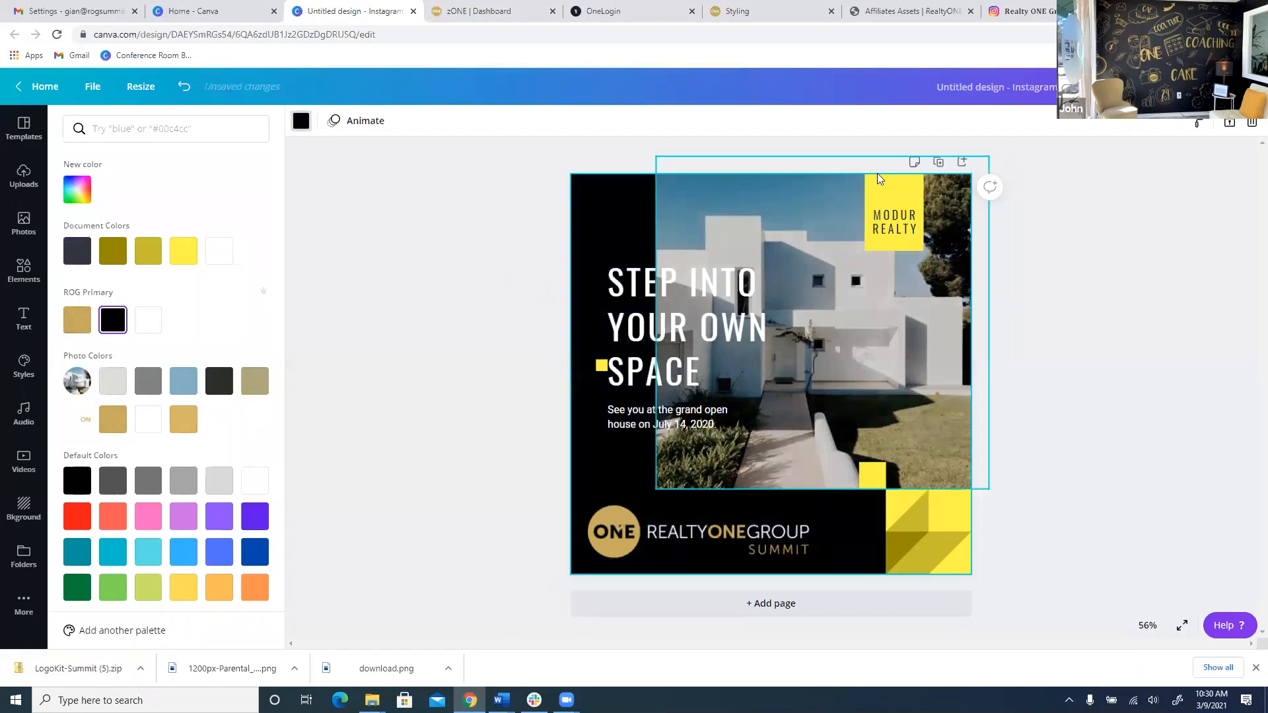
left_click(879, 179)
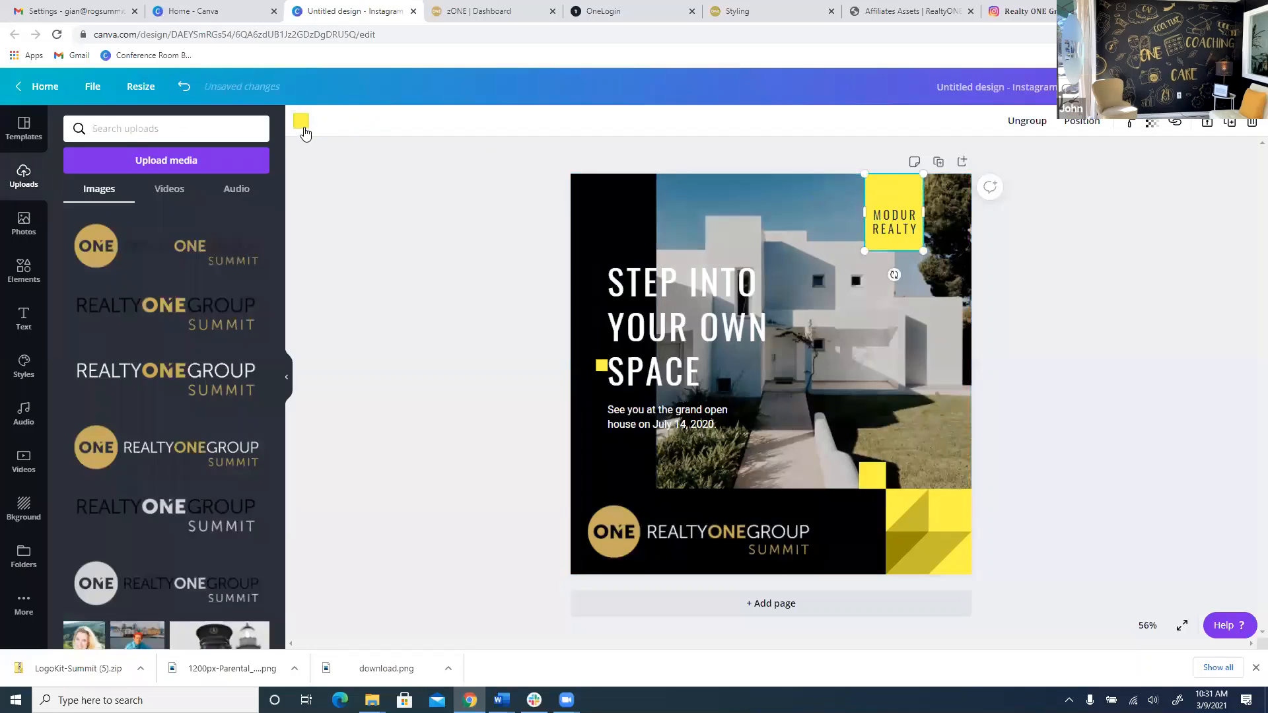
left_click(303, 126)
left_click(77, 320)
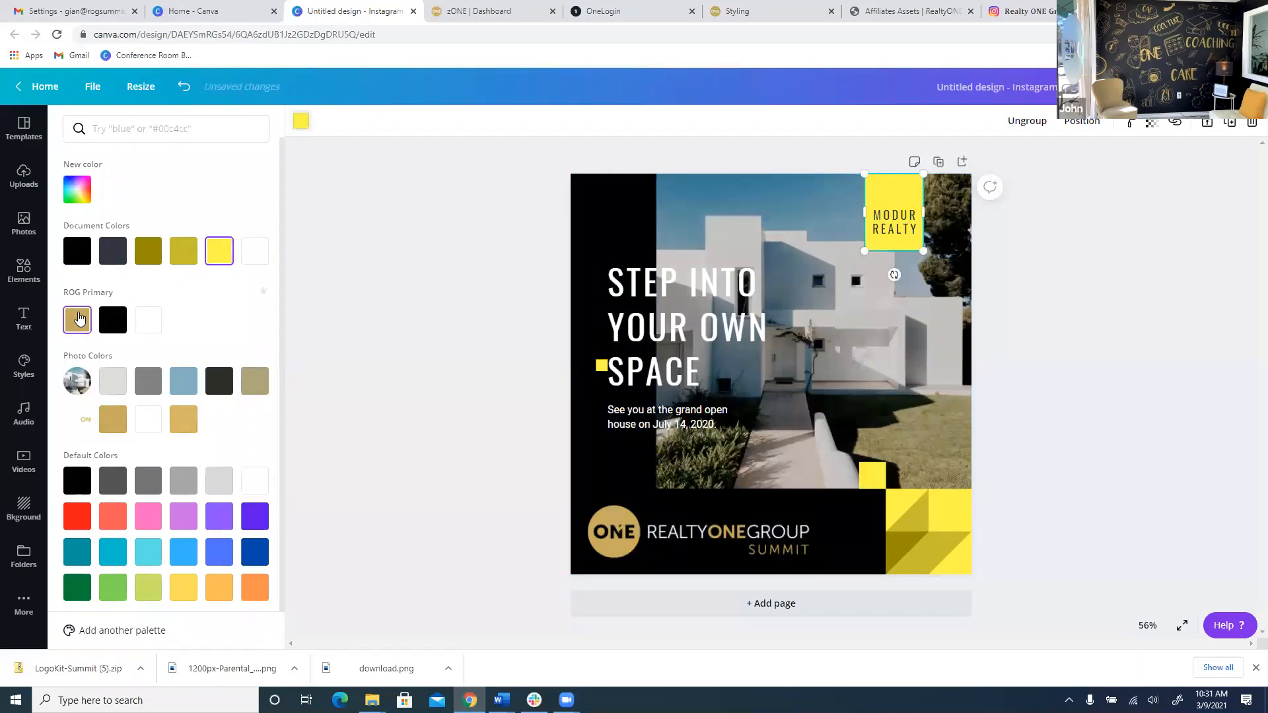
left_click(946, 505)
left_click(873, 475)
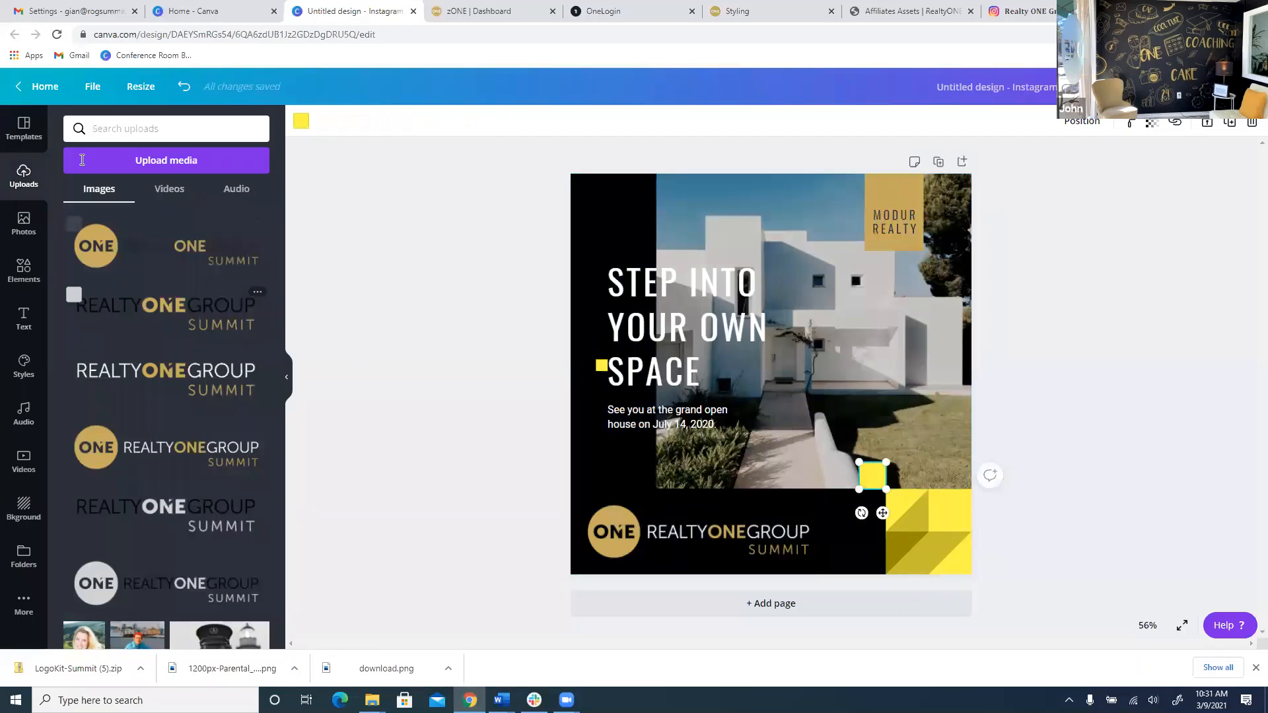
left_click(301, 121)
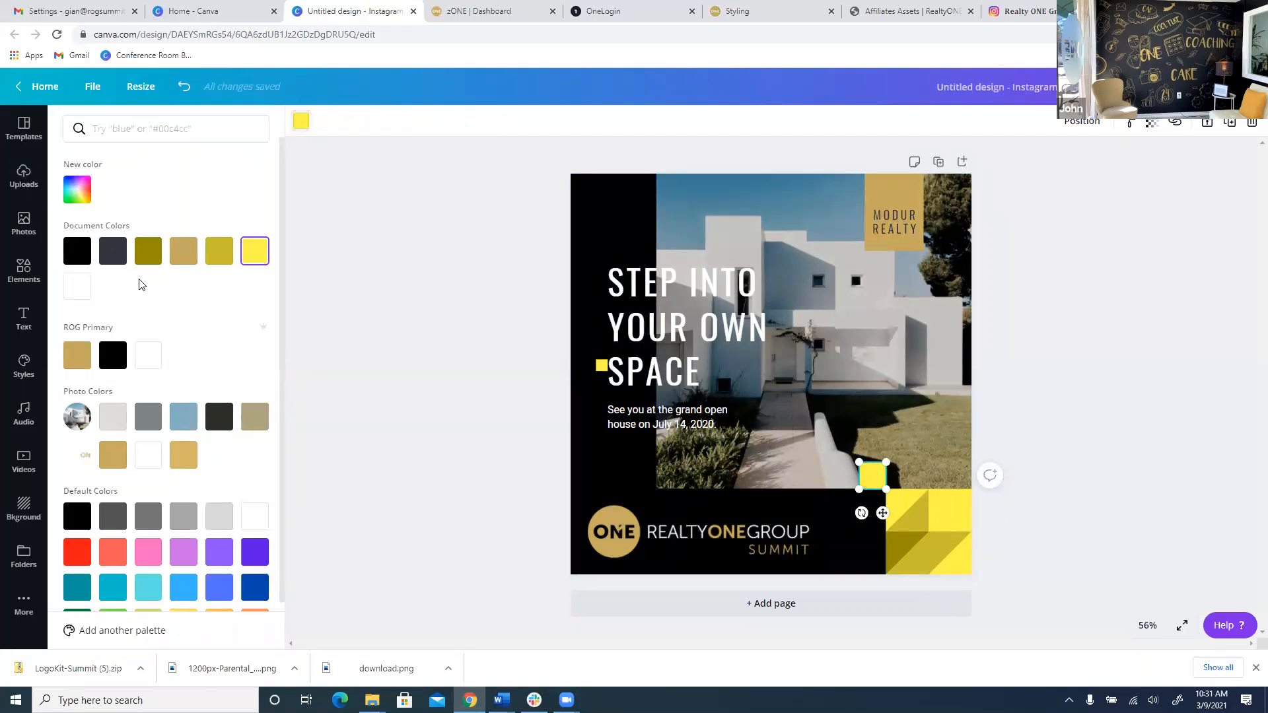
left_click(78, 356)
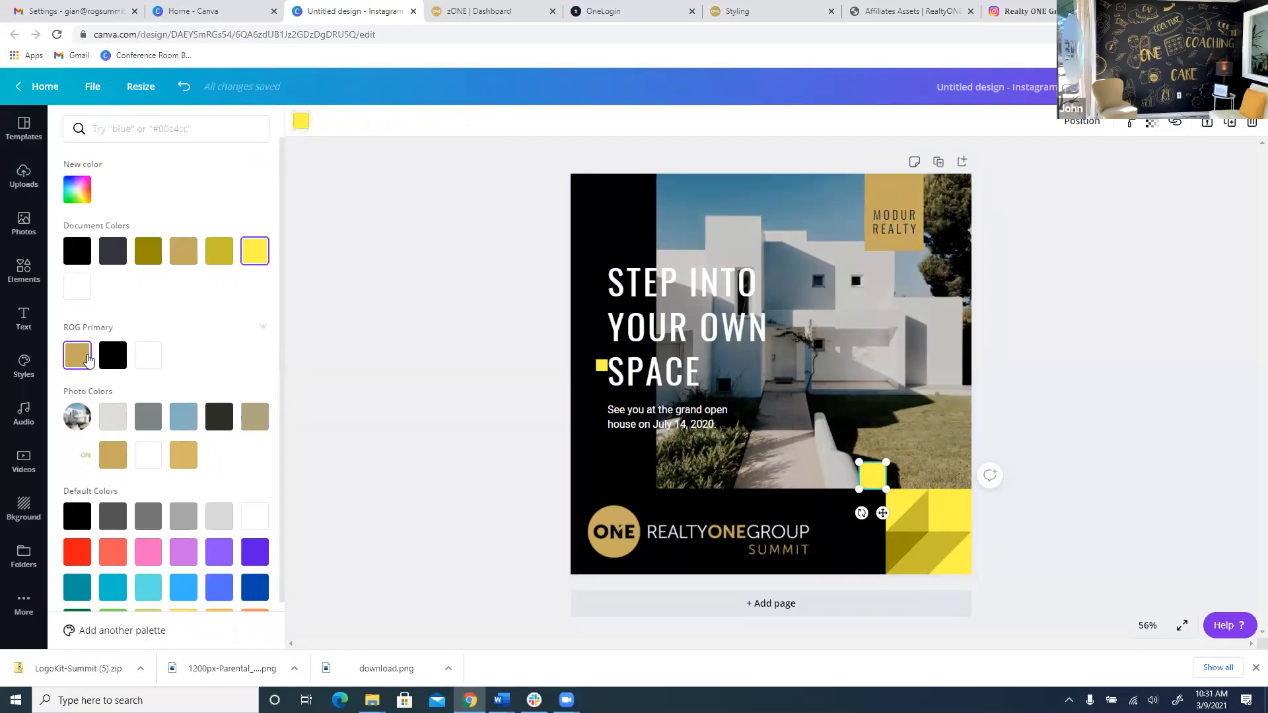
Gold the square beside SPACE, delete the patterned corner graphic, and gold the square beneath.
left_click(602, 368)
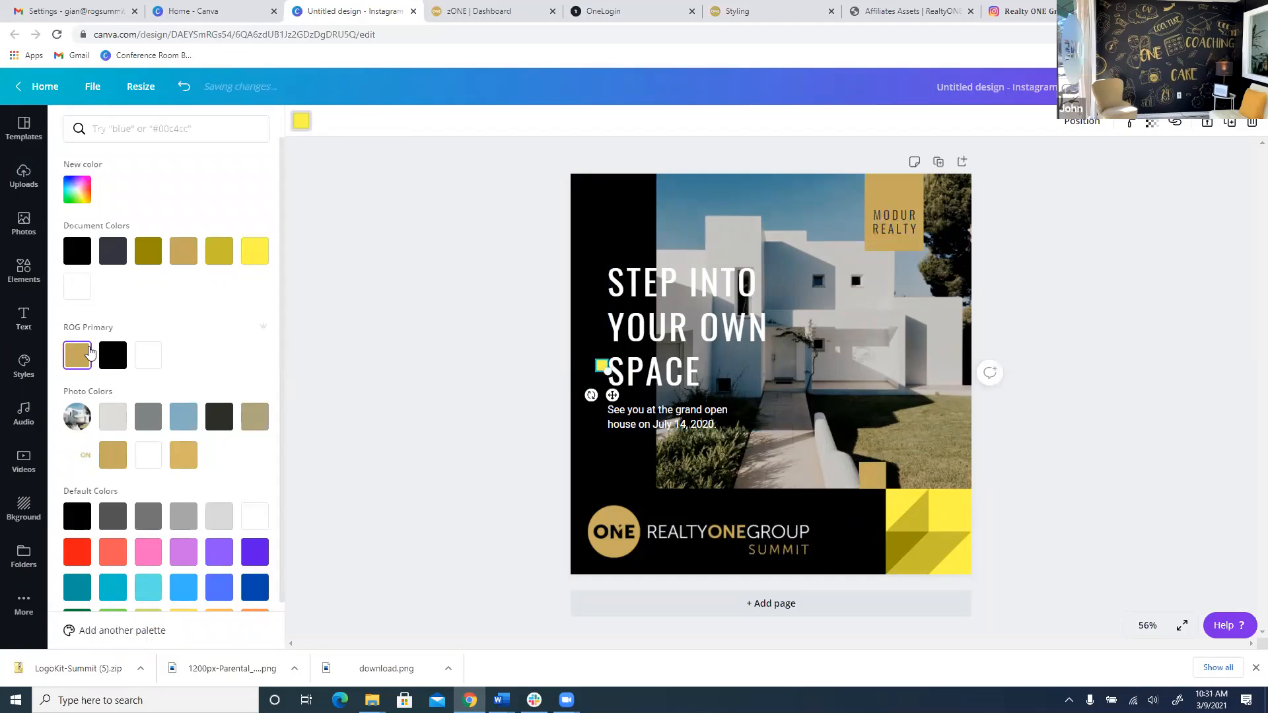
left_click(90, 354)
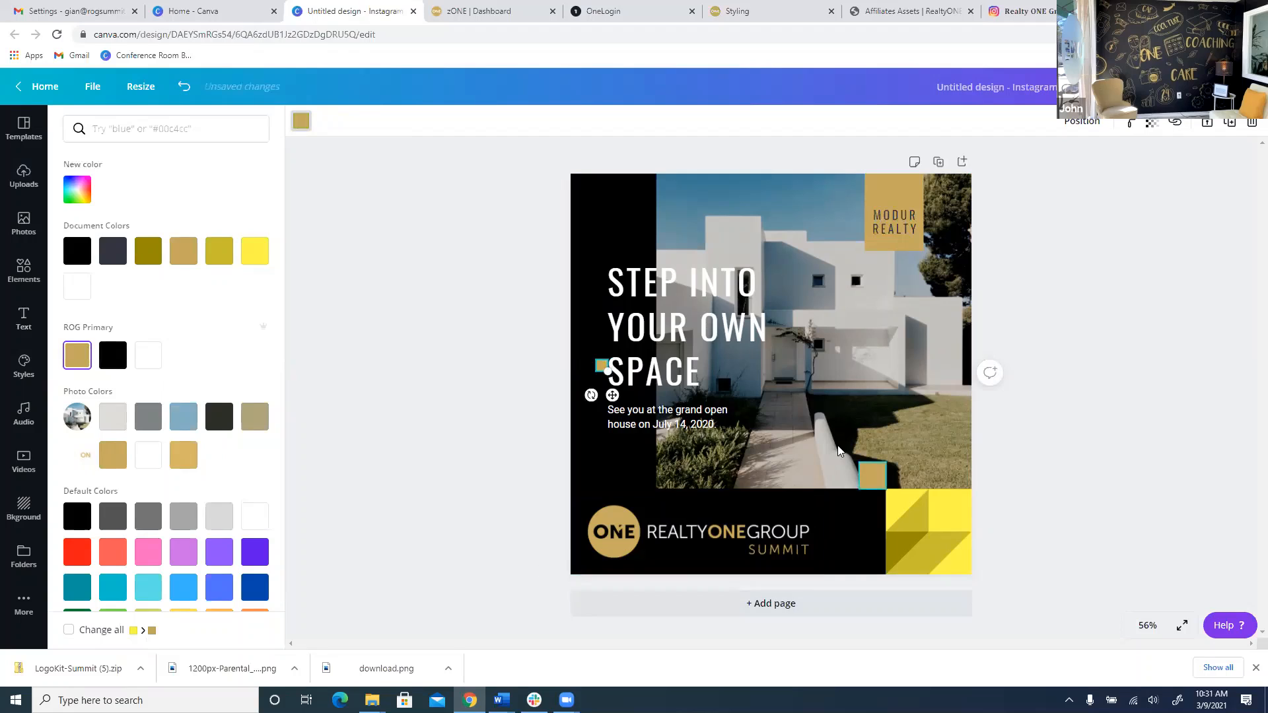
left_click(906, 522)
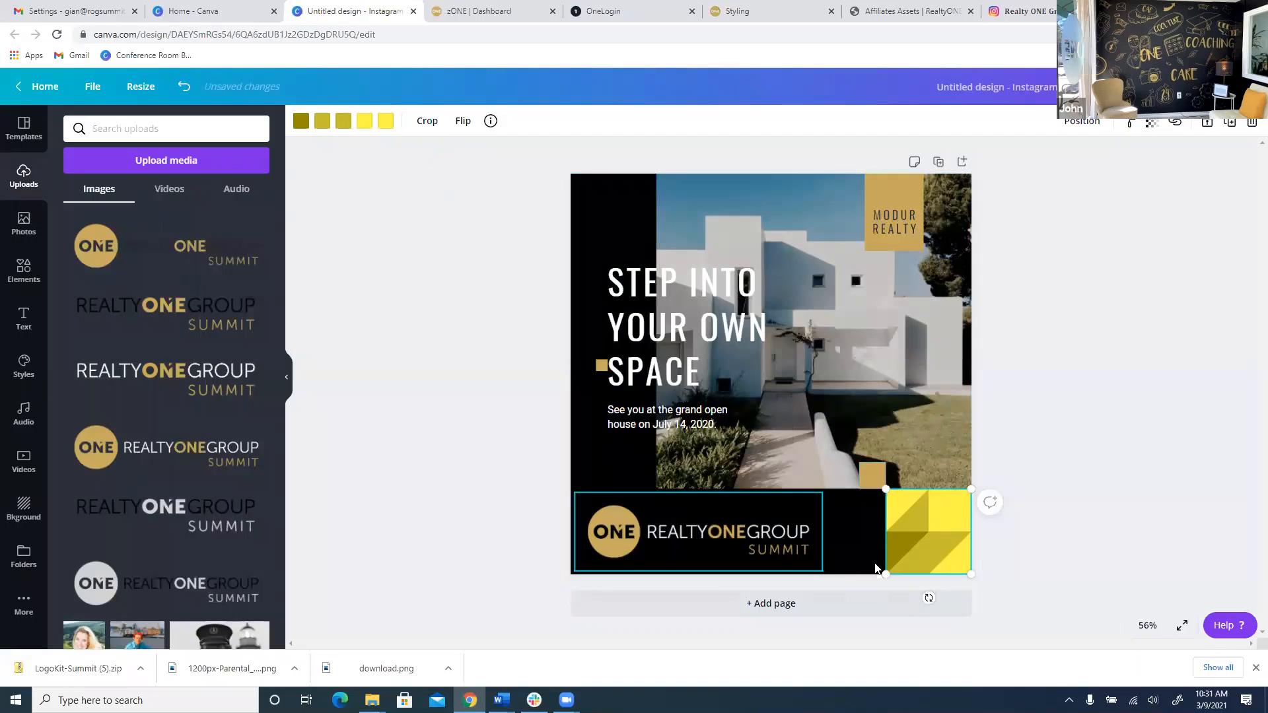
key("Delete")
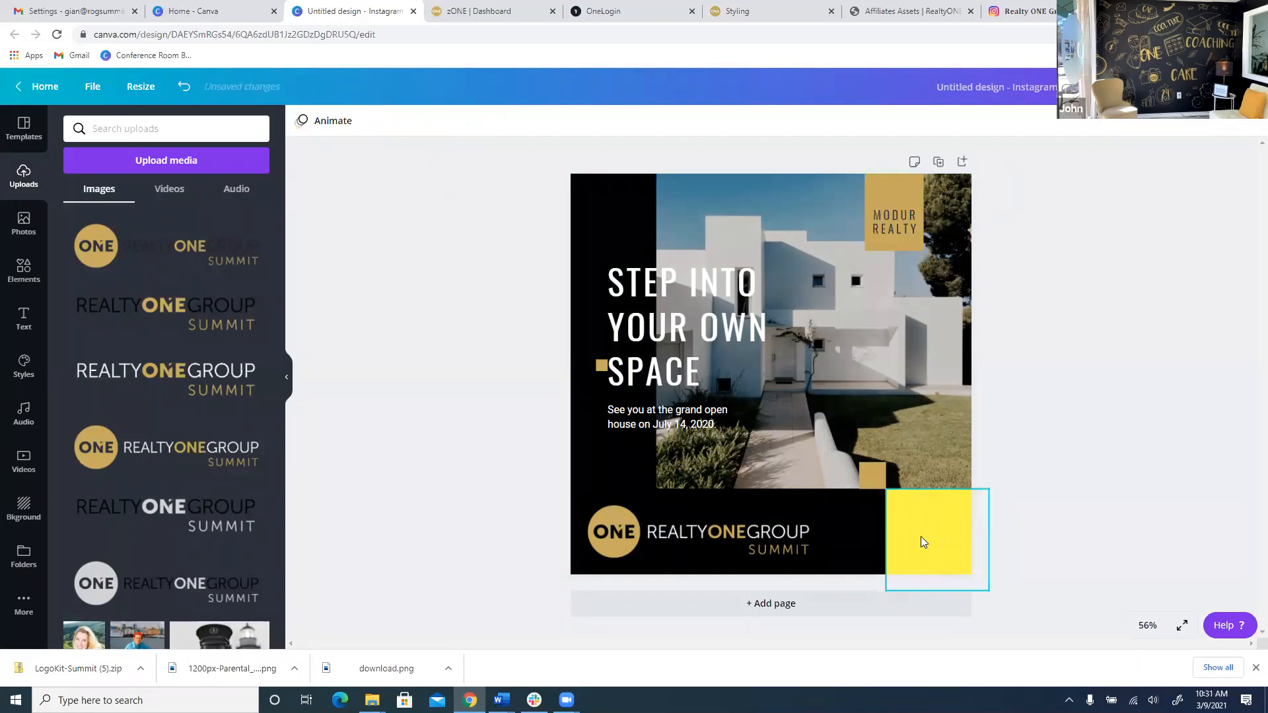
left_click(922, 537)
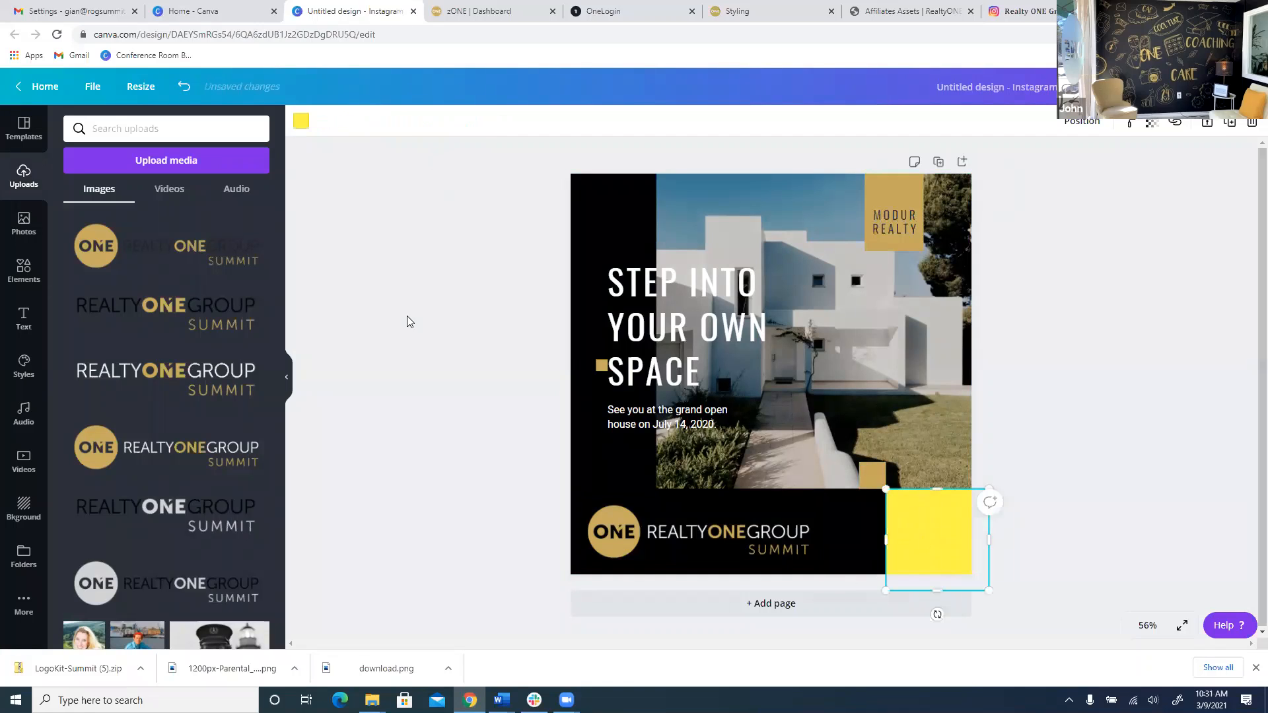
left_click(298, 123)
left_click(78, 320)
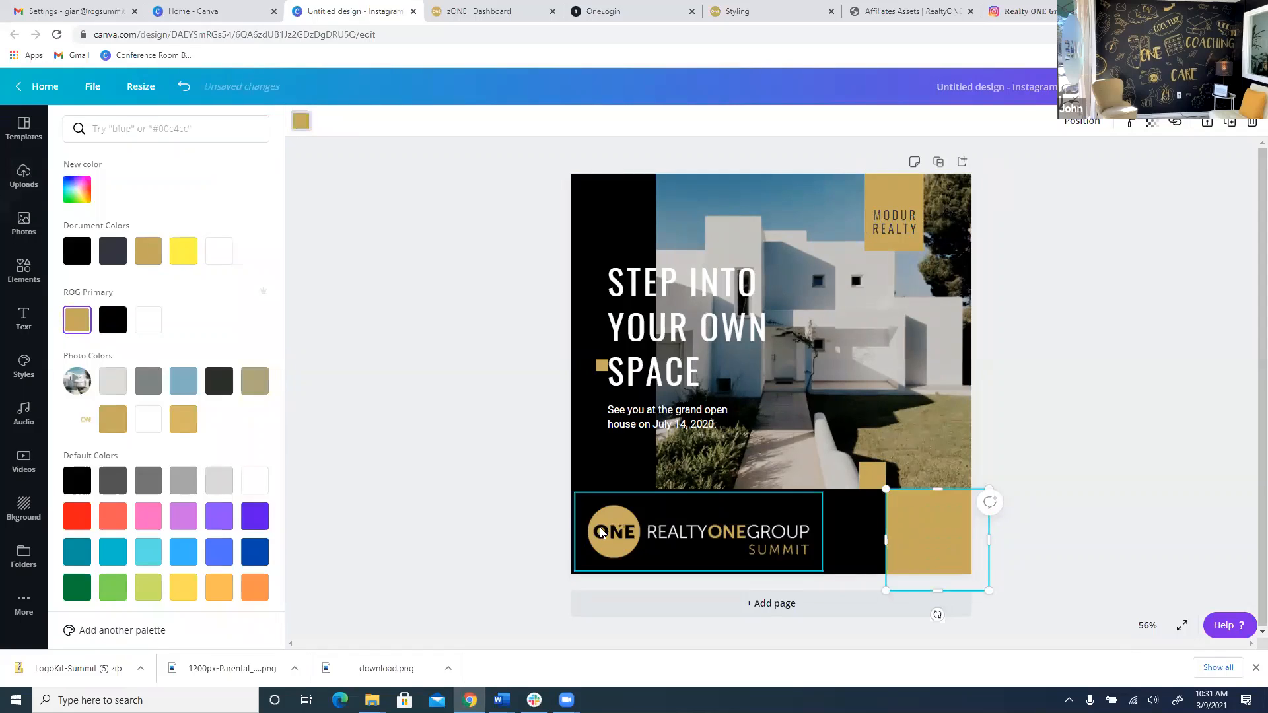
left_click(485, 421)
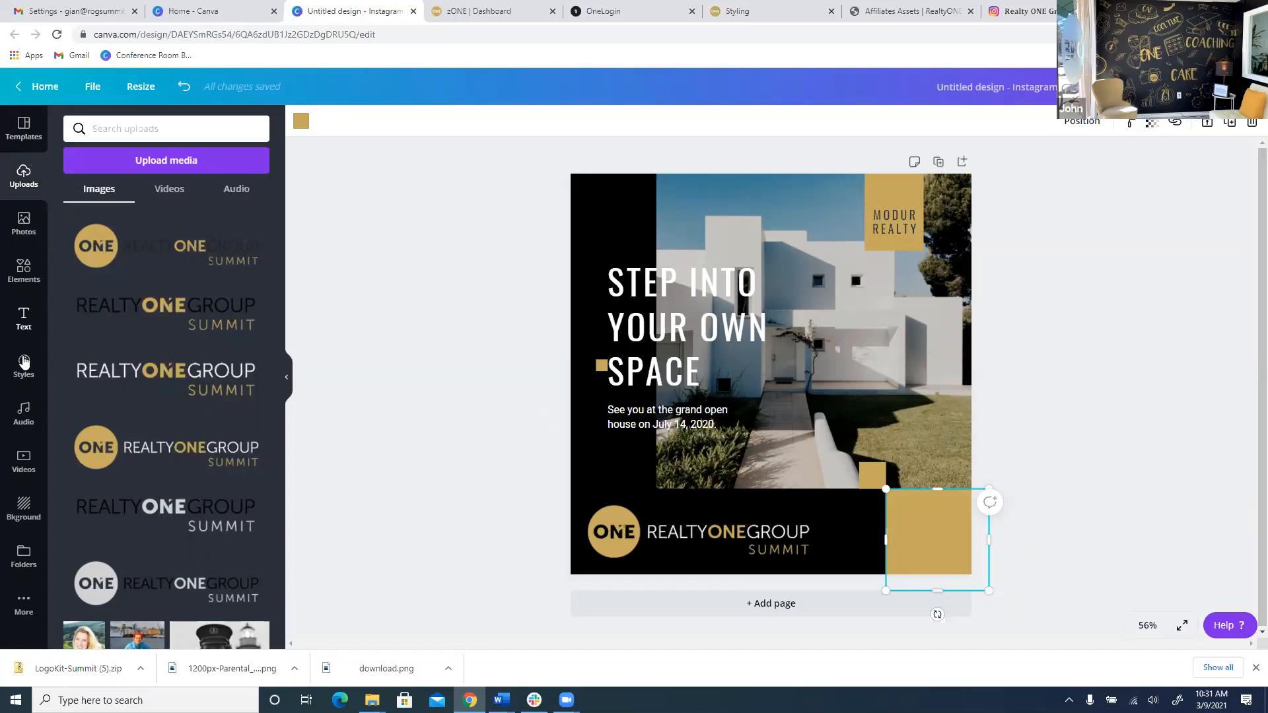
Search the stock Photos library for 'house'.
left_click(27, 232)
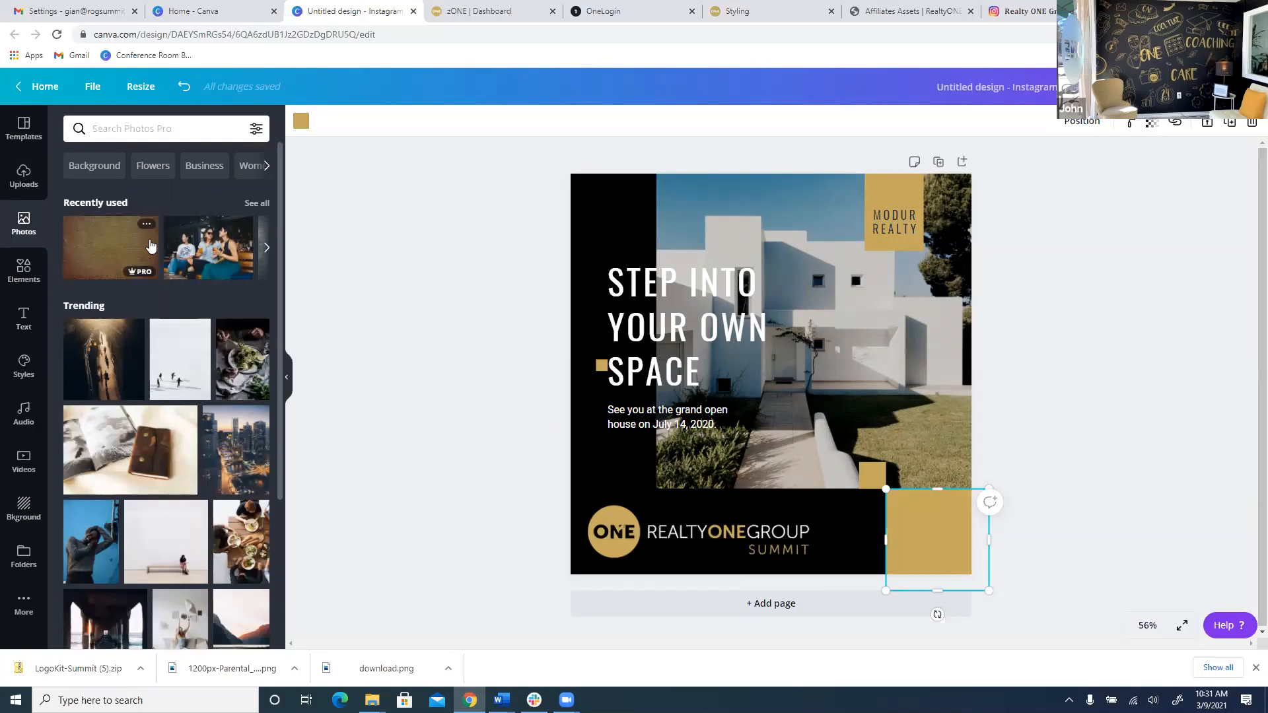
scroll(175, 383, "down", 3)
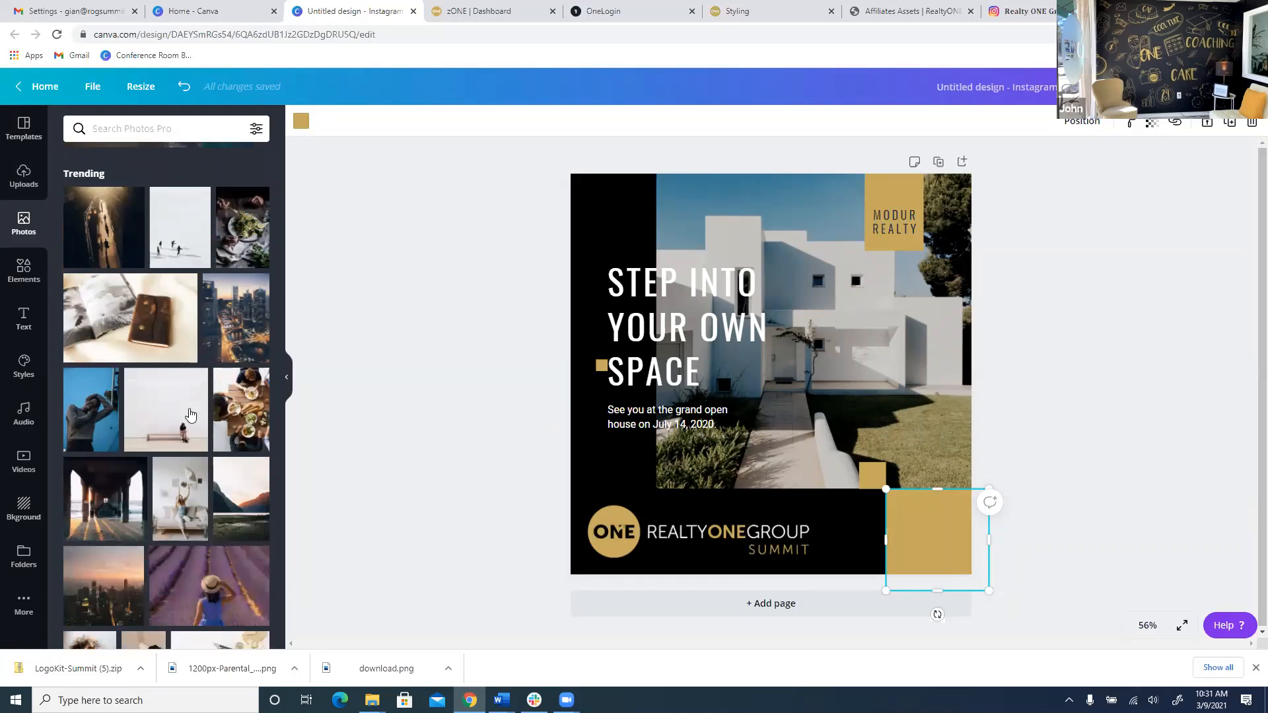
left_click(137, 127)
type("house")
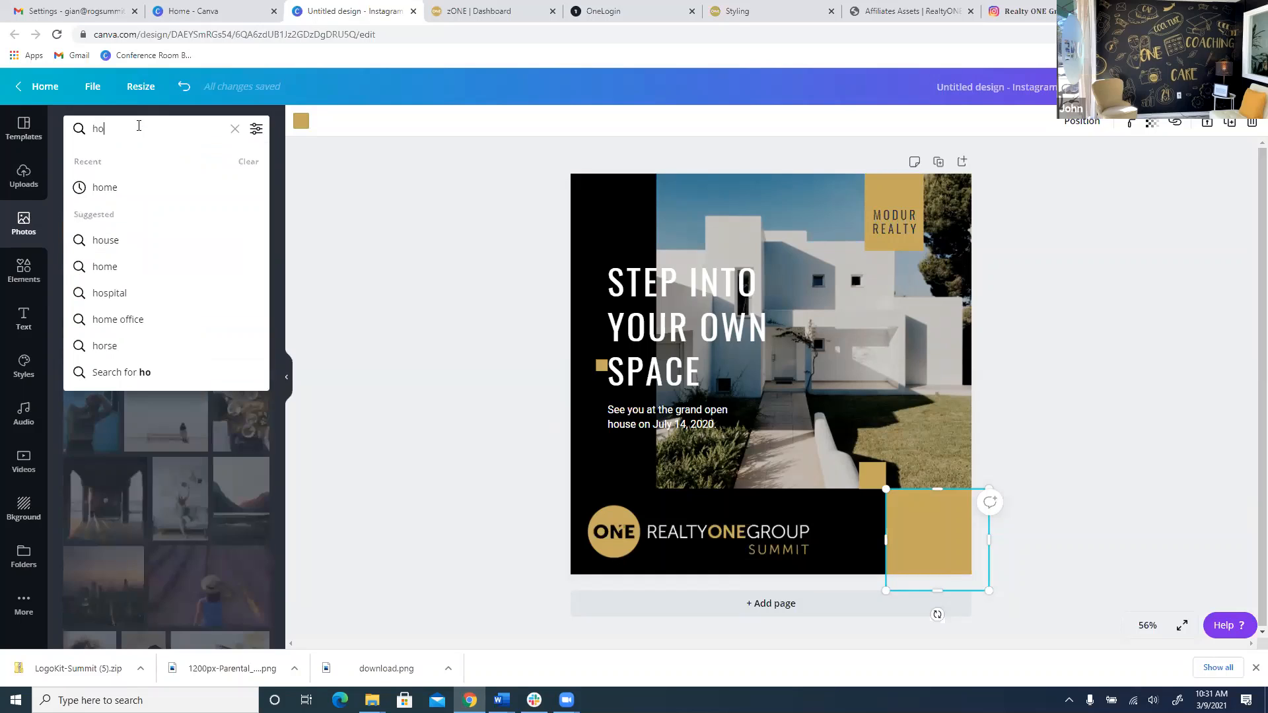
key("Return")
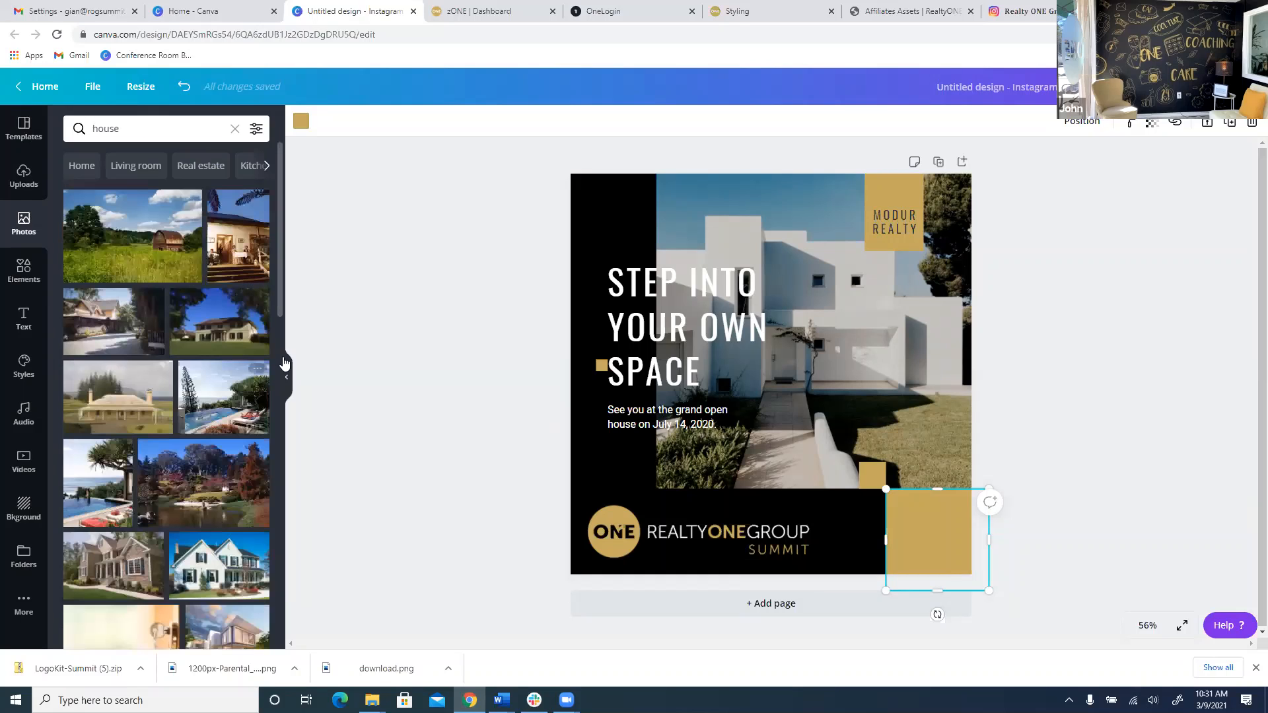
scroll(179, 357, "down", 4)
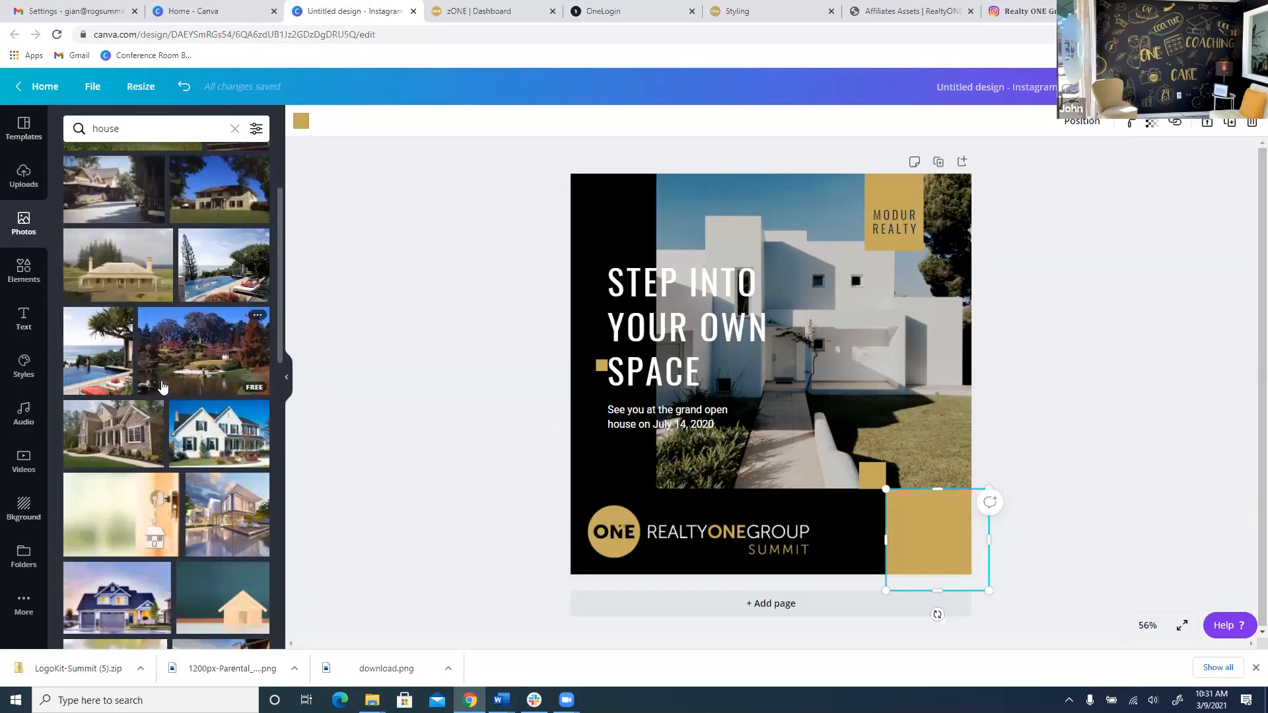
Try the white-house photo enlarged at the top right, then undo back to the original image.
left_click(178, 378)
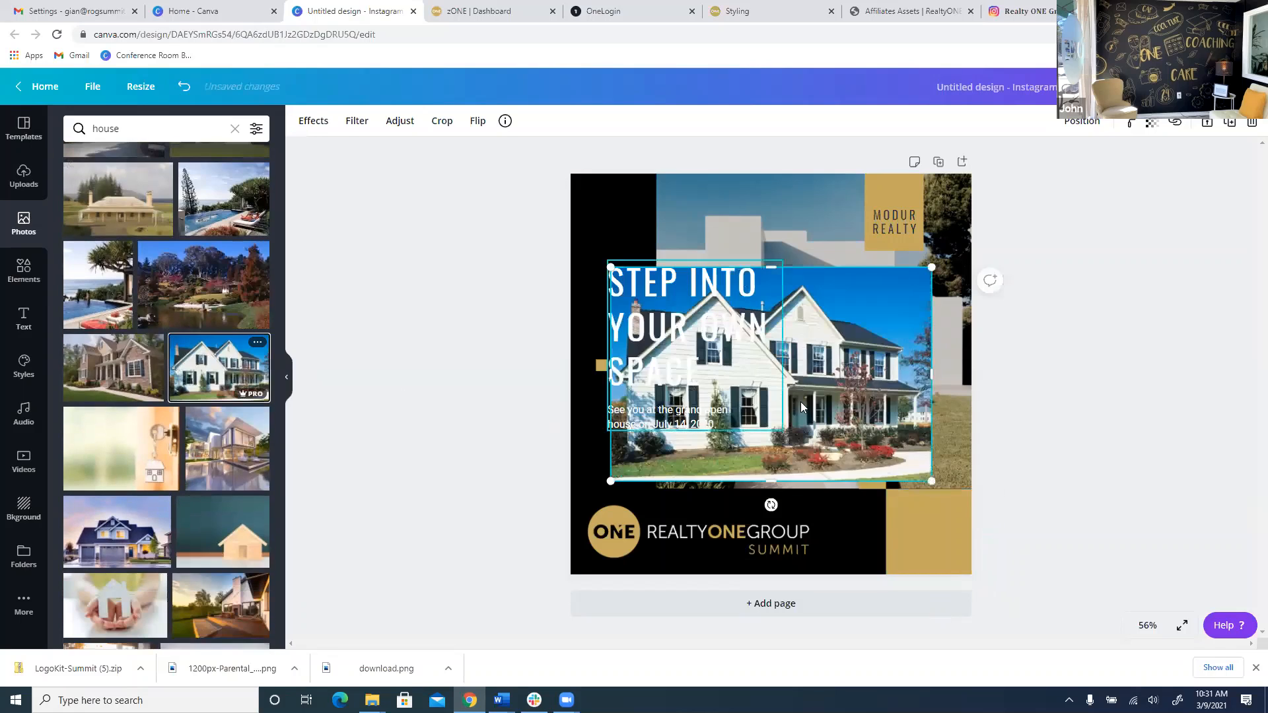
left_click_drag(873, 348, 980, 336)
left_click_drag(972, 388, 1112, 512)
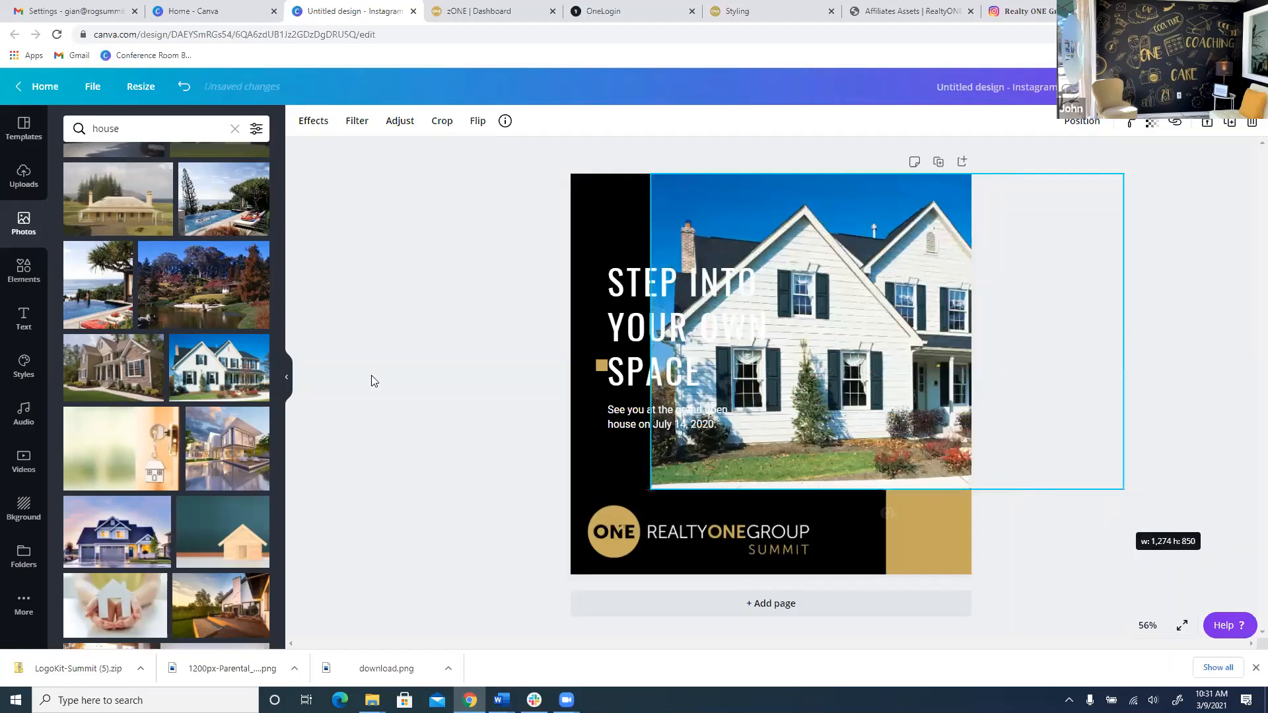
left_click(360, 301)
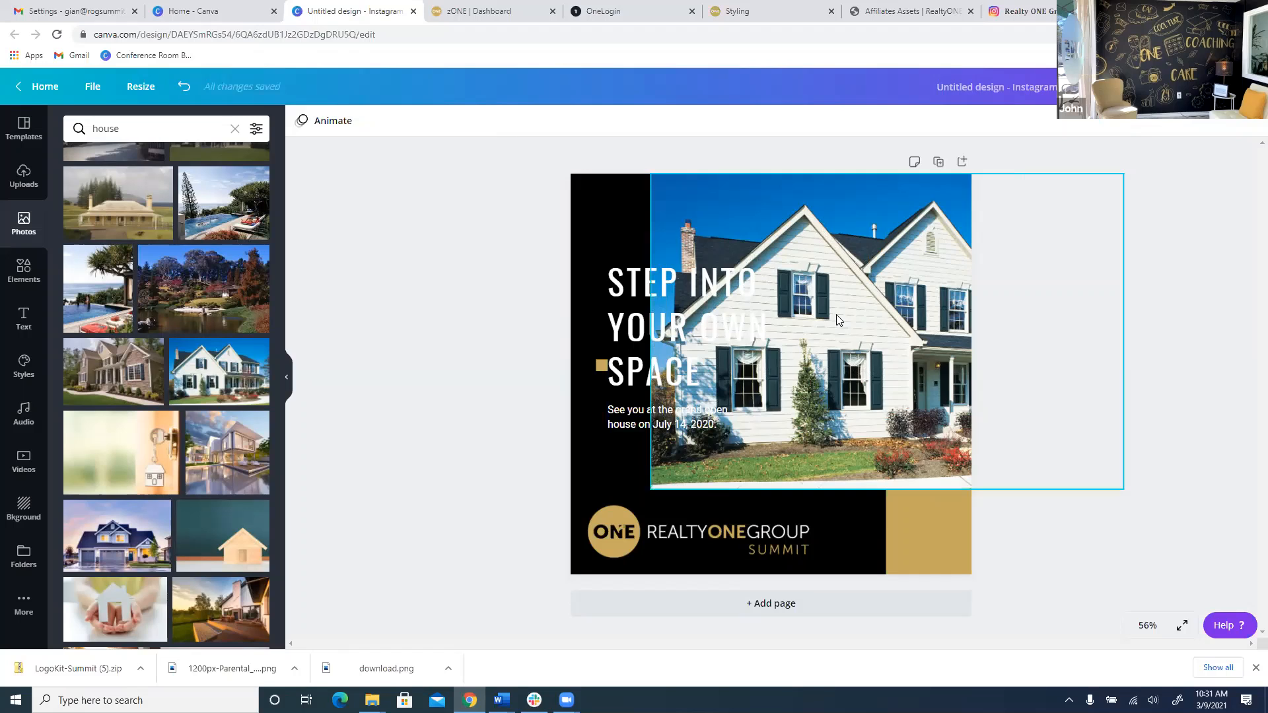
left_click(672, 322)
key("ctrl+z")
key("ctrl+z")
key("ctrl+z")
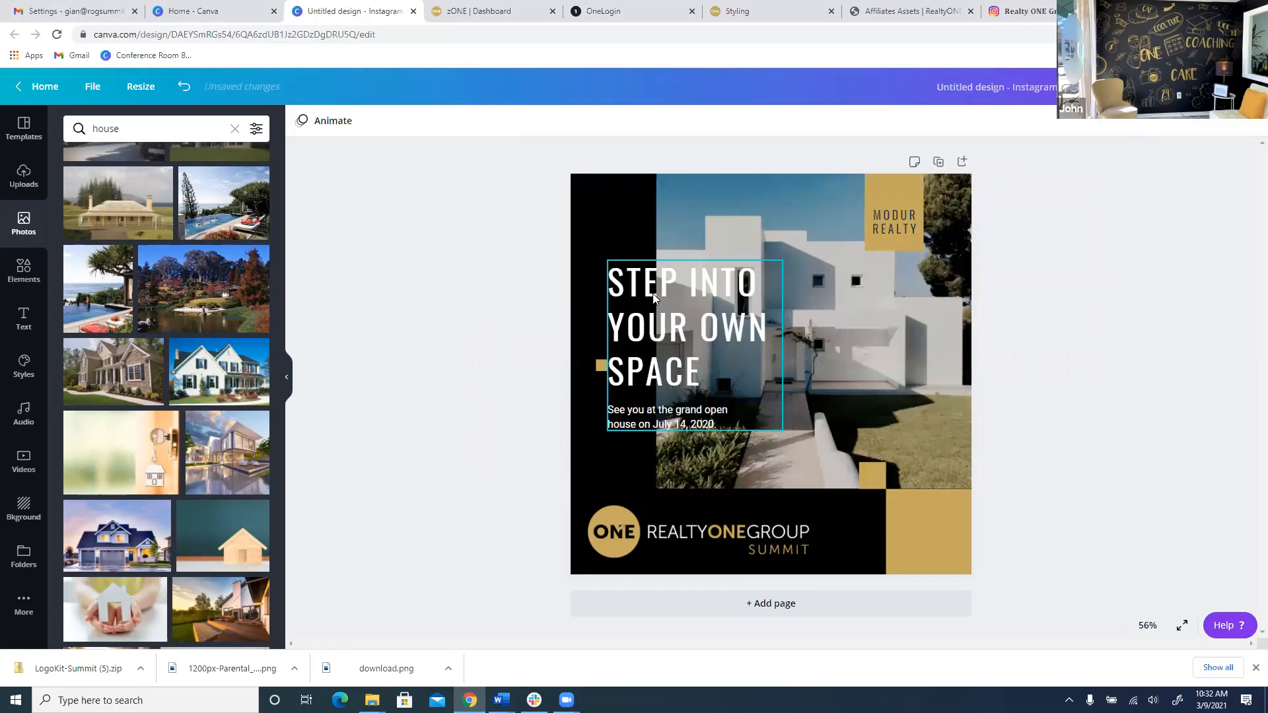
Scroll through the Elements categories, then bring up the Text panel with headings and font combinations.
left_click(23, 272)
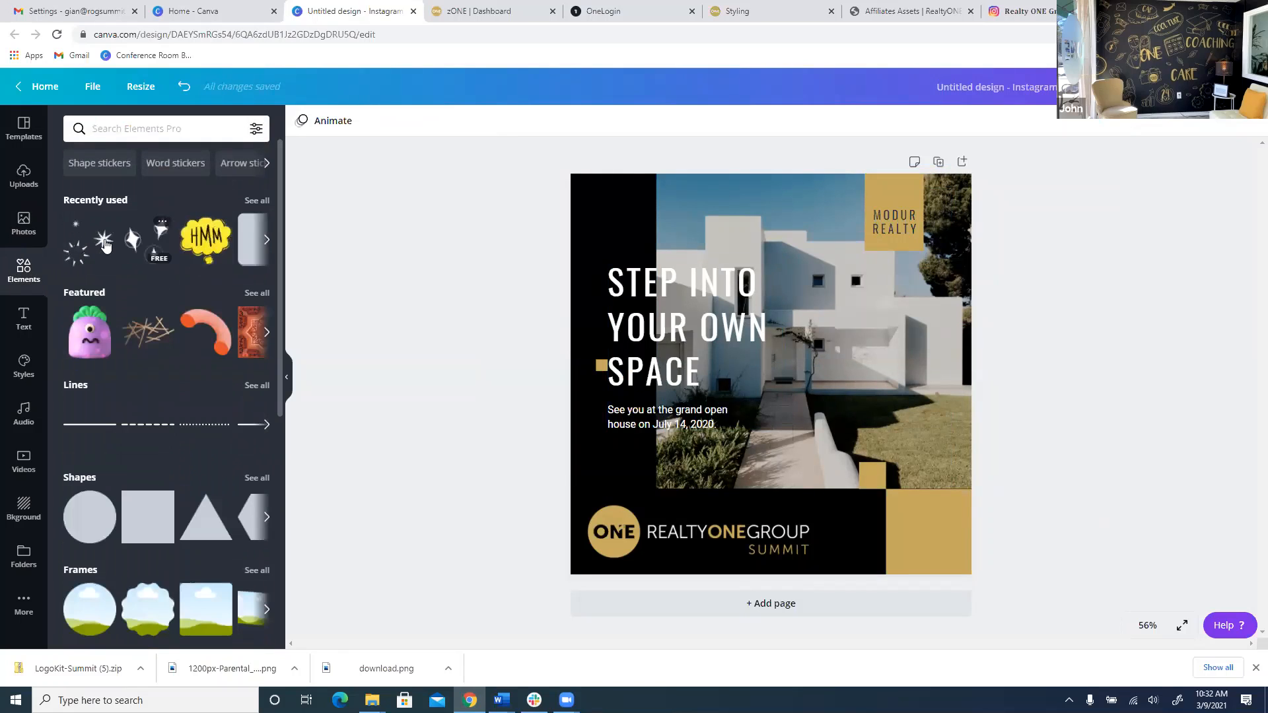
scroll(155, 319, "down", 7)
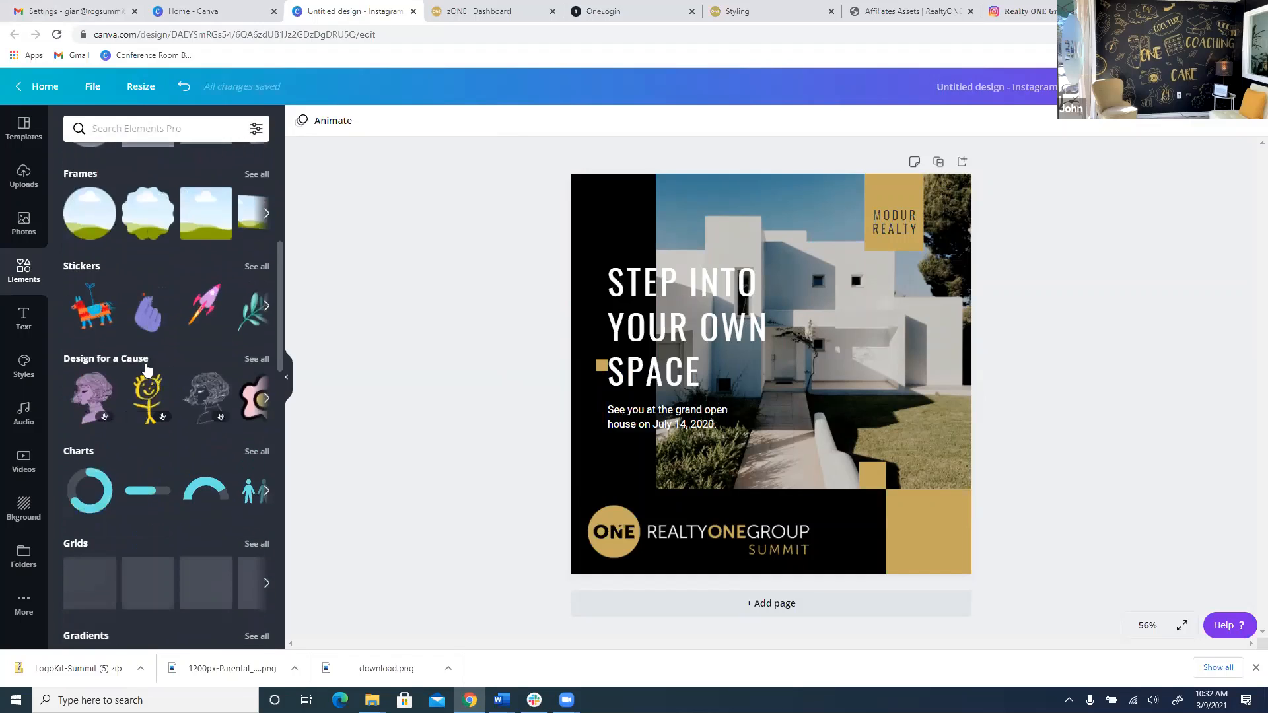
scroll(127, 256, "down", 2)
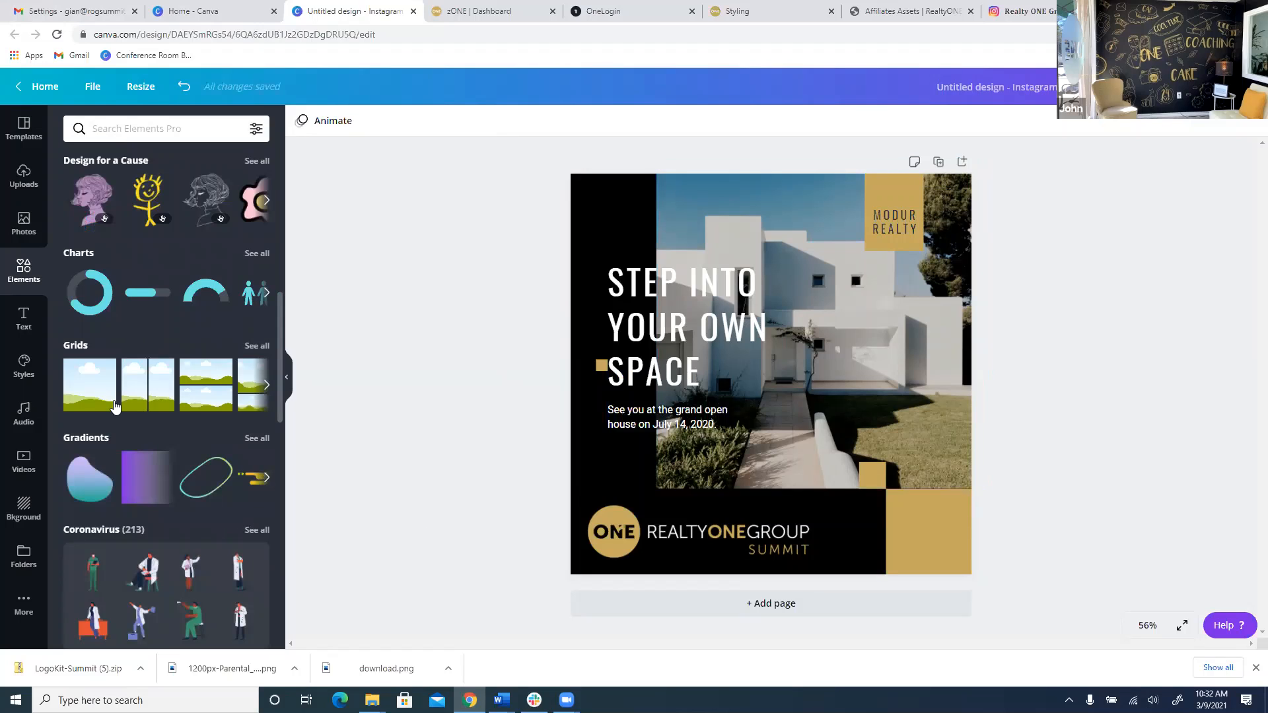
scroll(114, 405, "up", 8)
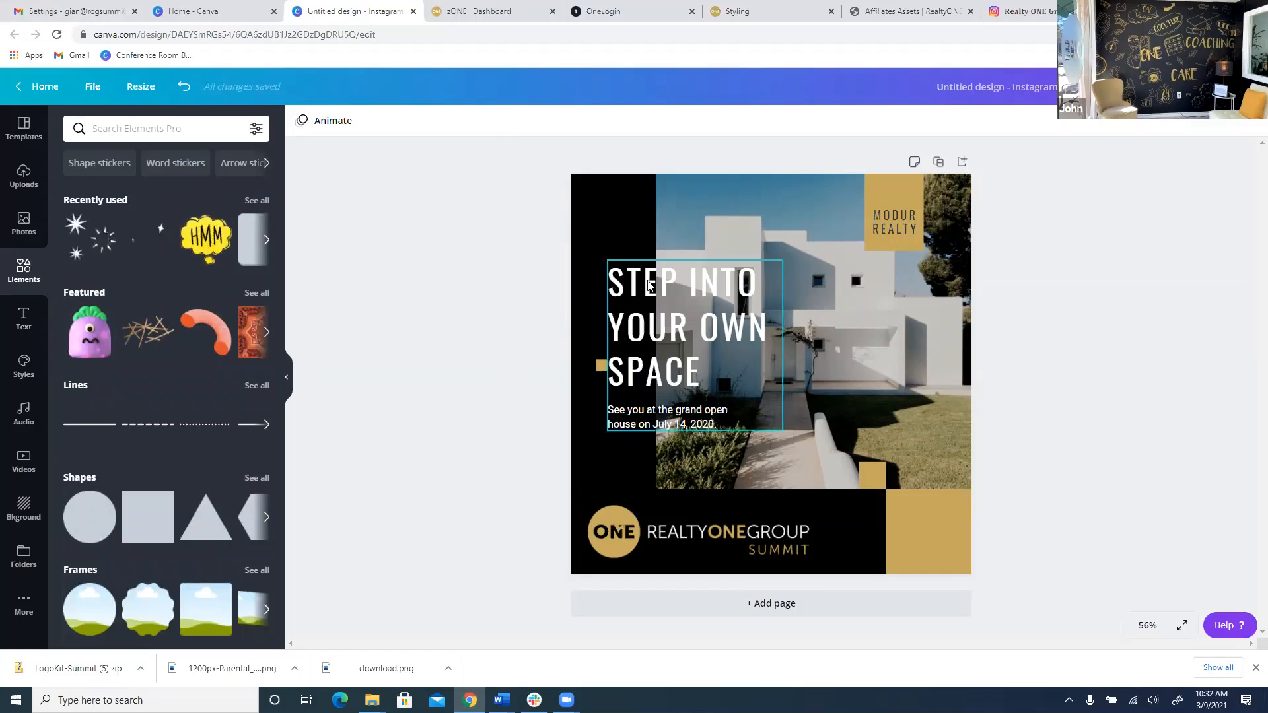
left_click(19, 323)
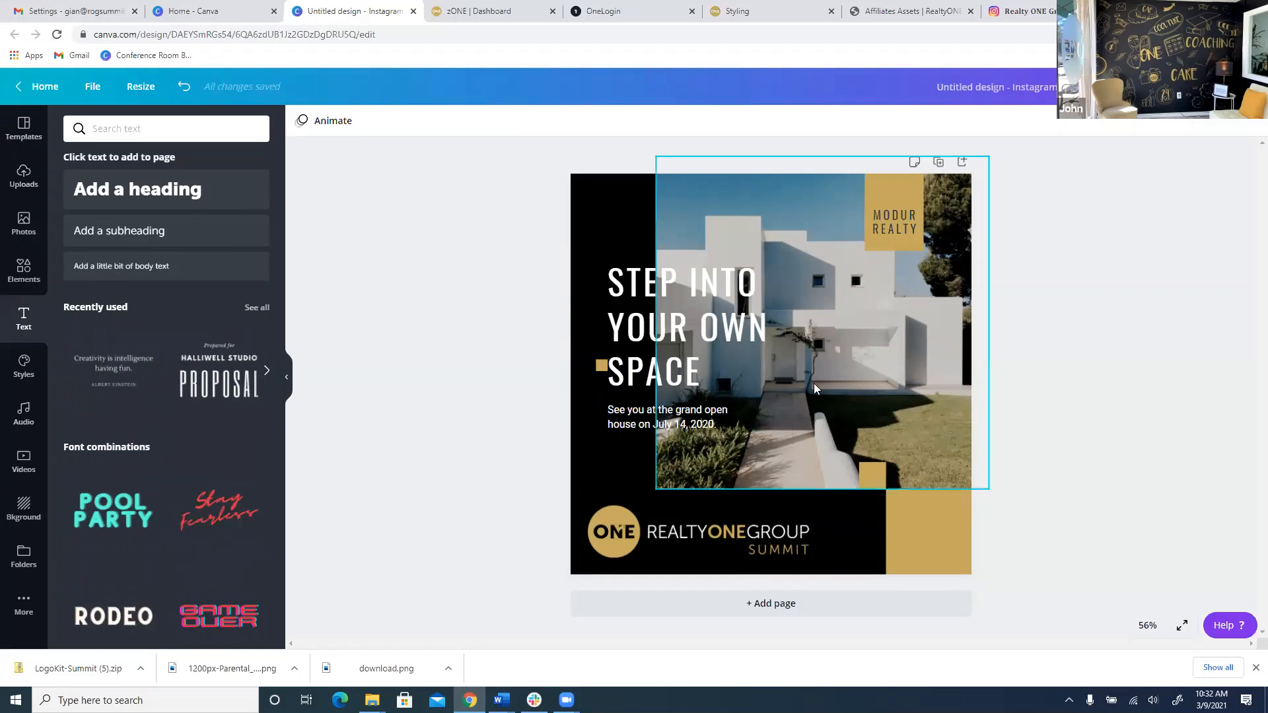
Move the headline group higher and replace its old words with OPEN HOUSE.
left_click_drag(629, 344, 645, 261)
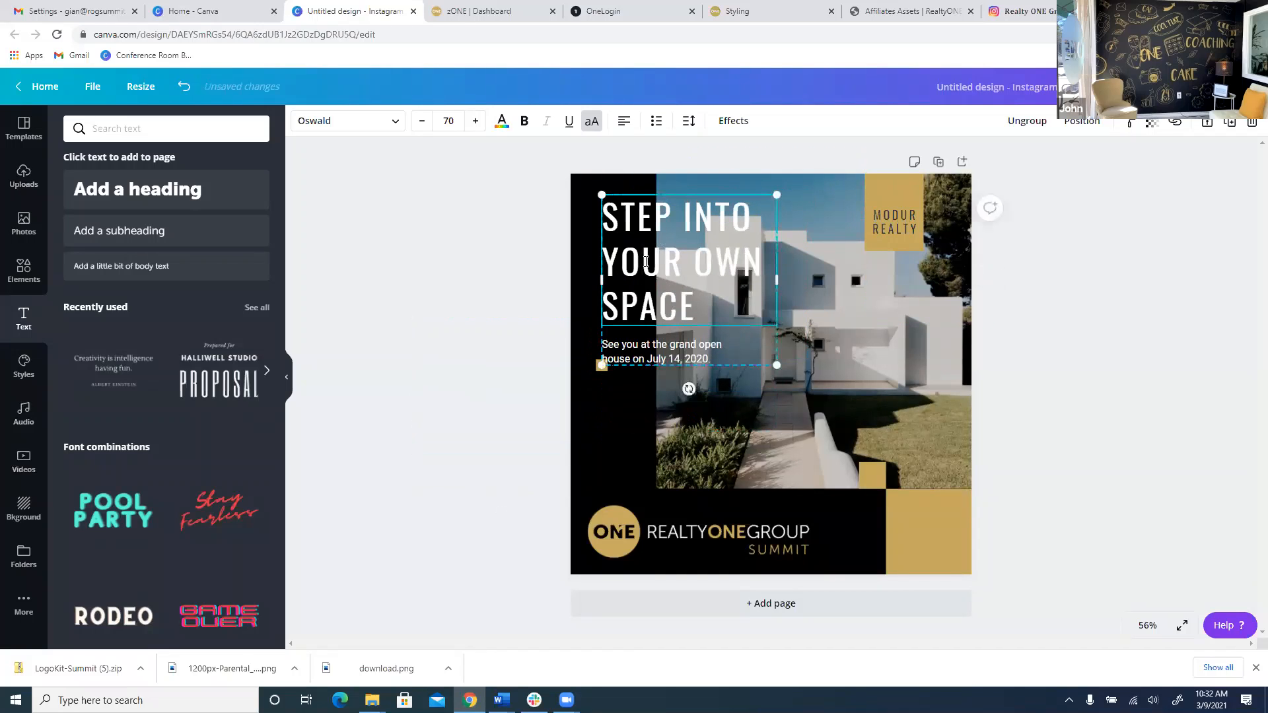
left_click_drag(719, 309, 621, 216)
key("BackSpace")
key("BackSpace")
type("OP")
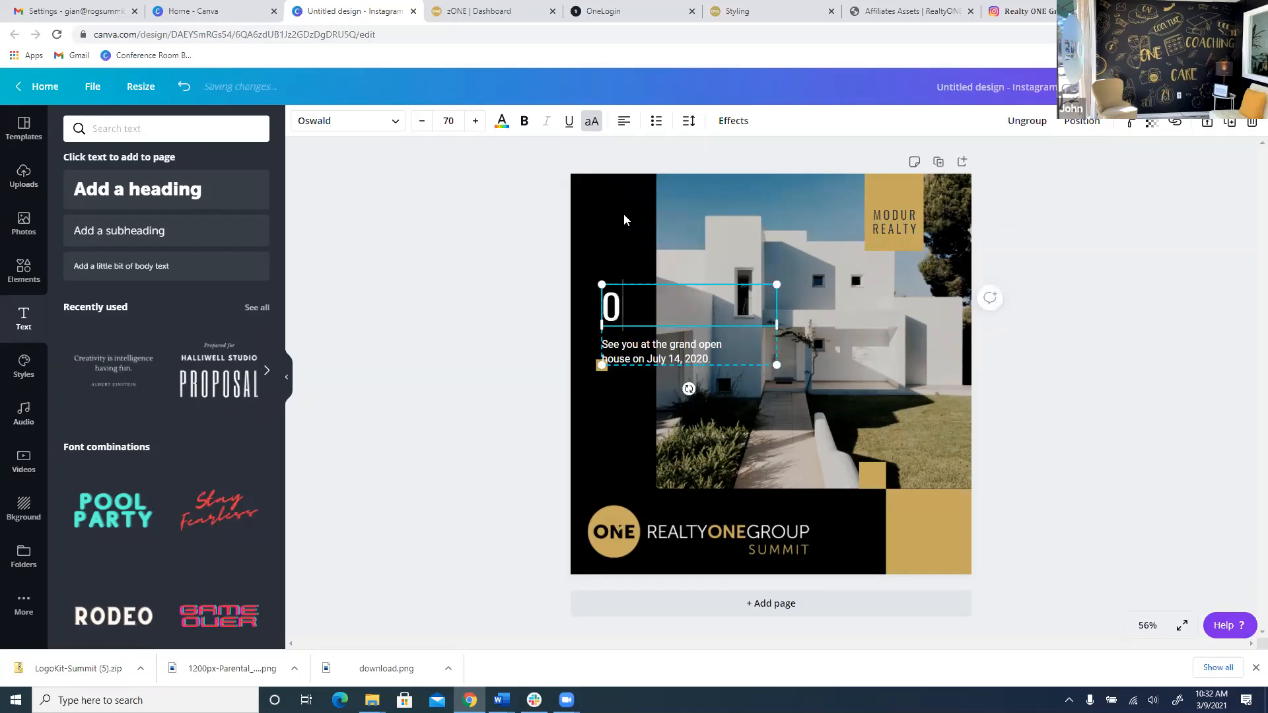
key("BackSpace")
type("PEN HOUSE")
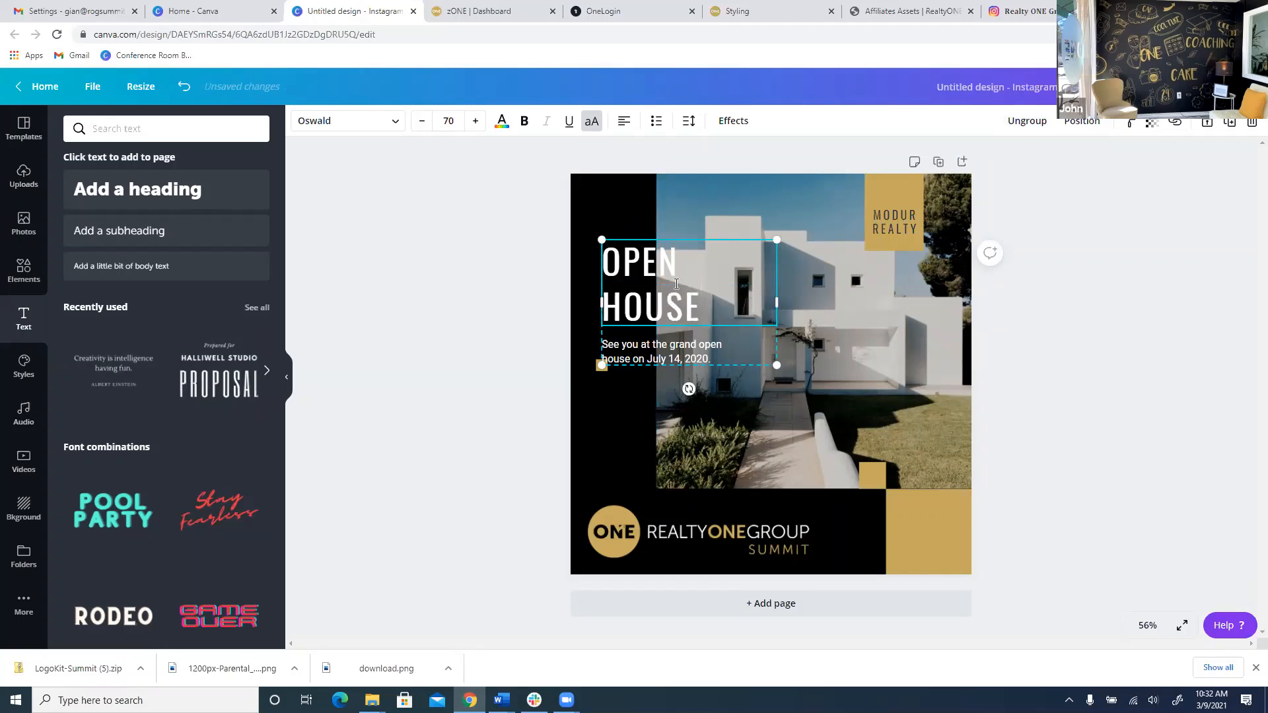
Ungroup the heading from the body text and place OPEN HOUSE toward the top-left.
left_click(1024, 123)
left_click(718, 379)
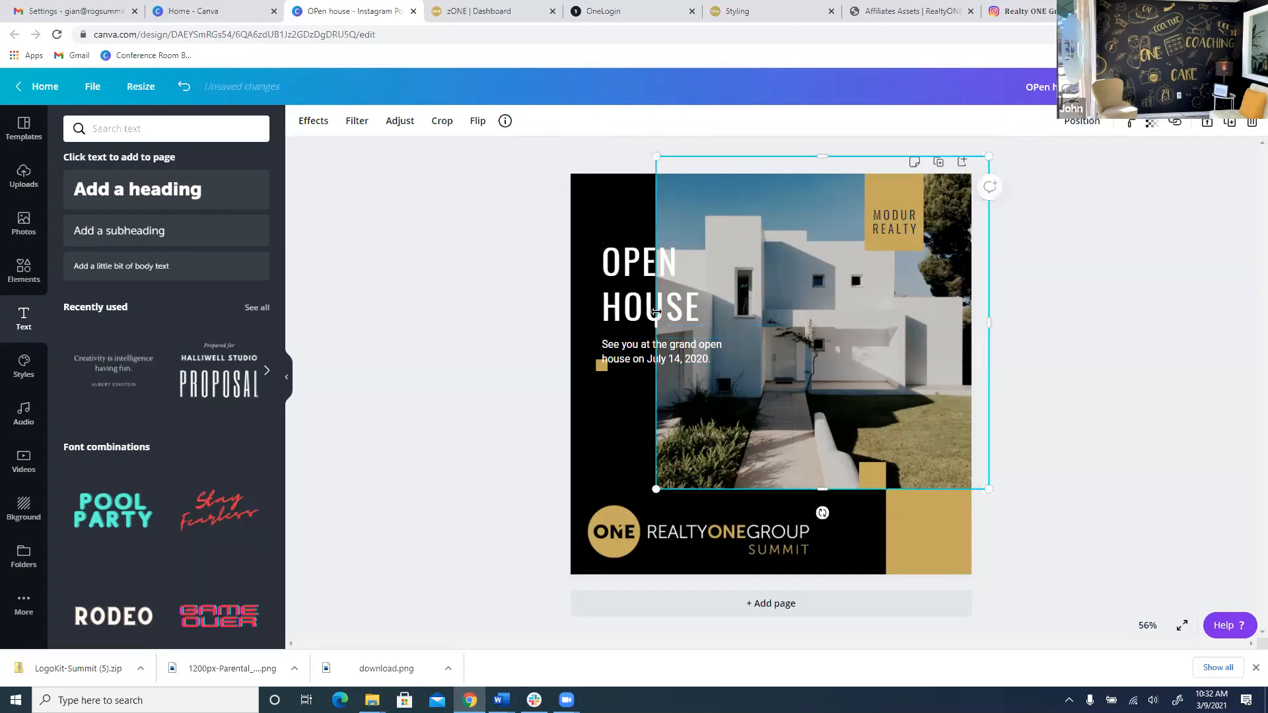
left_click(641, 292)
left_click_drag(640, 292, 634, 243)
mouse_move(663, 355)
left_mouse_down()
mouse_move(667, 388)
mouse_move(670, 349)
left_mouse_up()
left_click_drag(629, 249, 630, 256)
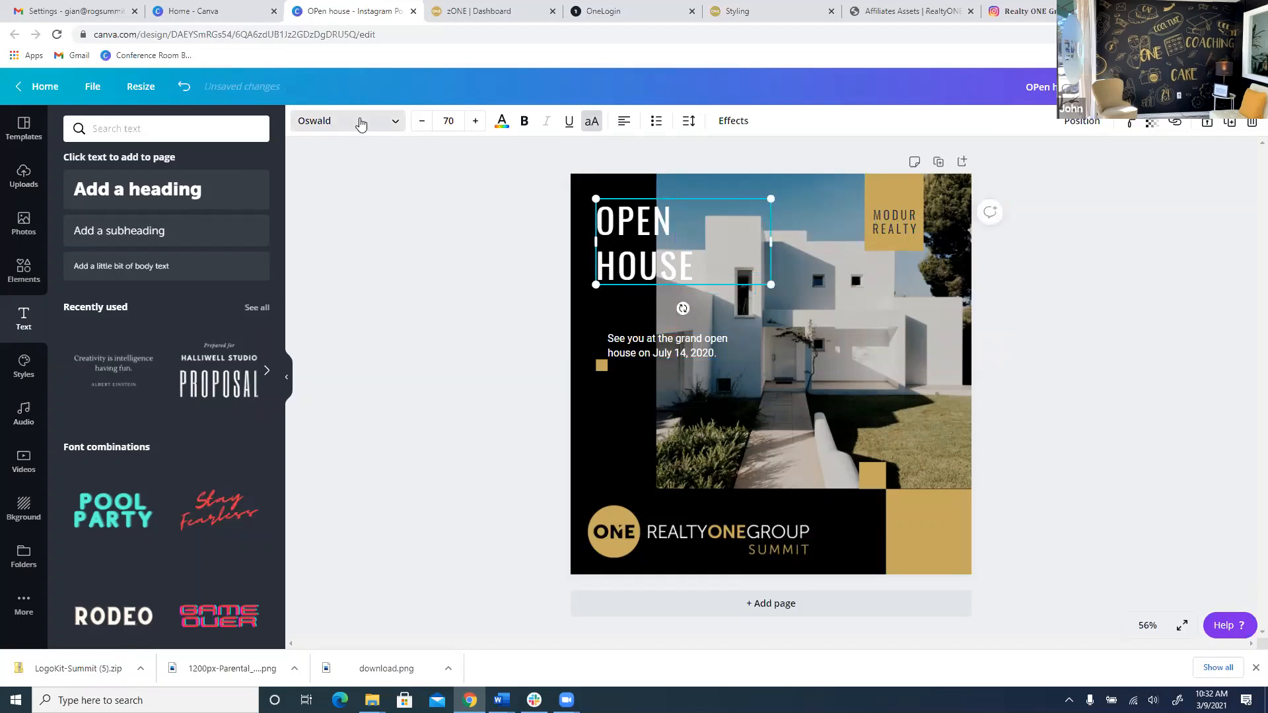
Set the OPEN HOUSE heading in the Freeland font.
left_click(327, 126)
left_click(130, 267)
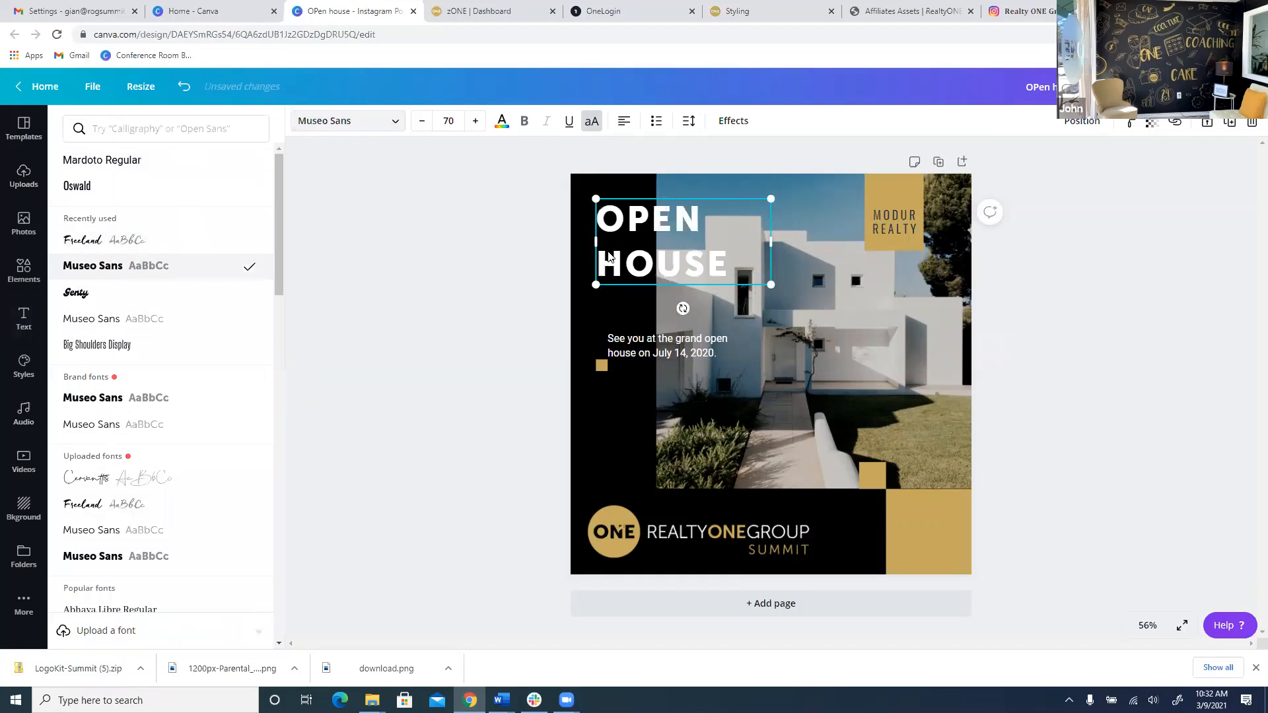
left_click(164, 249)
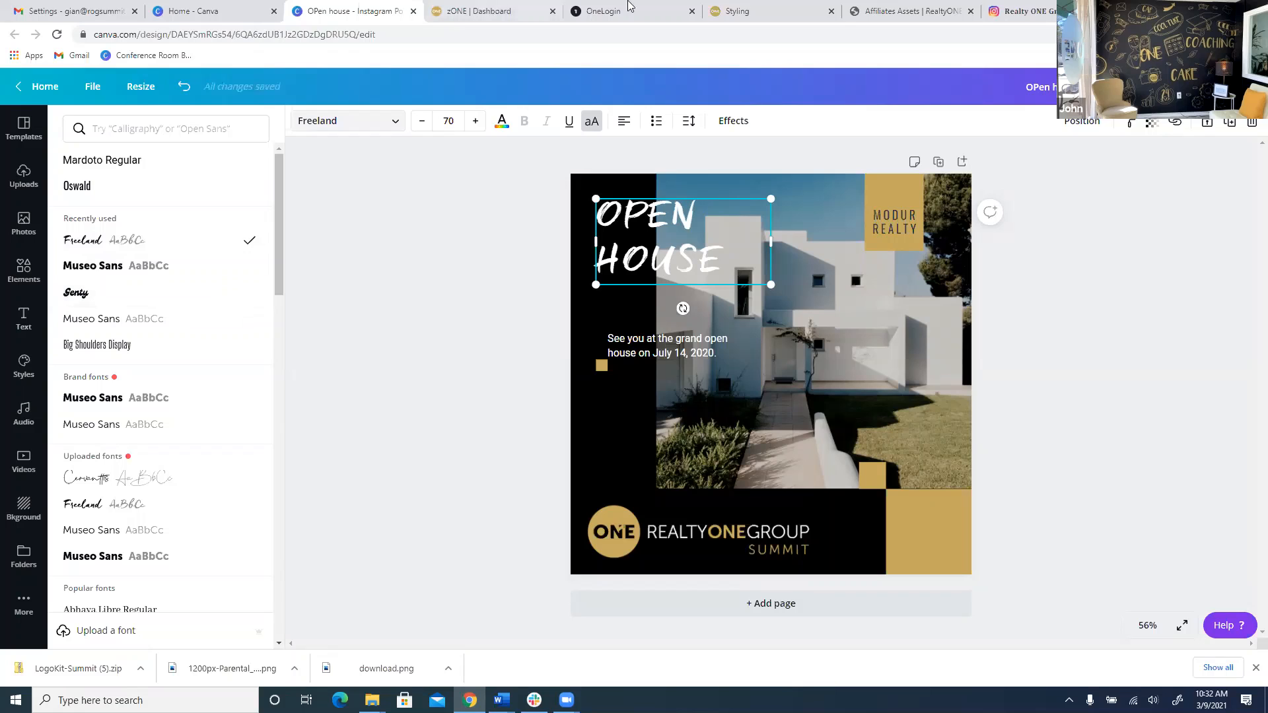
Scroll through the Realty ONE Group typography guide, which lists Freeland, then switch to the zONE dashboard.
left_click(775, 6)
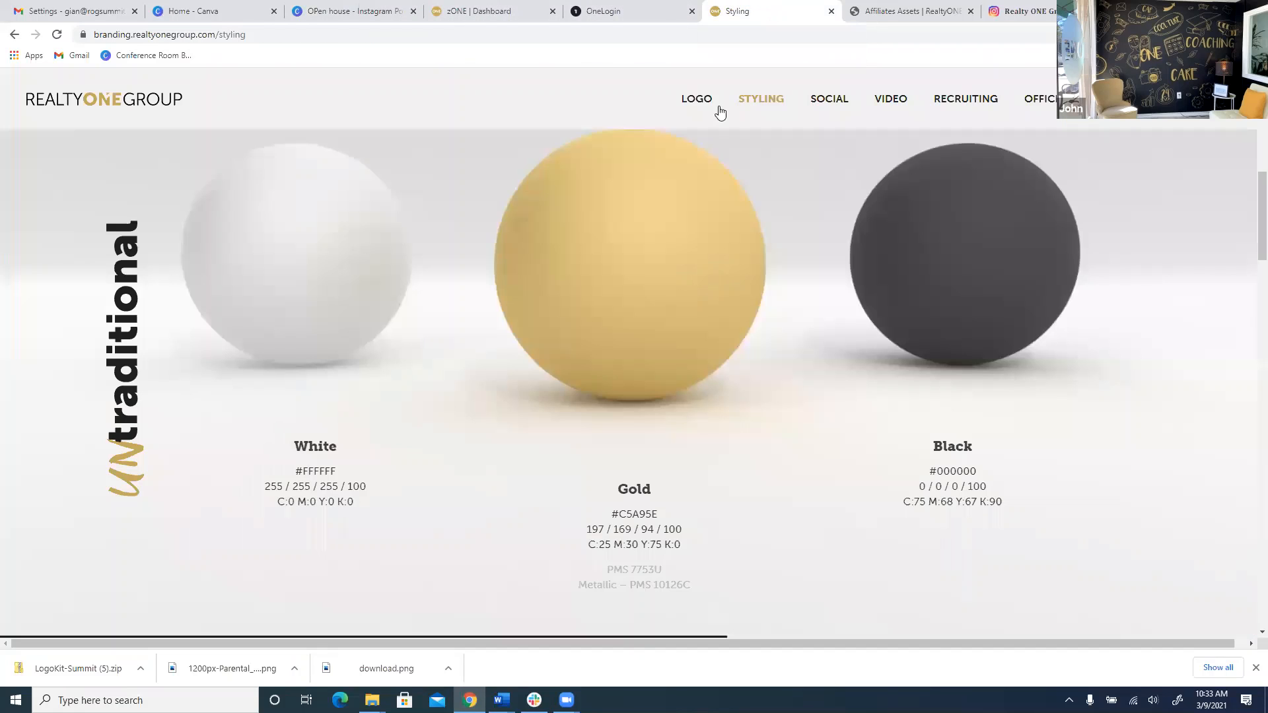
scroll(762, 234, "down", 5)
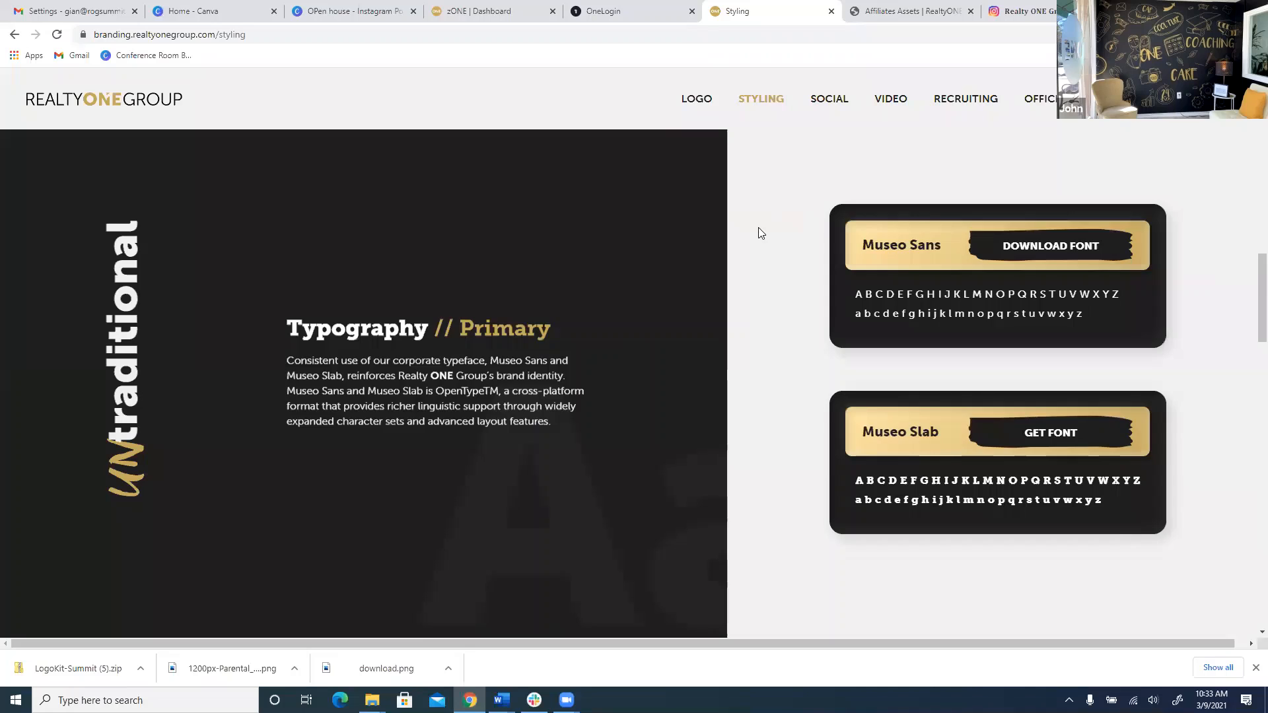
scroll(1050, 258, "down", 5)
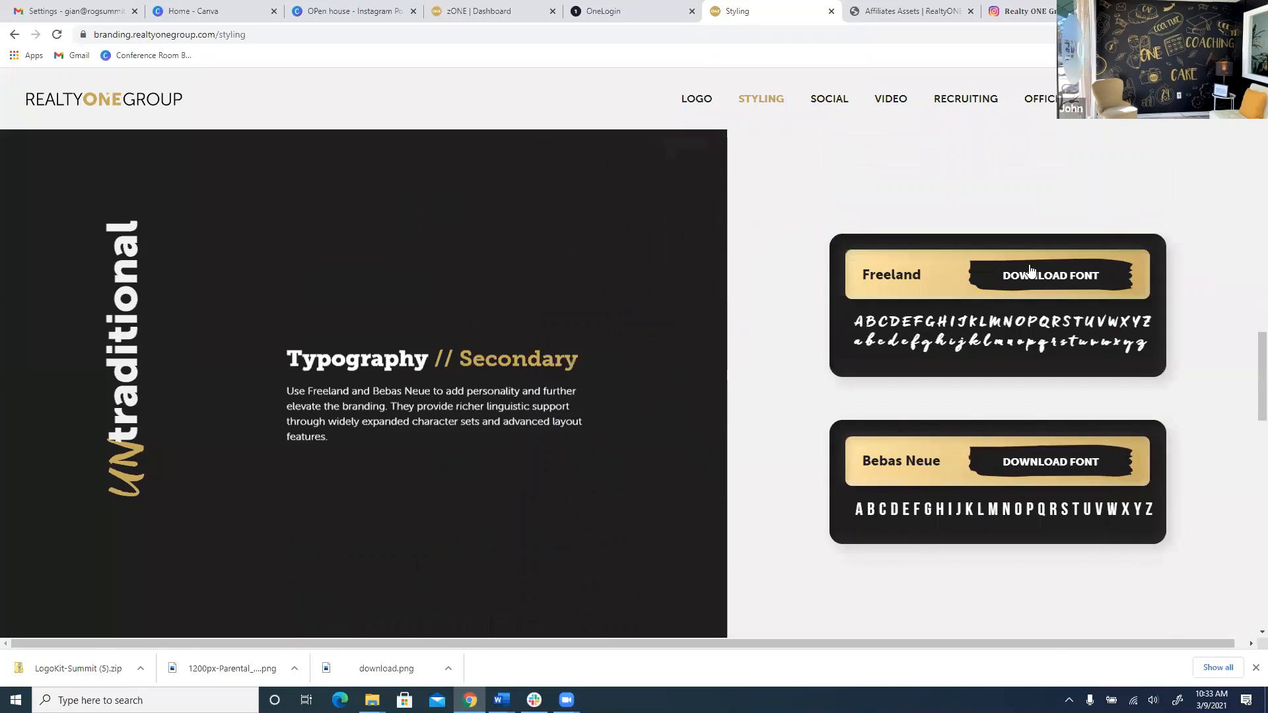
scroll(1030, 270, "down", 2)
scroll(986, 310, "up", 5)
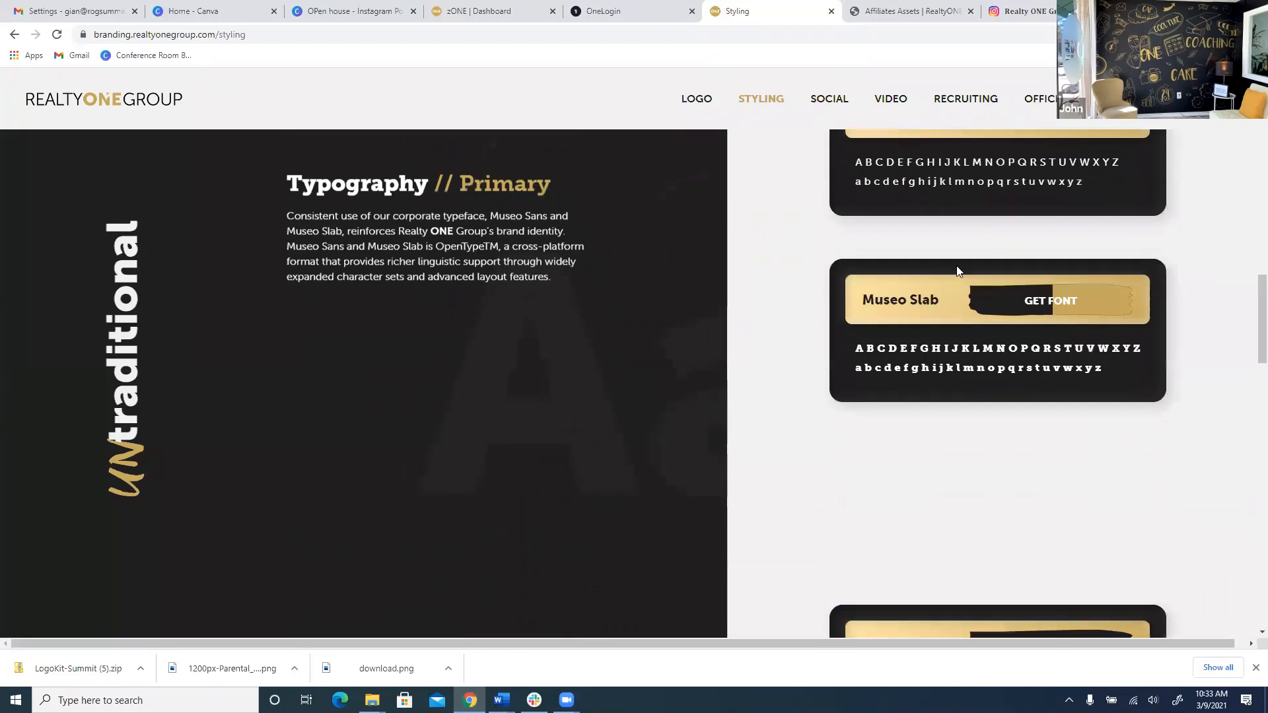
scroll(959, 271, "up", 2)
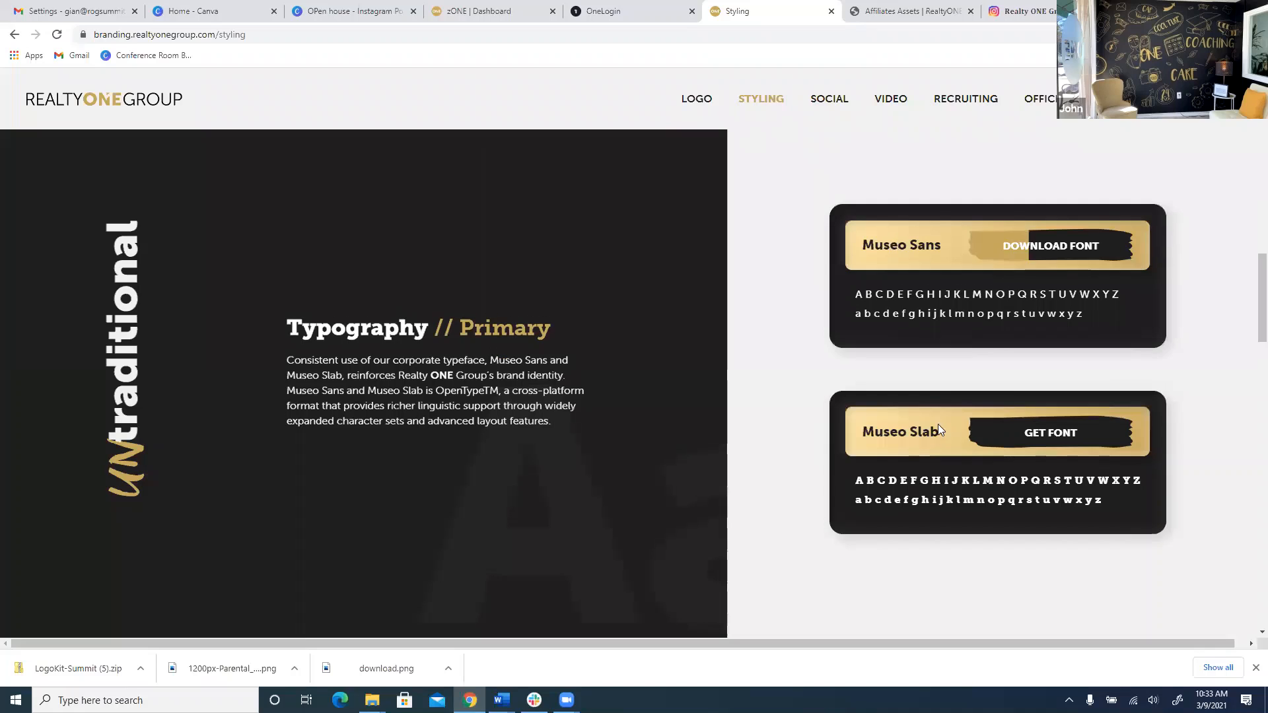
left_click(477, 10)
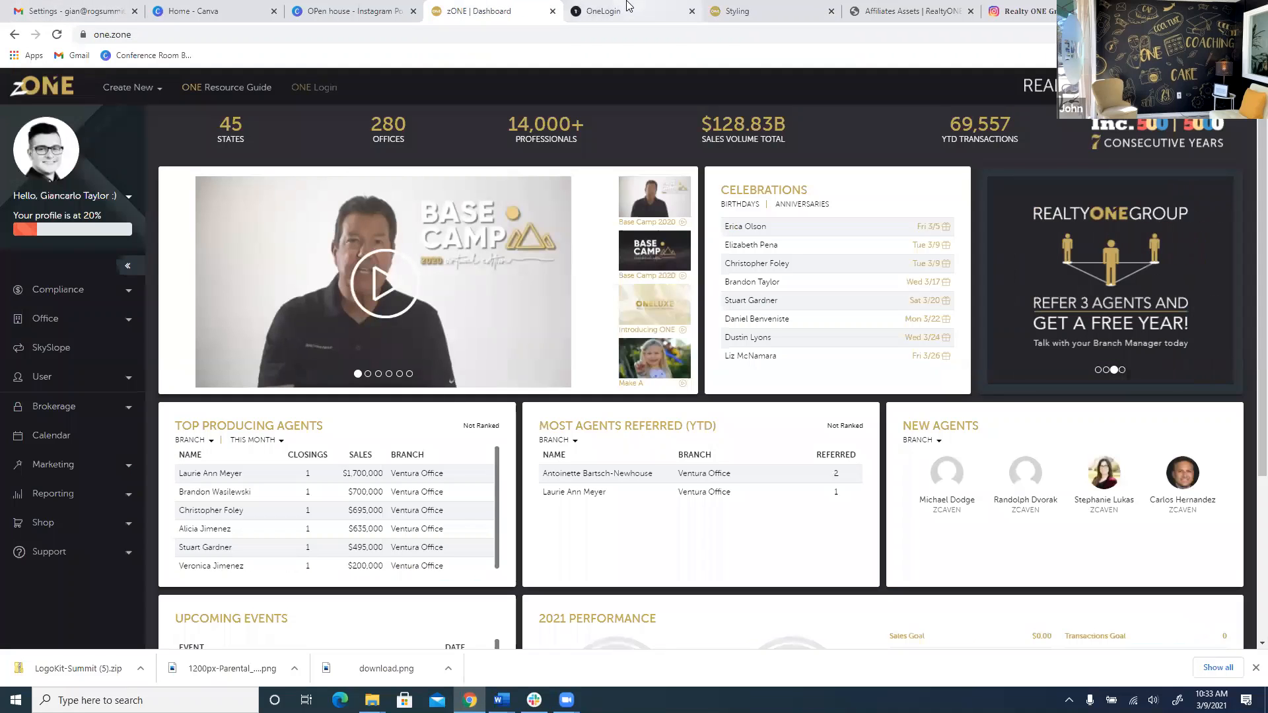
Back in the design, replace the body text with 'March 9th from 5-7pm'.
left_click(350, 10)
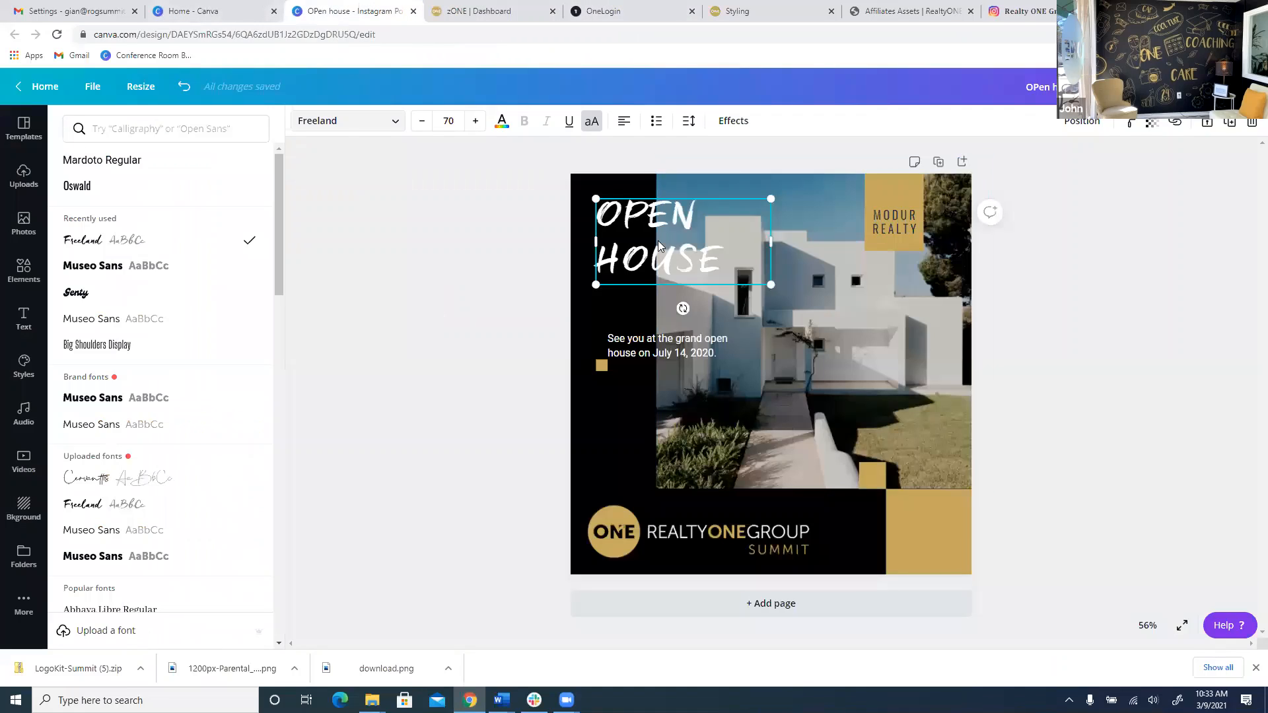
left_click(682, 360)
left_click(683, 357)
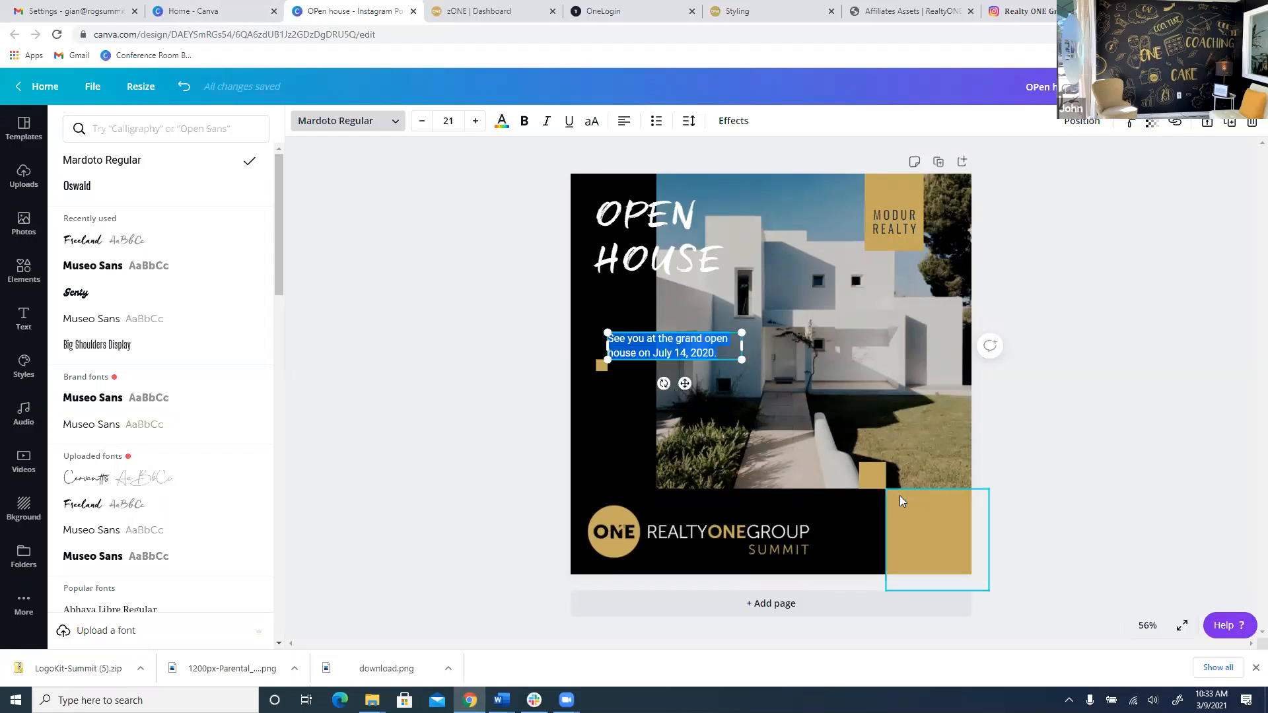
type("March 9th f")
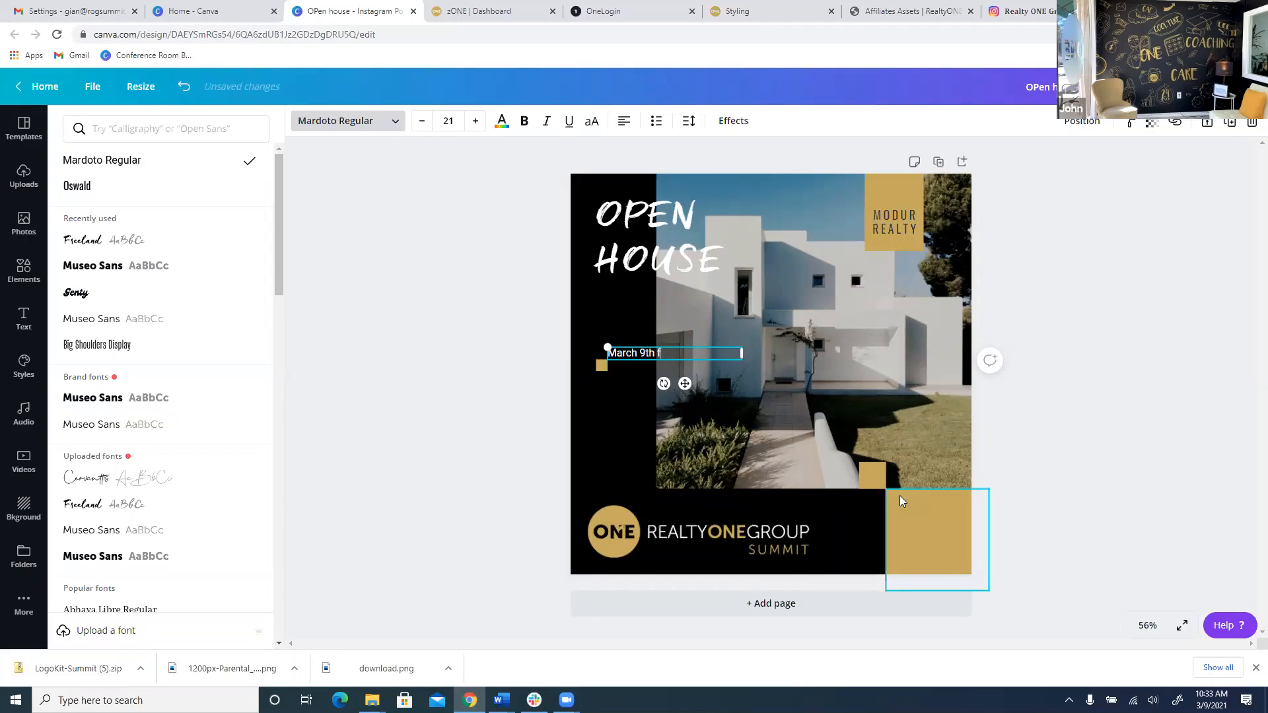
type("rom 5-7pm")
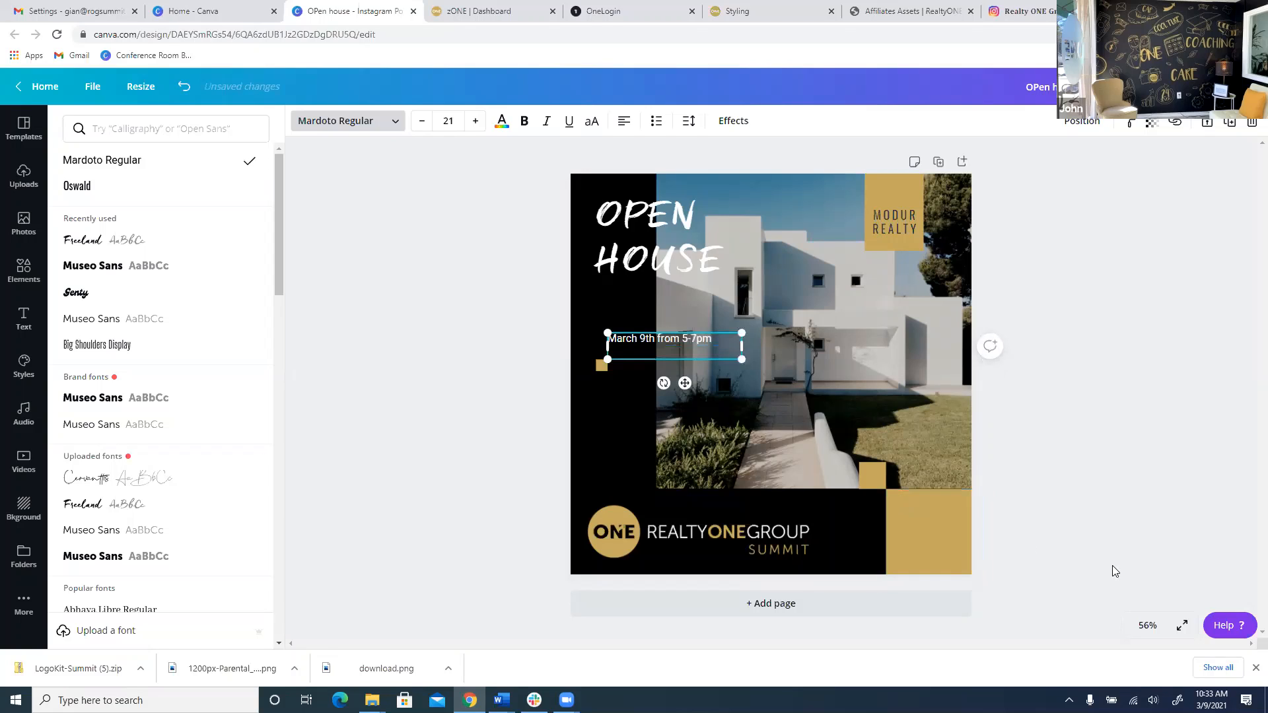
left_click(794, 460)
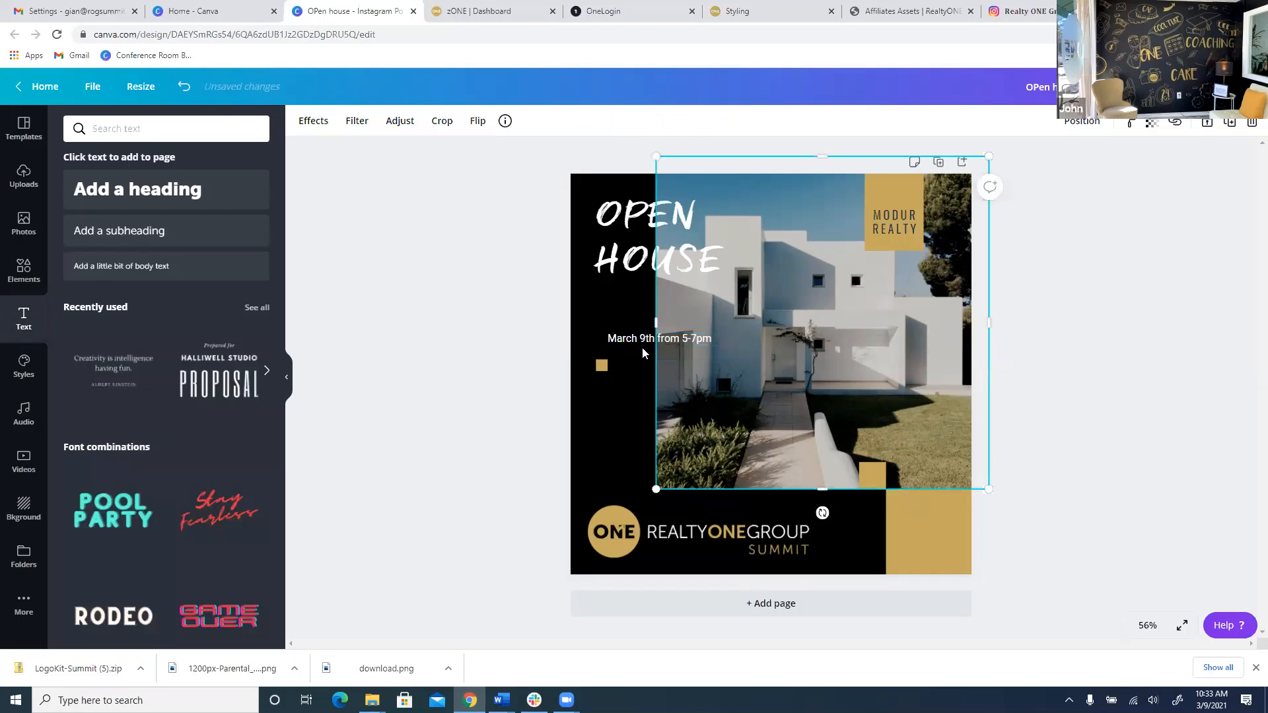
Set the date text in Museo Sans, move it under the heading, and nudge OPEN HOUSE left.
left_click(644, 352)
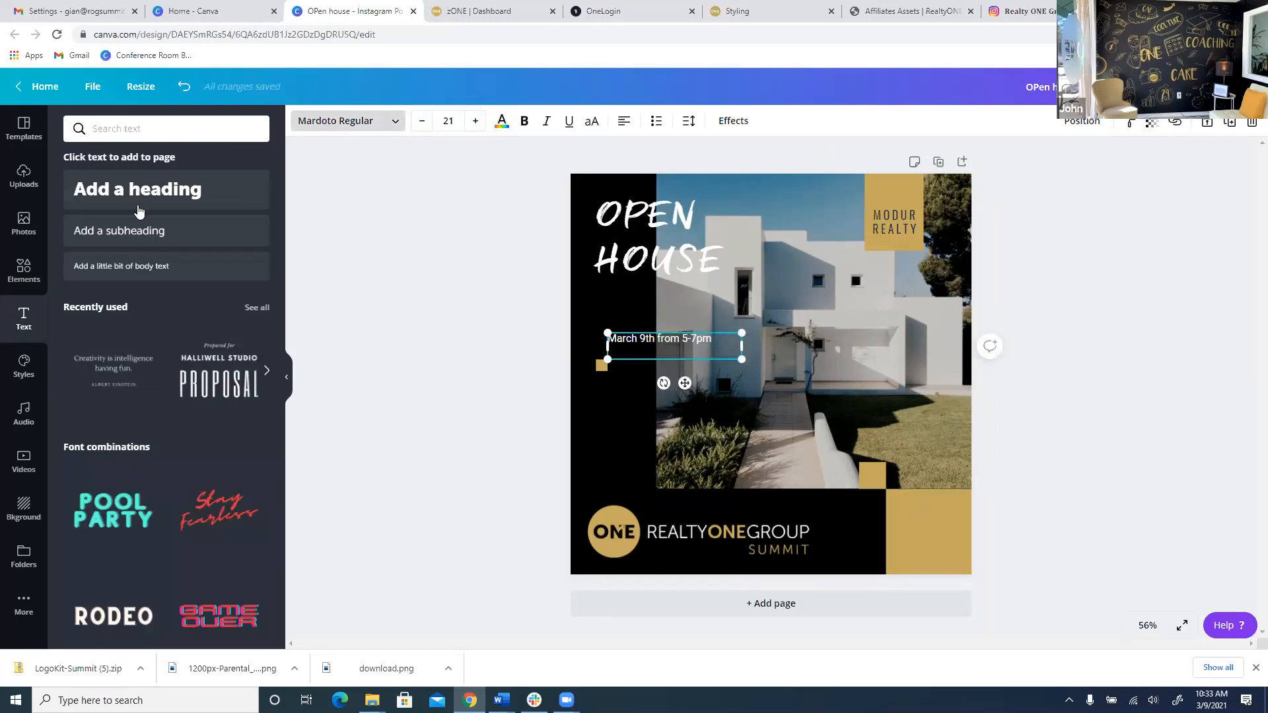
left_click(347, 120)
left_click(92, 292)
left_click_drag(679, 347, 674, 309)
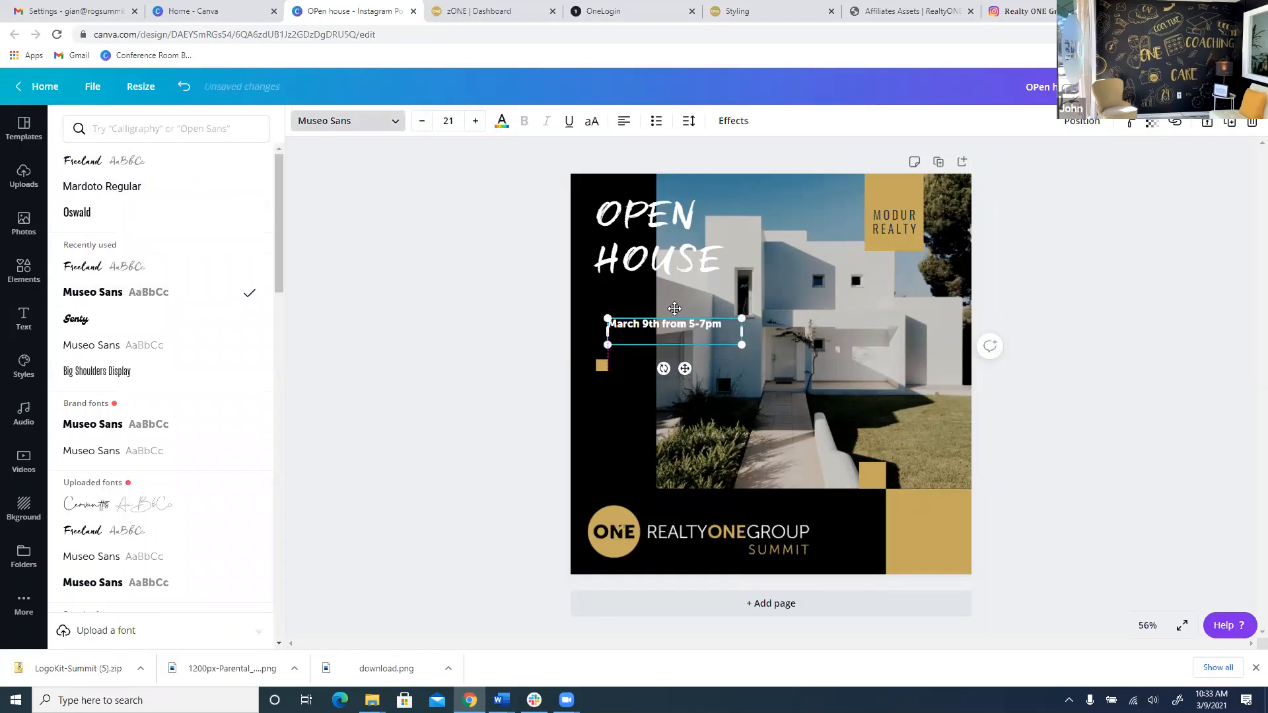
left_click(396, 272)
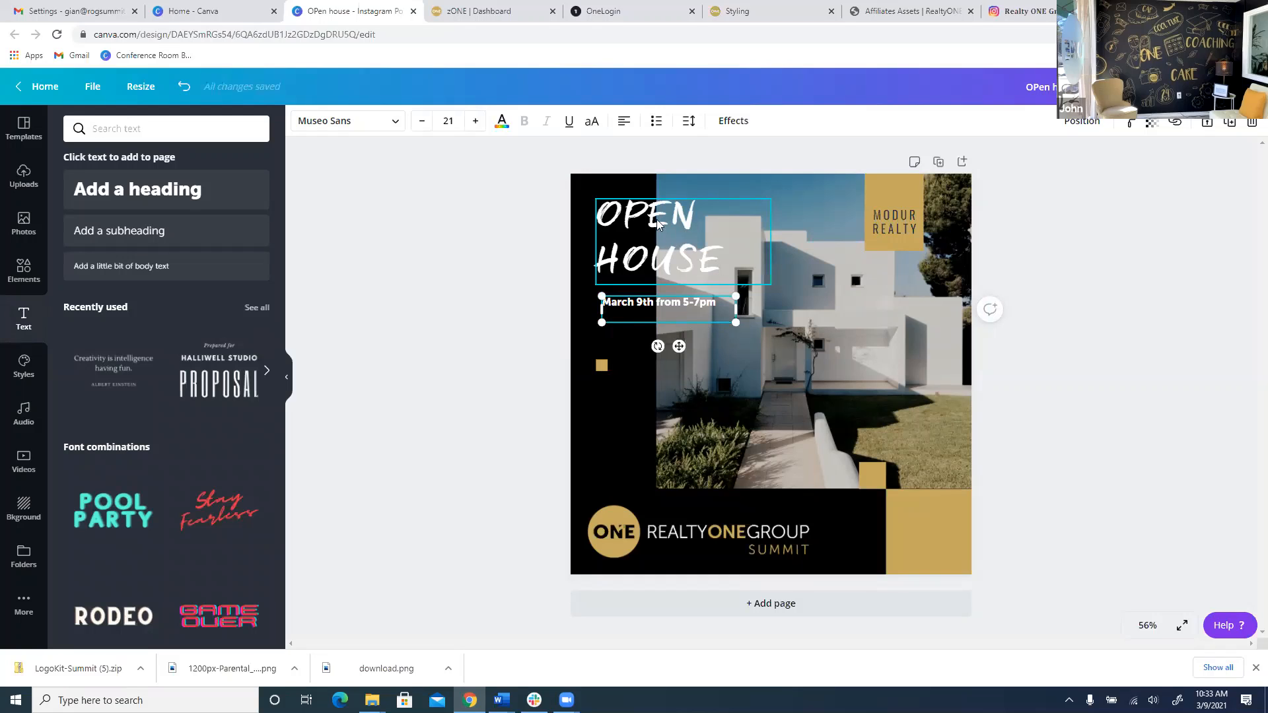
left_click_drag(676, 252, 666, 254)
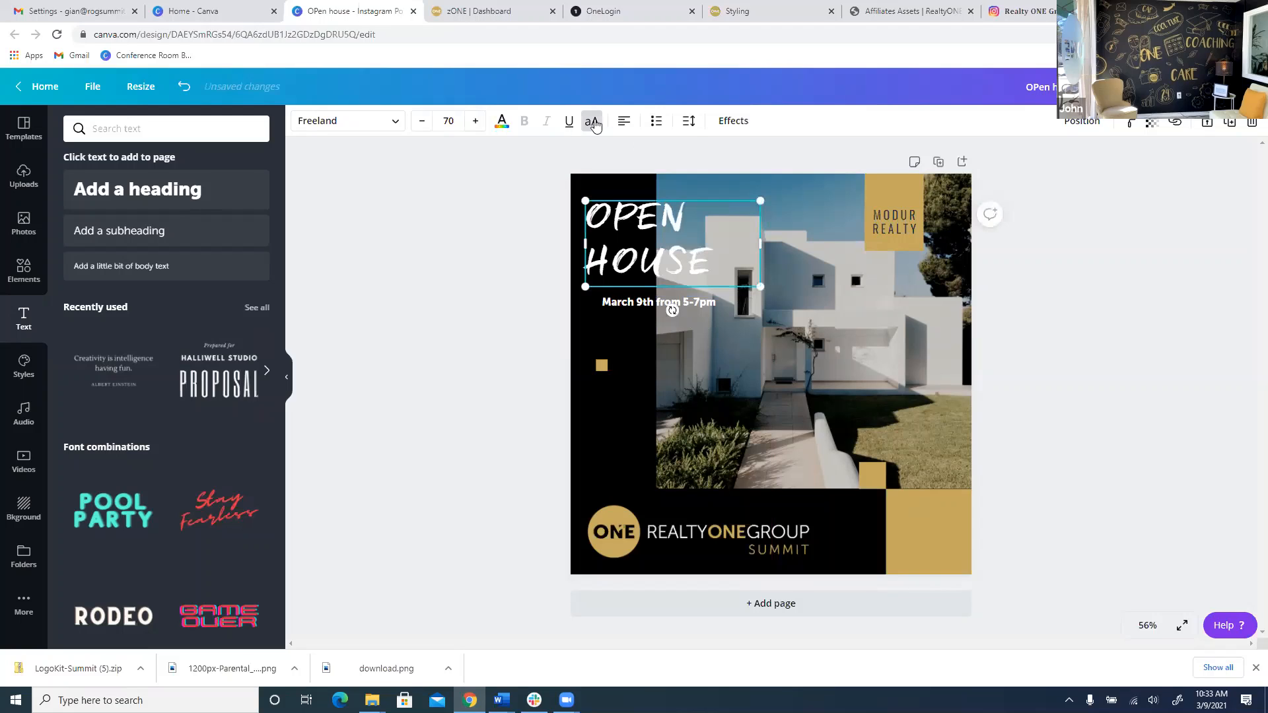
Add a black Shadow effect with transparency 100 to the OPEN HOUSE heading.
left_click(733, 120)
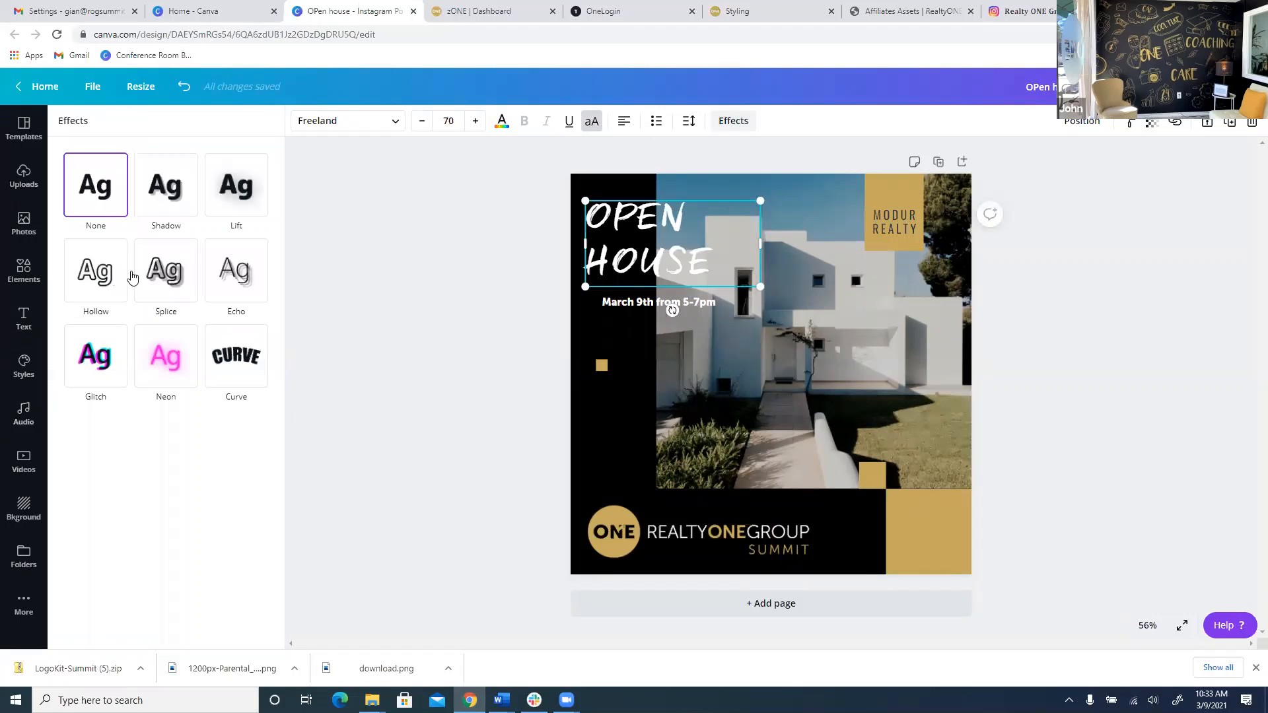
left_click(158, 209)
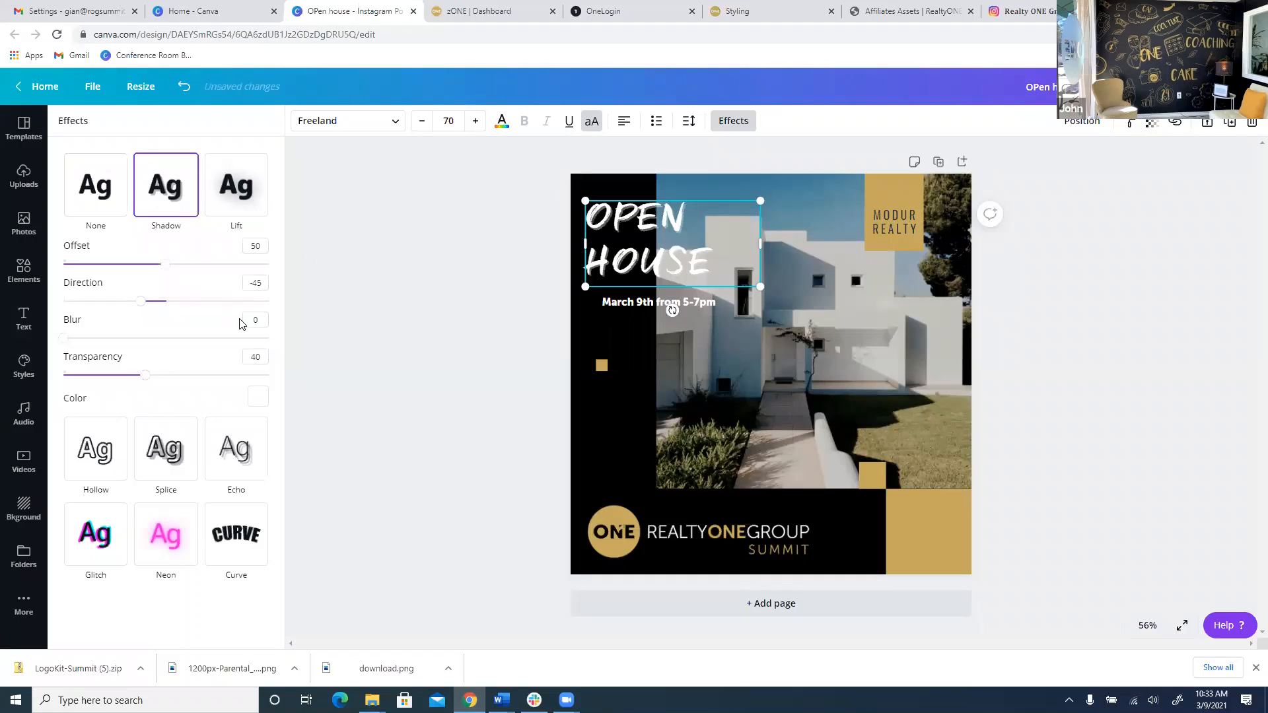
left_click(259, 396)
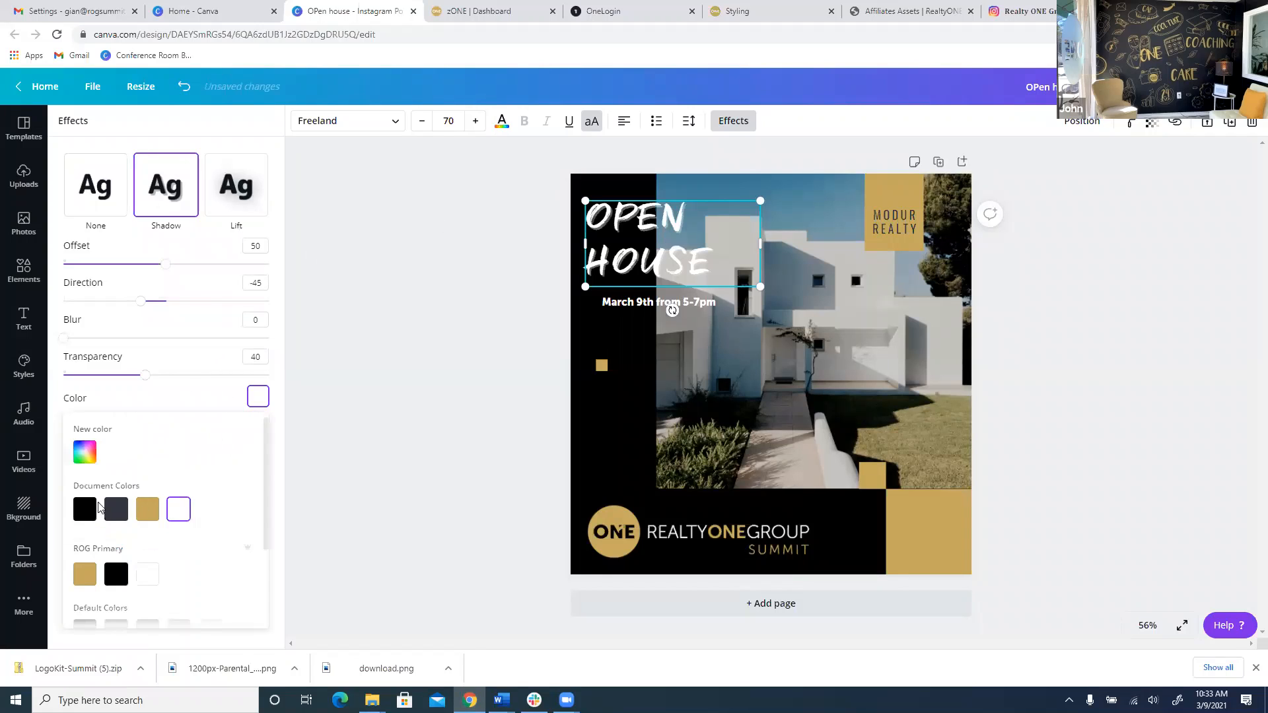
left_click(85, 509)
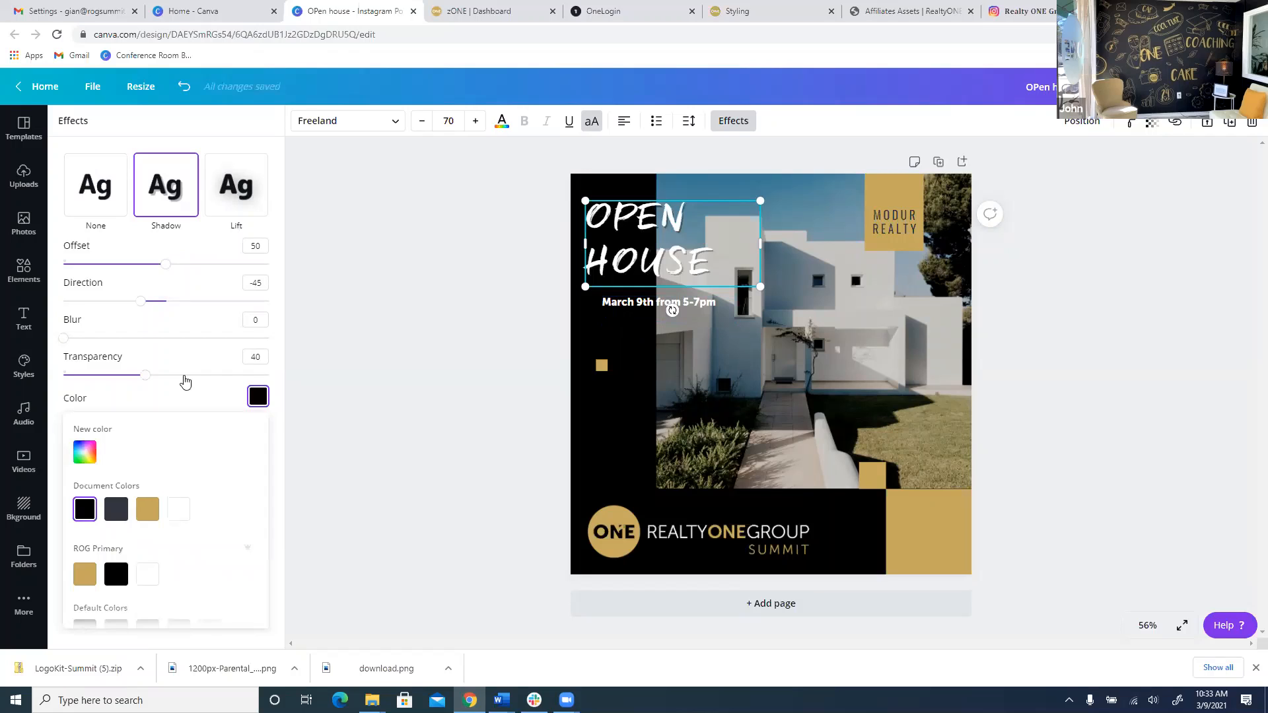
left_click_drag(144, 378, 343, 391)
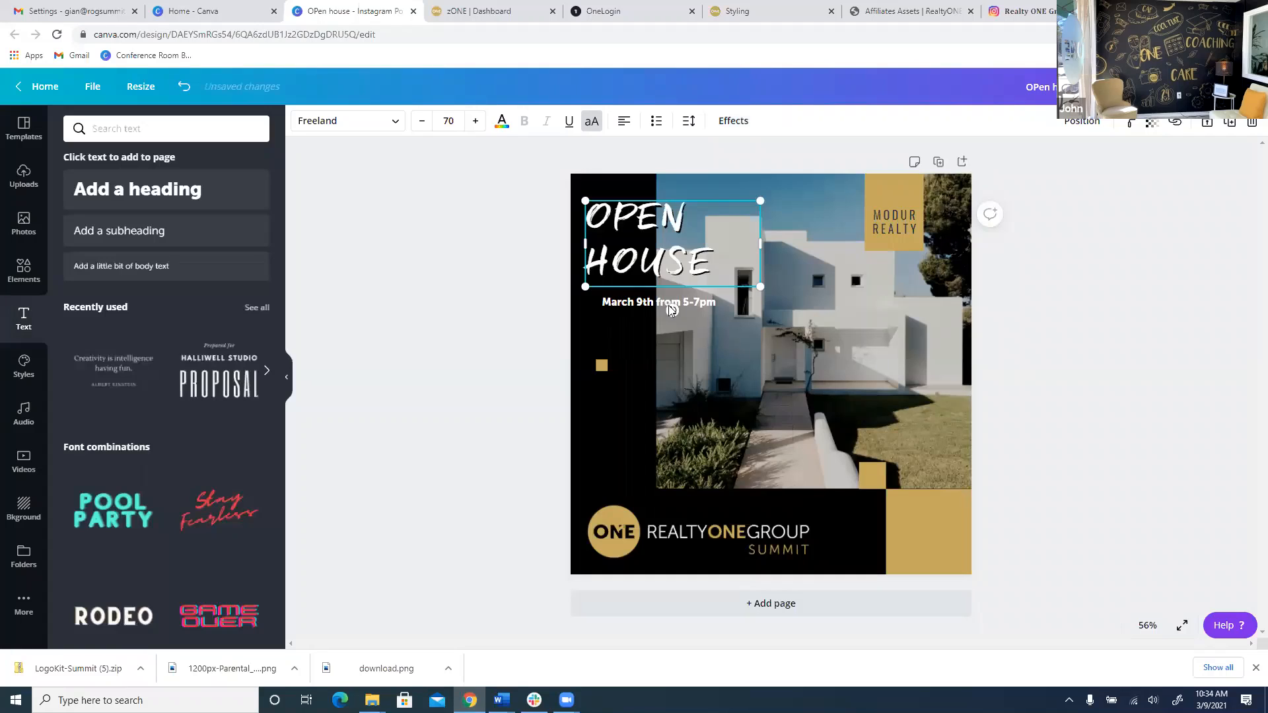
Give the March 9th date text a black Shadow effect instead of Splice.
left_click(654, 302)
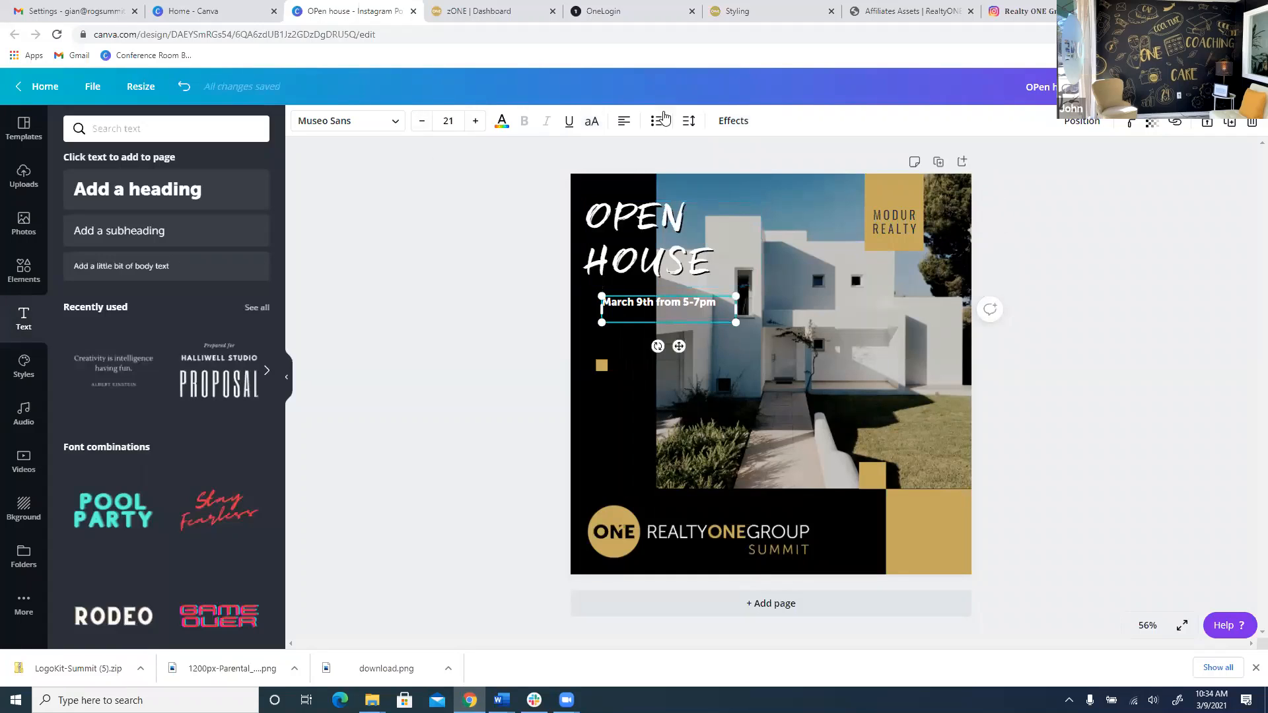
left_click(733, 121)
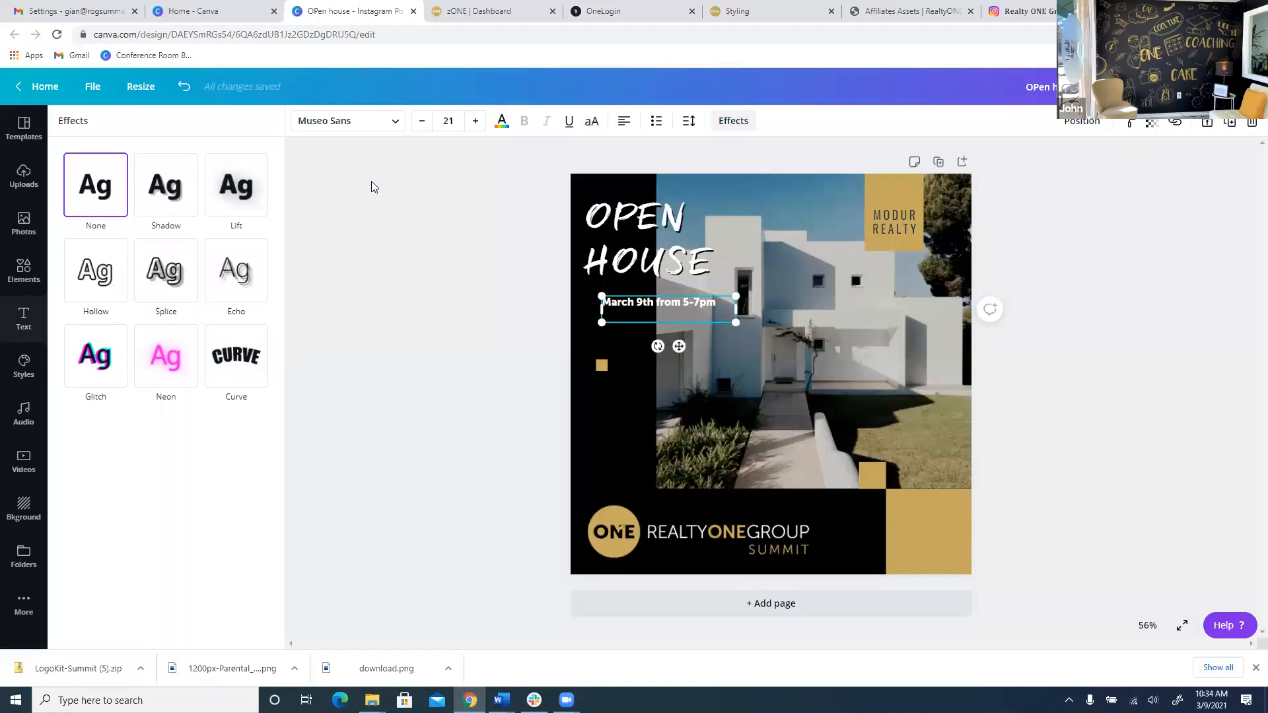
left_click(185, 300)
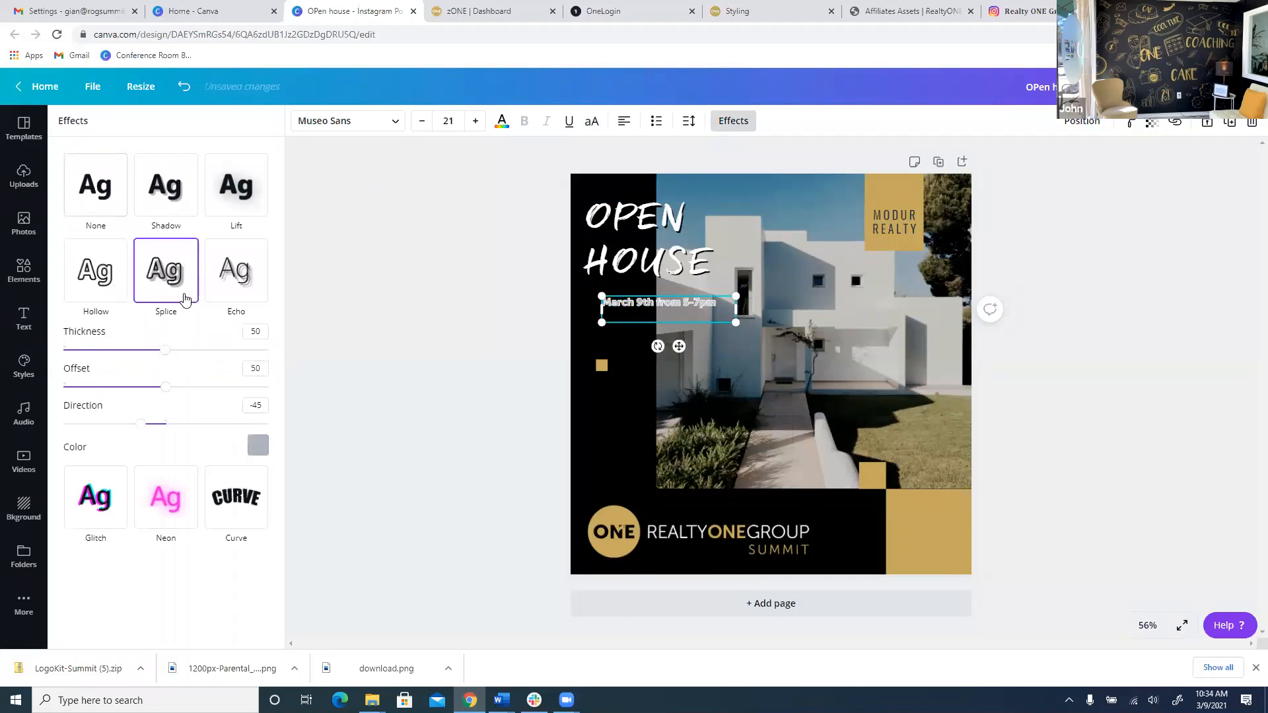
left_click(166, 202)
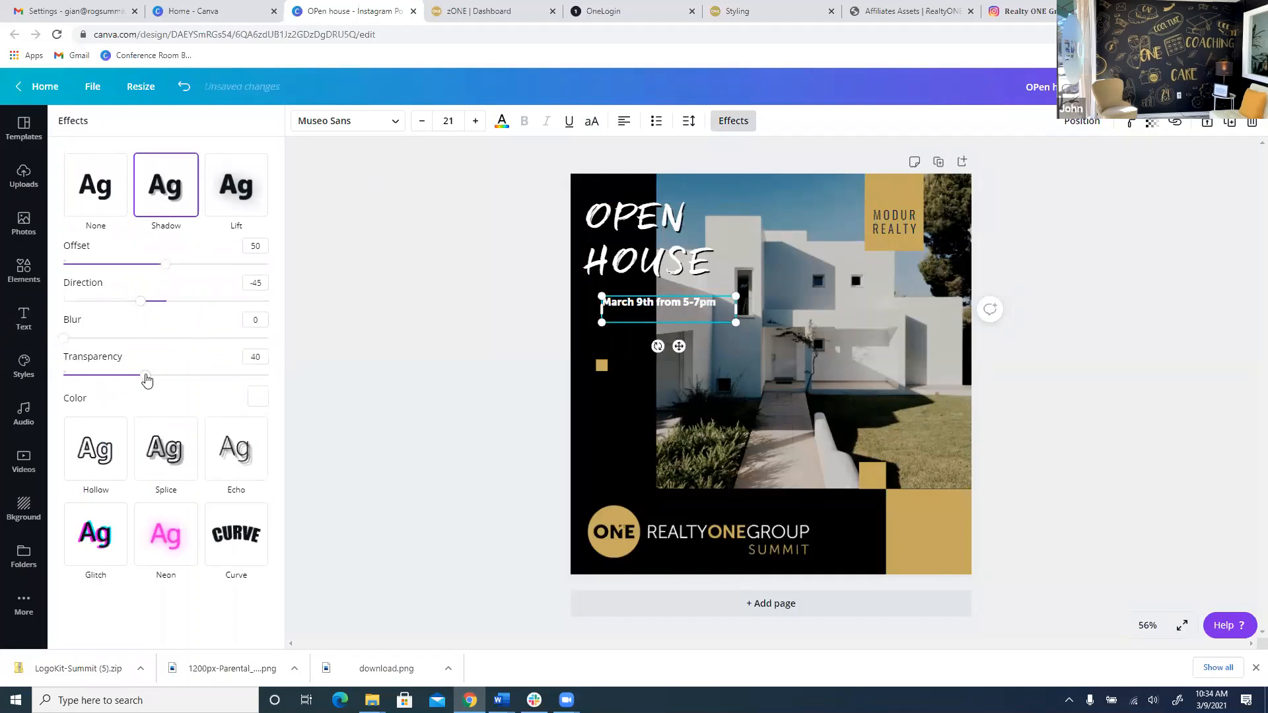
left_click_drag(145, 375, 284, 399)
left_click(258, 396)
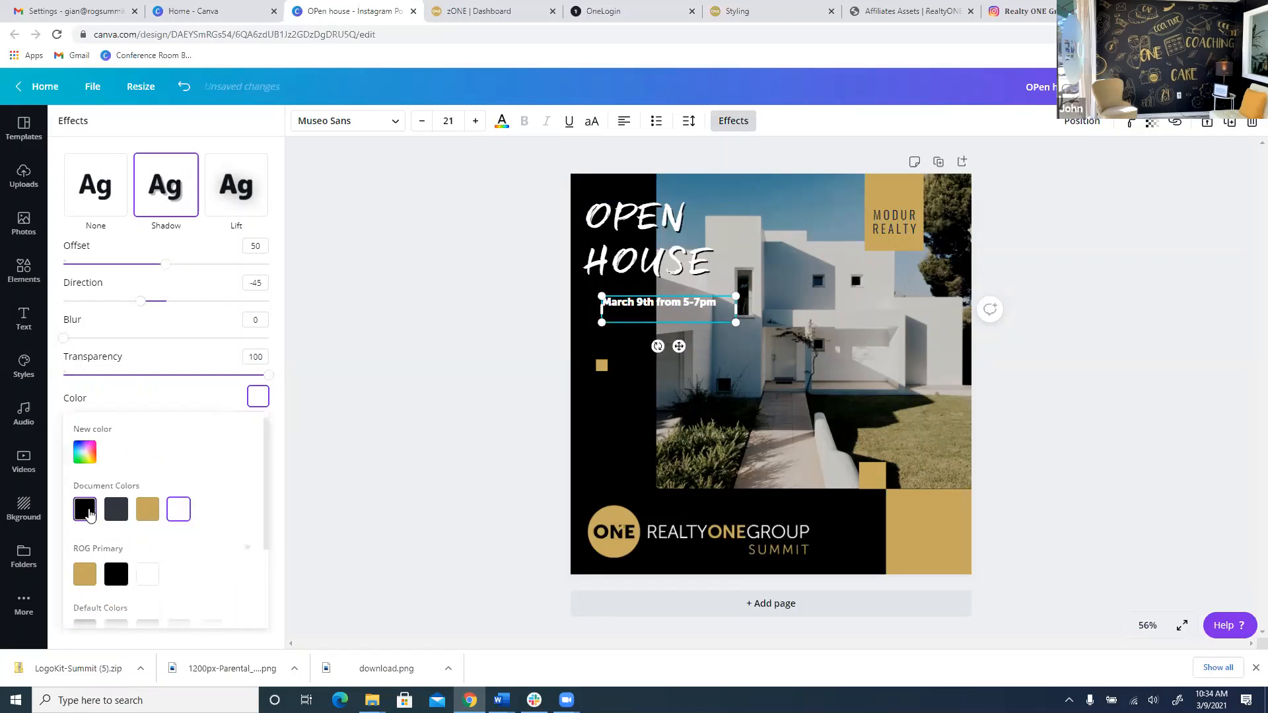
left_click(84, 509)
left_click(353, 466)
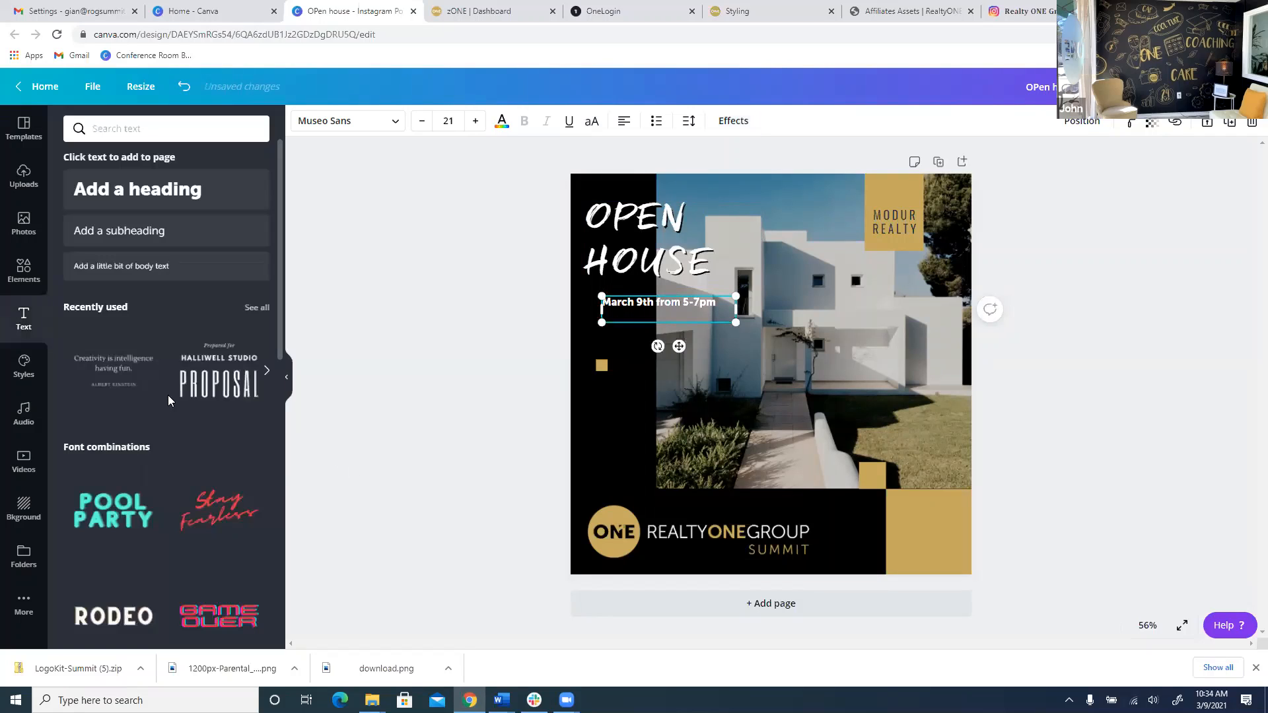
left_click(733, 121)
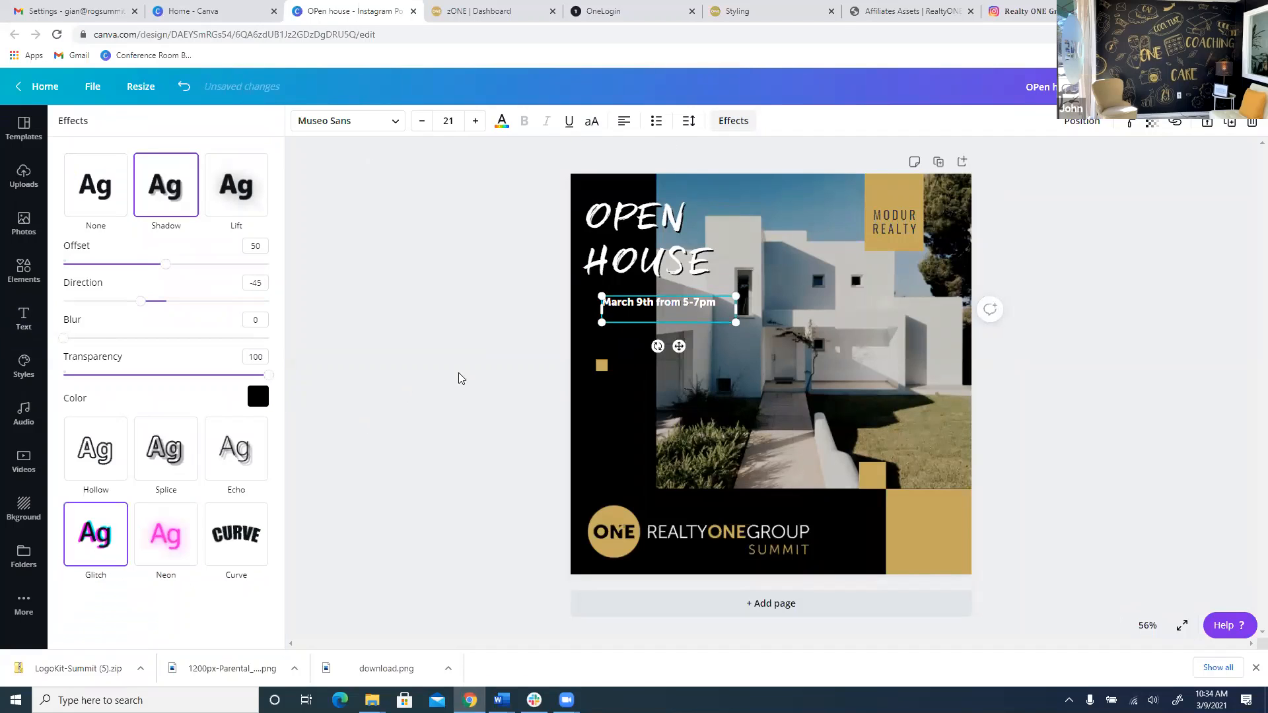
left_click(733, 121)
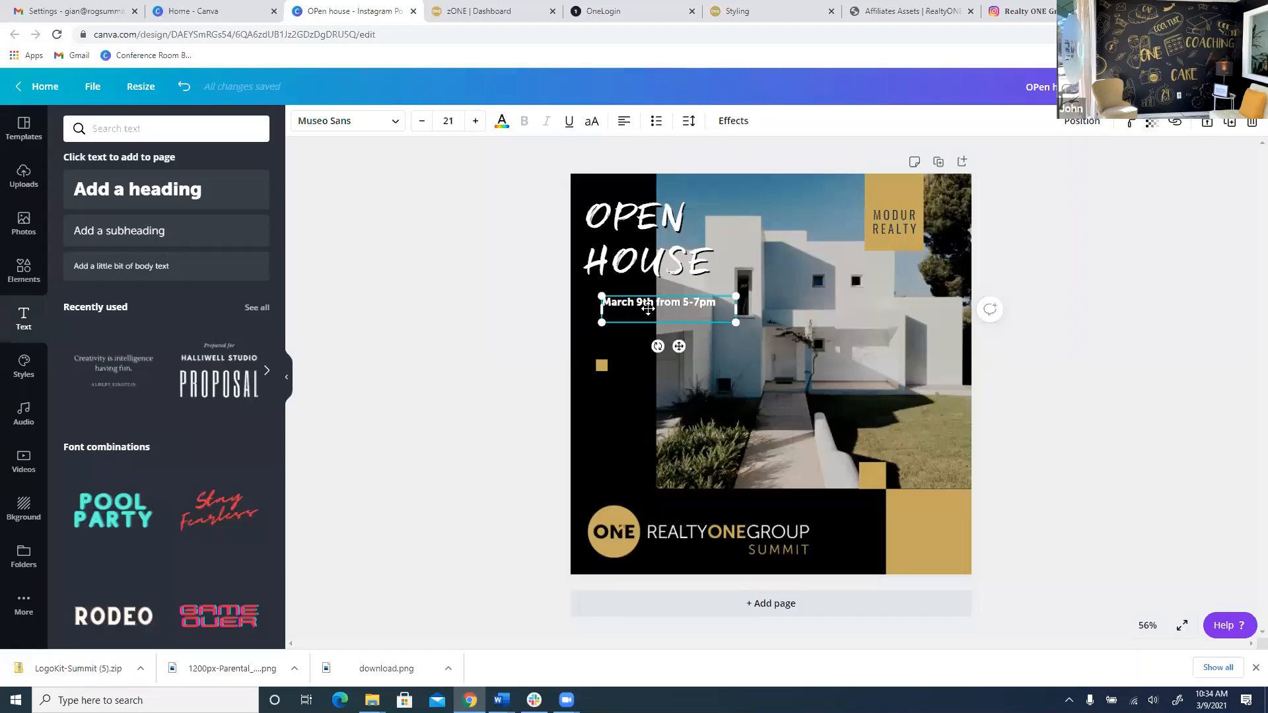
Align the date with OPEN HOUSE's left edge and add a headshot from the Headshots folder.
left_click_drag(648, 307, 647, 310)
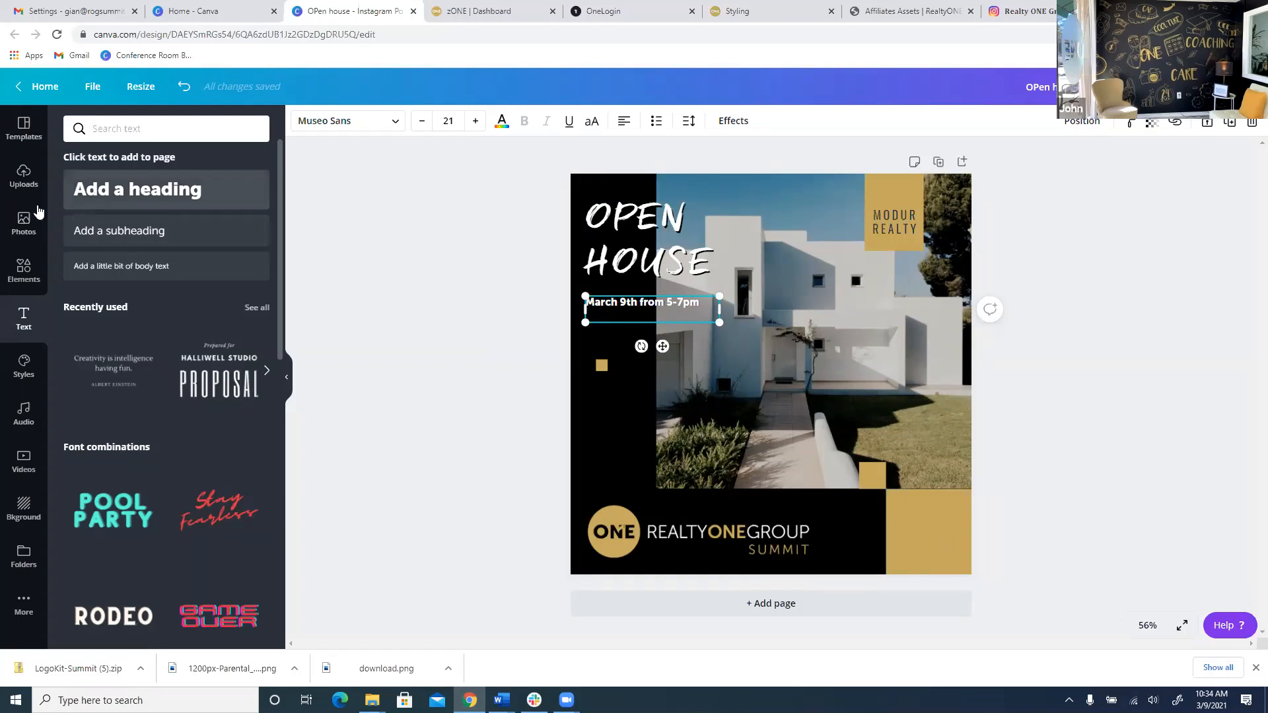
left_click(22, 221)
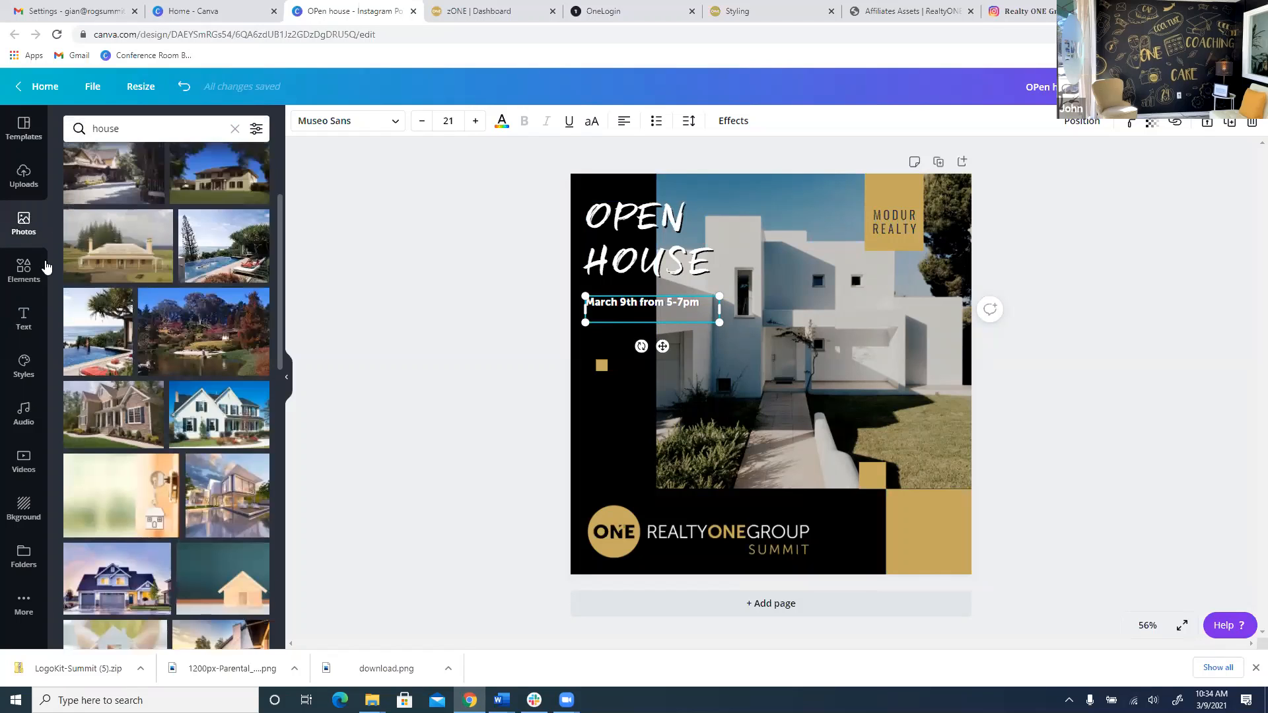
left_click(24, 556)
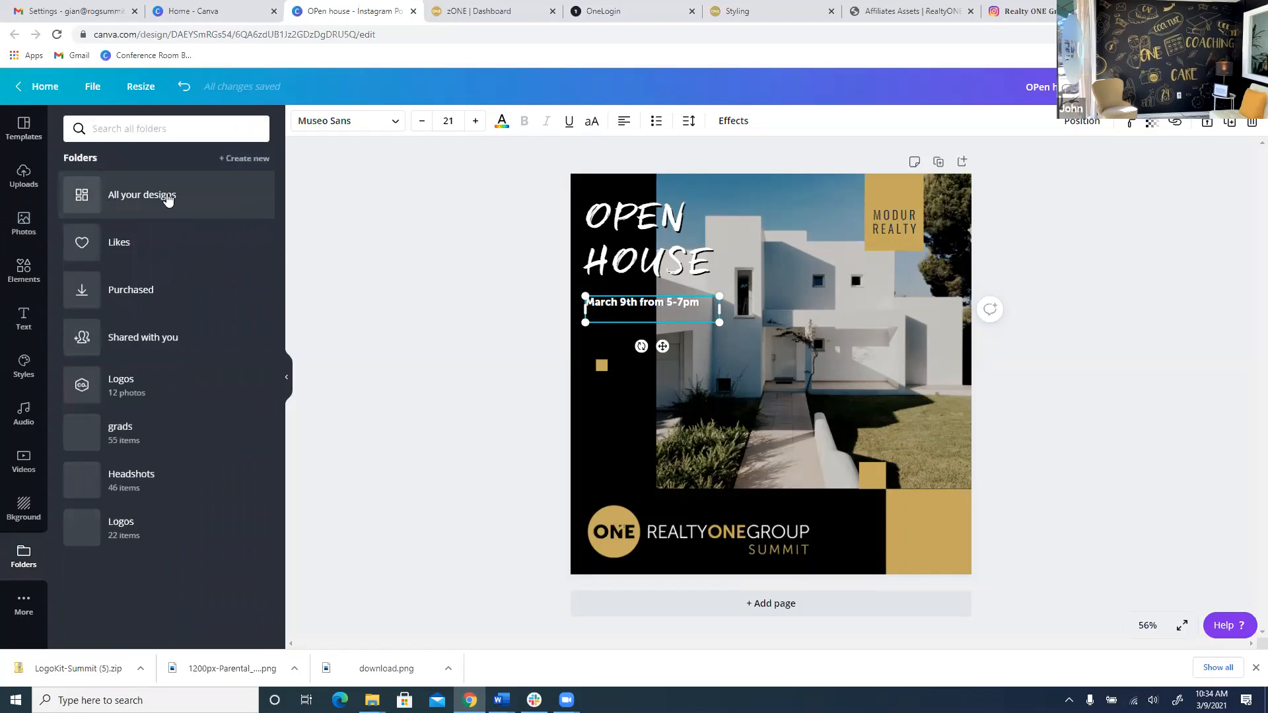
left_click(149, 472)
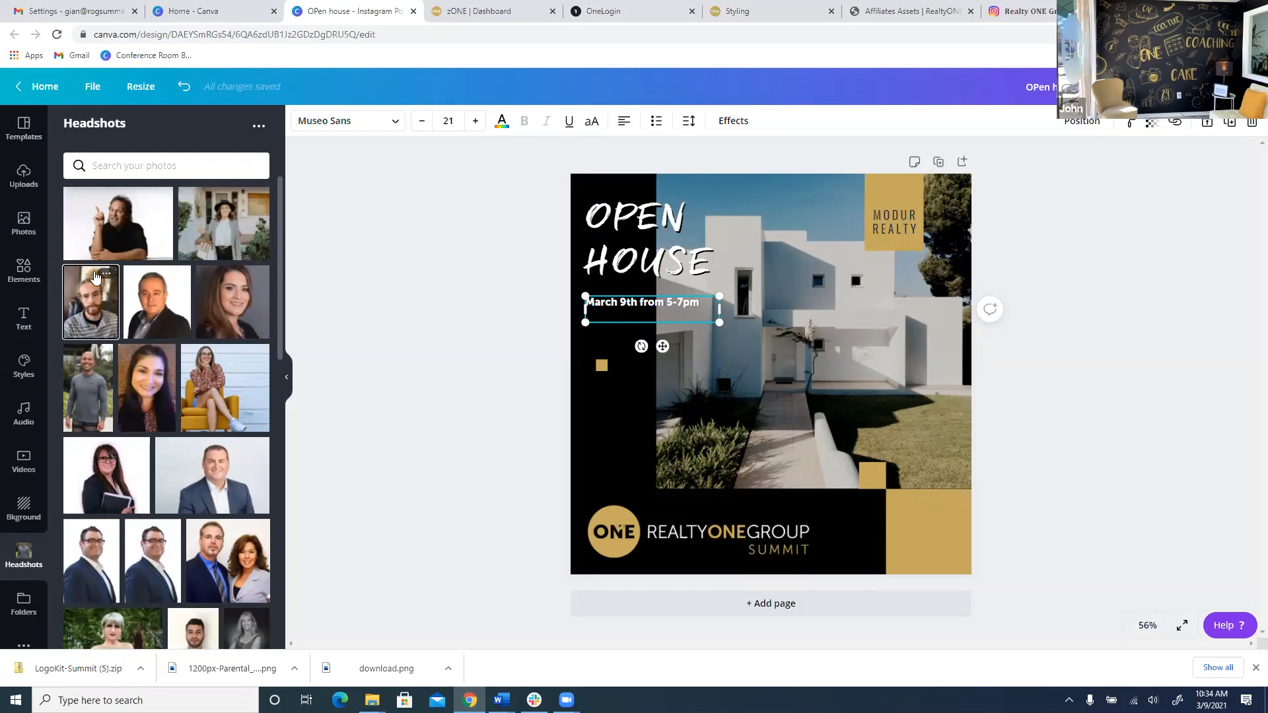
left_click(91, 302)
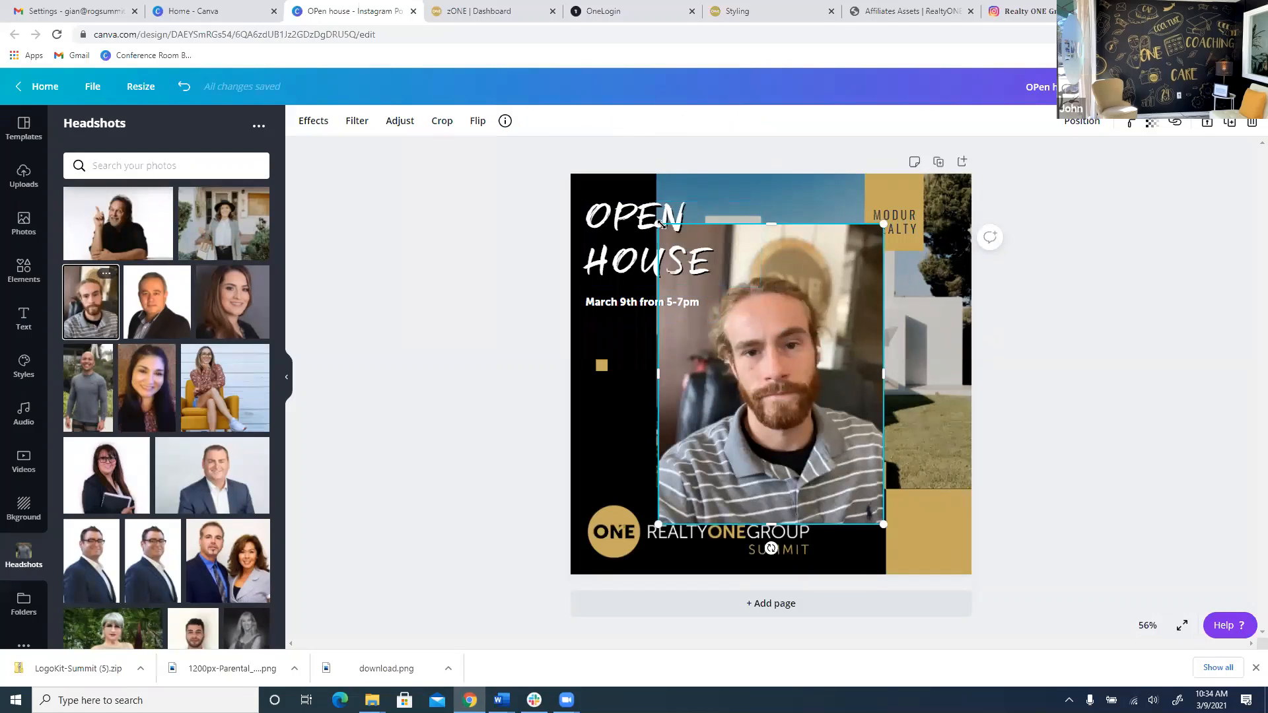
Shrink the headshot into the bottom-right corner and make the RealtyONE Group Summit logo smaller.
left_click_drag(658, 224, 774, 353)
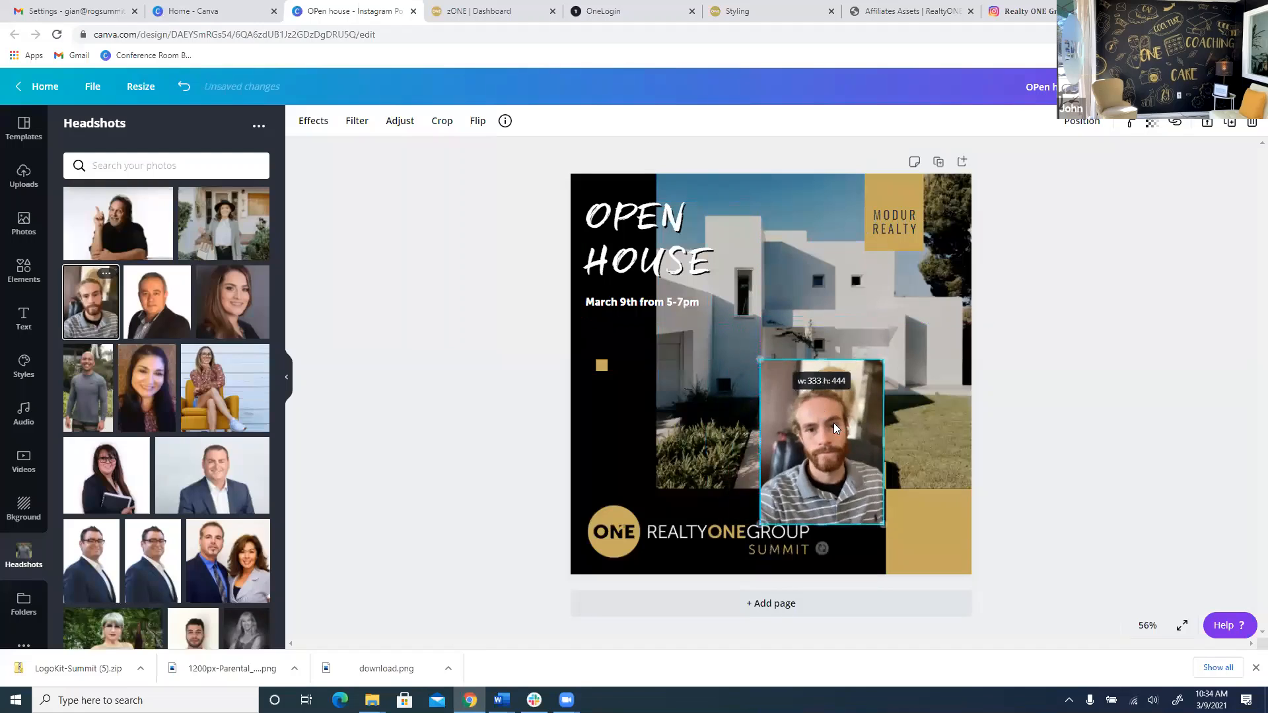
left_click_drag(851, 440, 931, 486)
mouse_move(848, 417)
left_mouse_down()
mouse_move(922, 487)
mouse_move(844, 433)
left_mouse_up()
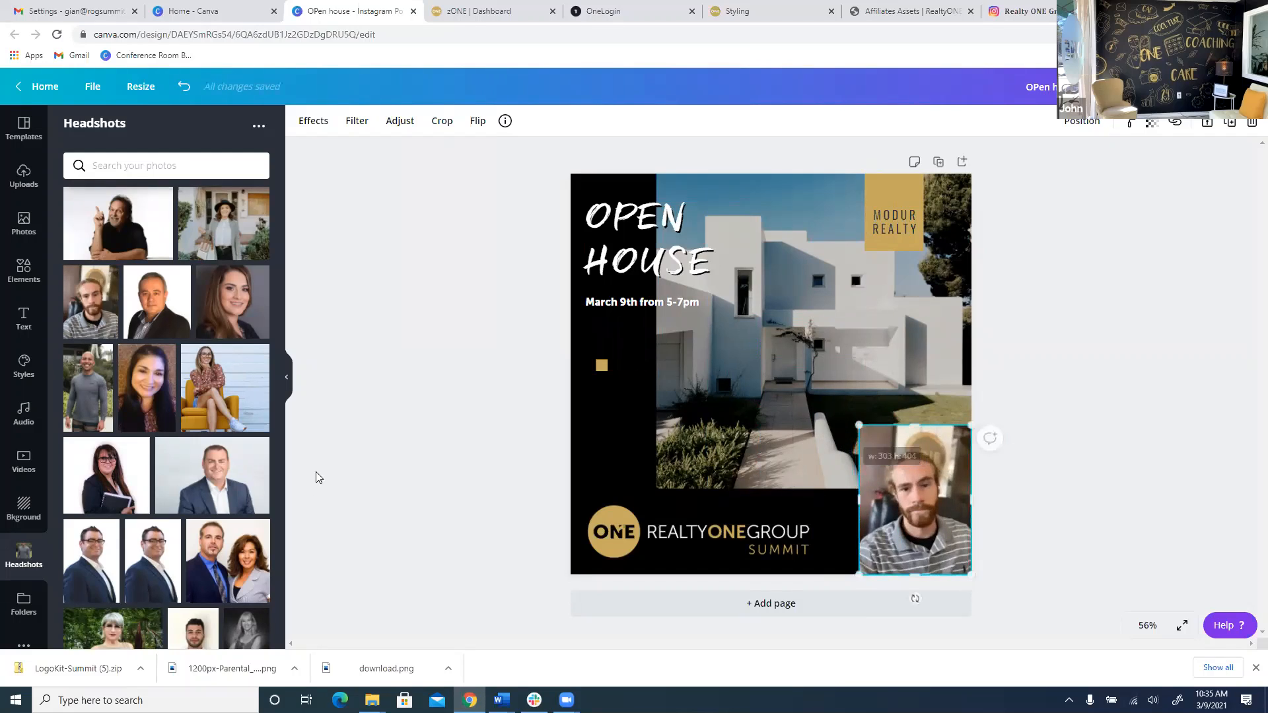
left_click(803, 508)
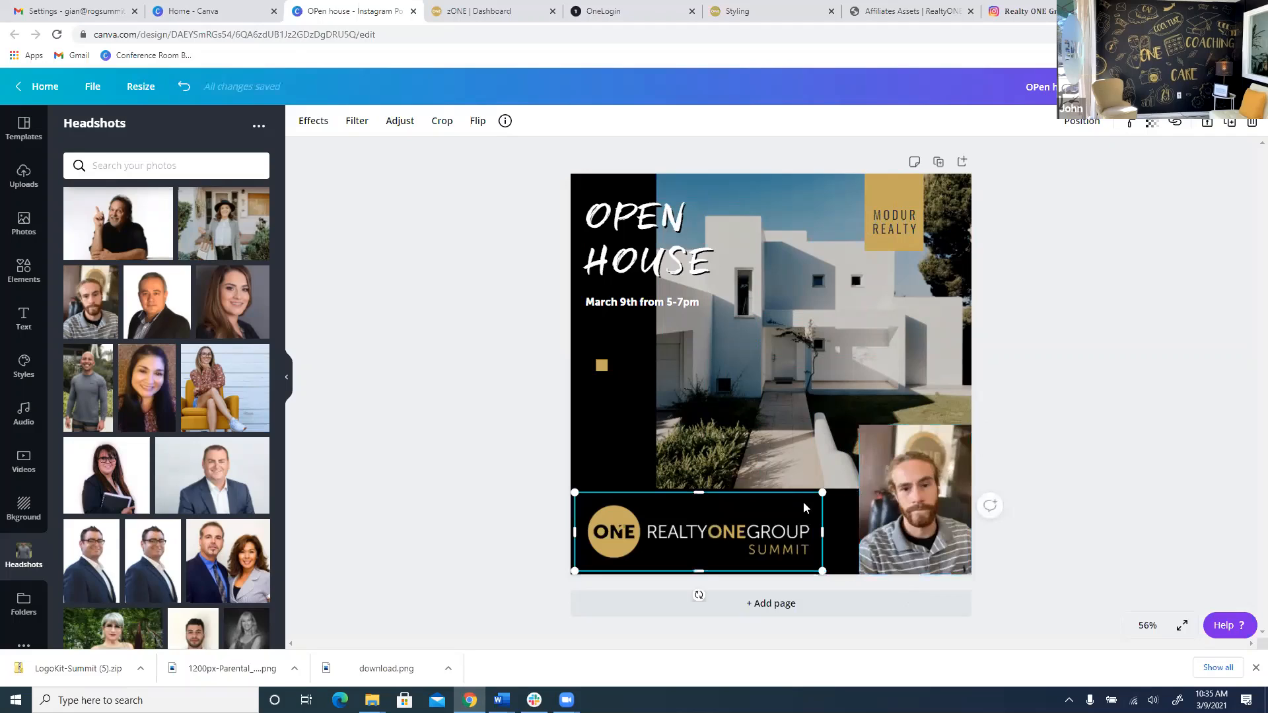
left_click_drag(819, 494, 784, 507)
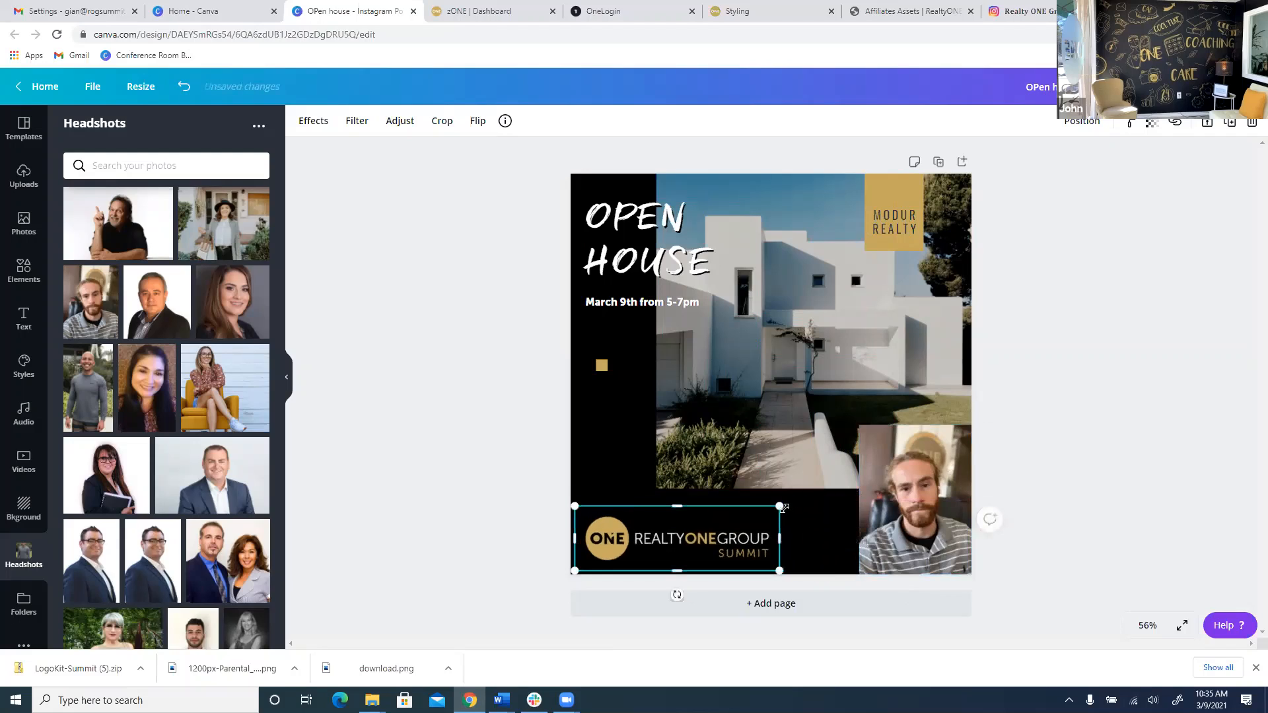
left_click(871, 522)
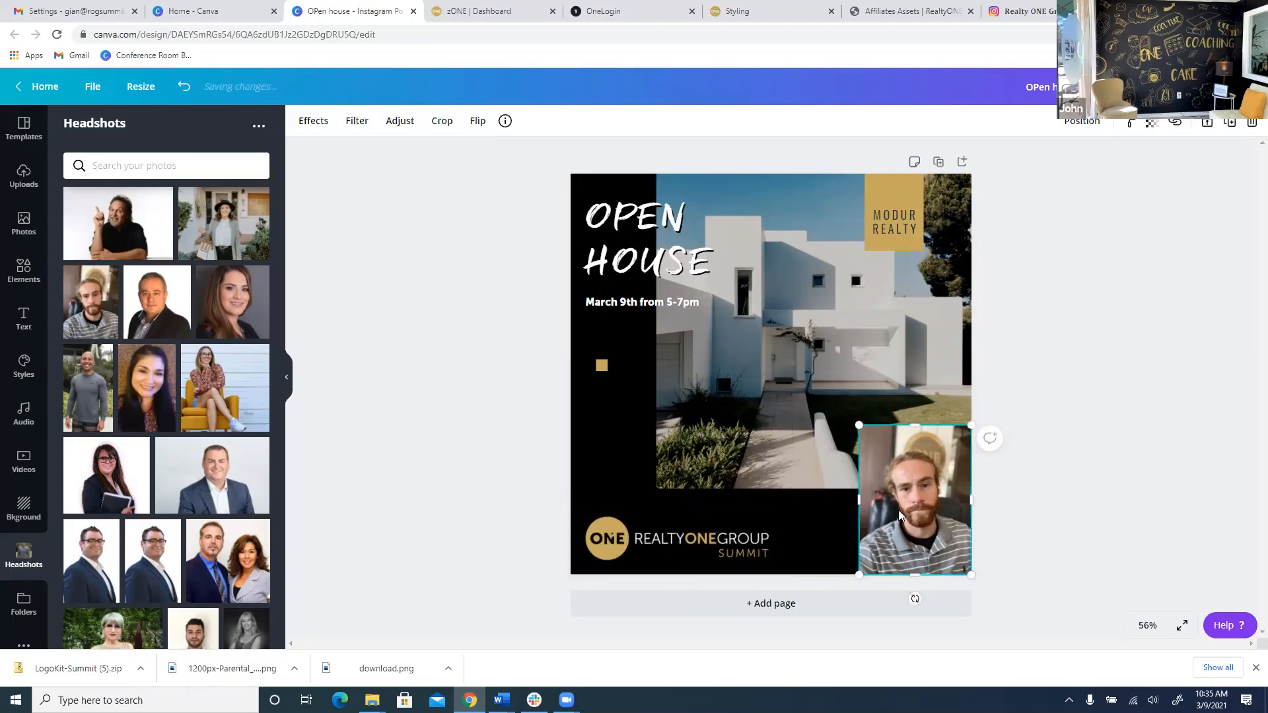
left_click(470, 428)
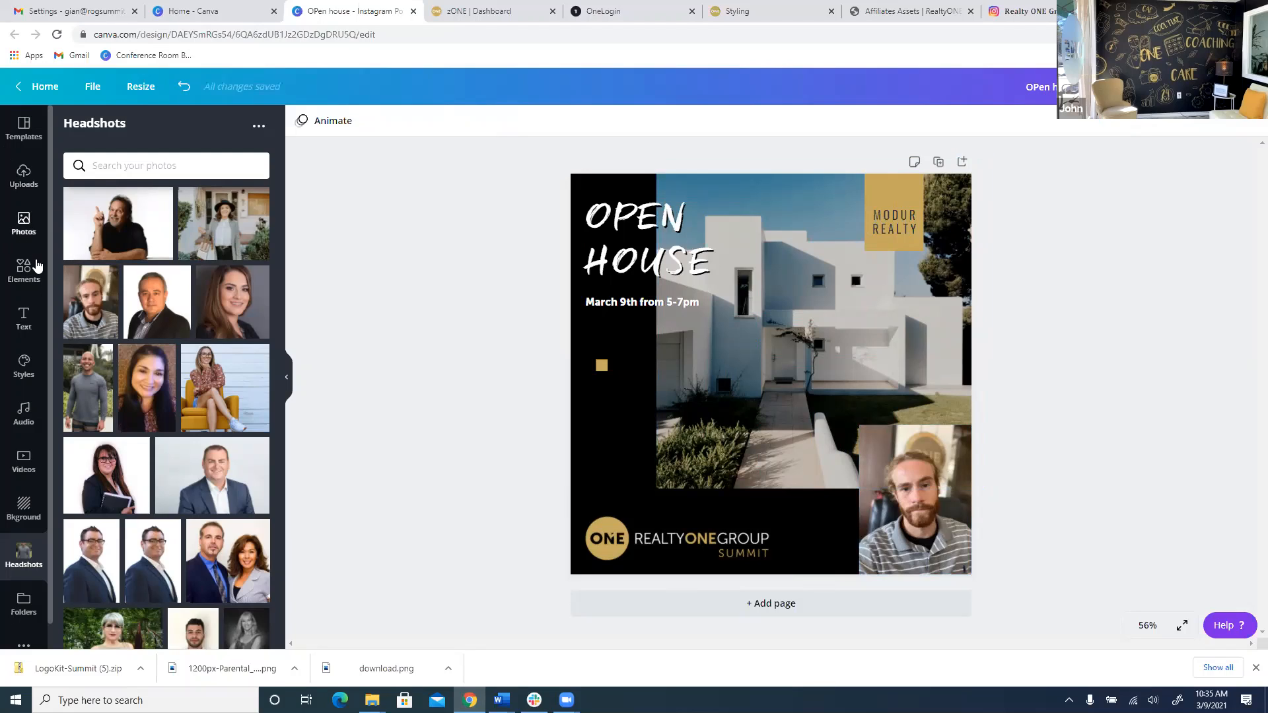
Add a gold square in the bottom-right, send it behind the headshot, and shift it to frame the photo.
left_click(37, 267)
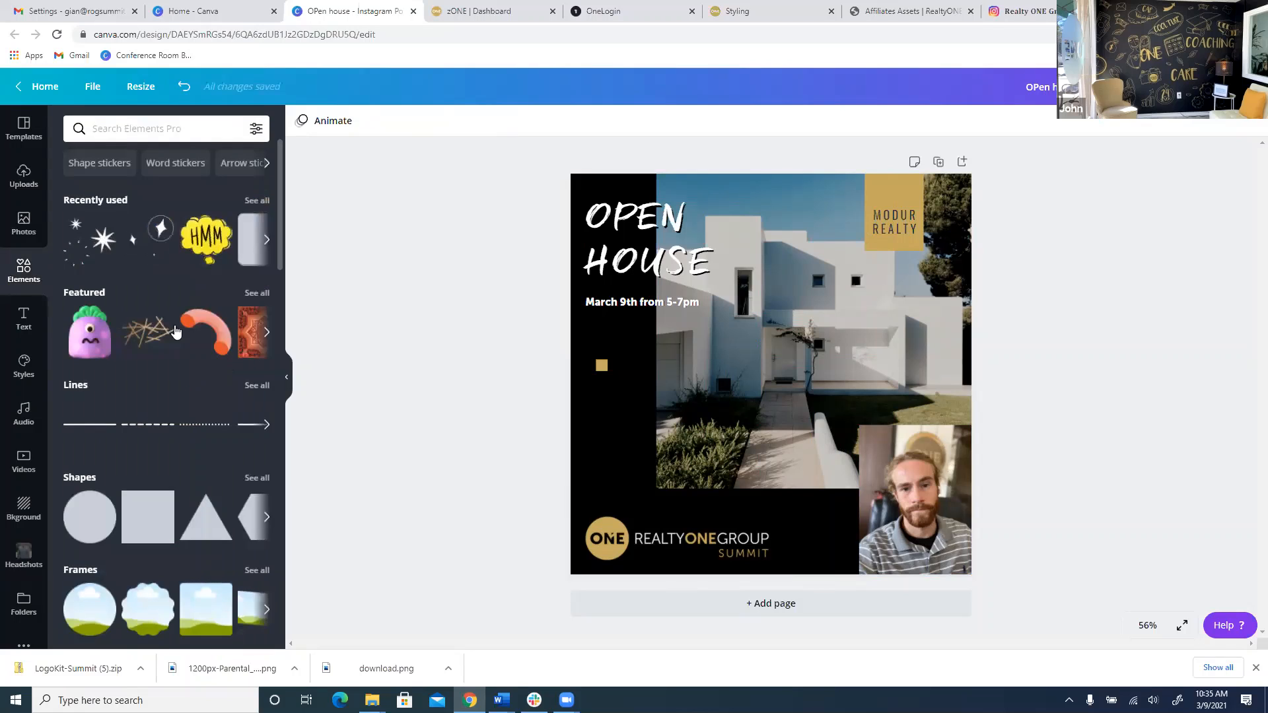
scroll(182, 305, "down", 1)
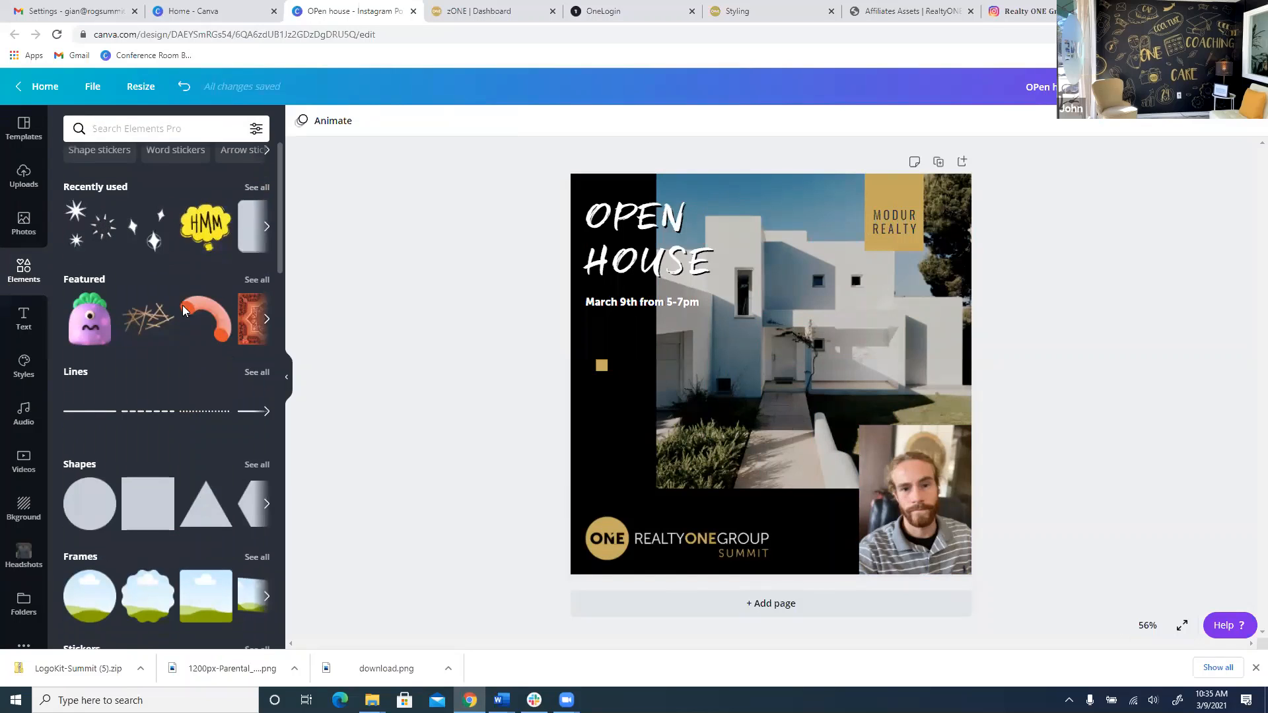
scroll(182, 305, "down", 5)
left_click(148, 187)
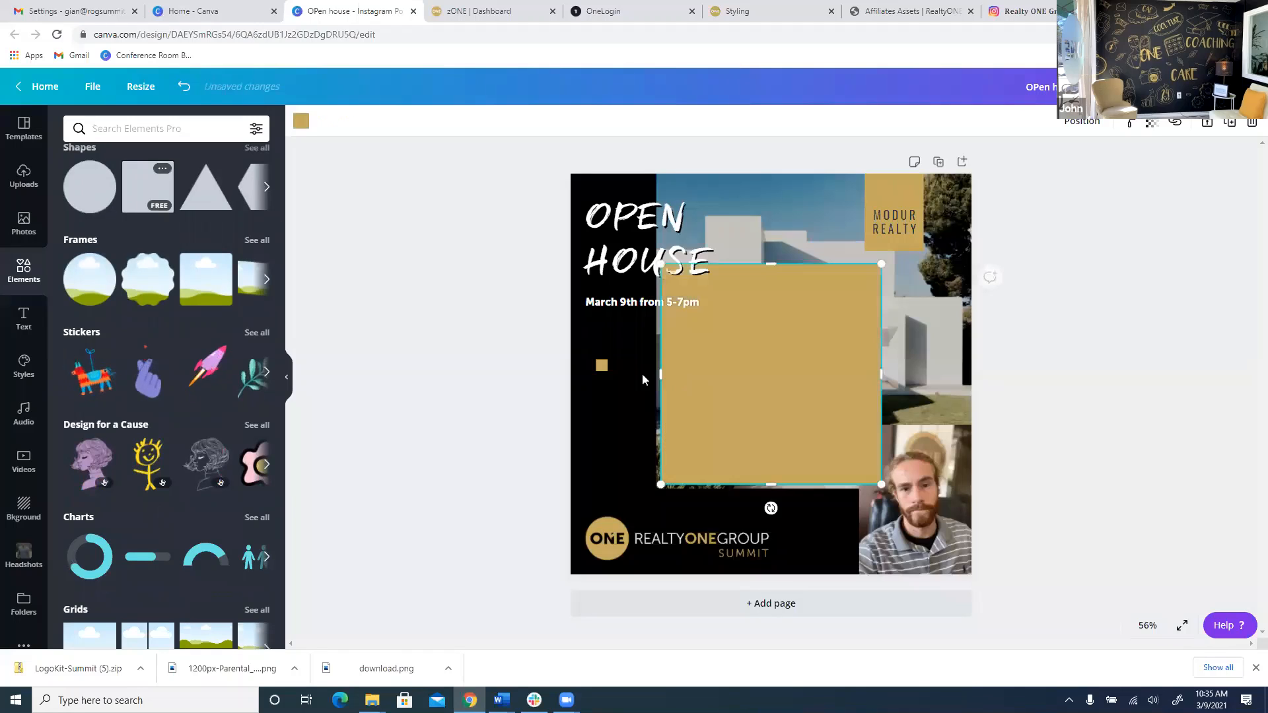
left_click_drag(786, 395, 970, 538)
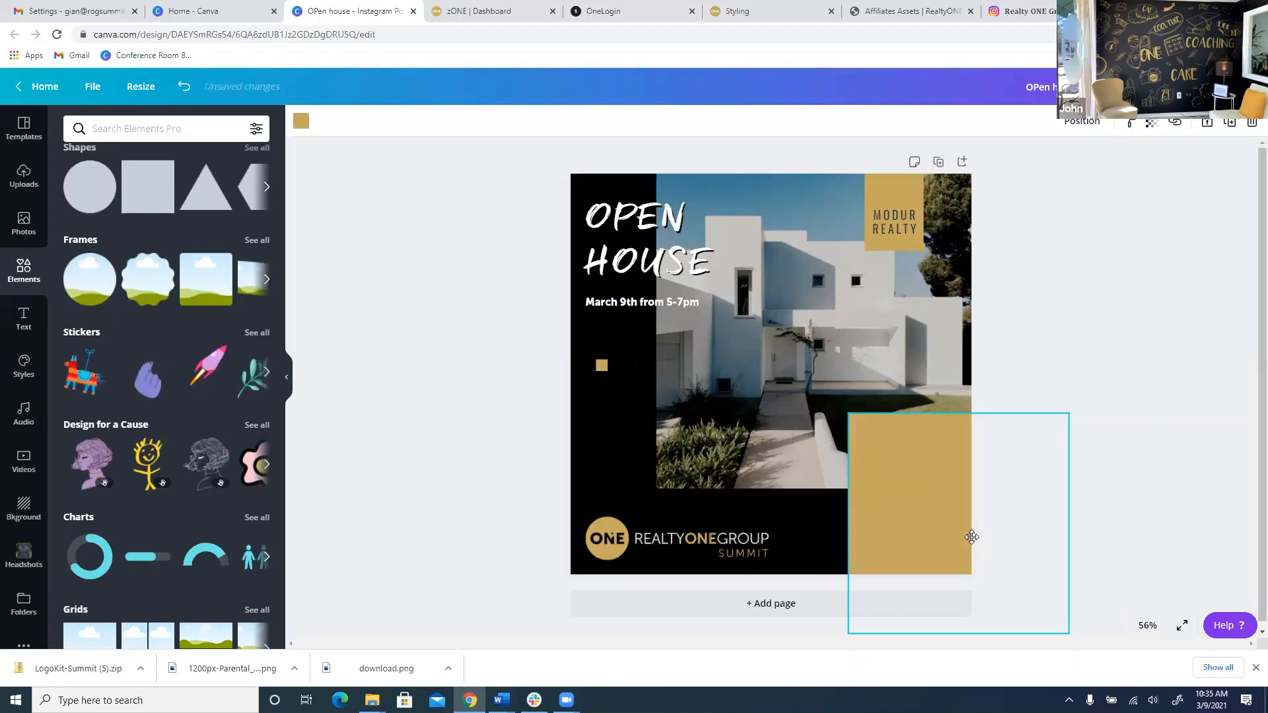
left_click(1083, 121)
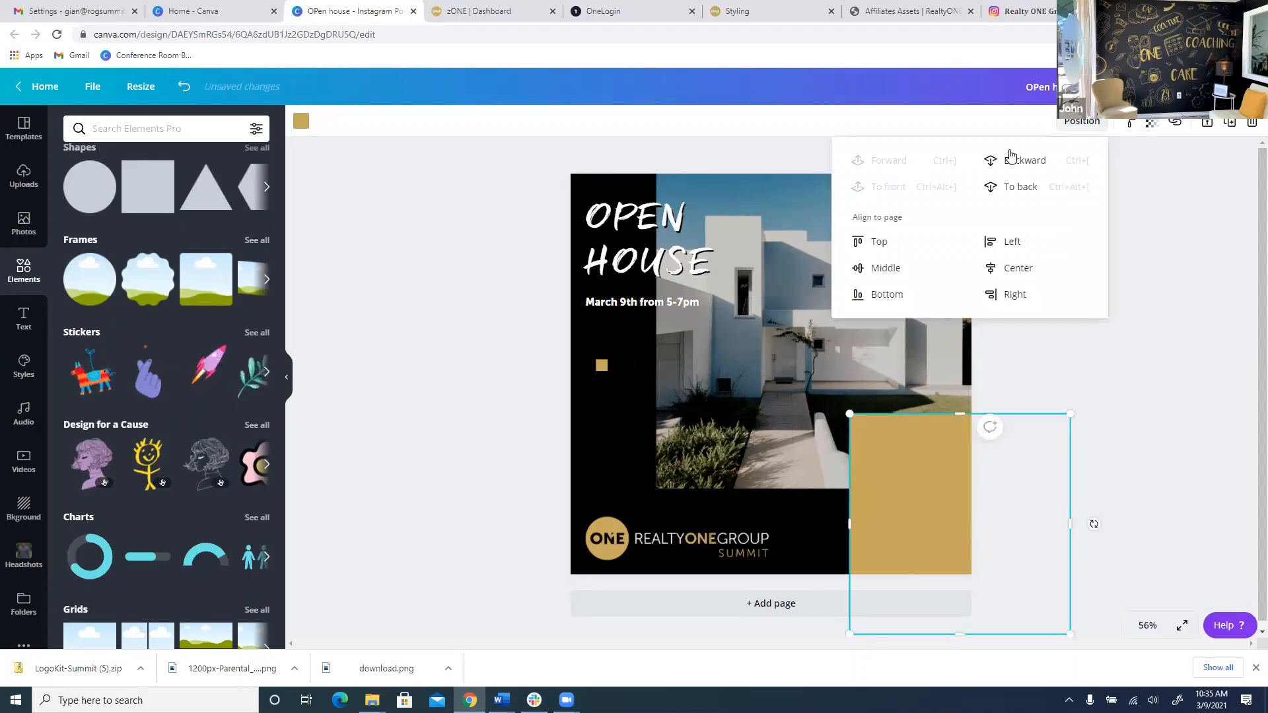
left_click(1006, 161)
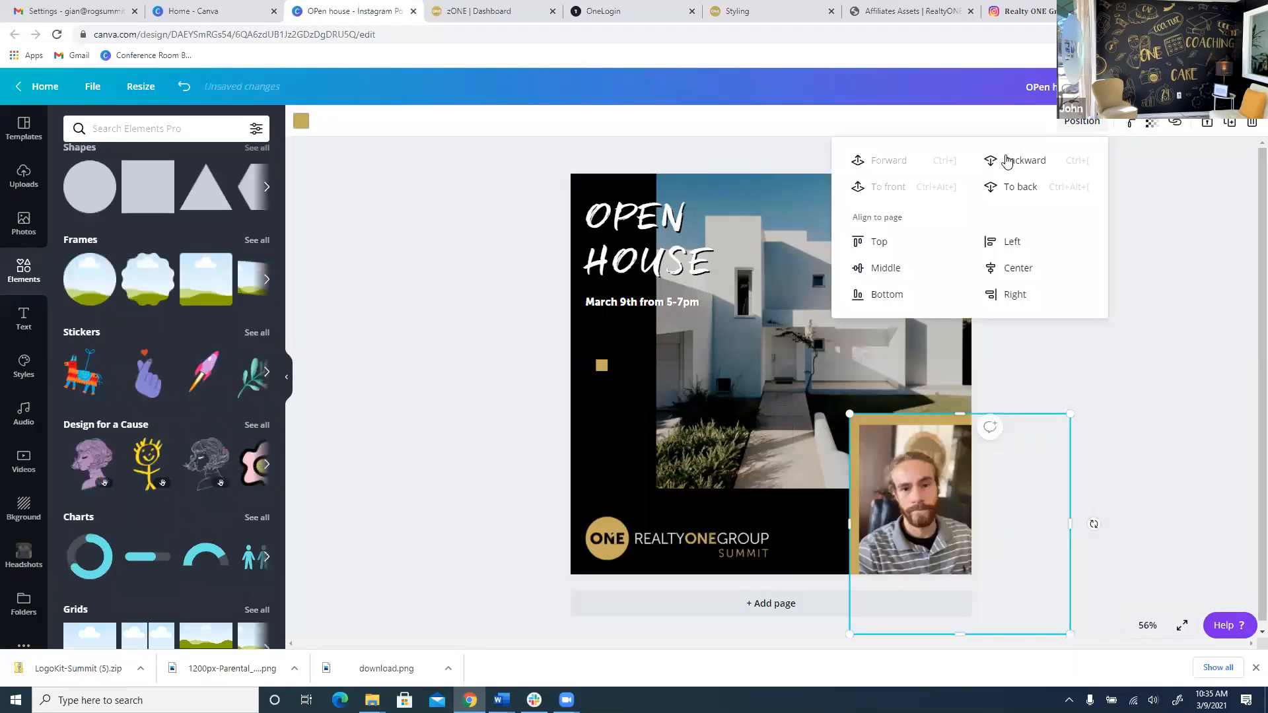
left_click(1043, 507)
left_click(1025, 512)
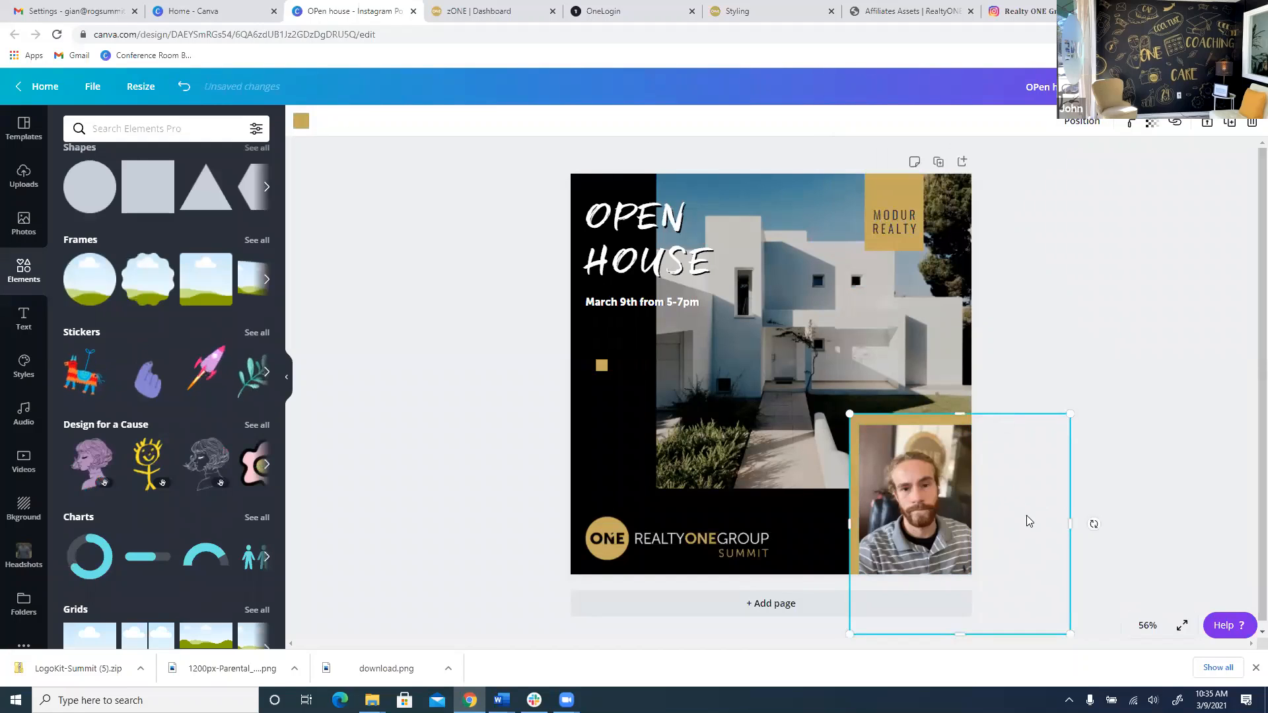
left_click_drag(1025, 511, 1032, 522)
left_click(1086, 469)
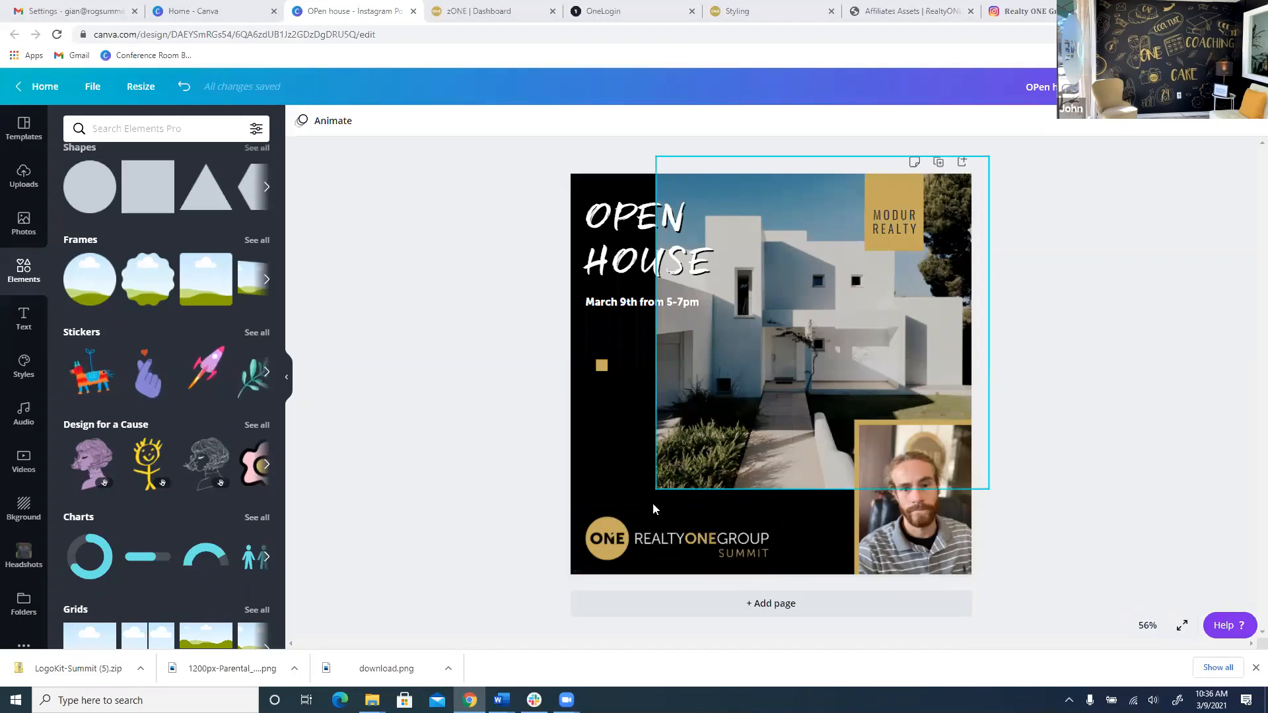
Move the RealtyONE Group logo slightly left and down.
left_click(681, 538)
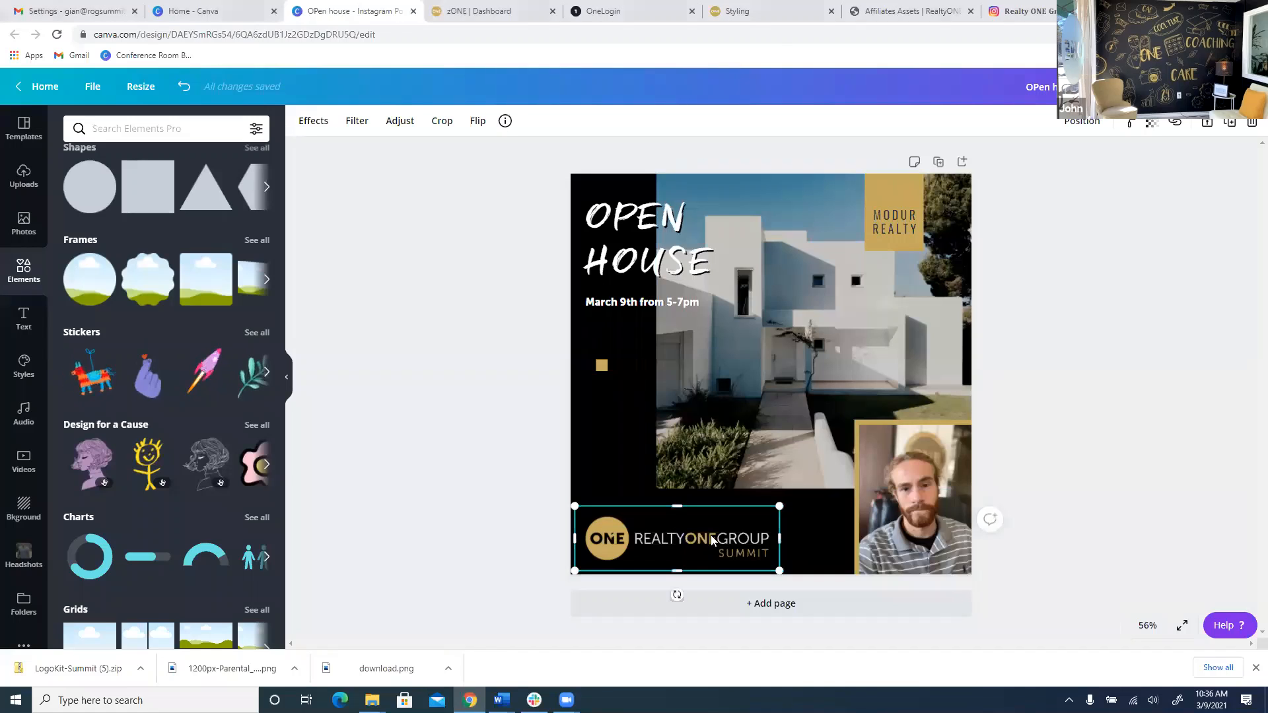
left_click_drag(710, 535, 703, 537)
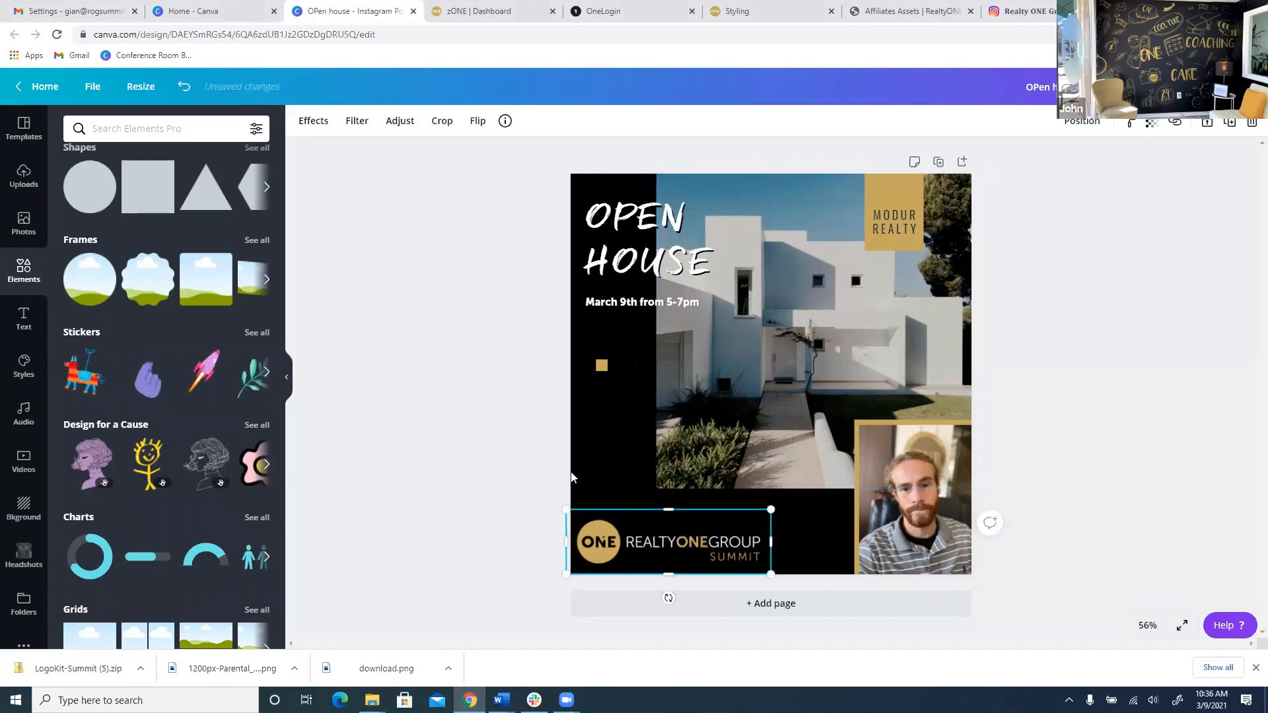
left_click(991, 570)
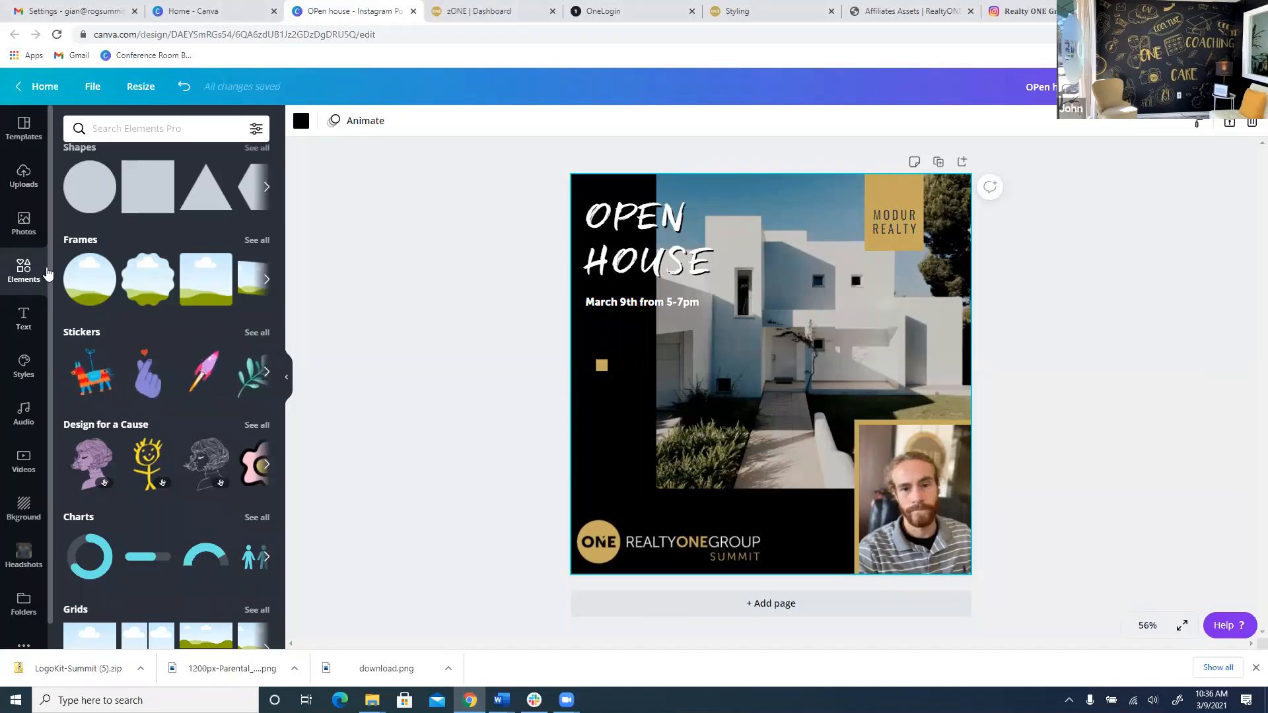
Add a heading text box left of the headshot with the agent's full name and DRE licence number.
left_click(24, 319)
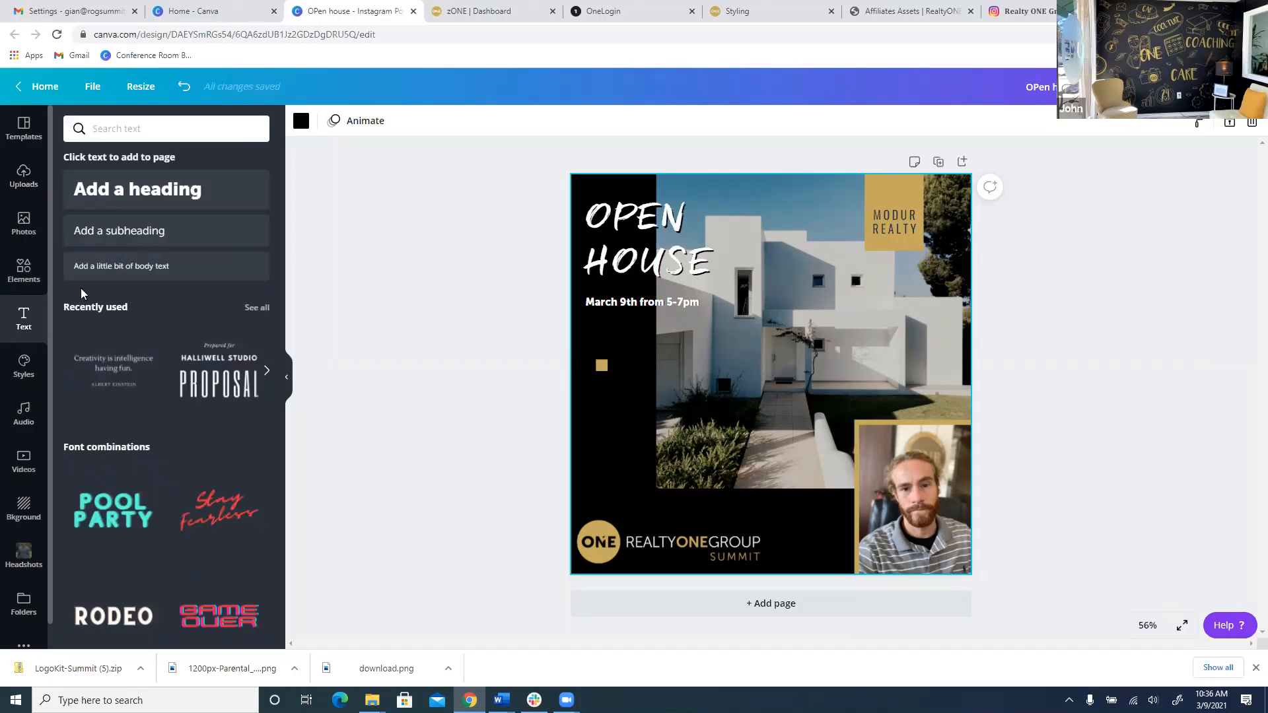
left_click(142, 199)
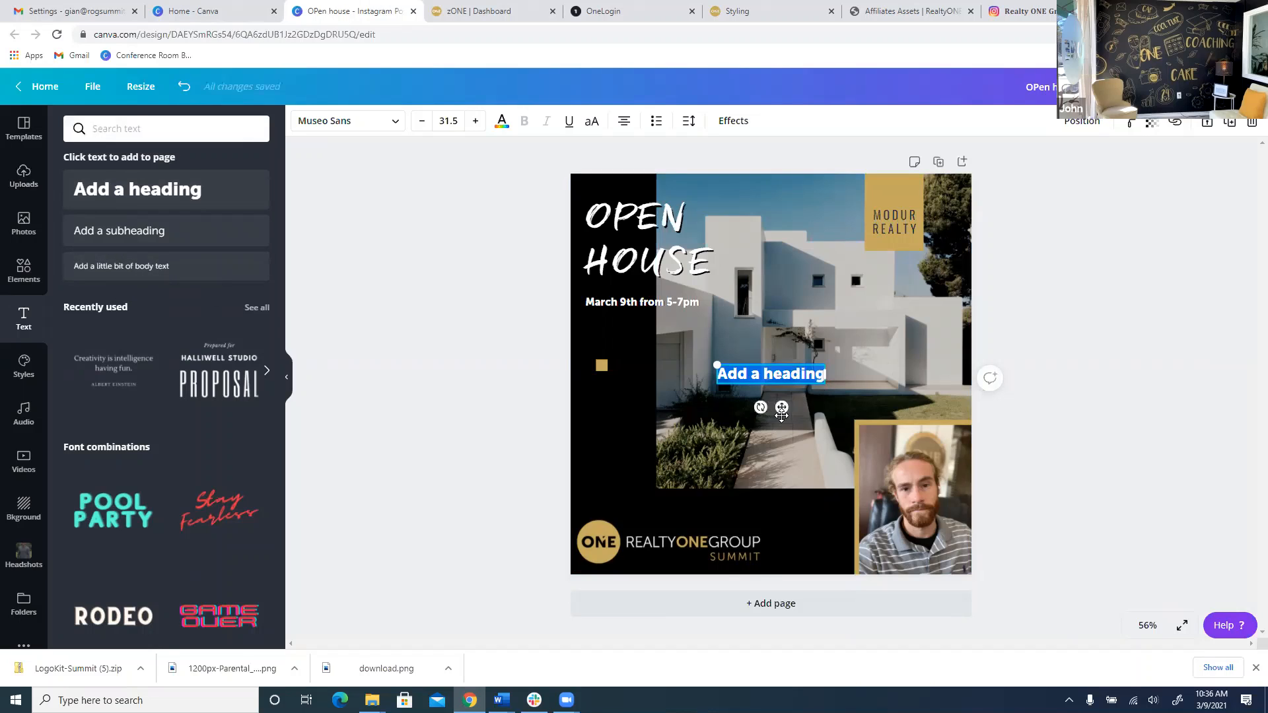
left_click_drag(781, 414, 806, 539)
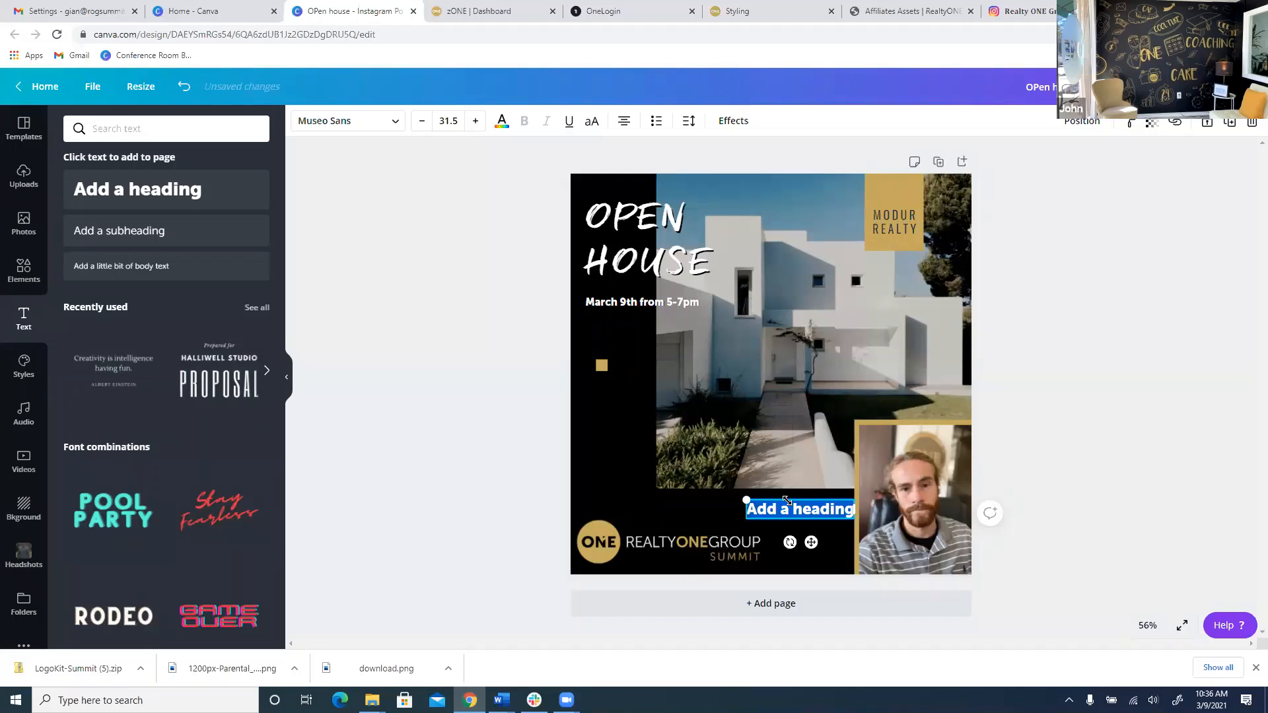
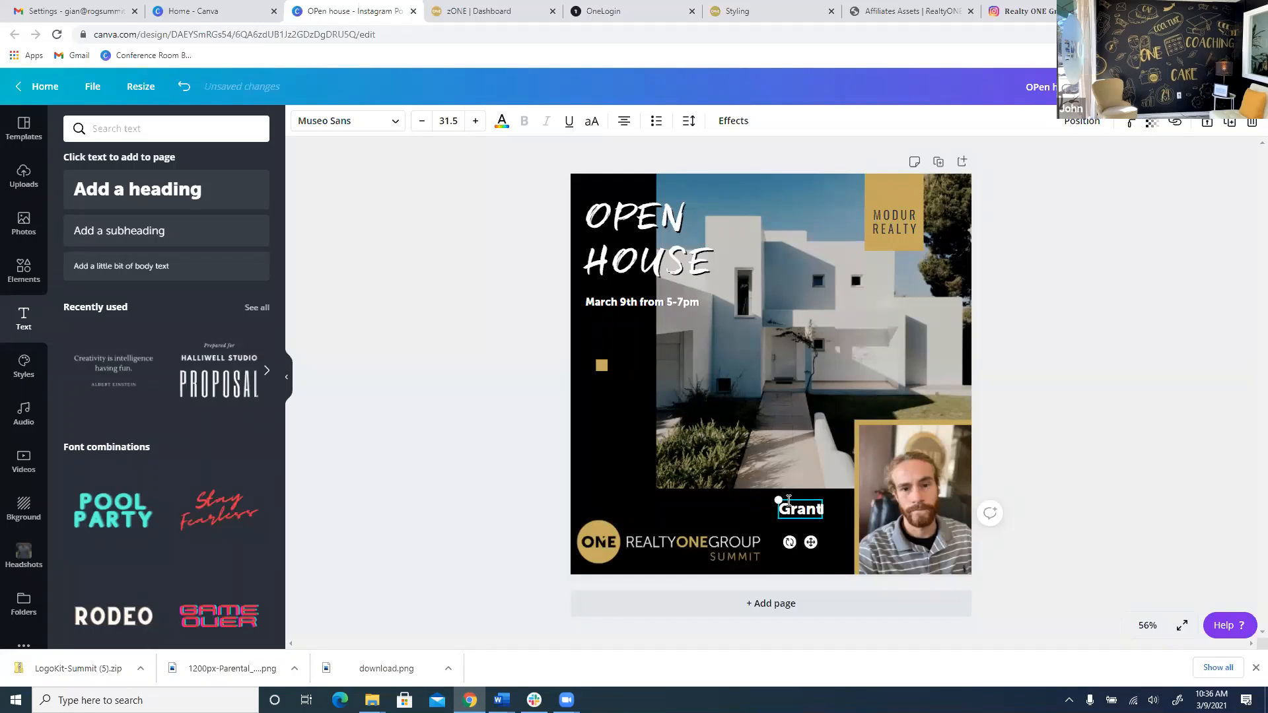
type("le")
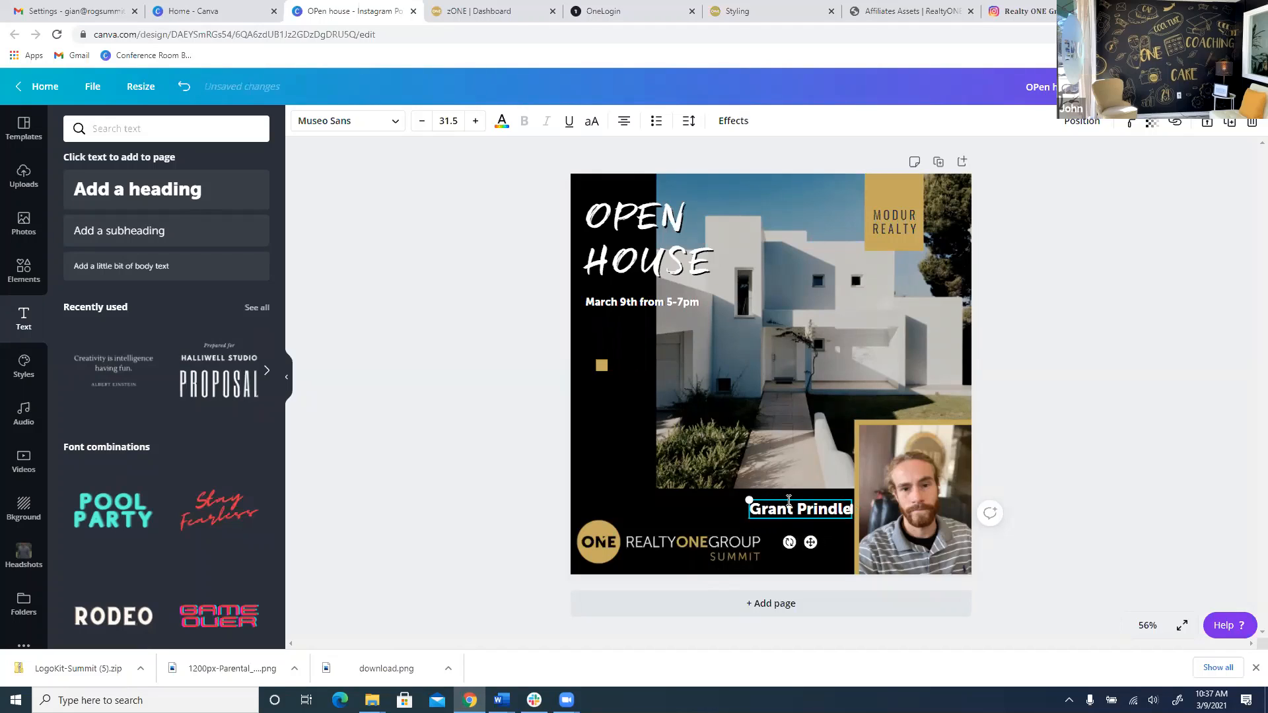
key("Return")
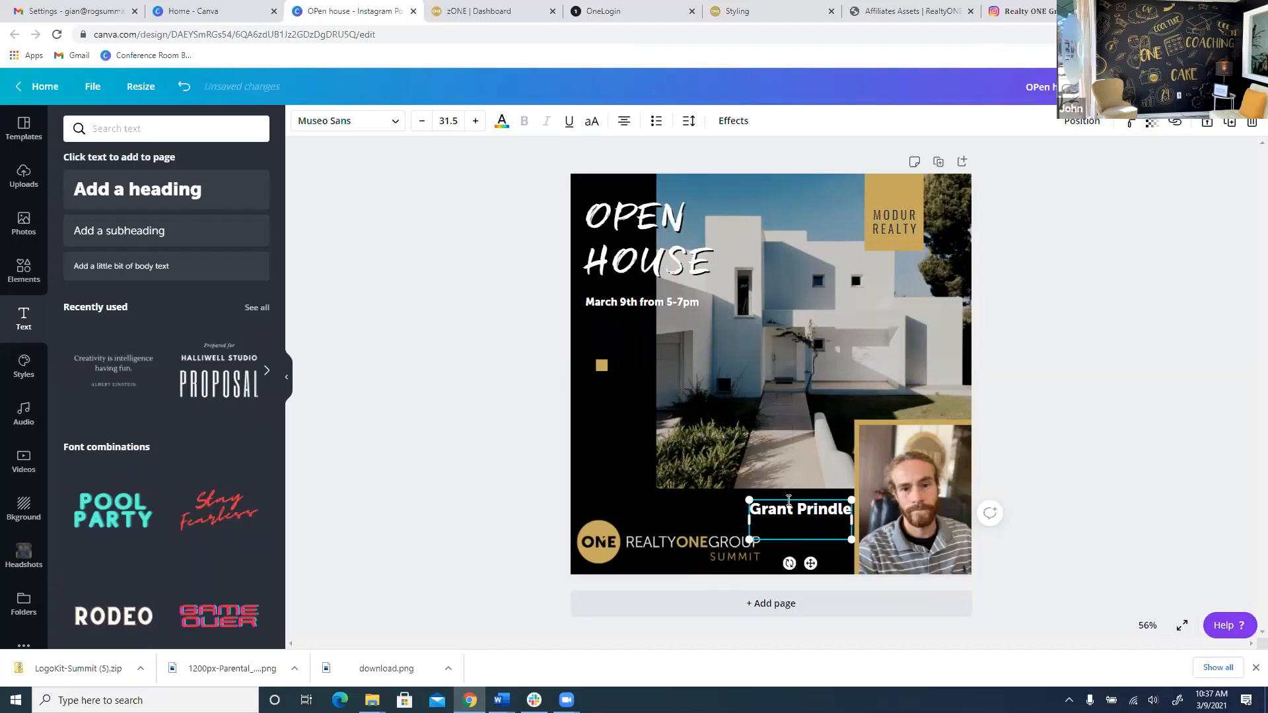
type("DRE#555555")
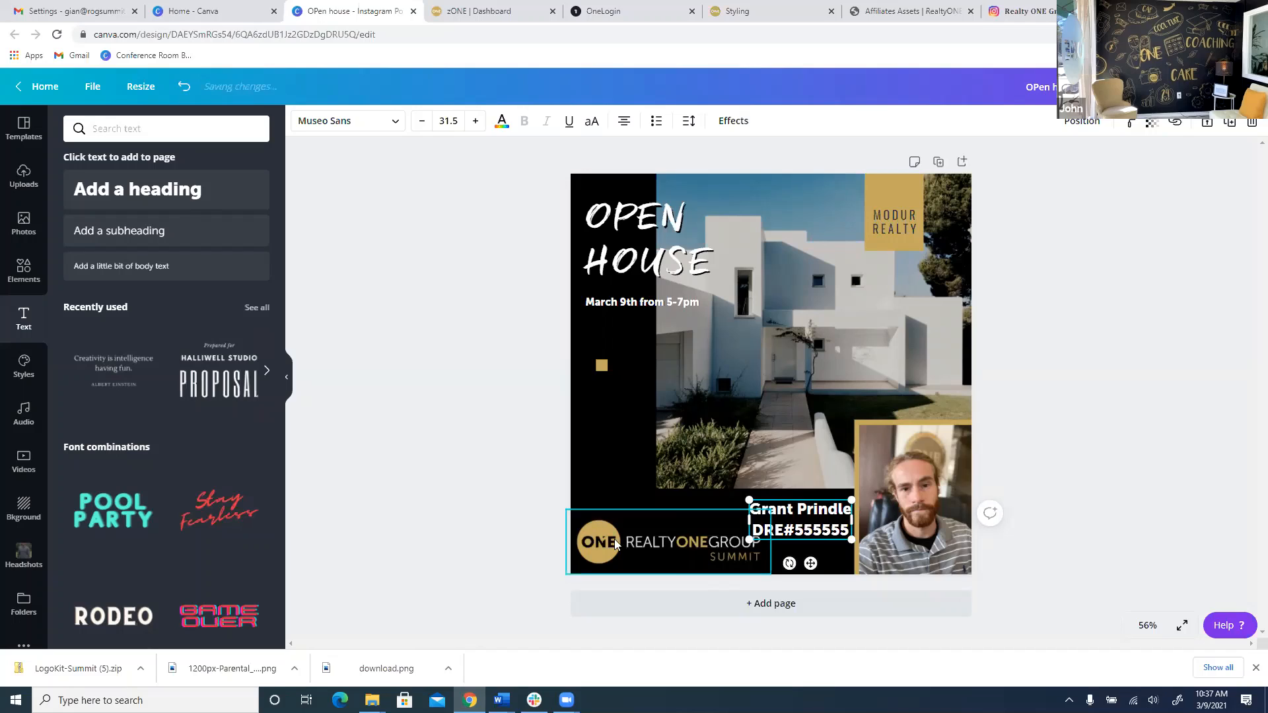
Resize the contact text box to make the caption smaller.
left_click(659, 534)
left_click(779, 517)
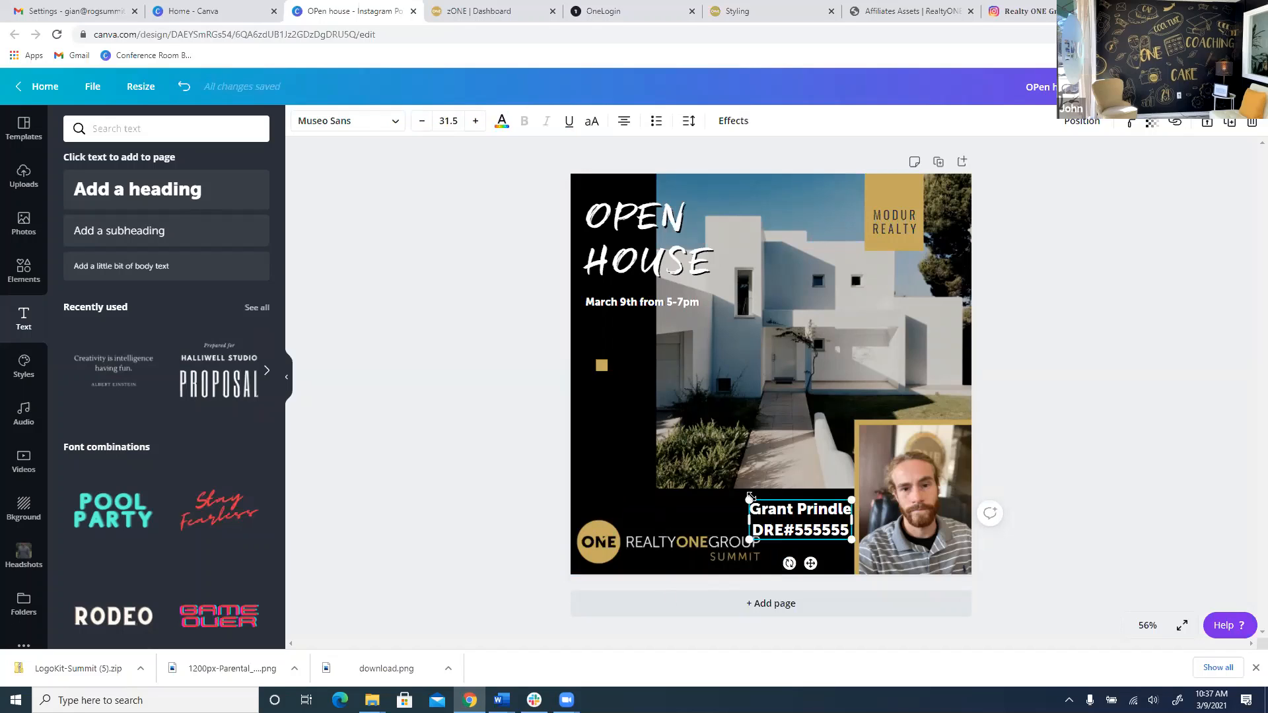
left_click_drag(749, 500, 815, 508)
Add the agent's phone number and e-mail address as two new lines in the caption.
left_click(732, 557)
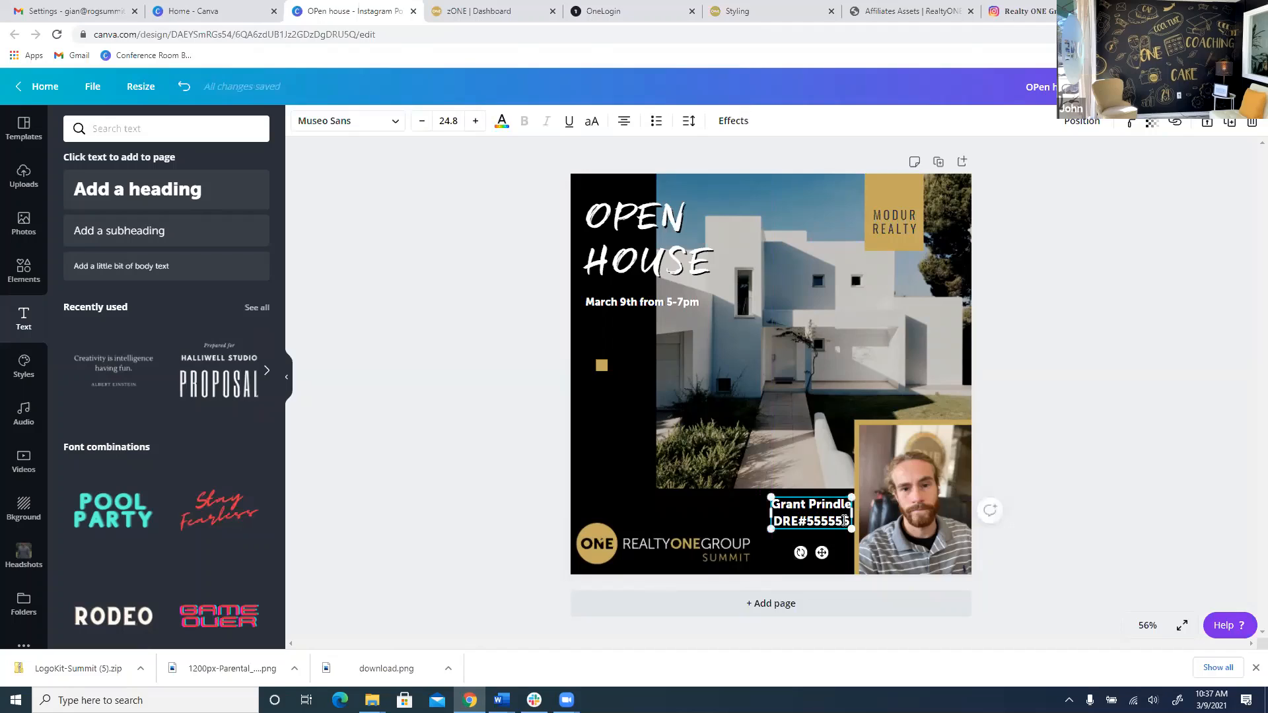
key("Return")
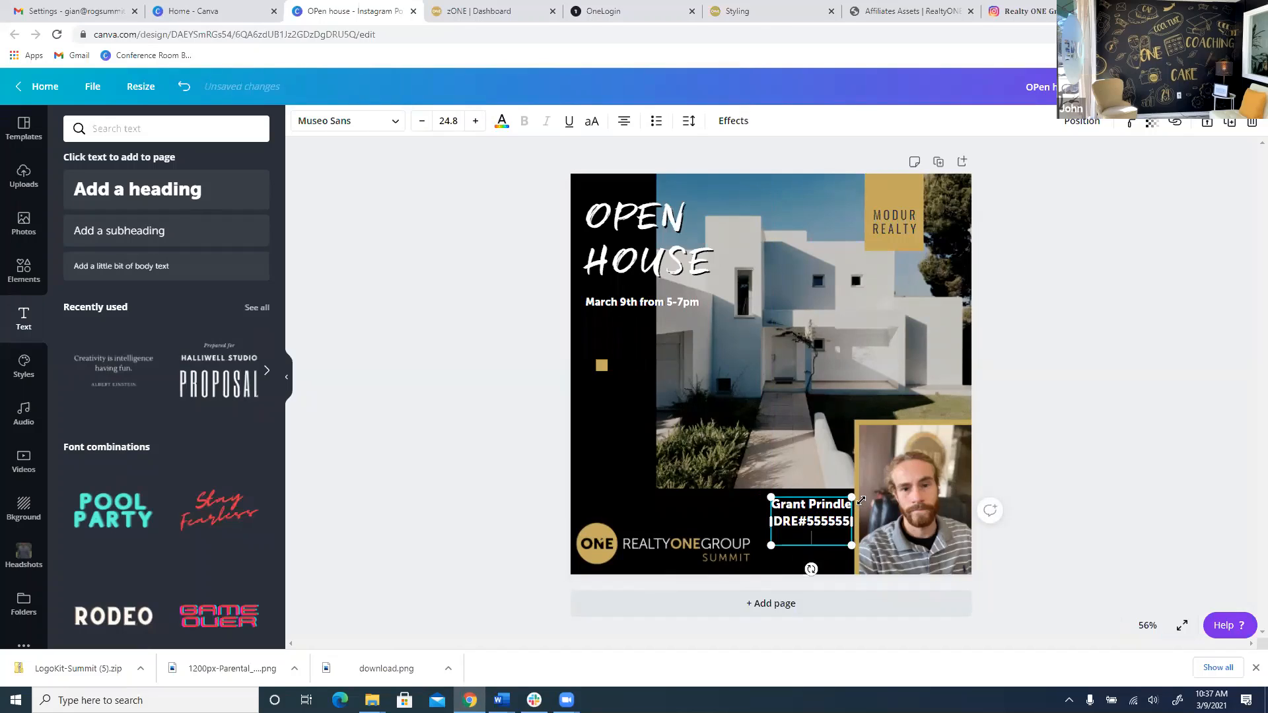
type("805-555-5555")
key("Return")
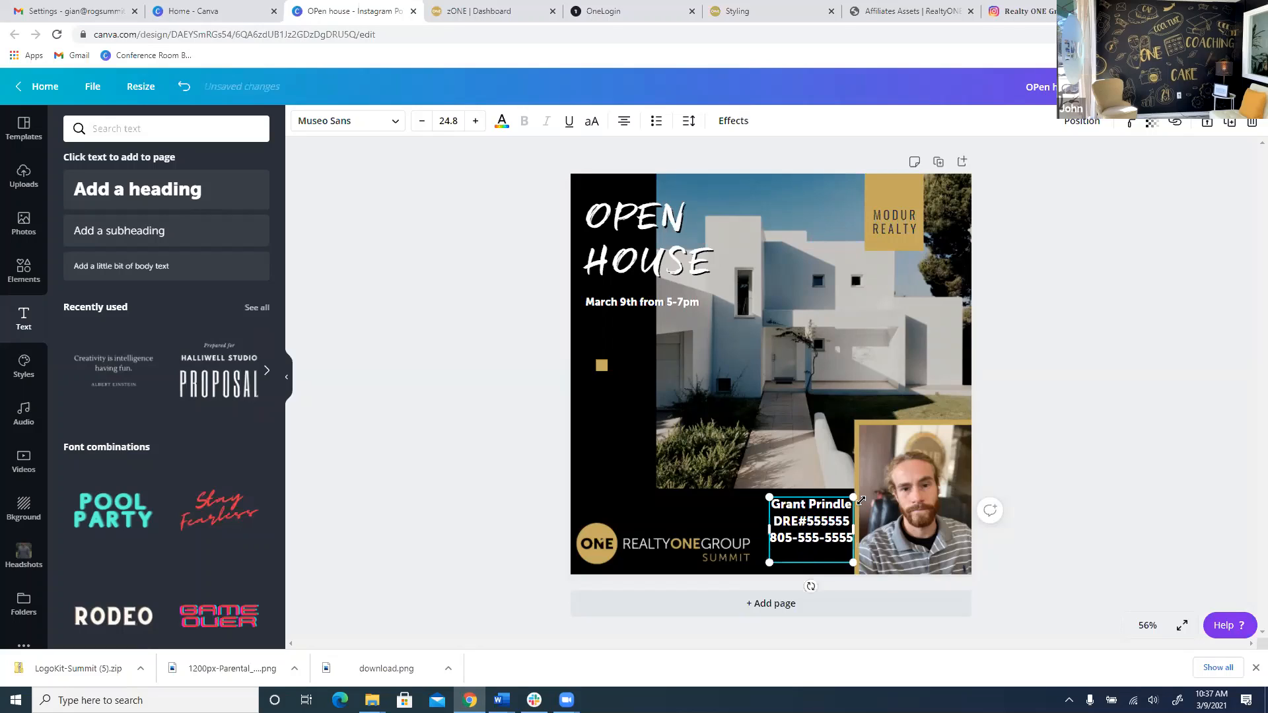
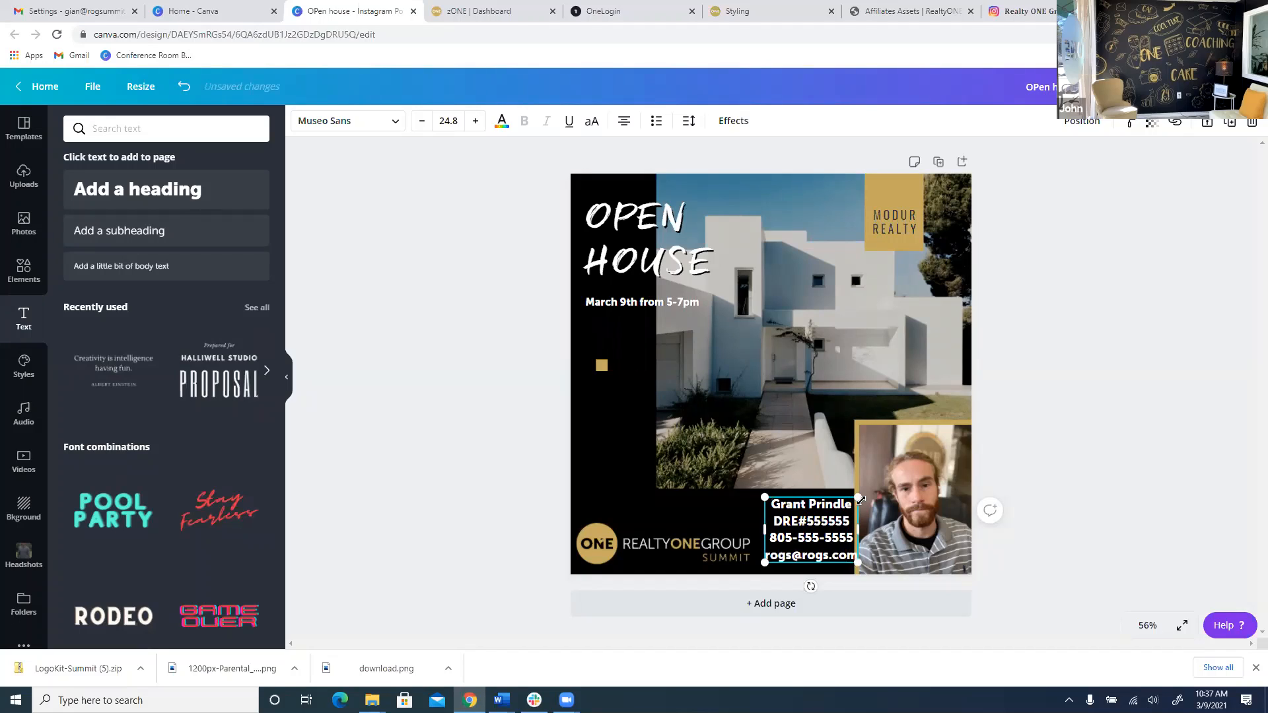
left_click(1017, 416)
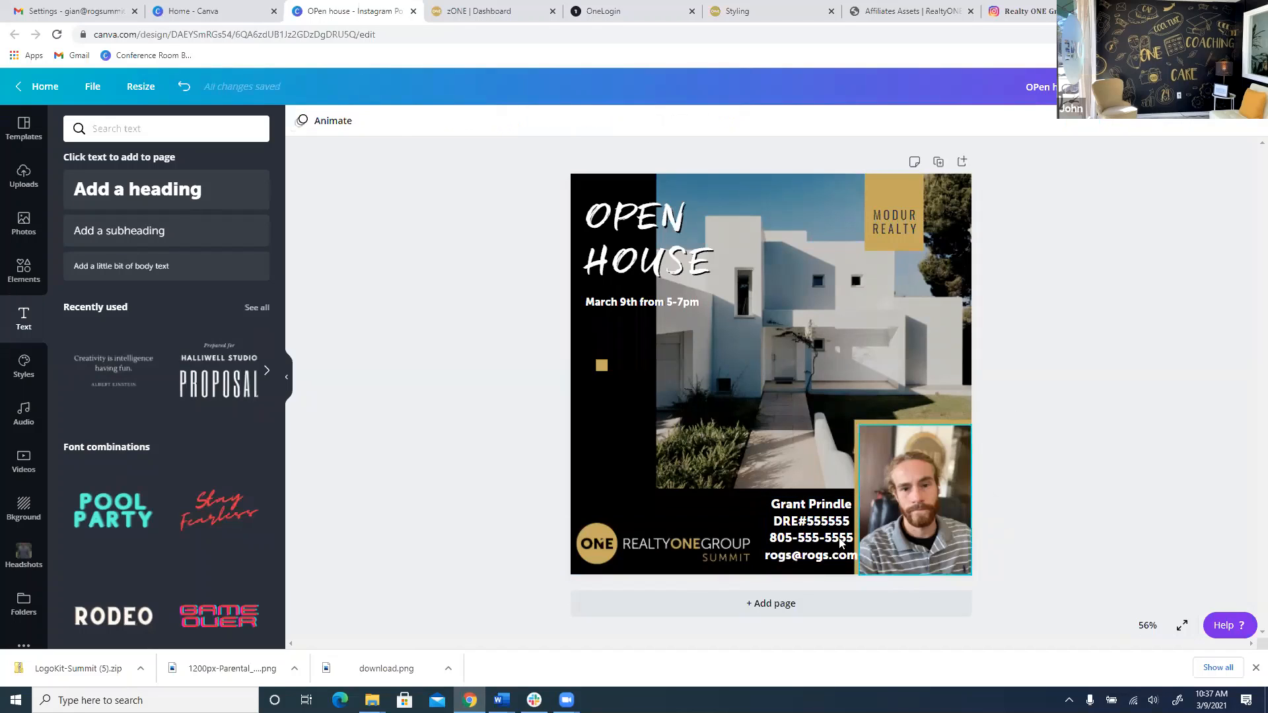
Left-align the contact text and reposition it and the company logo to line up.
left_click_drag(844, 535, 839, 533)
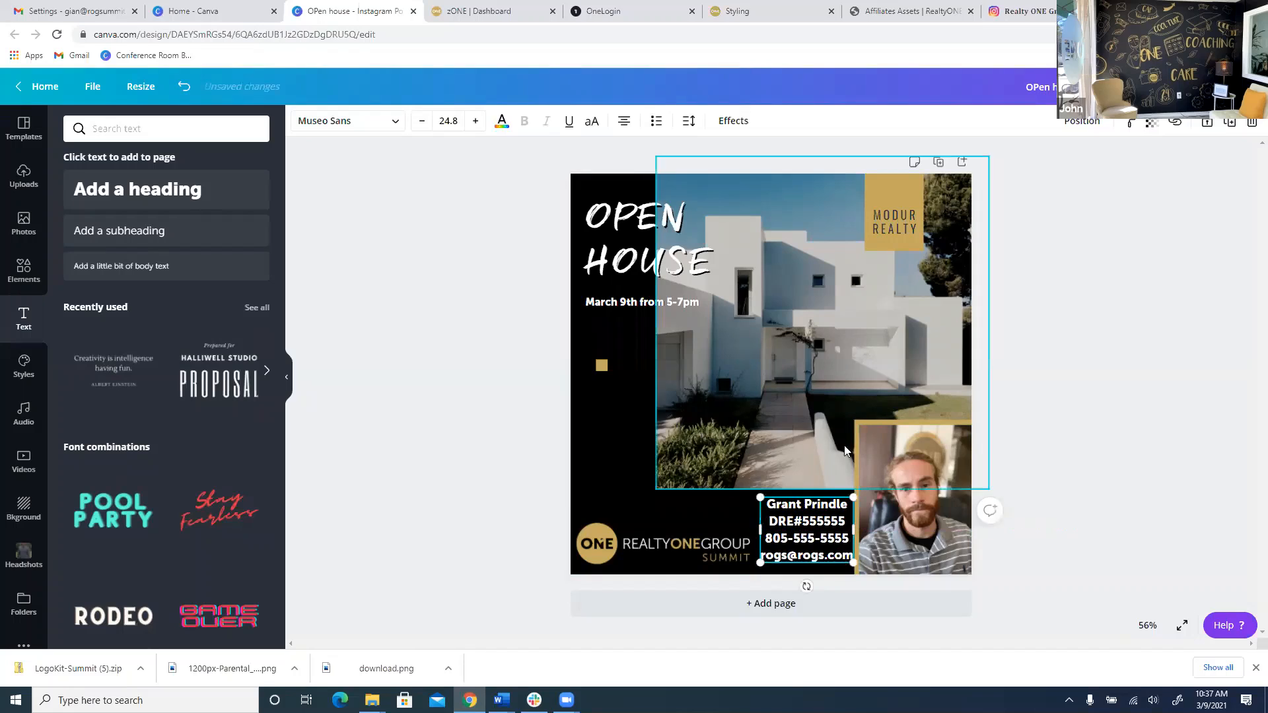
left_click(619, 115)
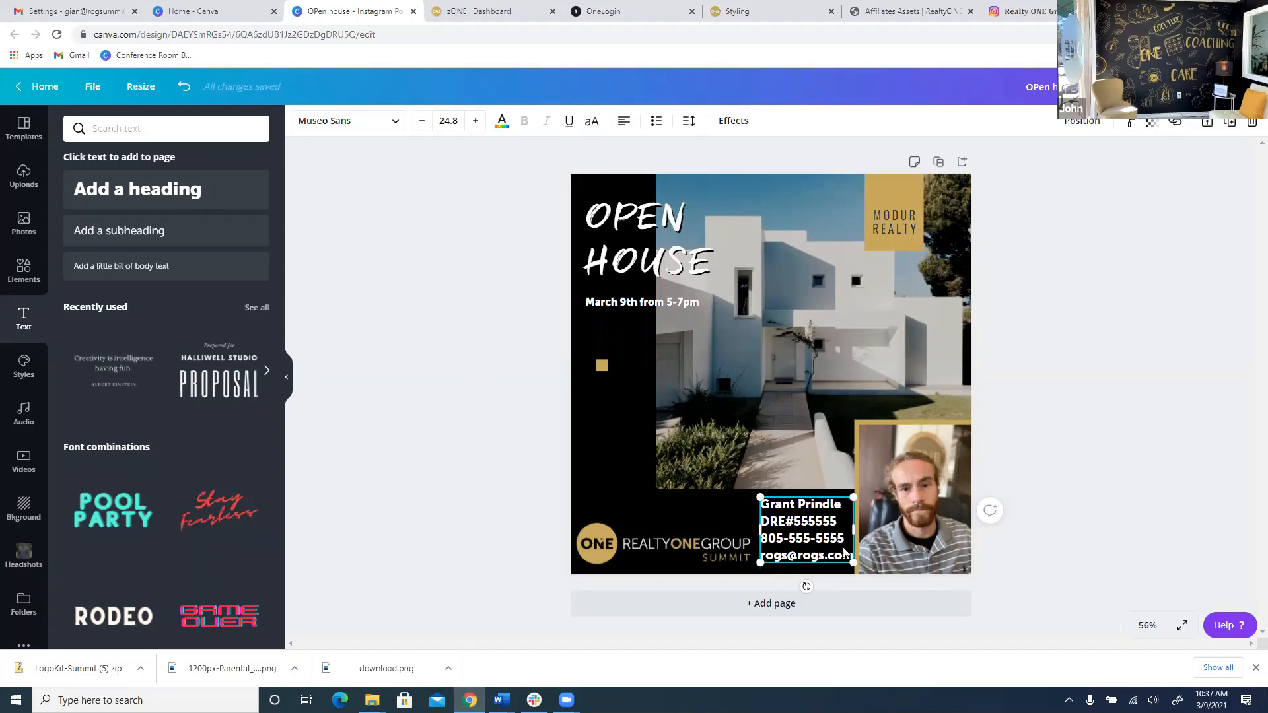
left_click_drag(841, 540, 841, 540)
left_click(552, 494)
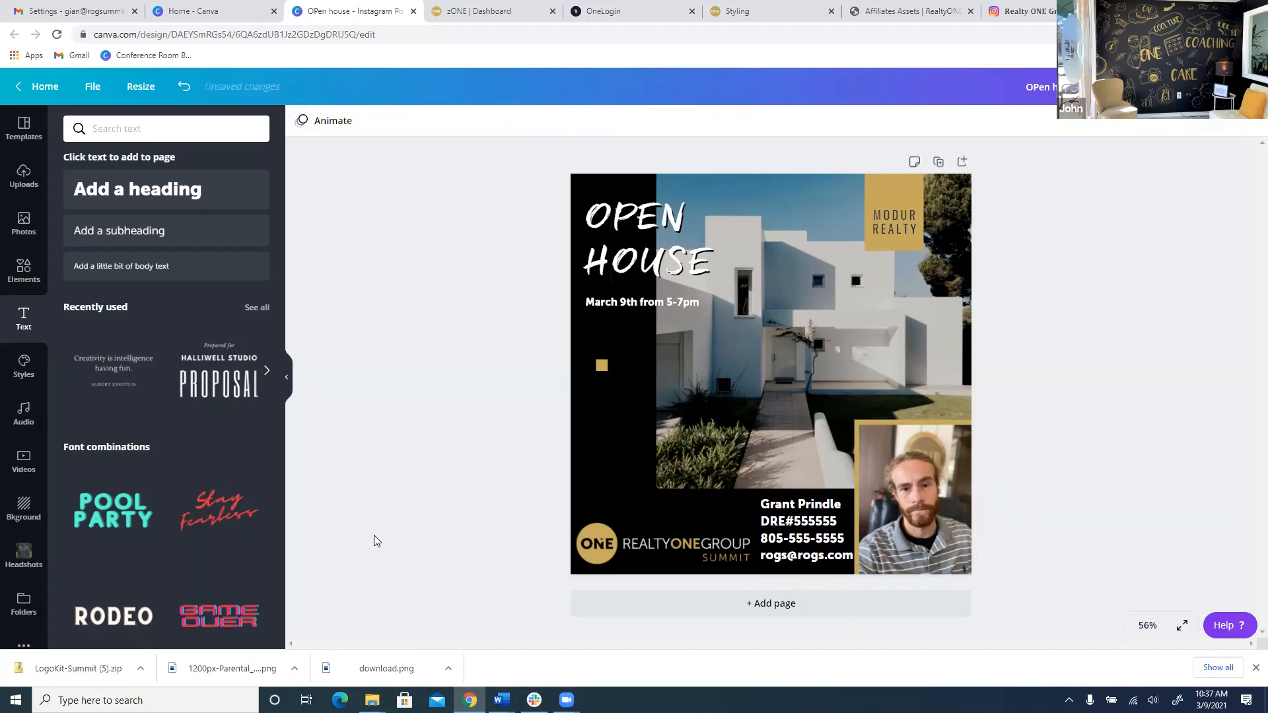
left_click(605, 530)
mouse_move(632, 521)
left_mouse_down()
mouse_move(632, 497)
mouse_move(640, 528)
left_mouse_up()
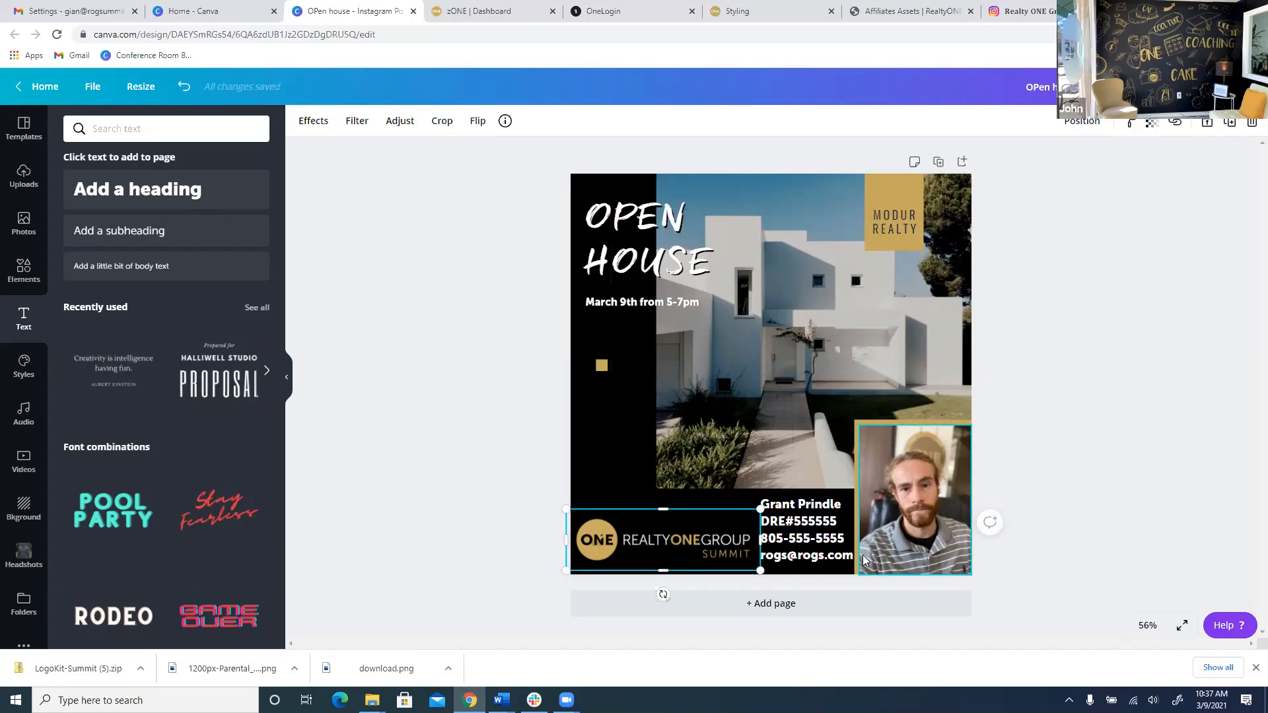
Insert a REALTOR® line under the agent's name and nudge the contact block up slightly.
left_click(824, 522)
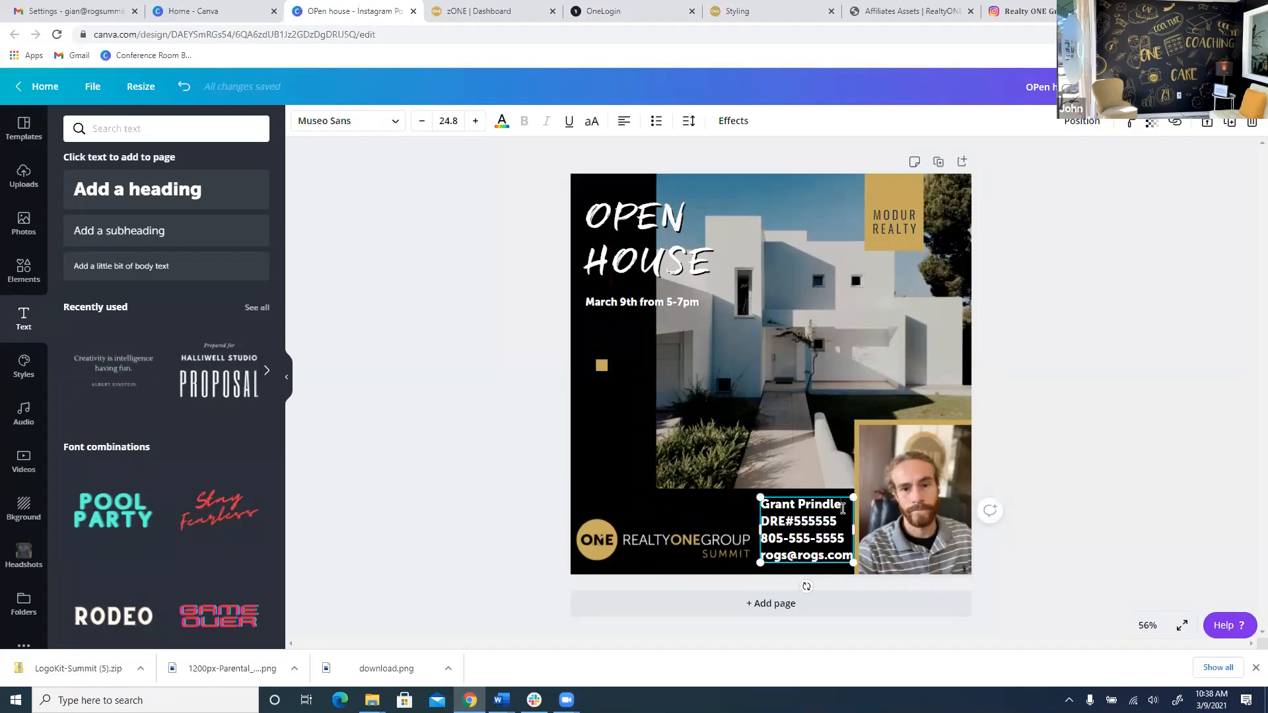
left_click(846, 509)
key("Return")
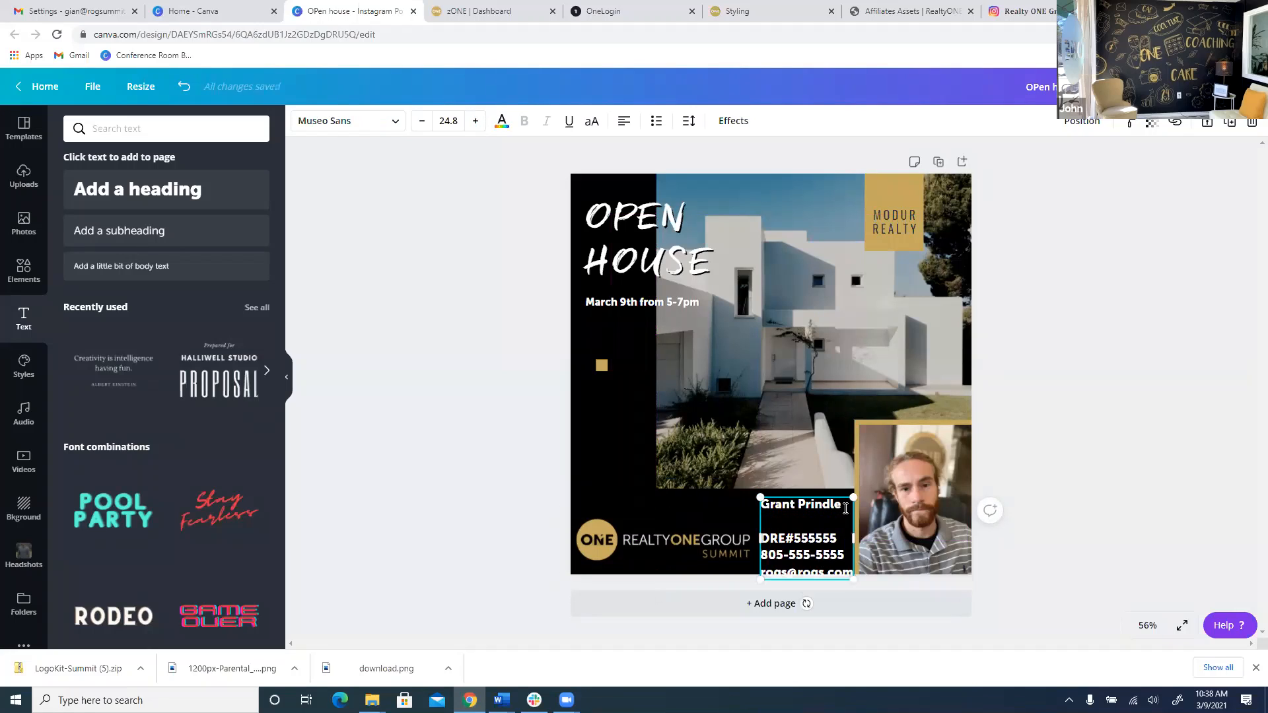
type("REALTIO")
key("BackSpace")
type("OR")
type("®")
left_click(1144, 344)
left_click_drag(805, 547, 807, 542)
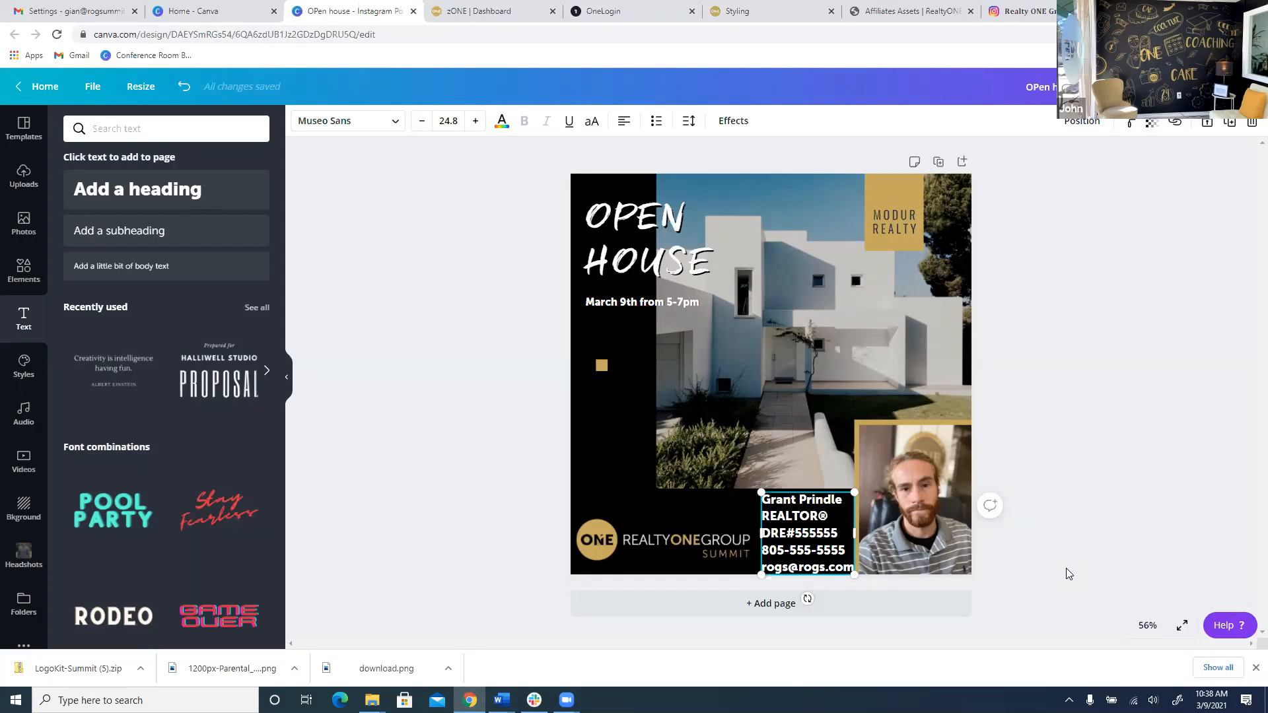
left_click(475, 387)
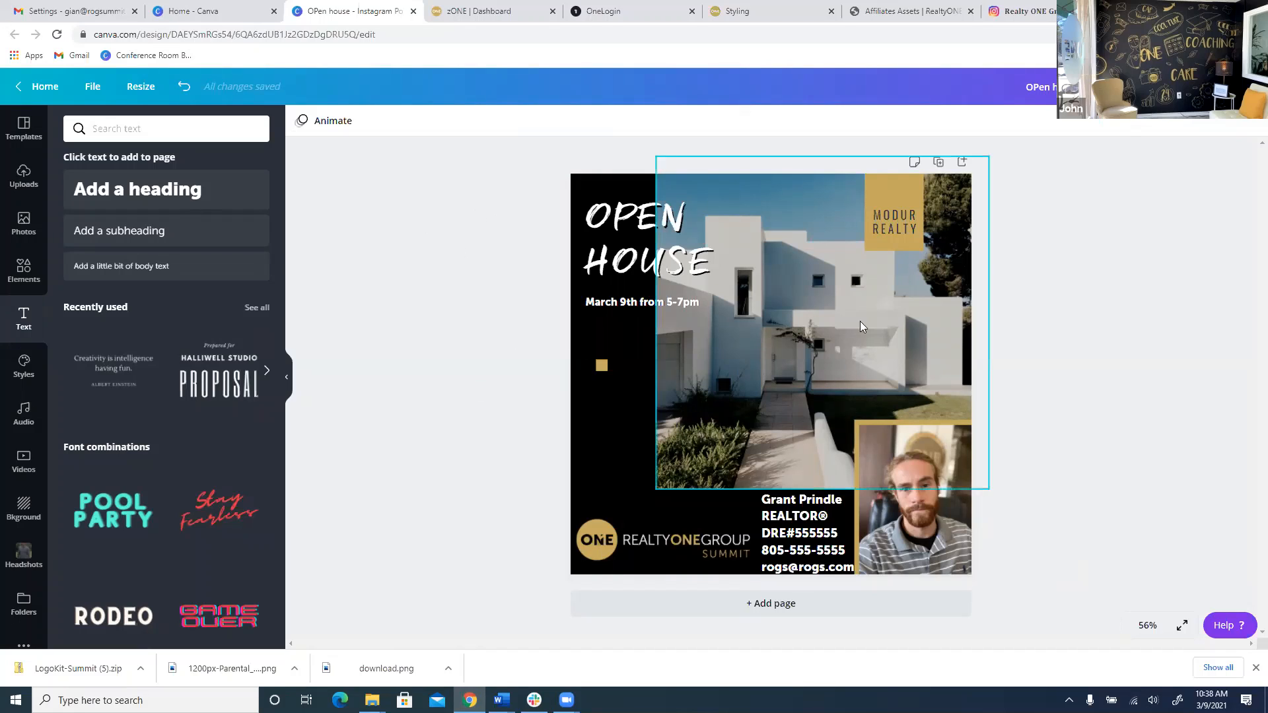
Delete the words MODUR REALTY from the gold box.
left_click(889, 225)
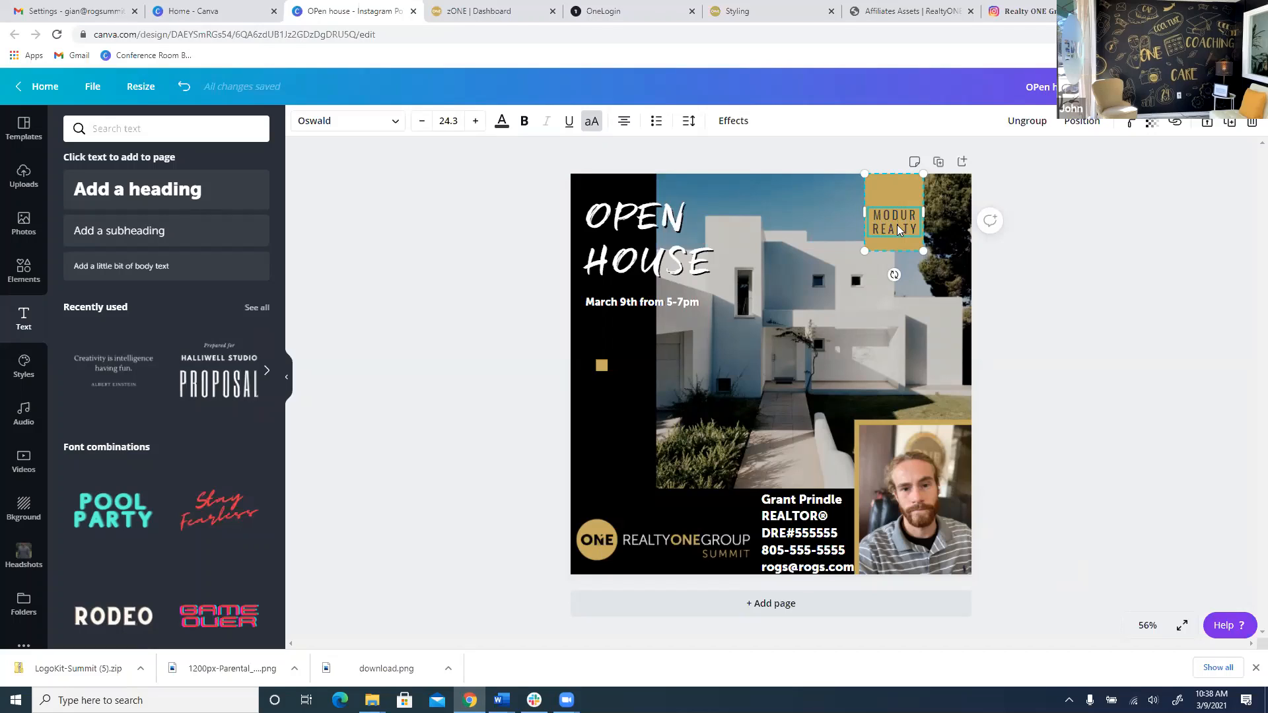
double_click(896, 224)
key("BackSpace")
left_click_drag(909, 216, 869, 215)
double_click(896, 218)
Type the property details 3 BED, 2BATH and 2500FT on separate lines.
type("3 BED")
key("Return")
type("2BATH")
key("Return")
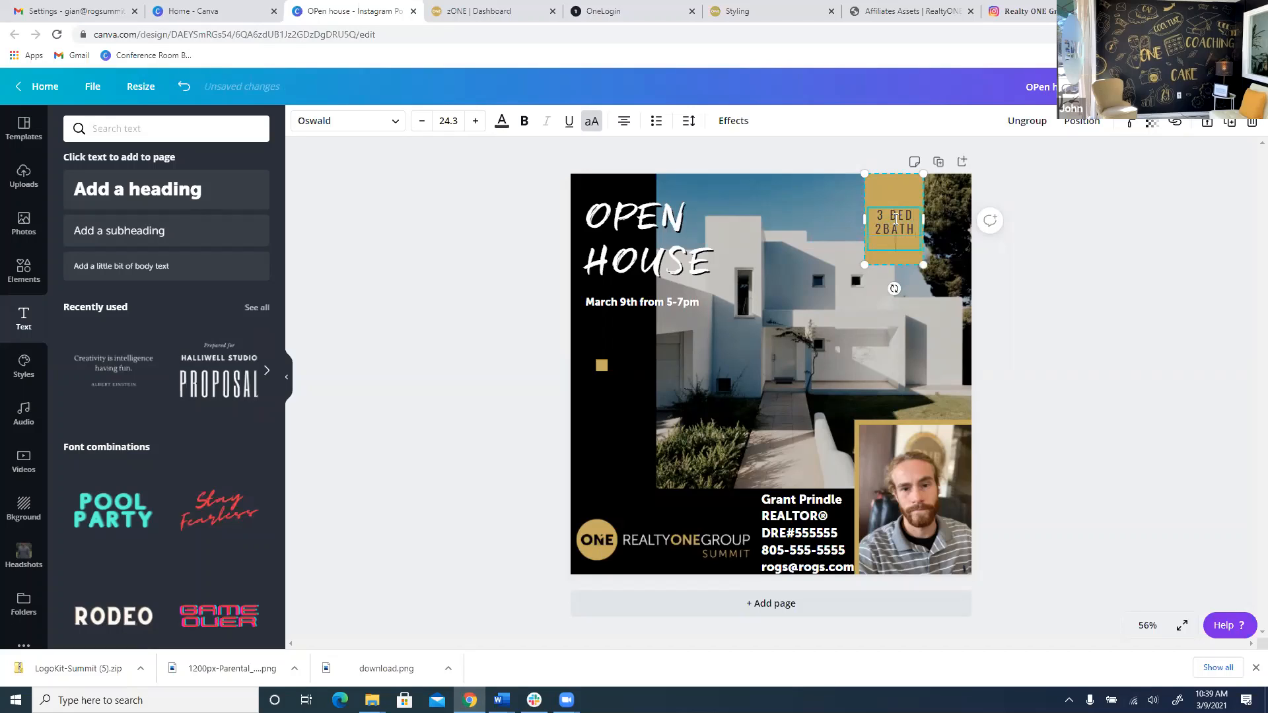
type("2500S")
key("BackSpace")
type("ST")
key("BackSpace")
type("Q FT")
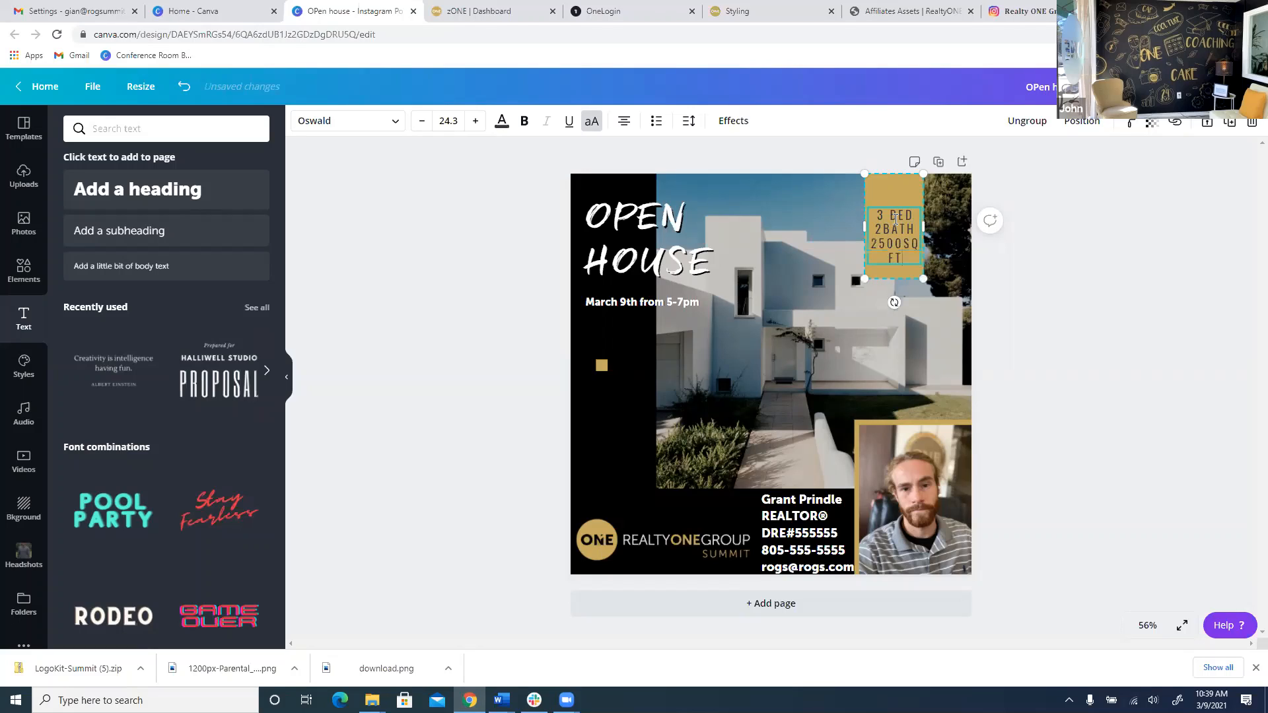
key("BackSpace")
key("BackSpace")
key("BackSpace")
key("BackSpace")
key("BackSpace")
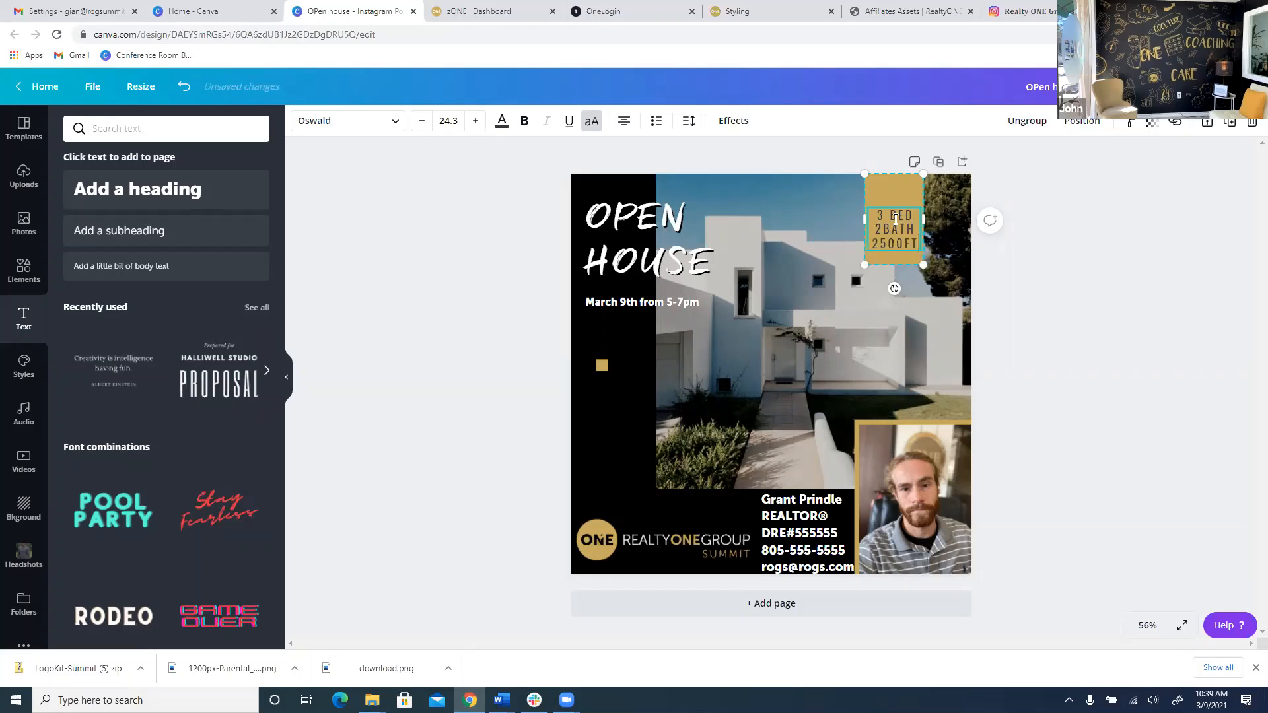
Nudge the 3 BED box slightly right and shift its text up inside the gold box.
left_click(1057, 289)
left_click_drag(891, 201, 900, 202)
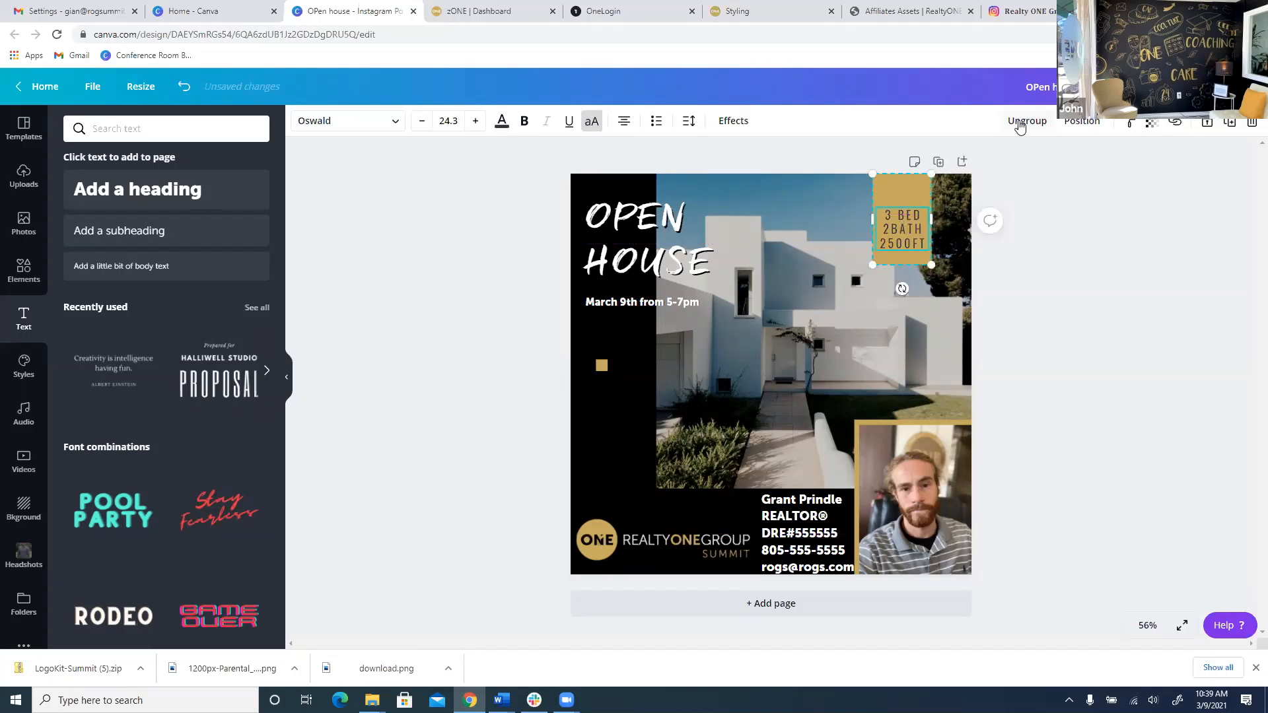
left_click(1087, 285)
left_click_drag(905, 219, 909, 212)
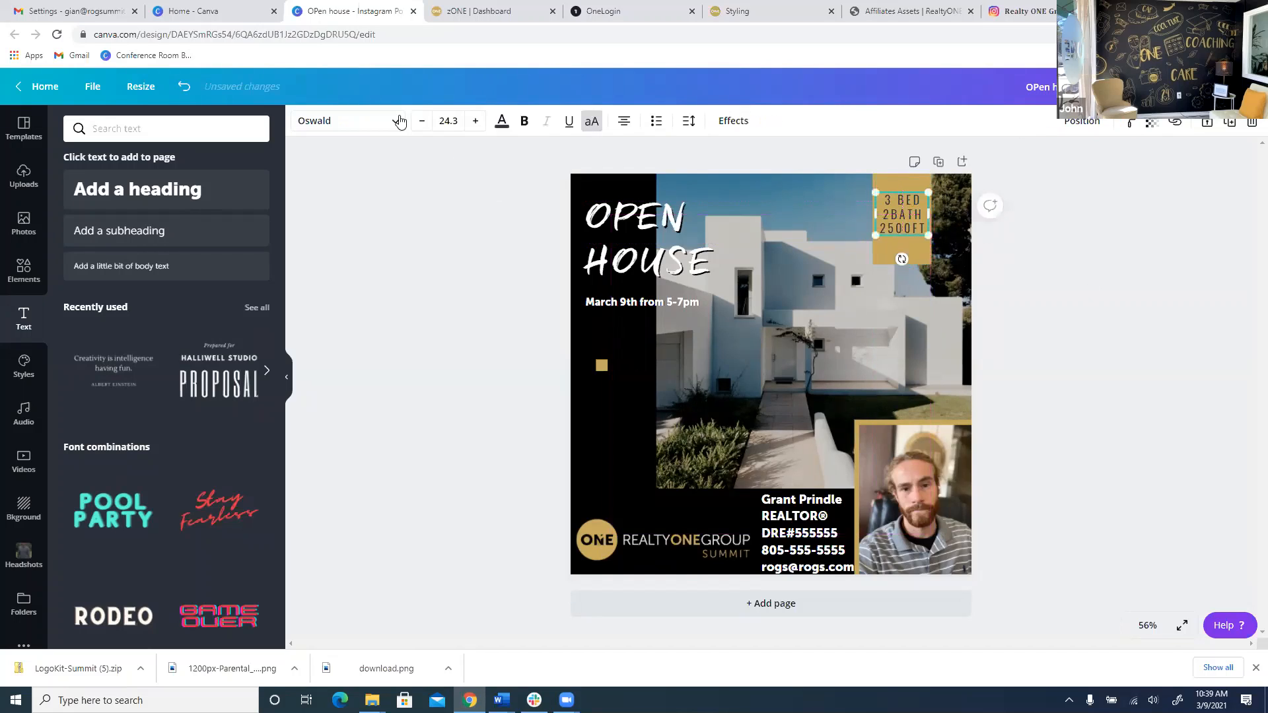
Make the 3 BED text white in the Museo Sans font.
left_click(354, 126)
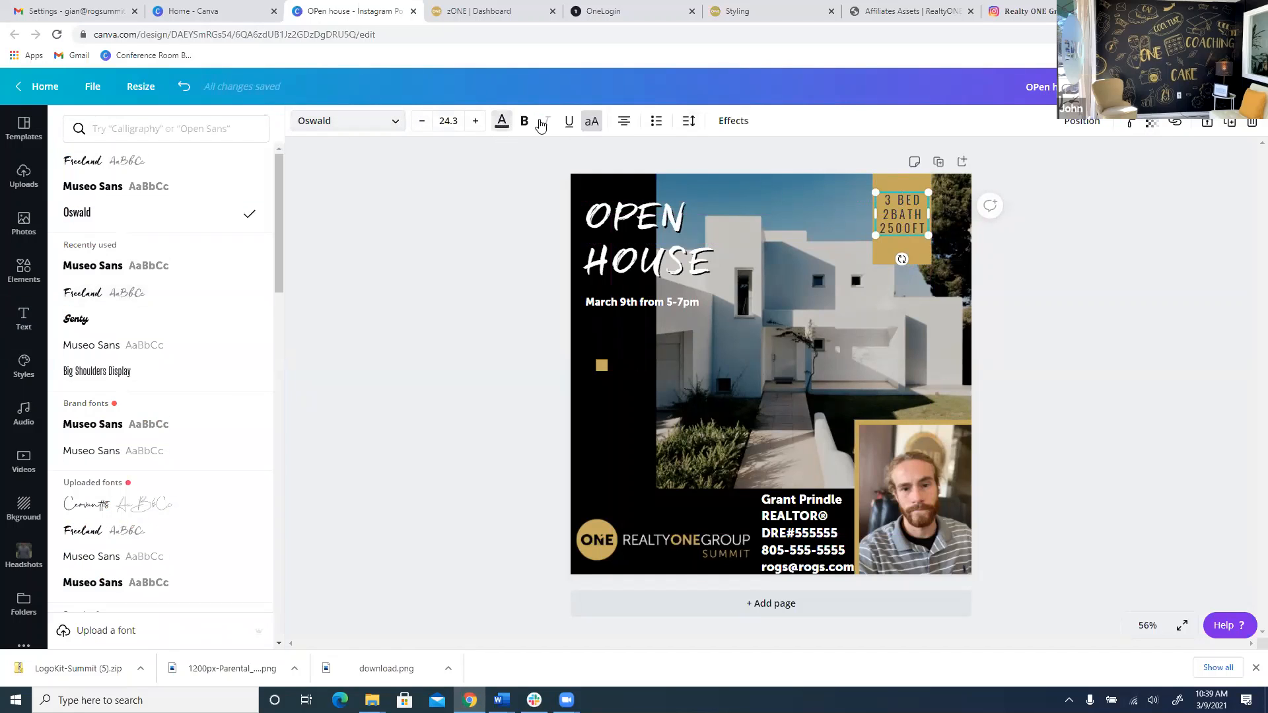
left_click(502, 121)
left_click(145, 321)
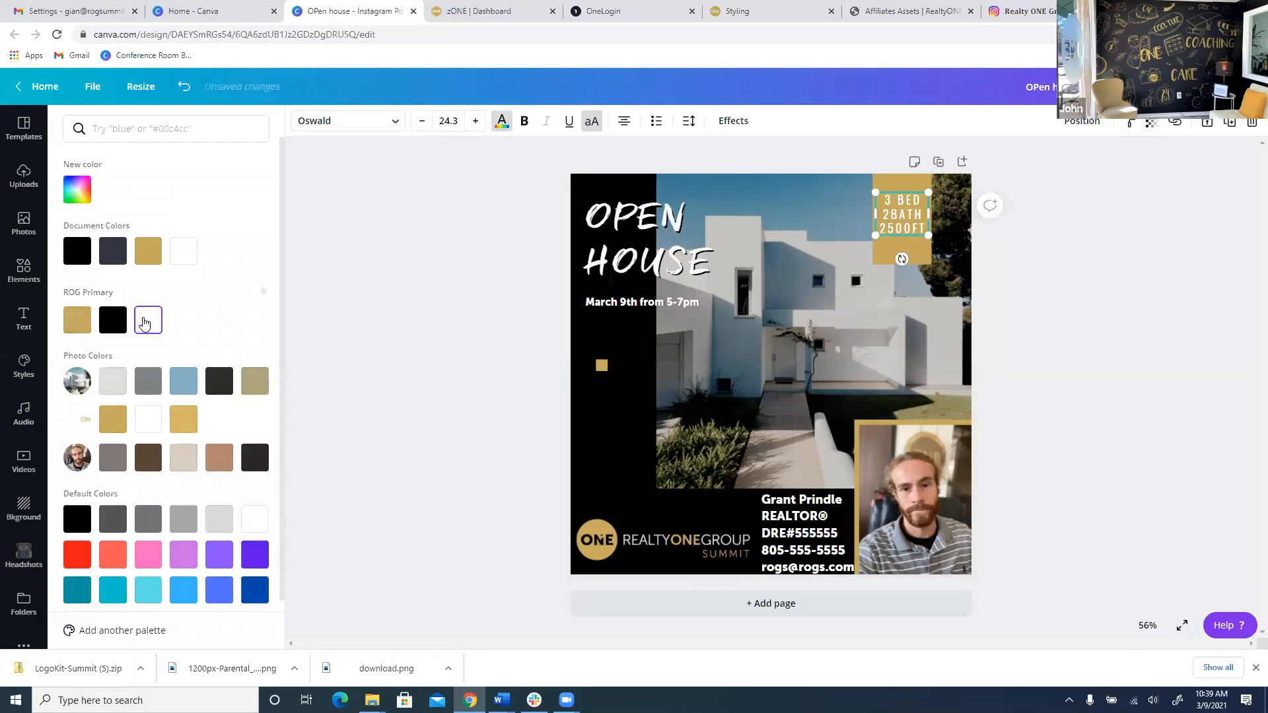
left_click(314, 119)
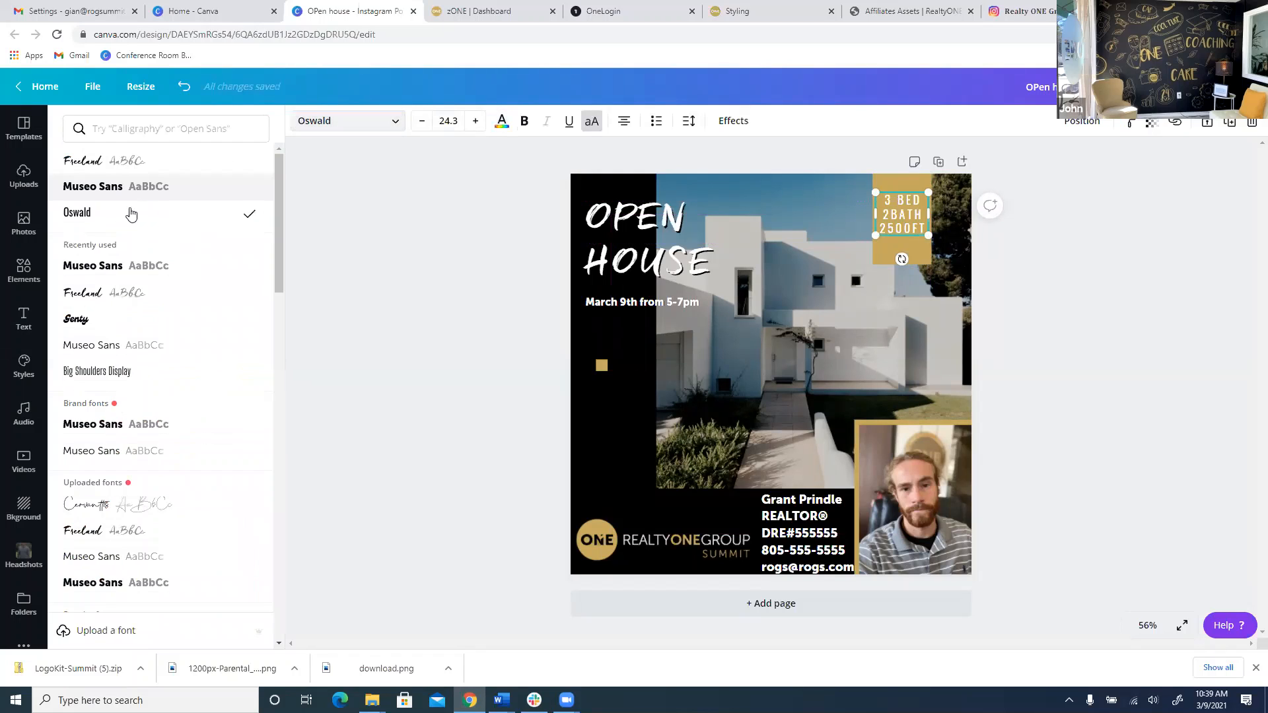
left_click(128, 193)
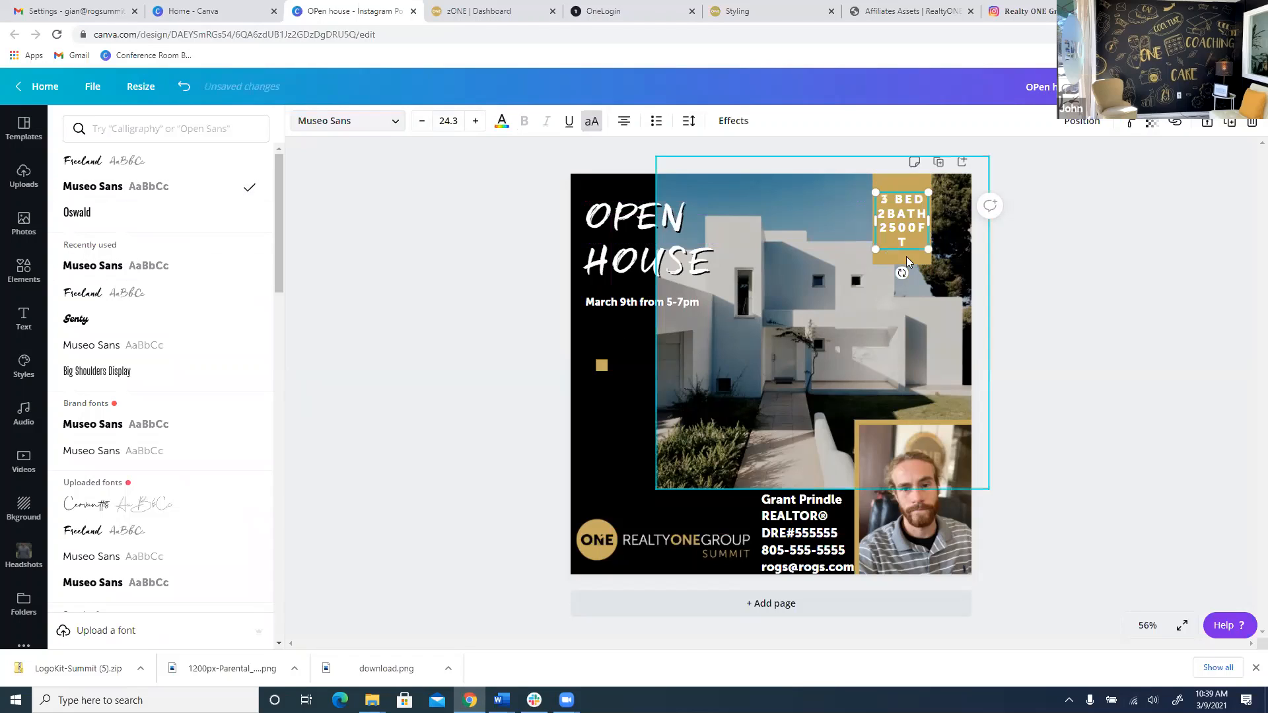
Widen the text and the gold rectangle behind it so 2500FT fits on one line.
left_click_drag(938, 219, 949, 220)
left_click(929, 232)
left_click(906, 216)
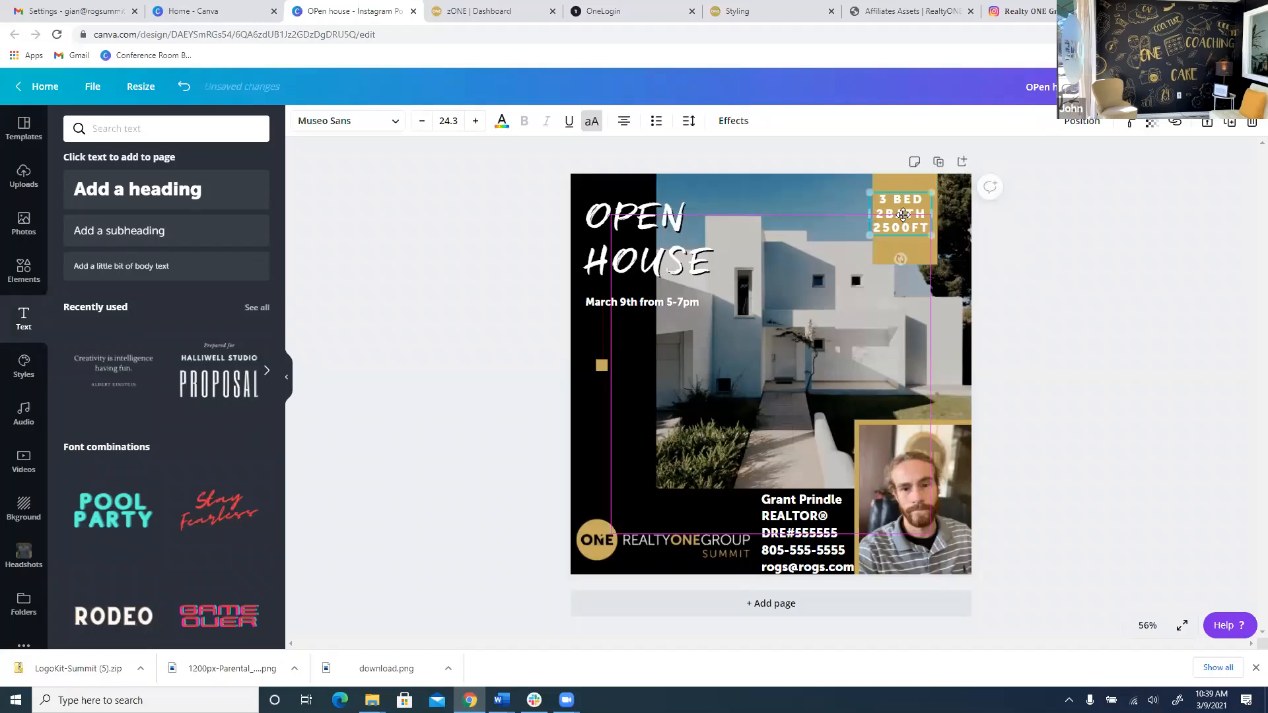
left_click(1009, 259)
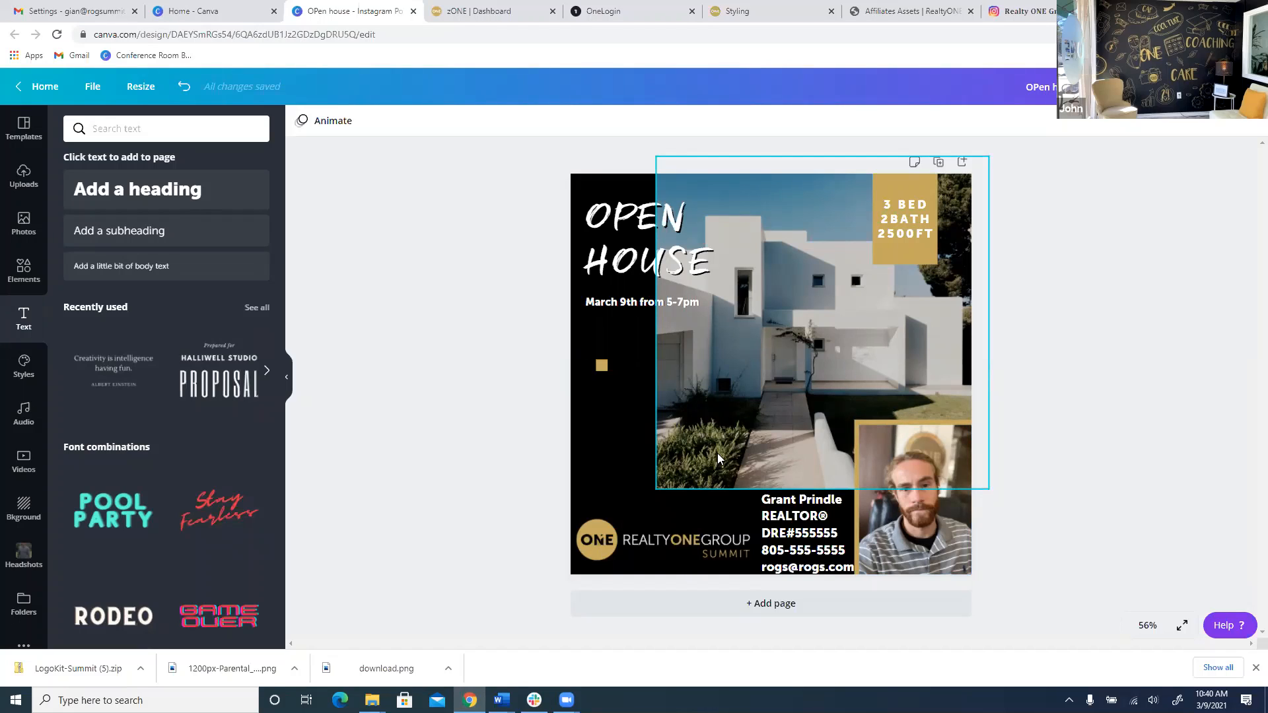
Scroll the uploaded brand images down to the gold brush strokes, then go to the Styling page.
left_click(612, 456)
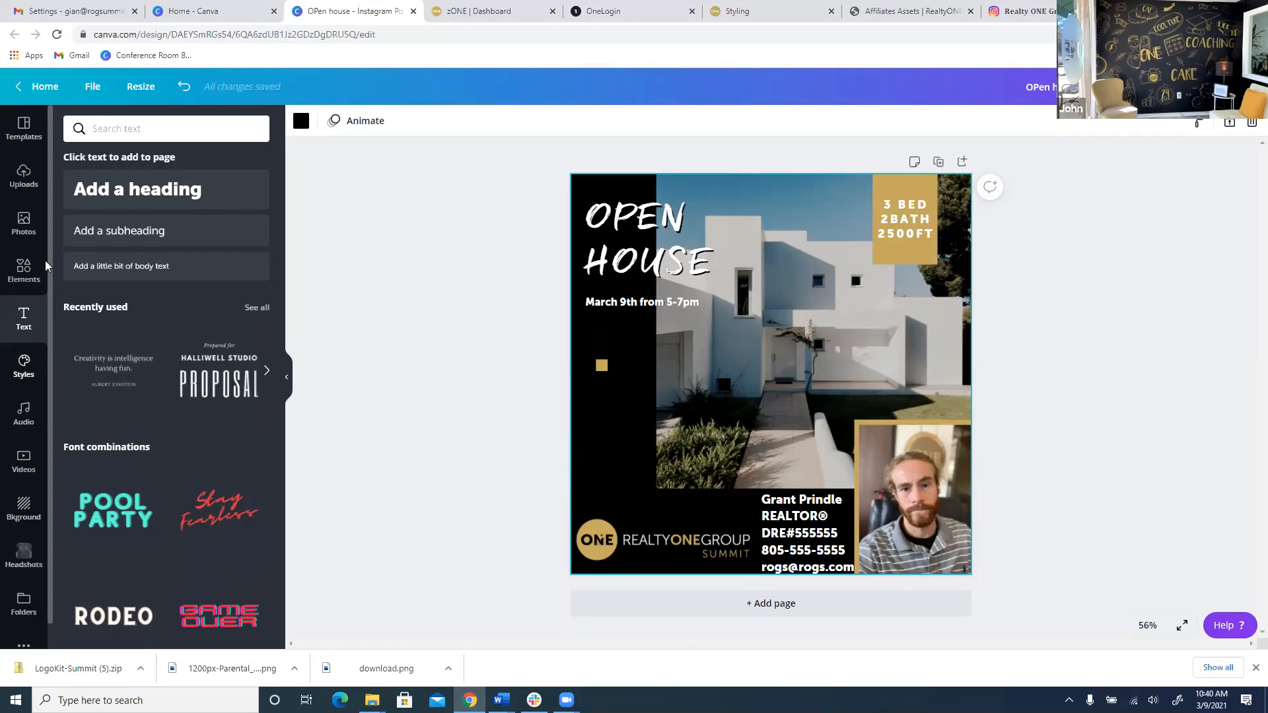
left_click(24, 177)
scroll(192, 331, "down", 15)
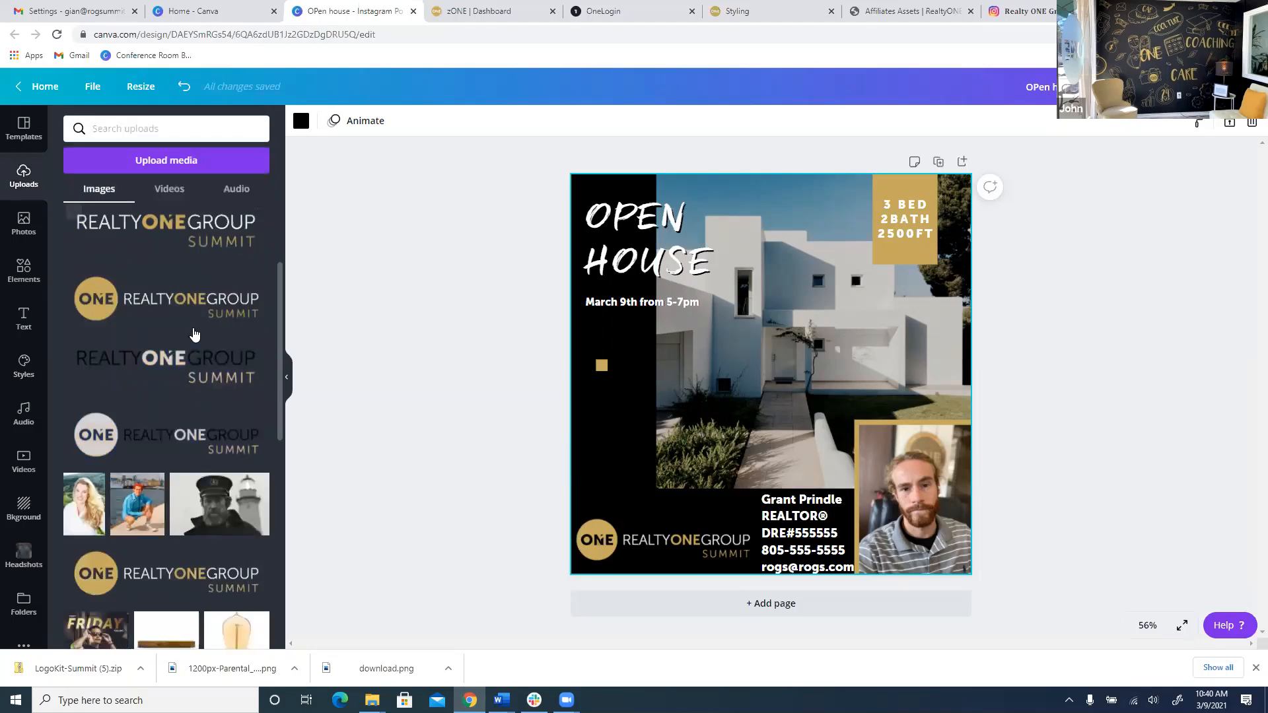
scroll(165, 375, "down", 5)
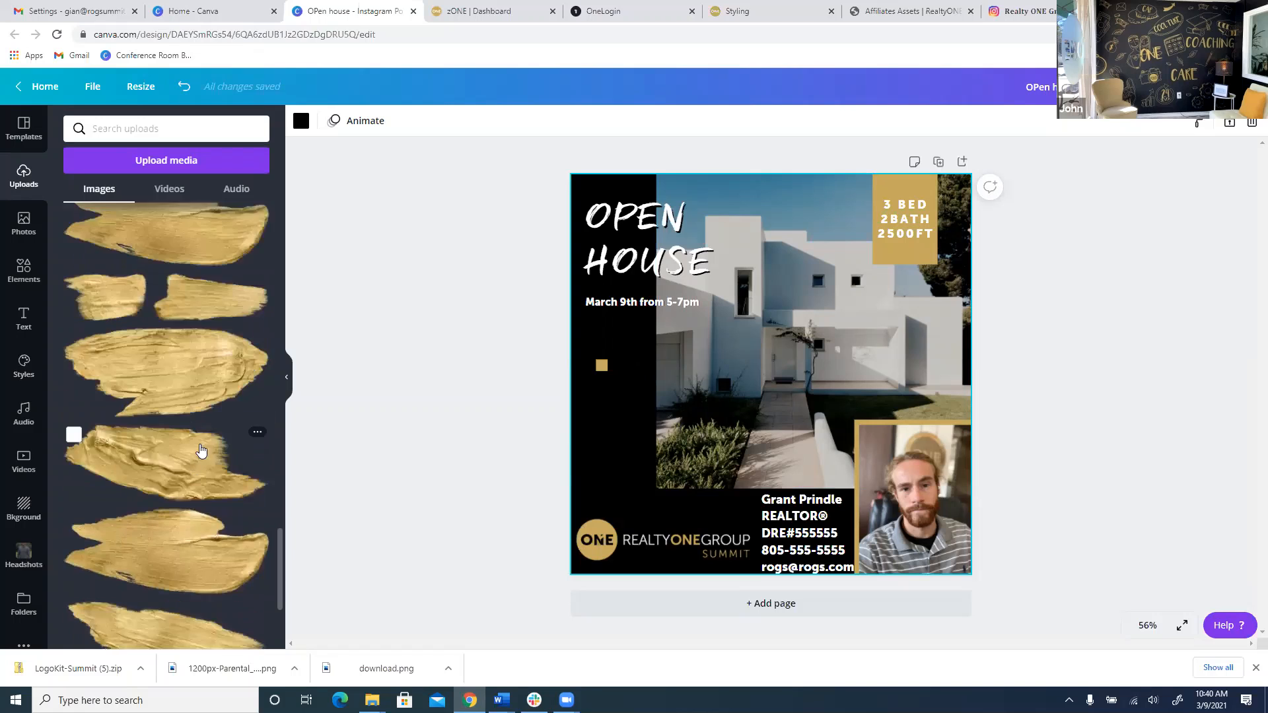
scroll(198, 456, "down", 5)
left_click(497, 11)
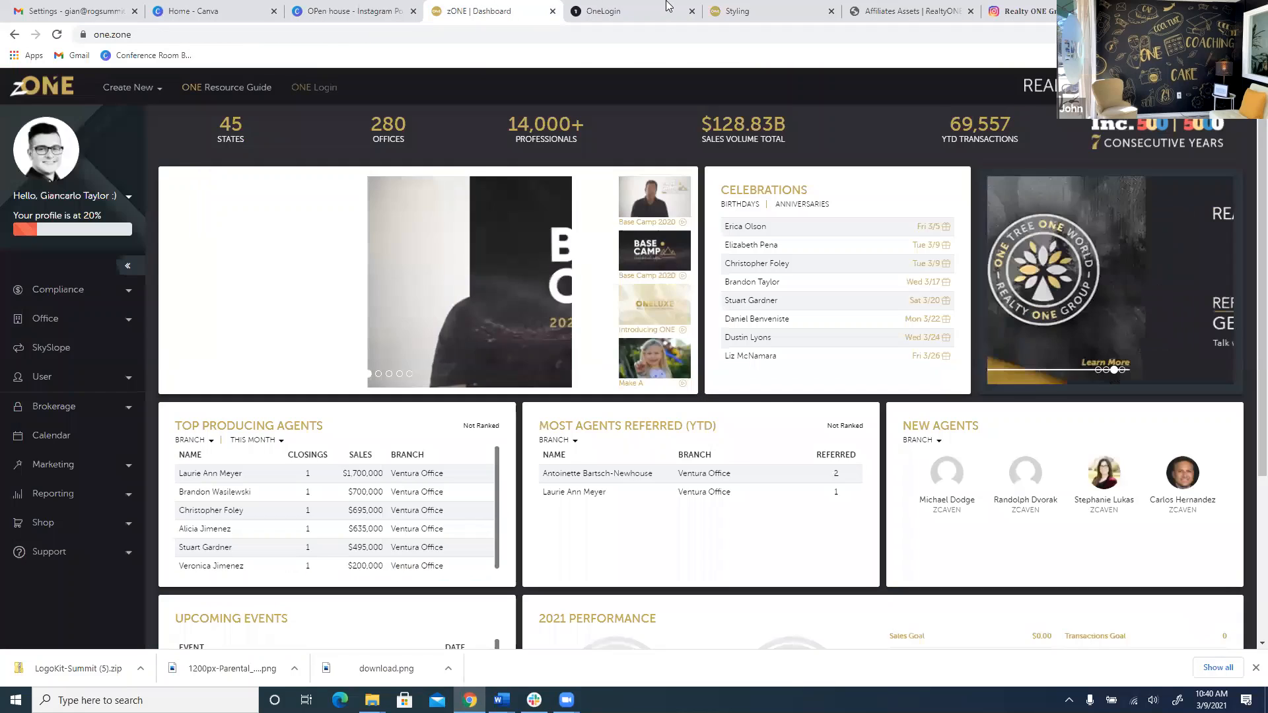
Scroll the Realty ONE Group Styling page to the Brush Strokes and Textures downloads.
left_click(600, 10)
left_click(759, 11)
scroll(587, 251, "down", 2)
scroll(594, 267, "down", 8)
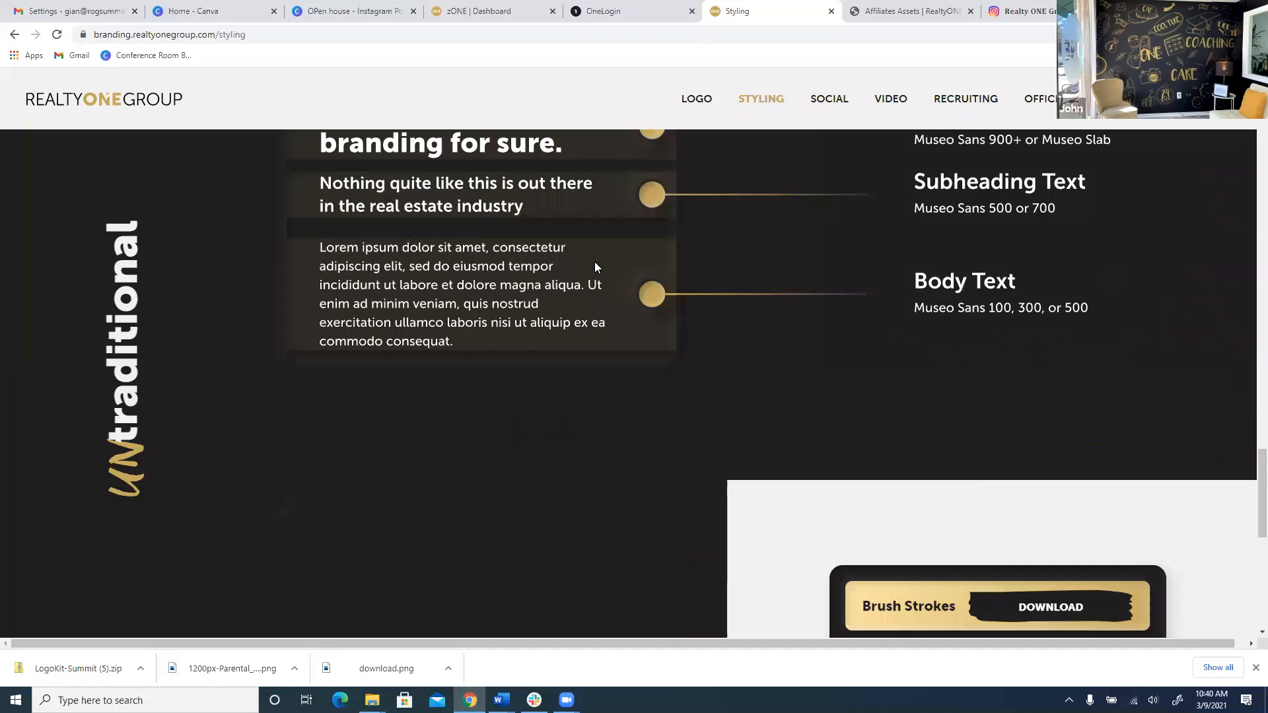
scroll(768, 405, "up", 4)
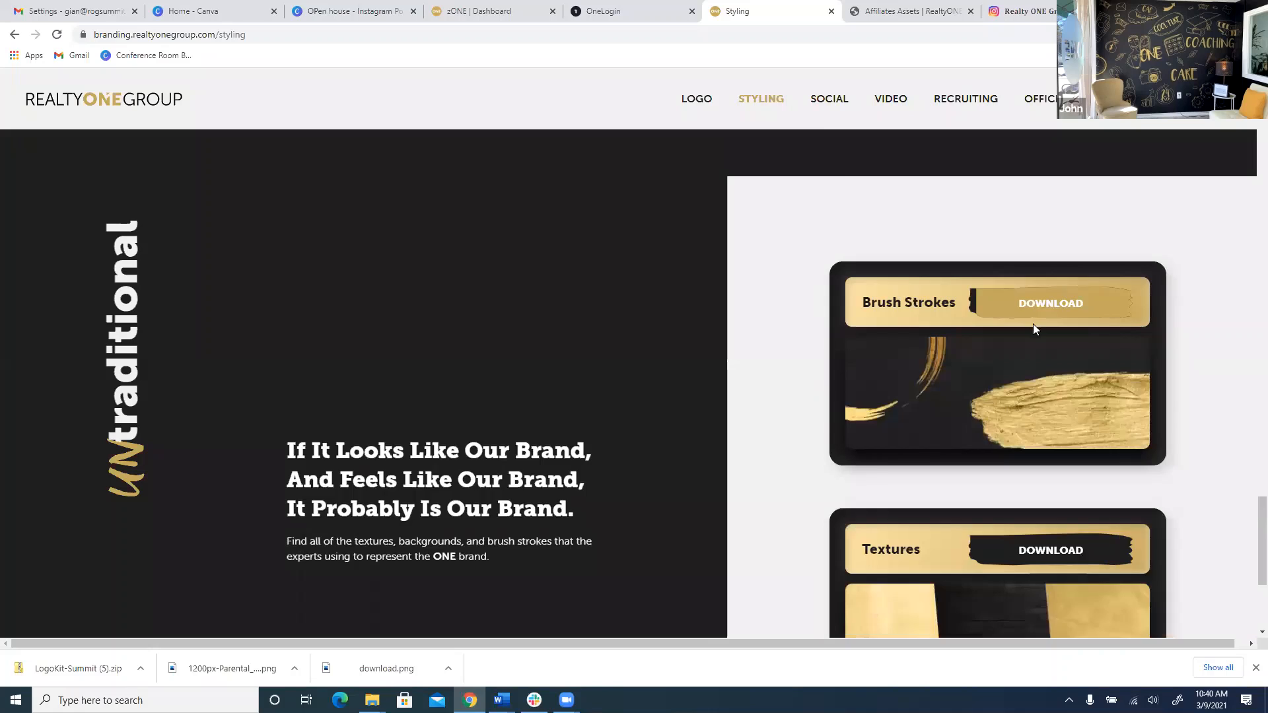
scroll(1056, 350, "down", 4)
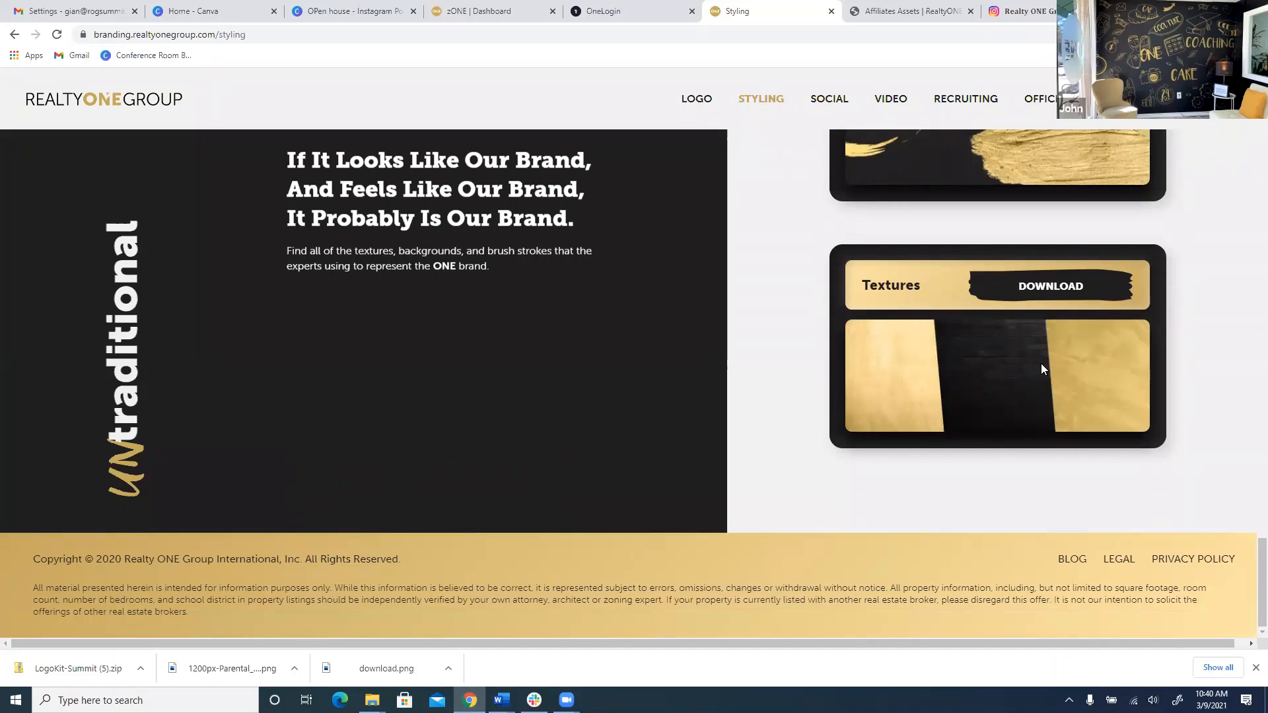
Return to the 'OPen house - Instagram' design in Canva.
left_click(360, 5)
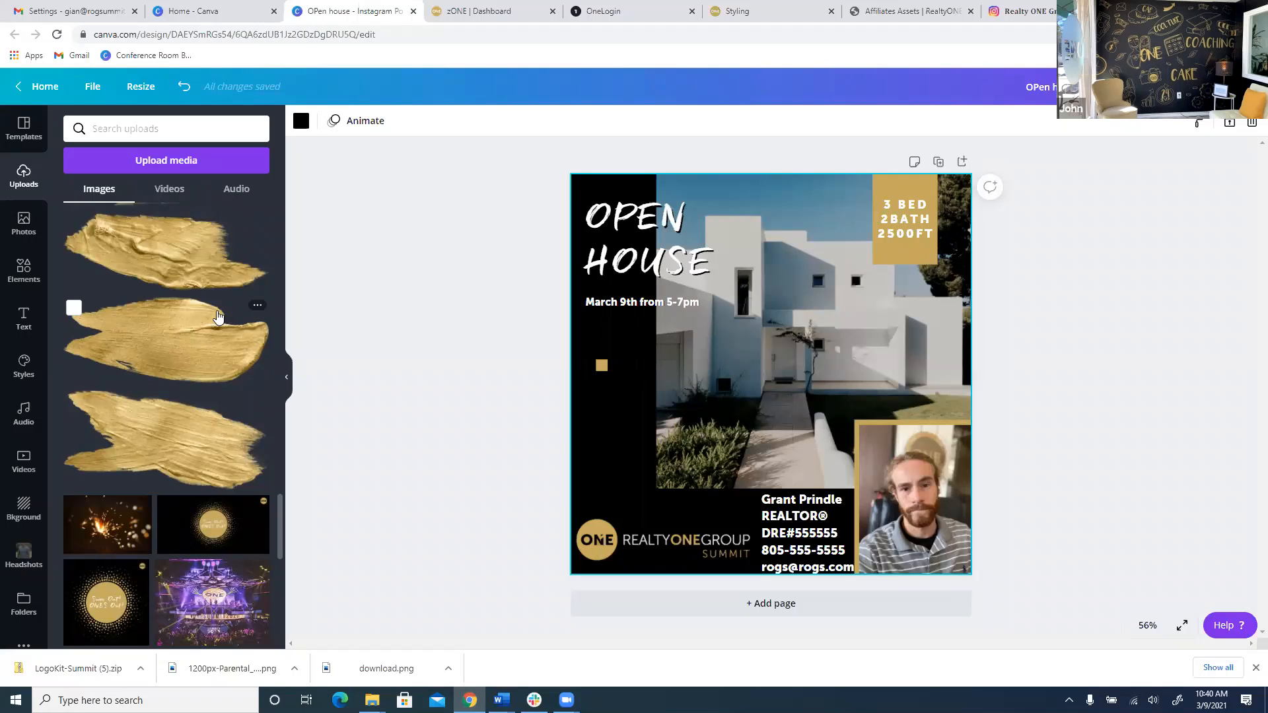
scroll(211, 330, "down", 10)
scroll(202, 341, "up", 5)
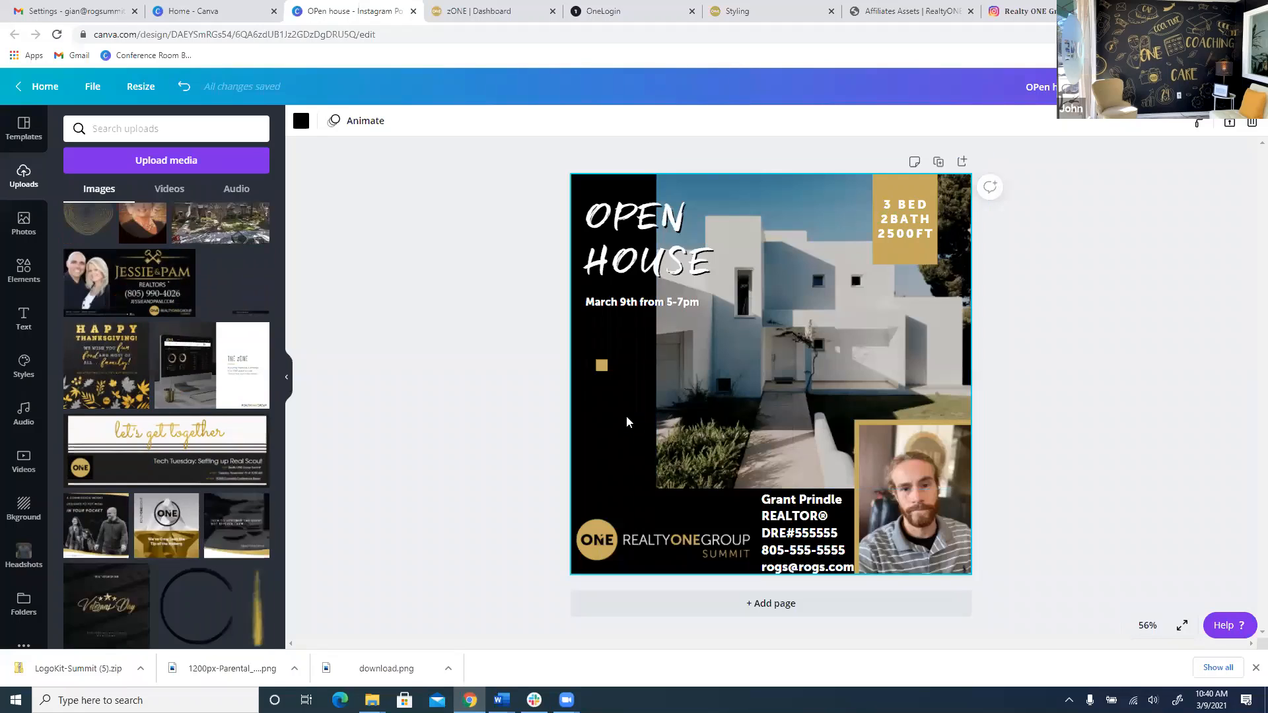
Place the dark black texture at top-left, stretch it over the whole page, and send it to back.
scroll(225, 336, "down", 5)
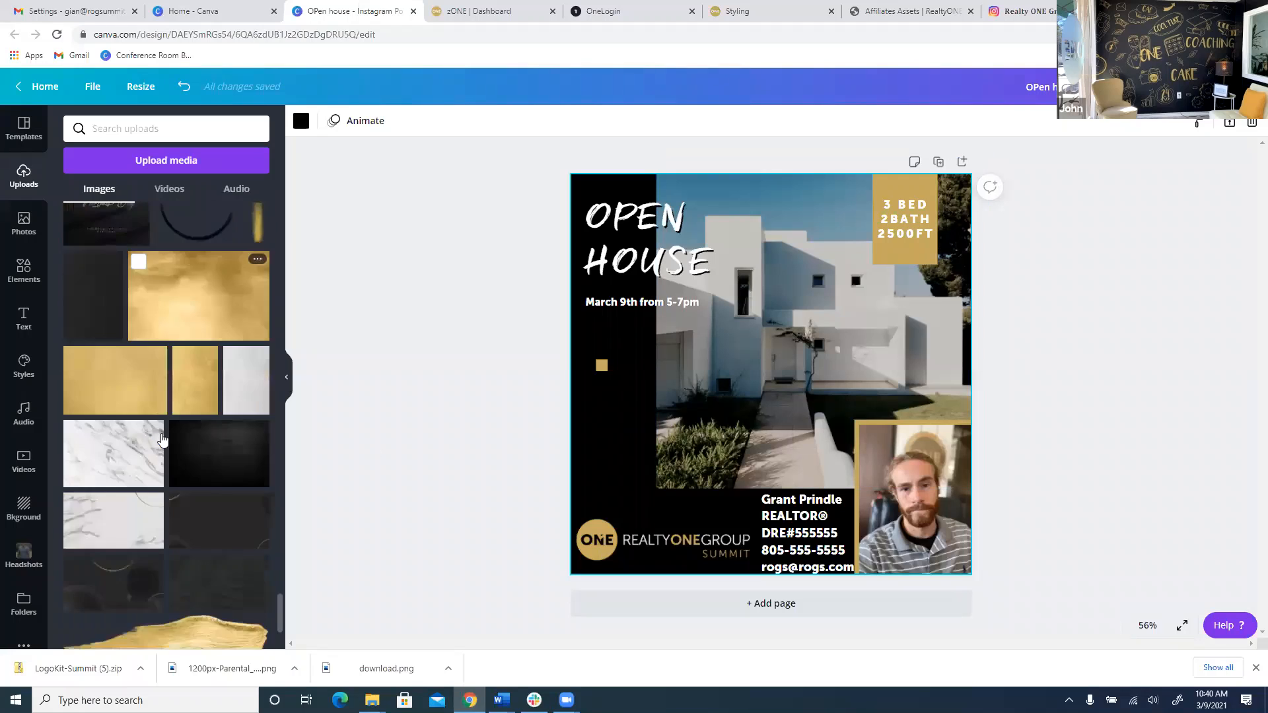
left_click(223, 336)
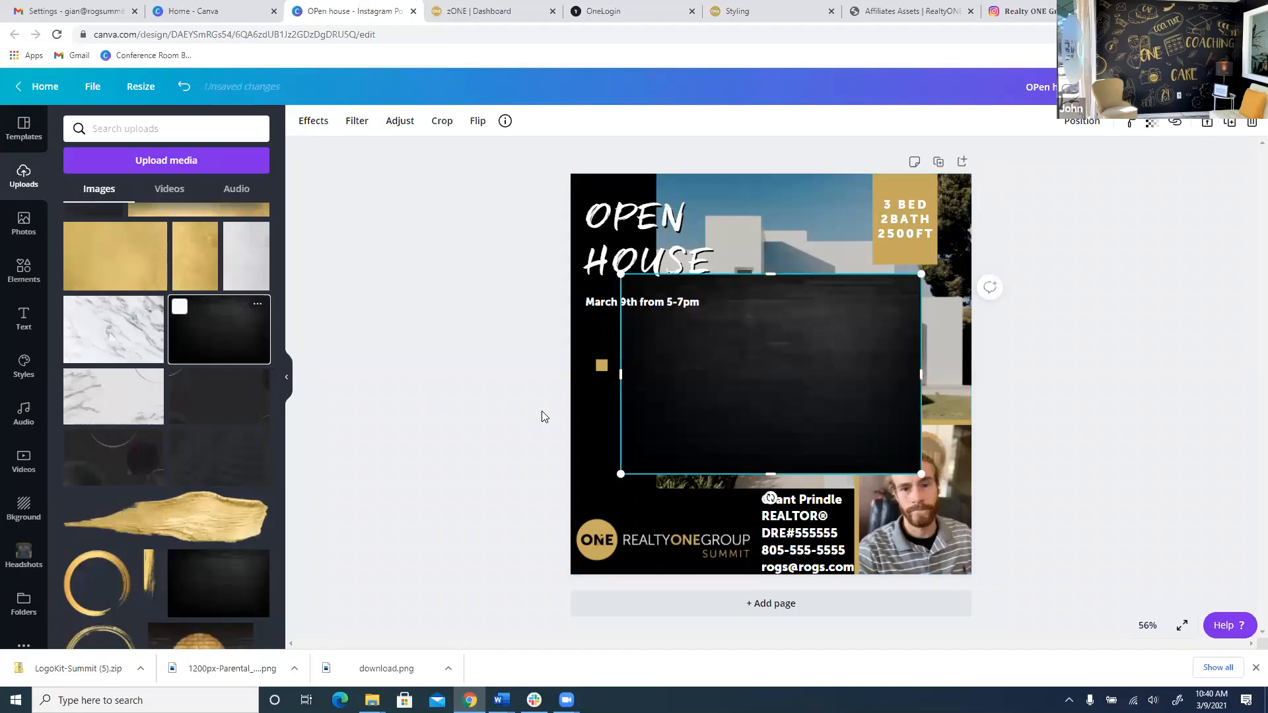
left_click_drag(843, 417, 789, 314)
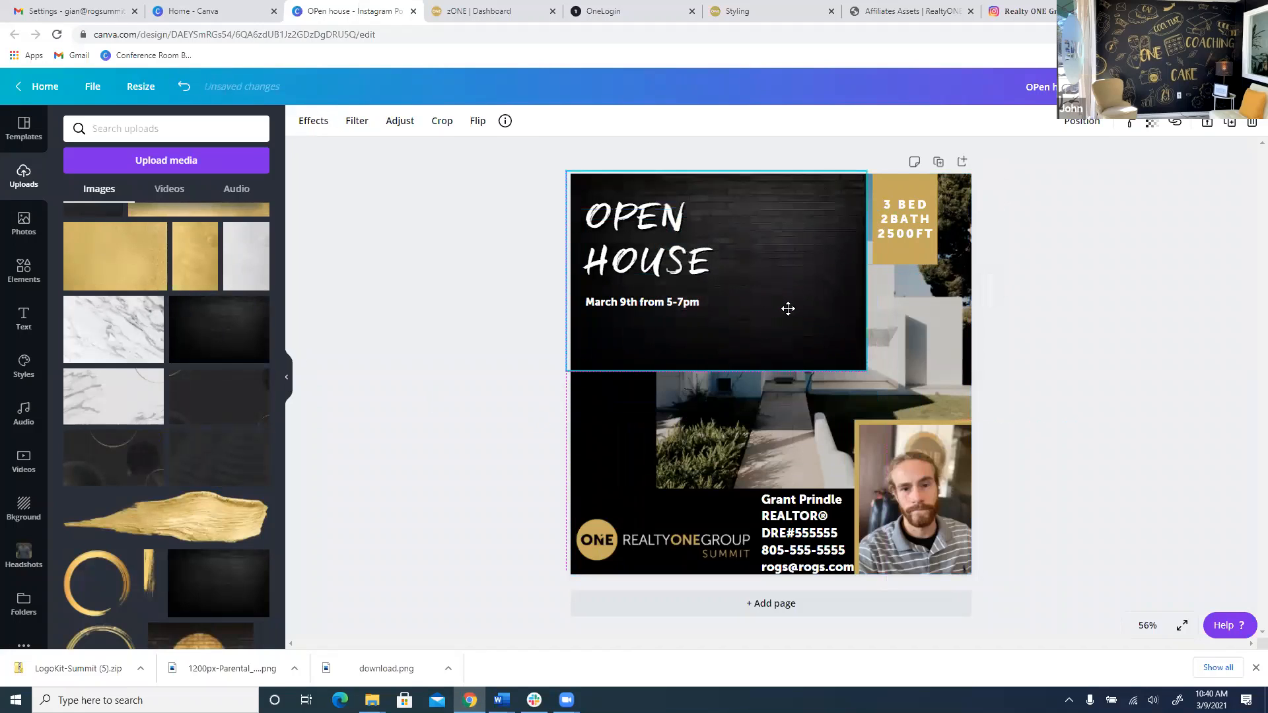
left_click_drag(866, 371, 1165, 585)
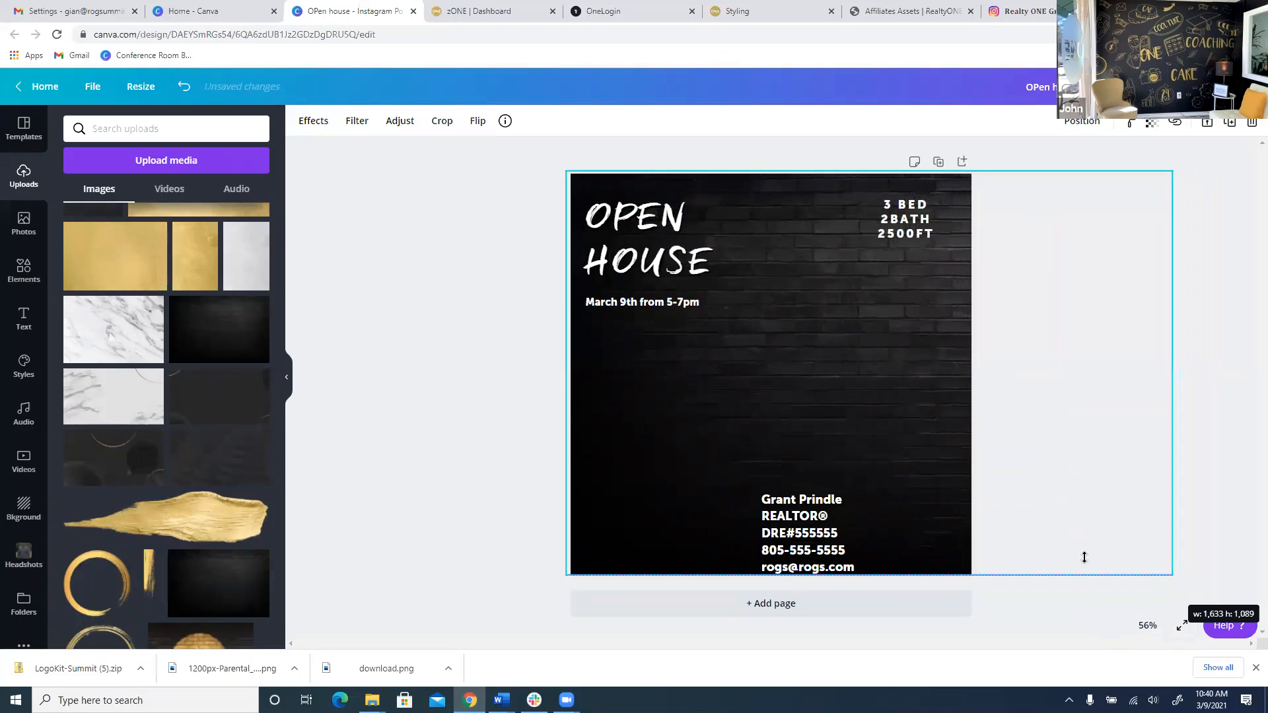
left_click(1081, 124)
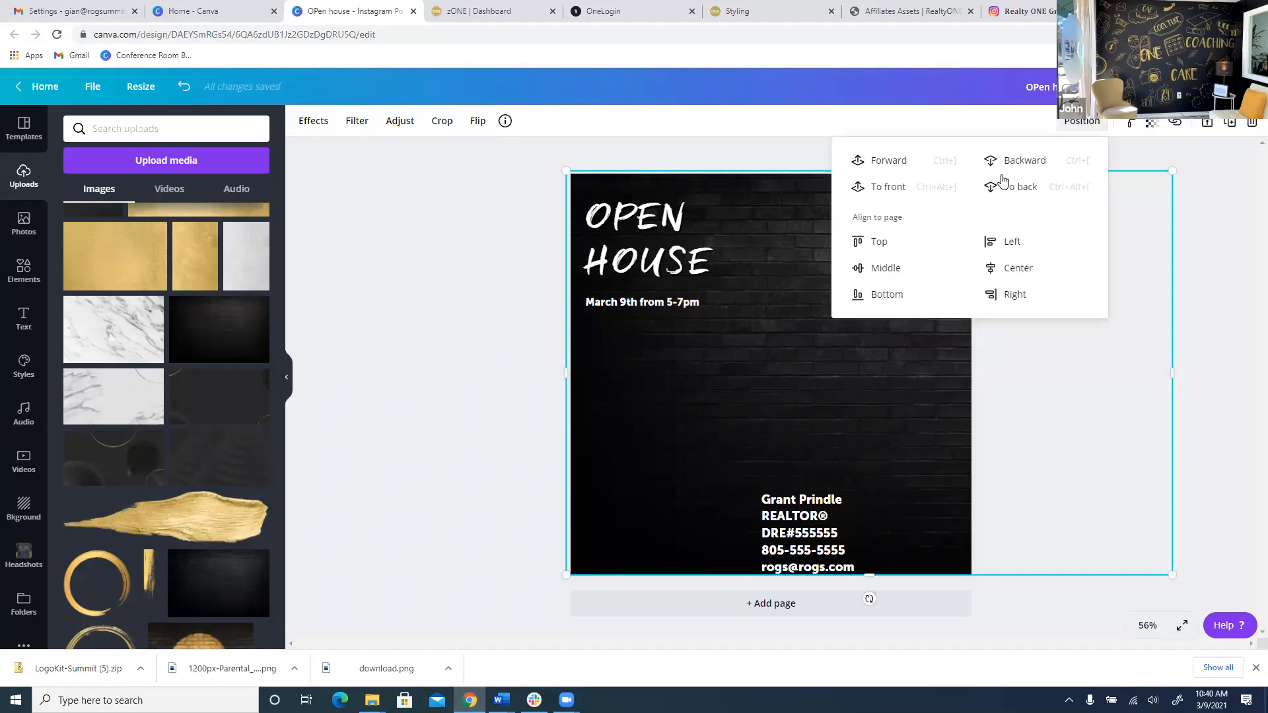
left_click(1018, 191)
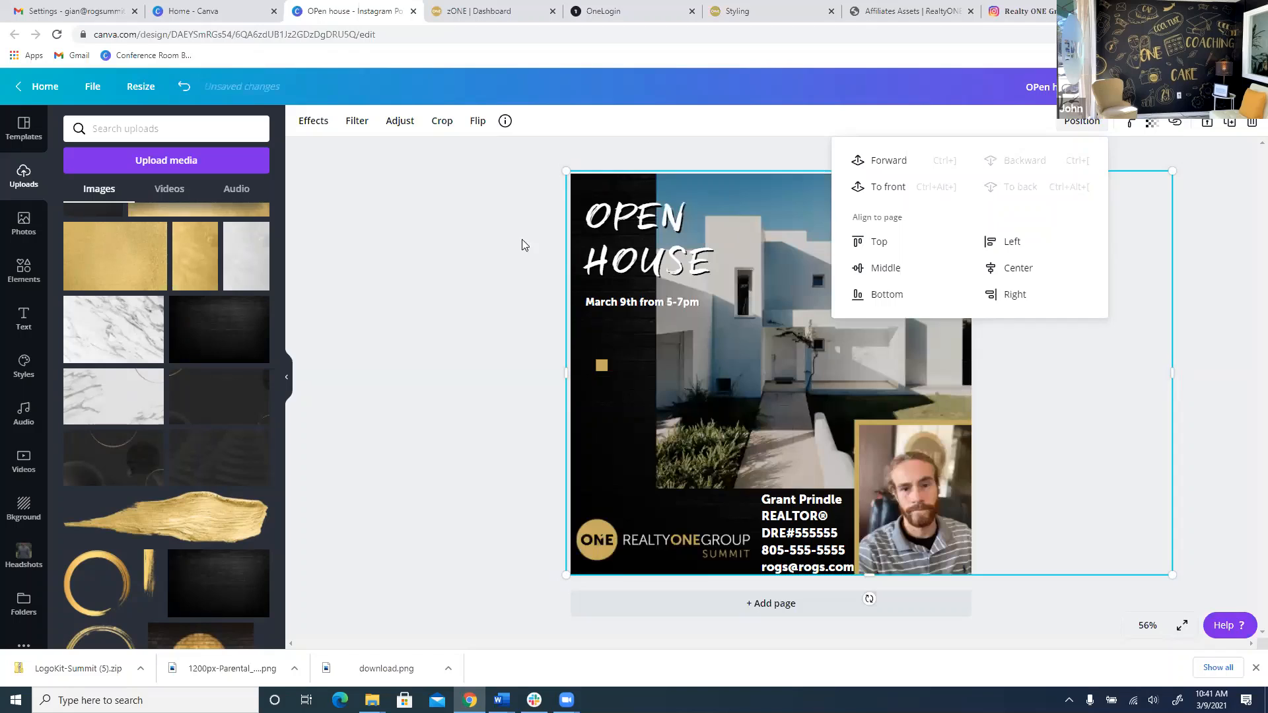
left_click(496, 239)
left_click(496, 239)
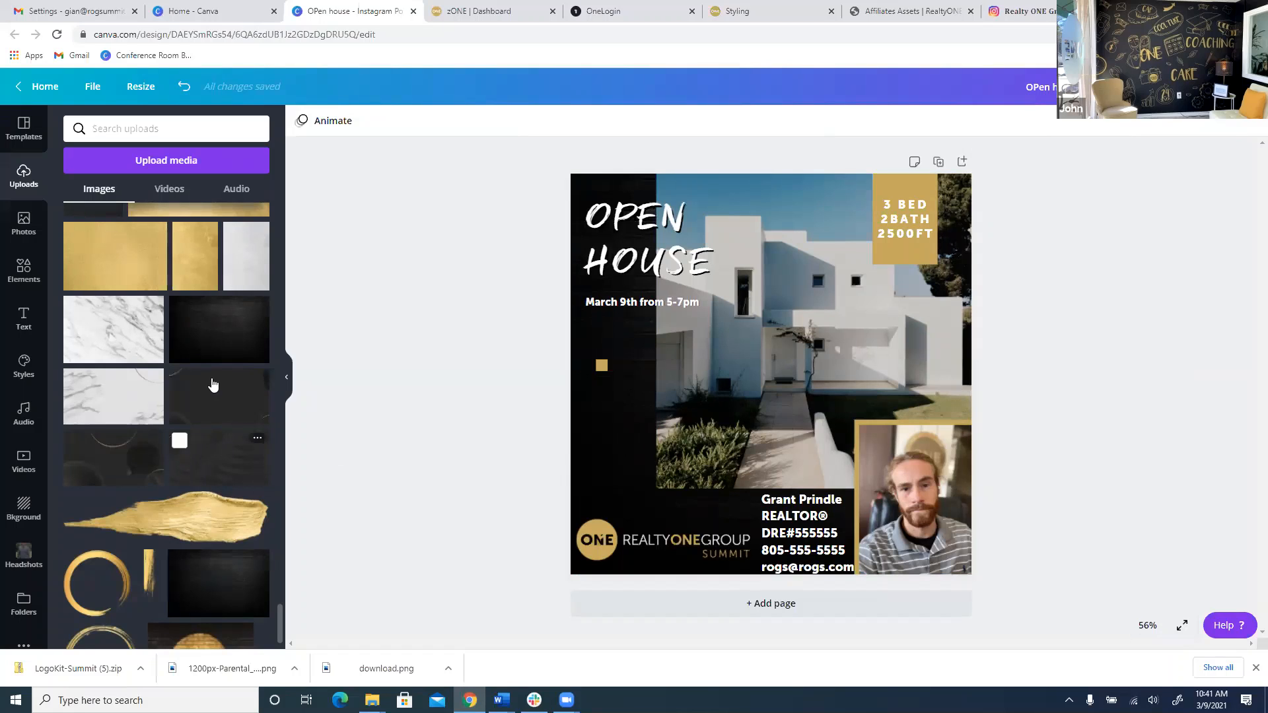
Add the gold texture from Uploads and size it to fill the bed/bath box.
scroll(213, 385, "up", 3)
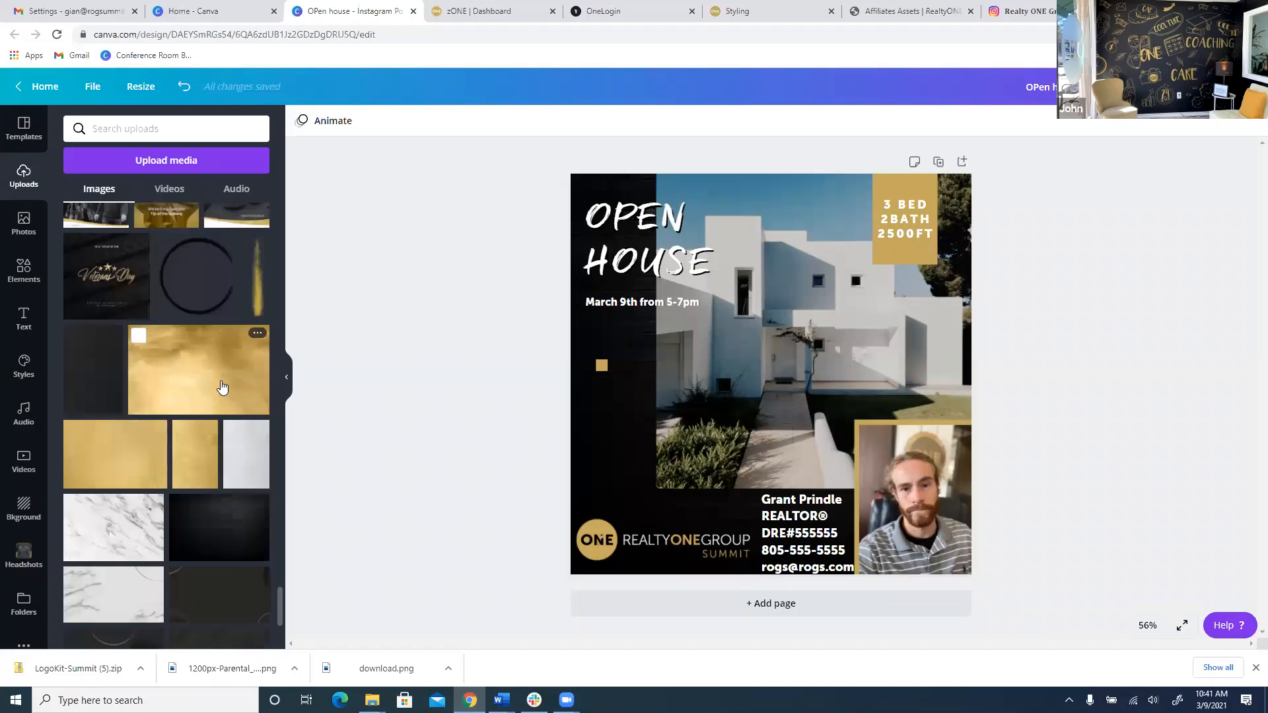
left_click(185, 366)
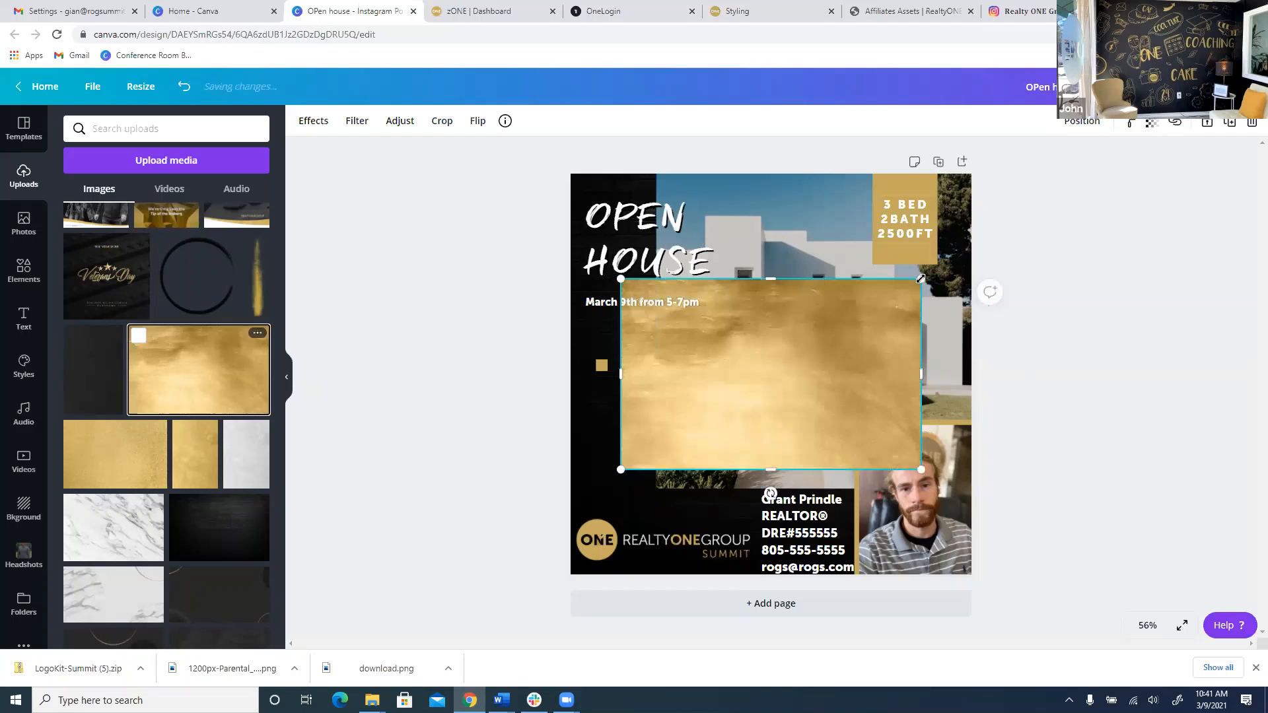
left_click_drag(792, 332, 904, 219)
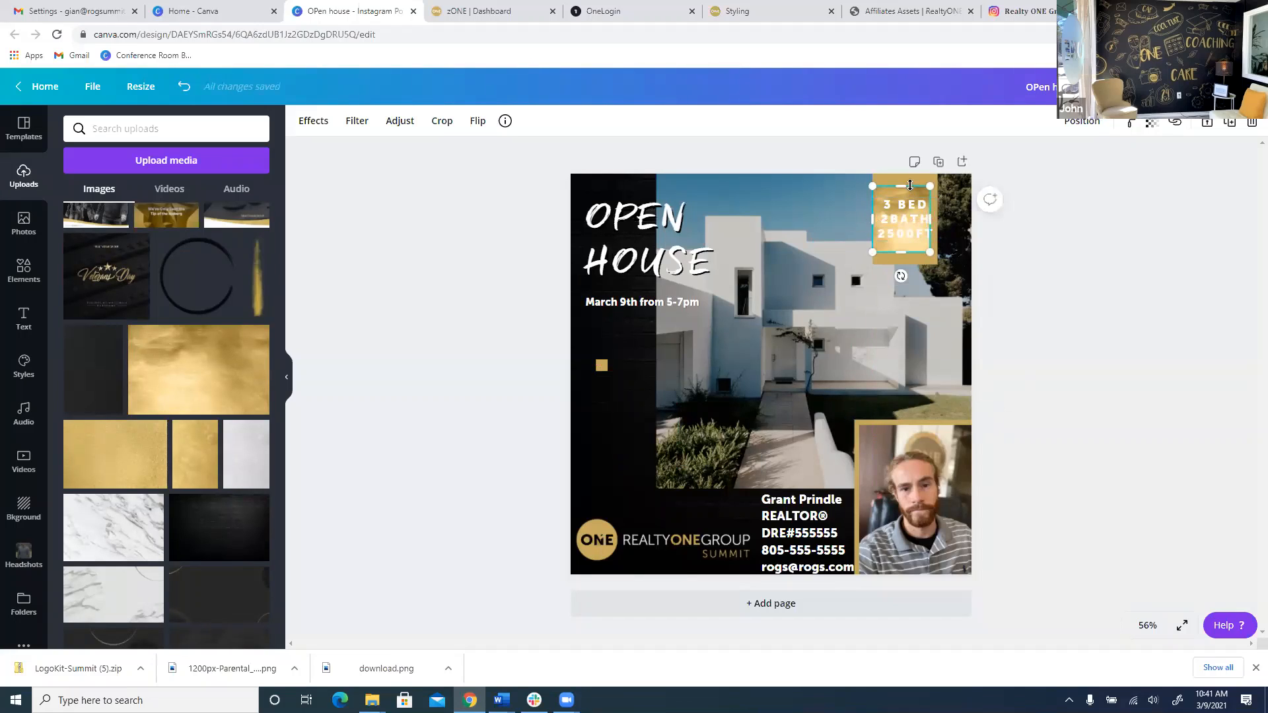
left_click_drag(910, 186, 912, 178)
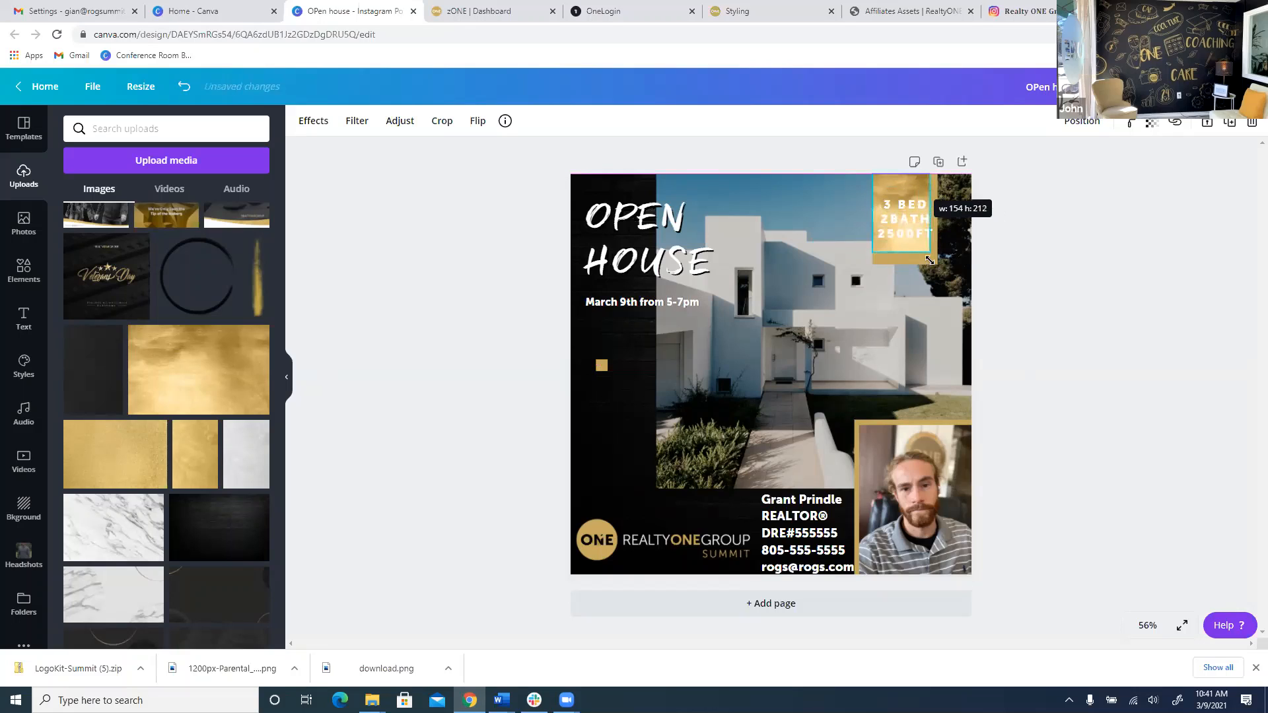
left_click_drag(930, 253, 939, 265)
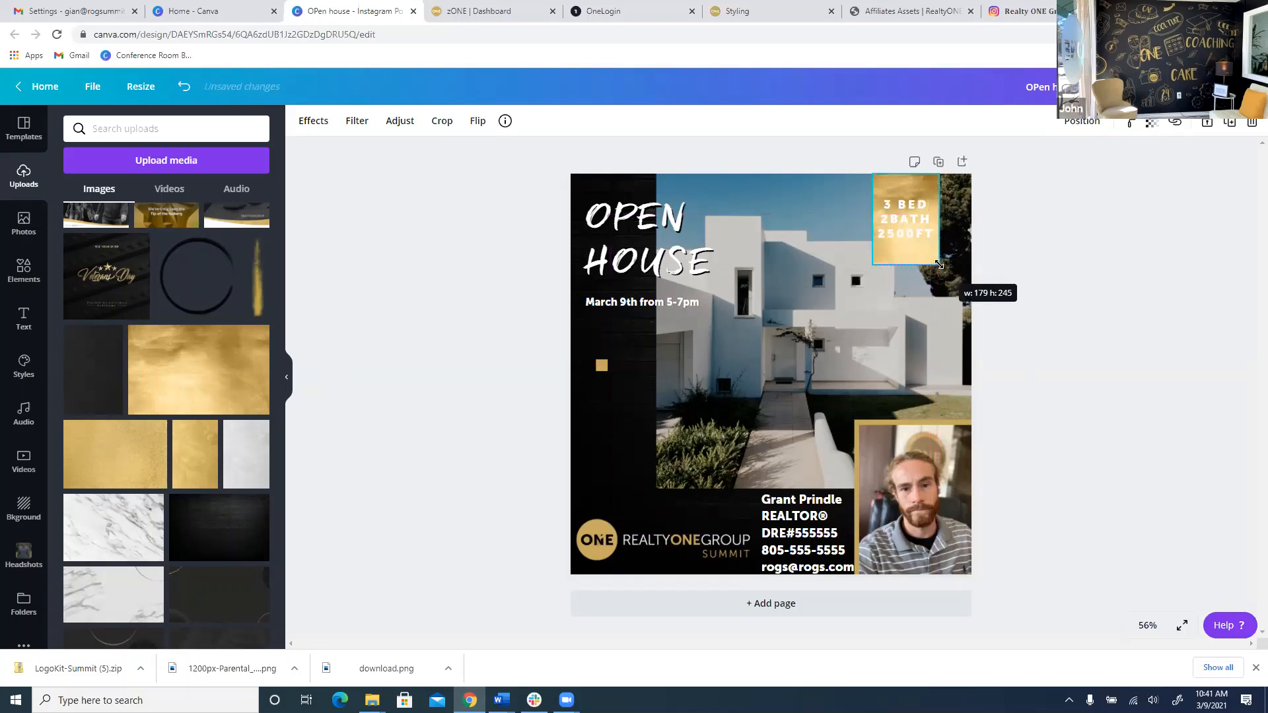
Make the 3 BED 2BATH 2500FT text black, then add a second gold texture.
left_click(918, 234)
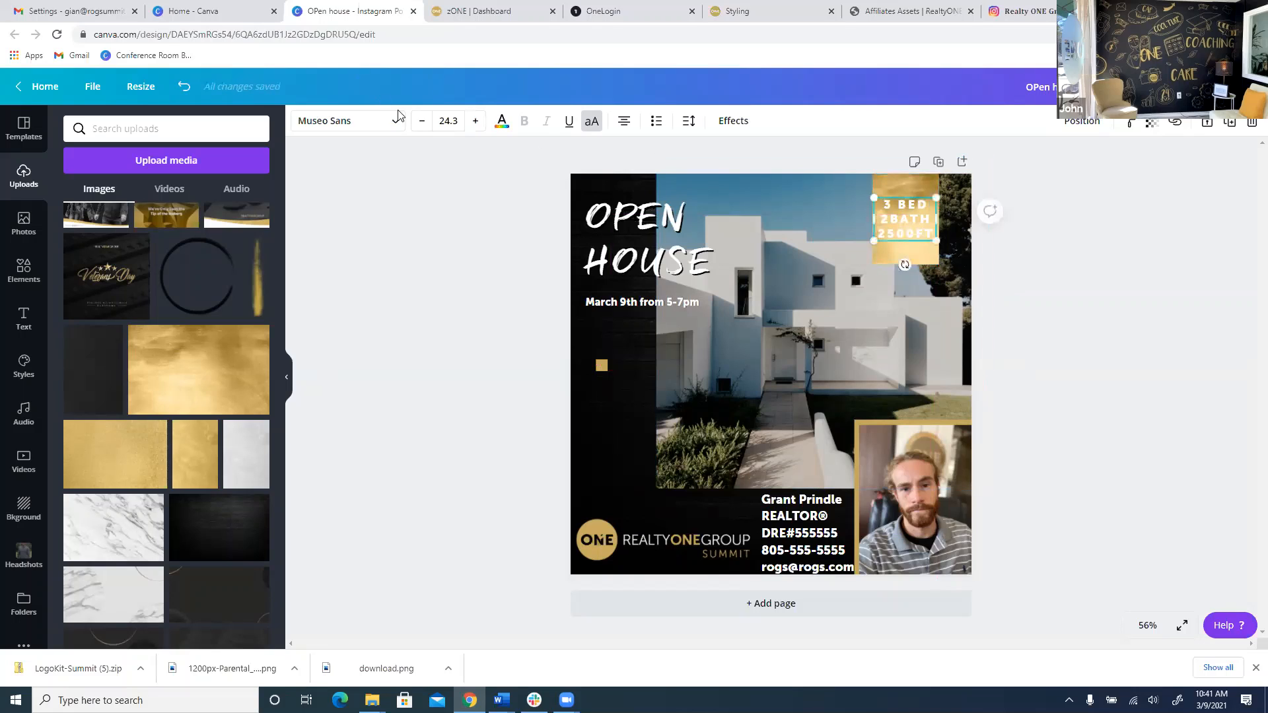
left_click(502, 121)
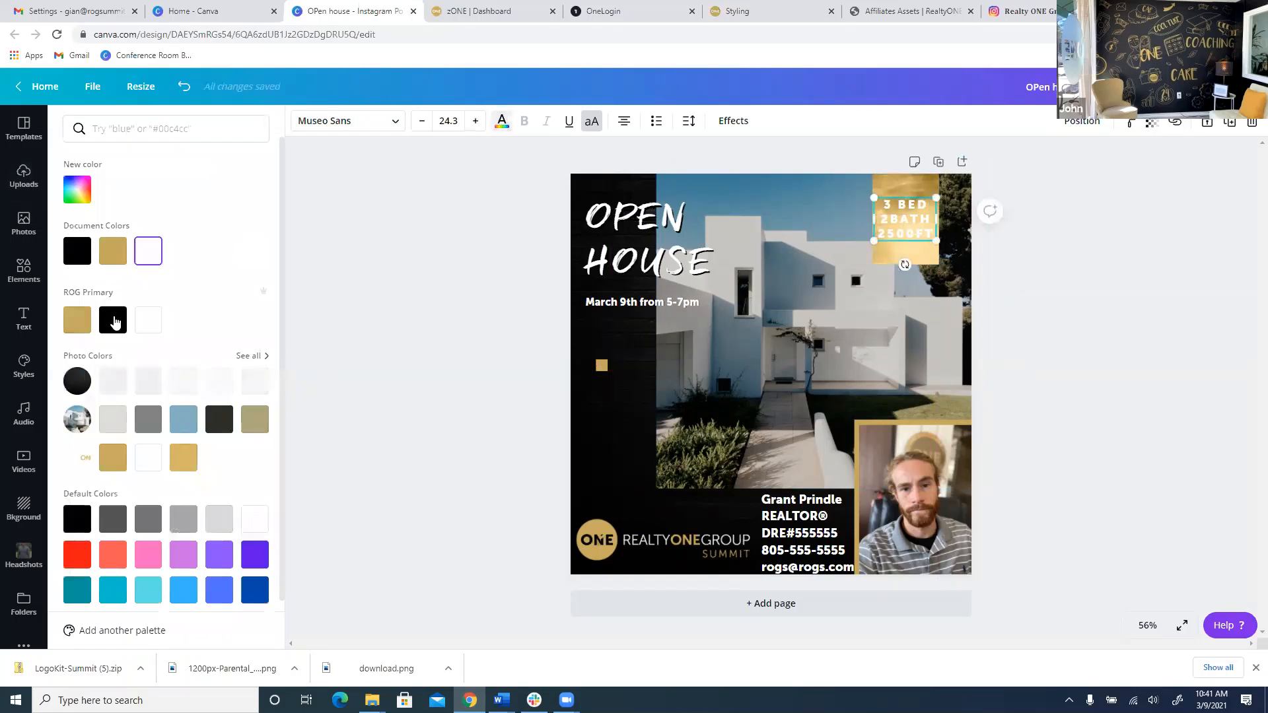
left_click(115, 322)
key("Escape")
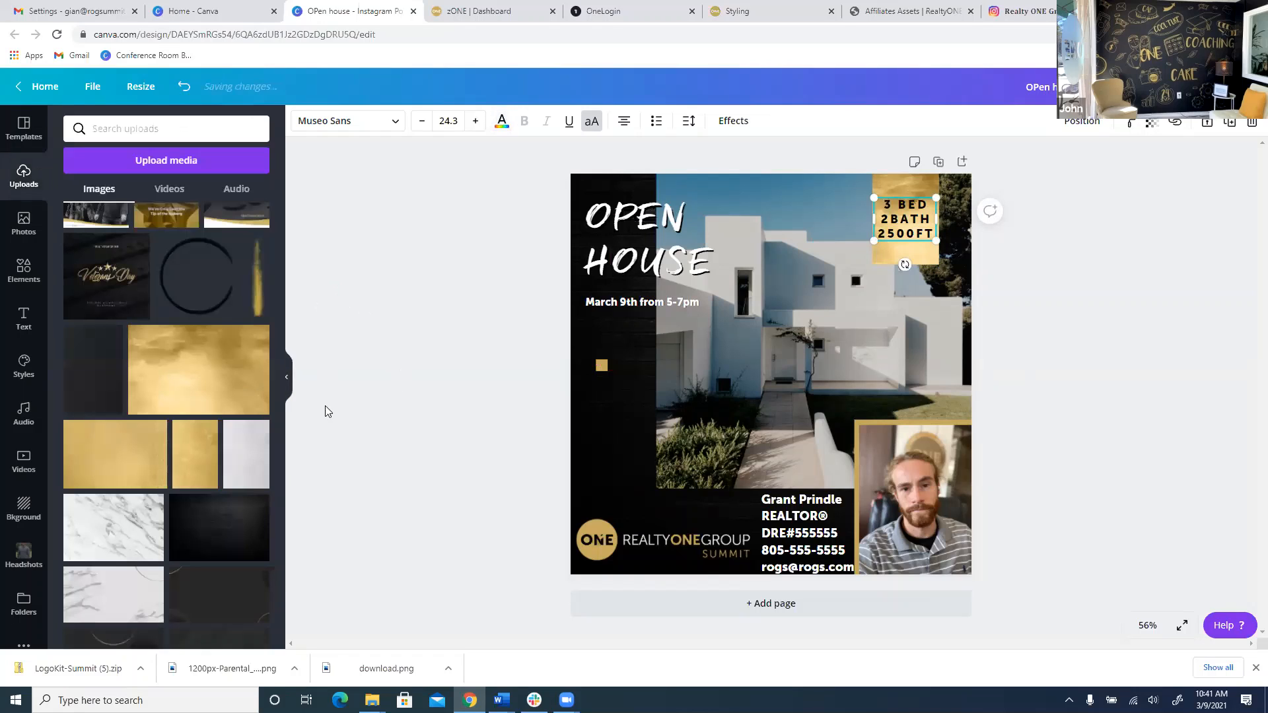
left_click(226, 396)
Place the gold texture over the agent's headshot and move it backward behind the photo.
left_click_drag(776, 391, 931, 483)
left_click_drag(1001, 506, 1100, 575)
left_click(1080, 123)
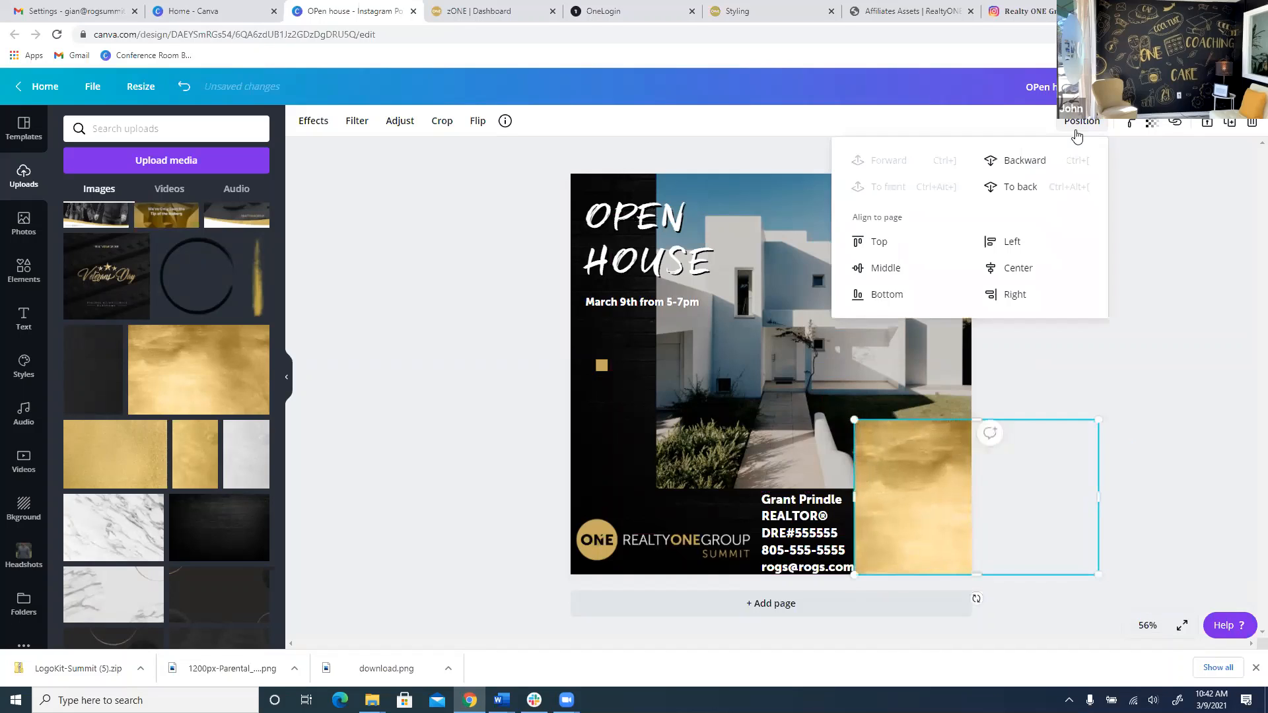
left_click(1016, 160)
left_click(428, 322)
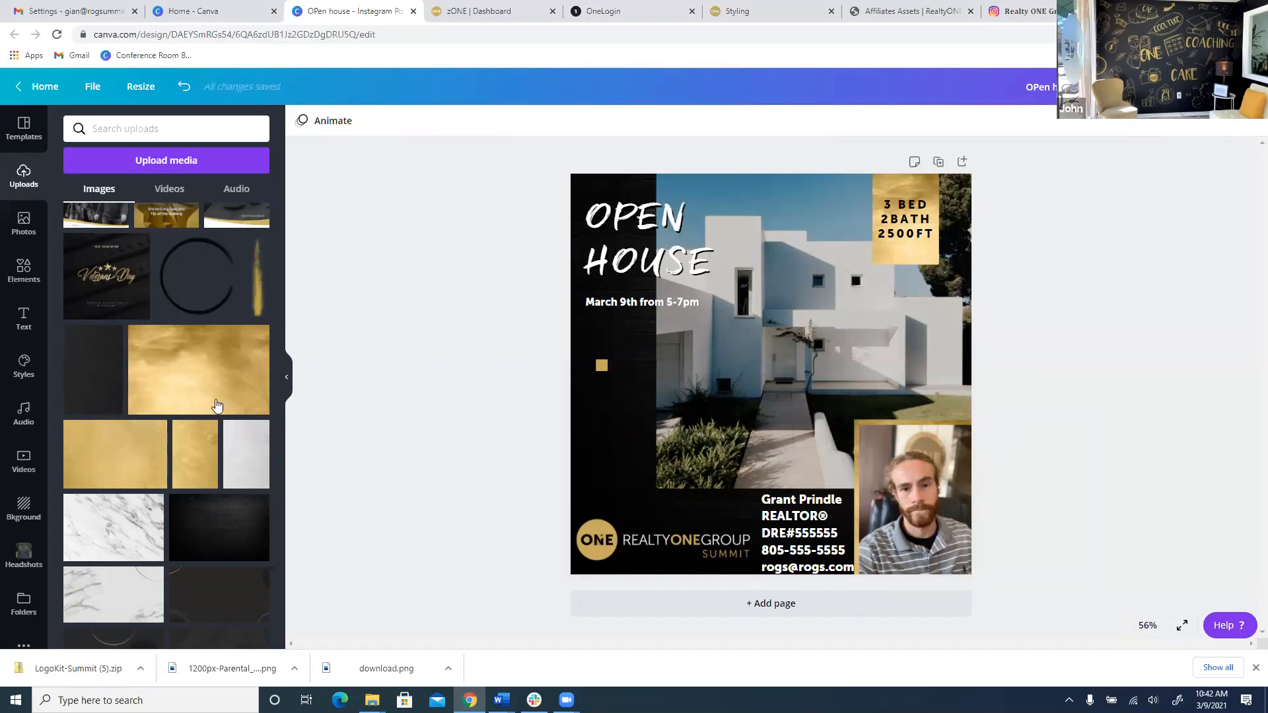
scroll(212, 422, "down", 1)
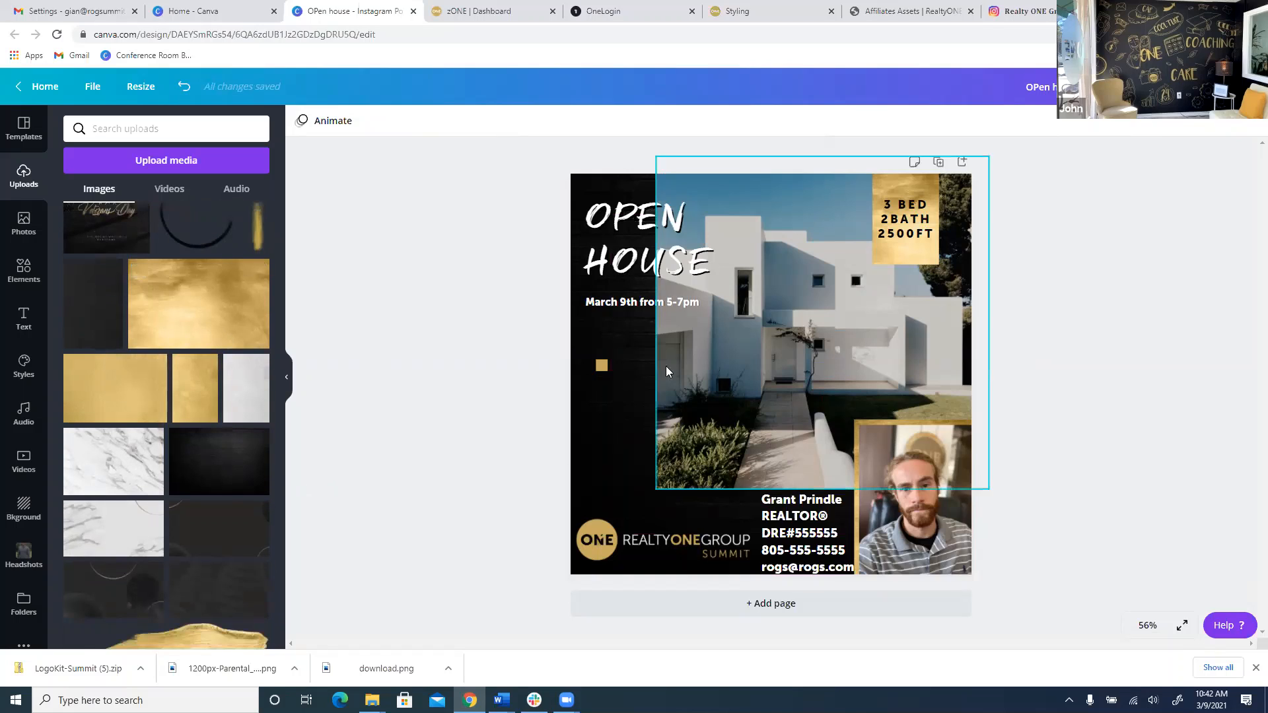
scroll(164, 457, "down", 3)
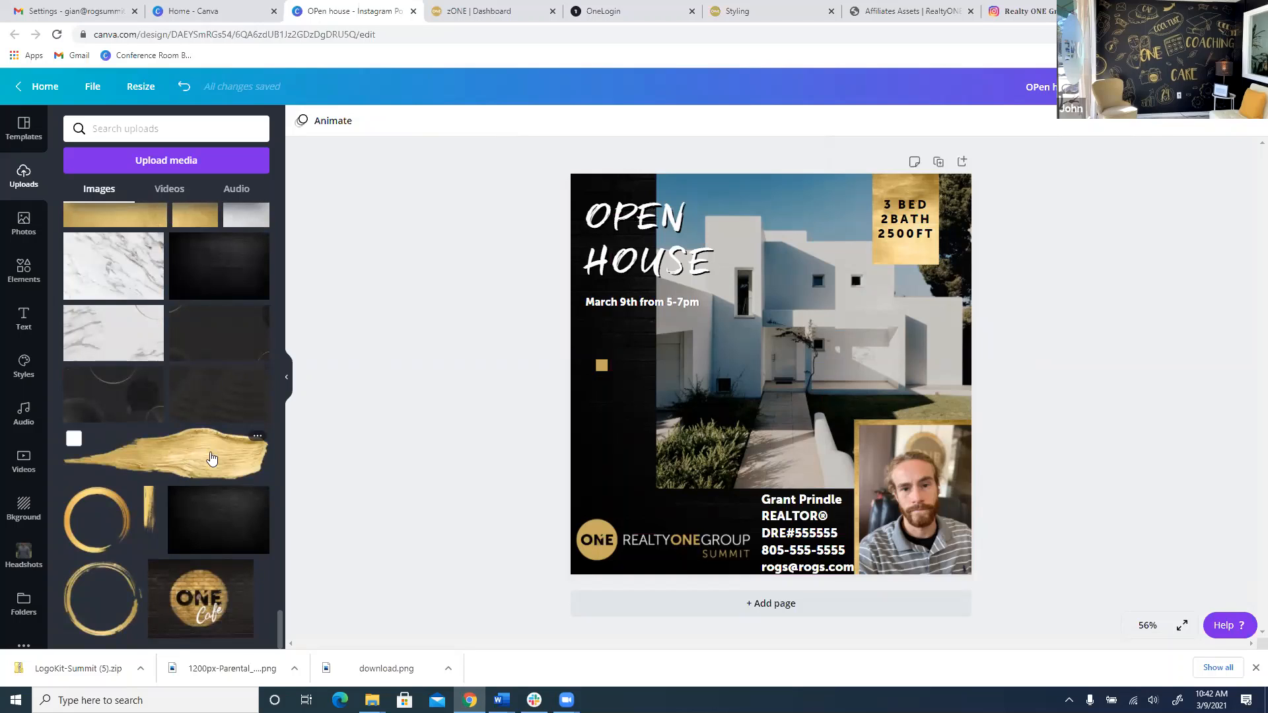
Lay the gold brush stroke along the top edge and nudge the RealtyONEGroup logo up.
left_click(211, 456)
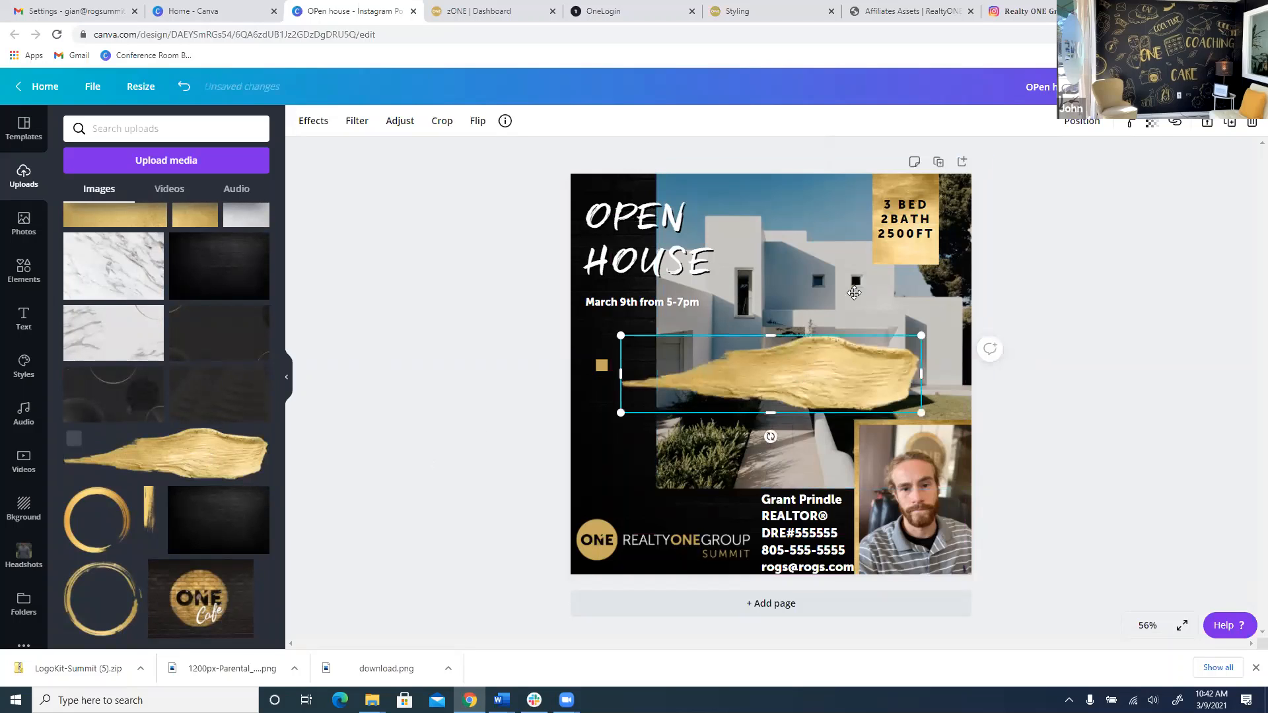
mouse_move(819, 362)
left_mouse_down()
mouse_move(925, 163)
mouse_move(880, 256)
mouse_move(660, 373)
mouse_move(828, 361)
left_mouse_up()
mouse_move(710, 439)
left_mouse_down()
mouse_move(683, 528)
mouse_move(702, 517)
mouse_move(615, 585)
mouse_move(958, 116)
mouse_move(937, 164)
mouse_move(921, 162)
left_mouse_up()
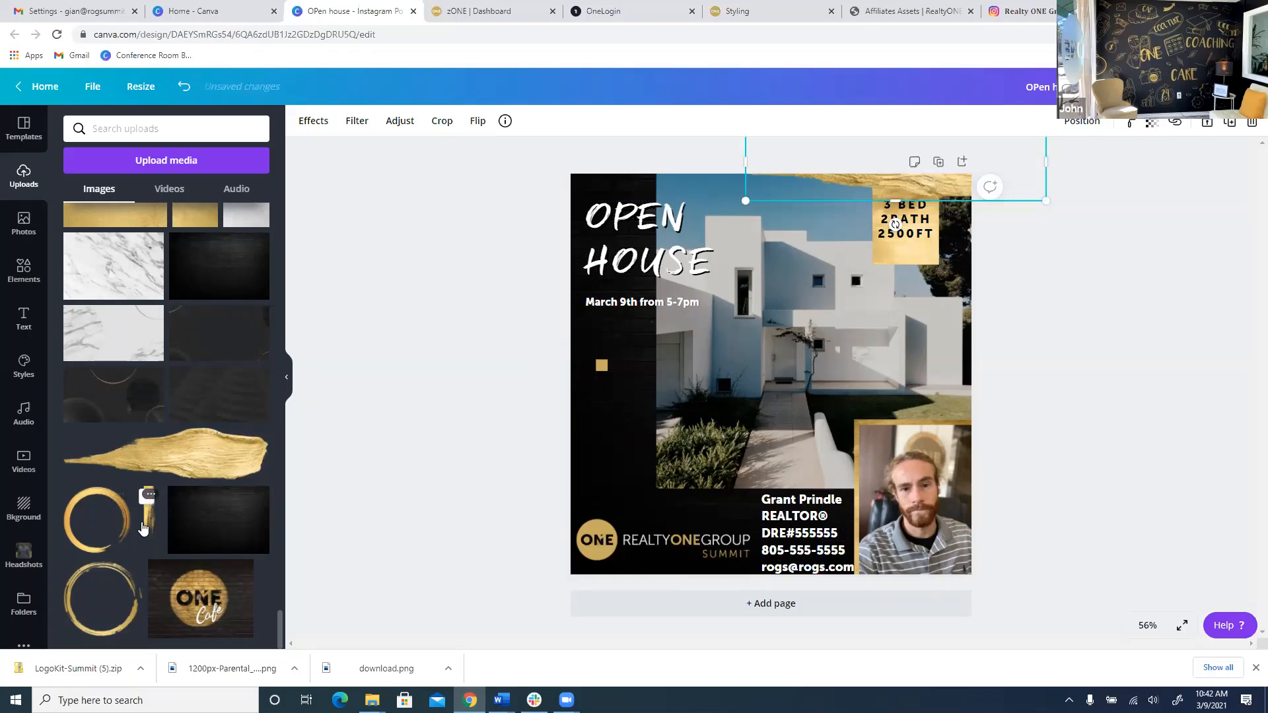
left_click_drag(637, 528, 638, 495)
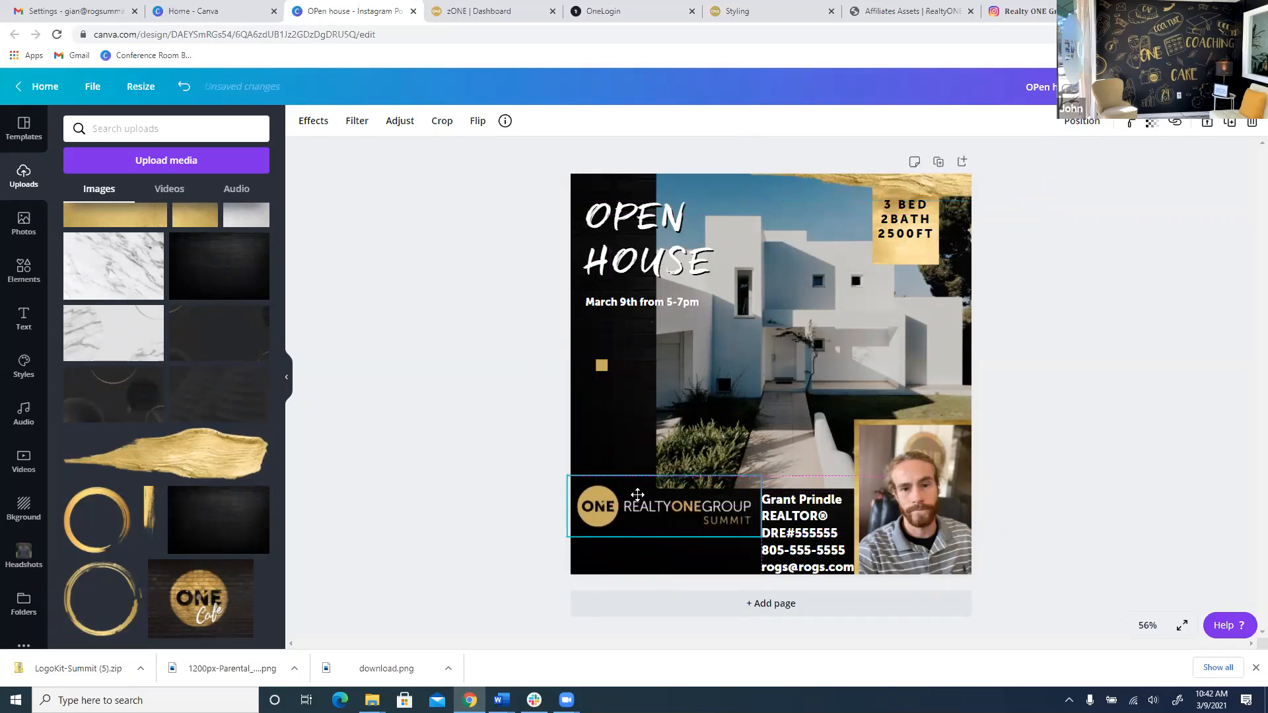
Add the thin gold brush stroke and flip it horizontally and vertically.
left_click(148, 502)
left_click_drag(744, 398, 749, 393)
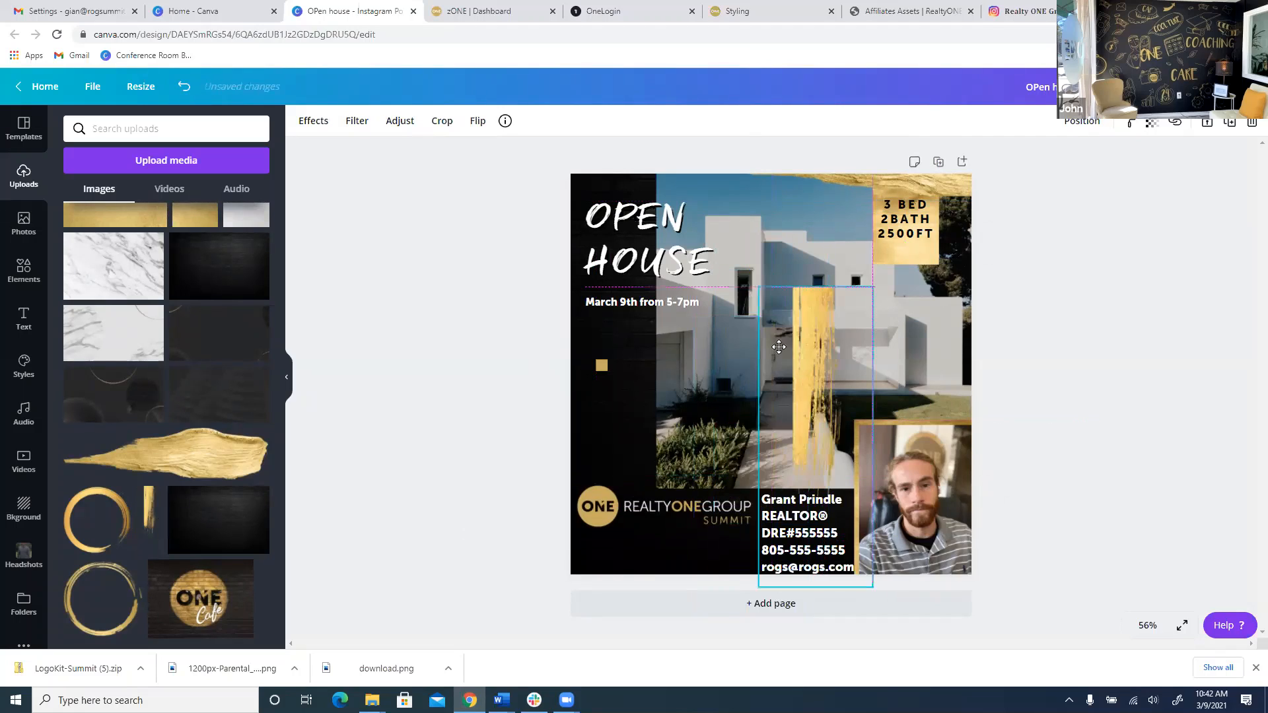
left_click(478, 121)
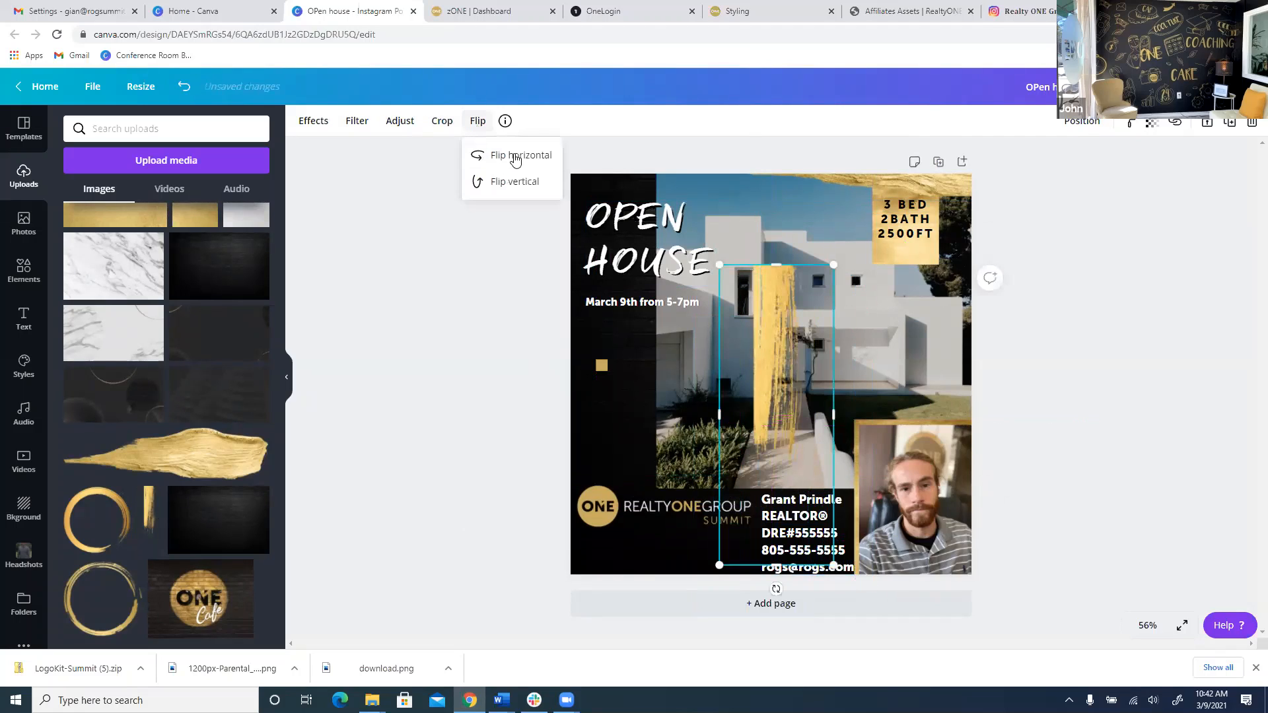
left_click(514, 157)
left_click(525, 184)
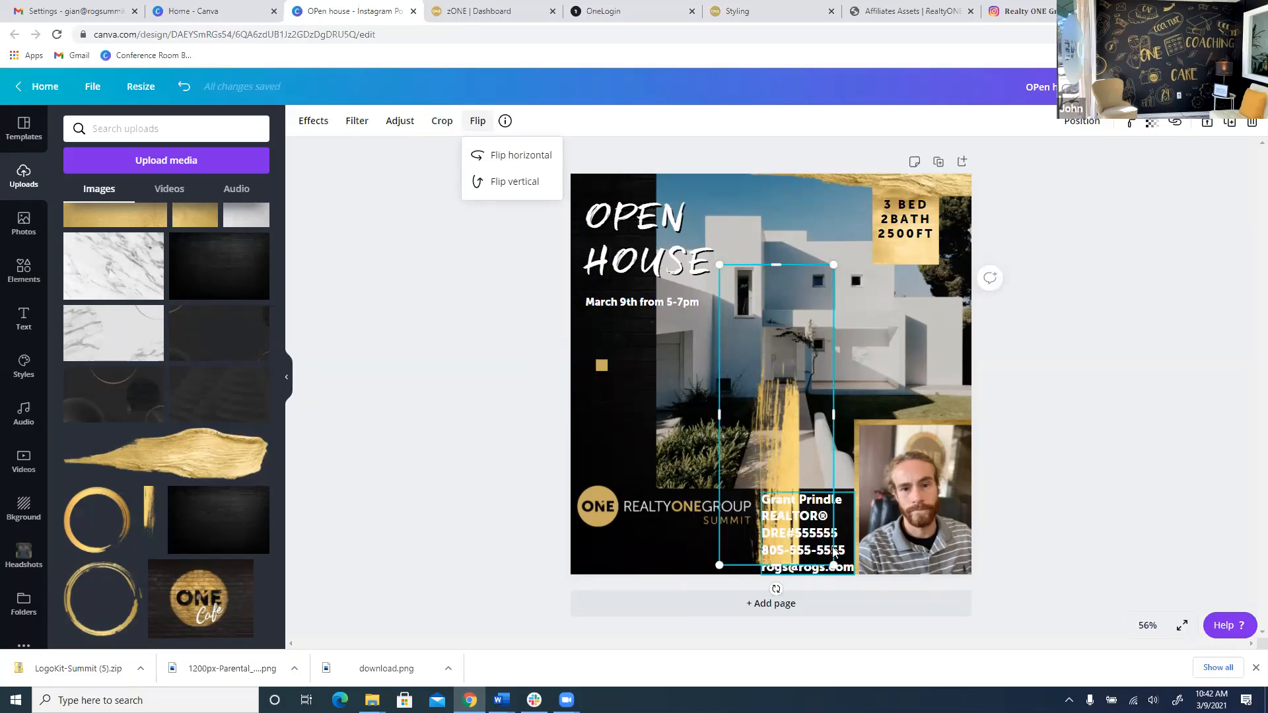
Rotate the thin brush stroke horizontal and move it to the bottom edge.
mouse_move(788, 531)
left_mouse_down()
mouse_move(728, 478)
mouse_move(774, 374)
left_mouse_up()
key("ctrl+z")
left_click(785, 418)
mouse_move(766, 537)
left_mouse_down()
mouse_move(700, 521)
mouse_move(617, 447)
mouse_move(629, 367)
left_mouse_up()
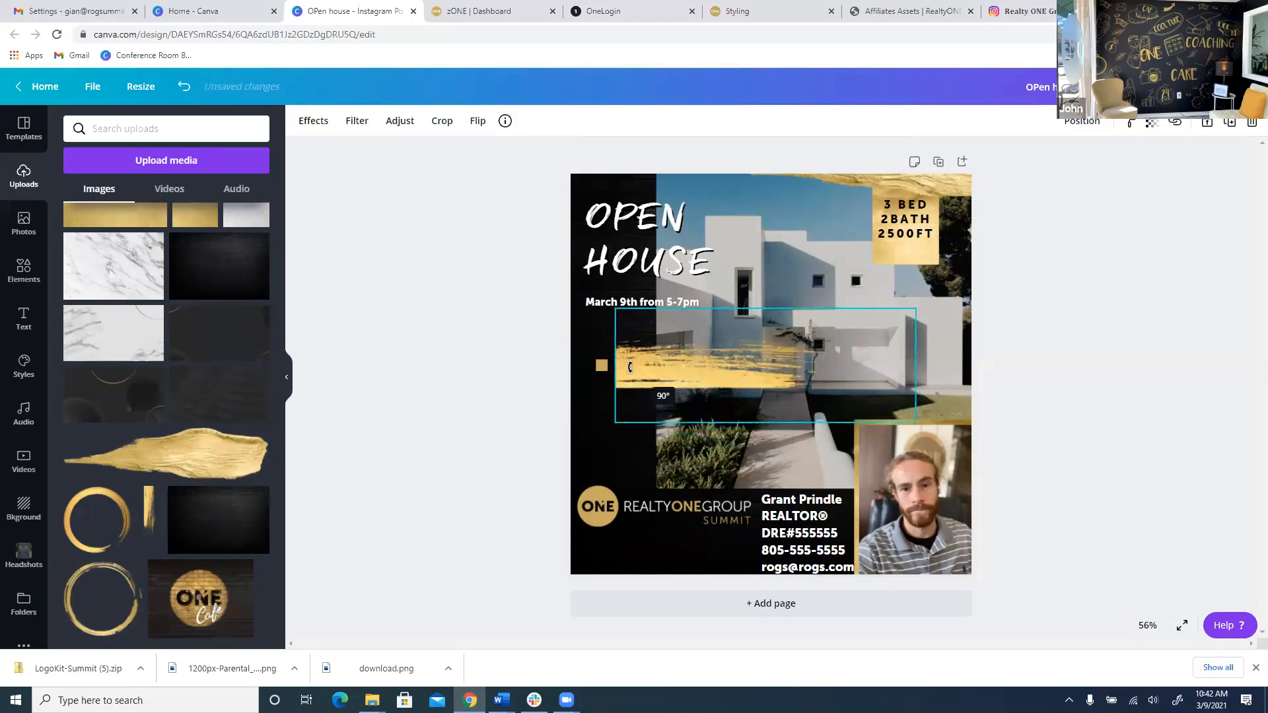
mouse_move(767, 362)
left_mouse_down()
mouse_move(747, 571)
mouse_move(712, 578)
left_mouse_up()
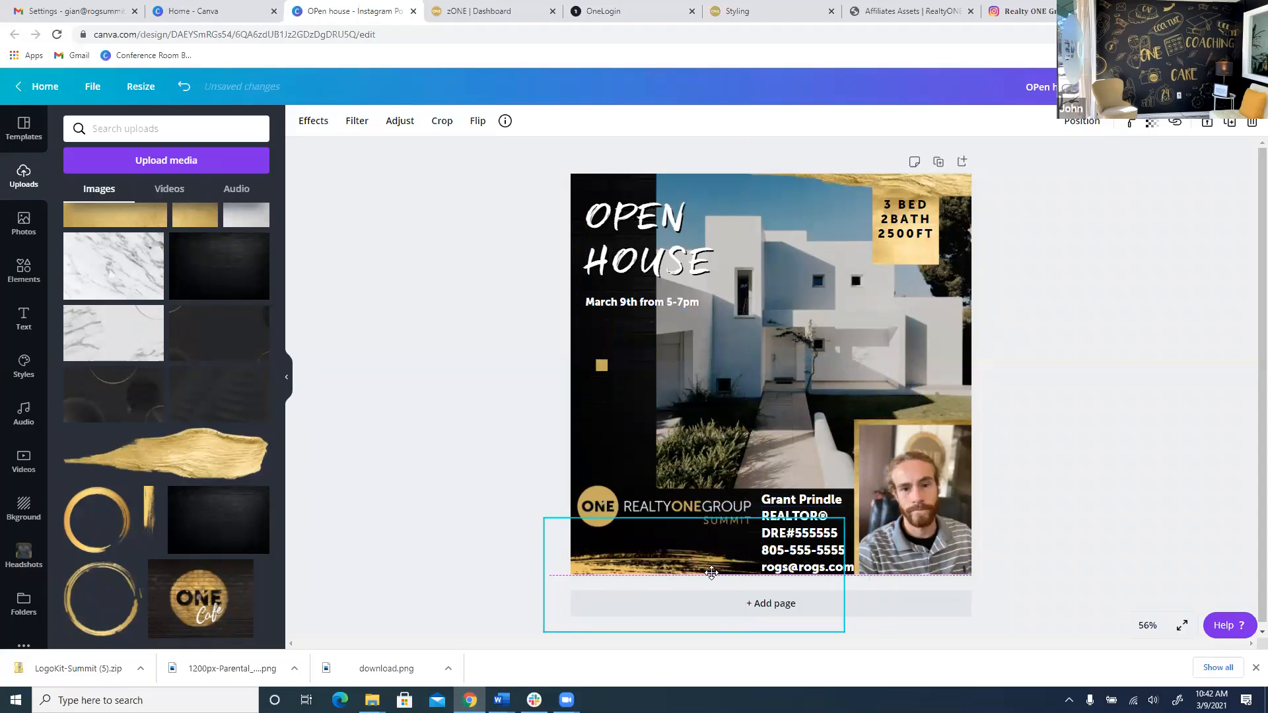
left_click(482, 408)
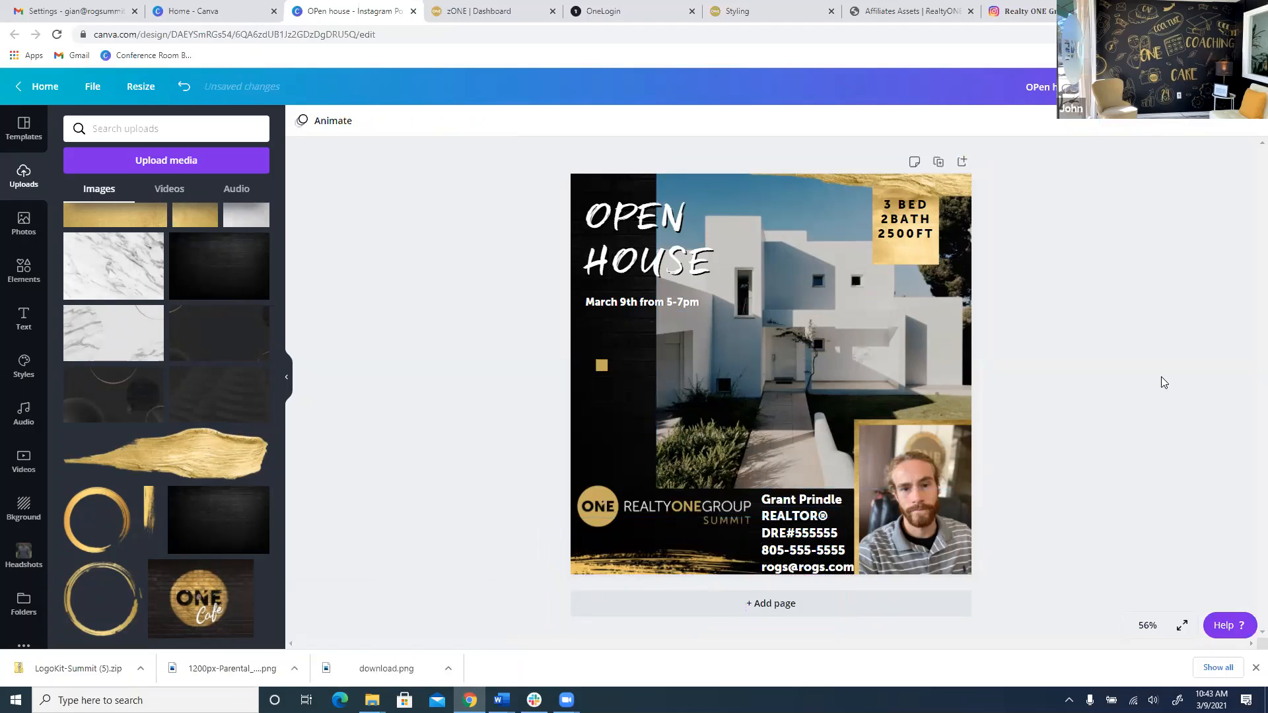
left_click(1022, 12)
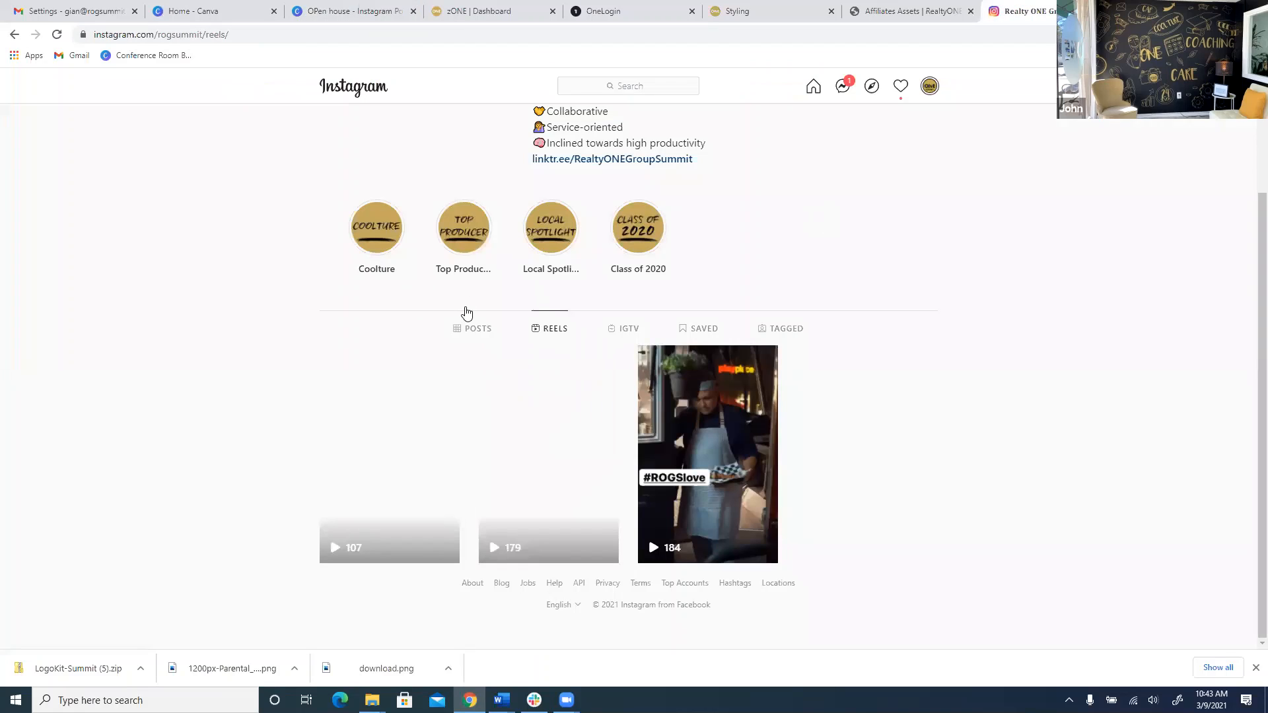
Scroll through the brokerage's Instagram POSTS grid, then return to the Canva design.
left_click(463, 327)
scroll(563, 375, "down", 4)
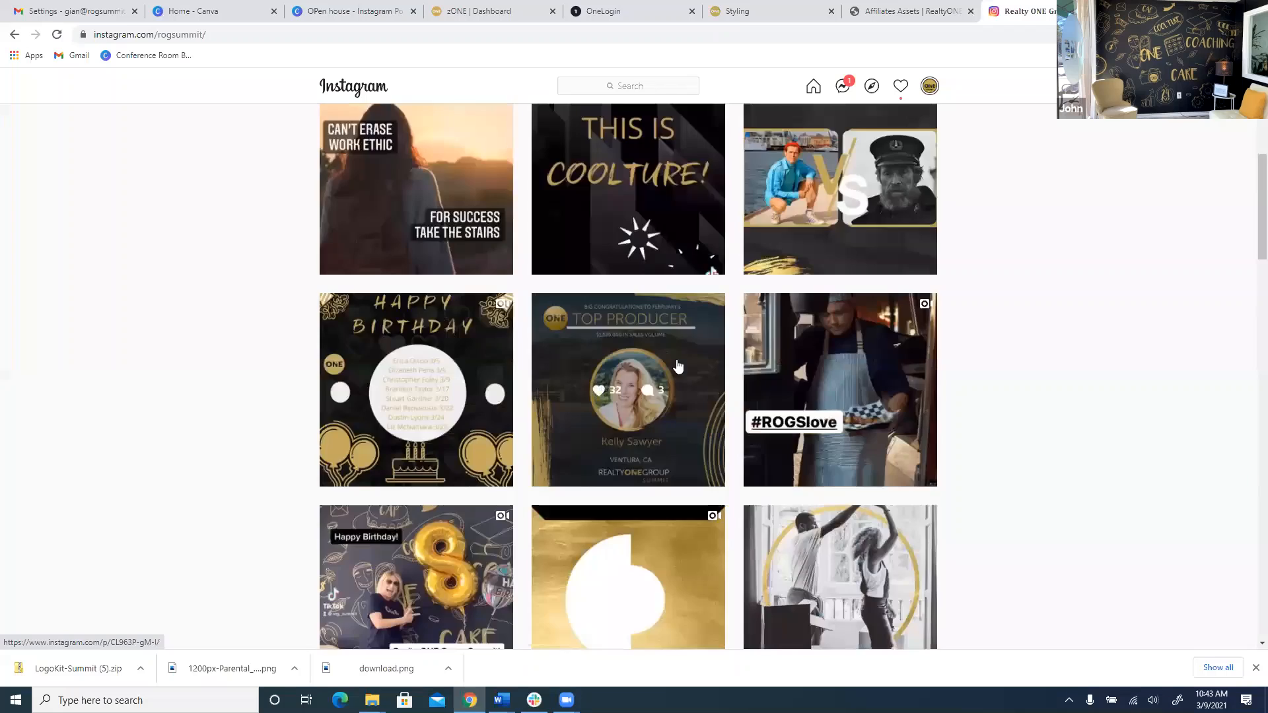
scroll(680, 363, "up", 3)
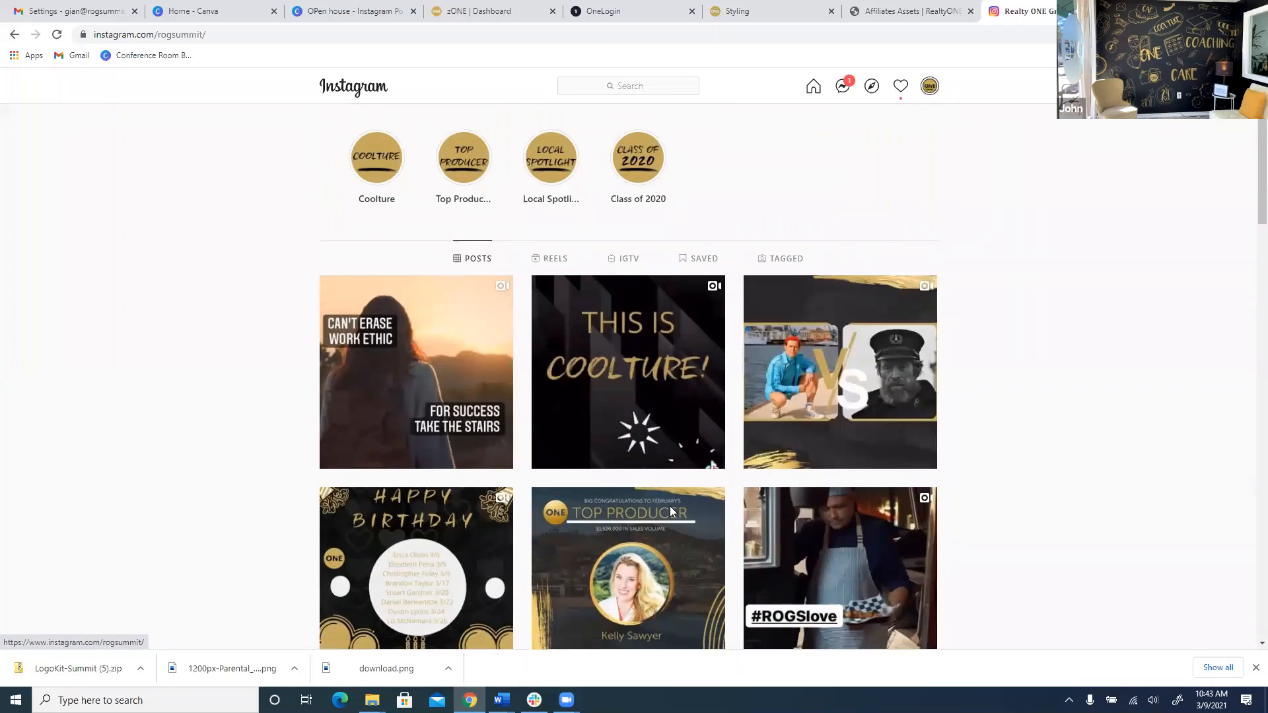
scroll(661, 512, "down", 4)
scroll(652, 517, "down", 5)
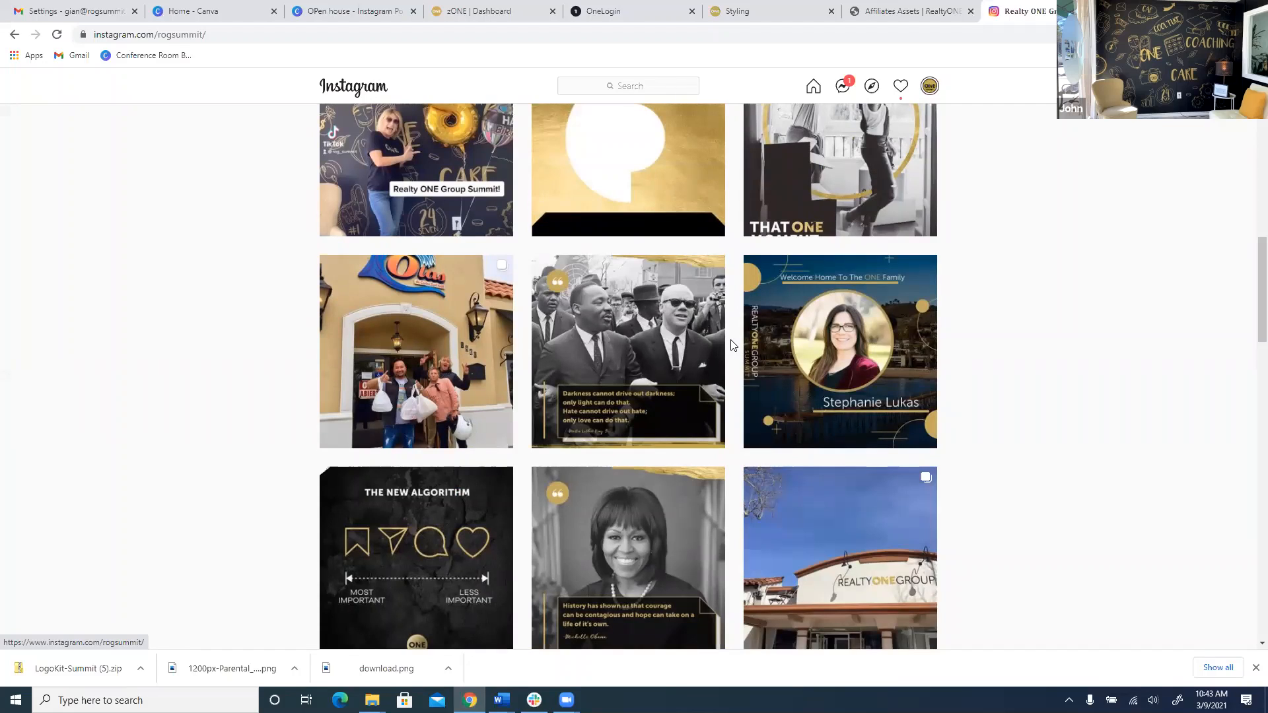
scroll(731, 344, "up", 1)
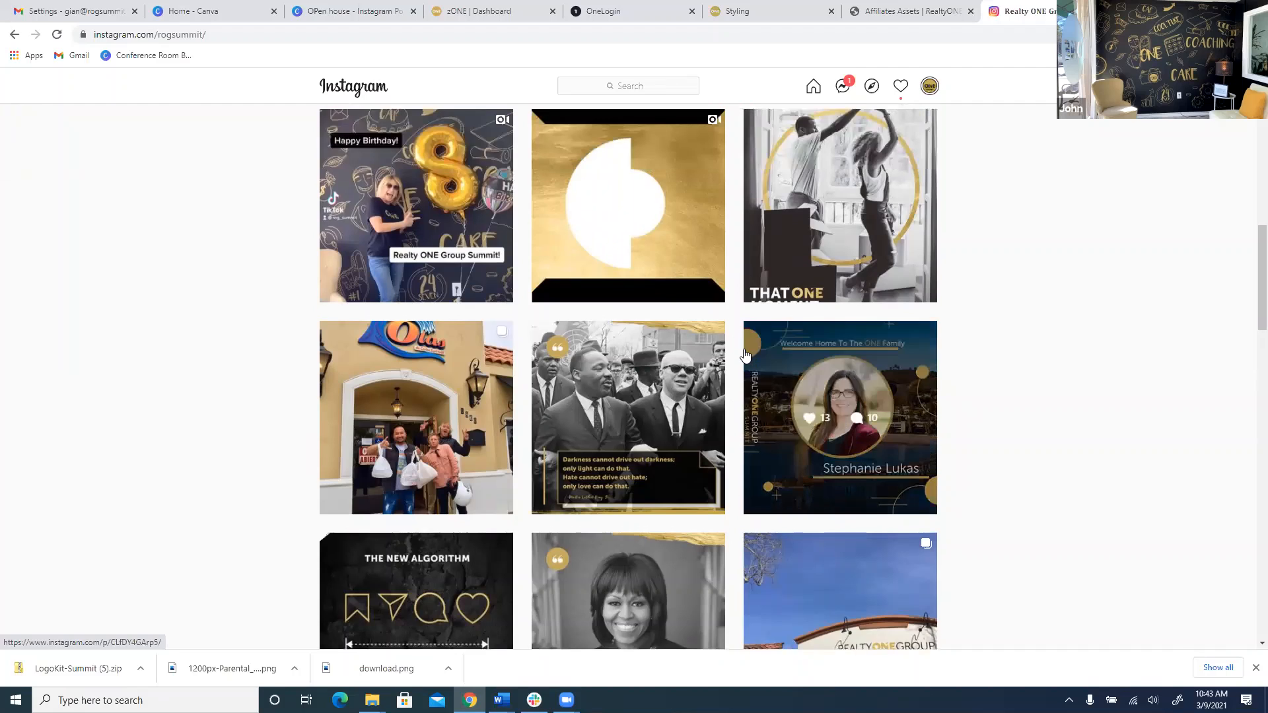
scroll(747, 362, "up", 1)
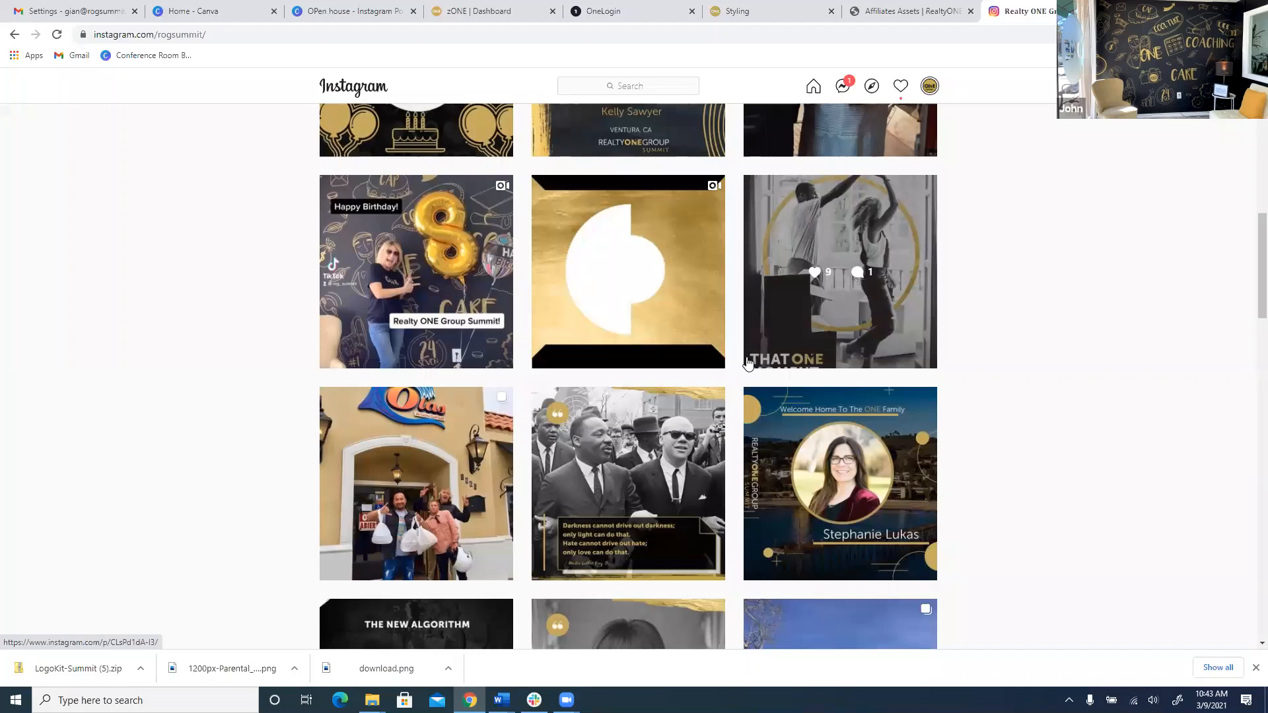
scroll(747, 362, "up", 2)
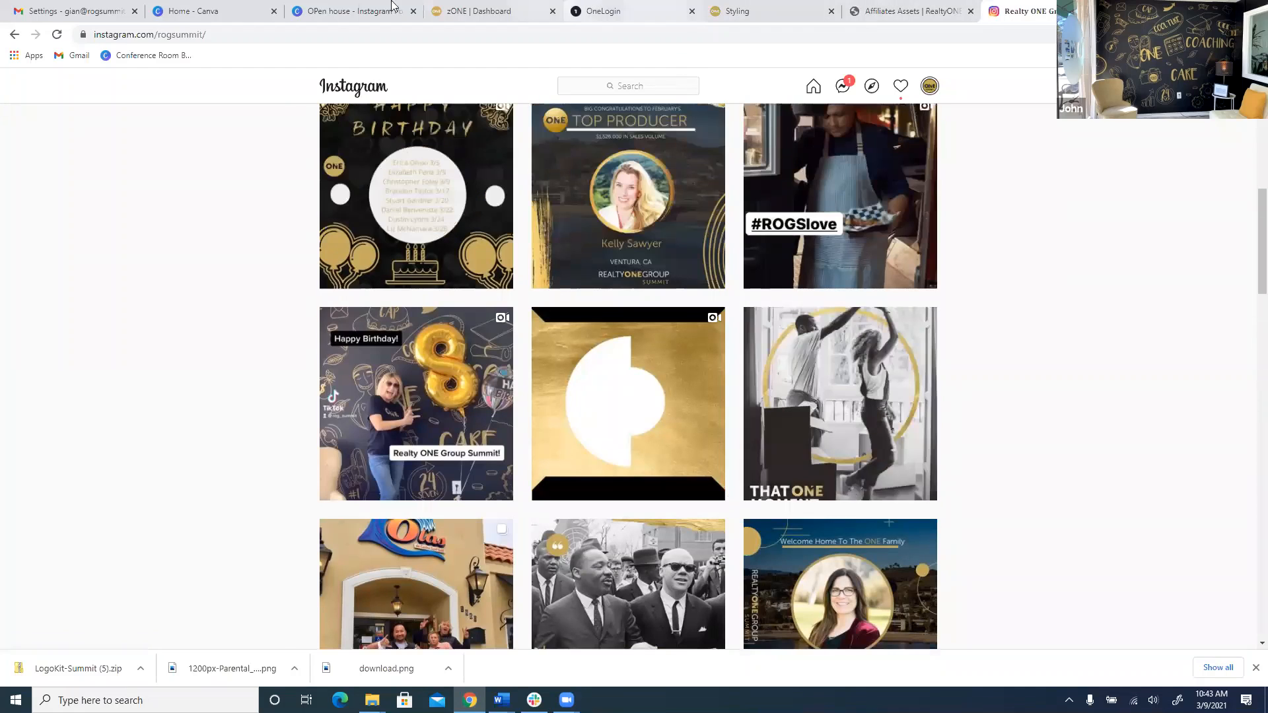
left_click(367, 8)
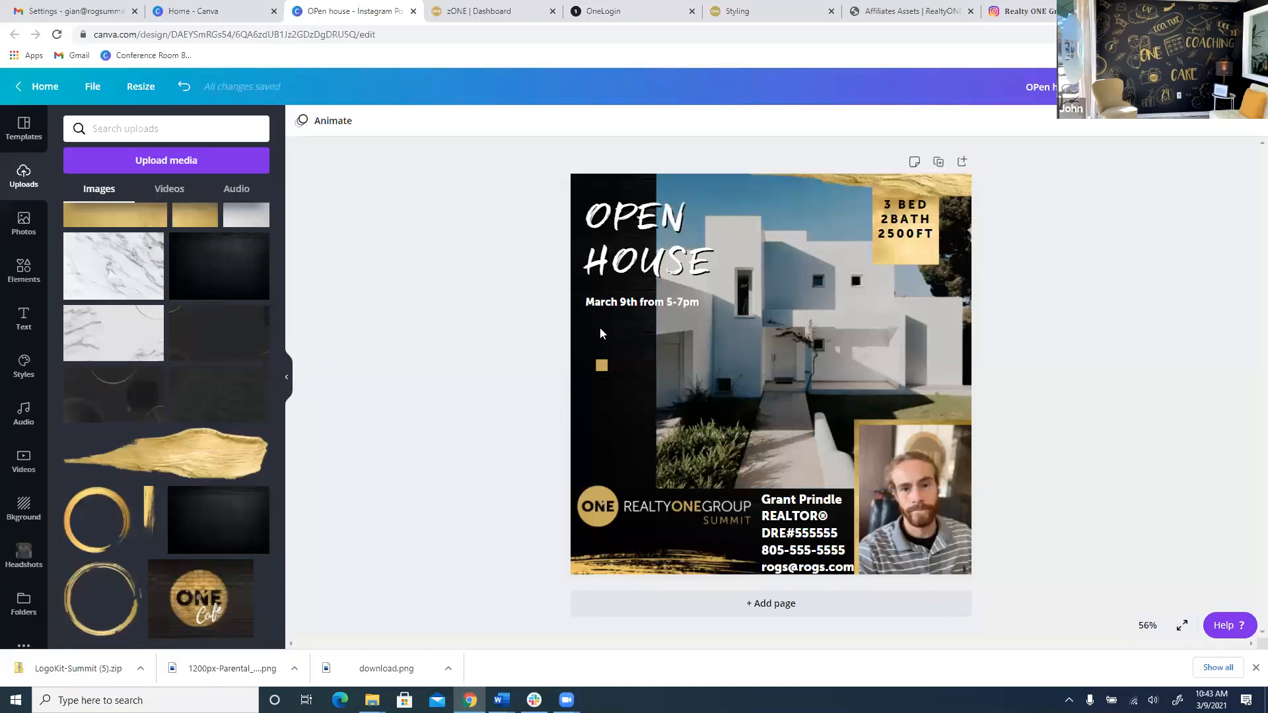
Enlarge the OPEN HOUSE headline to size 109 and reposition it.
left_click(726, 281)
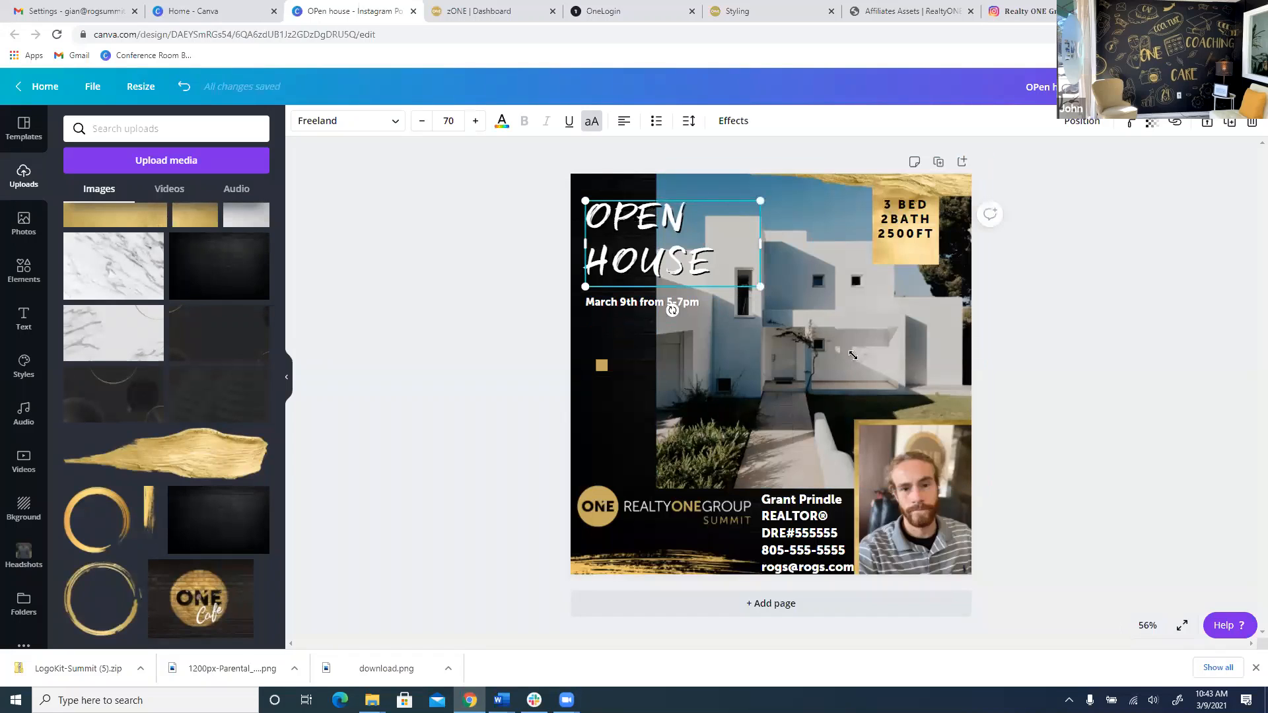
left_click_drag(853, 355, 852, 350)
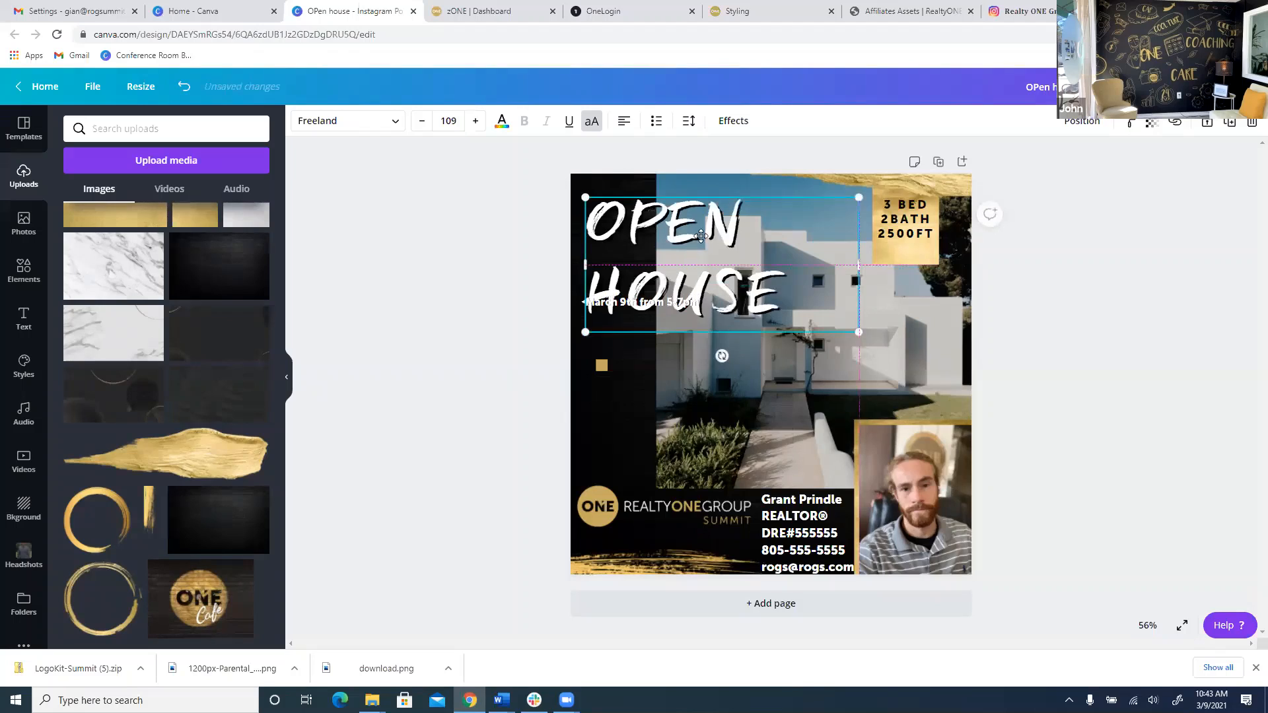
left_click_drag(701, 236, 728, 208)
left_click_drag(634, 308, 663, 418)
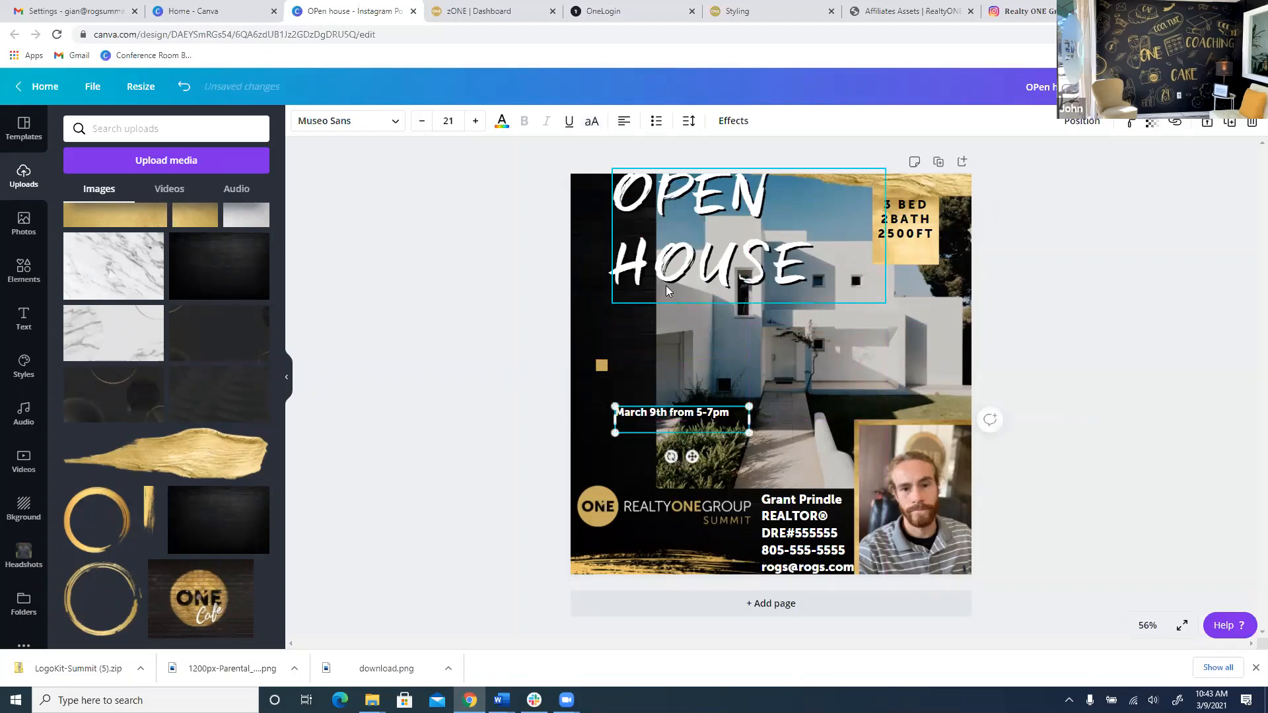
left_click_drag(665, 286, 633, 313)
Place the March 9th from 5-7pm date, slightly larger, directly beneath HOUSE.
left_click(668, 414)
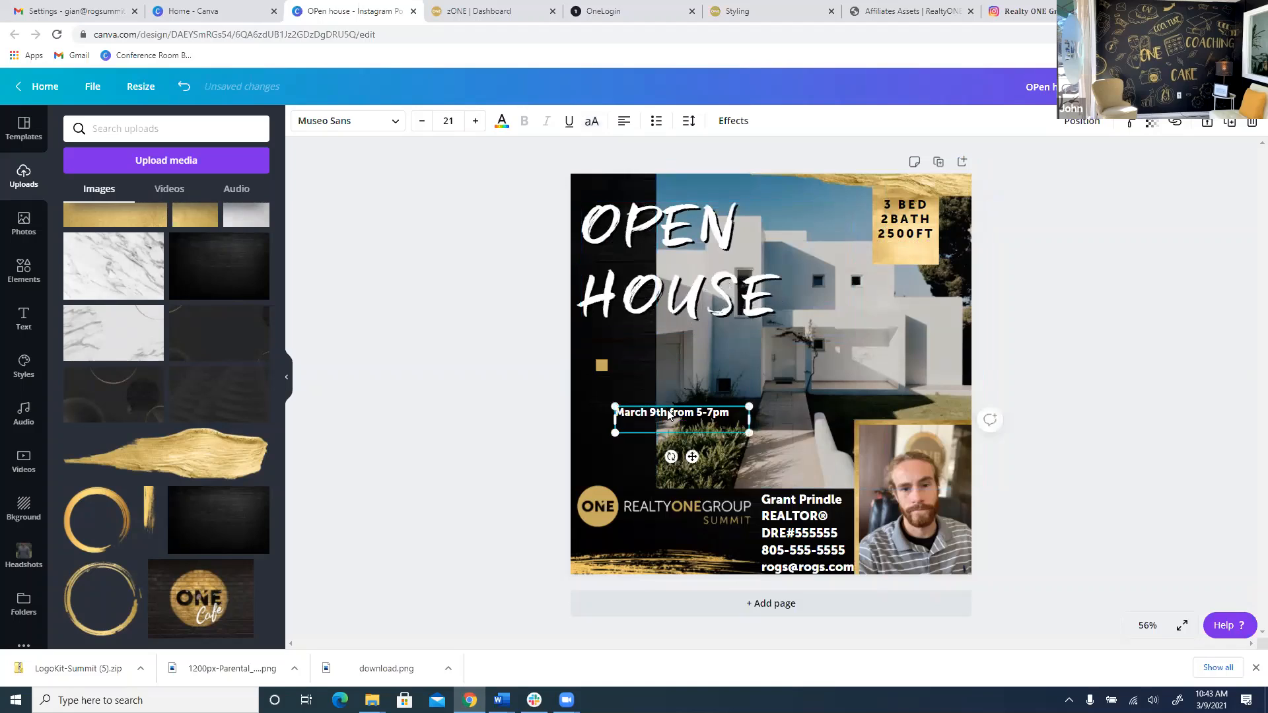
left_click_drag(673, 389, 670, 316)
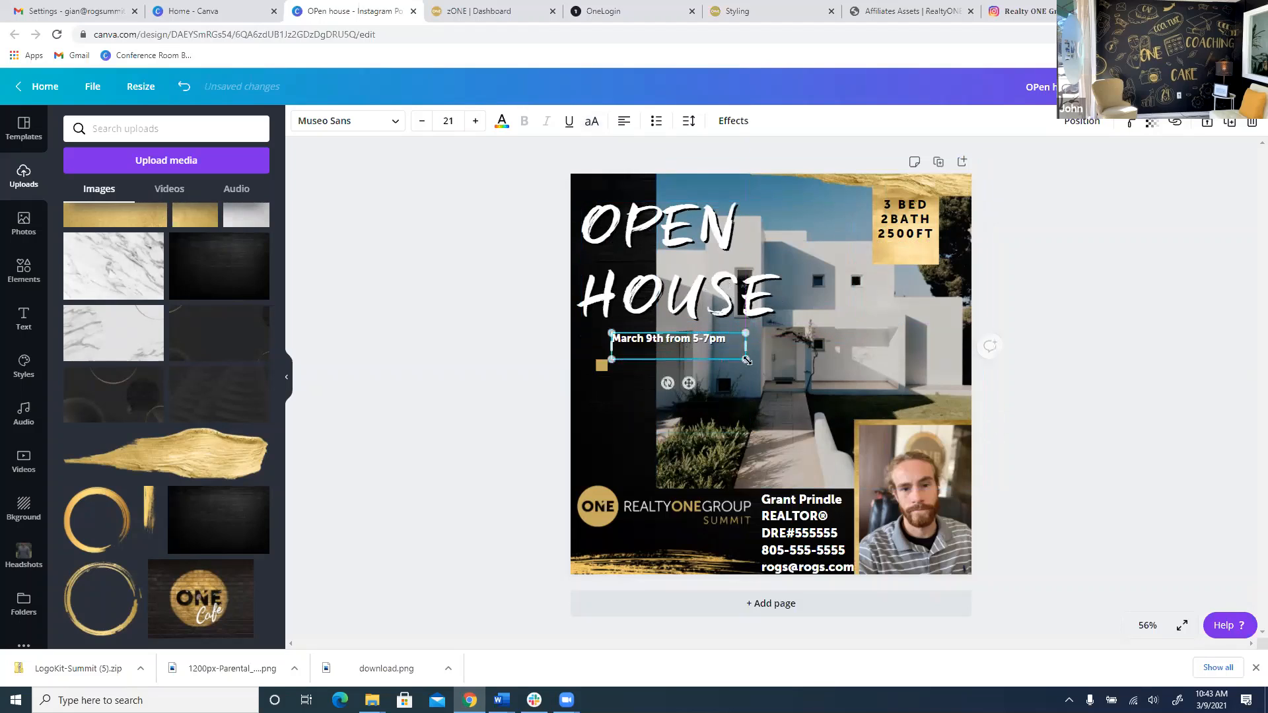
left_click_drag(746, 359, 825, 433)
left_click(1053, 336)
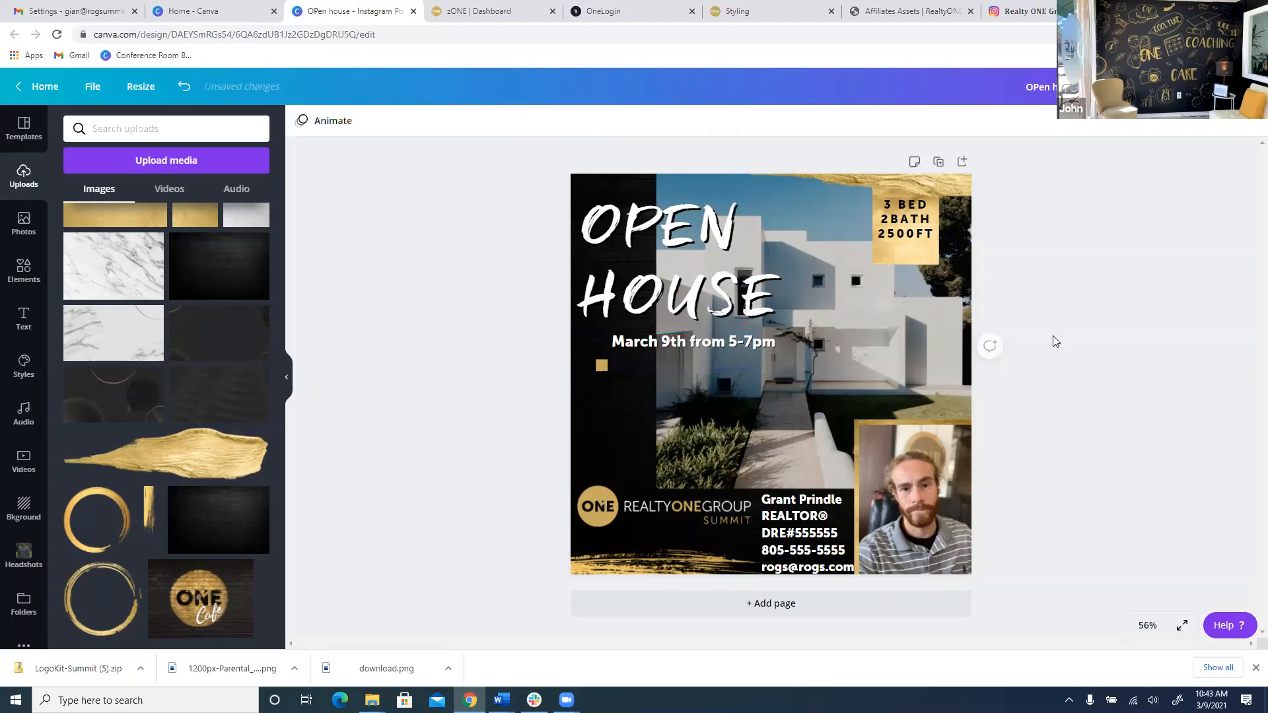
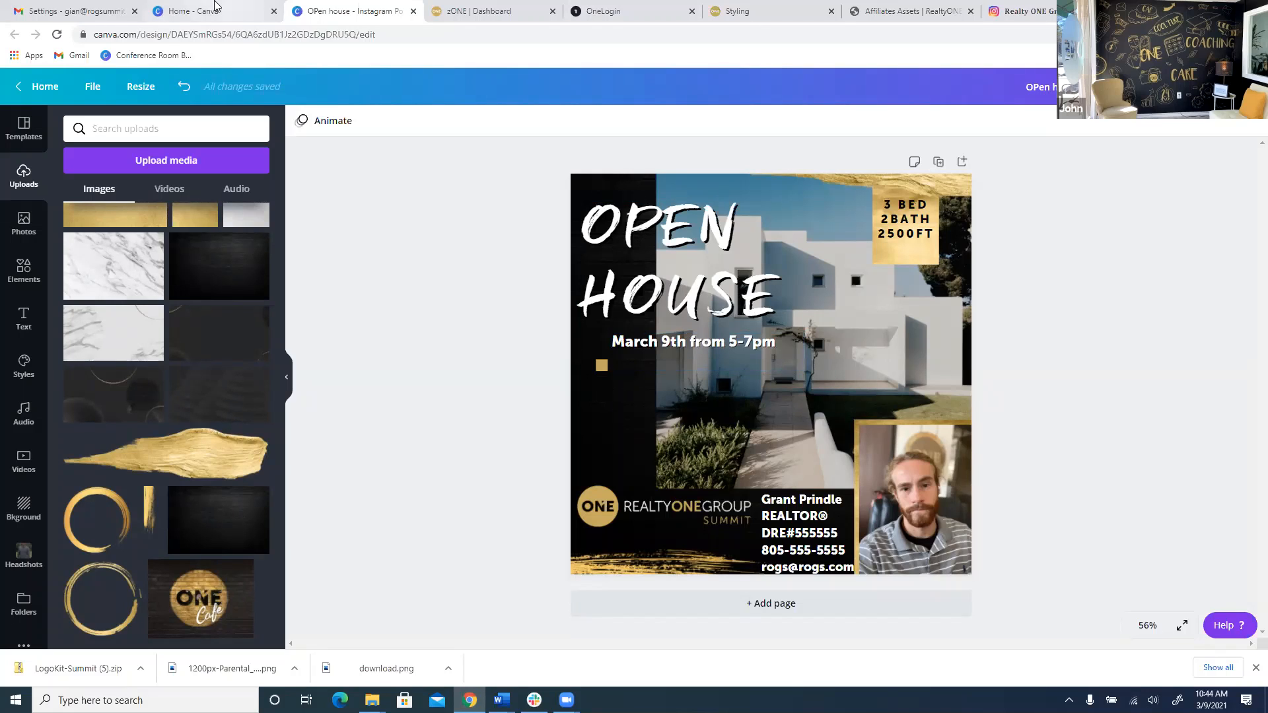
From the Canva home page, create a new blank 1080 × 1920 Instagram Story design.
left_click(218, 11)
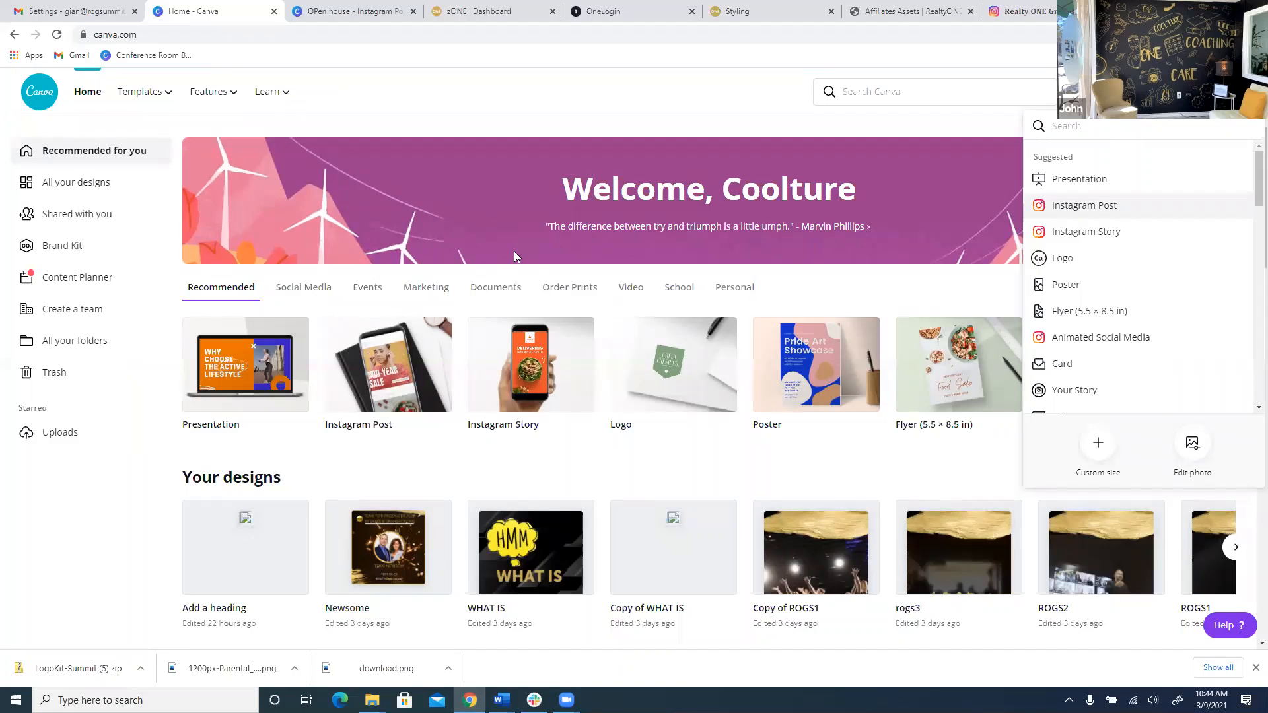
left_click(663, 481)
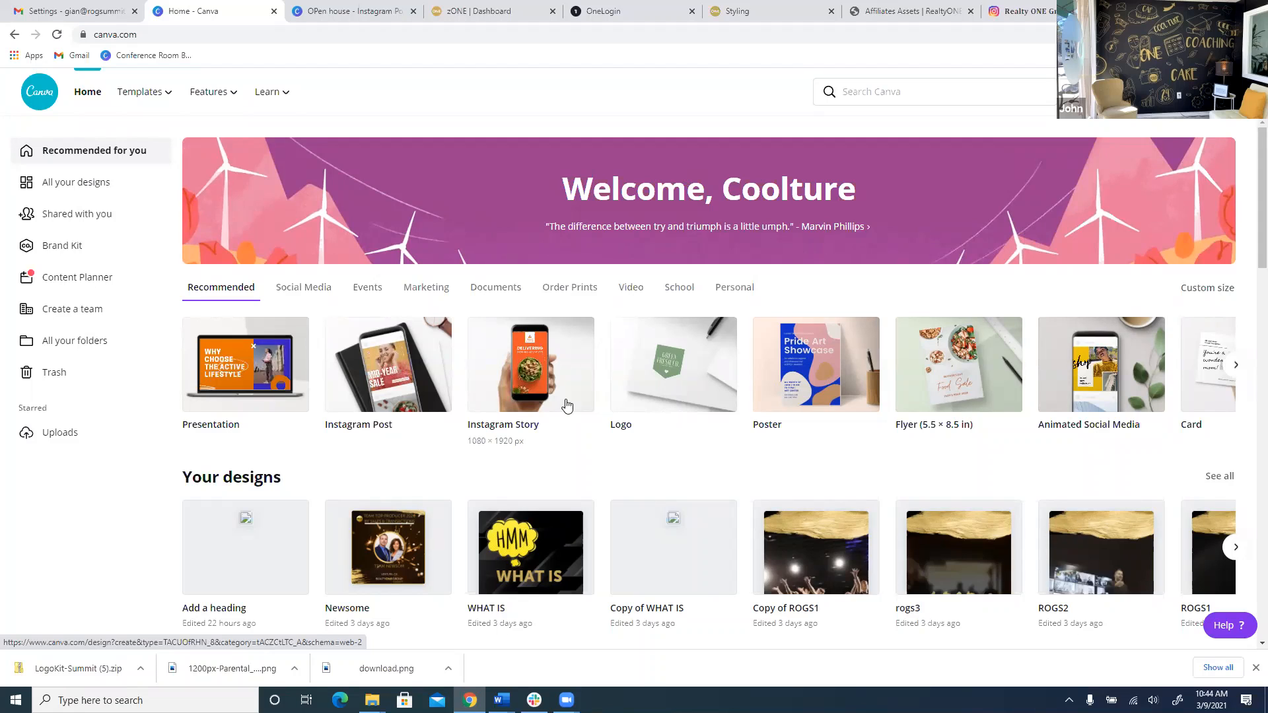
scroll(585, 445, "down", 2)
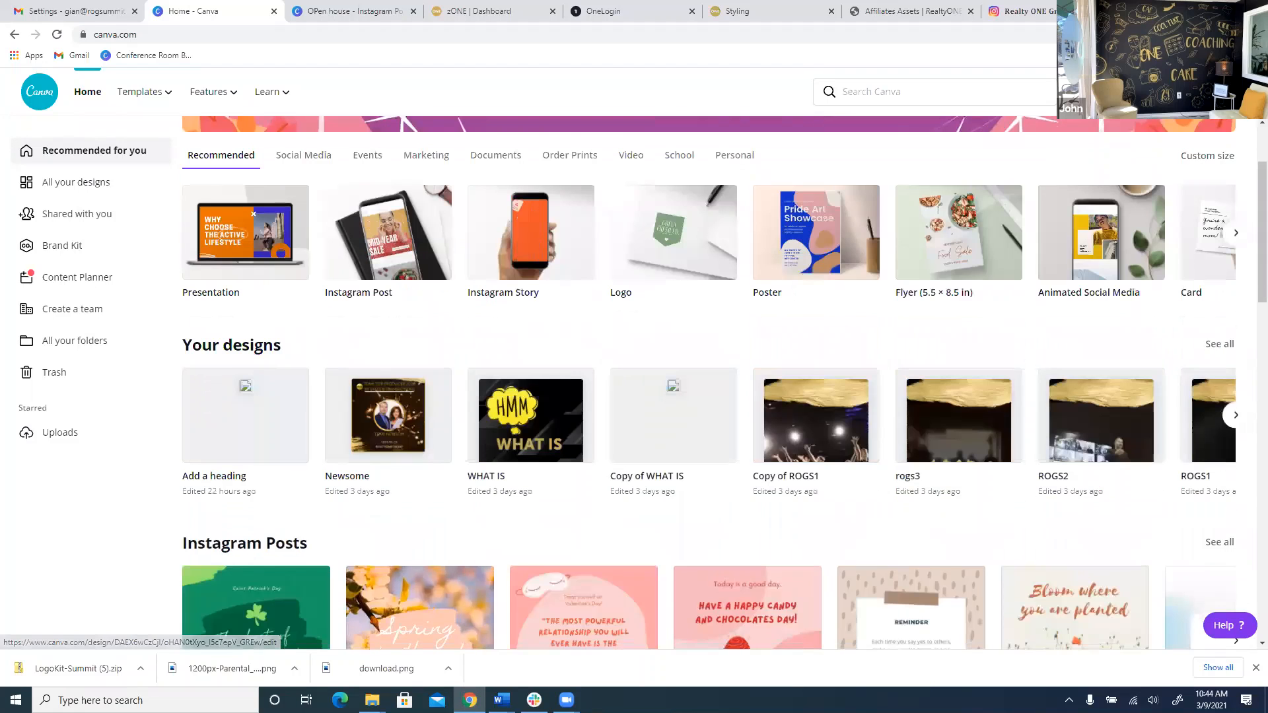
left_click(1235, 415)
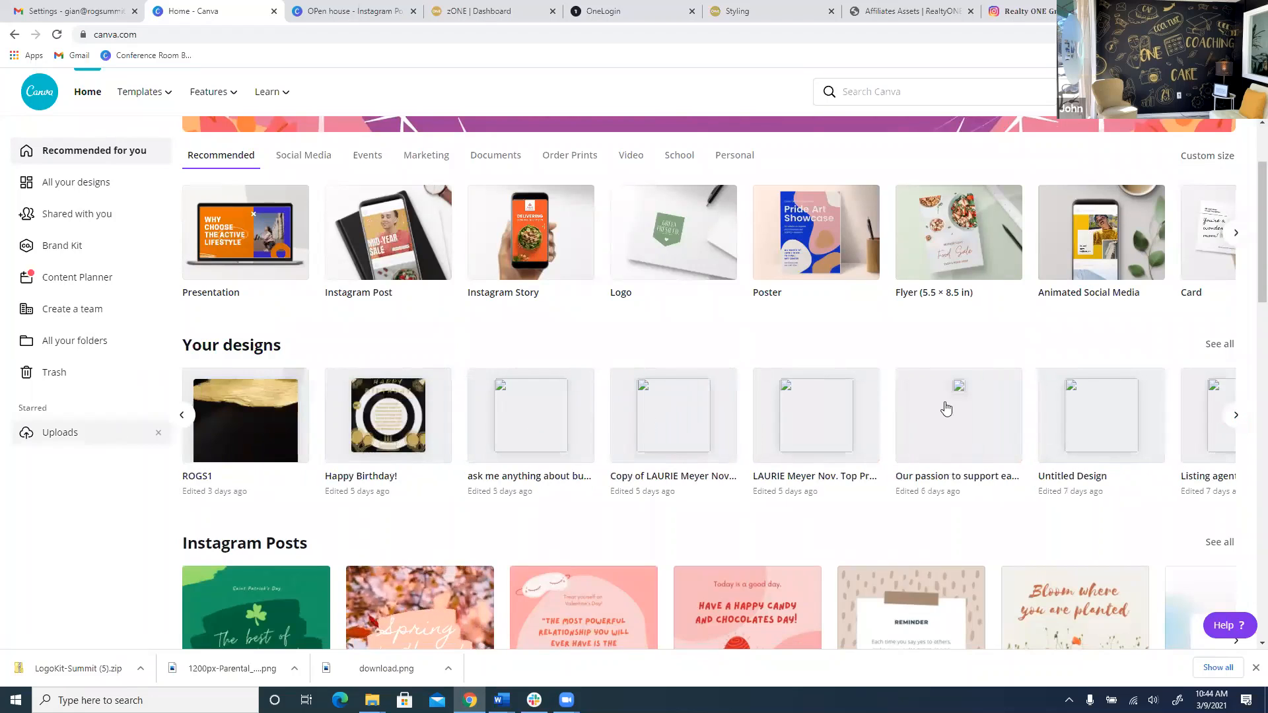
left_click(562, 212)
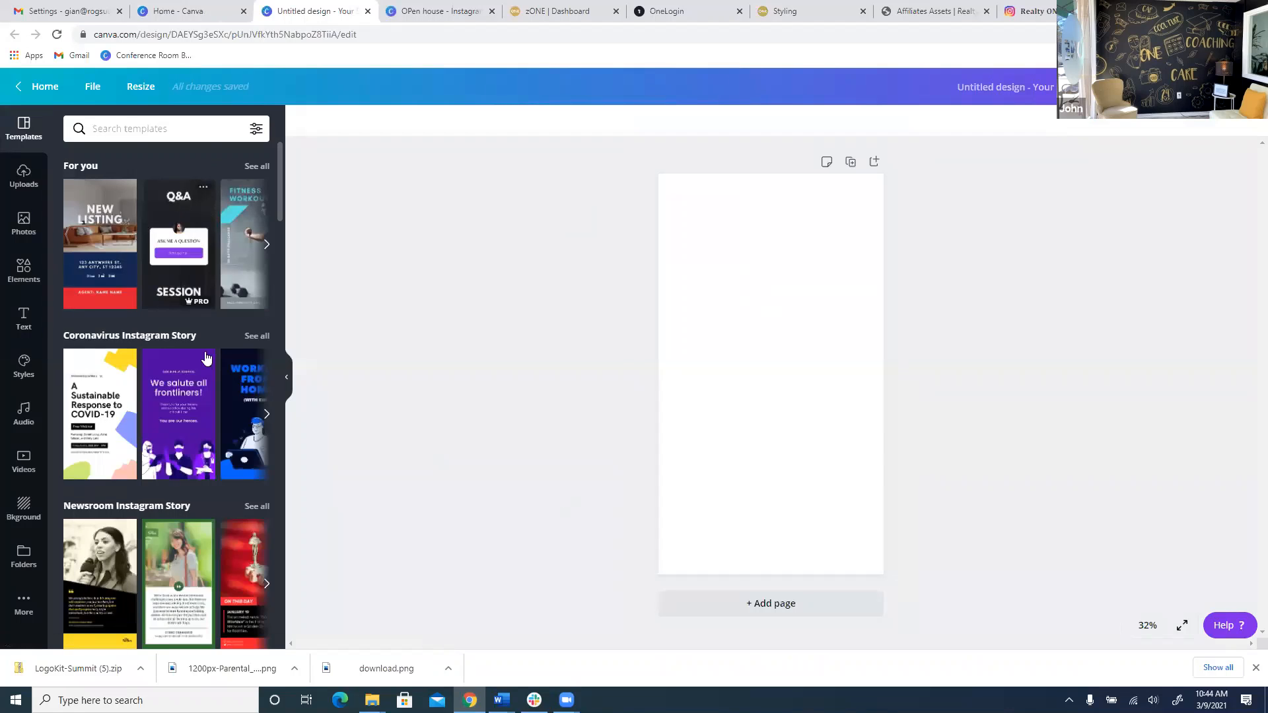
Apply the first page of the Yellow and Black Quotes Instagram Story template to the blank story.
scroll(203, 359, "down", 1)
scroll(203, 359, "down", 3)
left_click(93, 402)
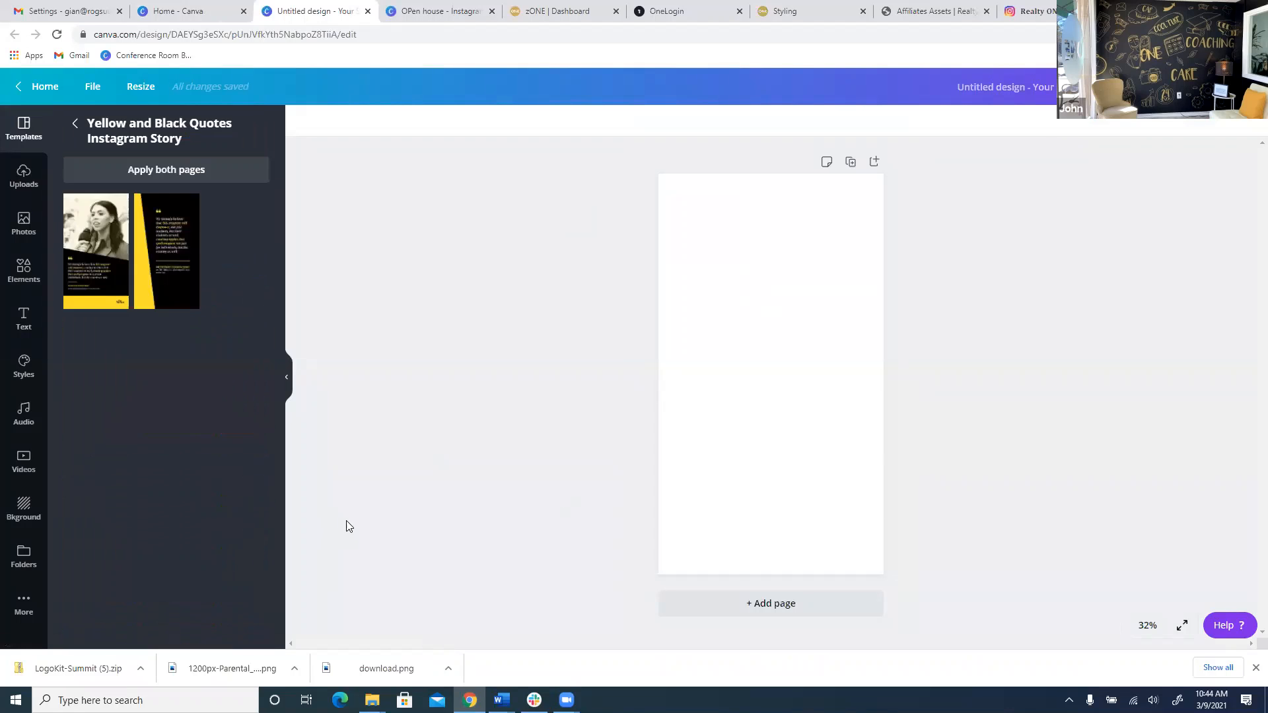
left_click(85, 245)
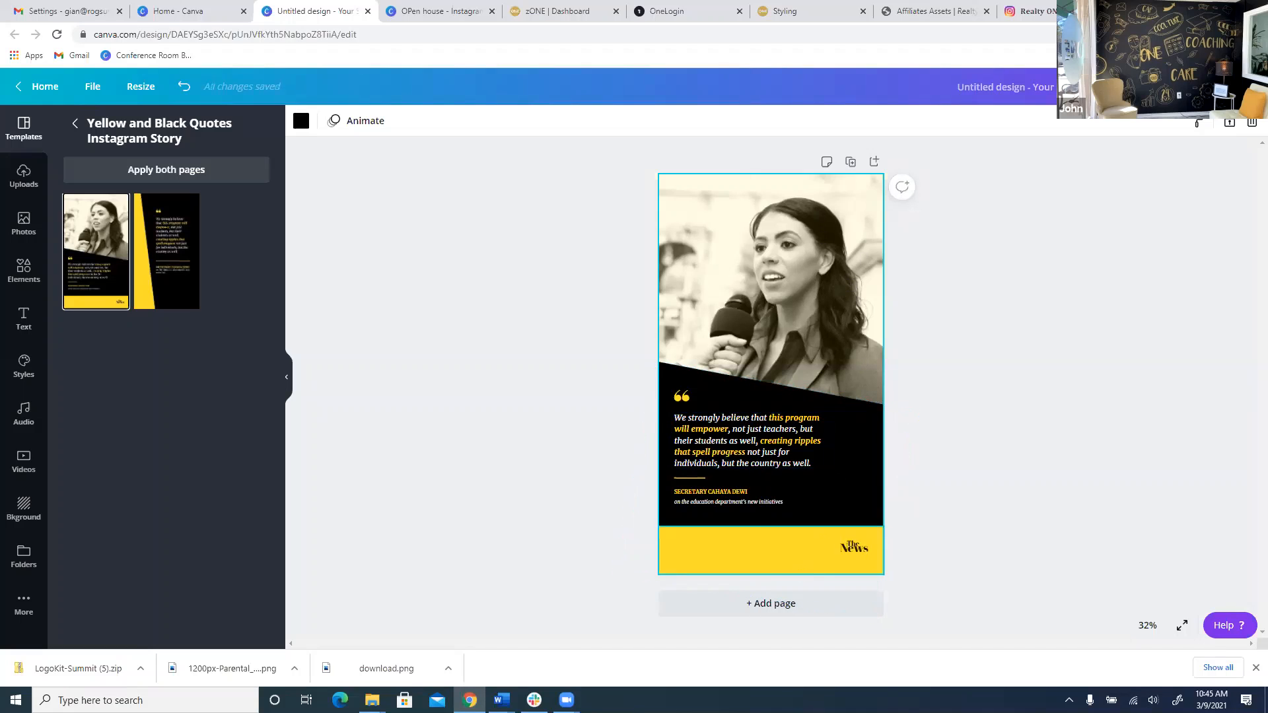
Recolour the yellow bottom bar with the gold ROG Primary brand colour.
left_click(862, 549)
left_click(301, 121)
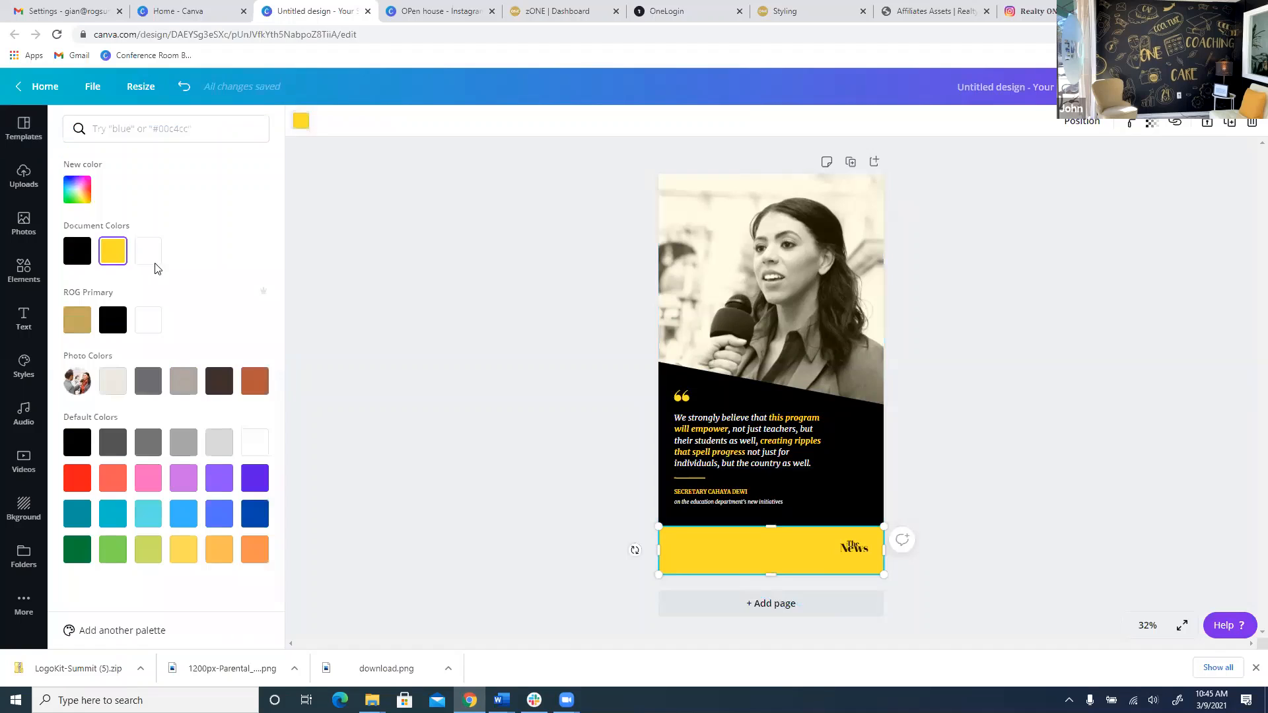
left_click(77, 320)
left_click(861, 487)
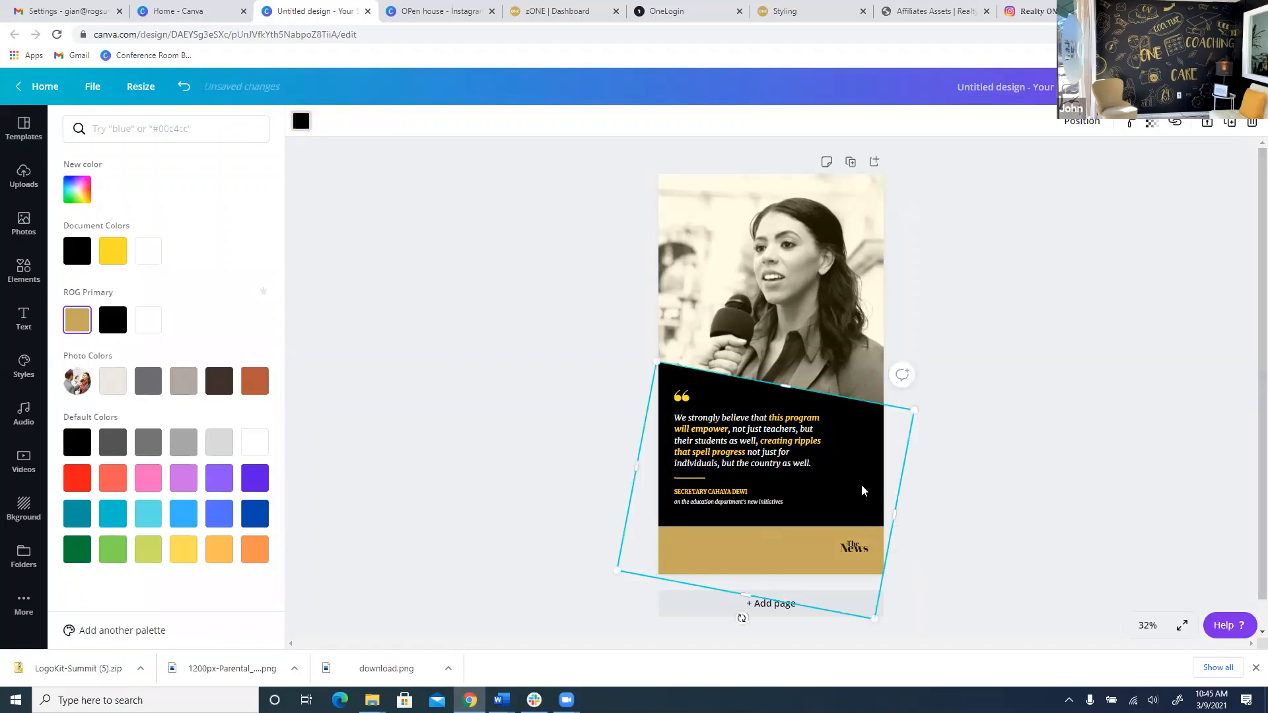
Delete the template's quote text and the speaker name lines.
left_click(735, 453)
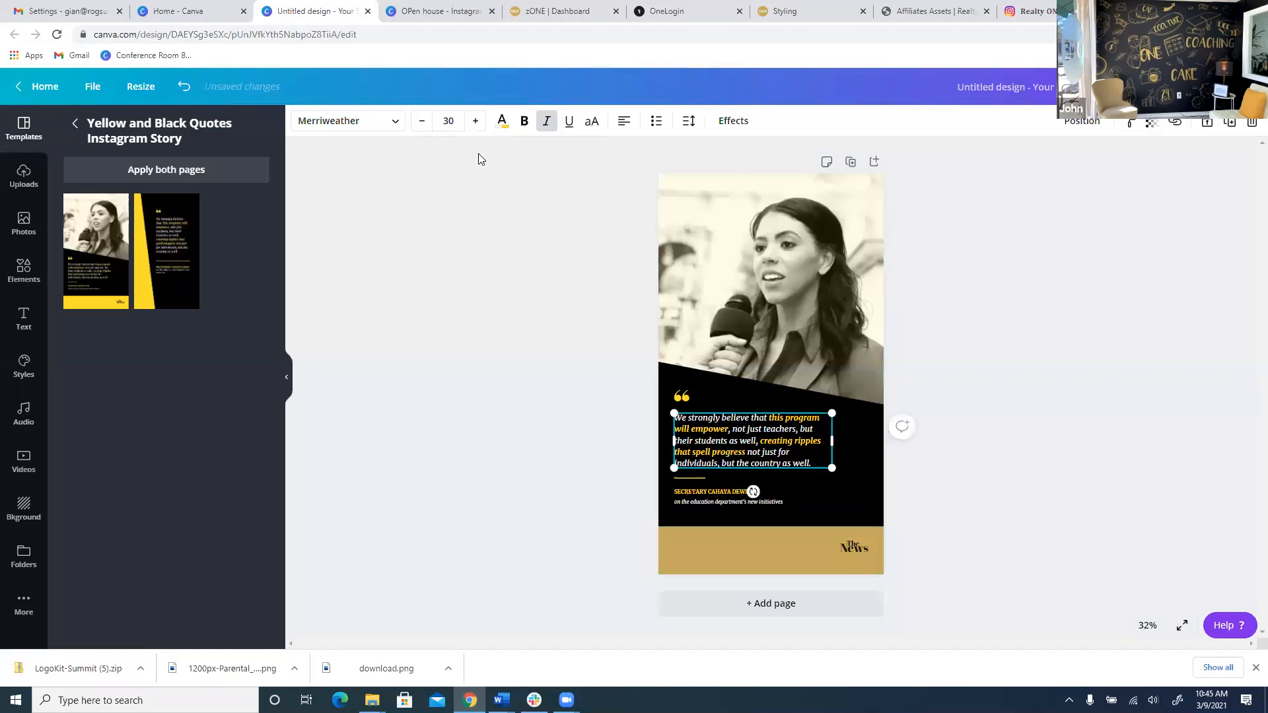
key("Delete")
left_click(704, 406)
left_click(705, 496)
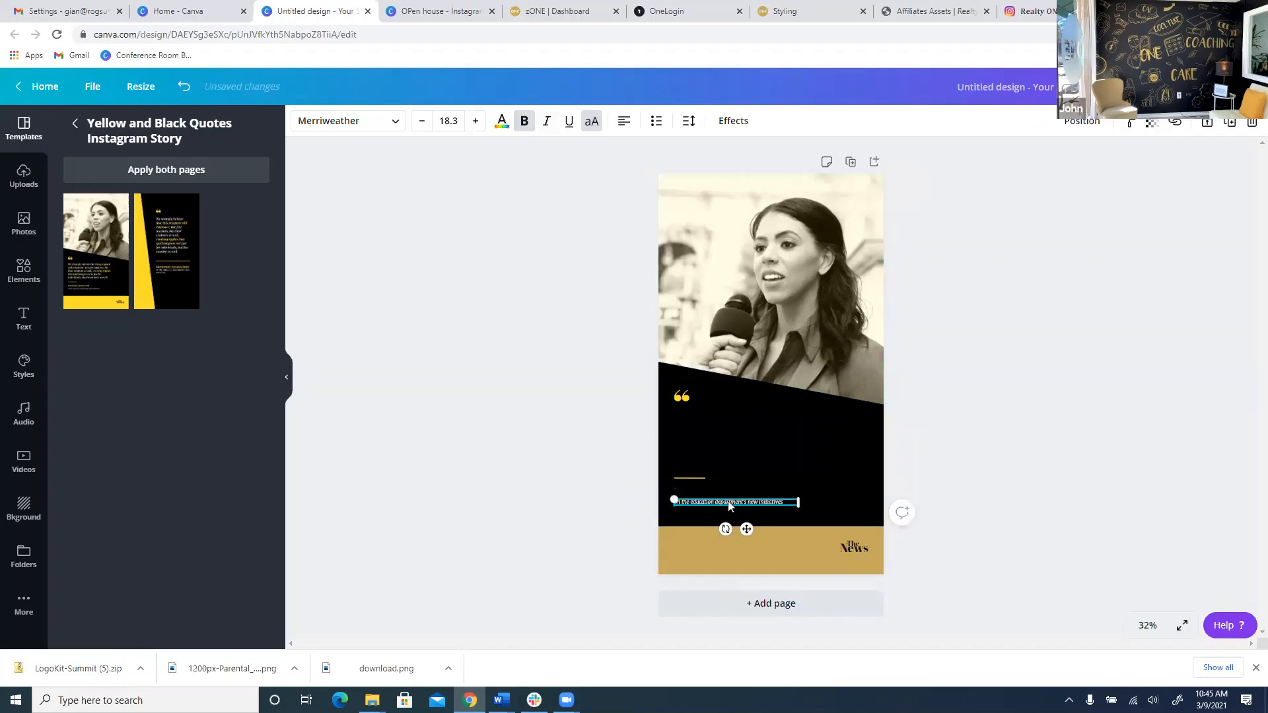
key("Delete")
left_click(760, 504)
Delete the short yellow line, the quote mark and the News masthead text.
left_click(699, 478)
key("Delete")
left_click(681, 396)
key("Delete")
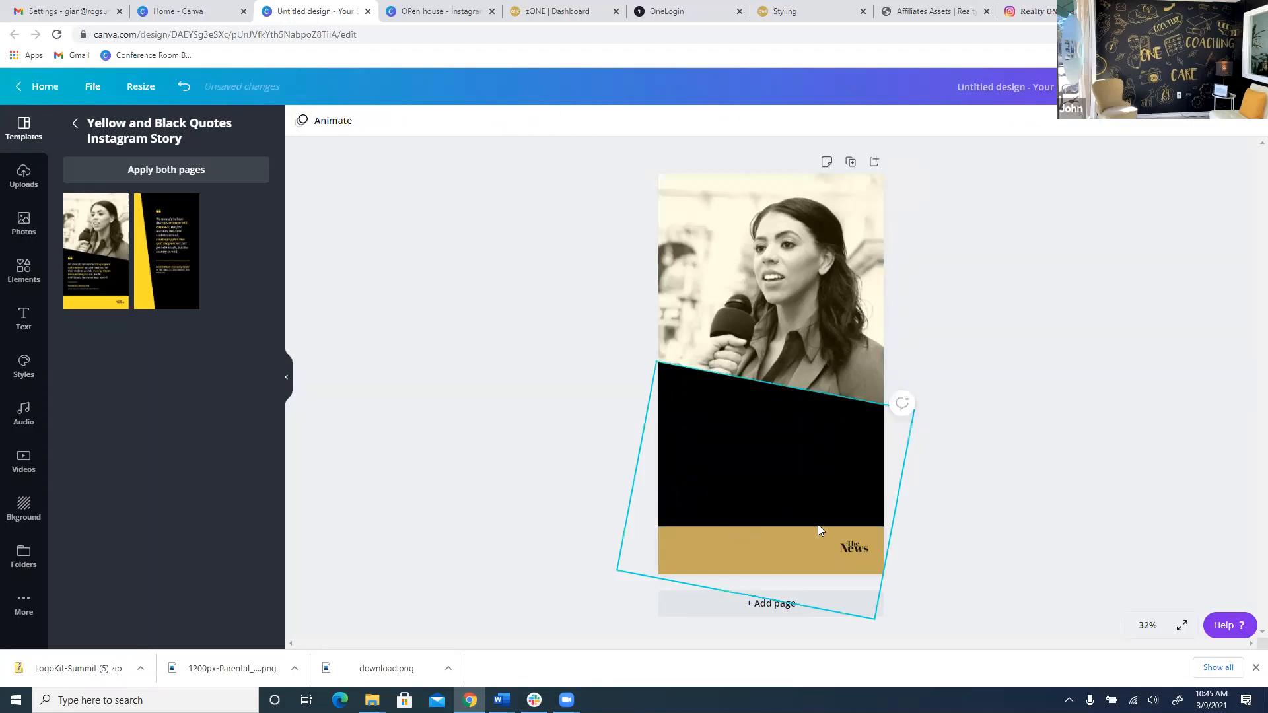
left_click(852, 546)
key("Delete")
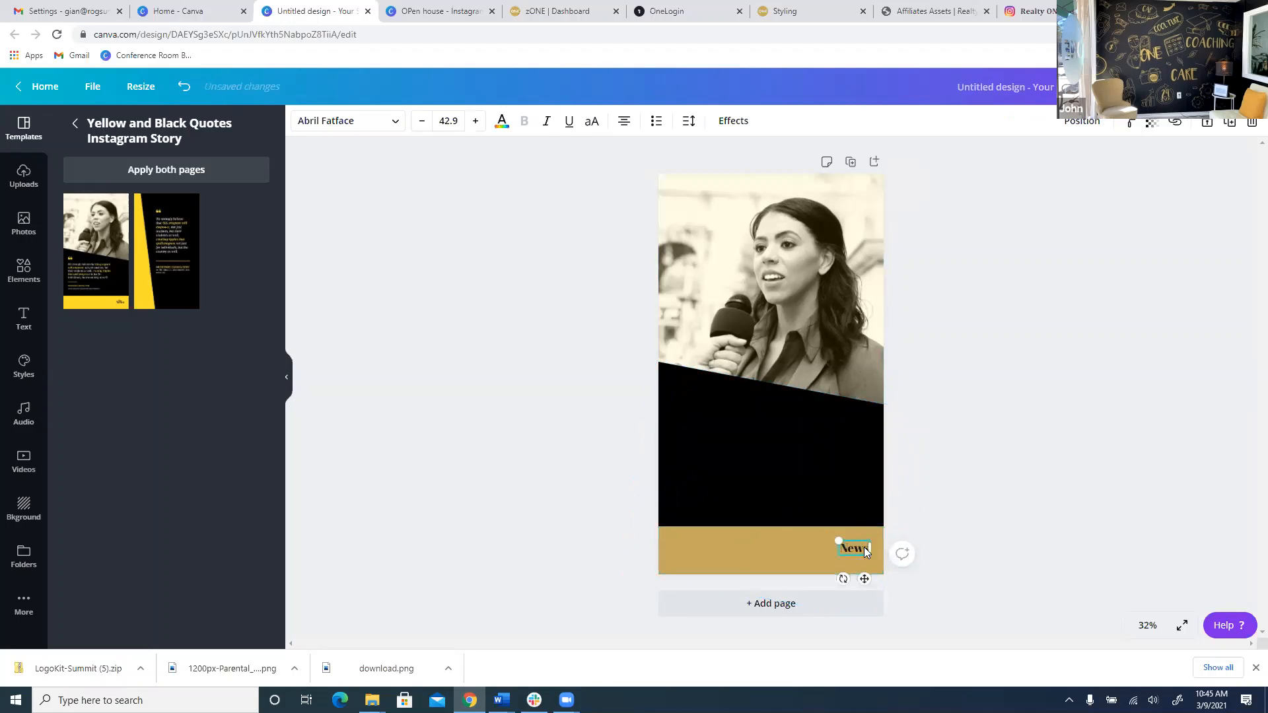
key("Delete")
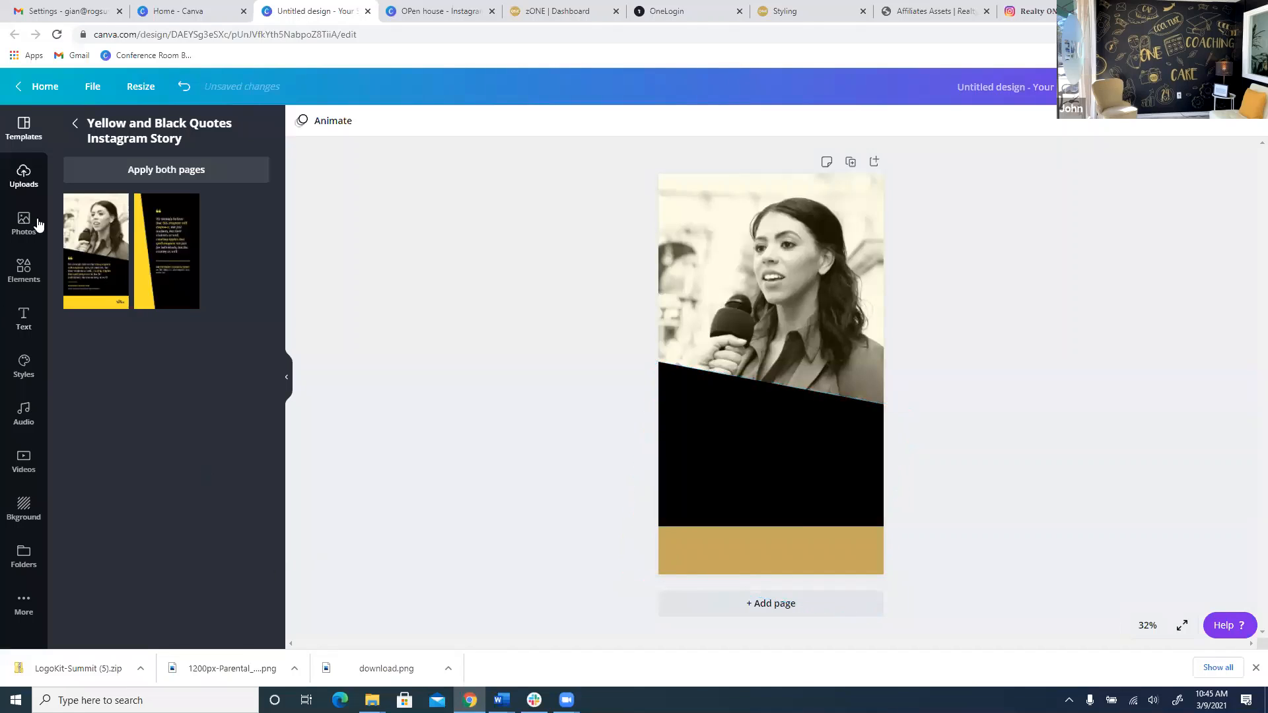
left_click(24, 175)
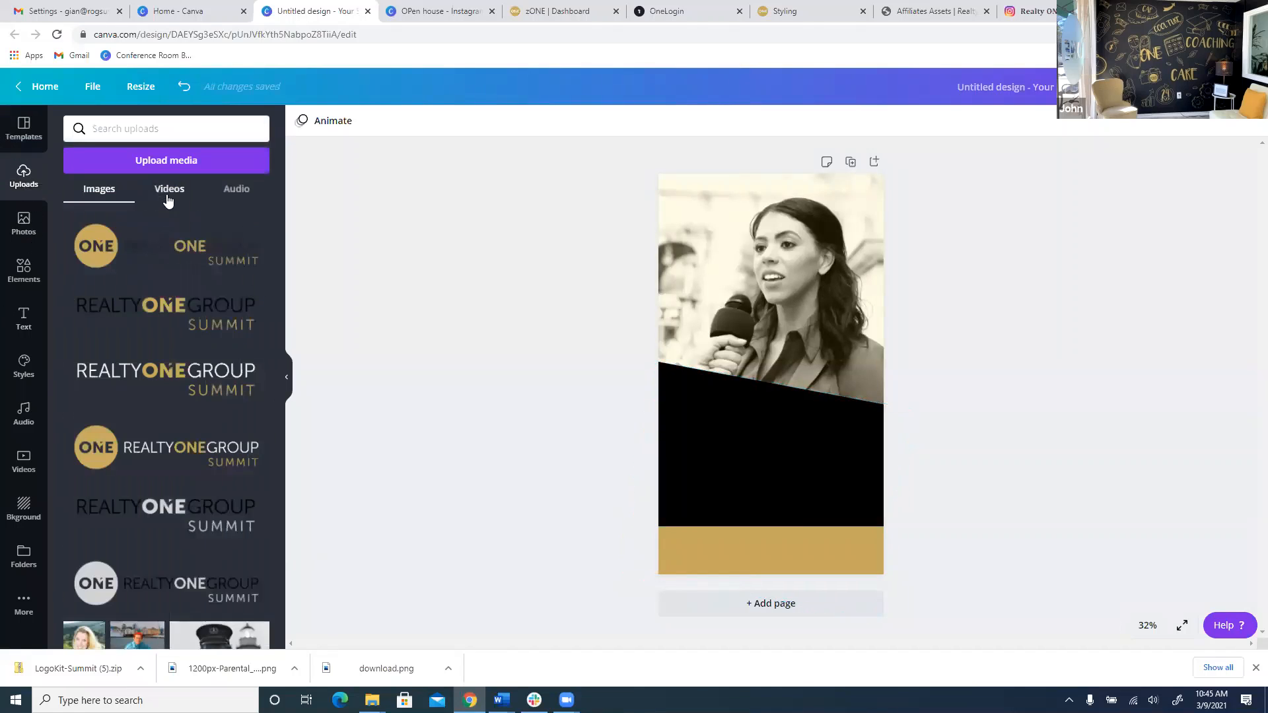
Open the Logos folder and try placing a Realty One Group Summit logo, undoing the changes.
left_click(24, 570)
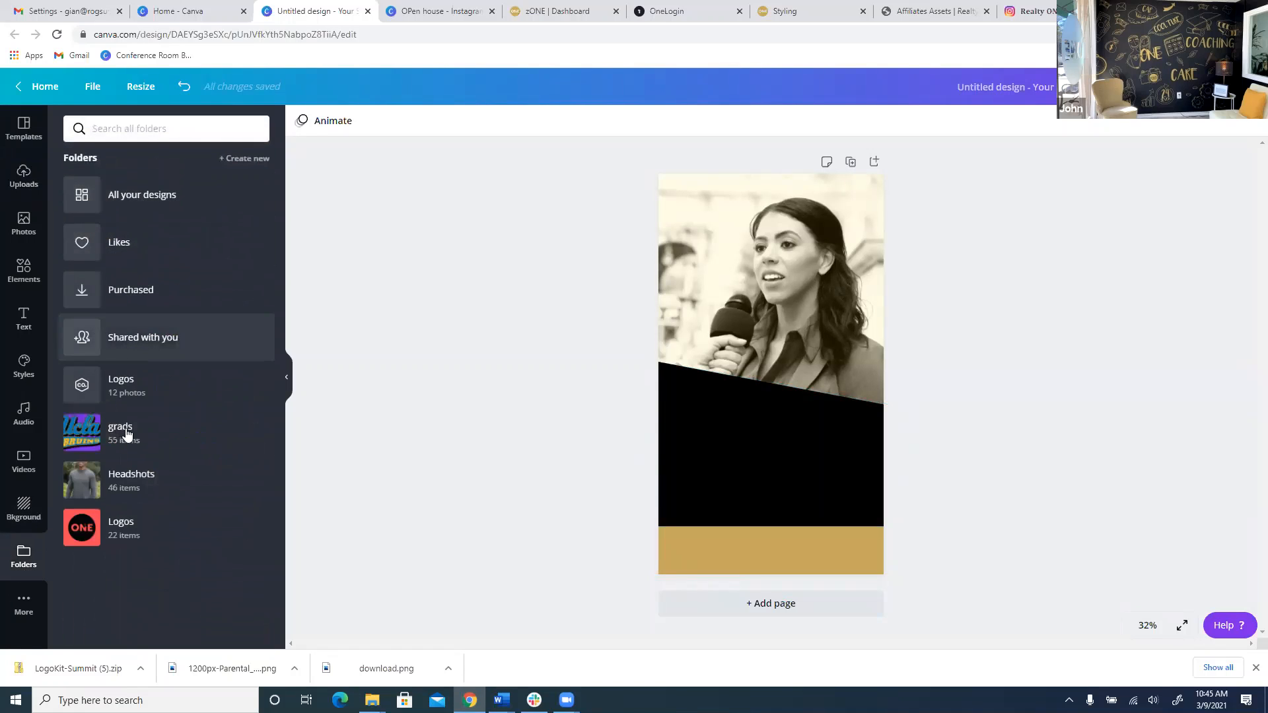
left_click(136, 390)
scroll(80, 515, "down", 1)
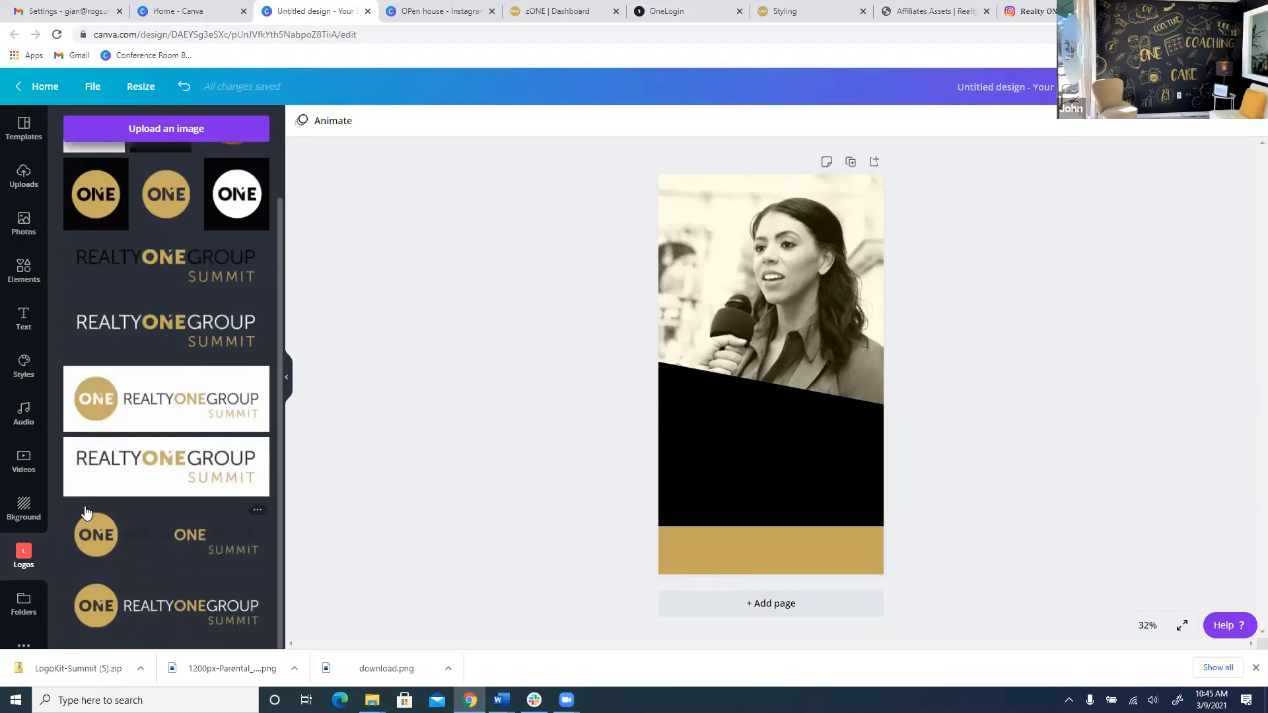
left_click(192, 604)
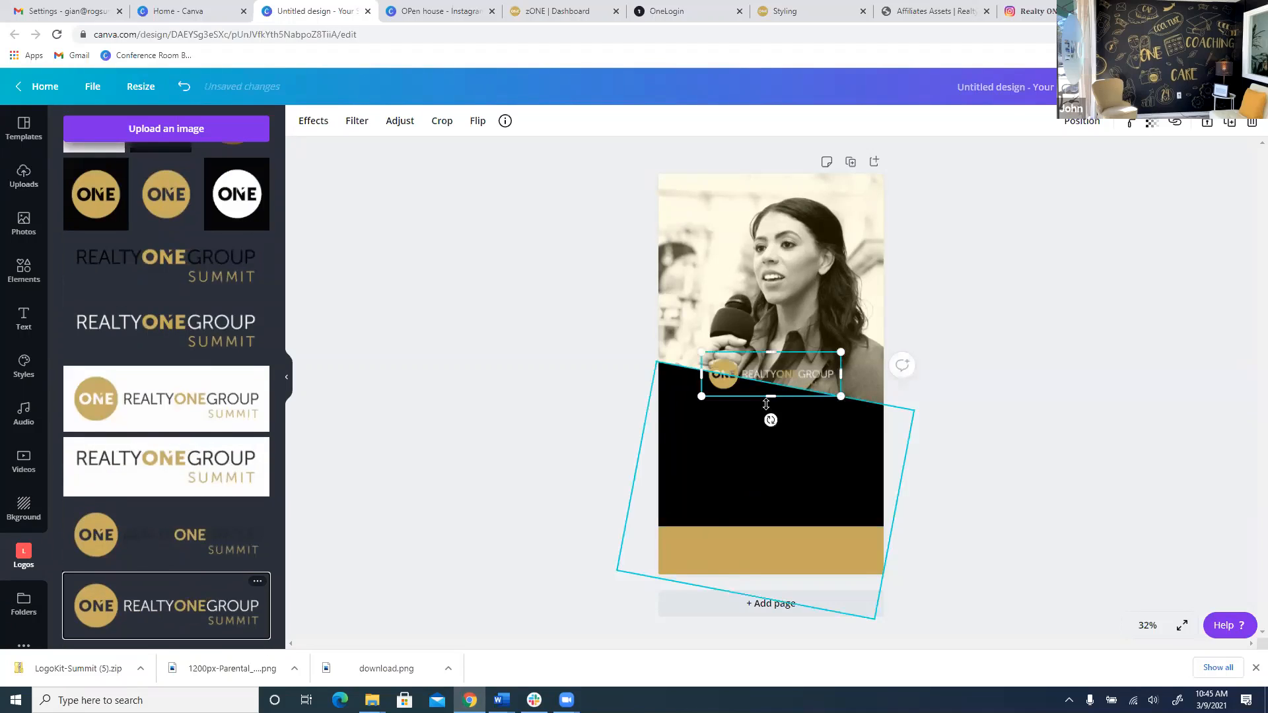
left_click_drag(766, 397, 718, 499)
key("ctrl+z")
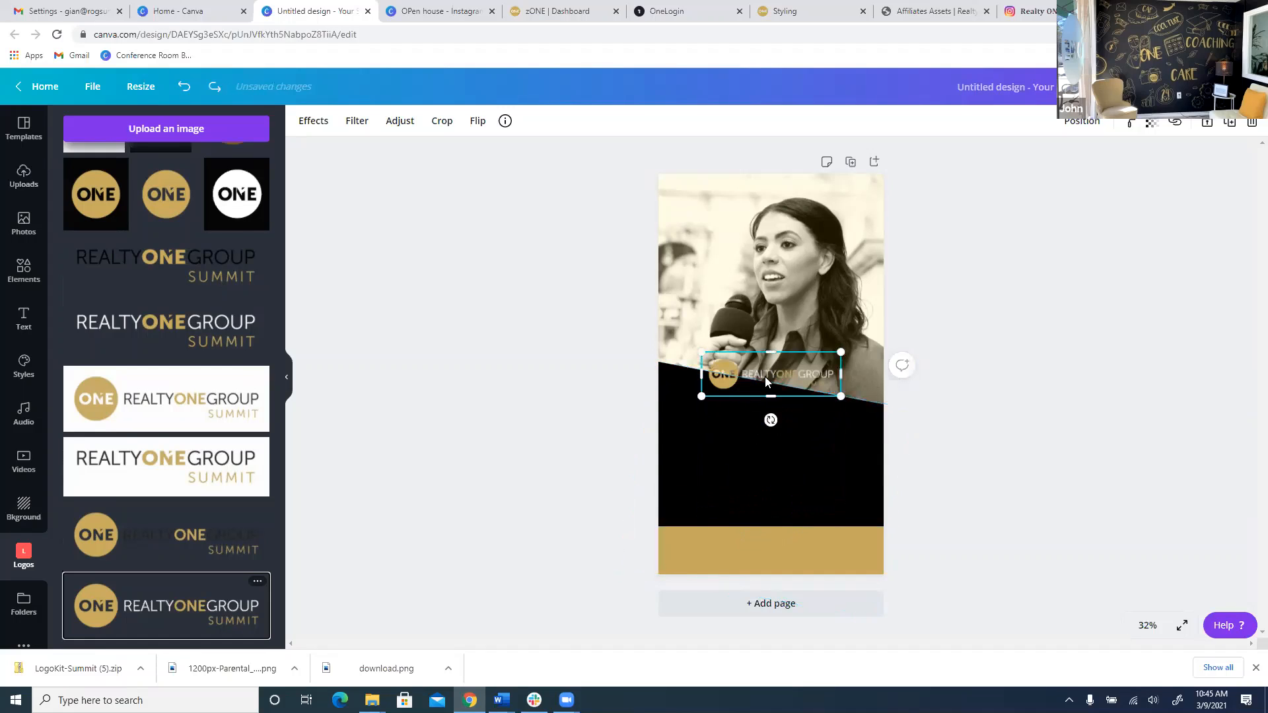
left_click_drag(765, 376, 783, 250)
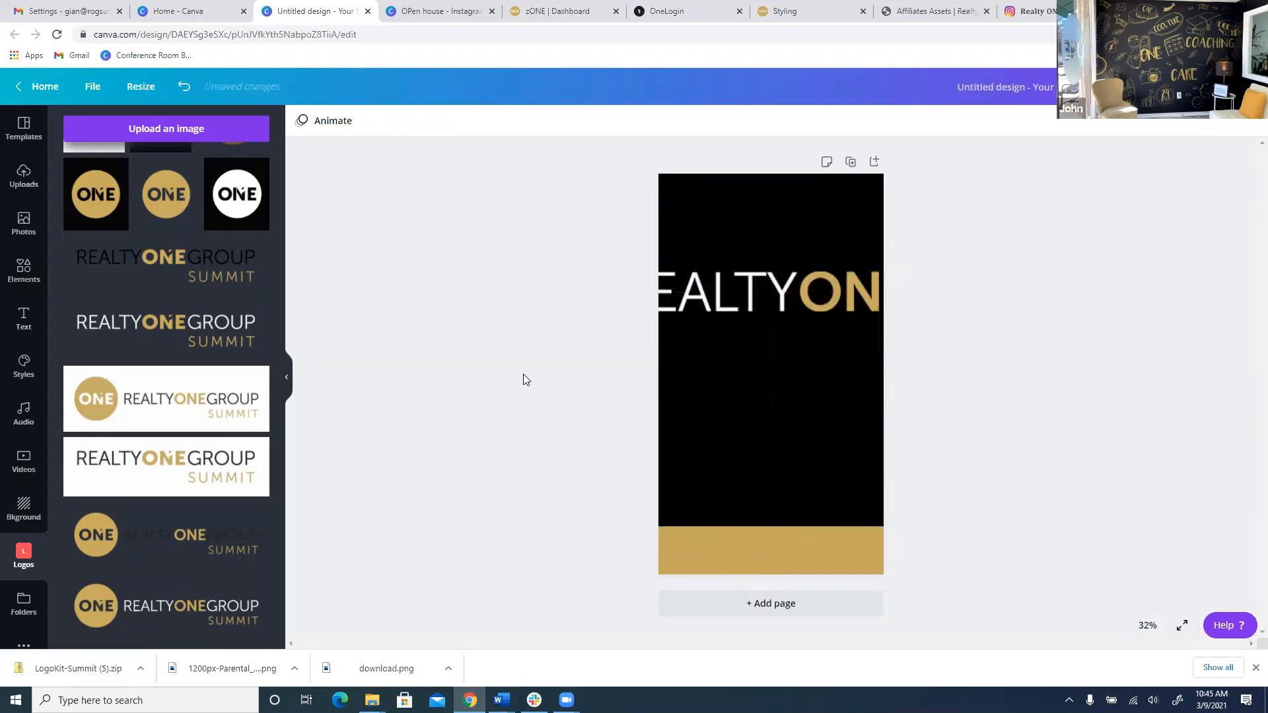
key("ctrl+z")
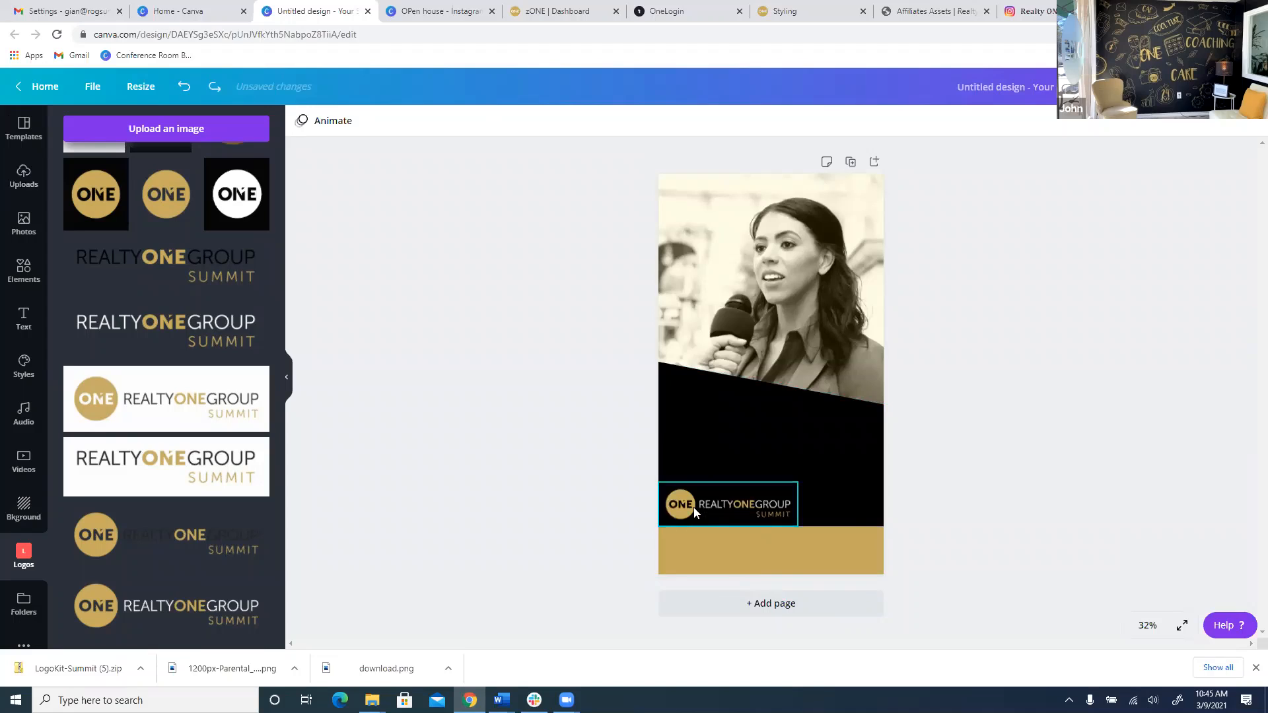
Remove the trial logos, including the dark ONE Summit logo, restoring the original photo.
left_click(702, 492)
key("Delete")
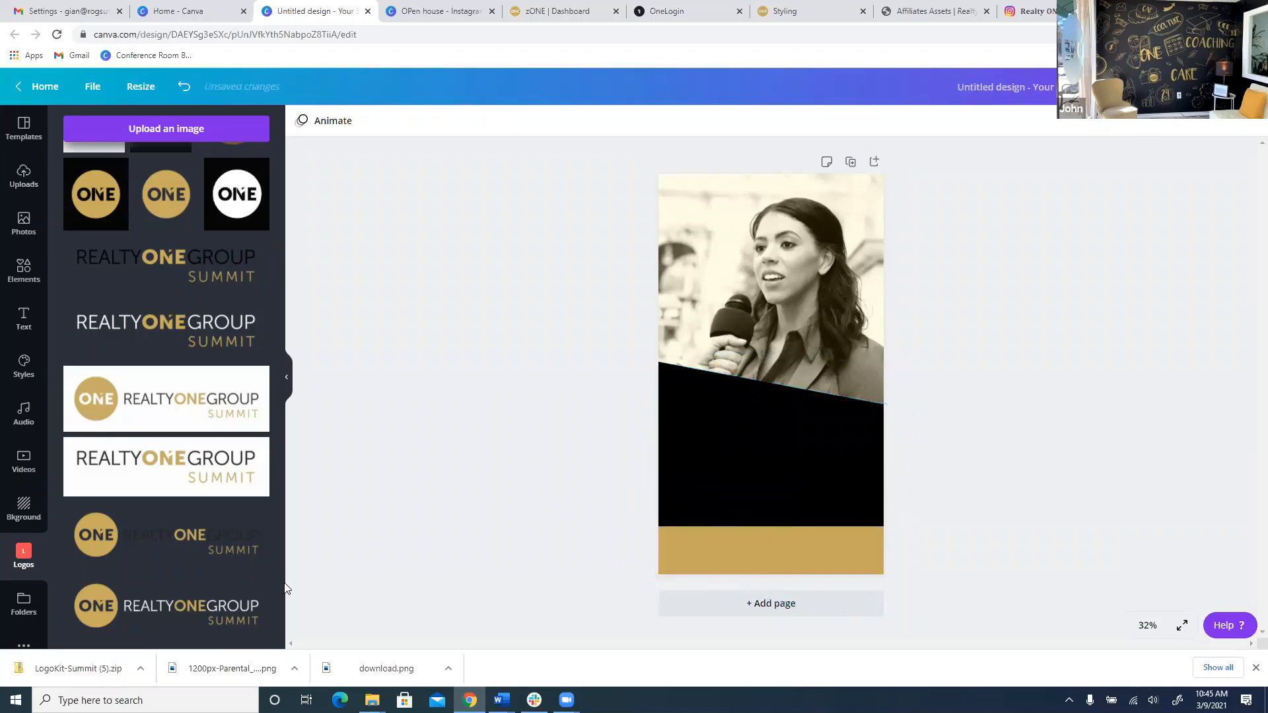
left_click(212, 533)
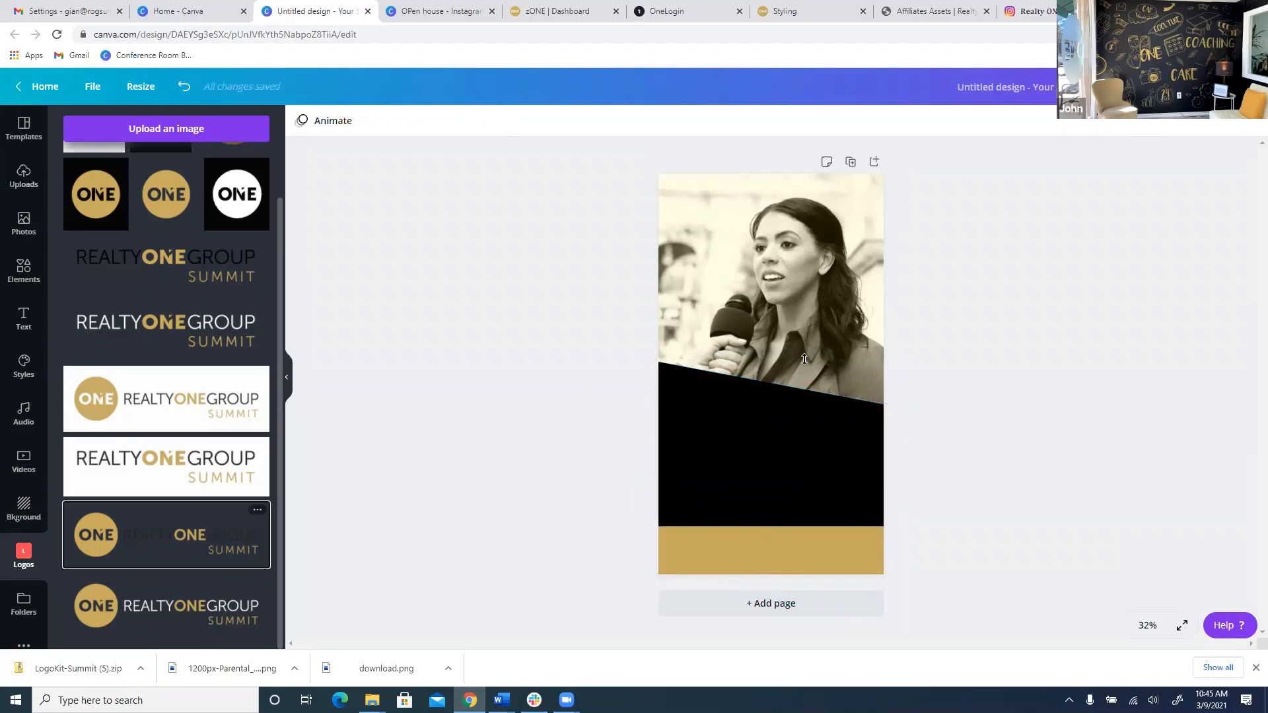
left_click_drag(787, 373, 704, 225)
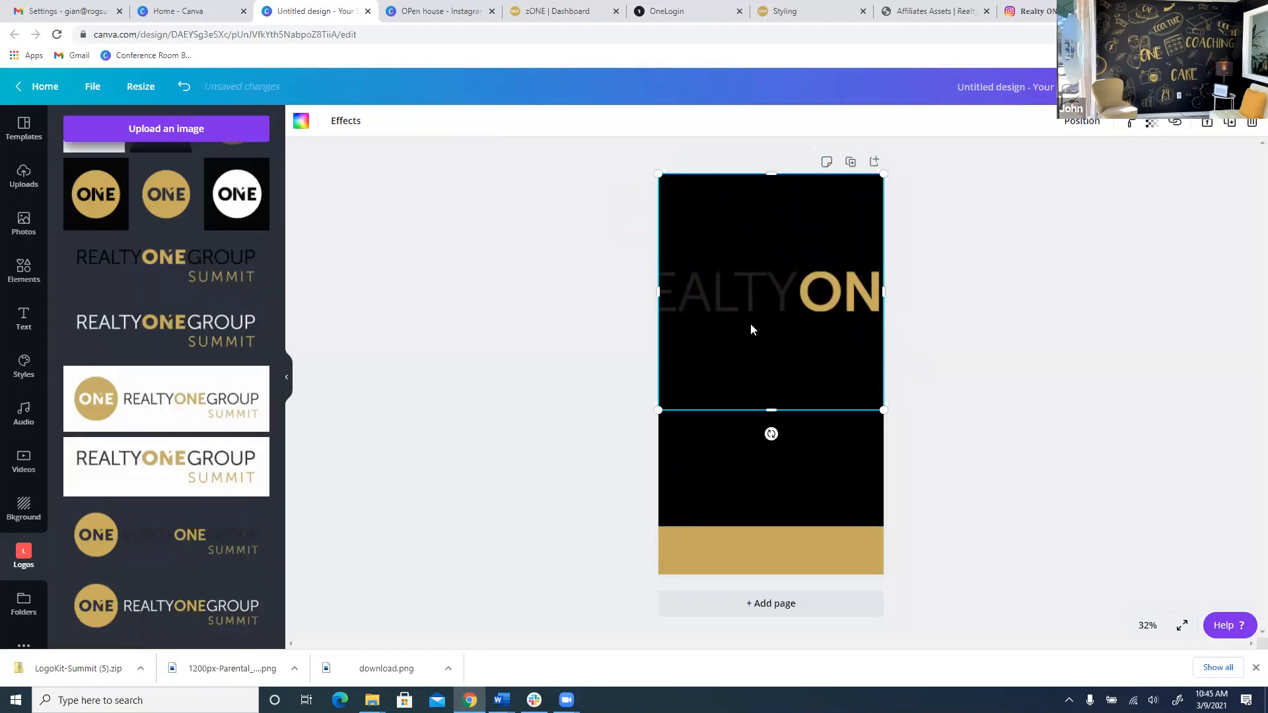
key("Delete")
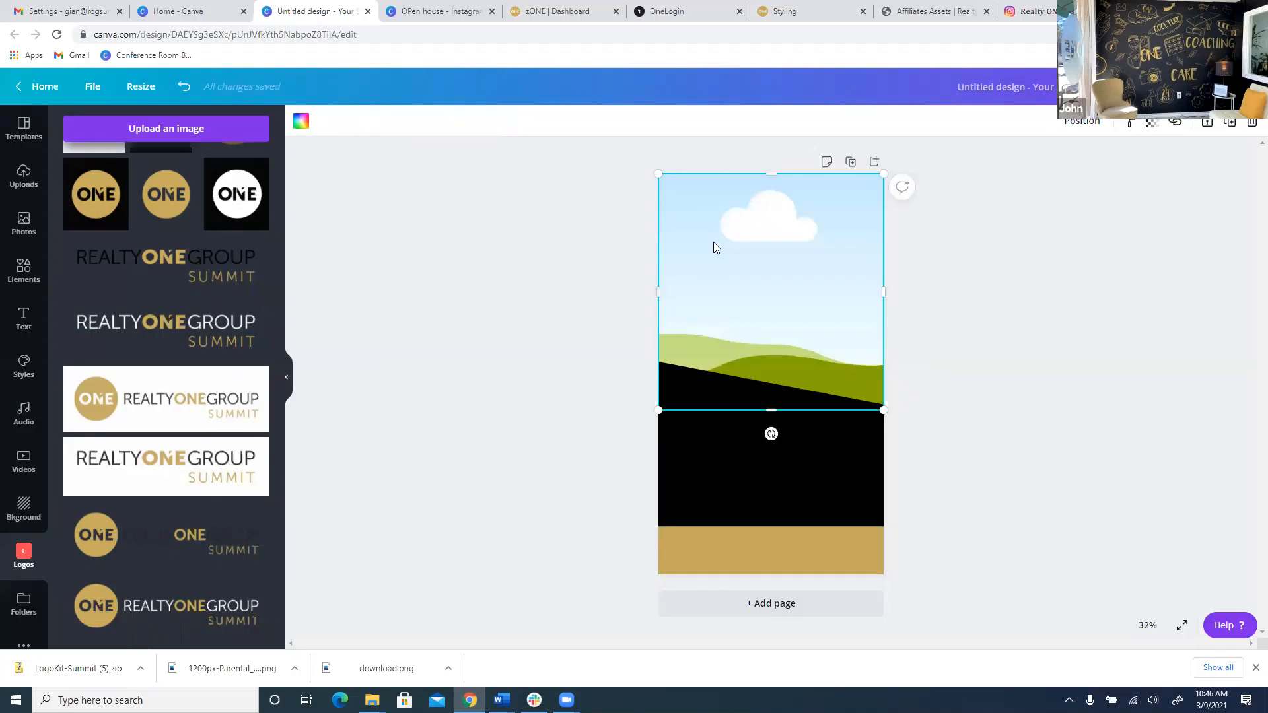
key("ctrl+z")
key("ctrl+z")
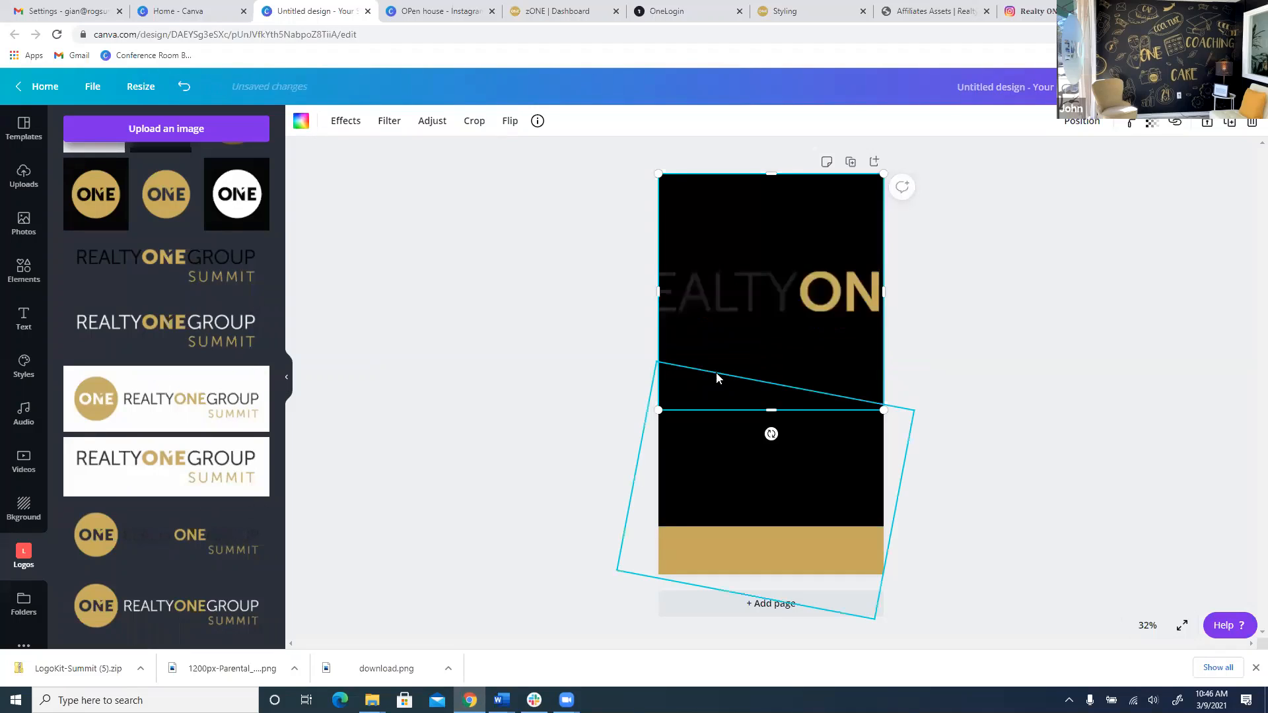
left_click(1092, 399)
left_click(766, 370)
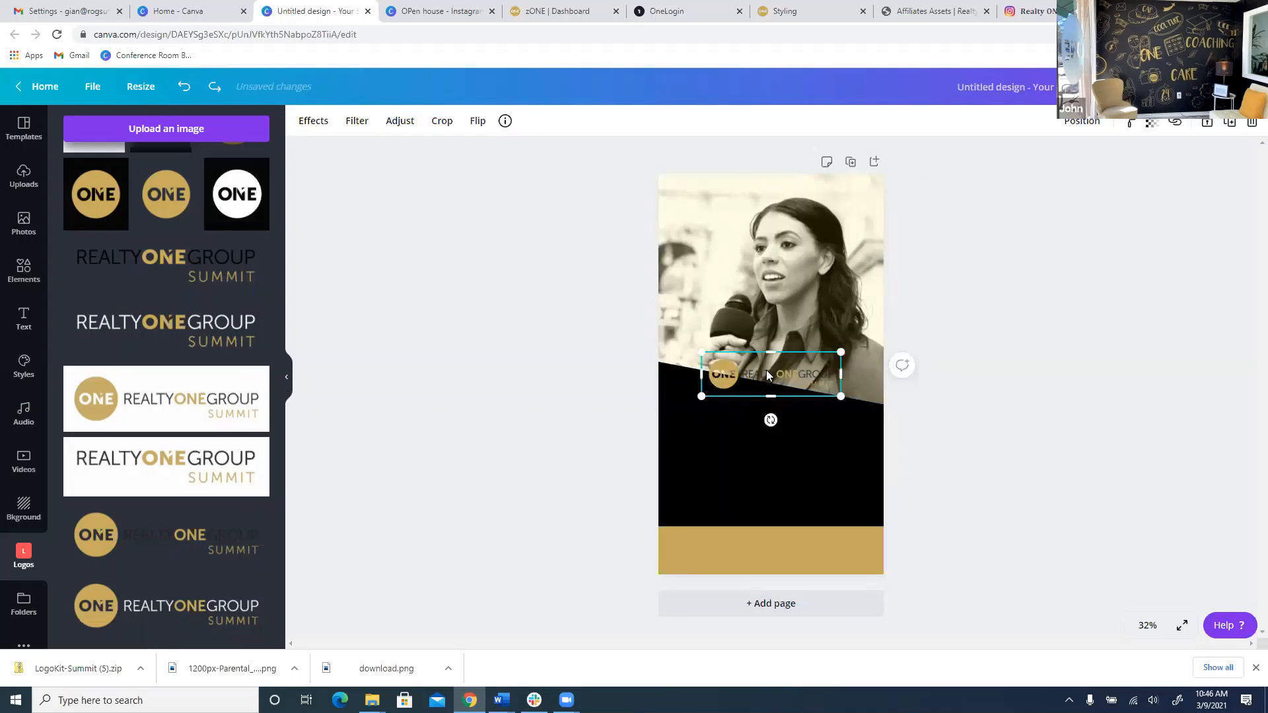
key("Delete")
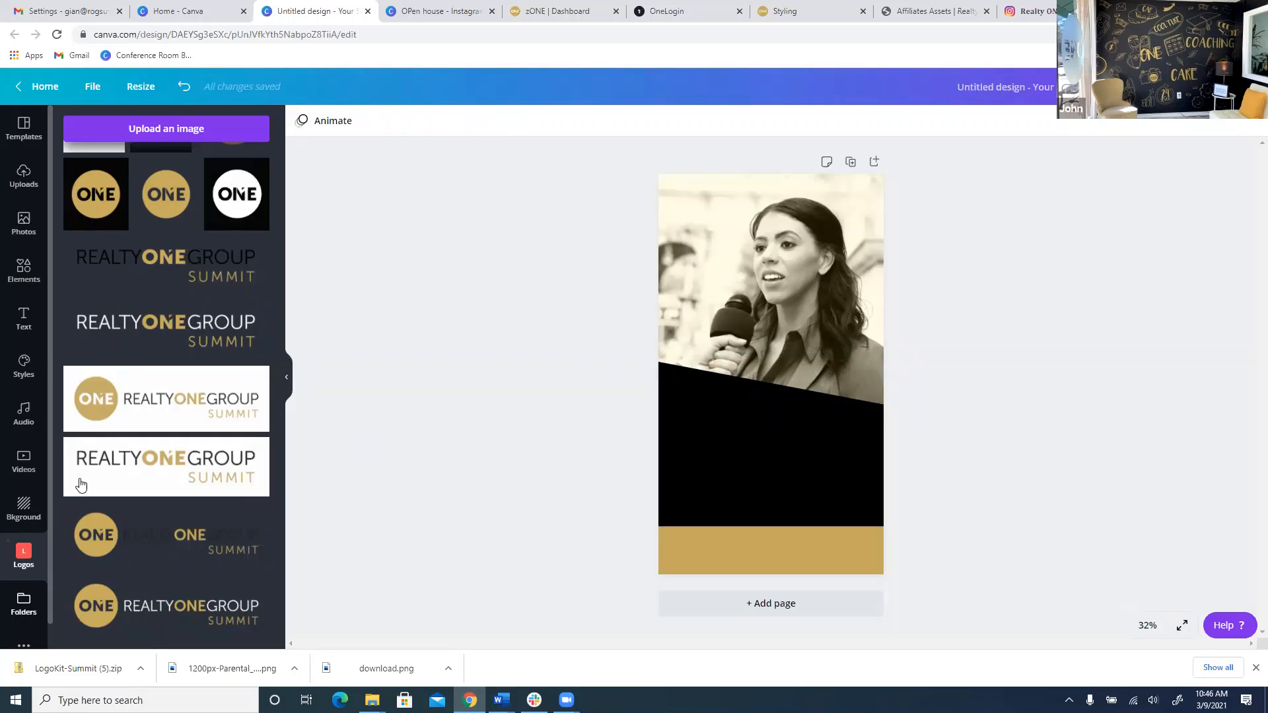
Add the bearded man's headshot from the Headshots folder to the story.
left_click(23, 604)
left_click(132, 476)
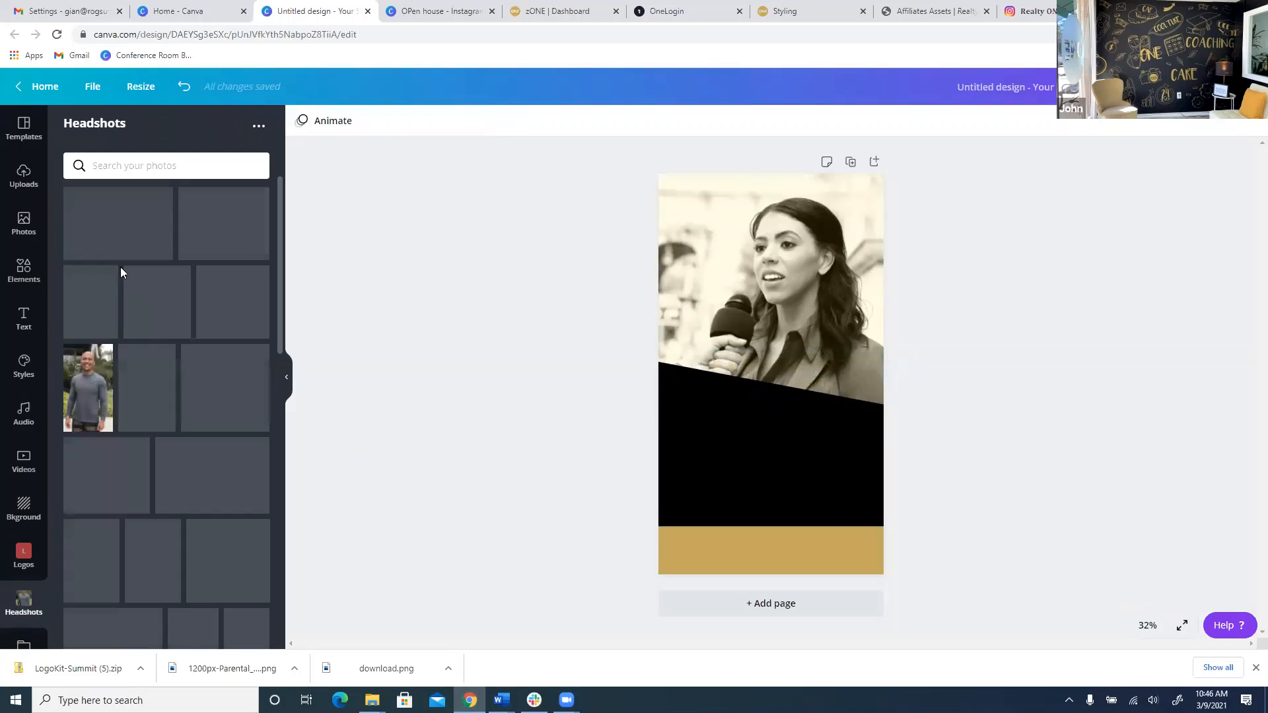
scroll(154, 352, "down", 1)
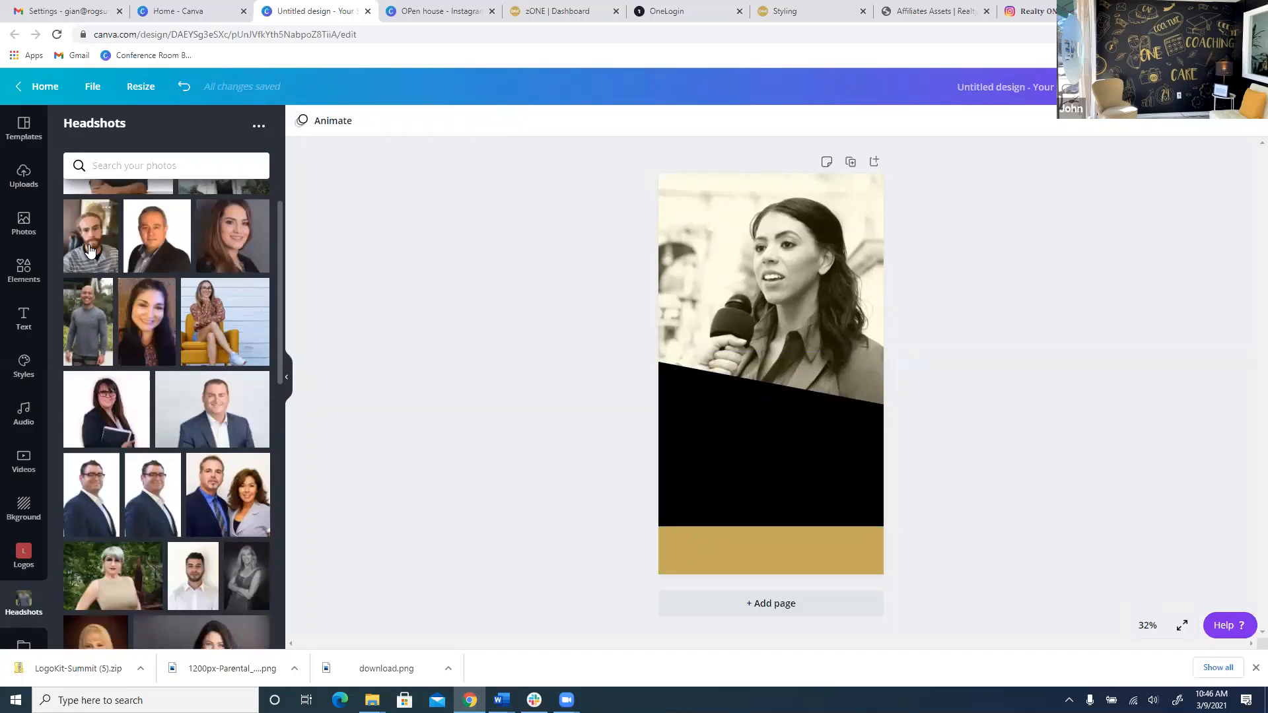
left_click(90, 236)
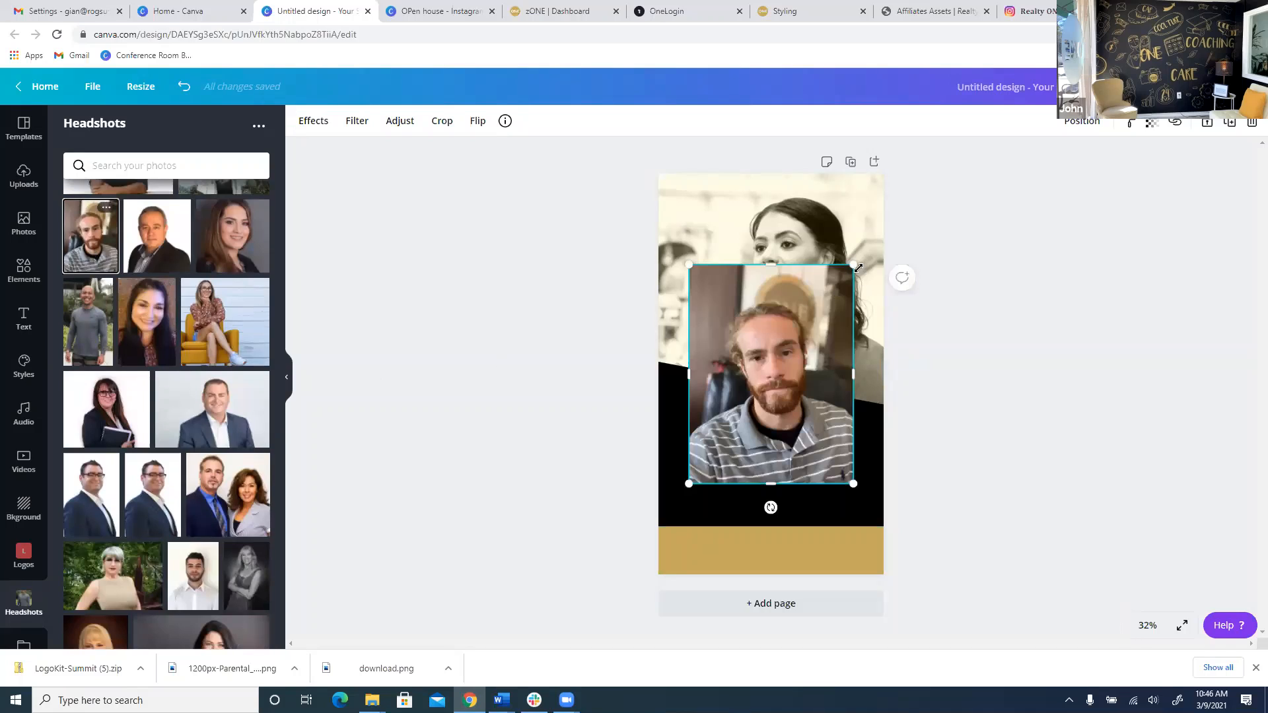
Shrink the headshot and place it in the bottom-left corner beside the gold footer.
left_click_drag(856, 266, 793, 344)
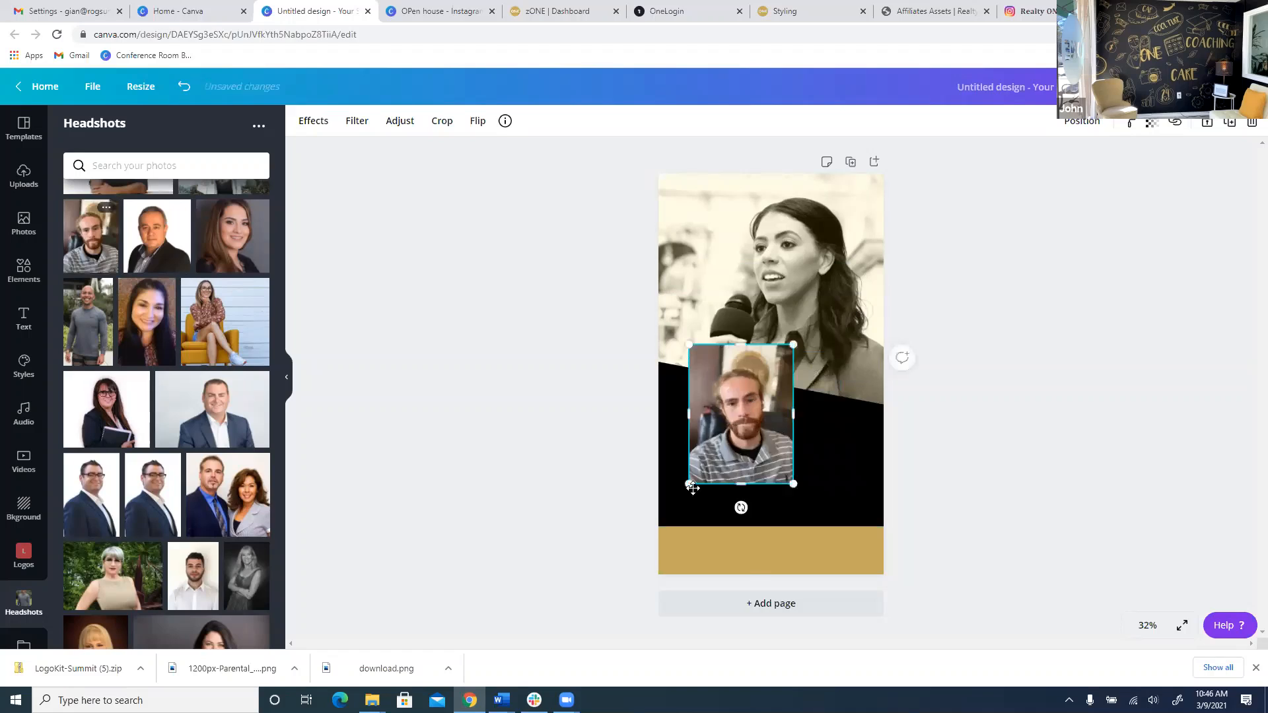
left_click_drag(744, 407, 711, 499)
left_click_drag(761, 437, 740, 459)
left_click(527, 481)
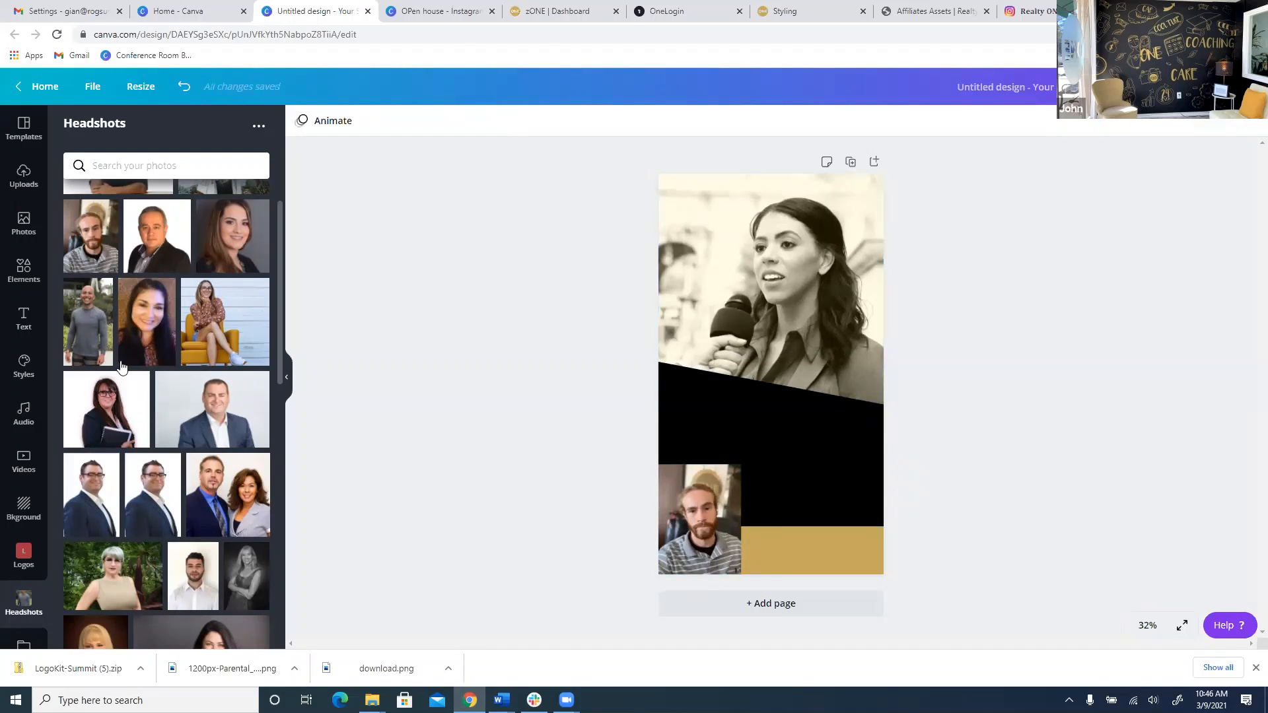
left_click(23, 177)
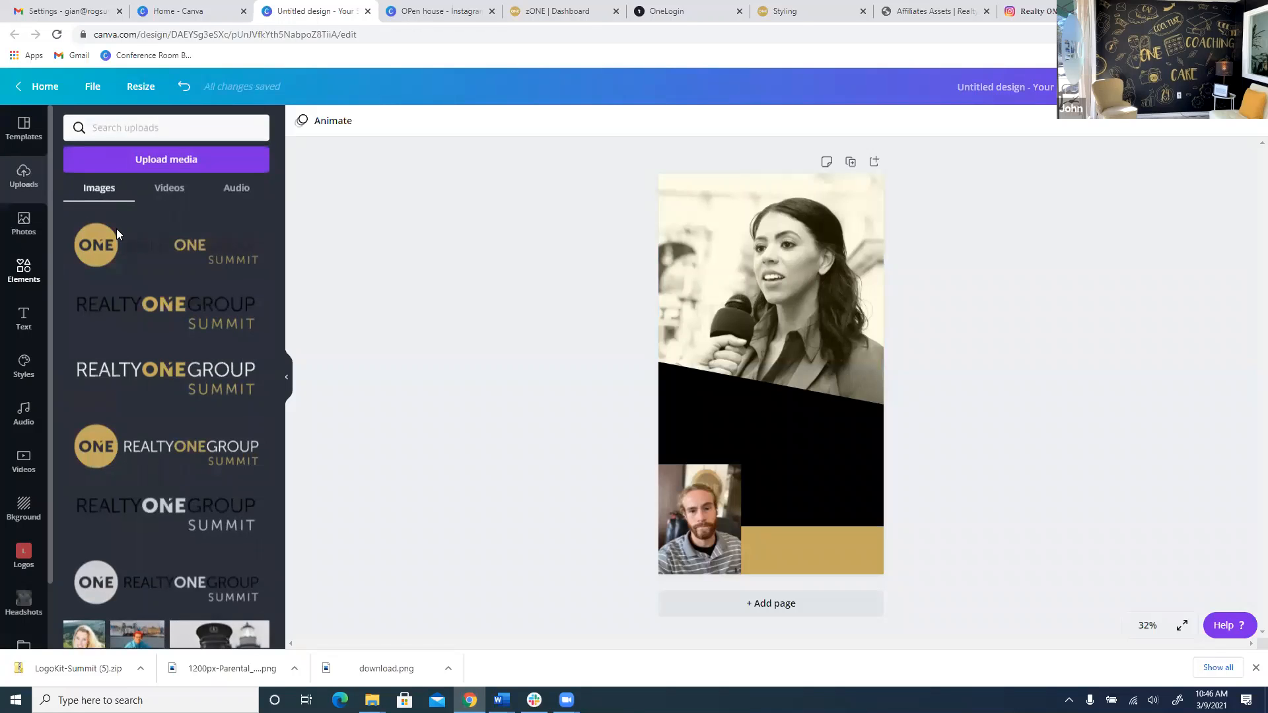
Delete the square headshot from the bottom-left of the story.
scroll(141, 404, "down", 3)
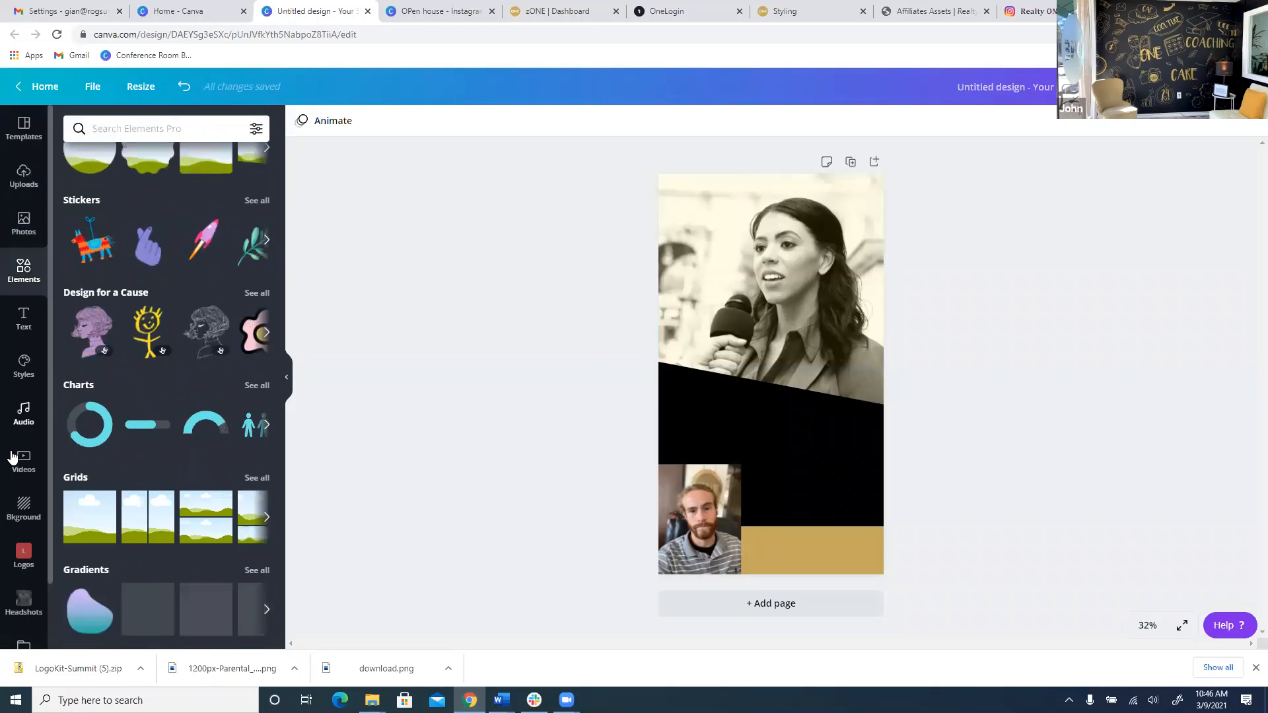
left_click(28, 174)
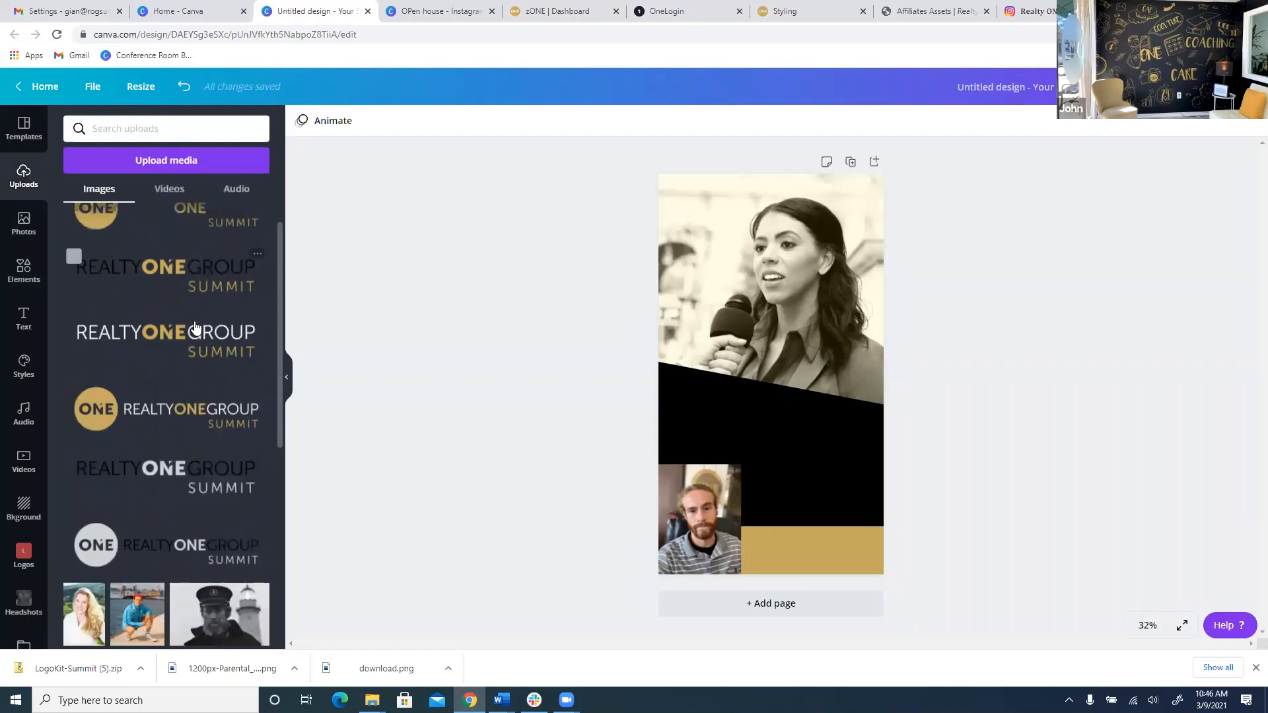
scroll(196, 326, "down", 15)
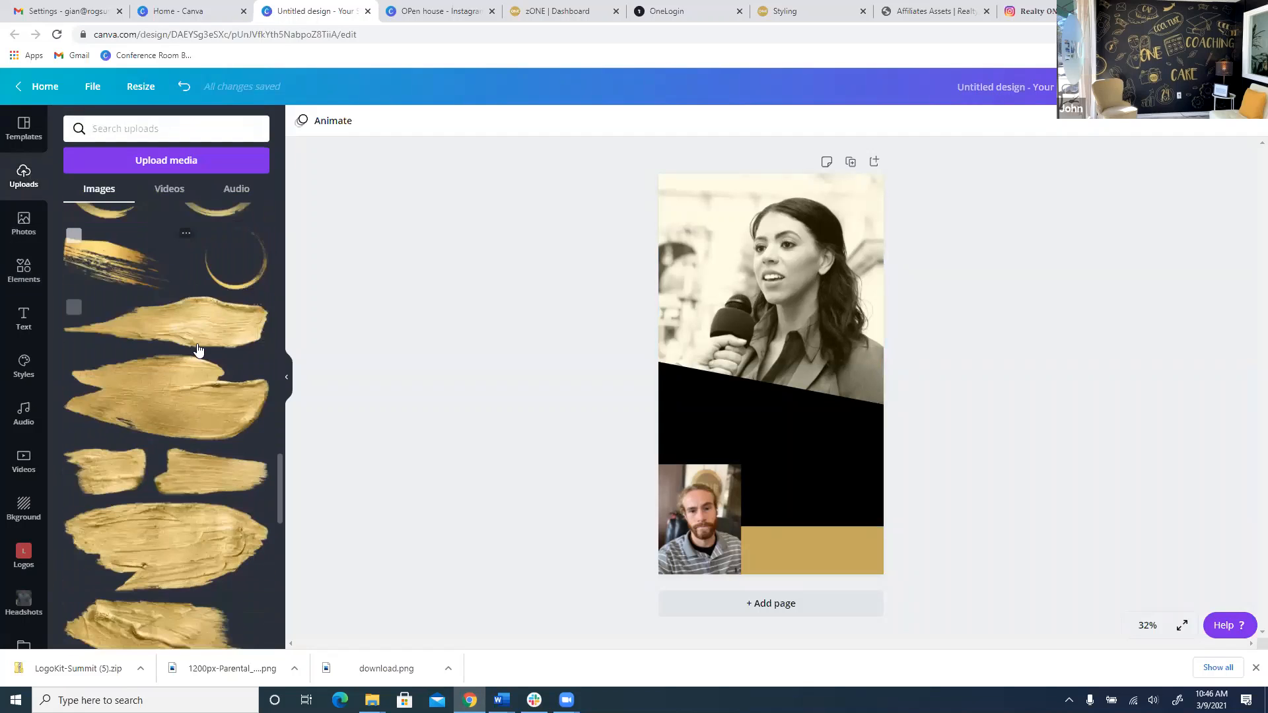
scroll(197, 350, "down", 15)
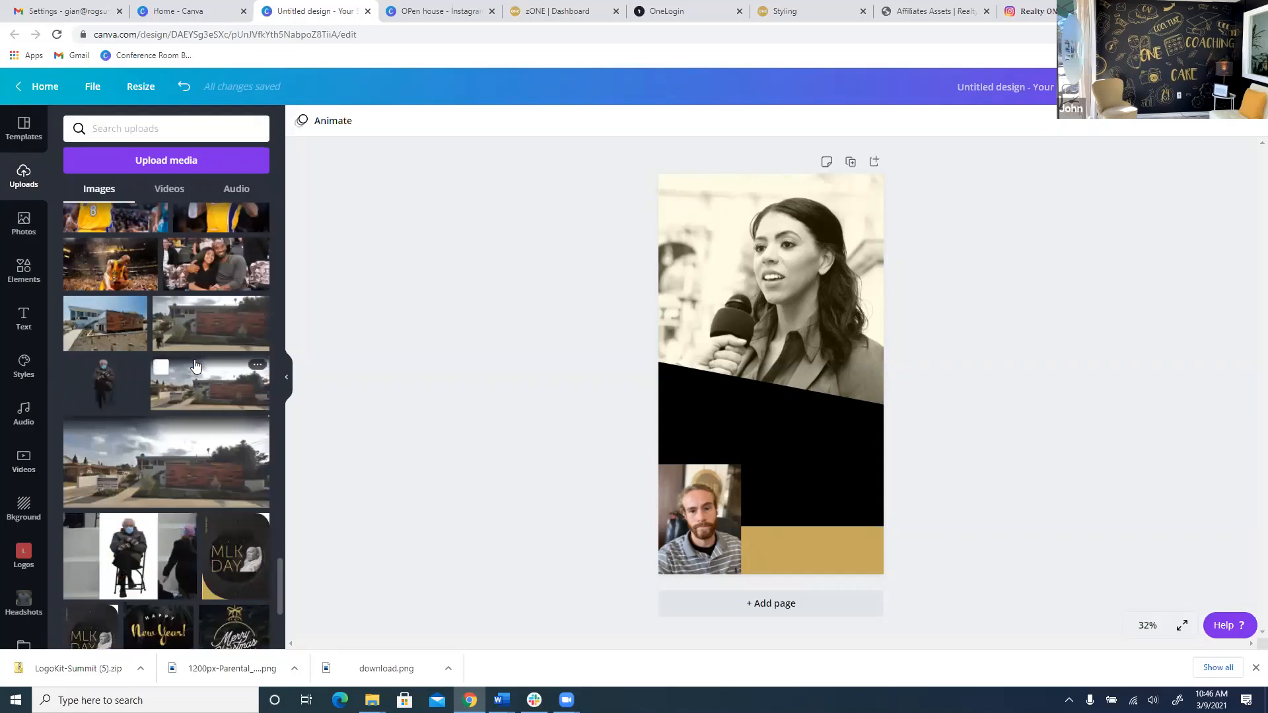
scroll(132, 370, "up", 5)
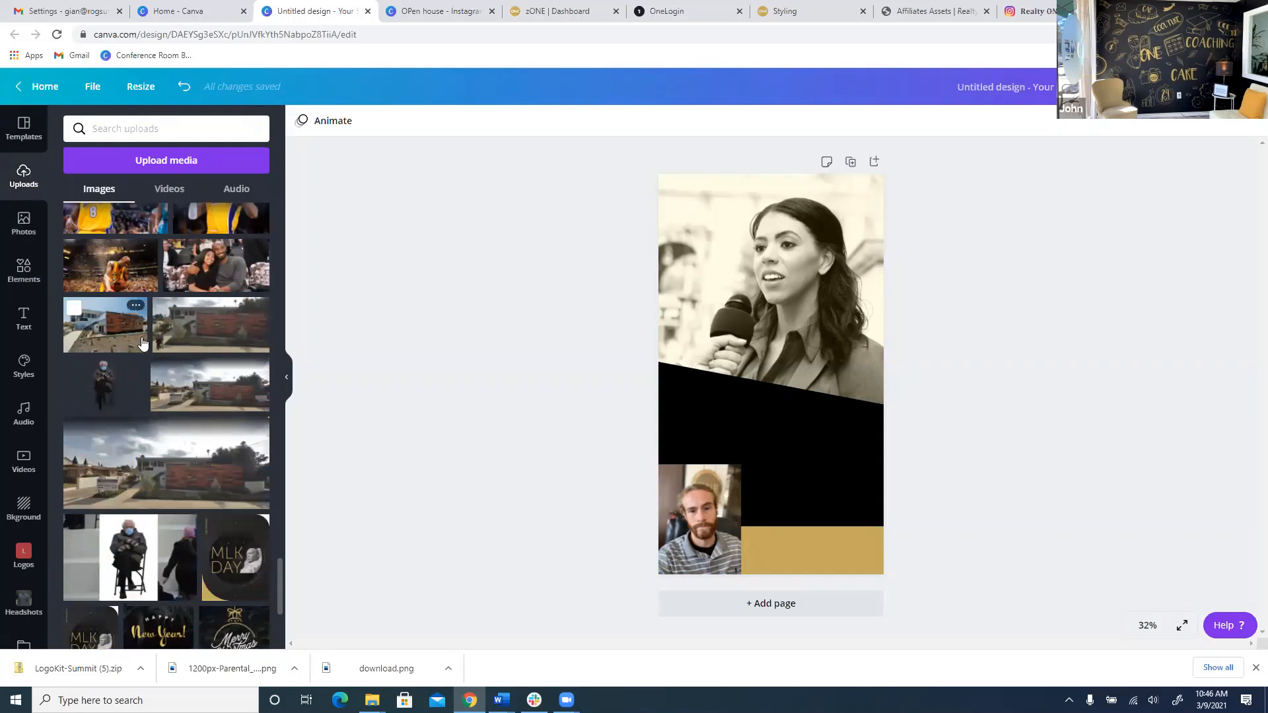
scroll(133, 370, "down", 10)
left_click(701, 536)
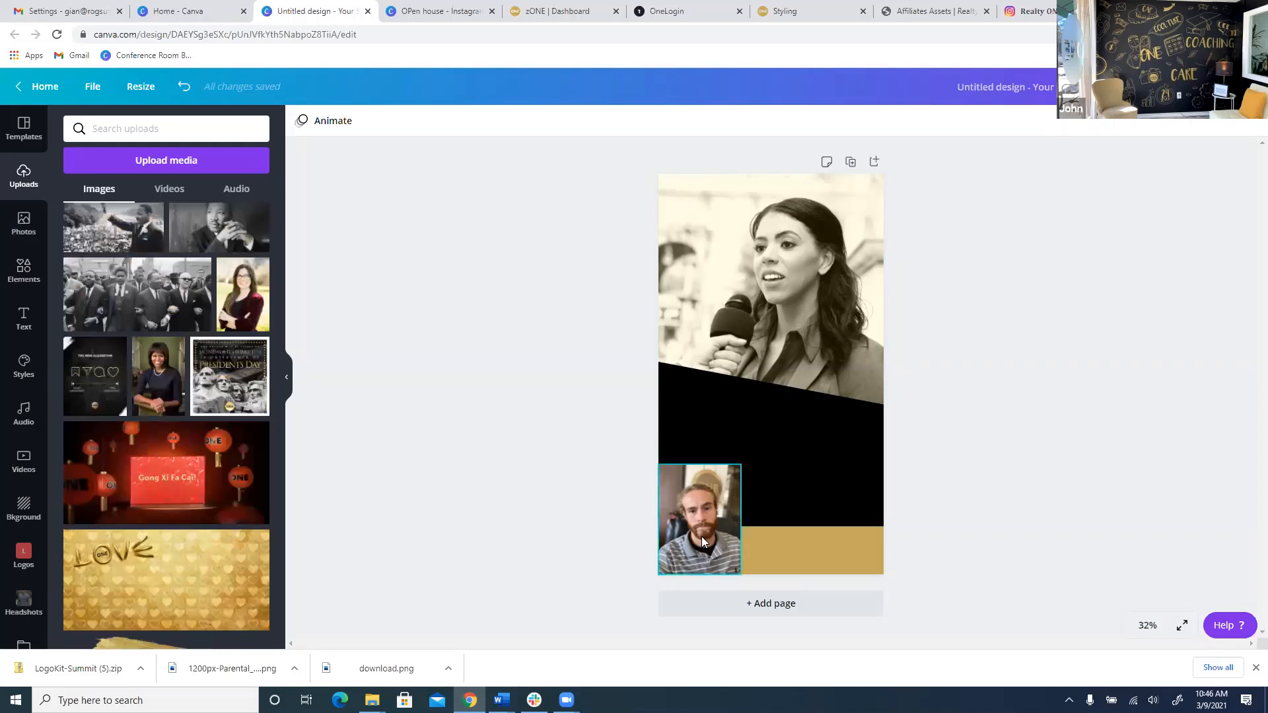
key("Delete")
Browse the Photos library, then the Elements library of shapes and frames.
scroll(165, 396, "up", 5)
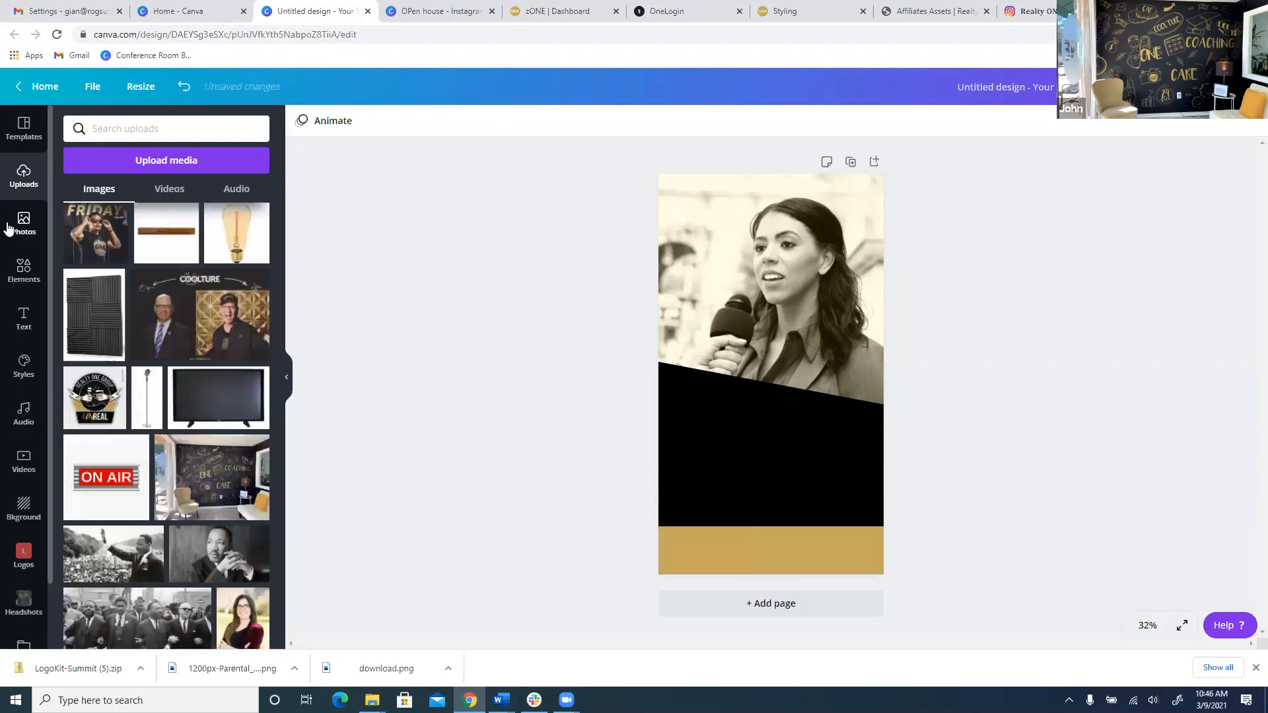
left_click(20, 227)
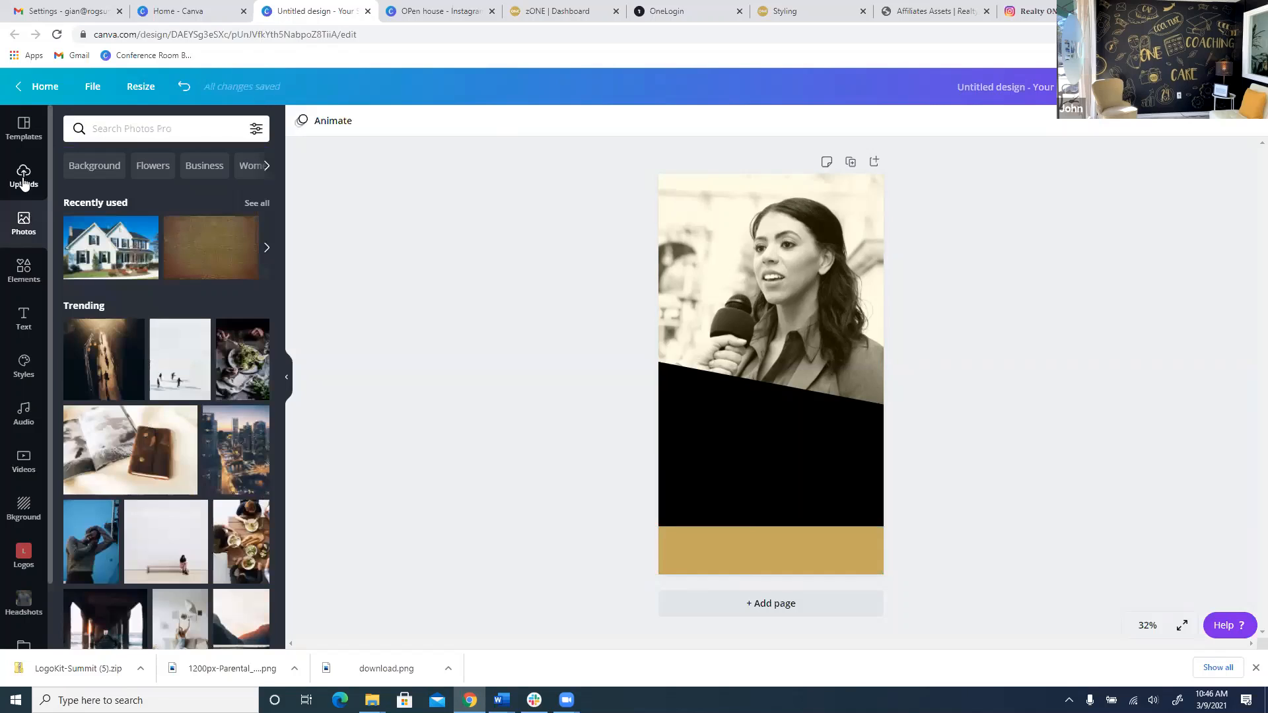
left_click(12, 271)
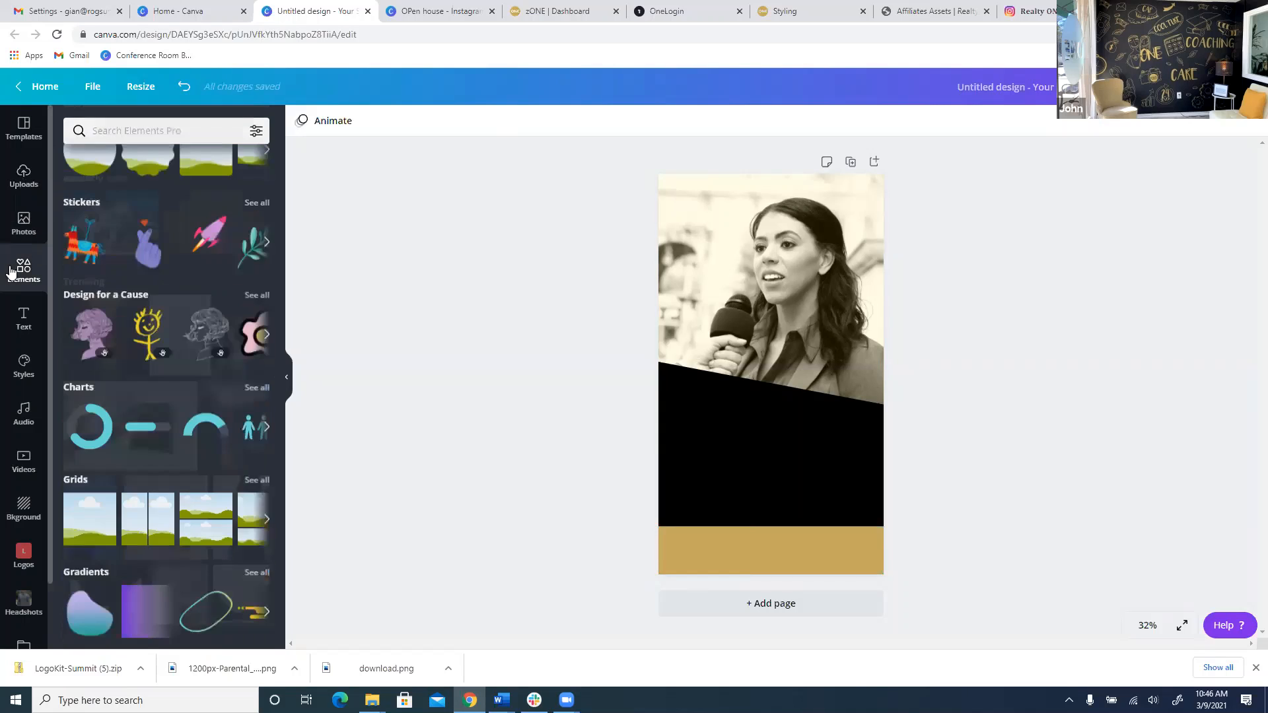
scroll(177, 348, "up", 5)
scroll(92, 423, "down", 2)
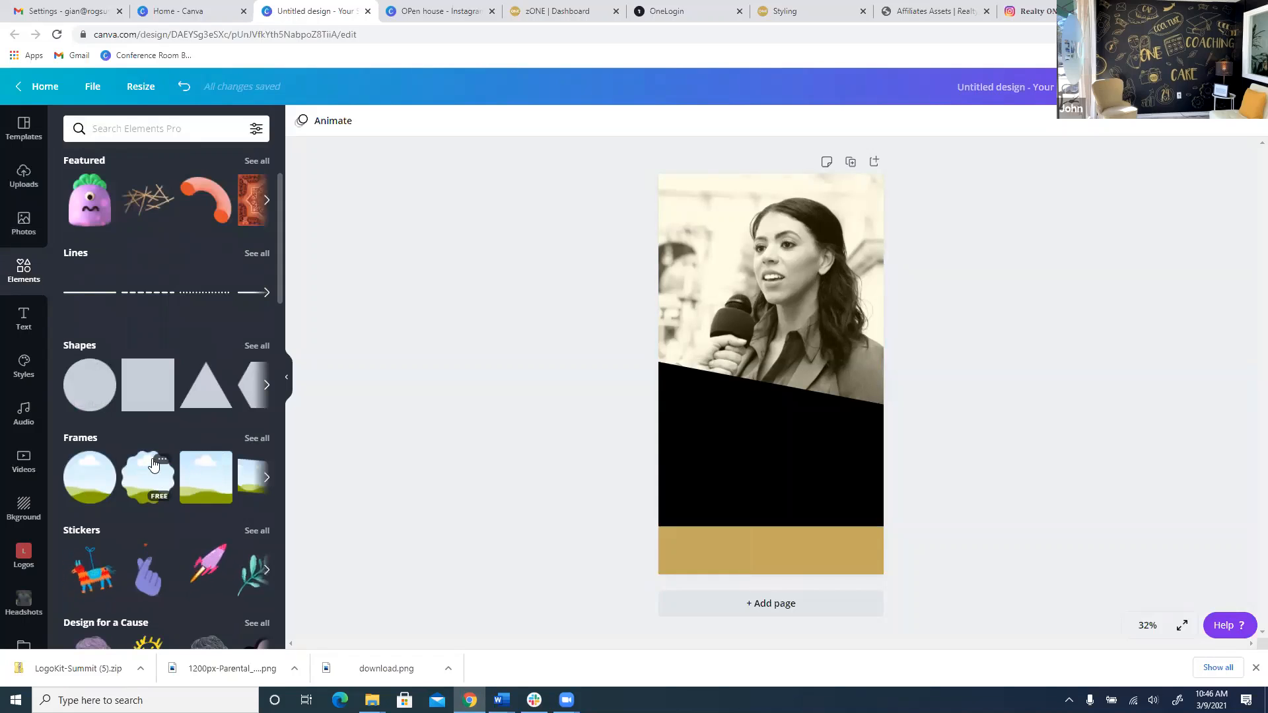
Add a circle frame at the bottom-left and drop the bearded man's headshot into it.
left_click(113, 477)
left_click_drag(735, 403, 699, 521)
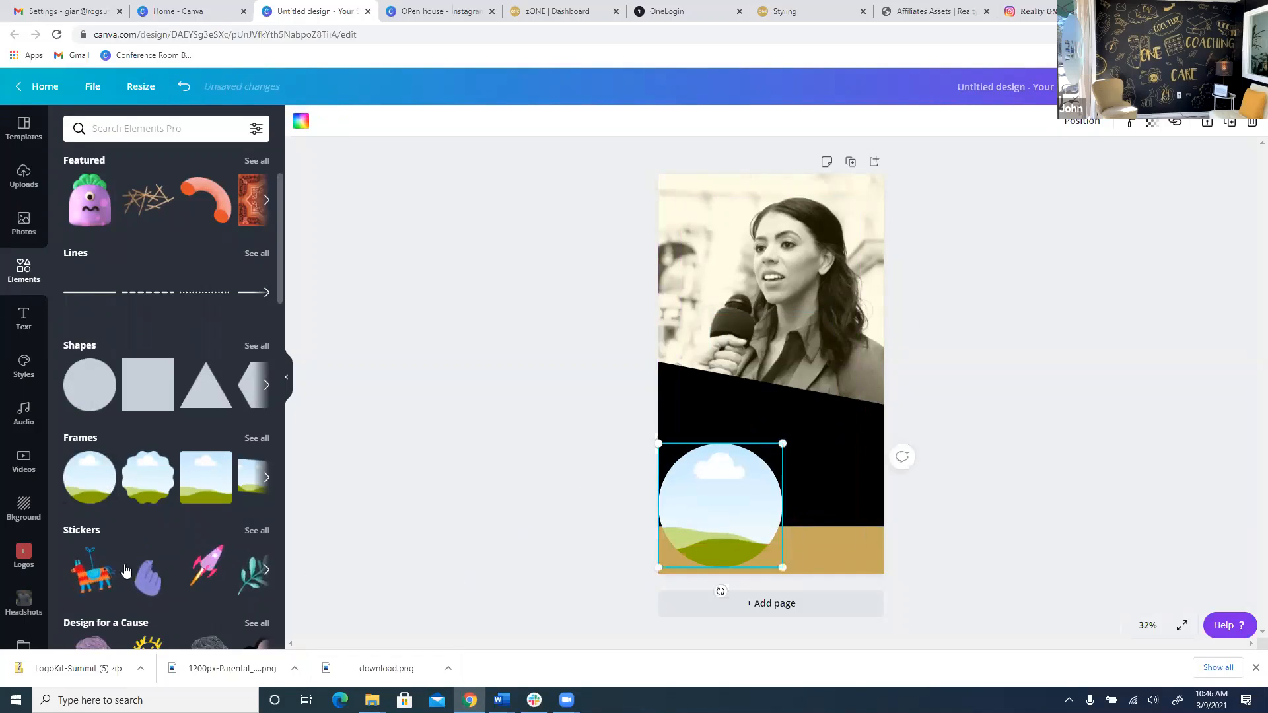
scroll(20, 574, "down", 2)
left_click(24, 576)
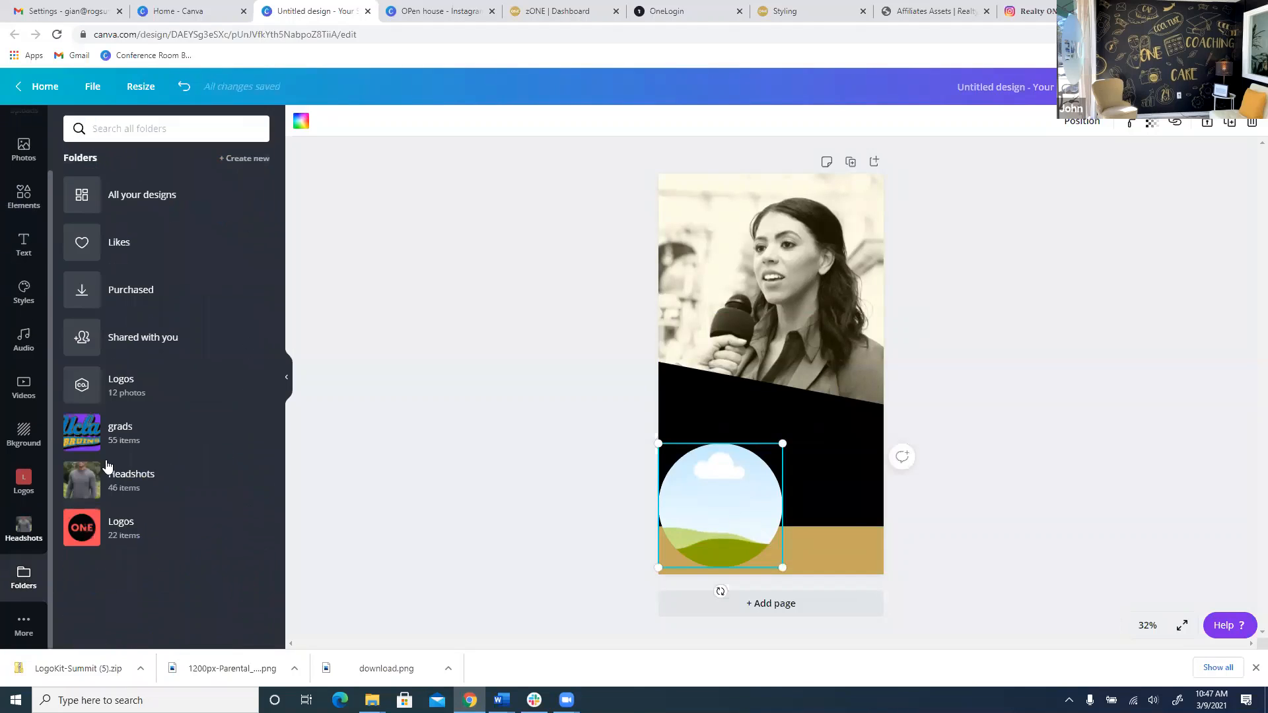
left_click(114, 470)
left_click_drag(103, 254, 735, 495)
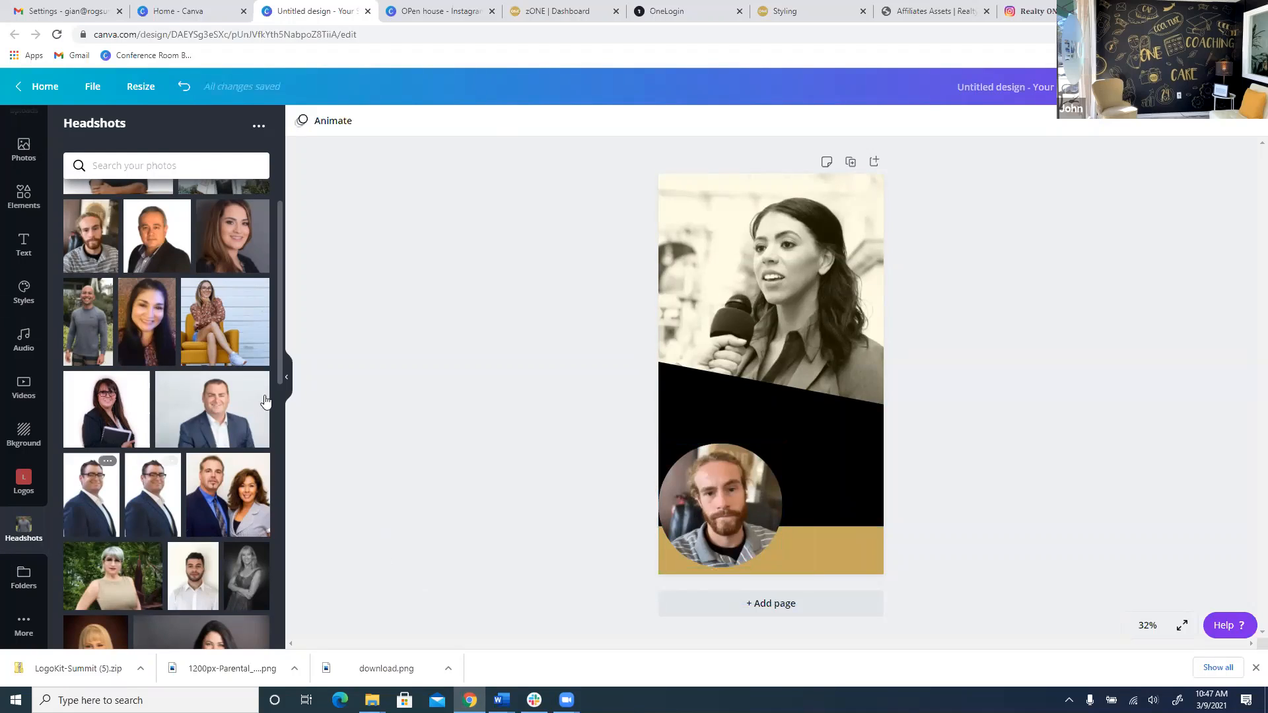
Look through Elements, then return to Uploads to find the gold brush graphics.
scroll(8, 325, "up", 1)
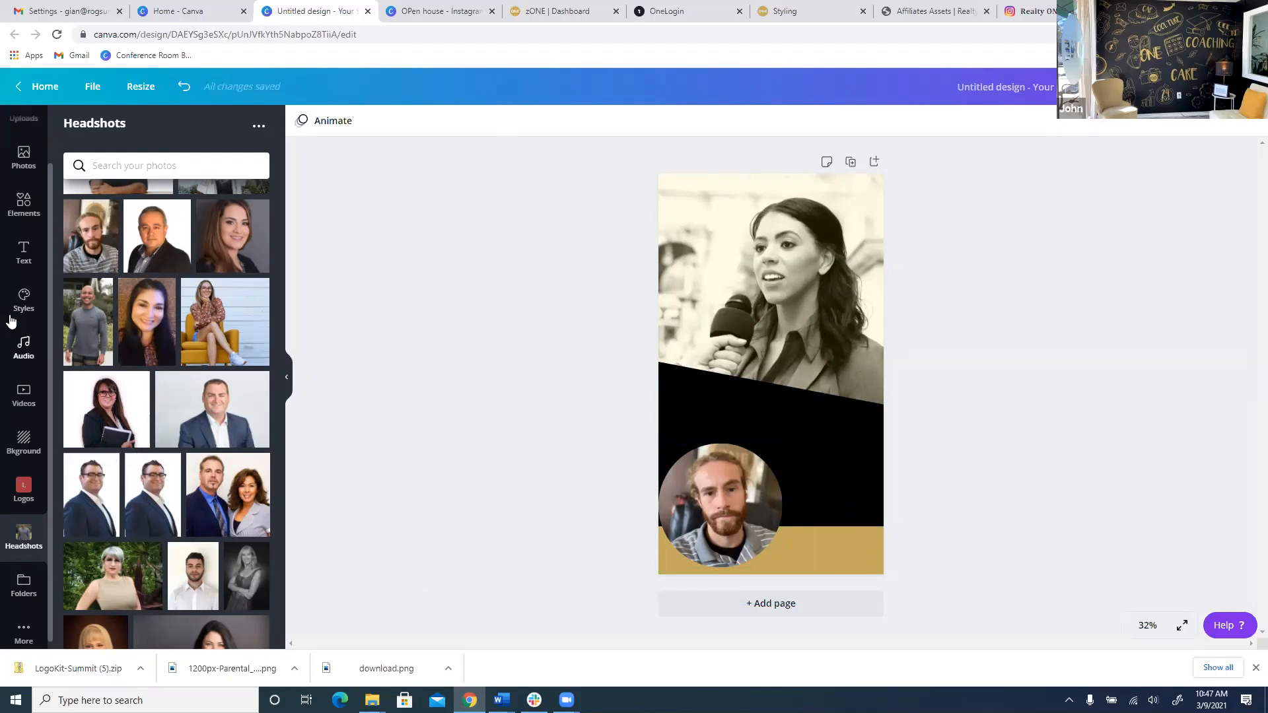
left_click(23, 260)
scroll(210, 403, "down", 15)
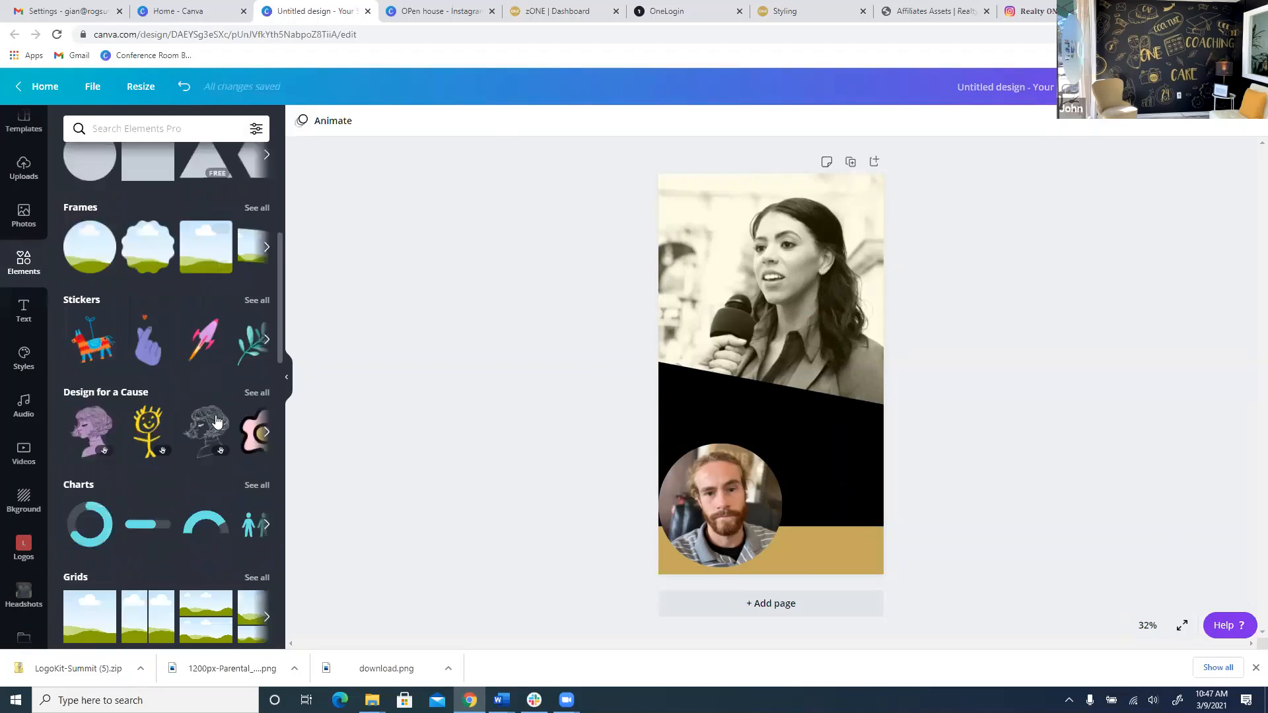
scroll(198, 413, "down", 20)
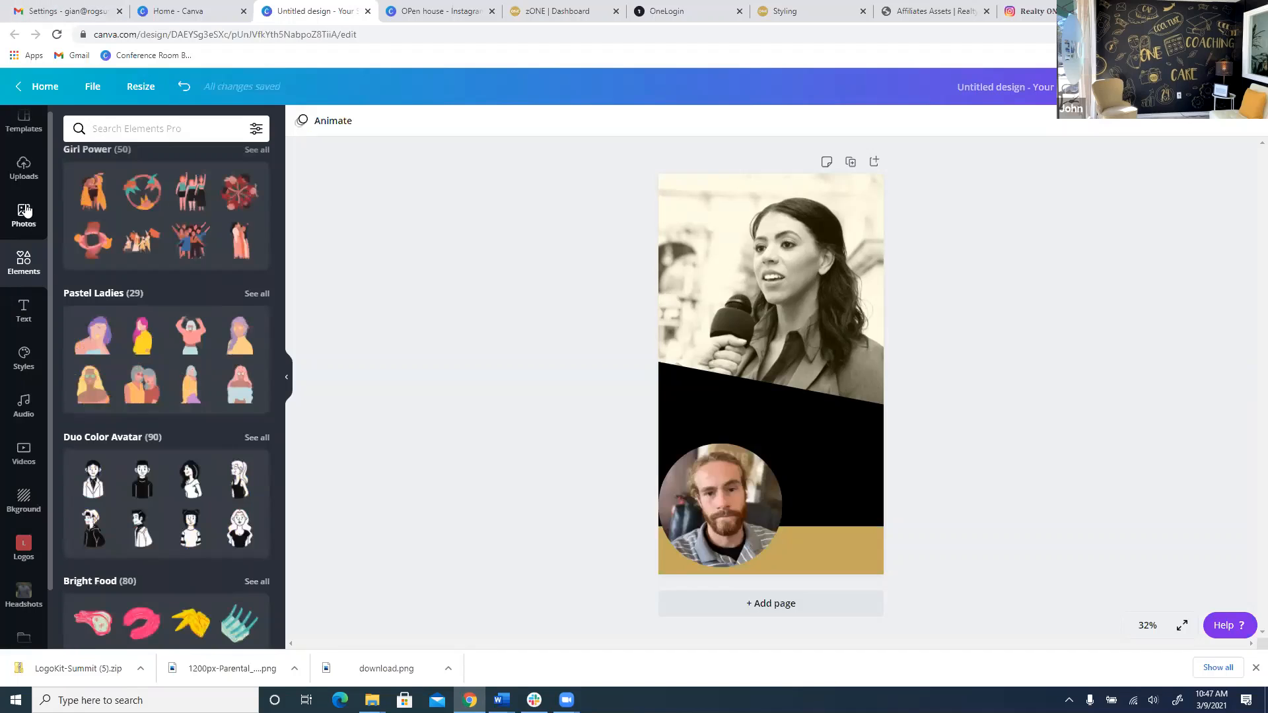
left_click(24, 169)
scroll(205, 330, "down", 7)
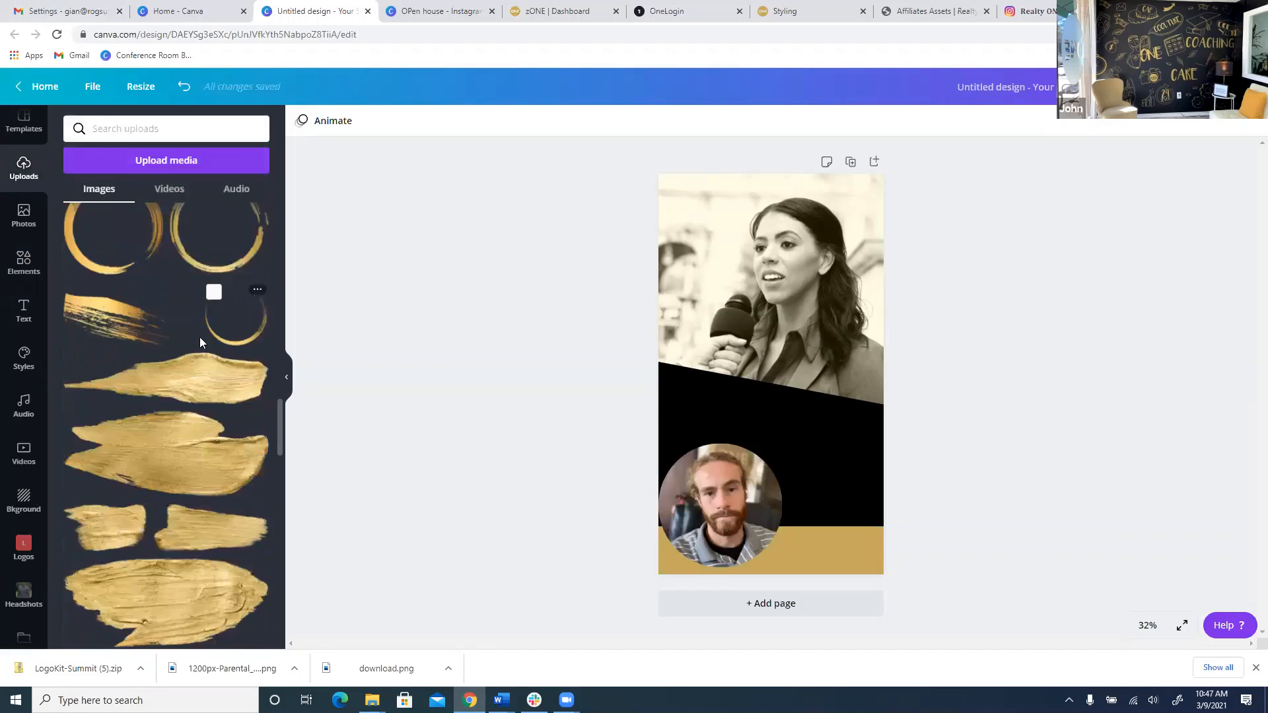
scroll(200, 337, "up", 1)
Add the gold brush ring and test its layering with Position Backward and Forward.
left_click(99, 283)
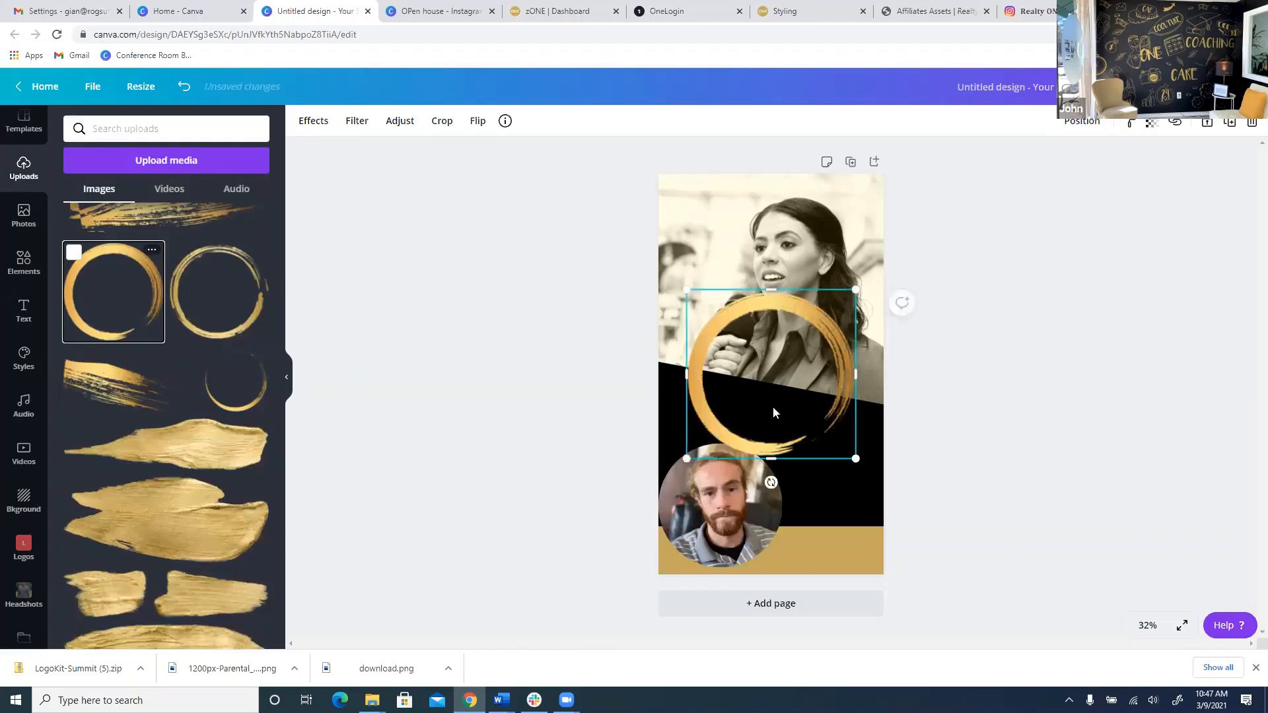
left_click_drag(772, 406, 723, 532)
key("ctrl+z")
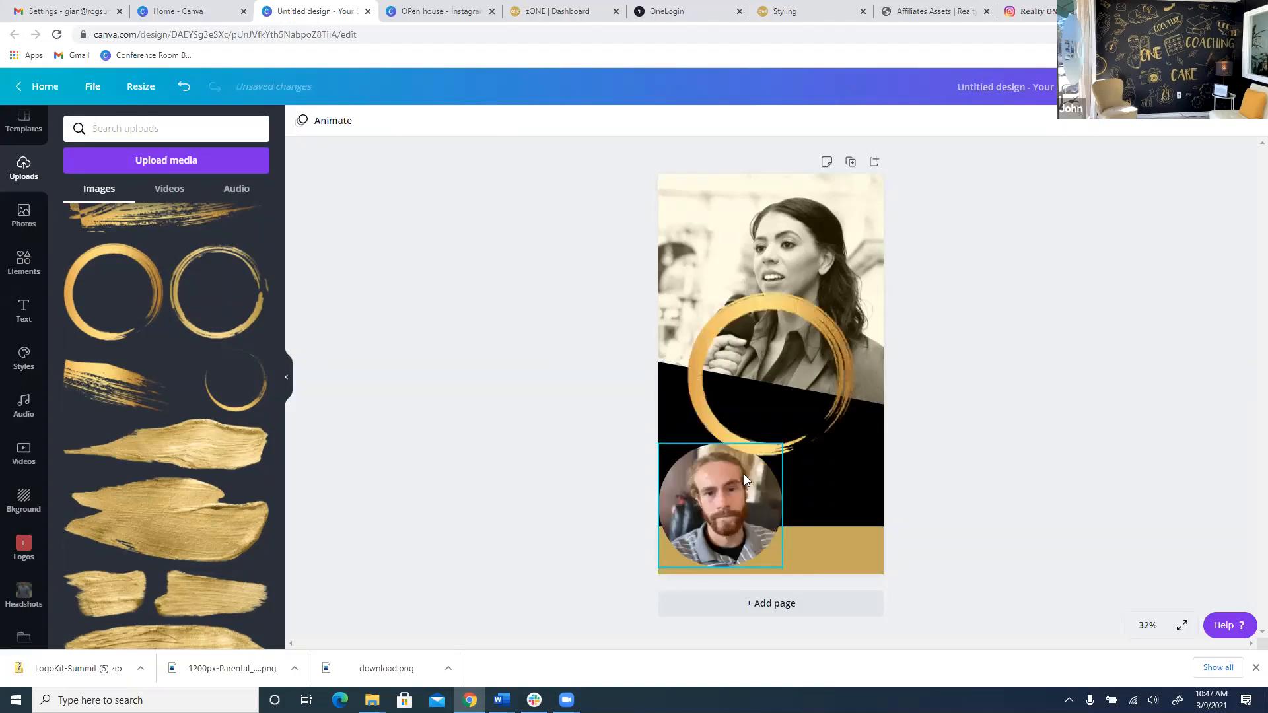
left_click(816, 313)
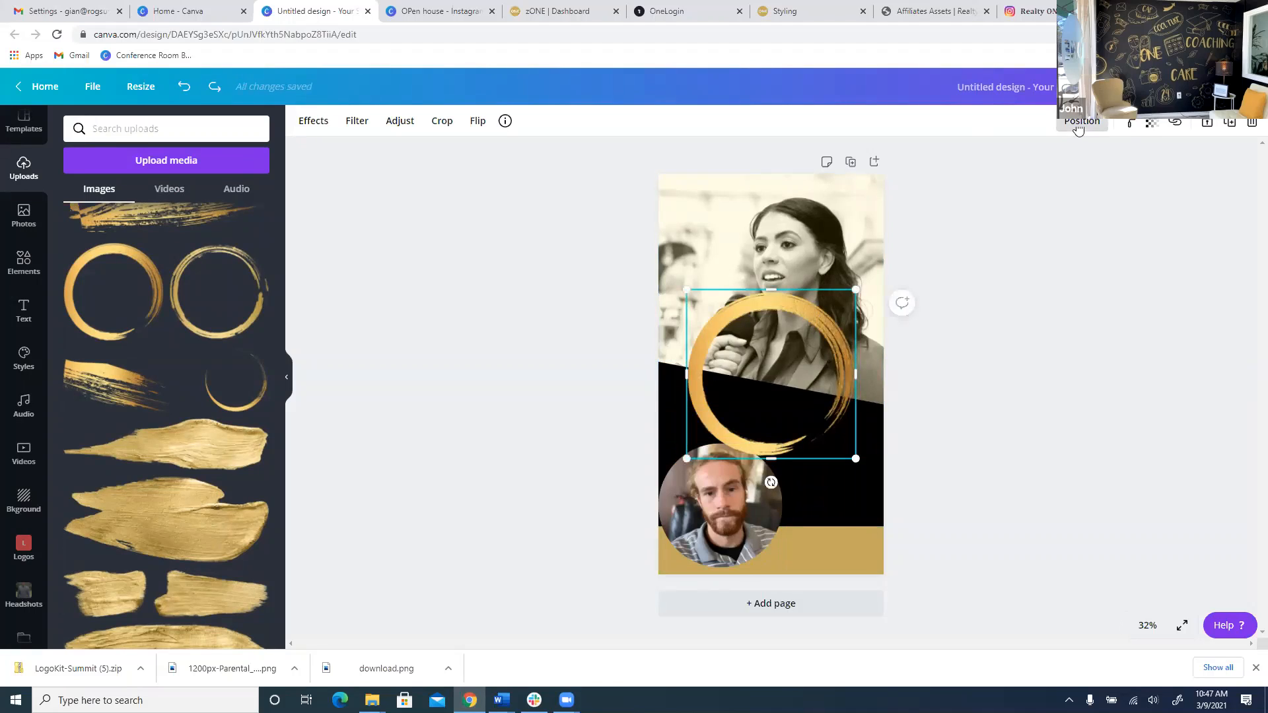
left_click(1078, 125)
left_click(1016, 188)
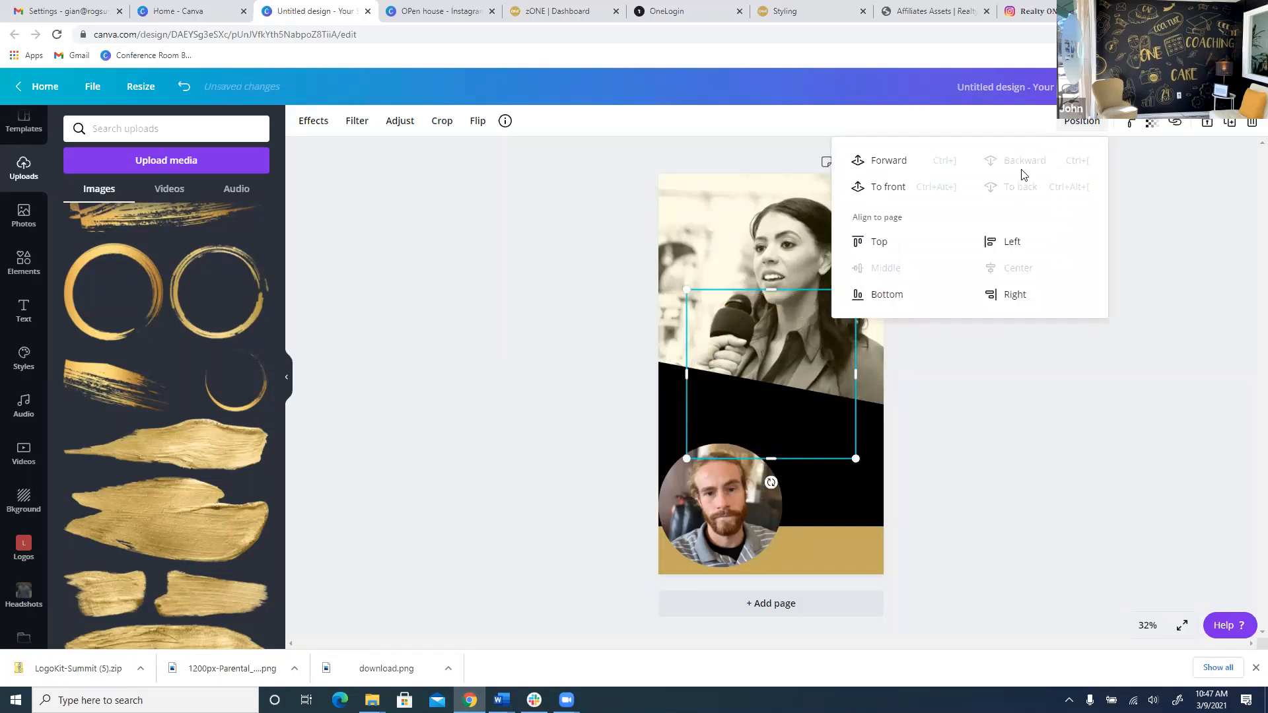
left_click(940, 188)
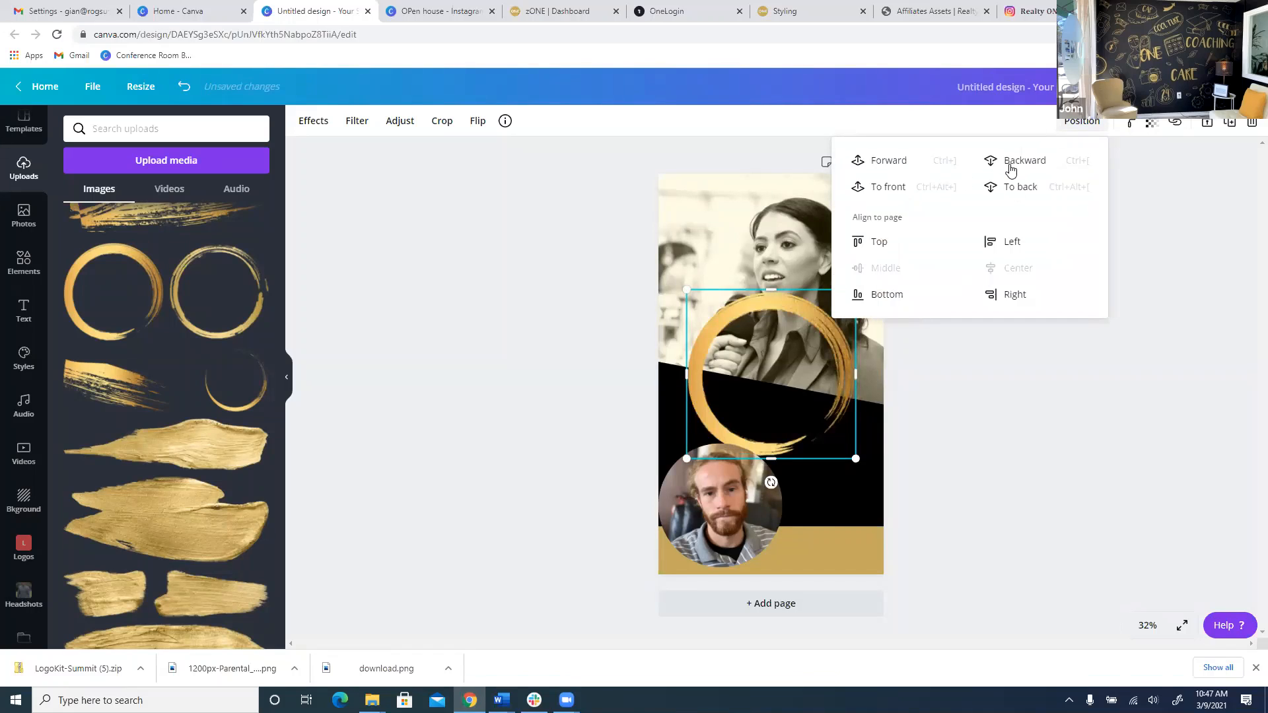
Move the gold ring over the round headshot and resize it to about 670 × 670.
left_click_drag(827, 318, 766, 437)
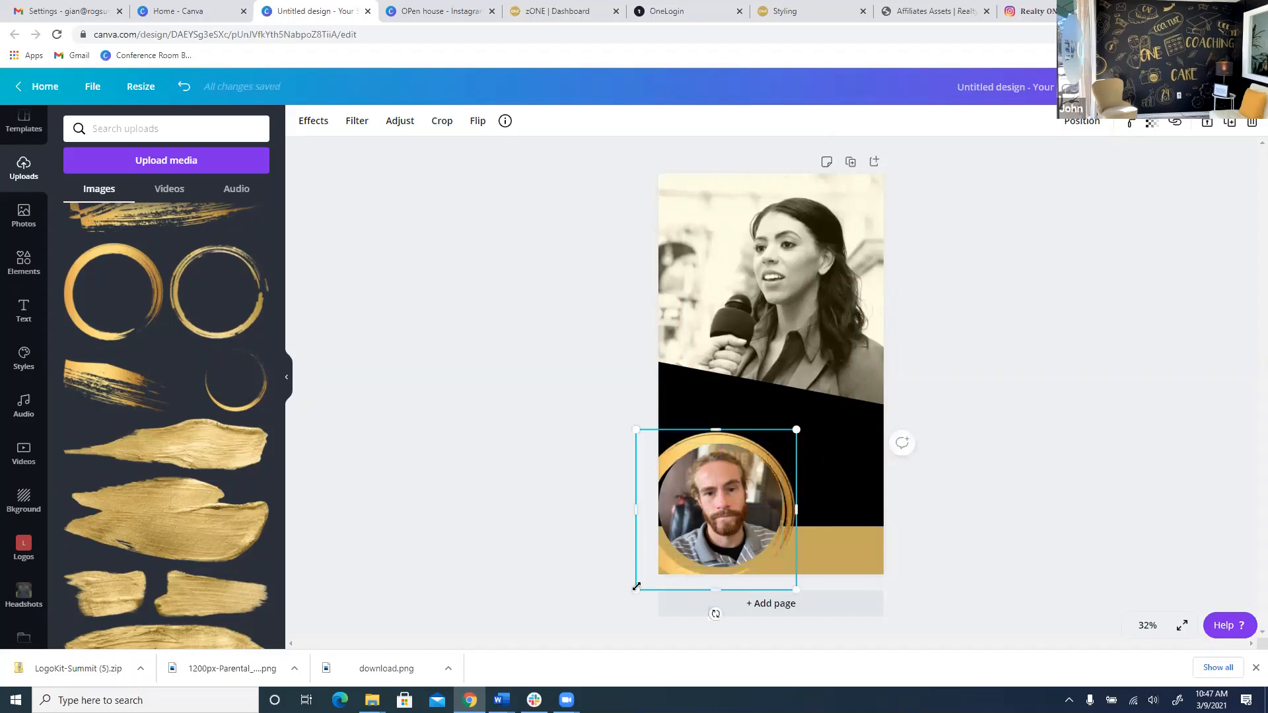
left_click_drag(642, 583, 655, 573)
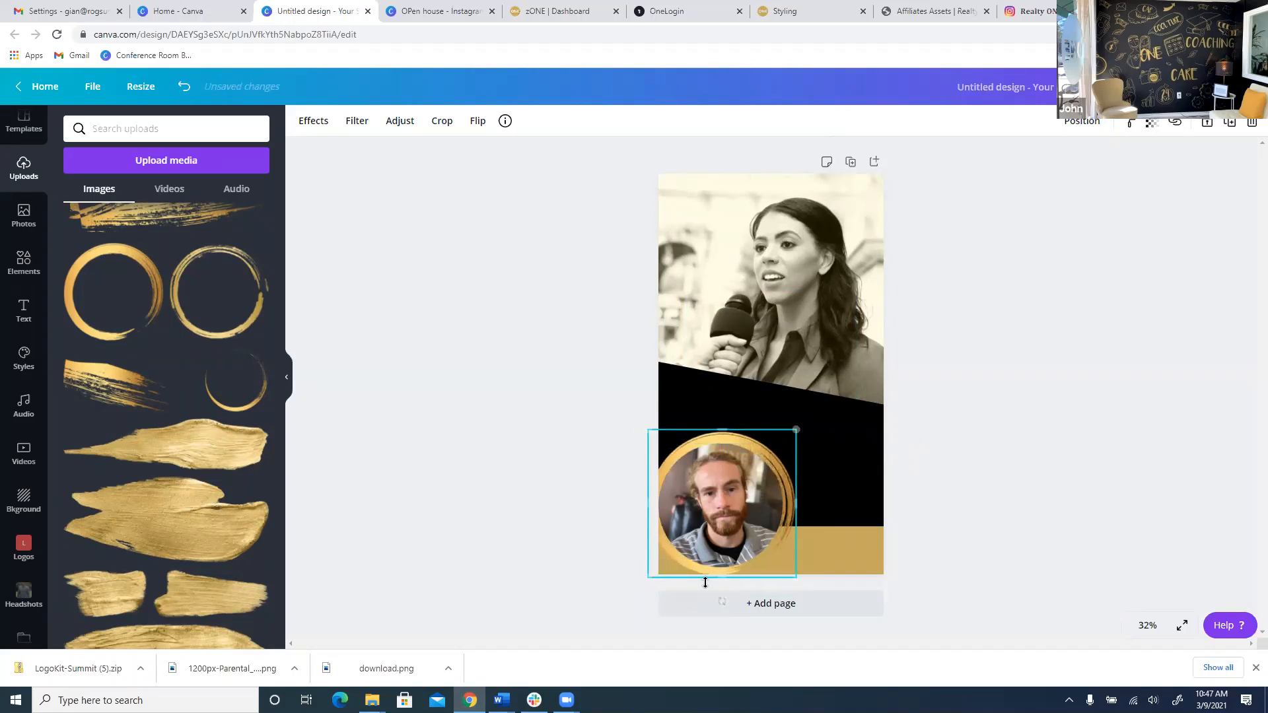
left_click_drag(790, 571, 792, 574)
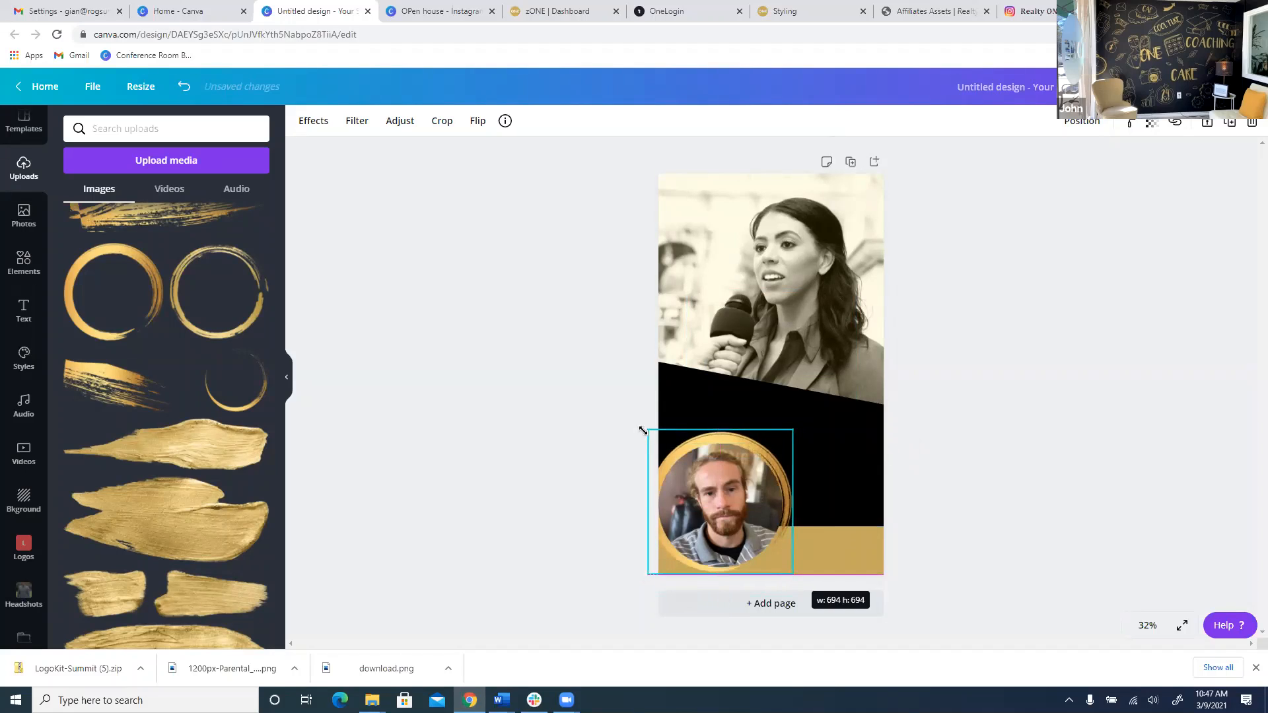
left_click_drag(650, 427, 653, 438)
left_click(948, 436)
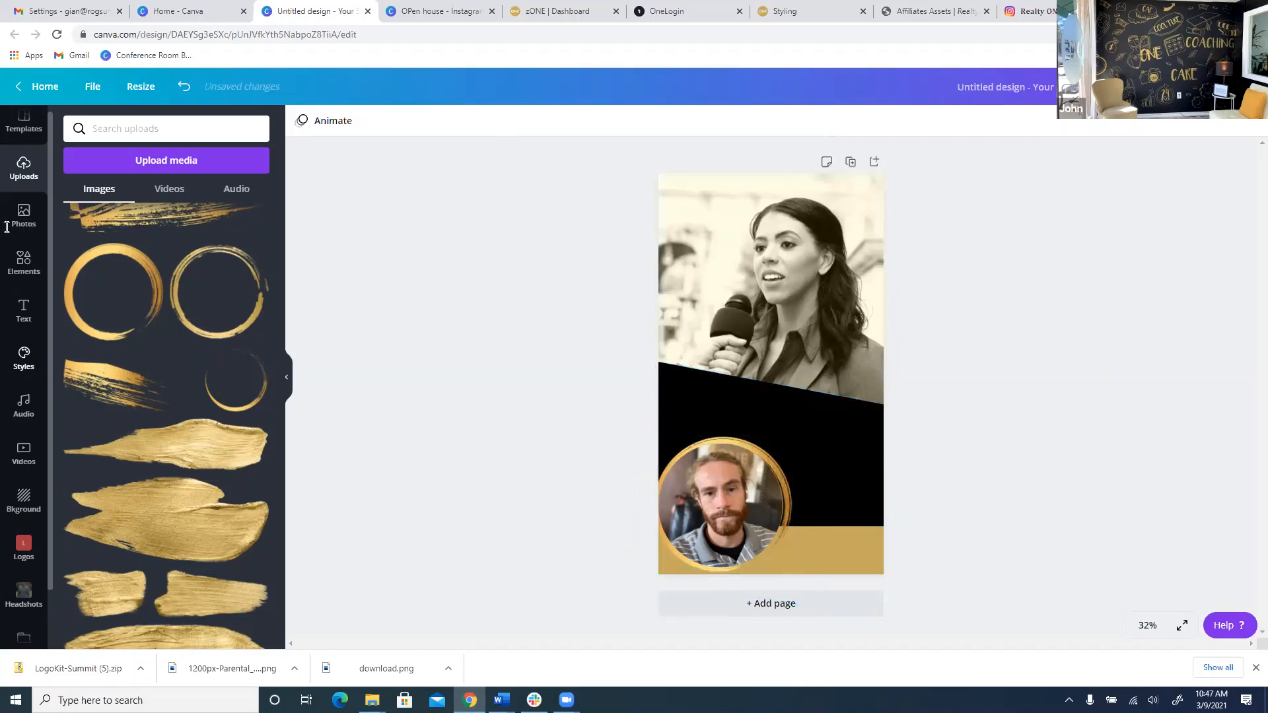
Add a heading text box, enlarge it and colour its text gold.
left_click(29, 326)
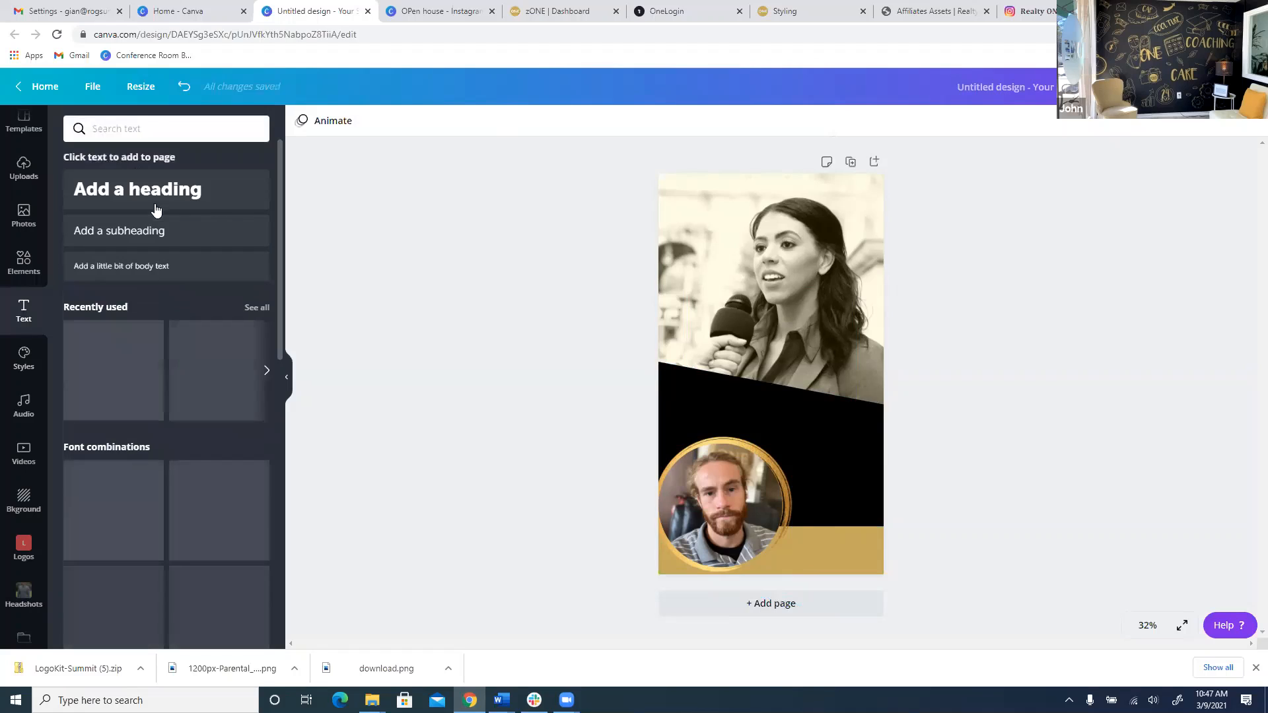
left_click(158, 199)
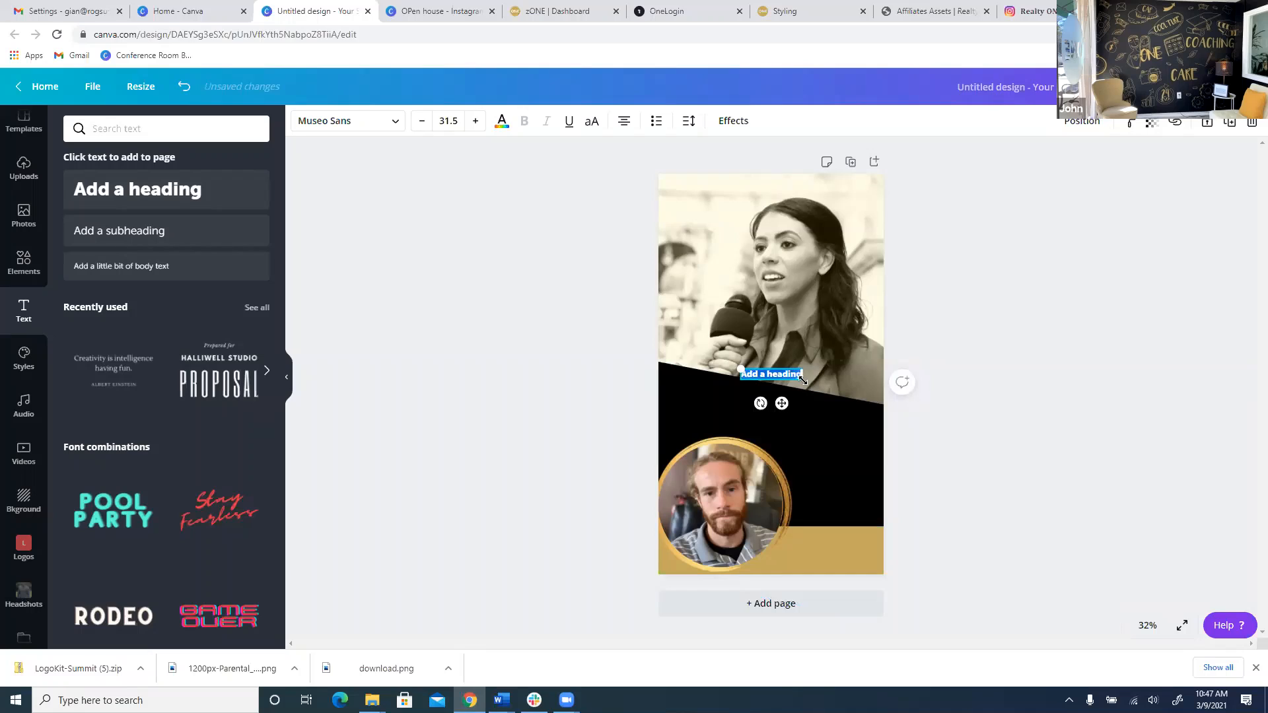
left_click_drag(802, 379, 855, 479)
left_click(1042, 447)
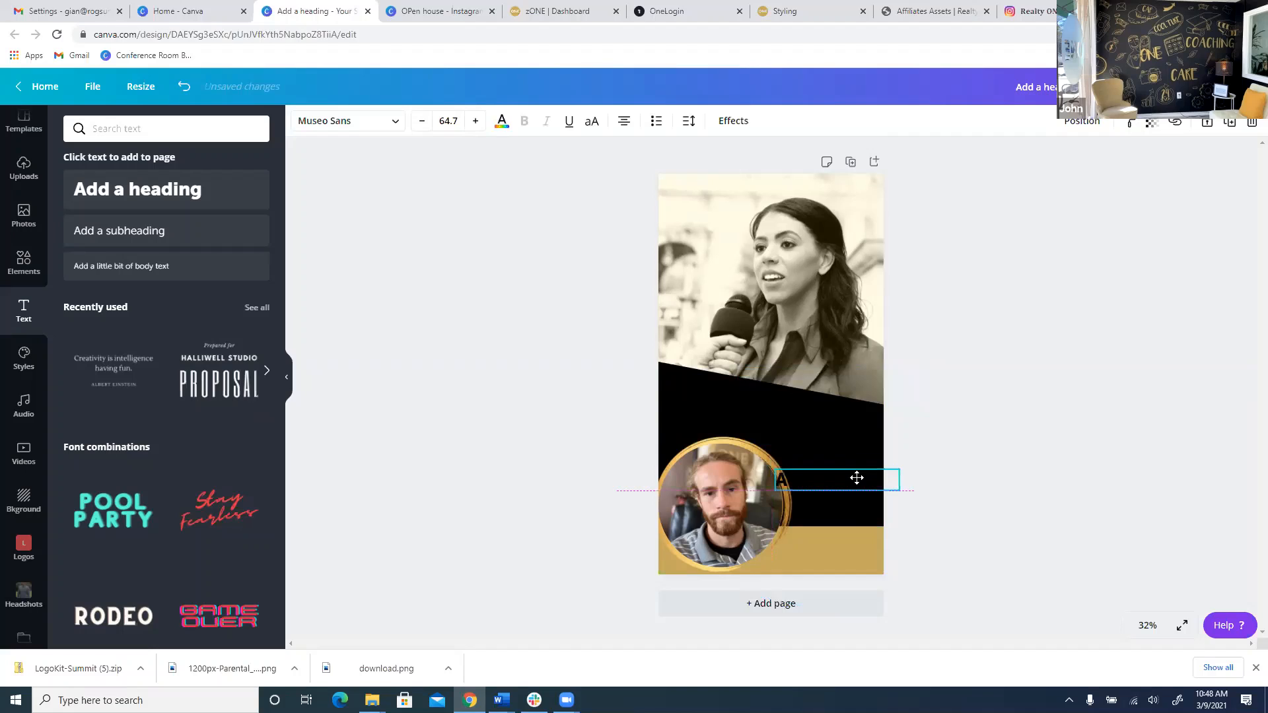
left_click(499, 121)
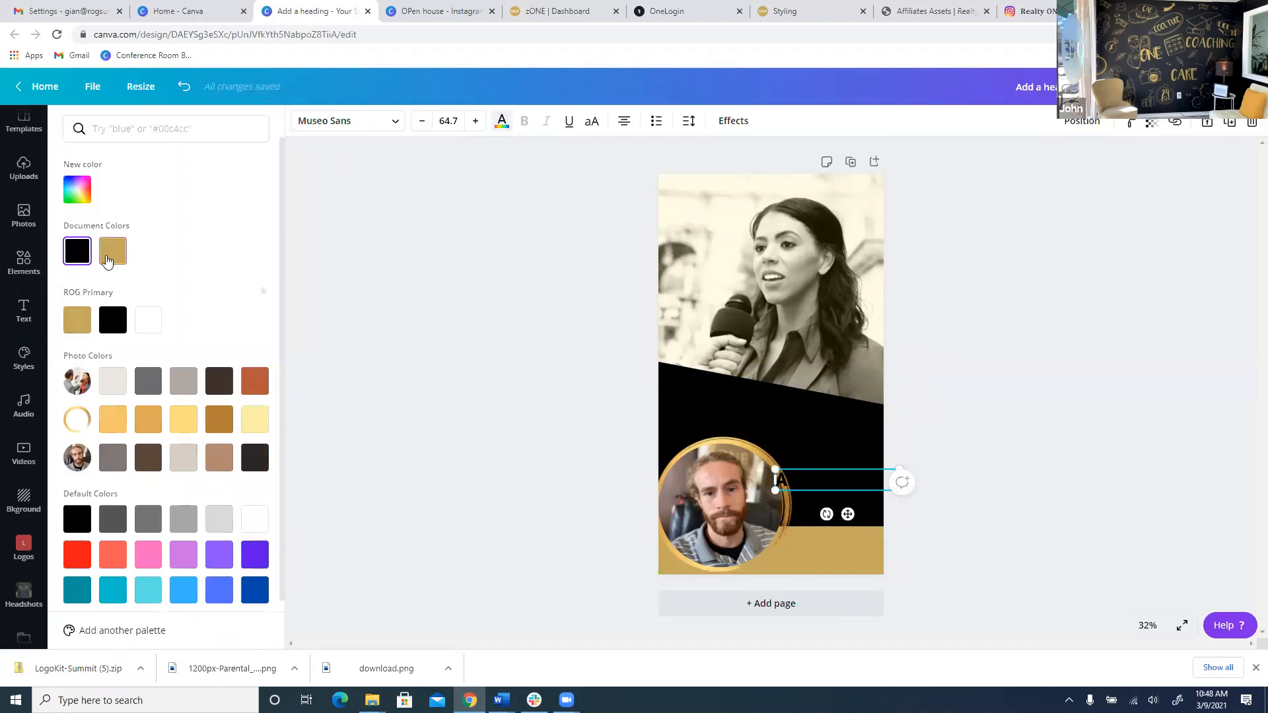
left_click(109, 259)
Replace the heading with the agent's name and REALTOR® on a second line.
double_click(832, 484)
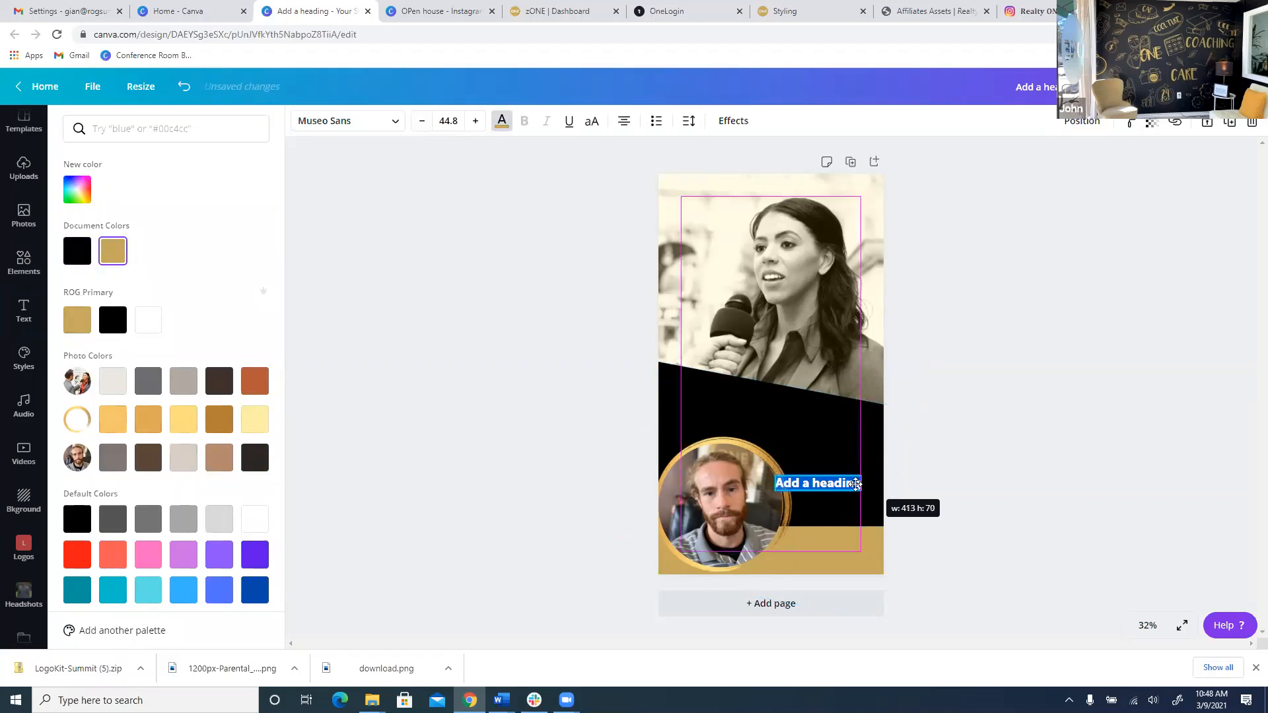
left_click(820, 481)
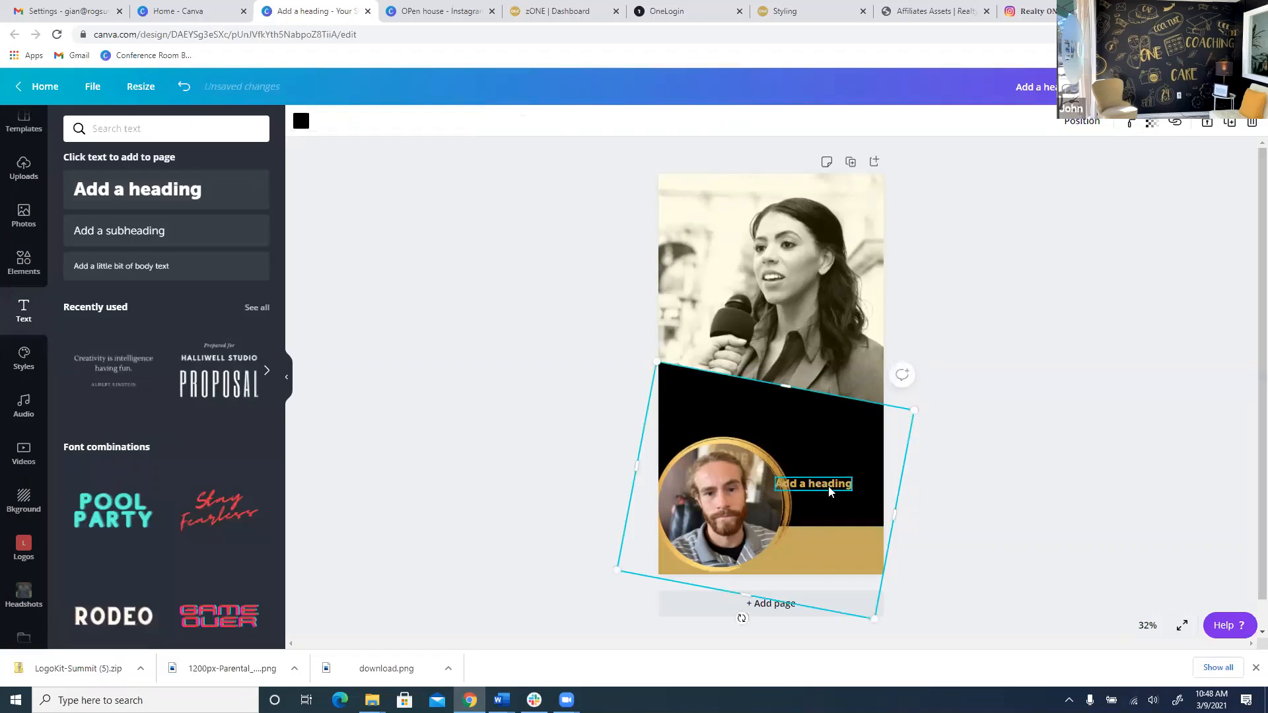
left_click_drag(820, 480, 836, 491)
double_click(838, 490)
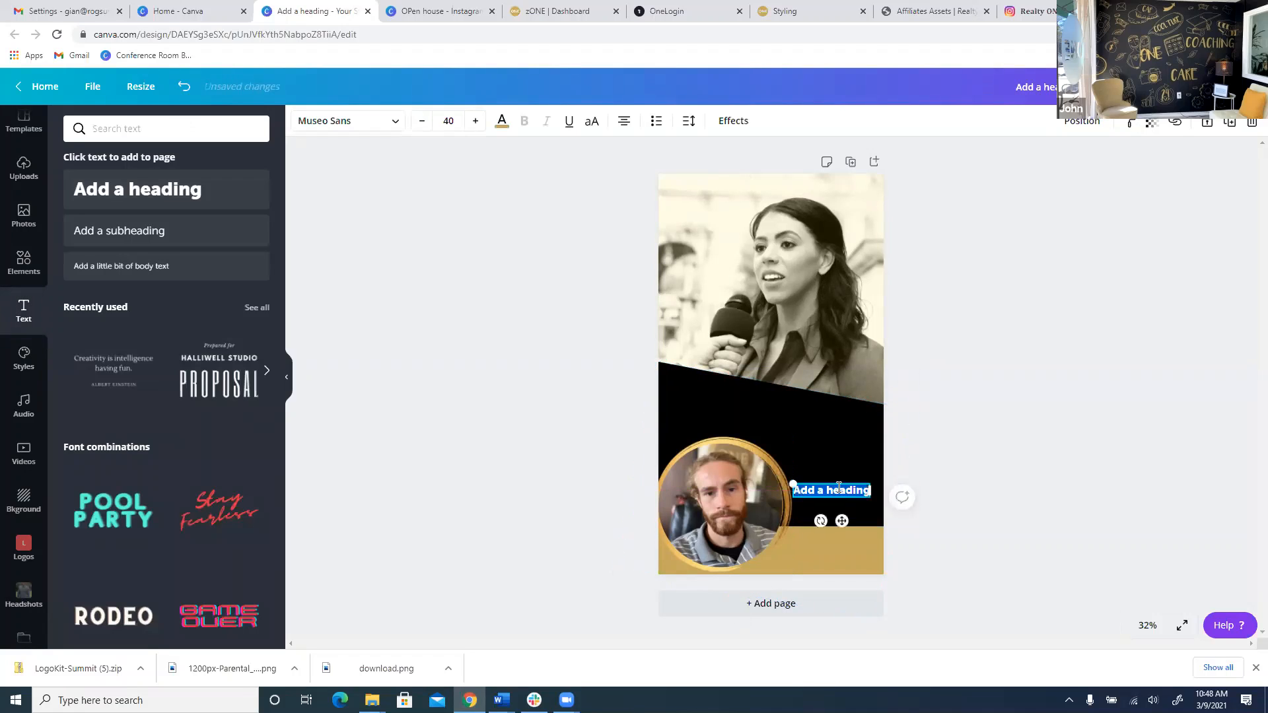
key("Return")
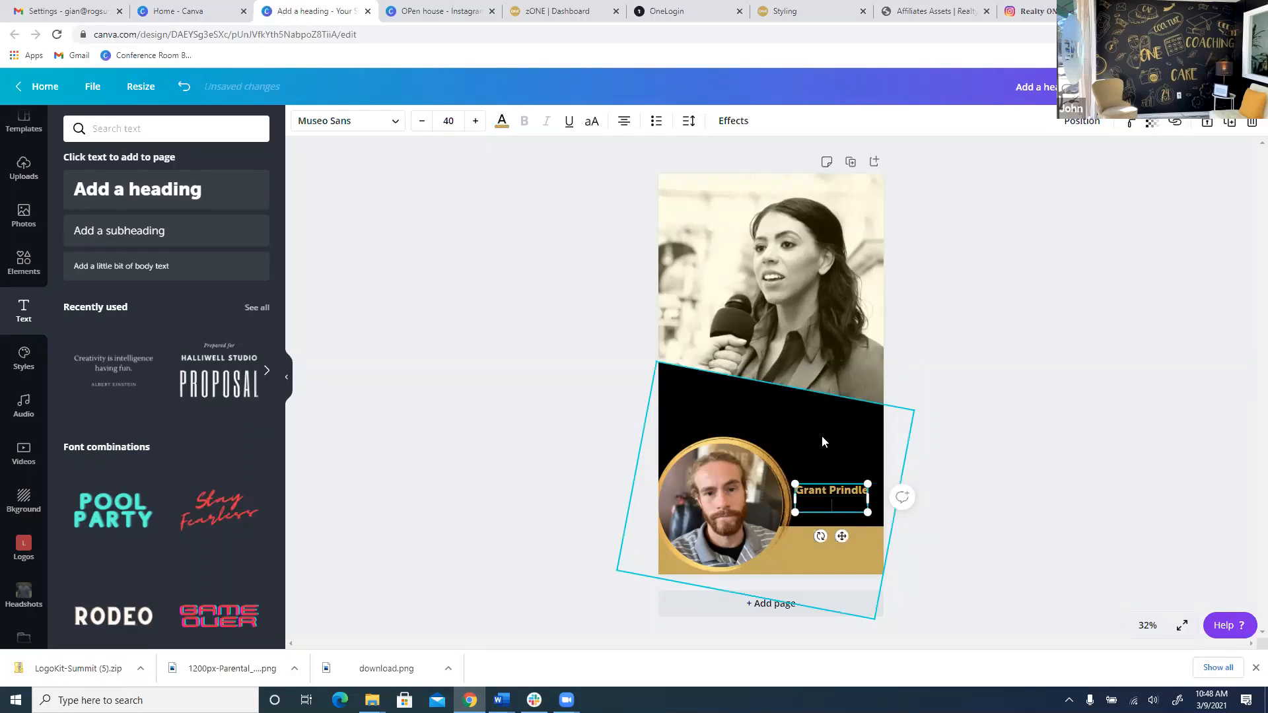
type("B")
key("BackSpace")
type("REALTOR")
key("alt")
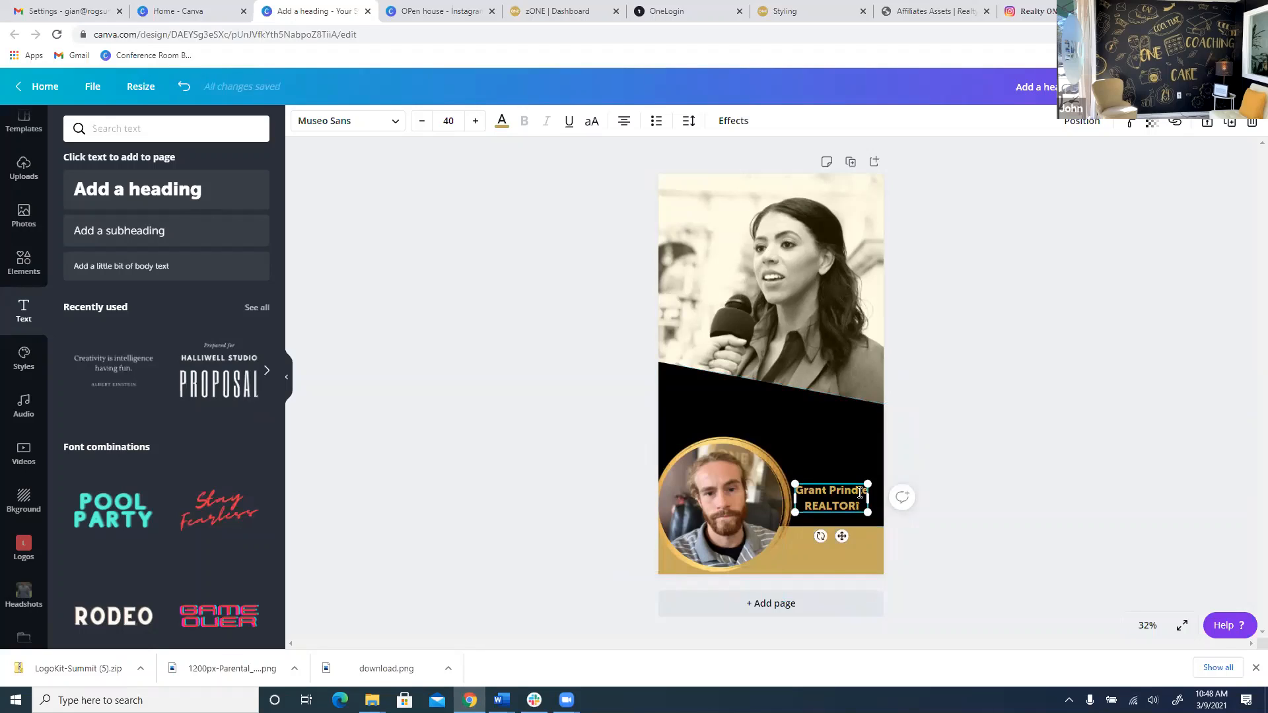
key("BackSpace")
left_click(908, 536)
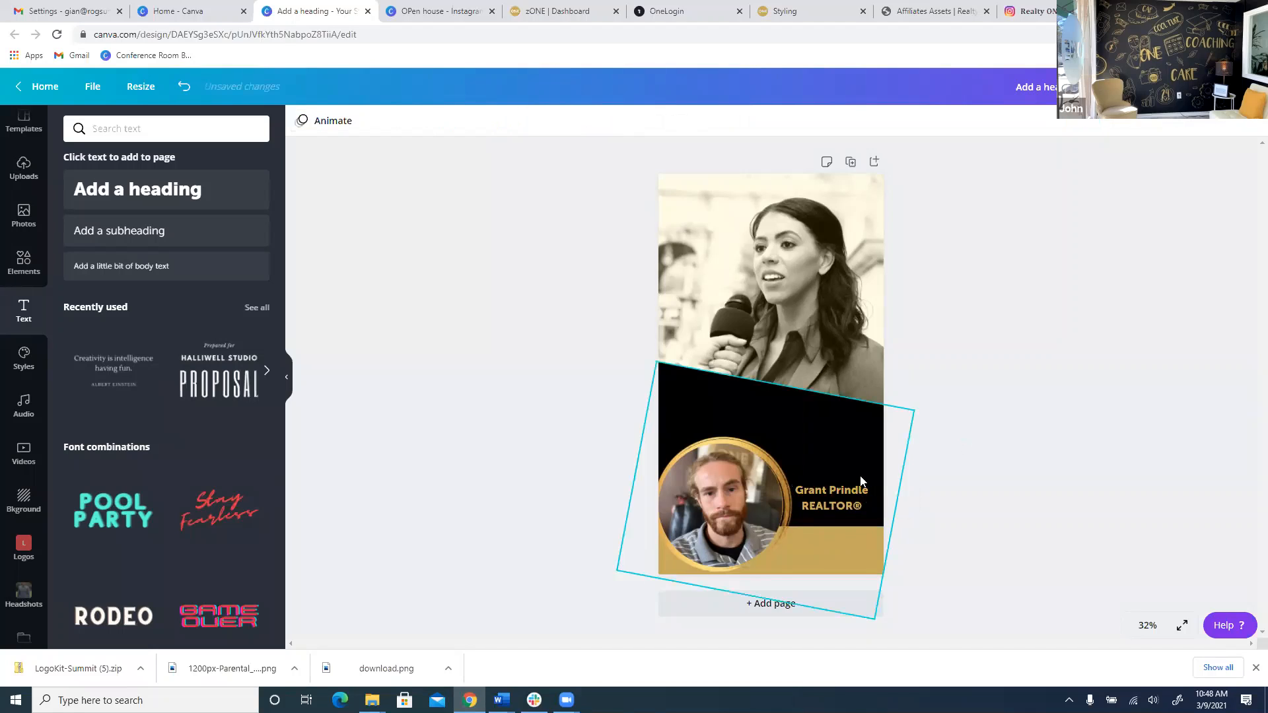
Move the name text onto the gold band, make it black, and enlarge it to 49.7.
left_click_drag(831, 492, 829, 540)
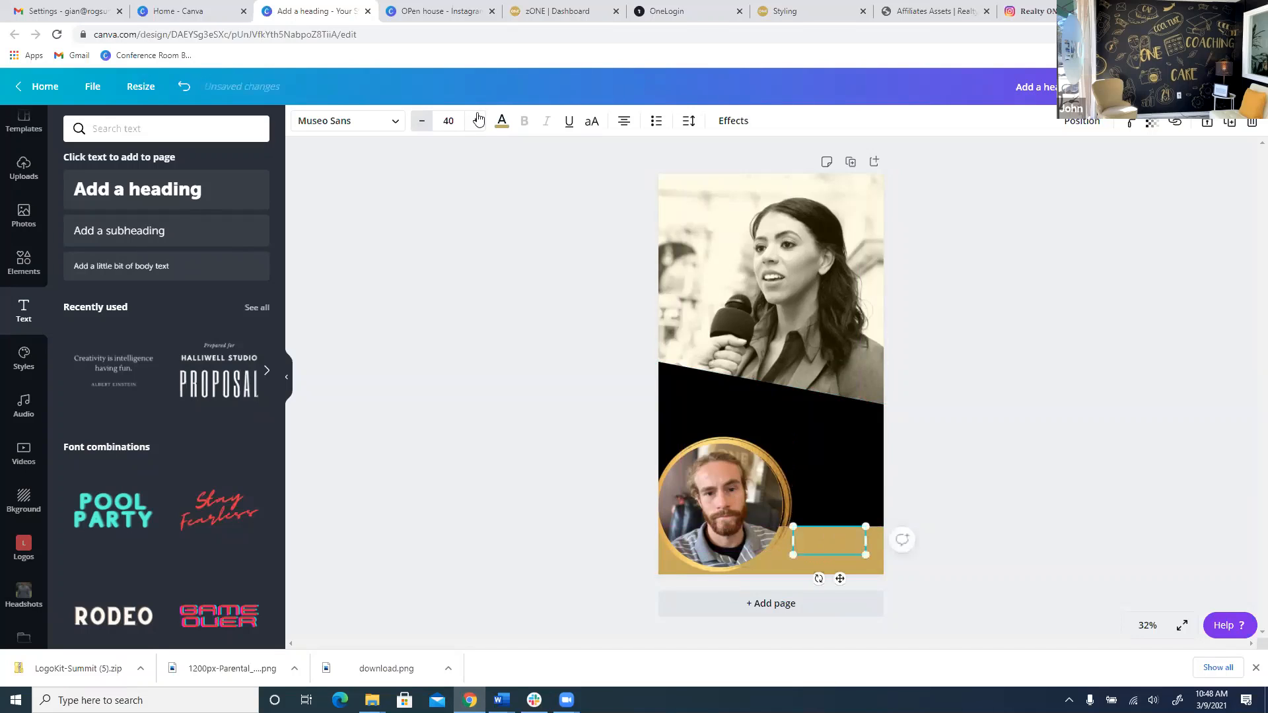
left_click(502, 122)
left_click(75, 258)
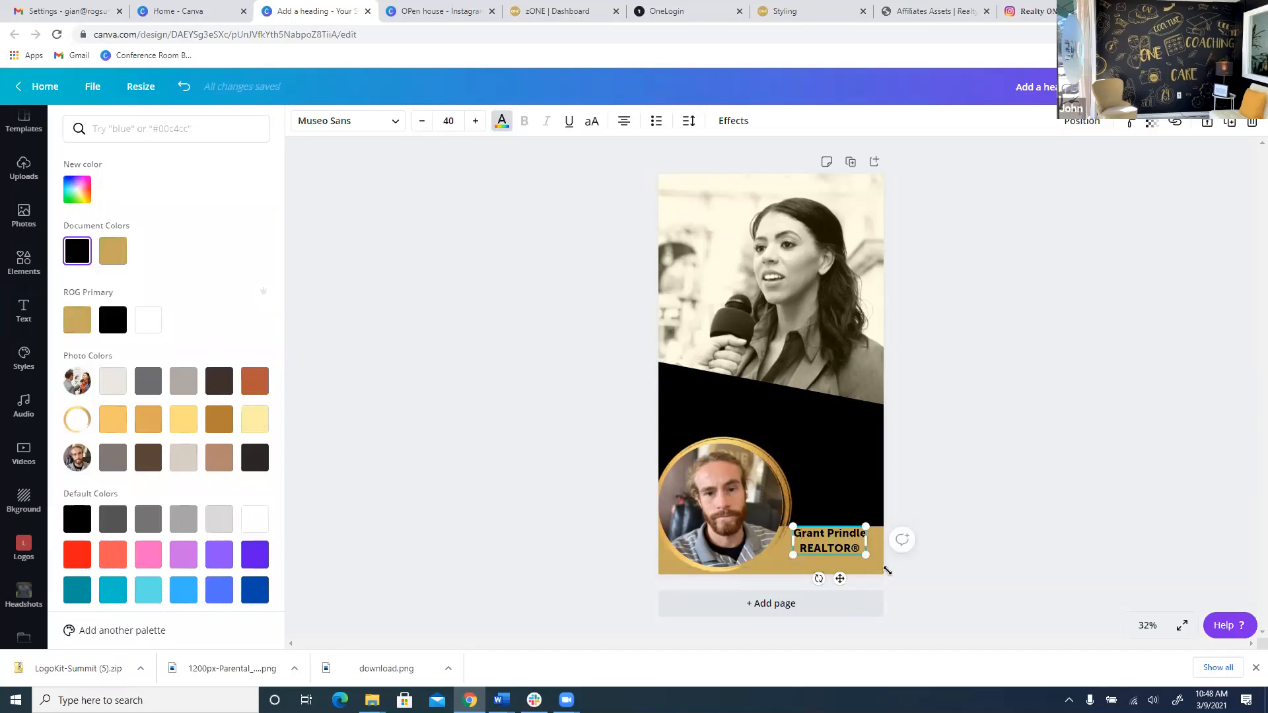
left_click_drag(887, 571, 842, 556)
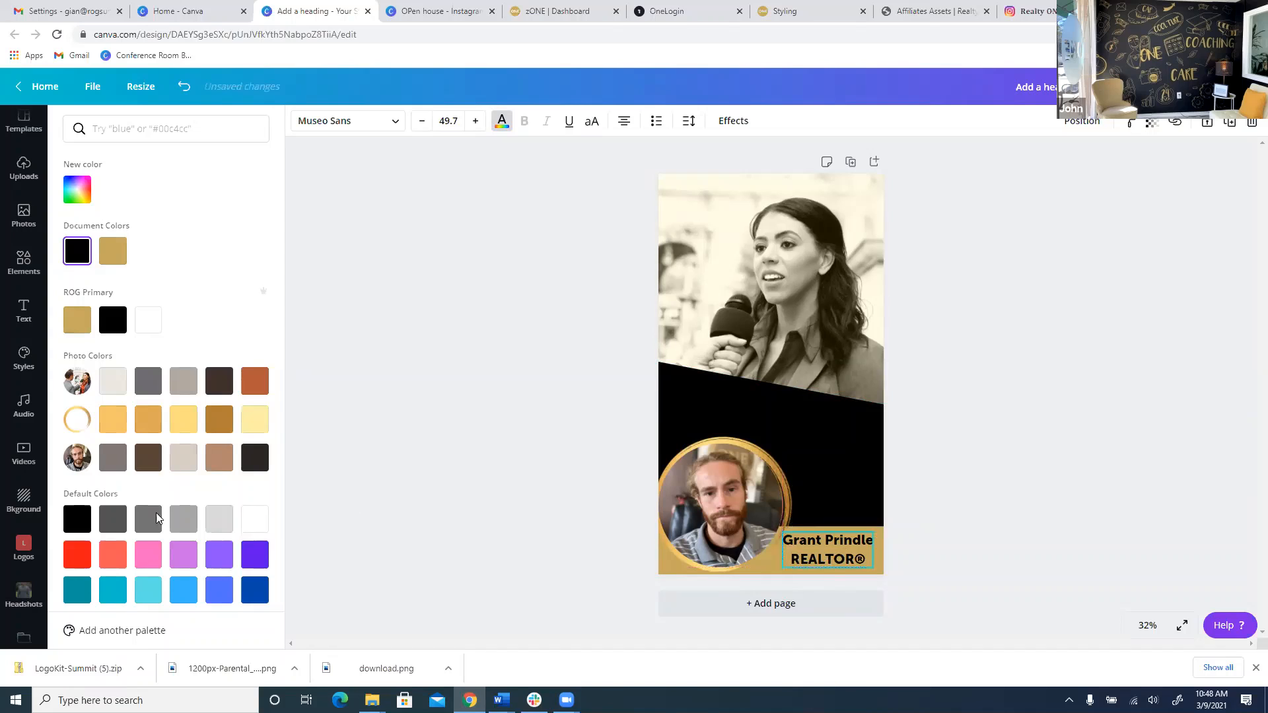
Add the Realty One Group Summit logo from the Logos folder onto the black band above the name.
scroll(24, 578, "down", 1)
left_click(31, 578)
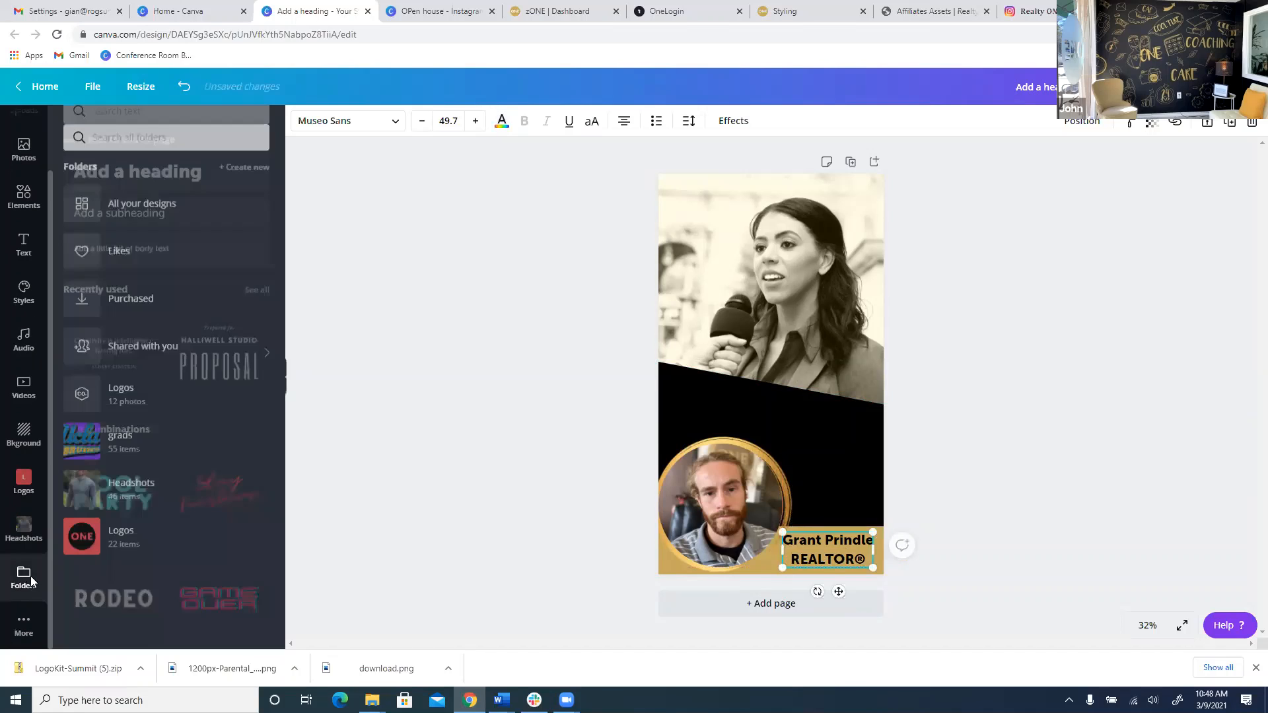
left_click(180, 402)
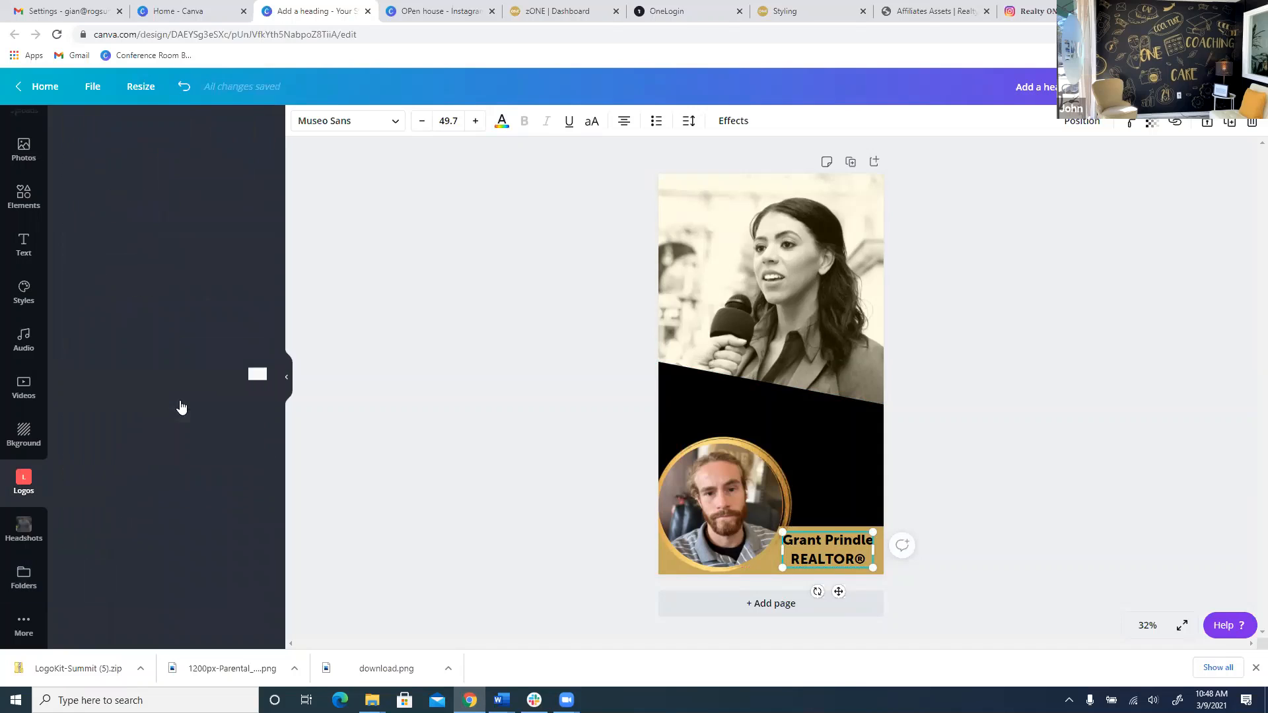
left_click(174, 600)
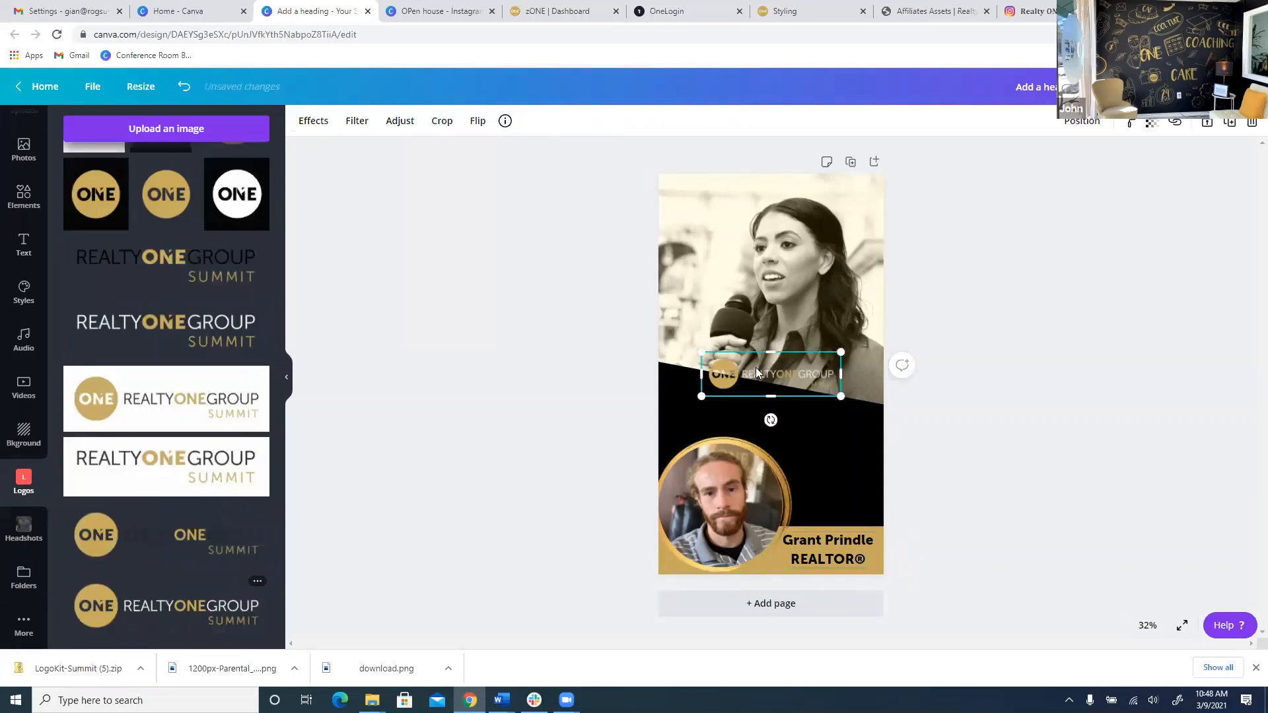
left_click_drag(747, 362, 838, 512)
left_click(944, 485)
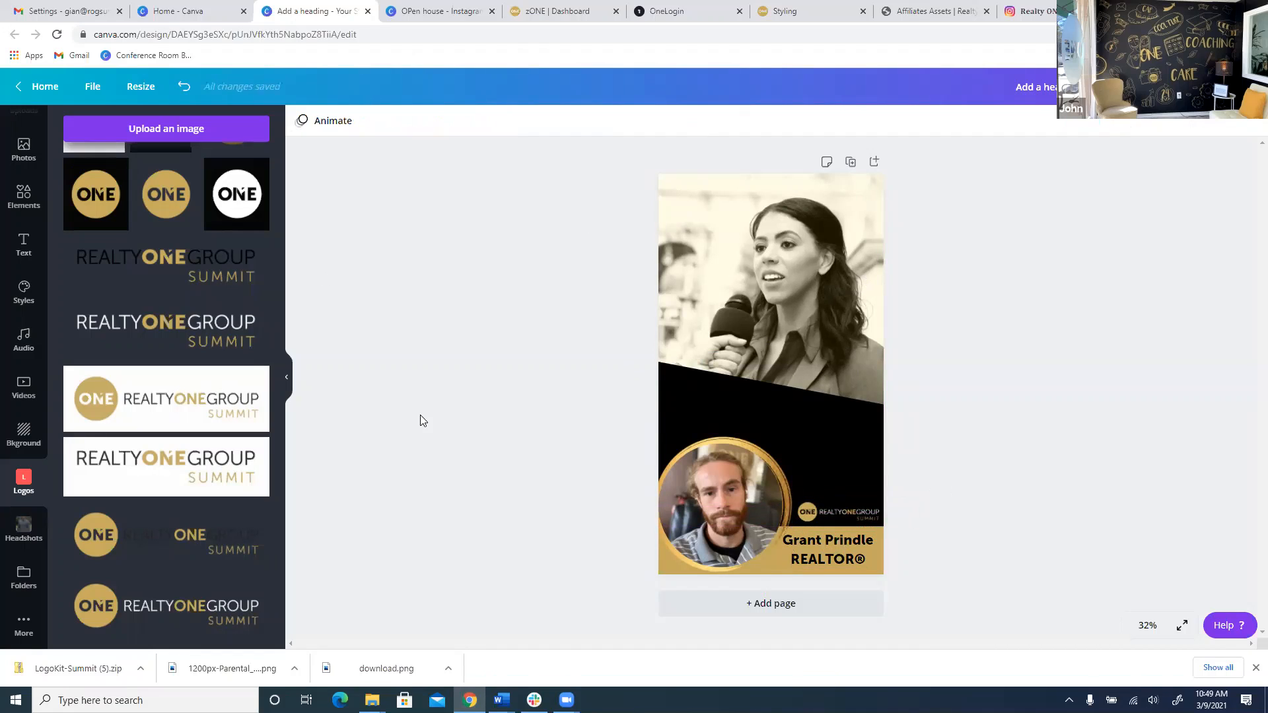
Search Elements for 'animated', add a sparkle sticker and shrink it to a small size.
left_click(10, 200)
scroll(16, 251, "up", 1)
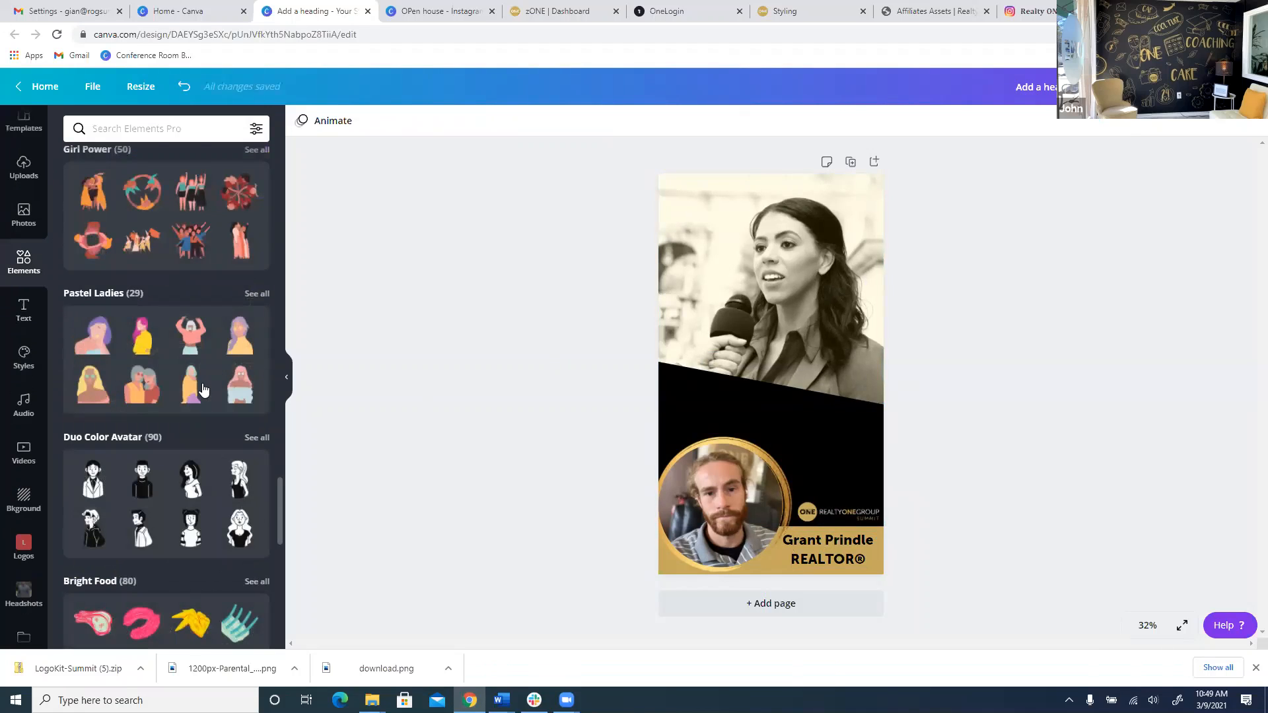
scroll(204, 389, "up", 15)
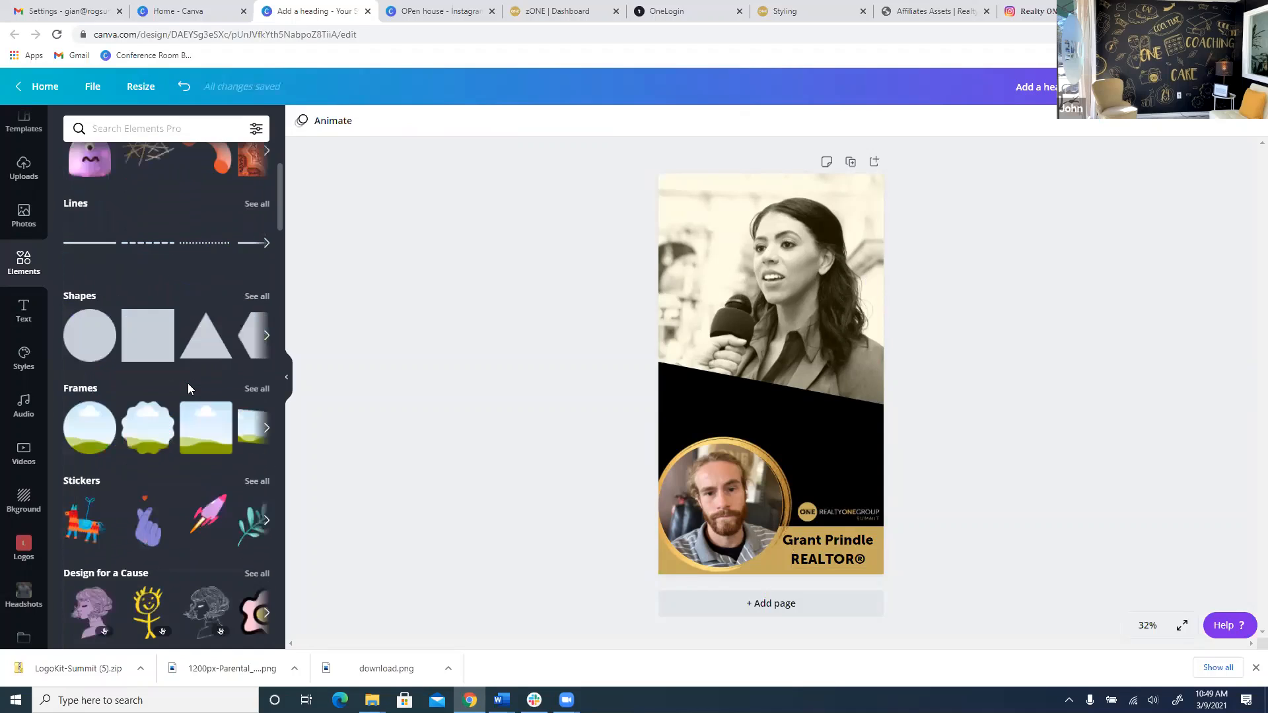
scroll(189, 389, "up", 3)
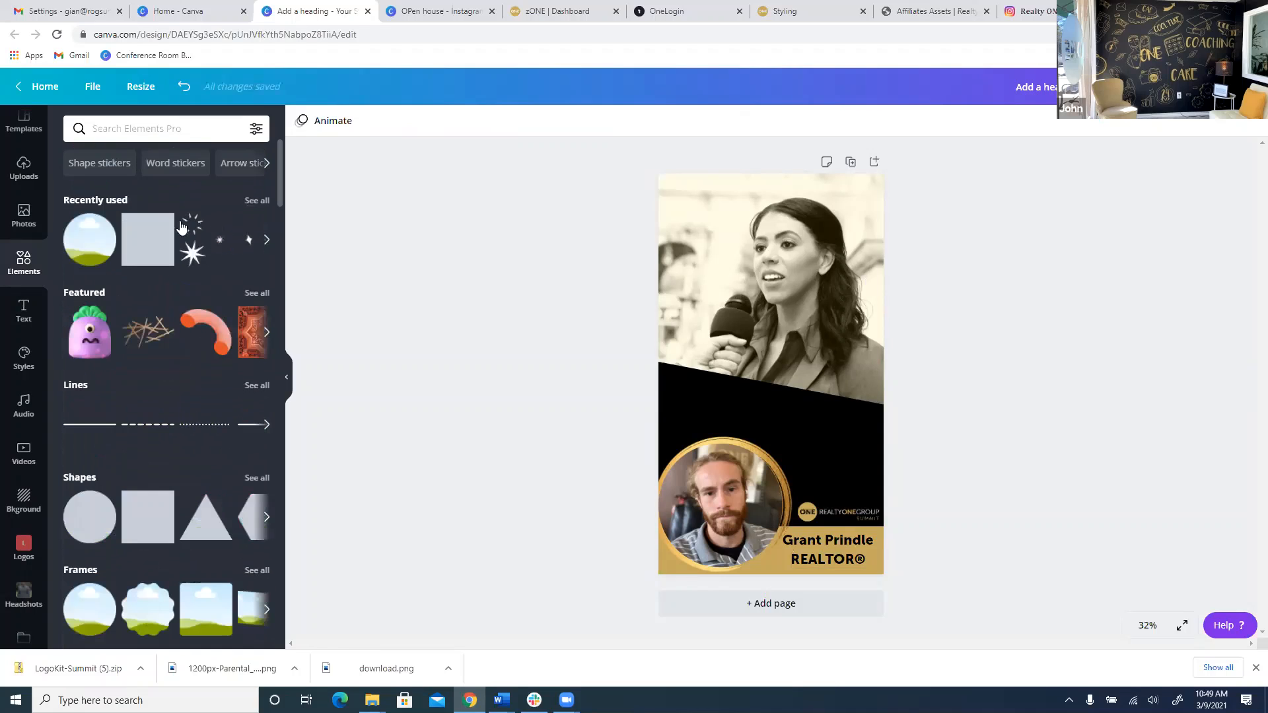
left_click(168, 130)
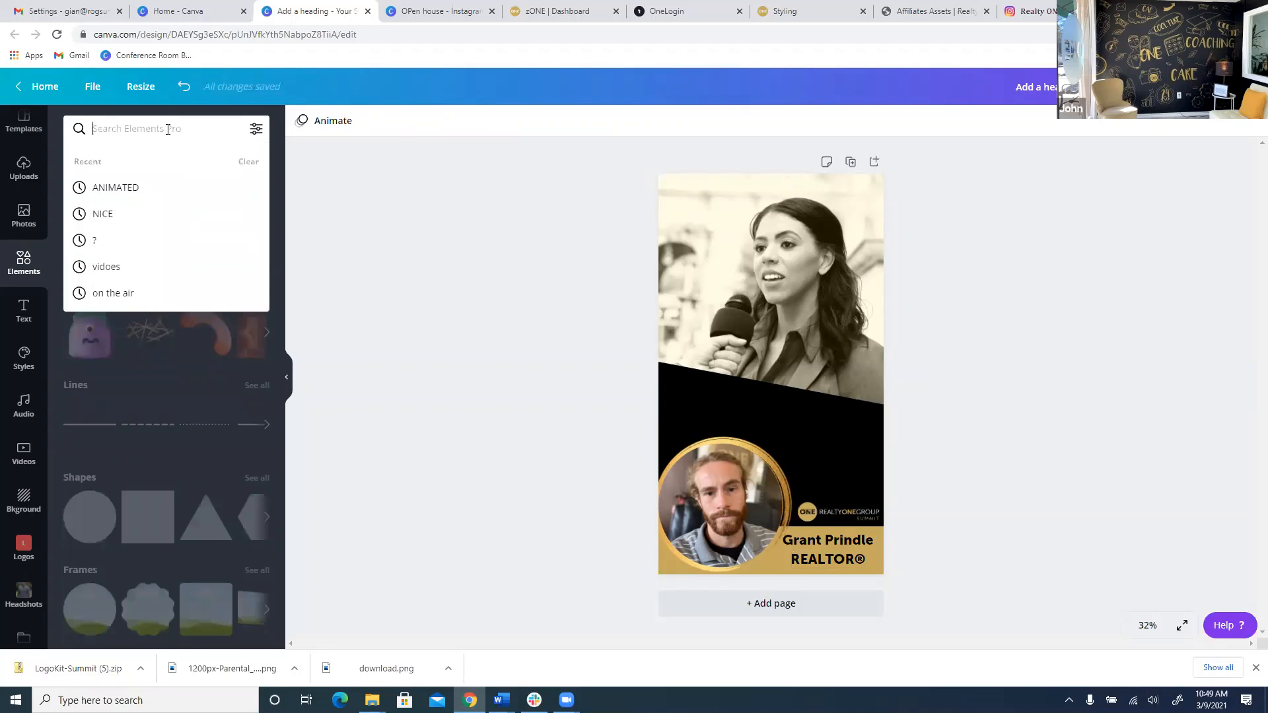
type("animated")
key("Return")
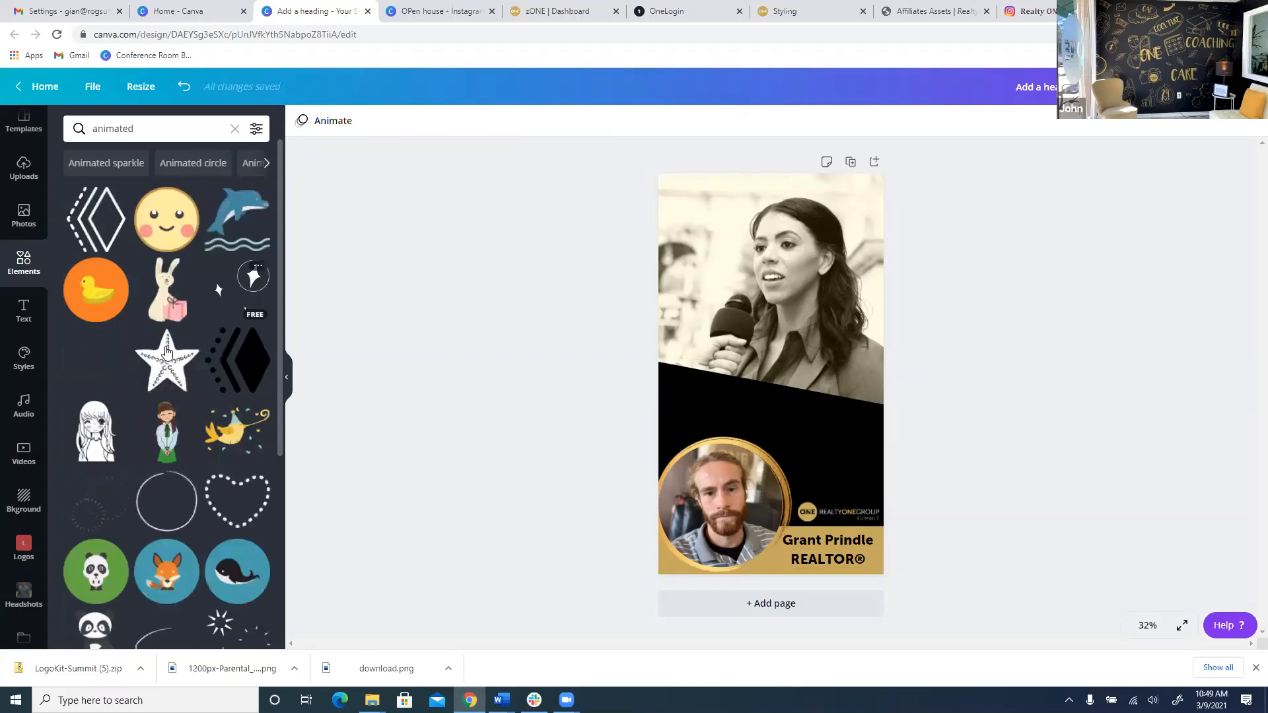
scroll(241, 292, "down", 6)
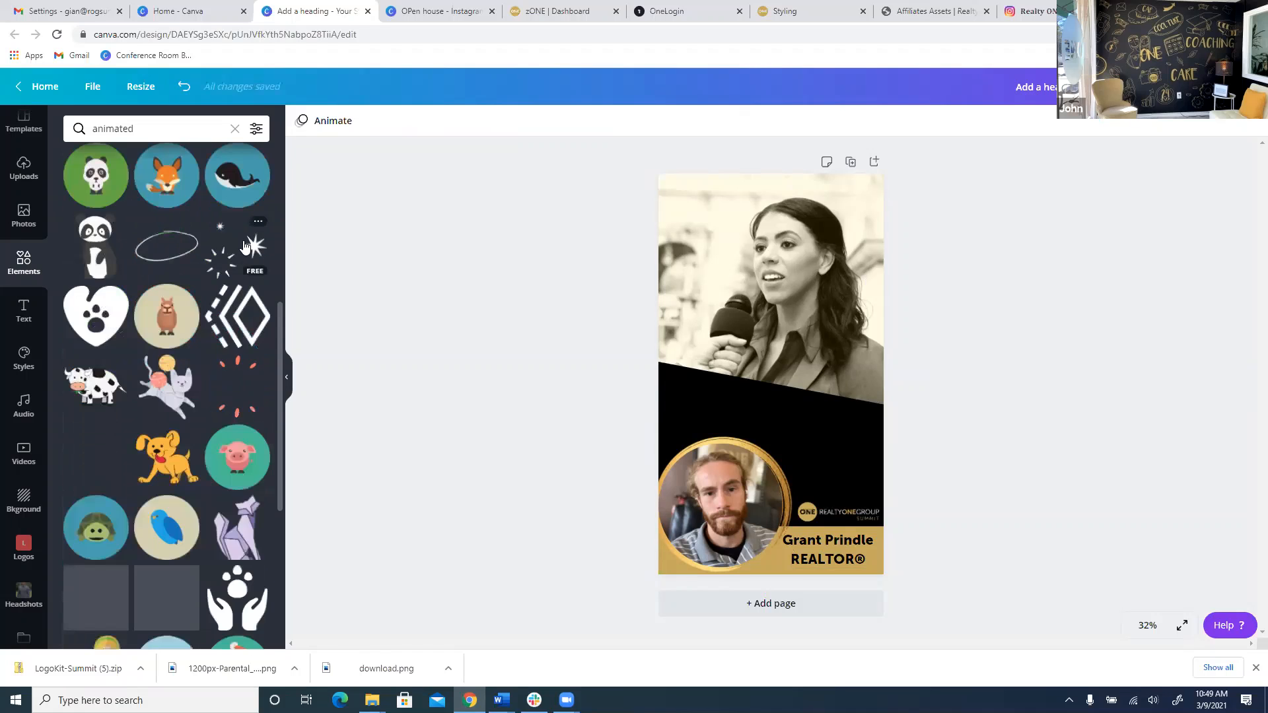
left_click(235, 248)
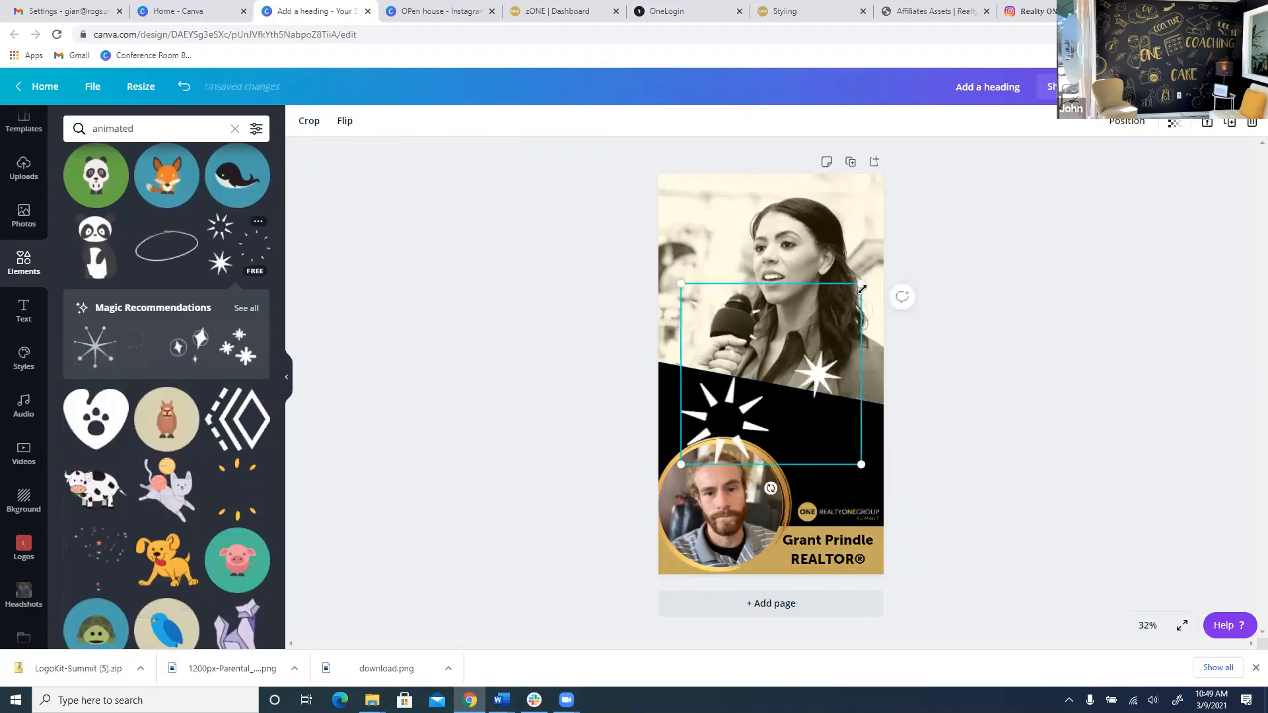
left_click_drag(852, 282, 692, 402)
Adjust the angled black banner's top edge, lowering it and then raising it back up.
scroll(211, 475, "down", 7)
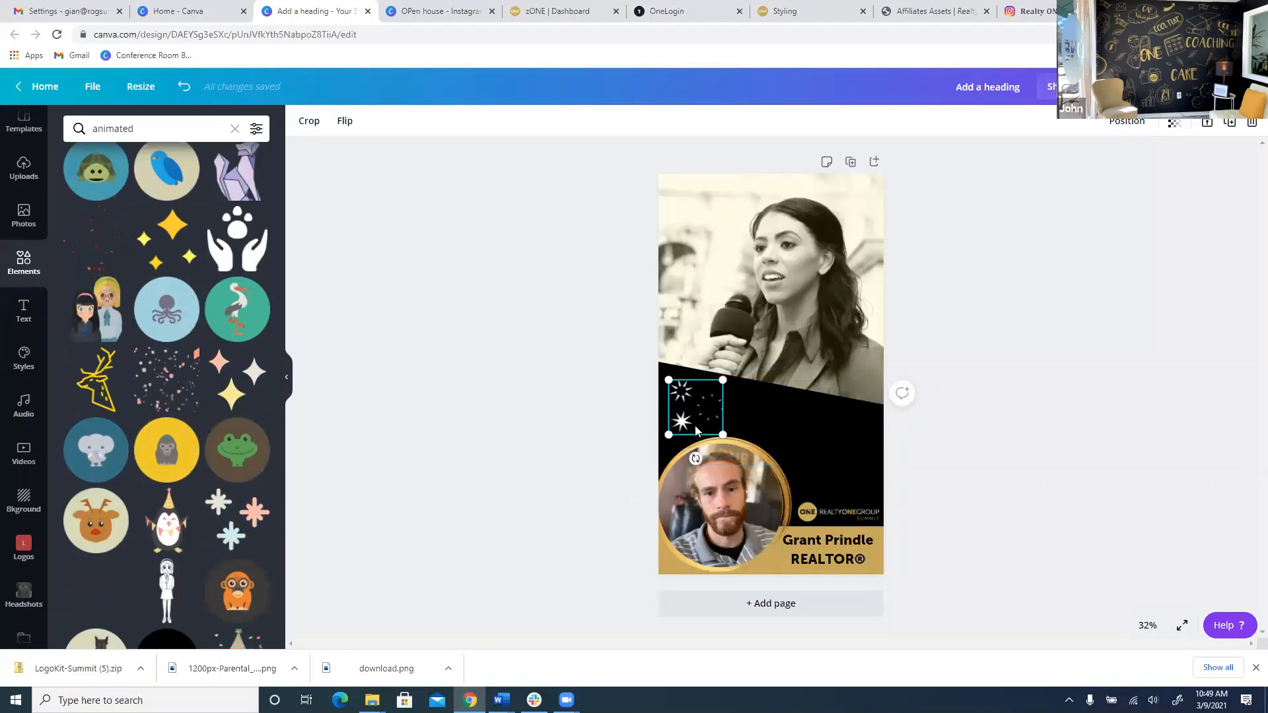
left_click(784, 410)
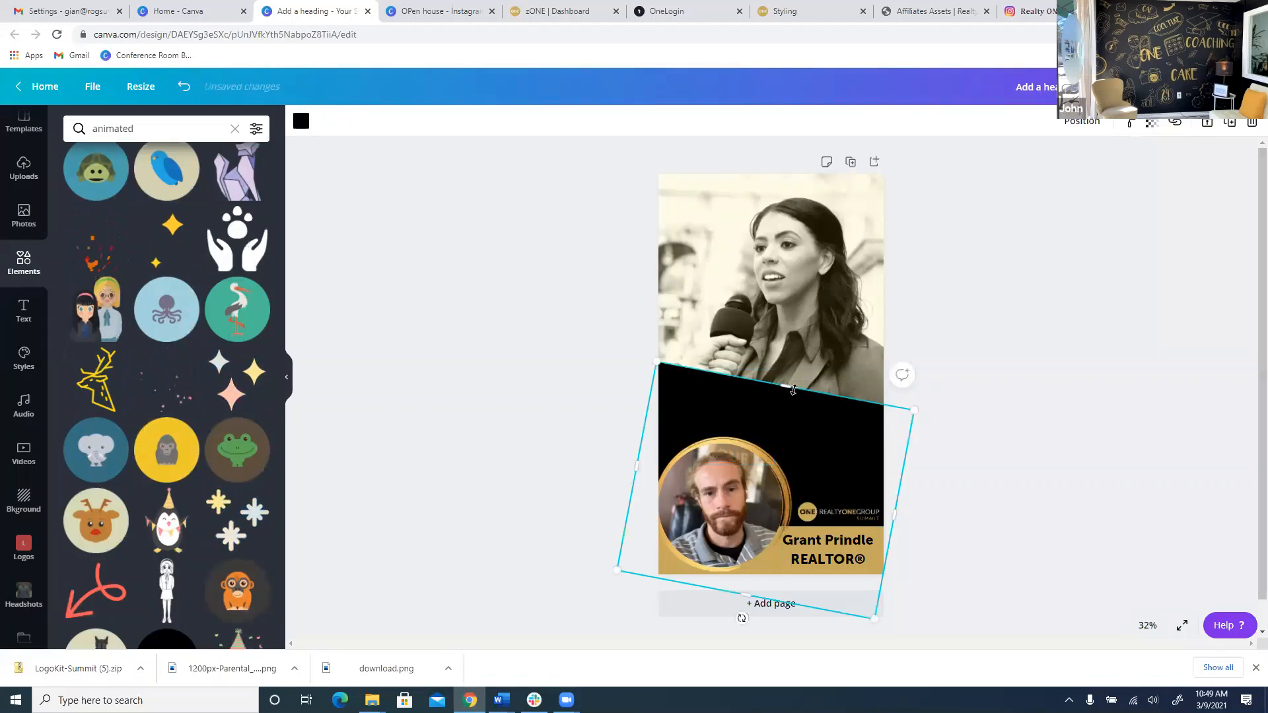
left_click_drag(786, 386, 775, 428)
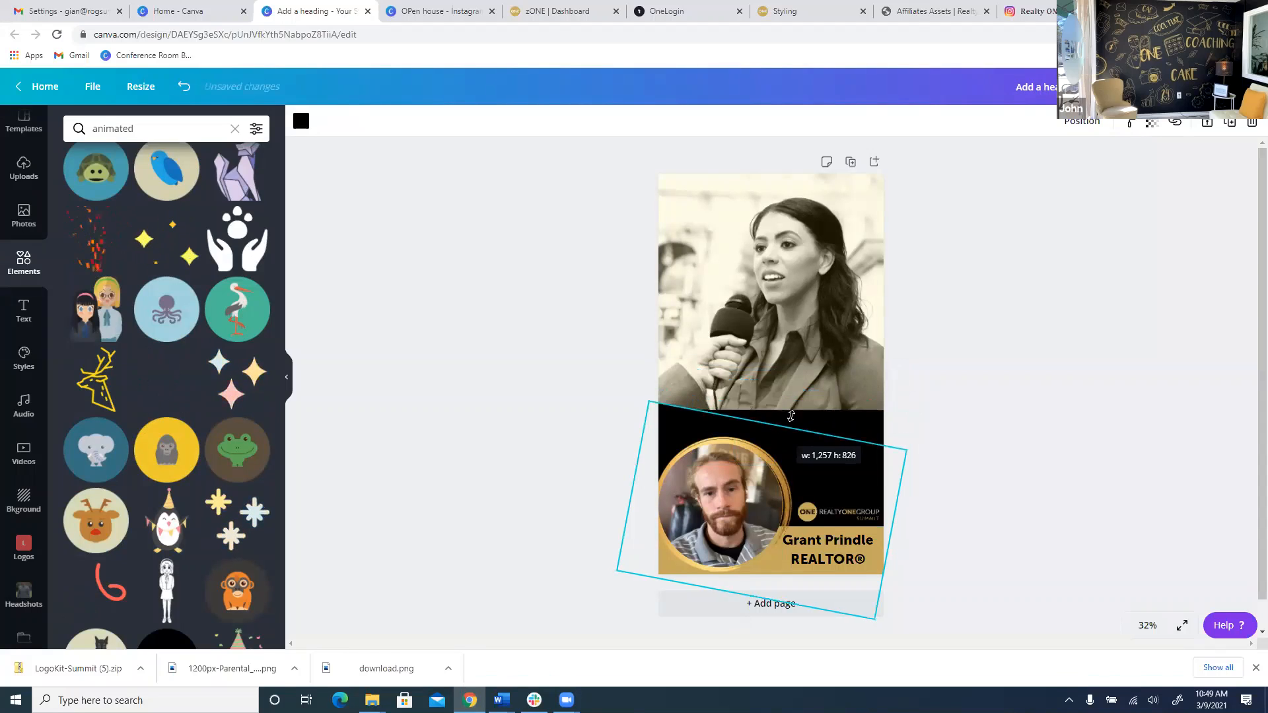
left_click(835, 417)
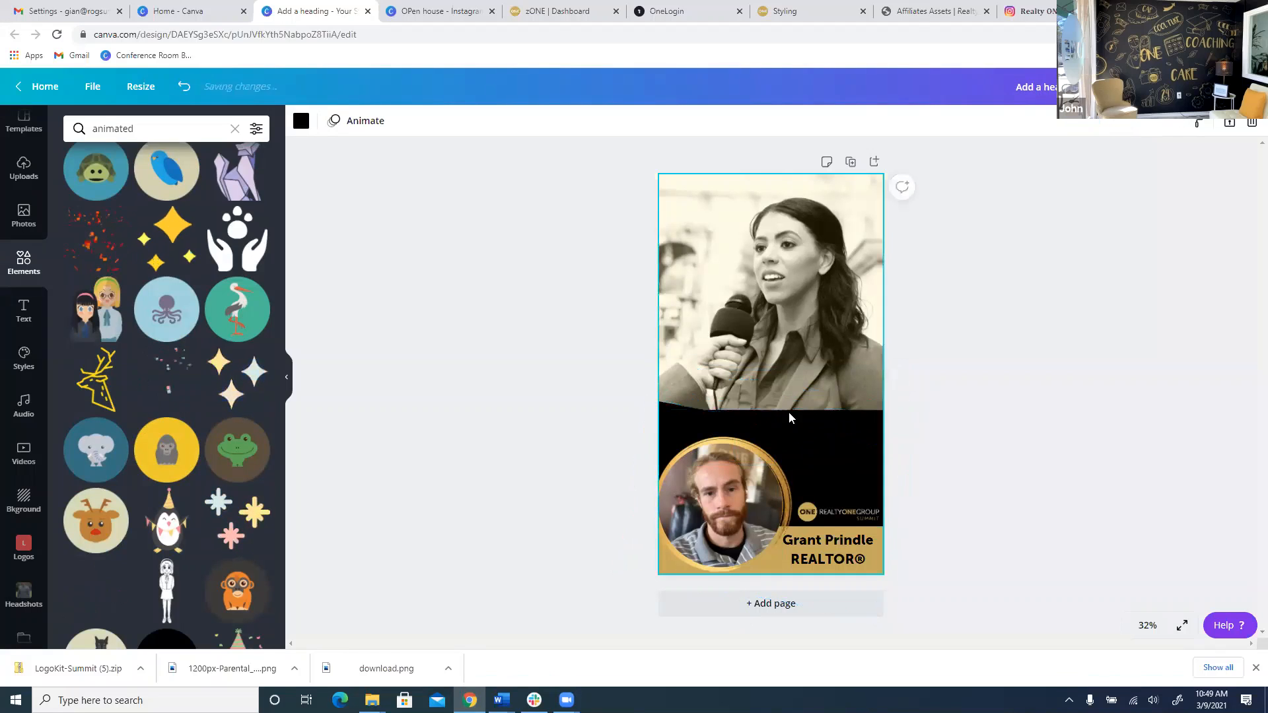
left_click(889, 432)
left_click(877, 420)
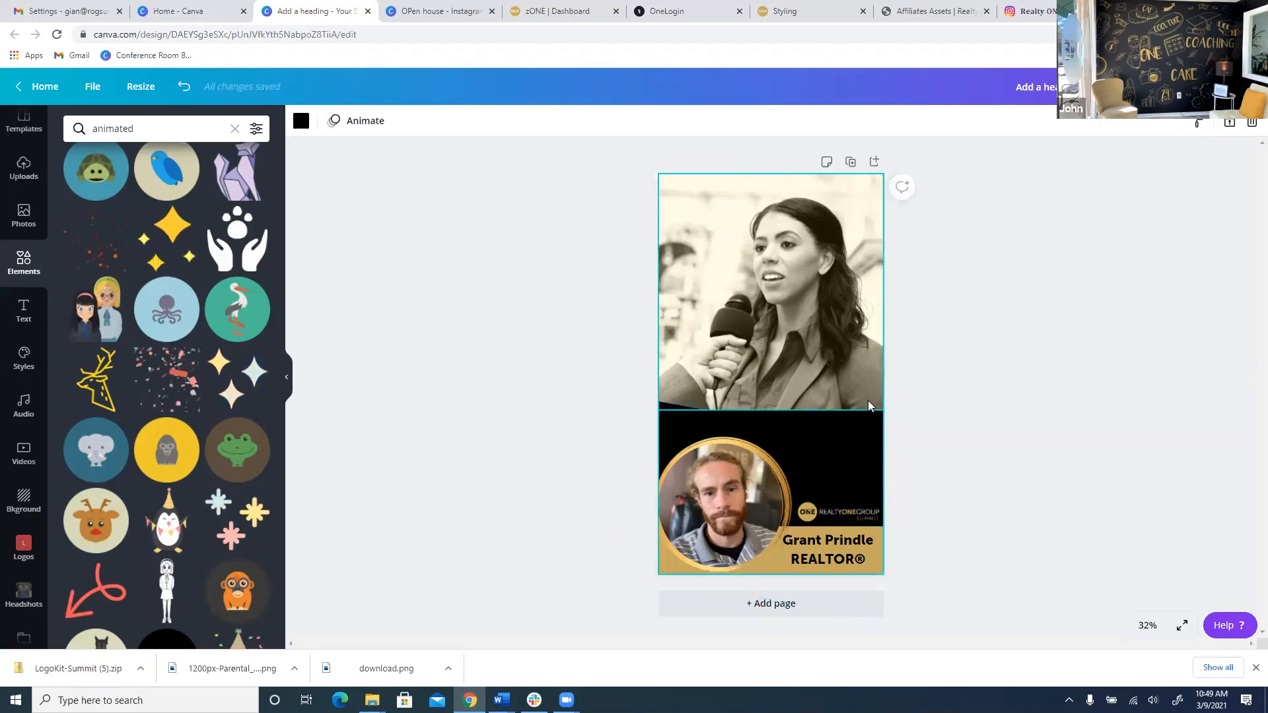
left_click(792, 428)
left_click_drag(789, 413, 796, 398)
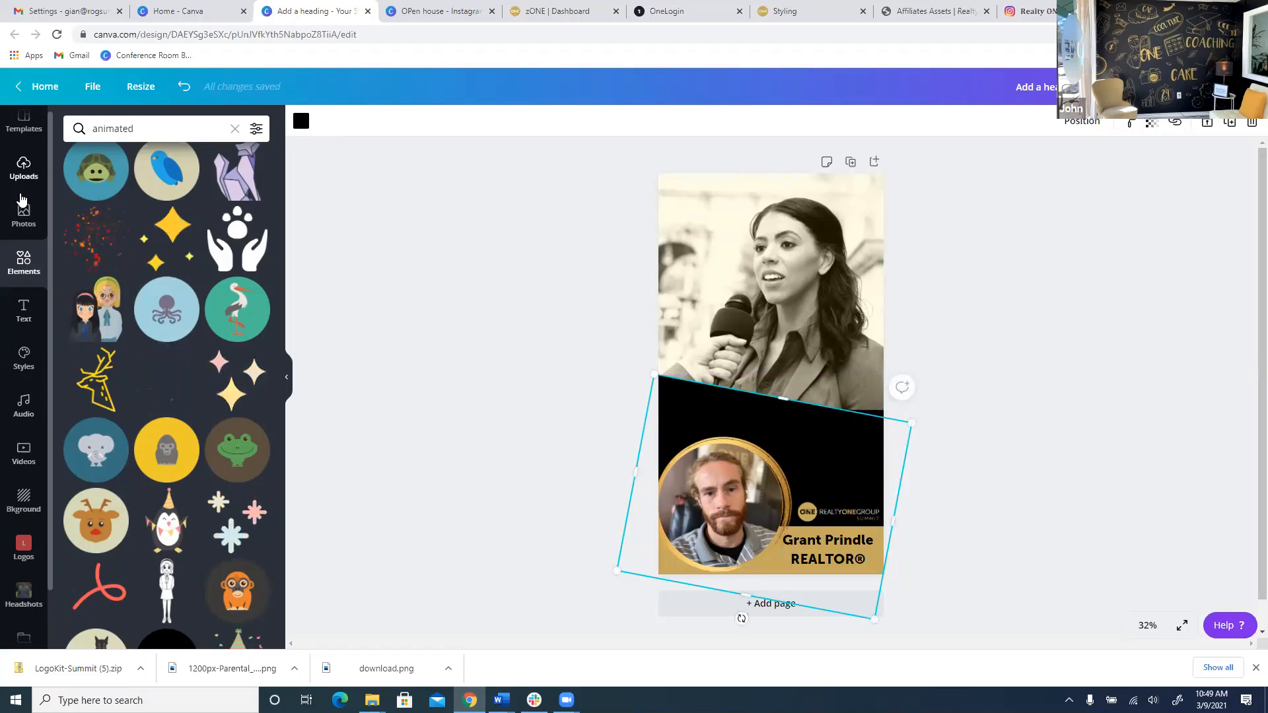
Search videos for 'real es' and drop the aerial houses clip into the top photo frame.
left_click(9, 451)
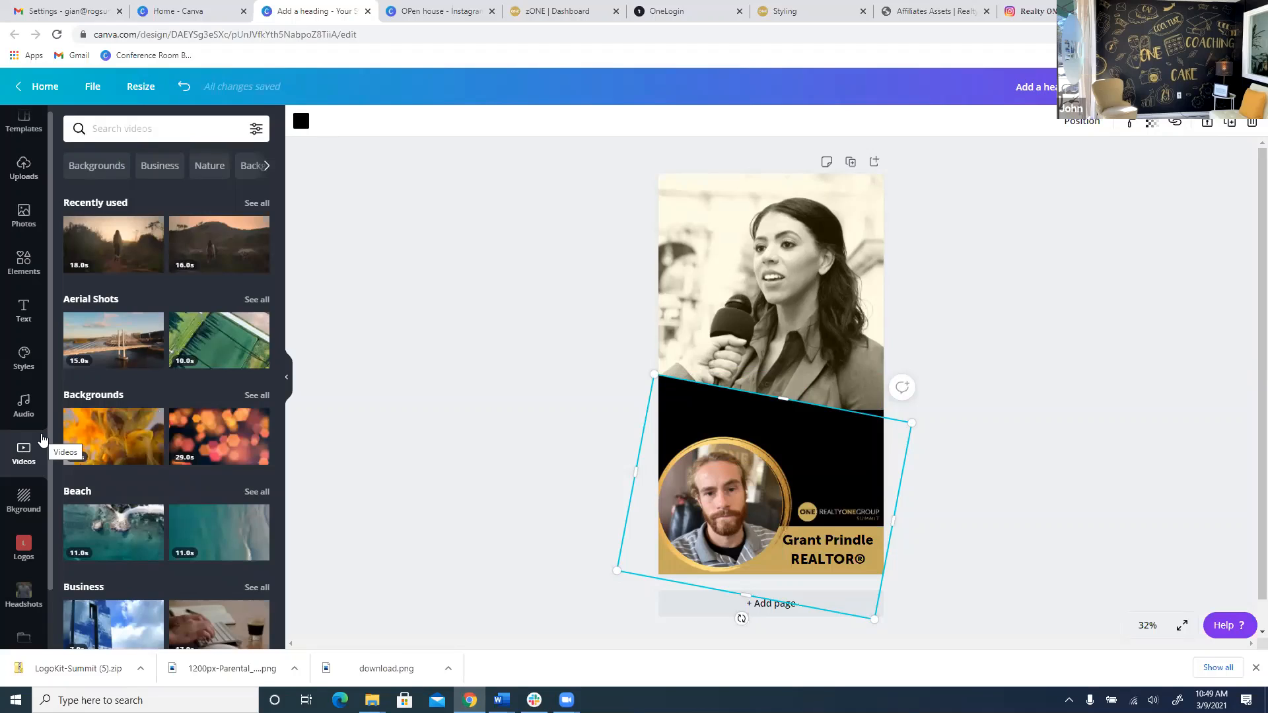
scroll(125, 423, "down", 5)
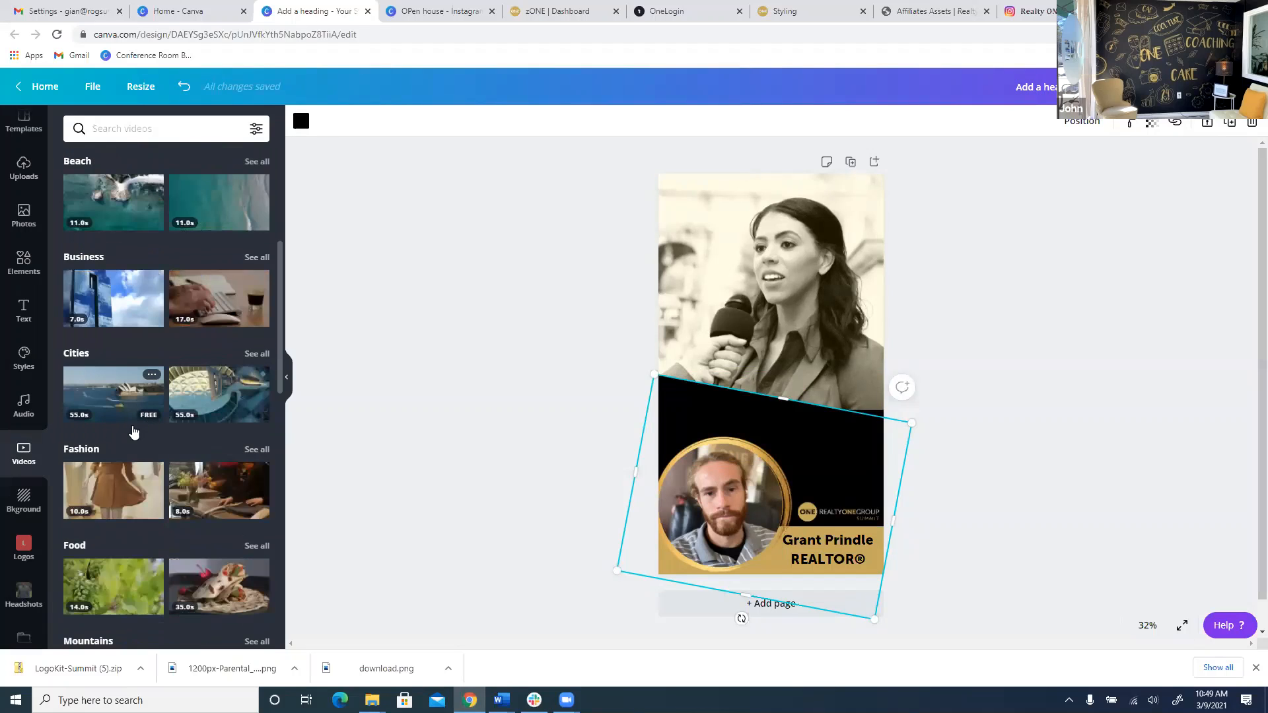
scroll(129, 427, "down", 6)
scroll(126, 419, "up", 6)
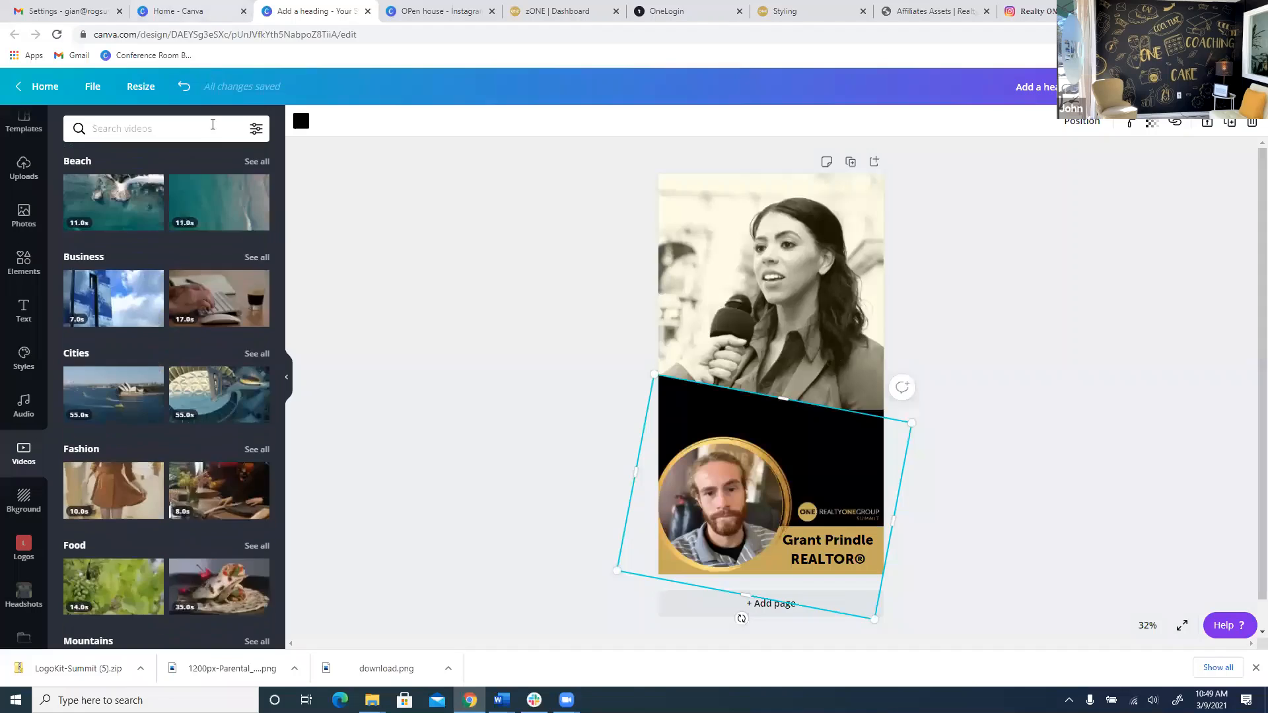
type("real estate")
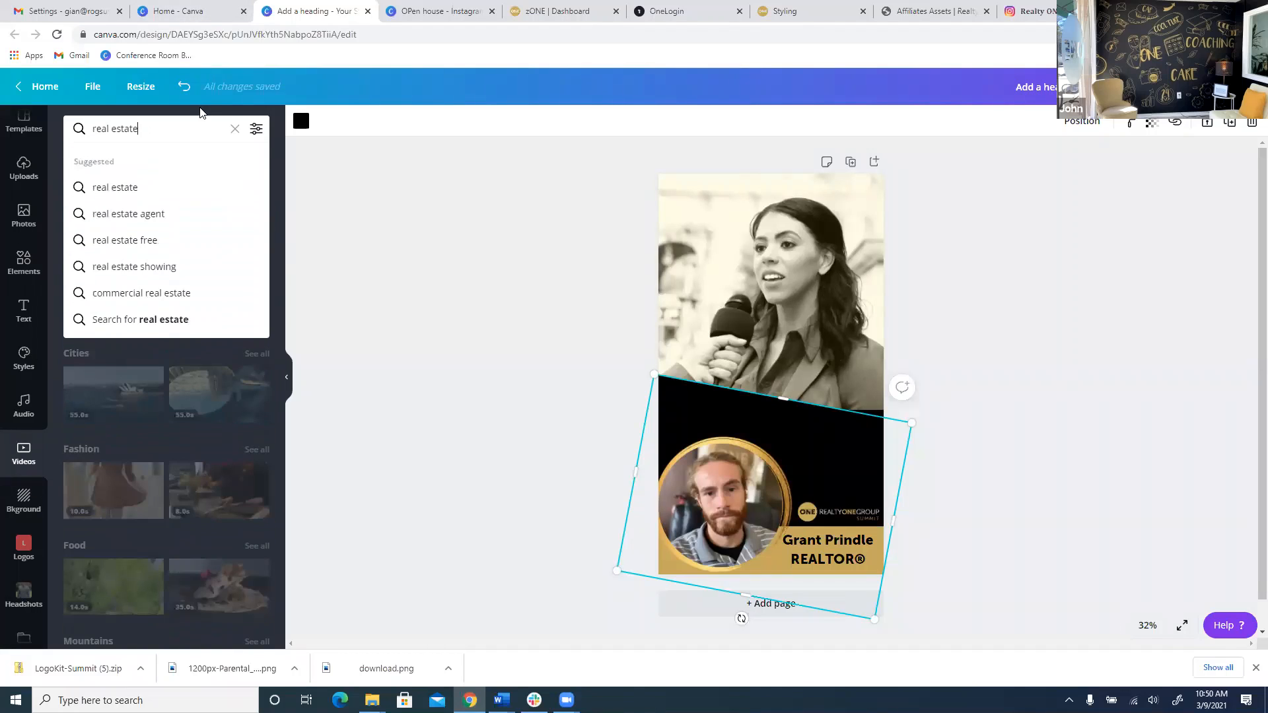
key("Return")
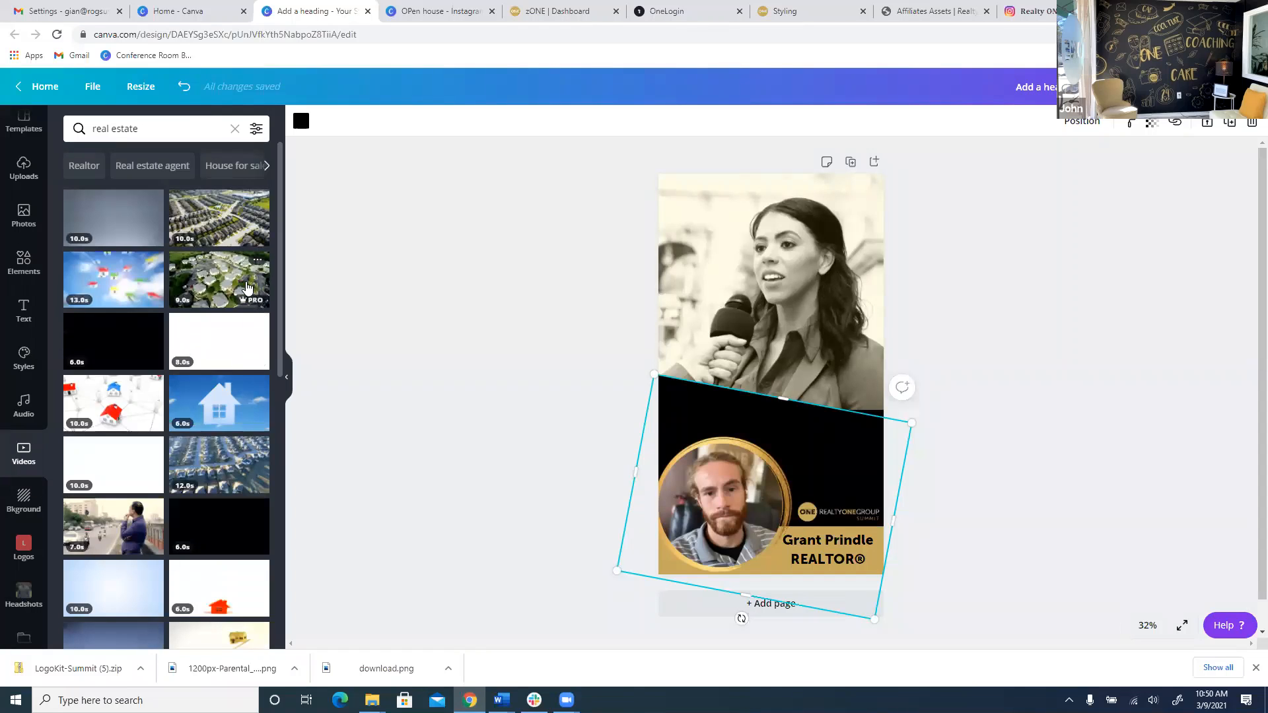
left_click(247, 288)
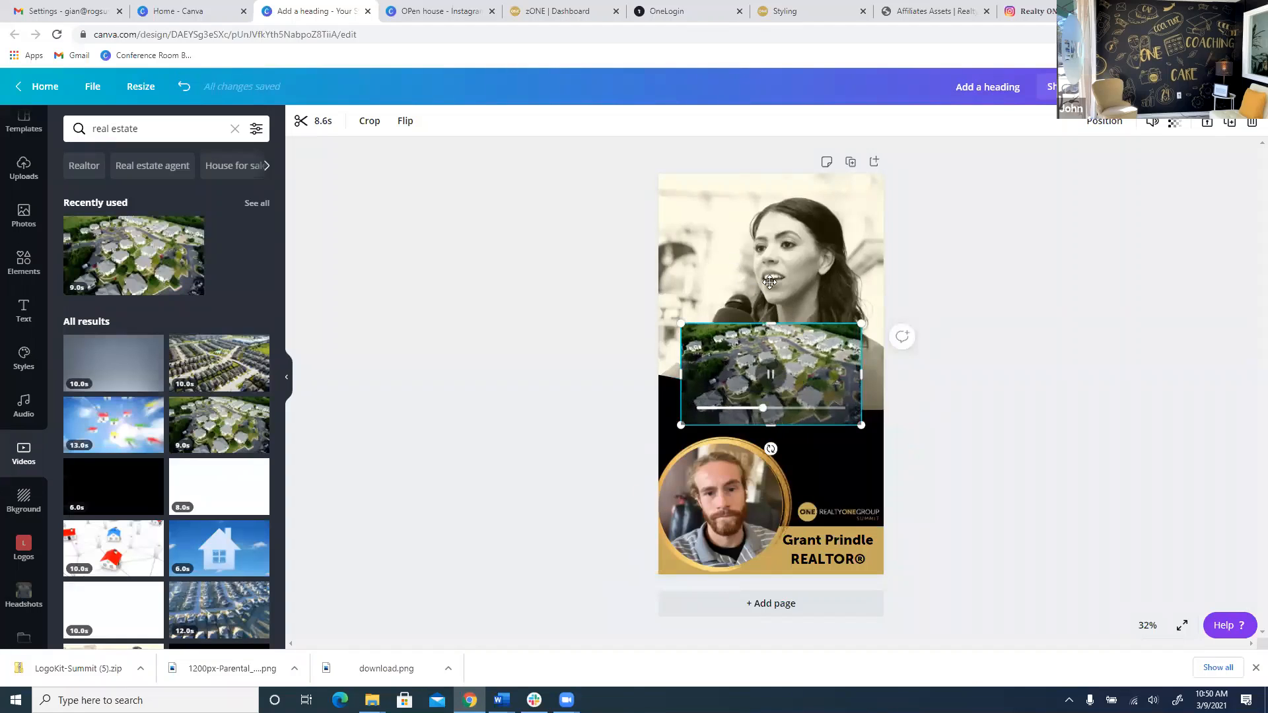
left_click_drag(779, 343, 753, 244)
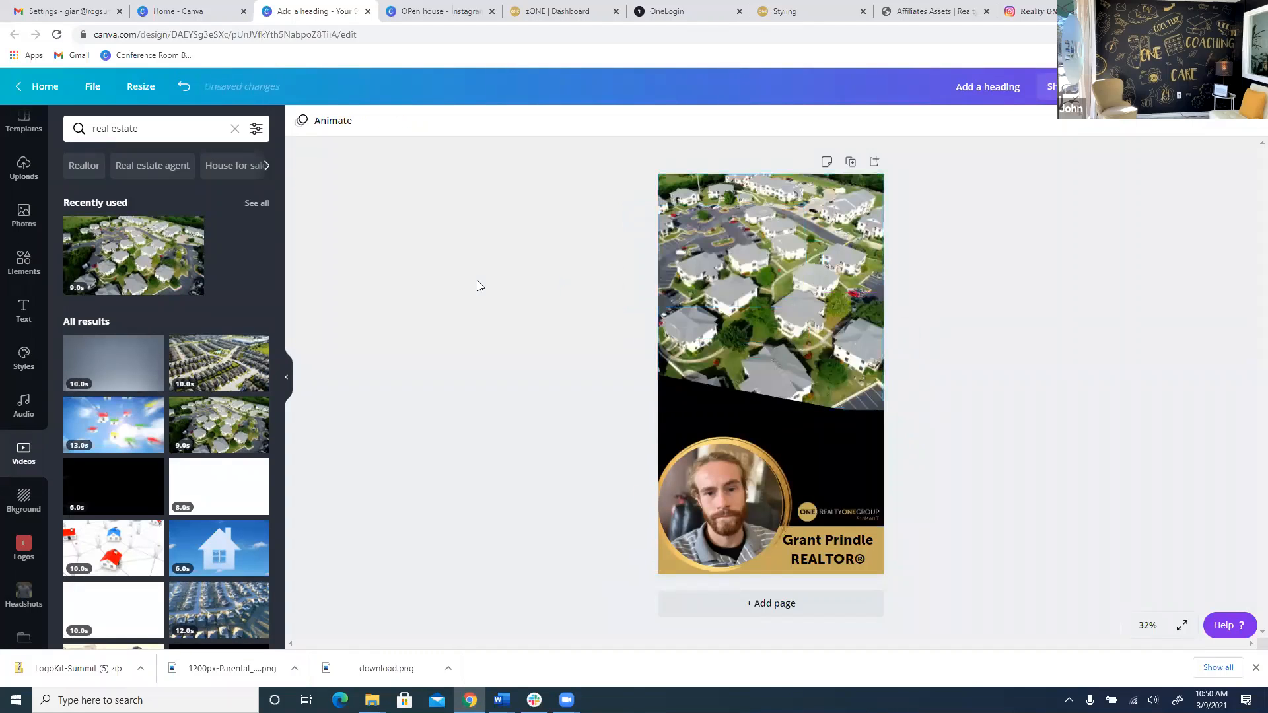
left_click(803, 316)
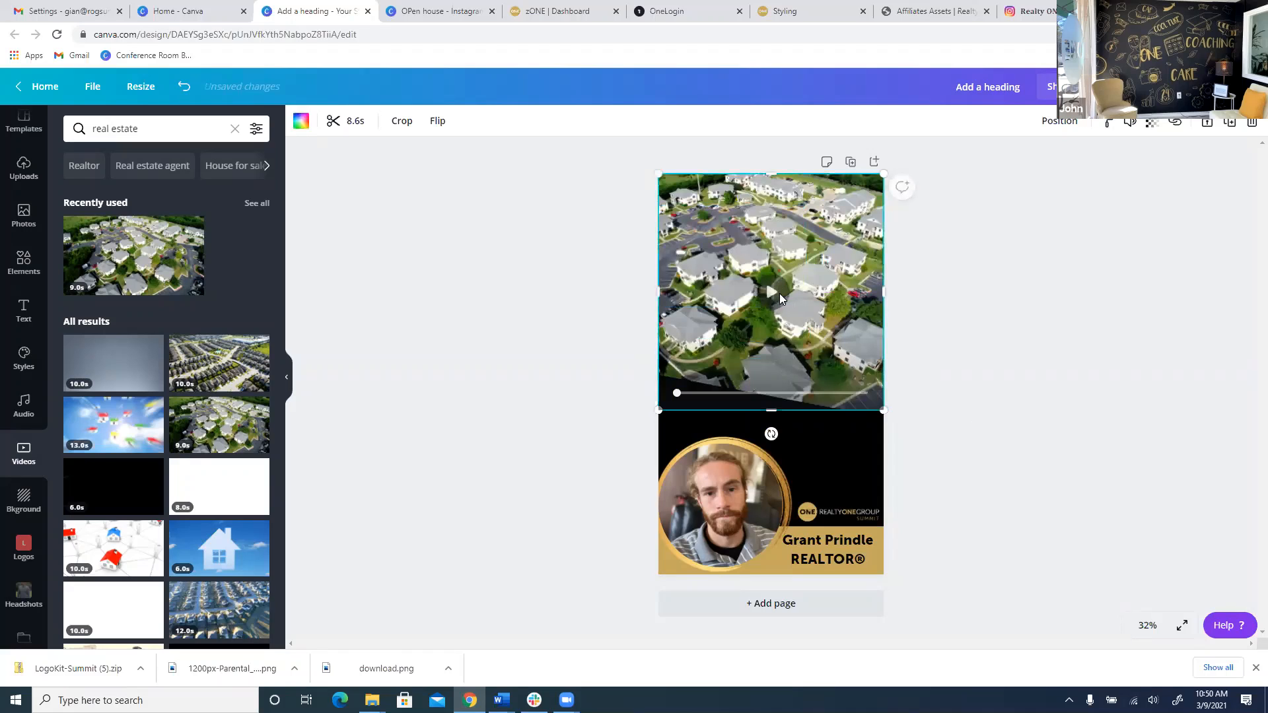
left_click(485, 332)
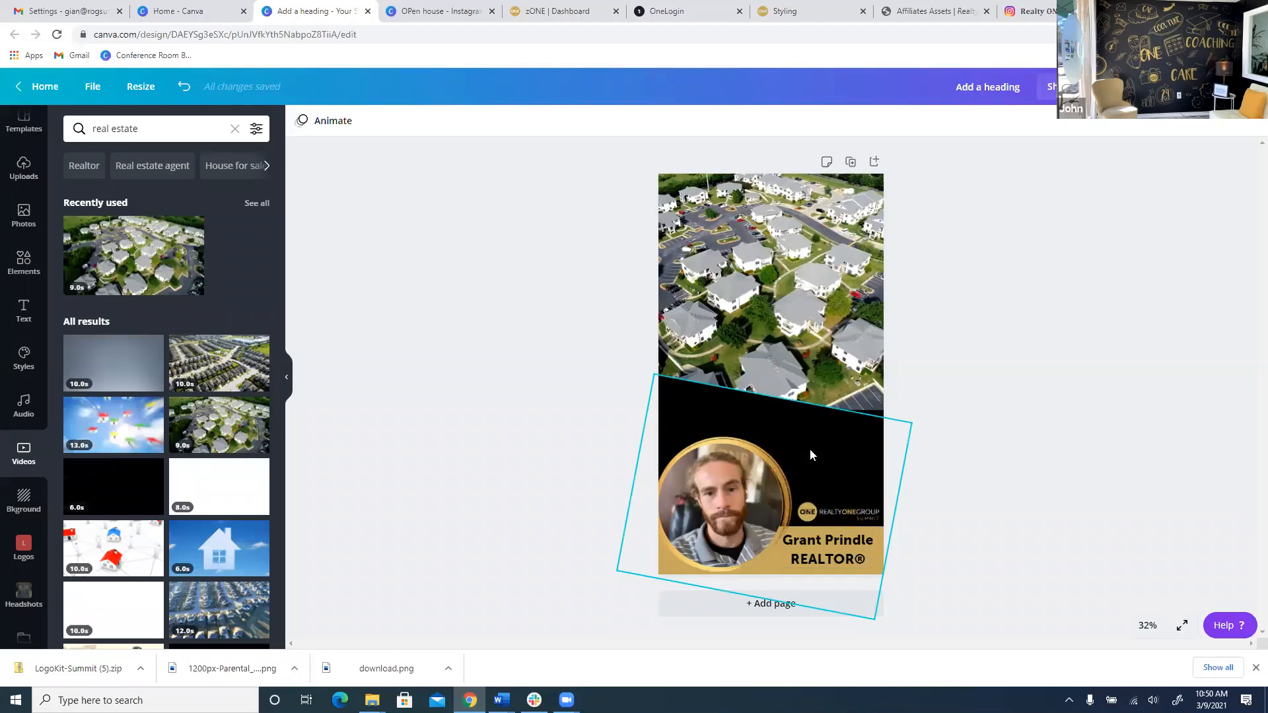
Move the Realty One Group logo up out of the banner onto the aerial video.
left_click(854, 515)
left_click_drag(849, 500, 711, 190)
right_click(711, 191)
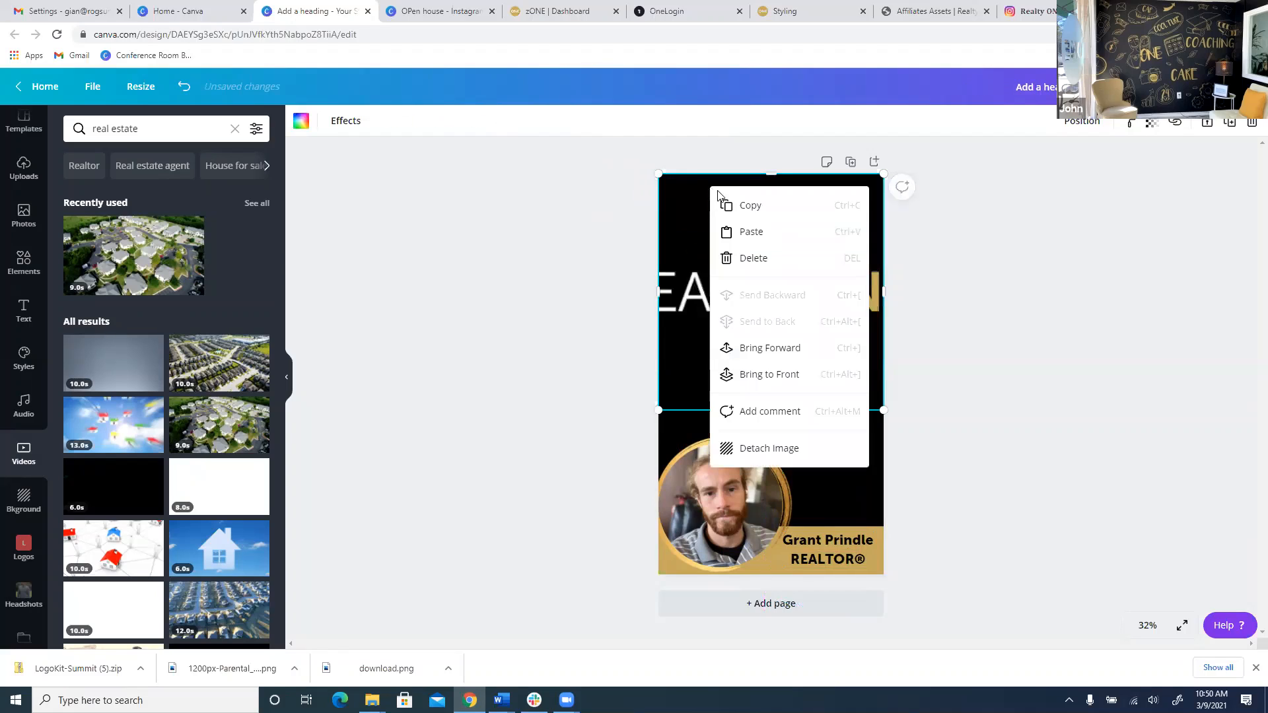
left_click(944, 257)
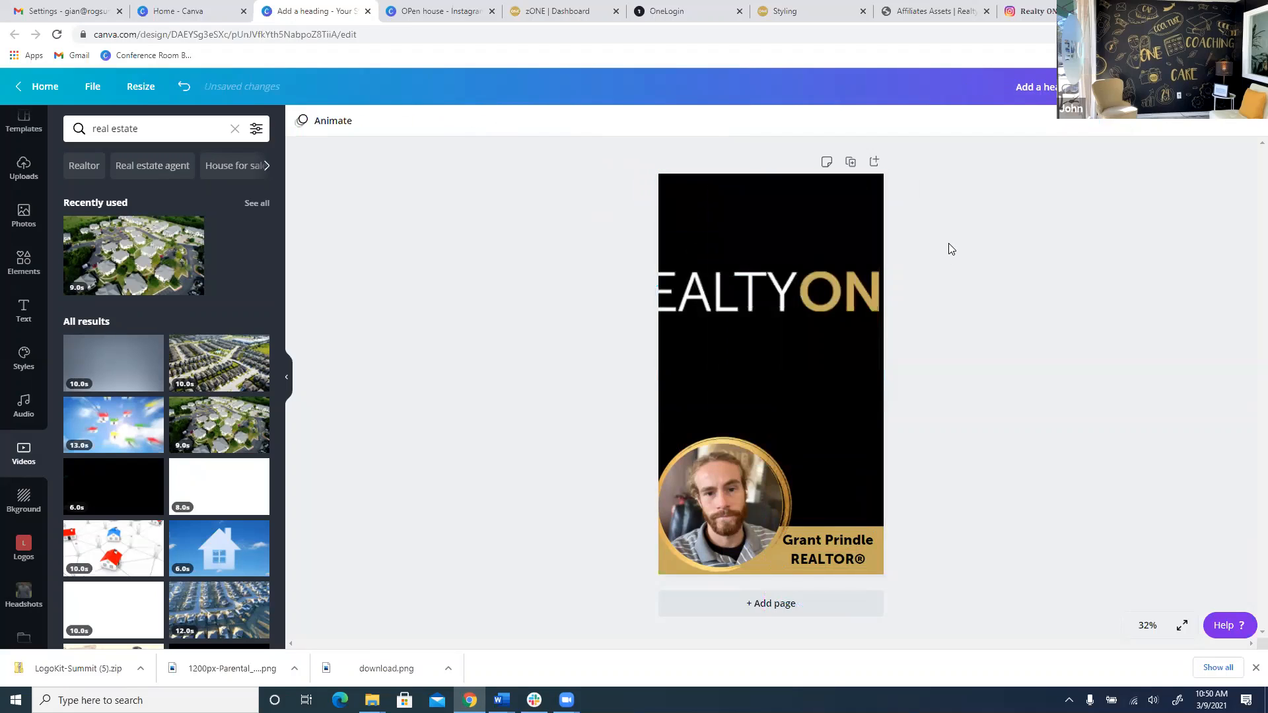
left_click(828, 455)
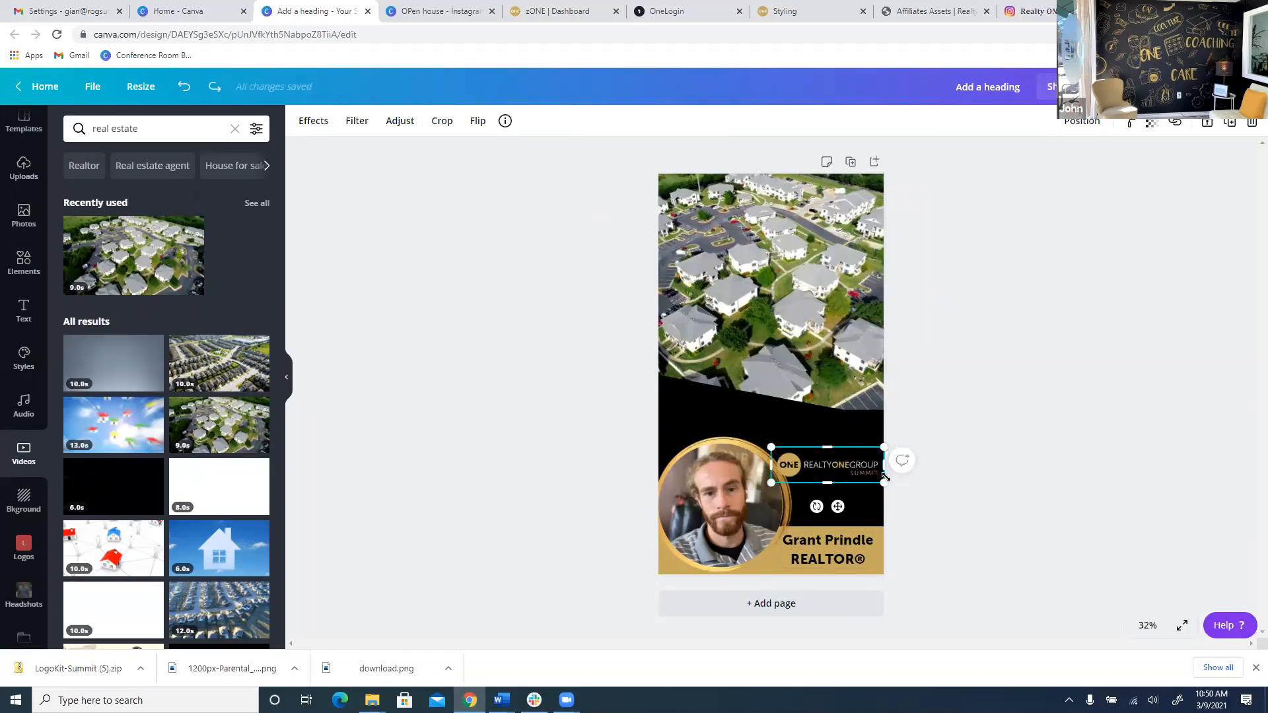
left_click_drag(920, 523, 920, 523)
left_click_drag(815, 454, 815, 454)
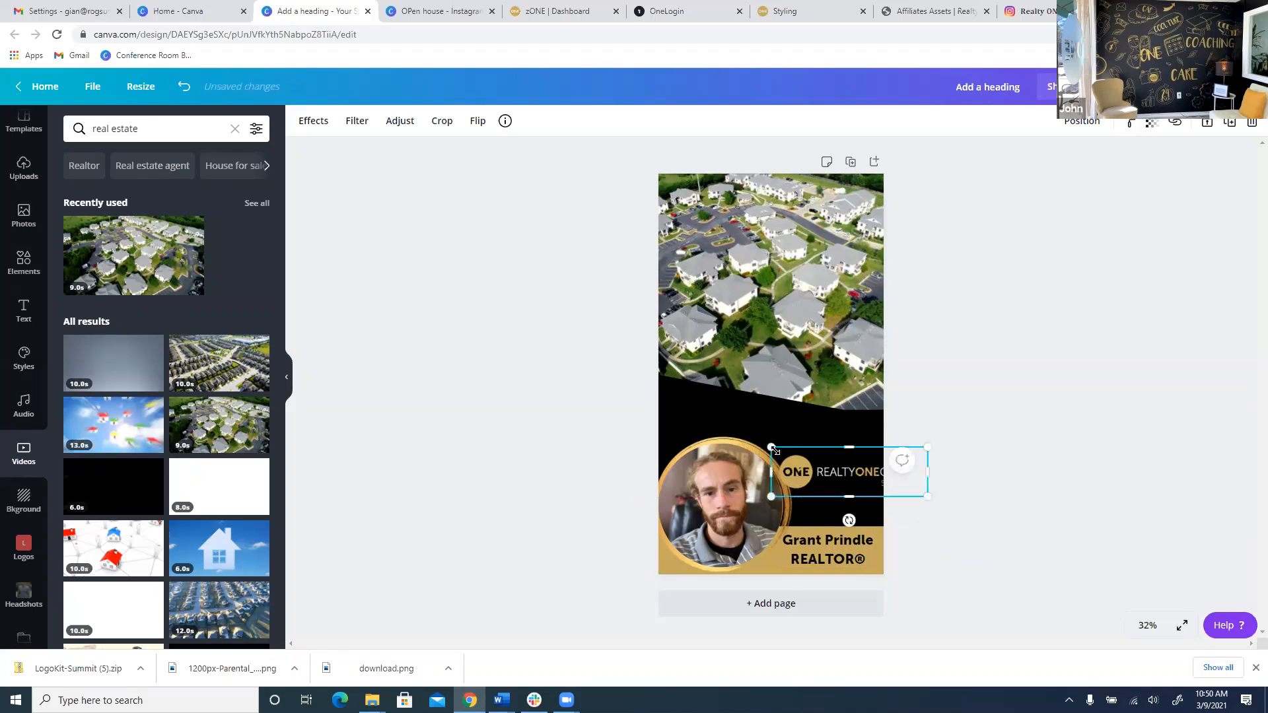
left_click_drag(534, 191, 729, 367)
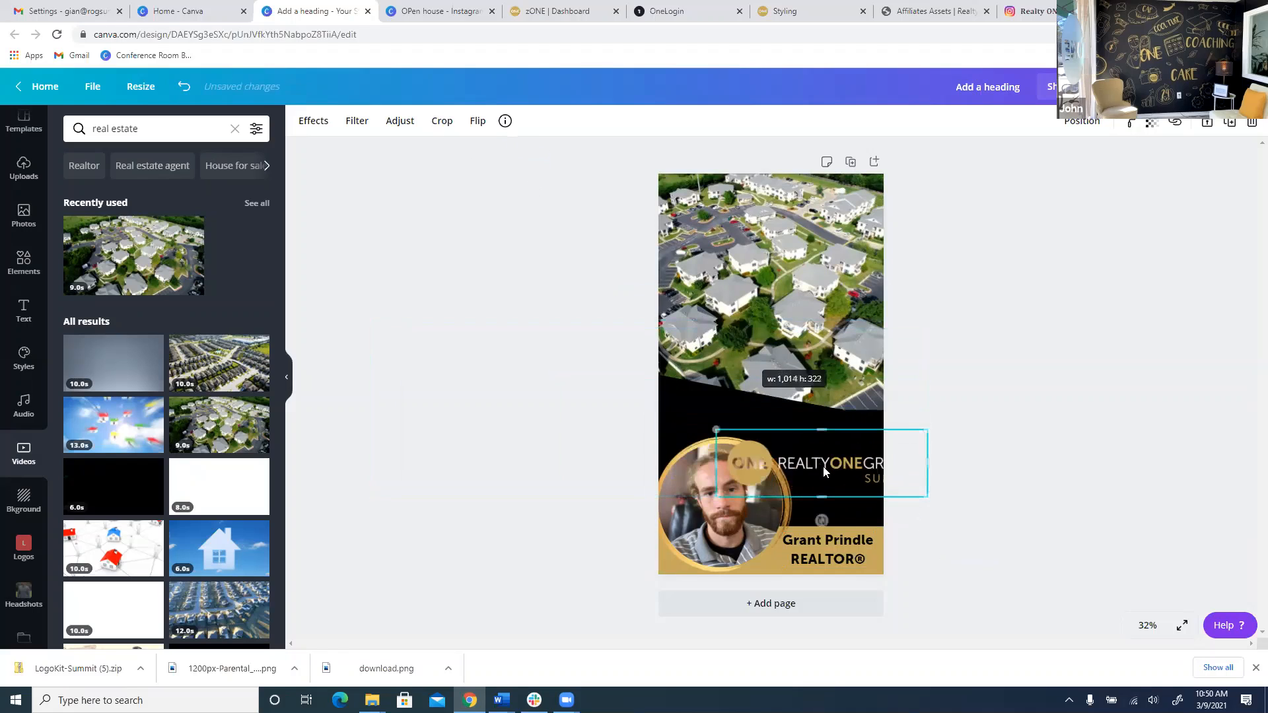
left_click_drag(822, 467, 769, 404)
left_click_drag(843, 432, 843, 433)
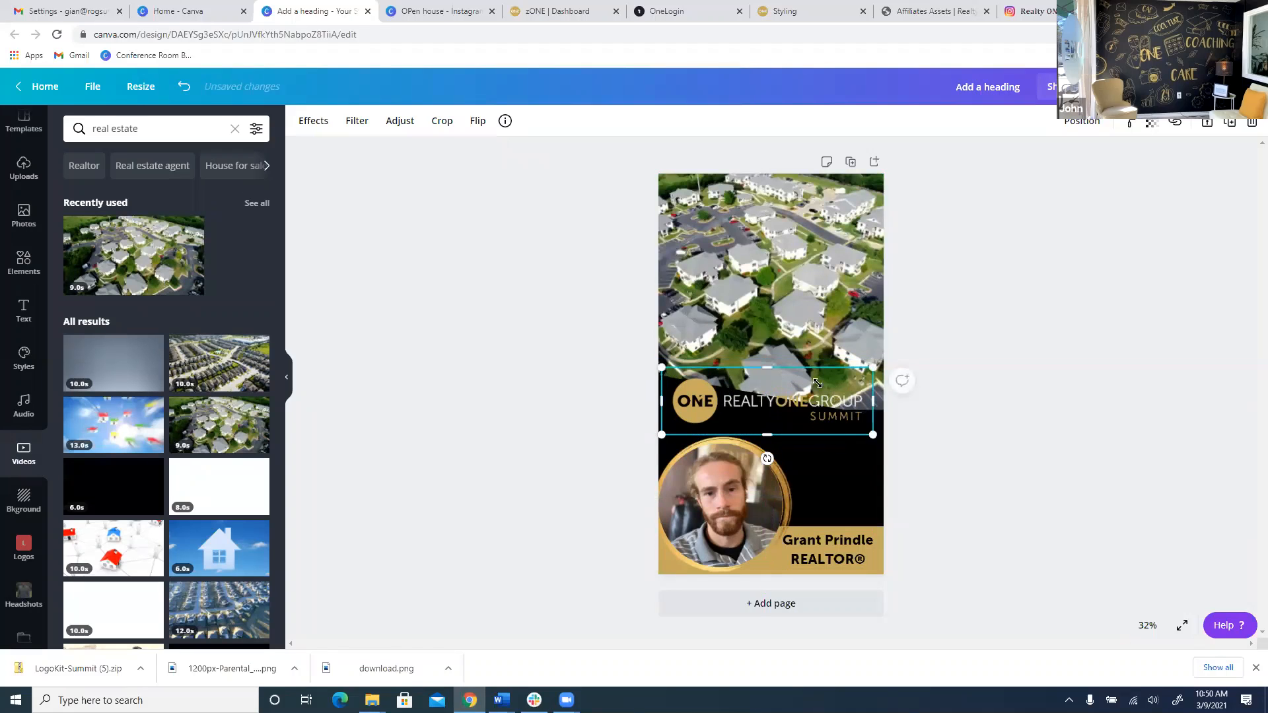
Resize the logo to about 630 × 175 so it fits the top-left corner.
left_click_drag(818, 383, 753, 338)
left_click_drag(830, 233, 862, 208)
left_click_drag(873, 336, 828, 187)
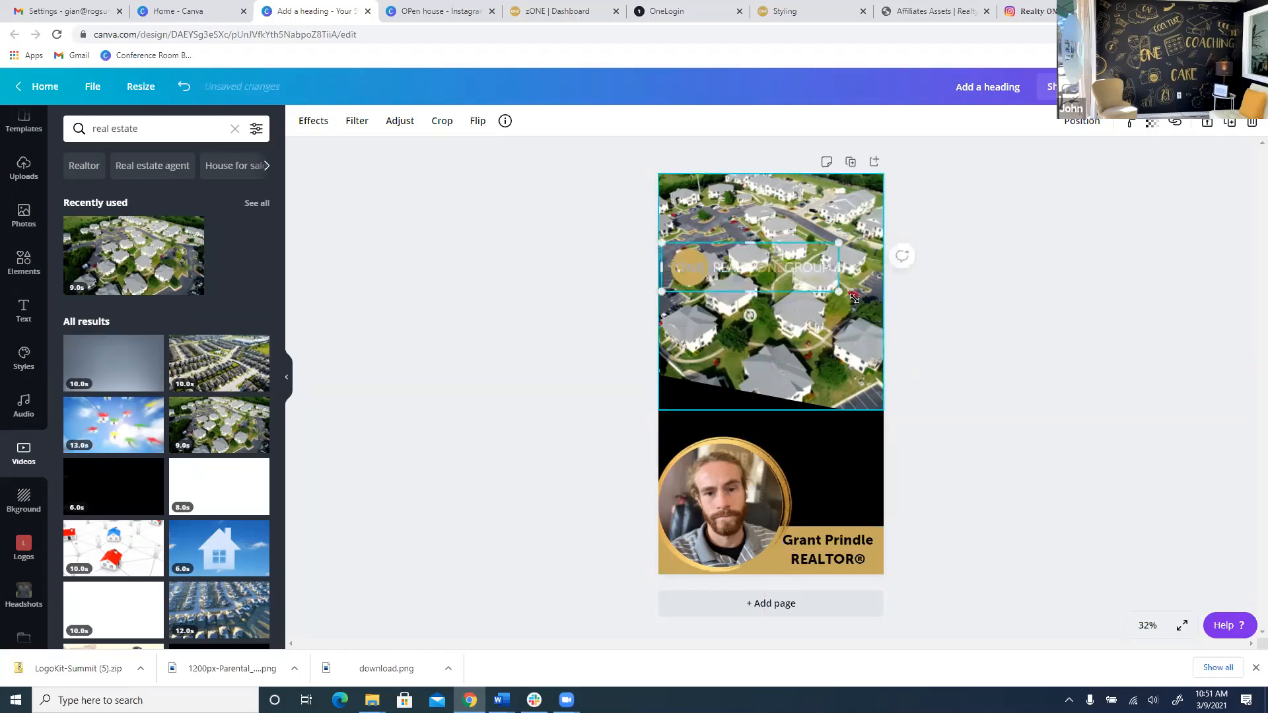
left_click_drag(838, 293, 746, 242)
left_click_drag(741, 243, 800, 190)
left_click_drag(811, 265, 813, 181)
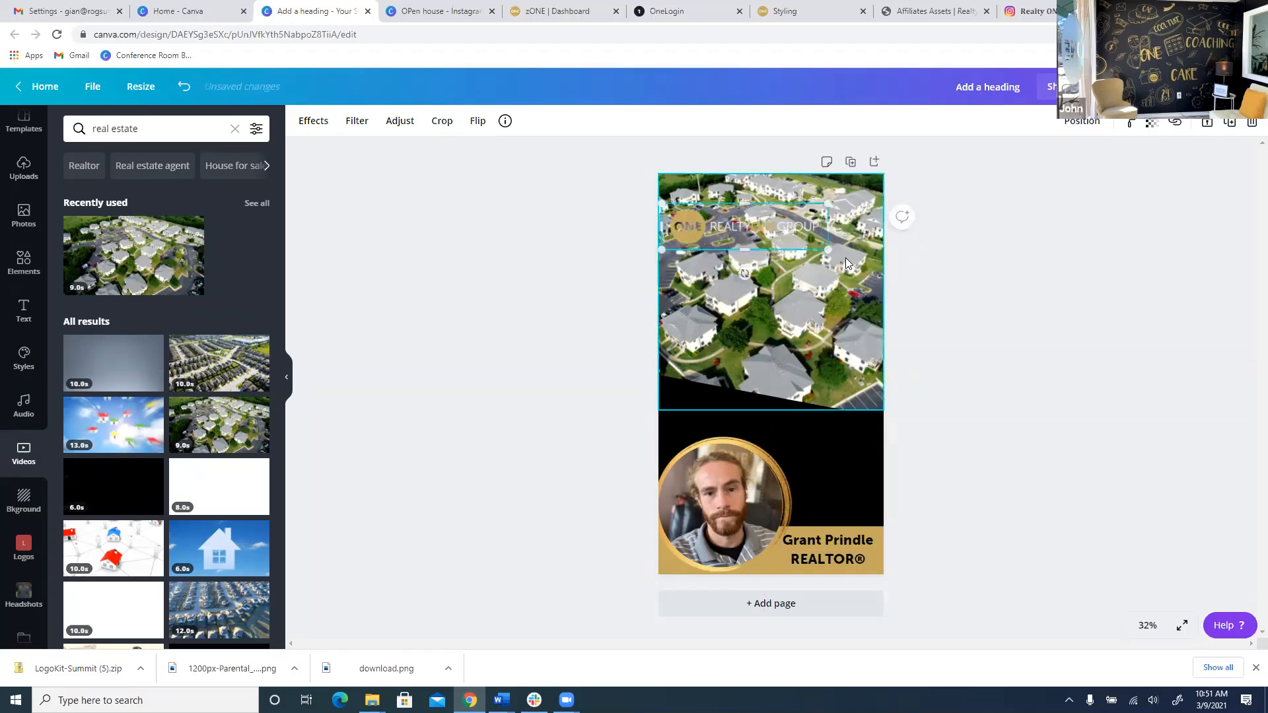
left_click_drag(825, 251, 817, 181)
left_click_drag(804, 234, 803, 197)
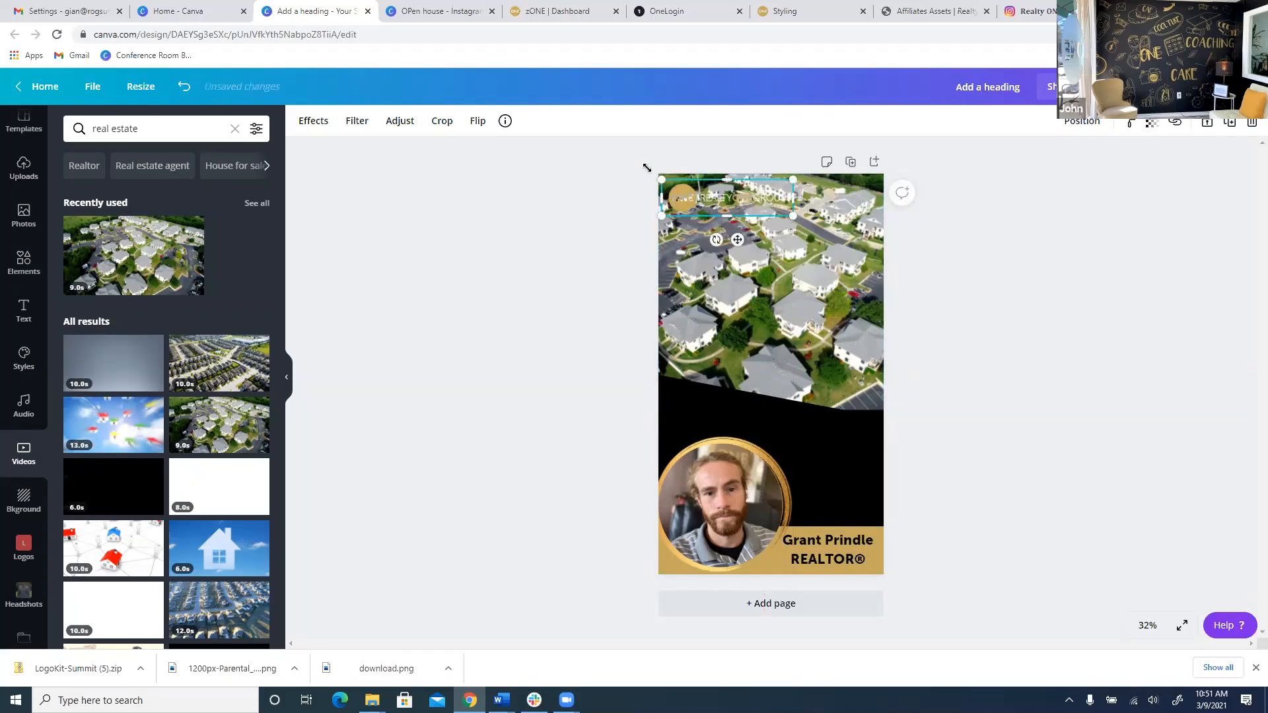
mouse_move(661, 180)
left_mouse_down()
mouse_move(646, 167)
mouse_move(659, 179)
left_mouse_up()
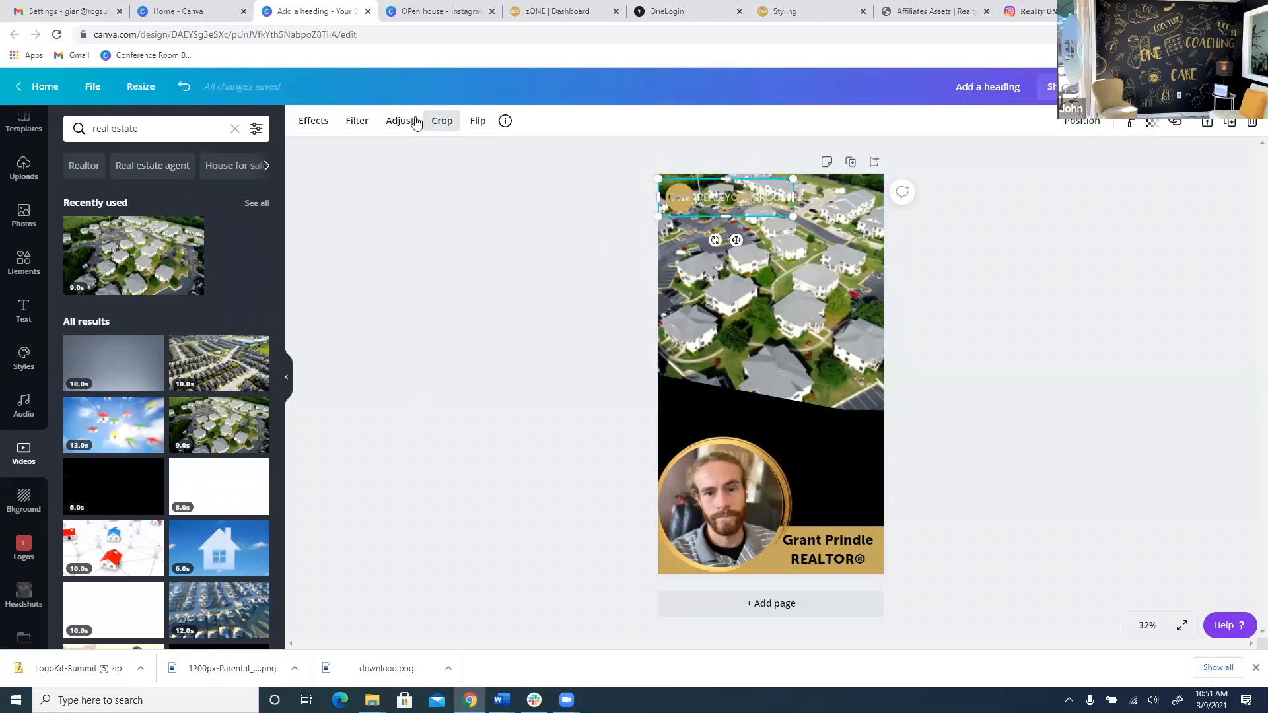
left_click(313, 121)
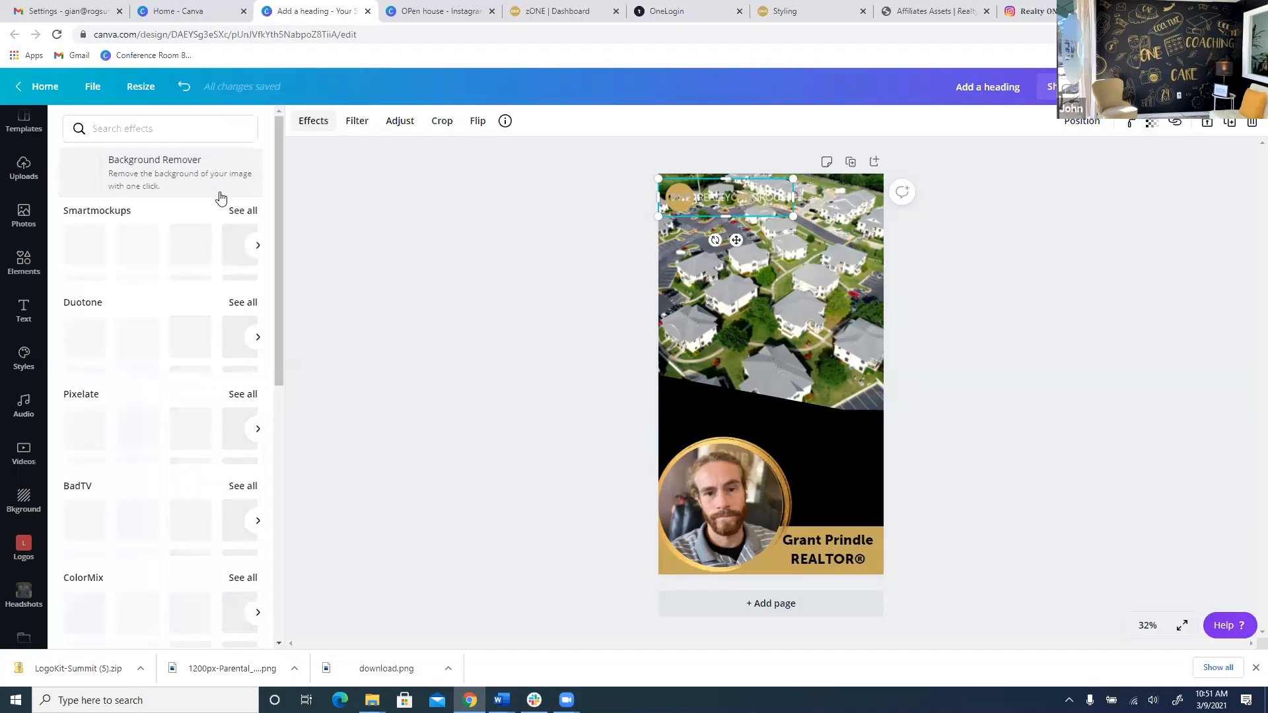
scroll(132, 330, "down", 10)
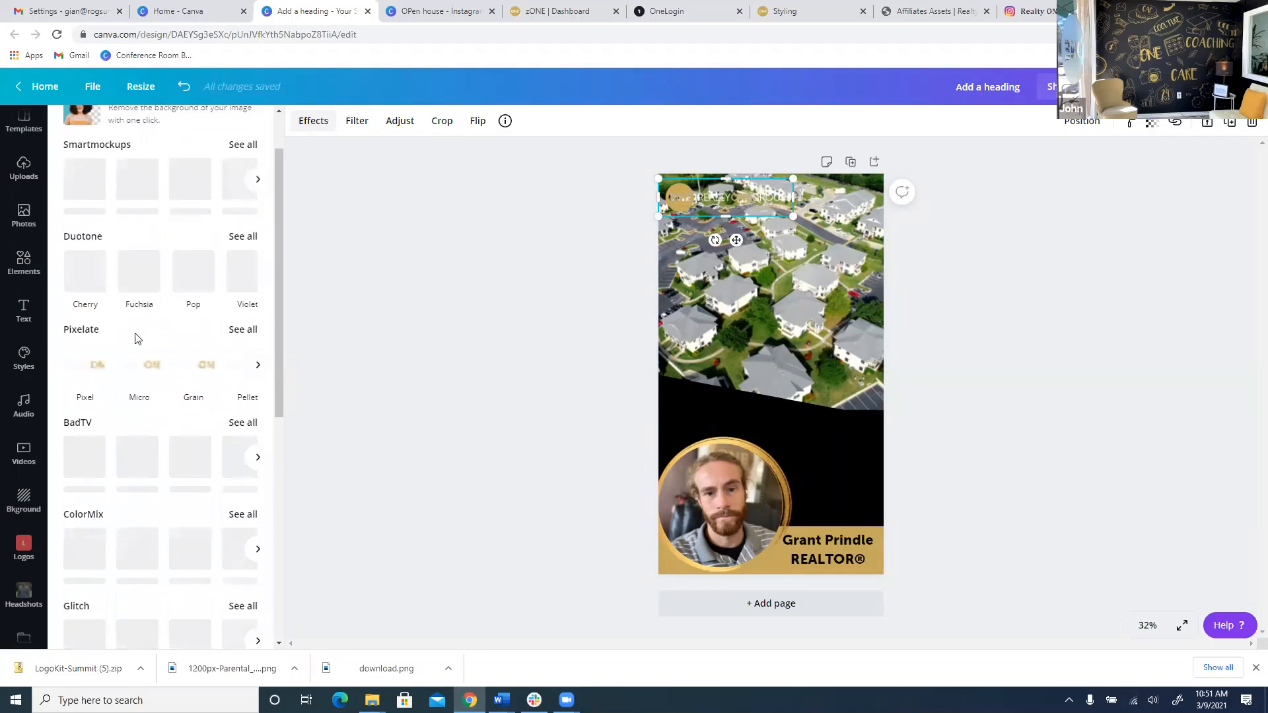
scroll(137, 360, "up", 10)
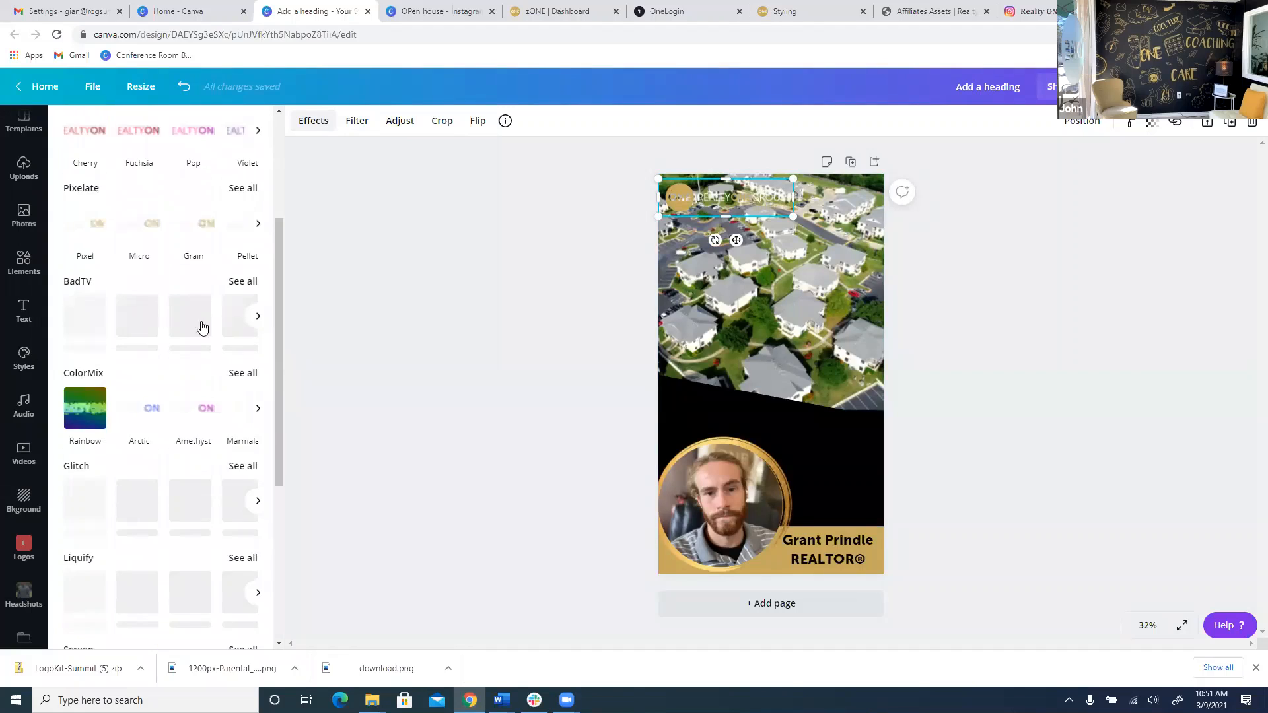
left_click(314, 122)
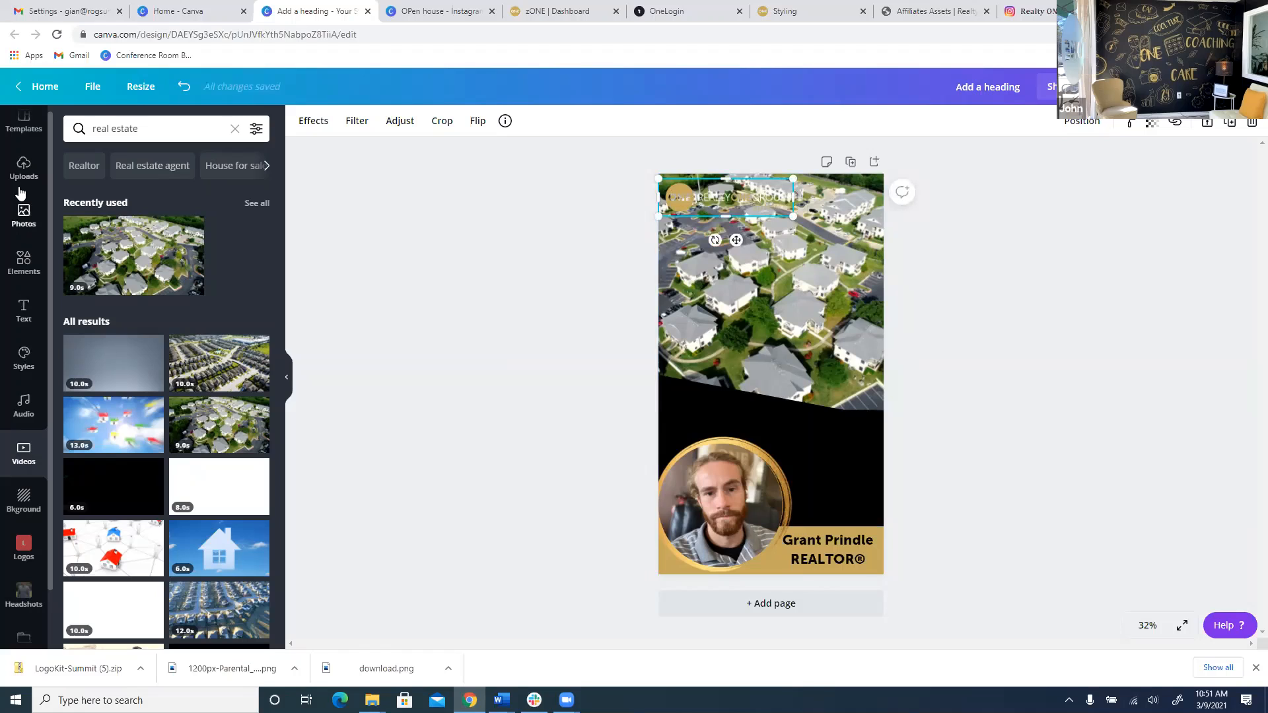
Add a rounded square from Shapes and stretch it into a bar at the page's upper-left.
left_click(31, 256)
scroll(229, 155, "down", 5)
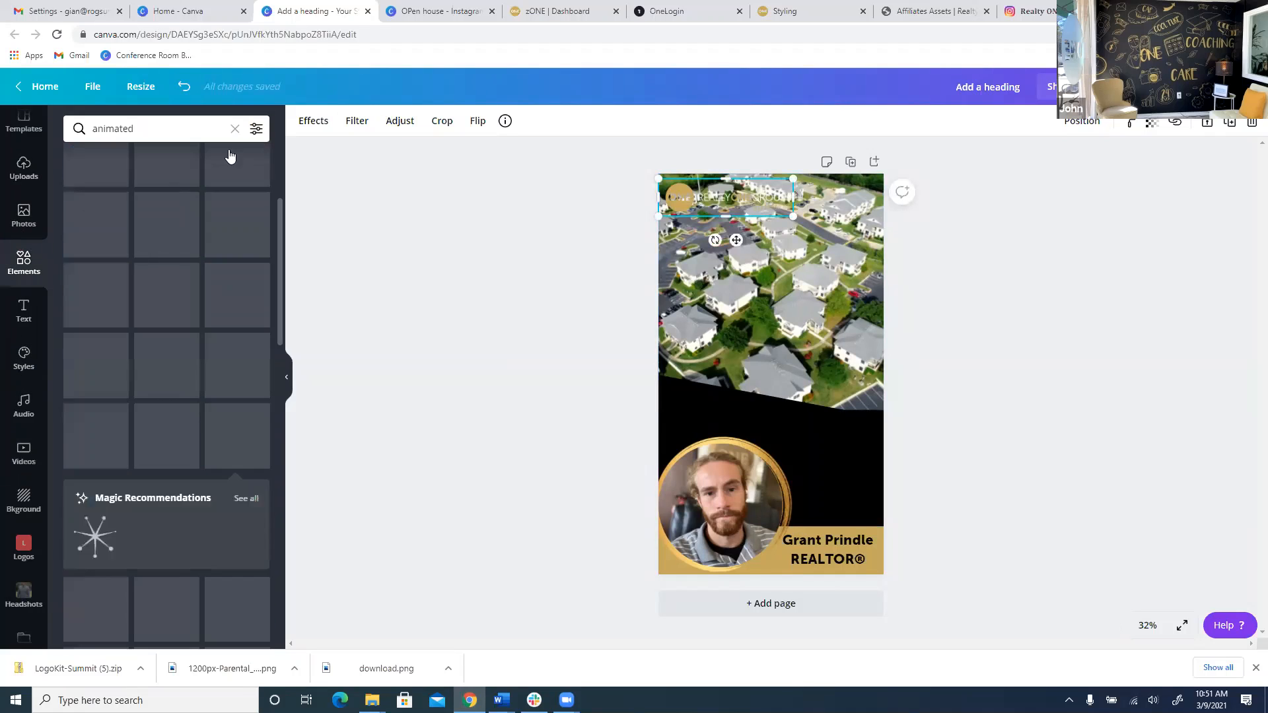
scroll(229, 156, "up", 5)
left_click(234, 128)
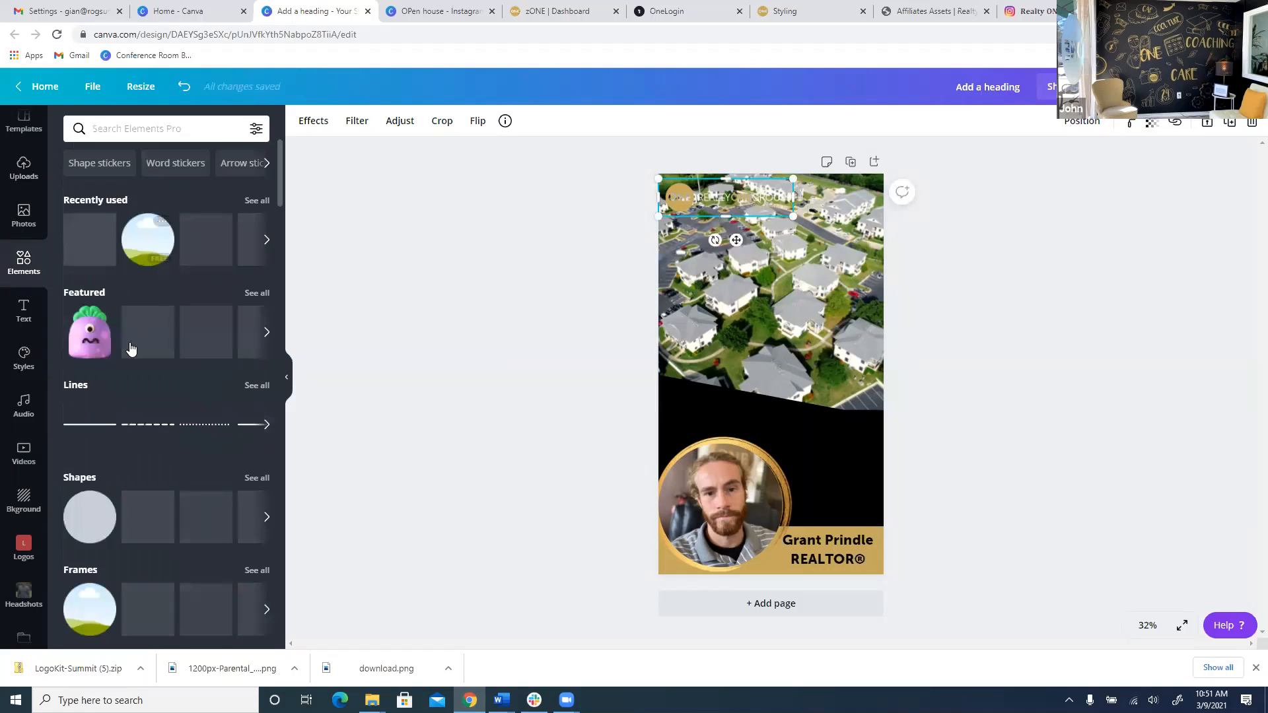
scroll(198, 360, "down", 3)
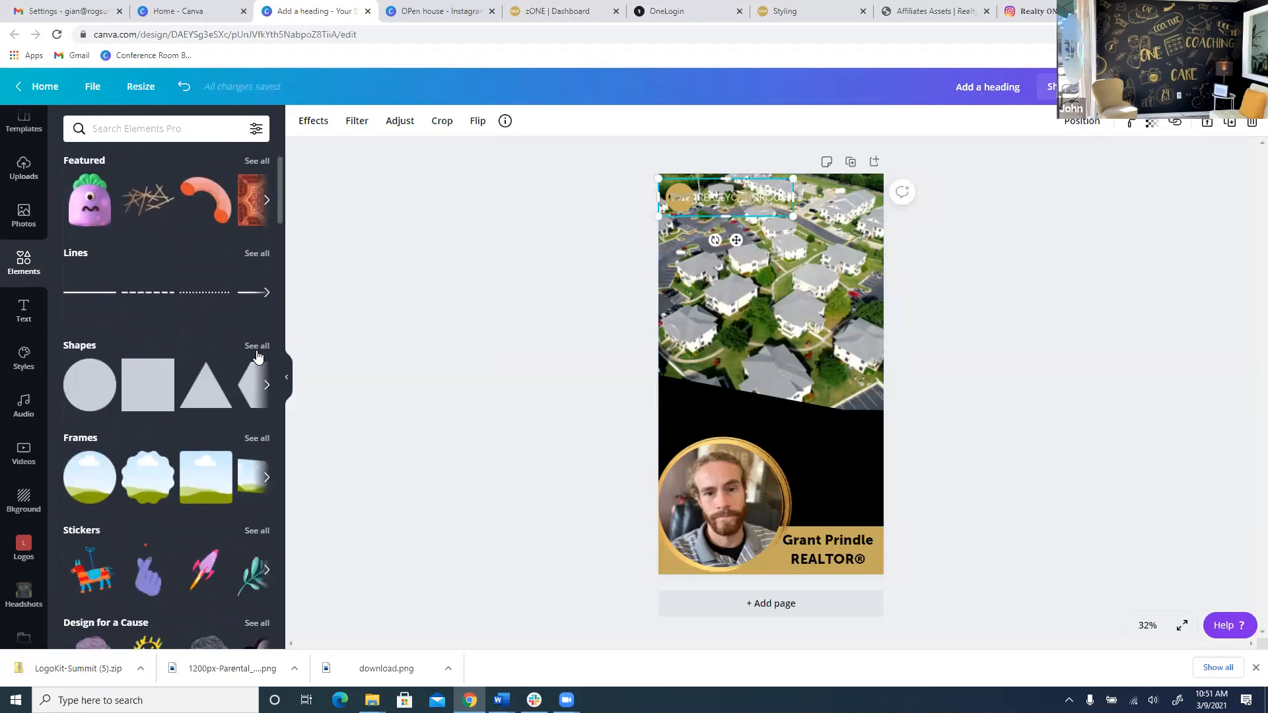
left_click(257, 353)
scroll(165, 370, "down", 1)
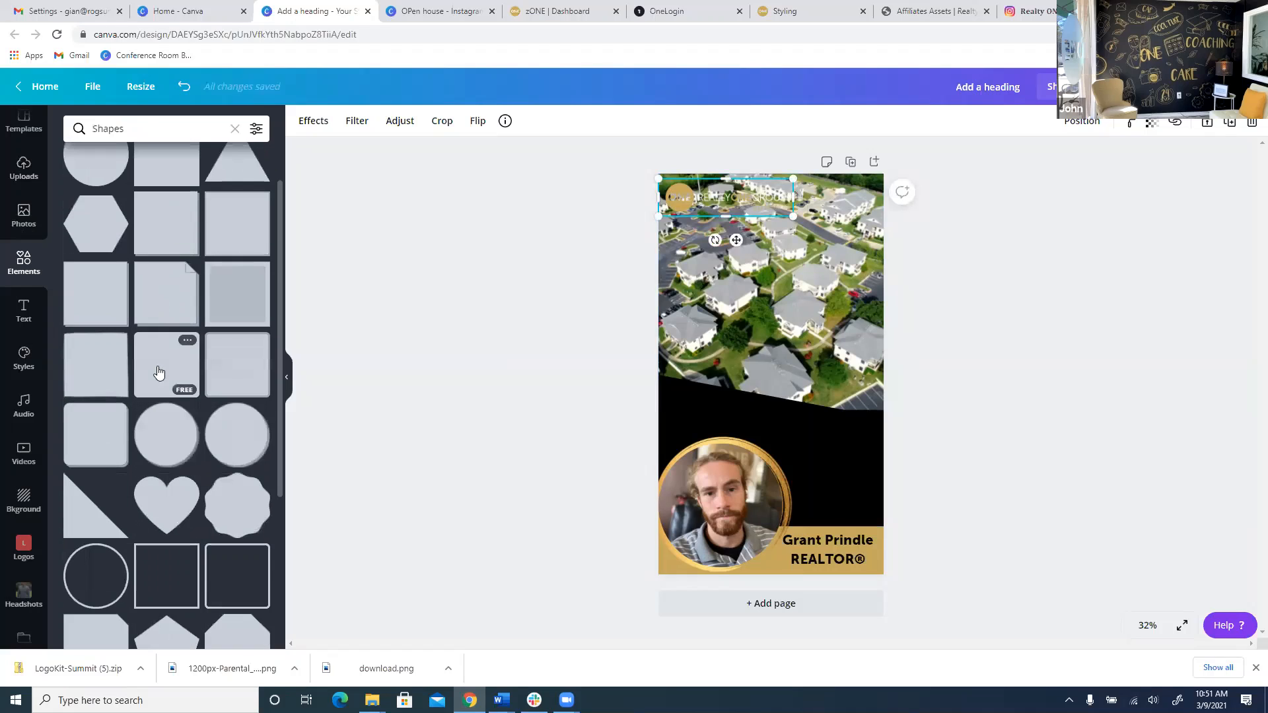
left_click(164, 314)
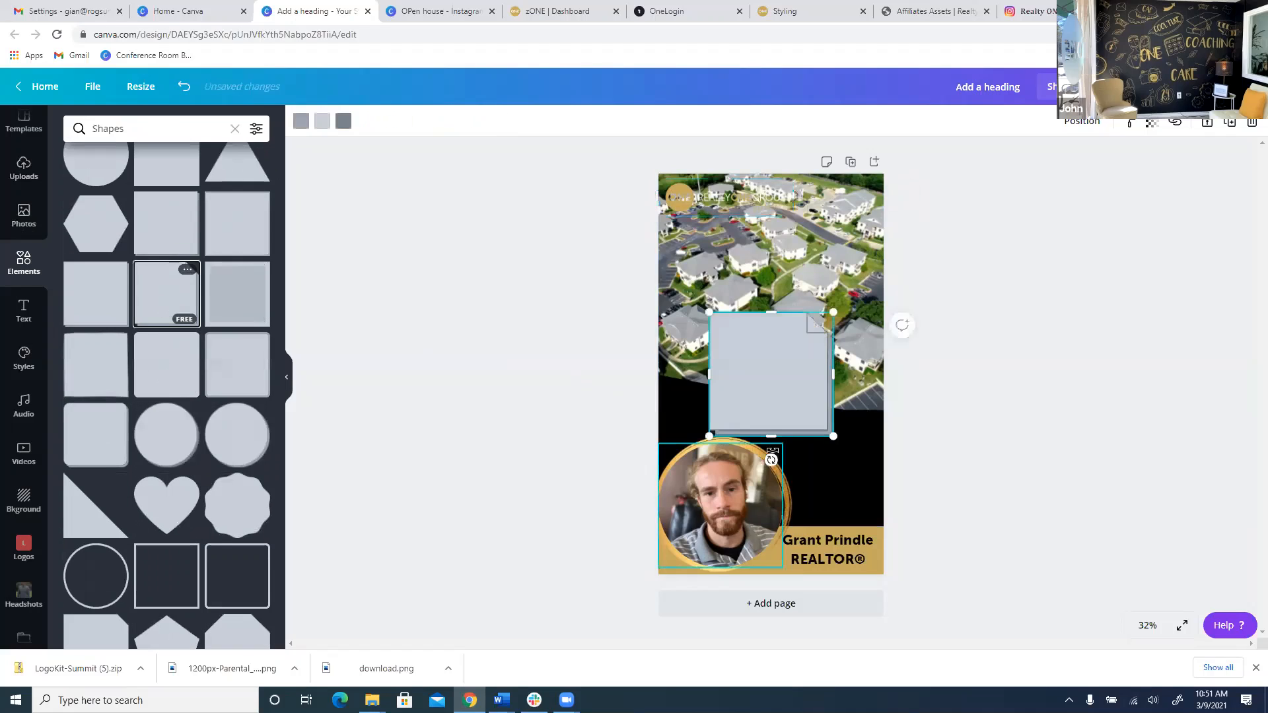
key("Delete")
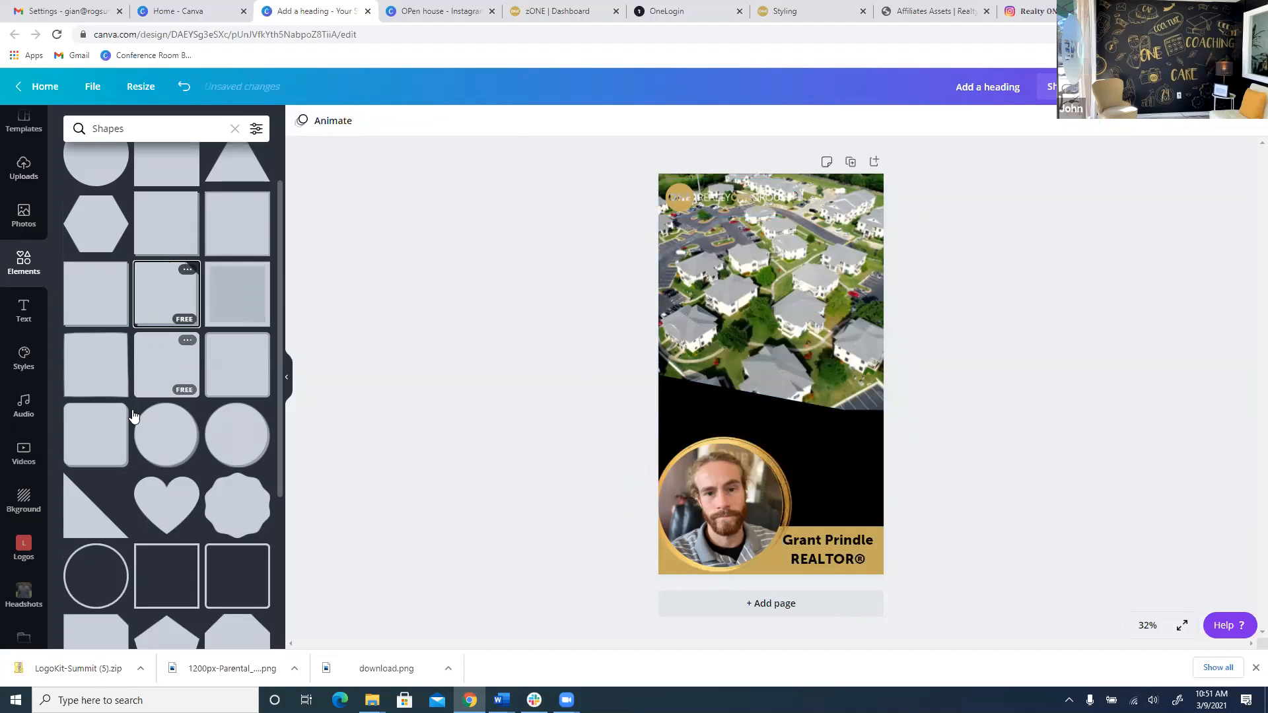
left_click(115, 432)
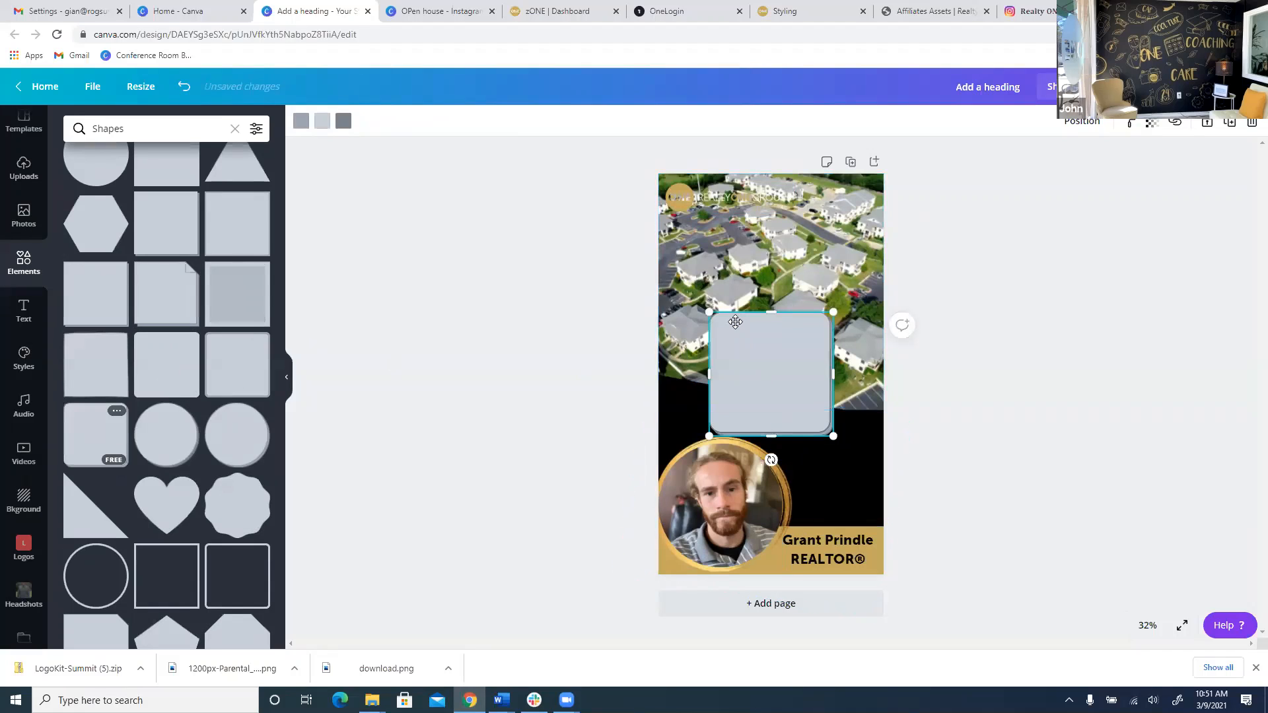
left_click_drag(769, 409, 729, 213)
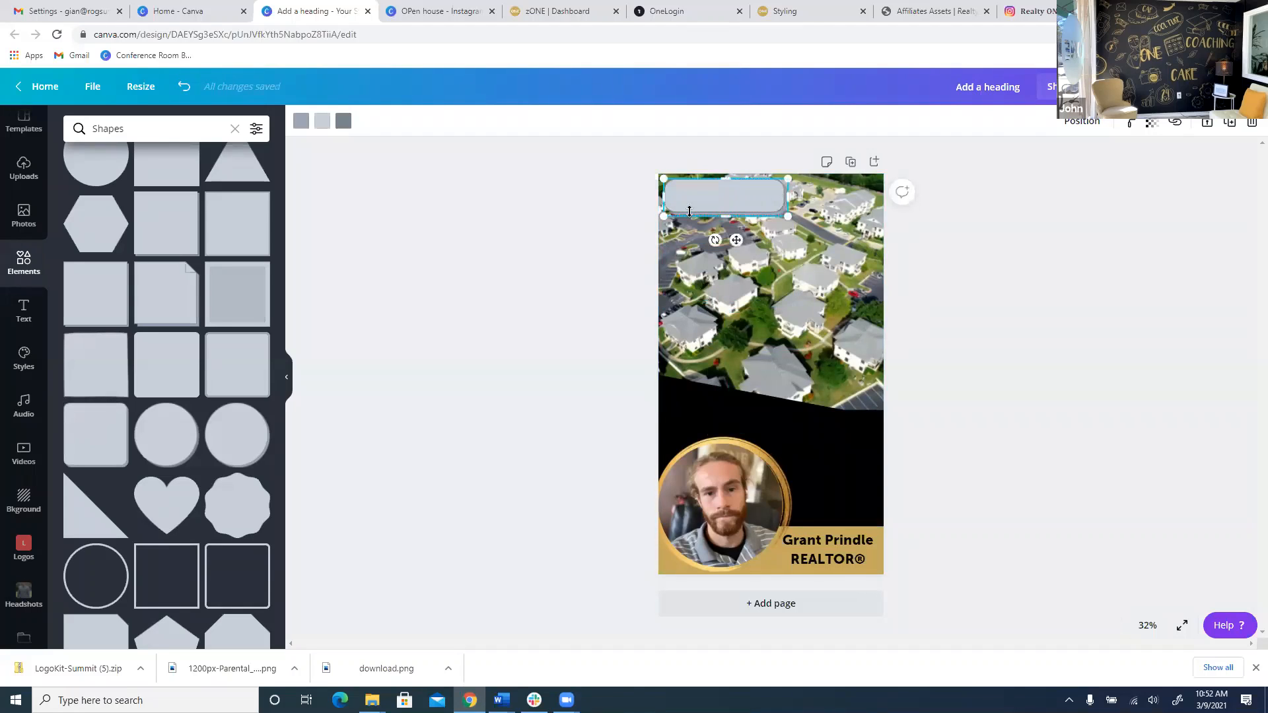
left_click_drag(634, 198, 622, 197)
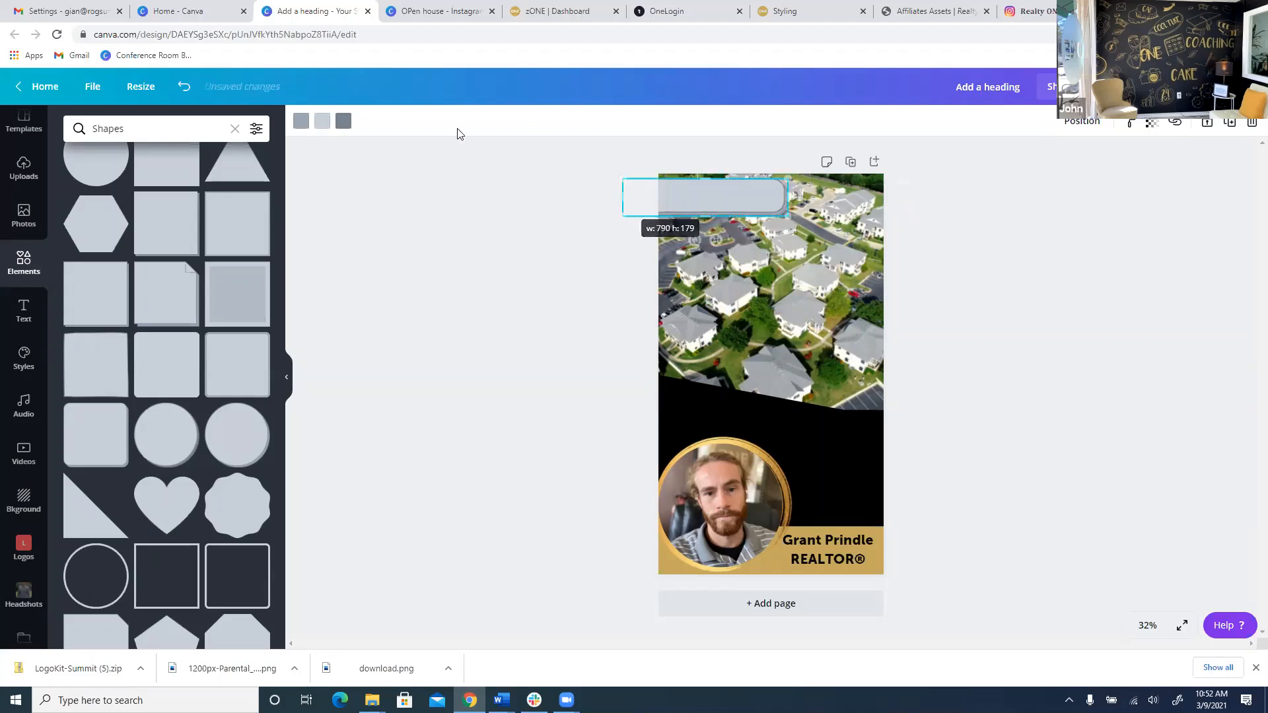
Colour the bar with a black fill and a white border.
left_click(301, 120)
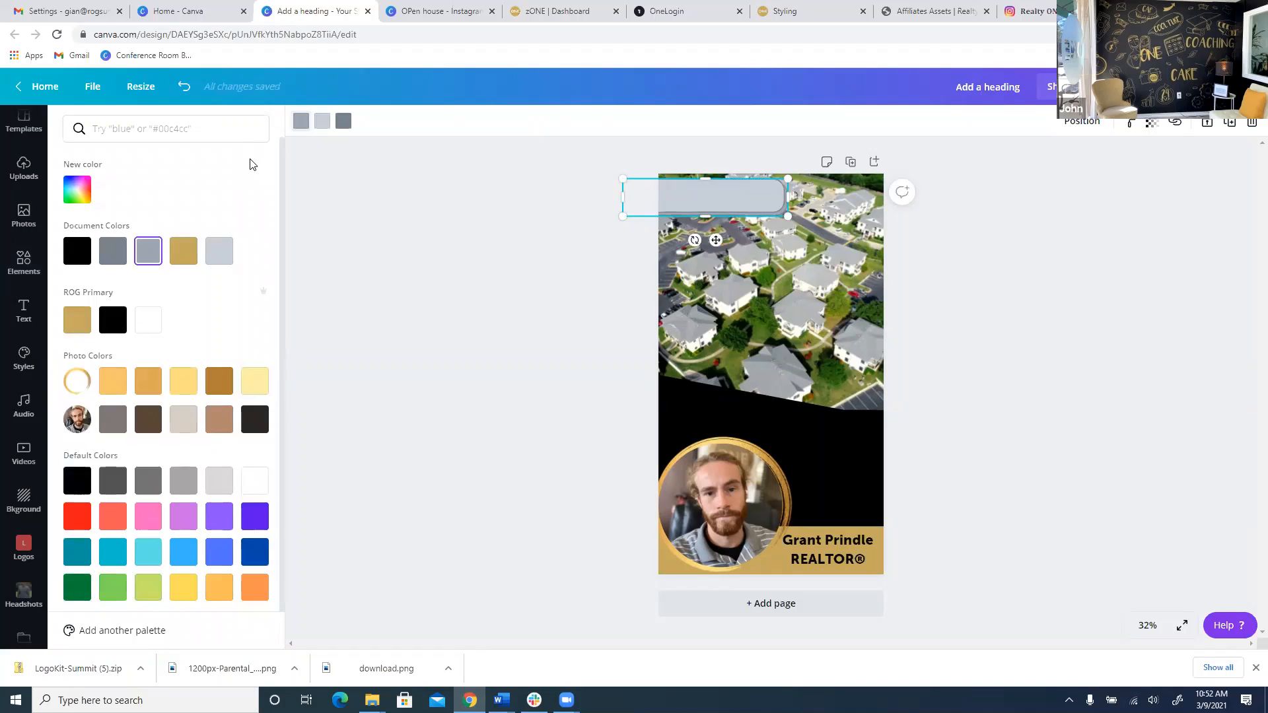
left_click(71, 258)
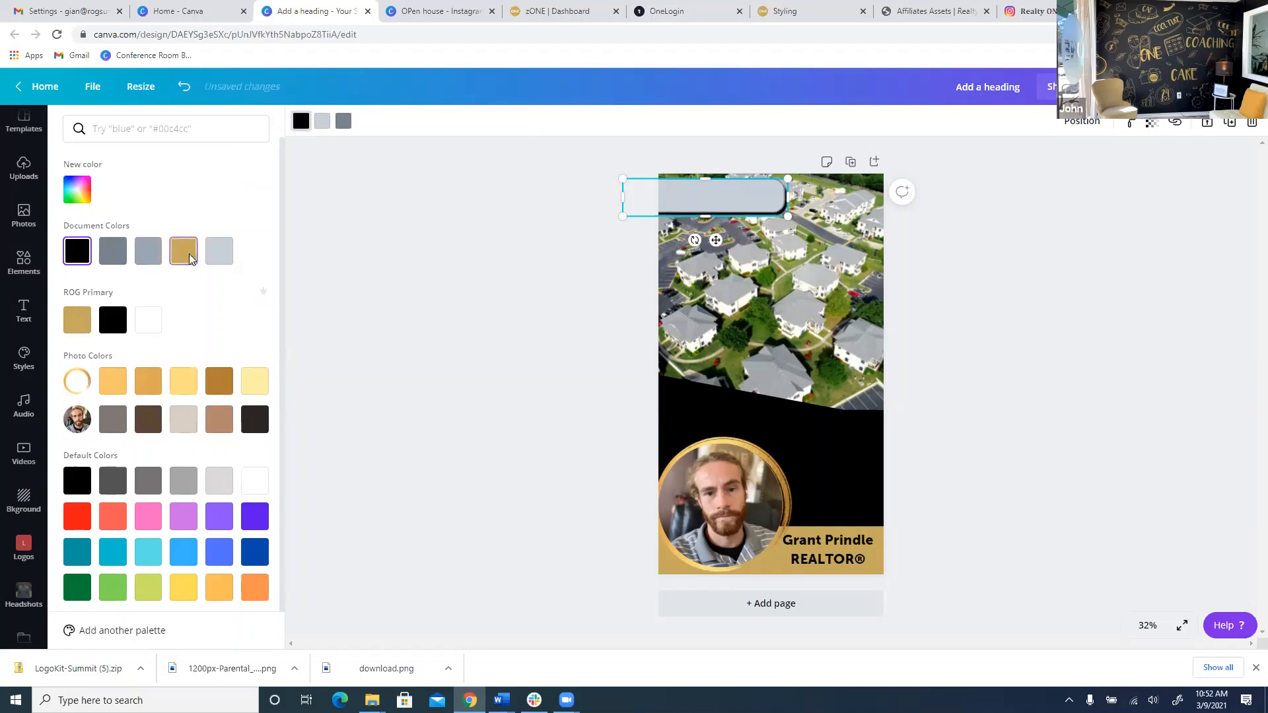
left_click(155, 315)
left_click(88, 323)
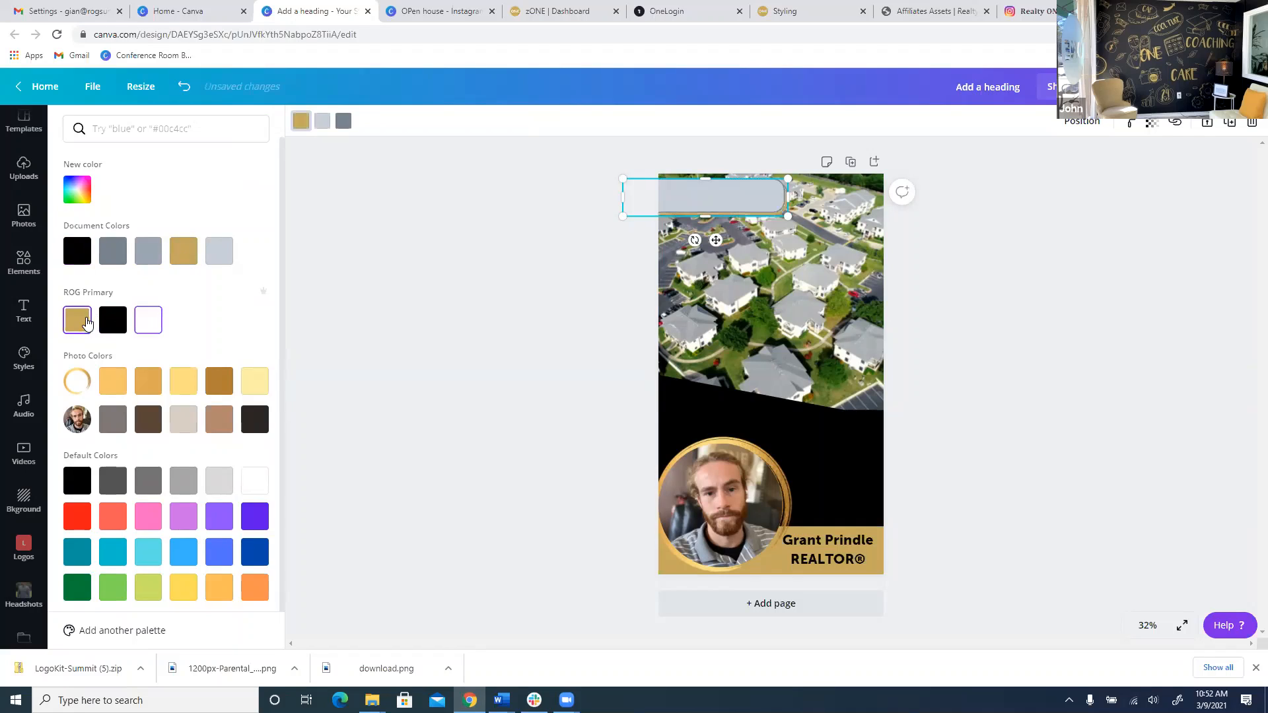
left_click(322, 122)
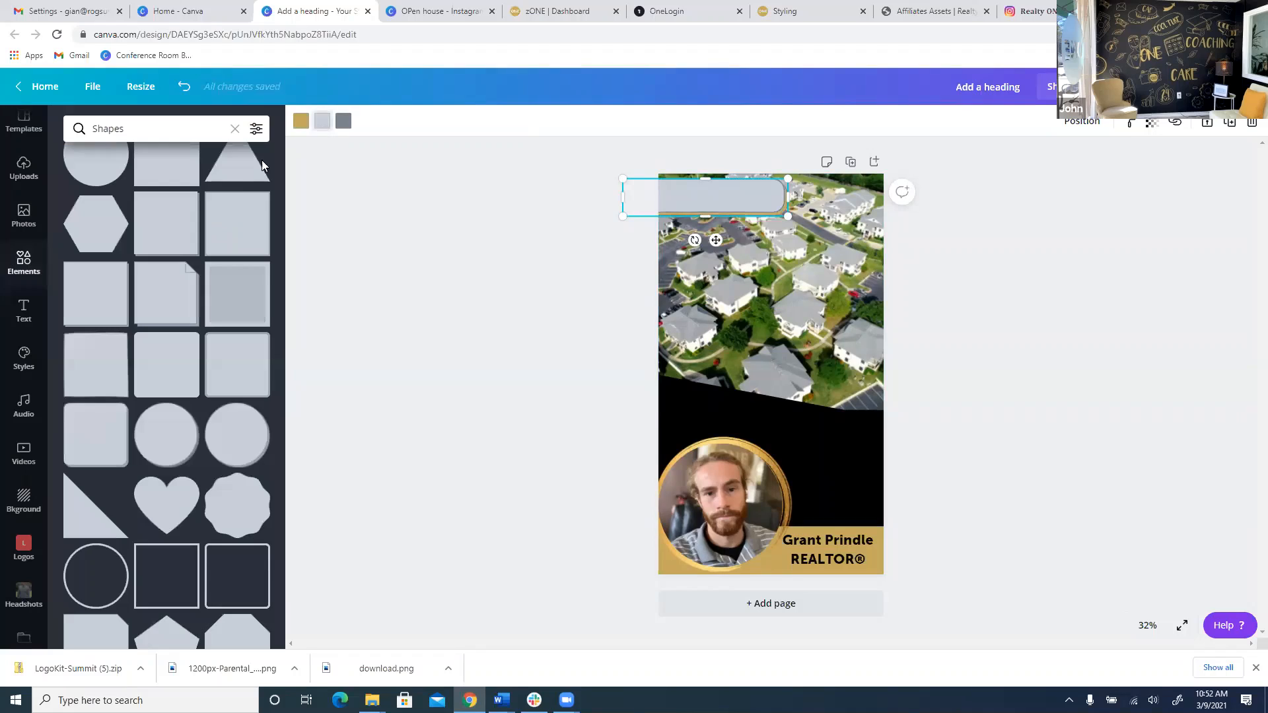
left_click(322, 122)
left_click(77, 250)
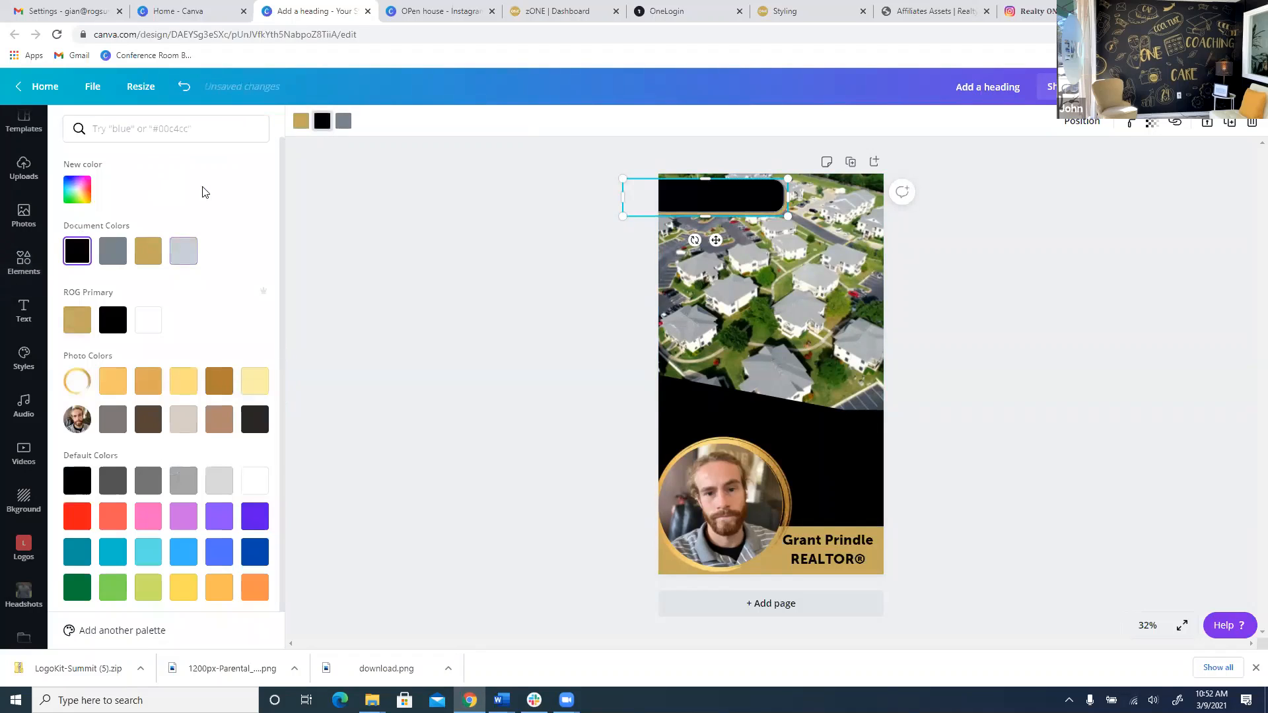
left_click(344, 129)
left_click(148, 320)
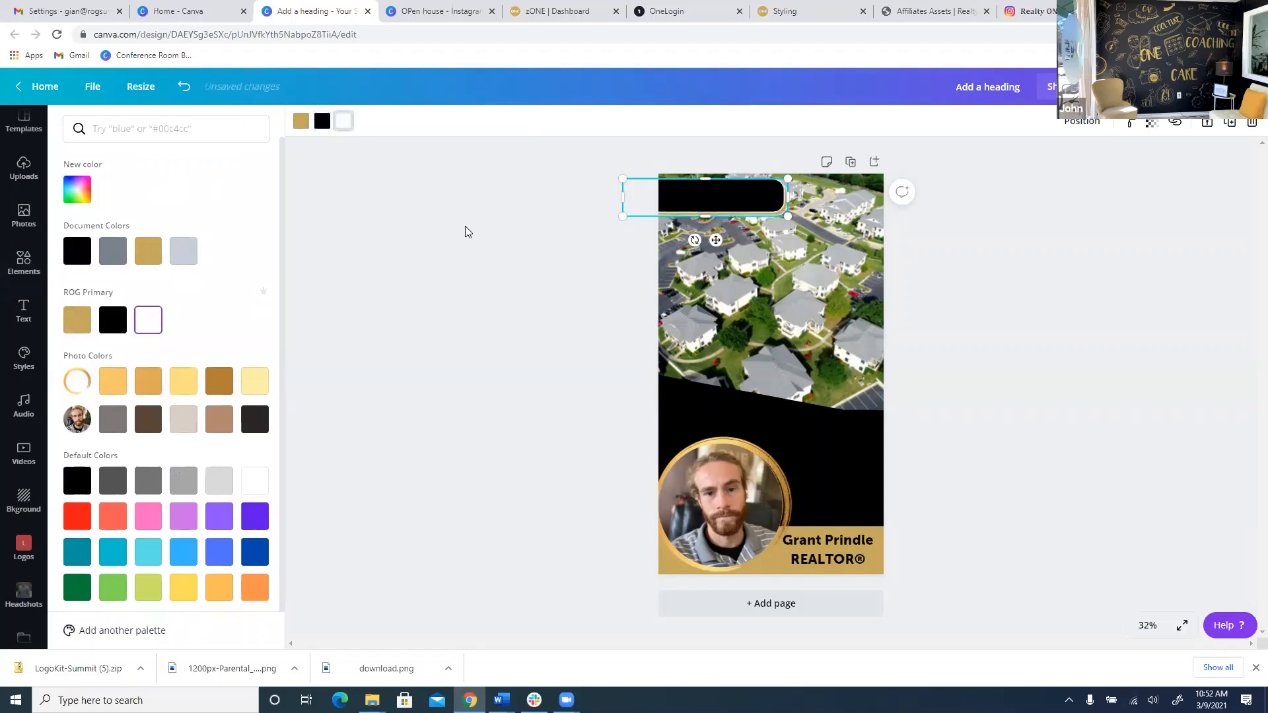
Send the bar behind the logo and enlarge the logo to about 863 × 204.
left_click(1081, 126)
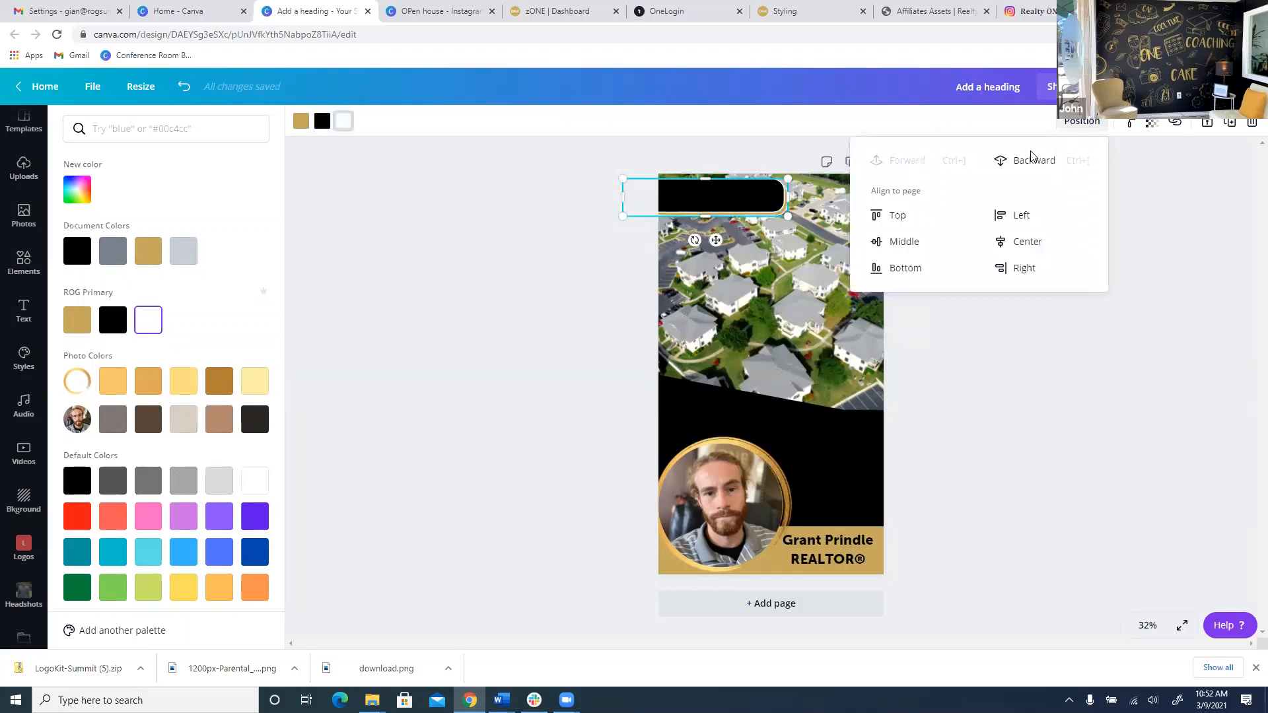
left_click(1030, 159)
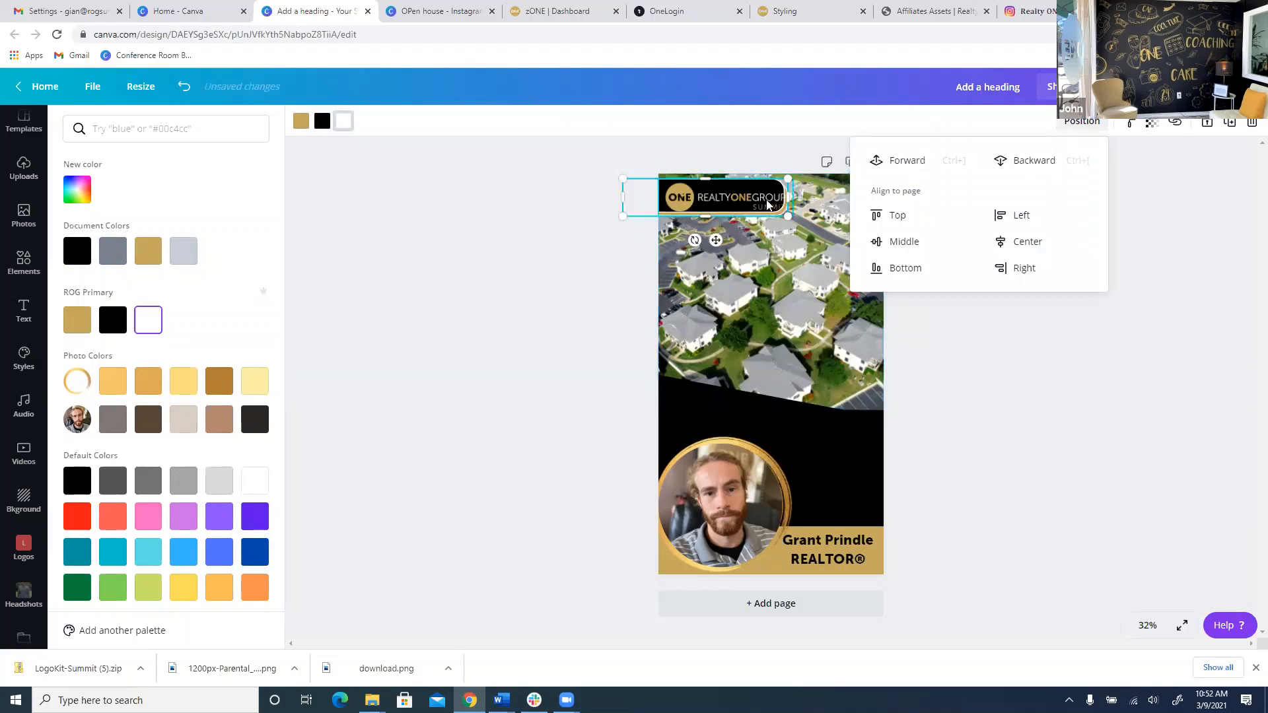
left_click_drag(783, 194, 802, 195)
left_click_drag(718, 222, 719, 228)
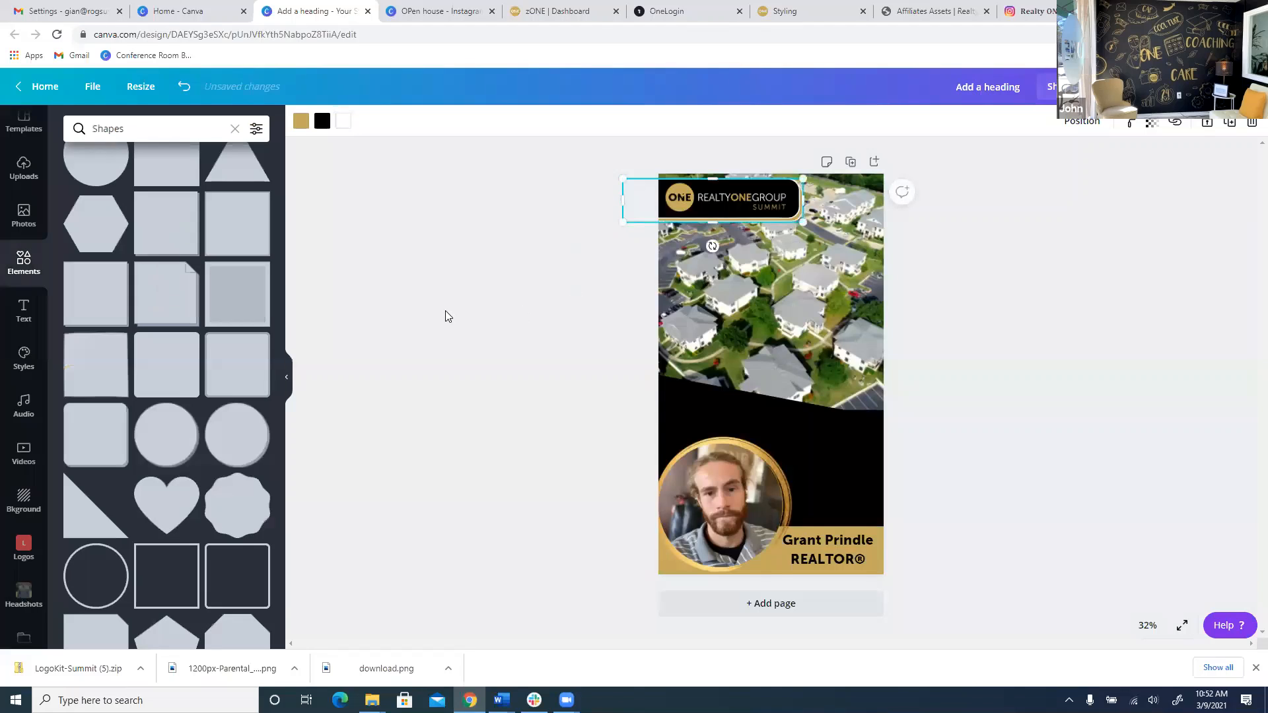
Shift the angled black shape behind the headshot to the left.
left_click(416, 310)
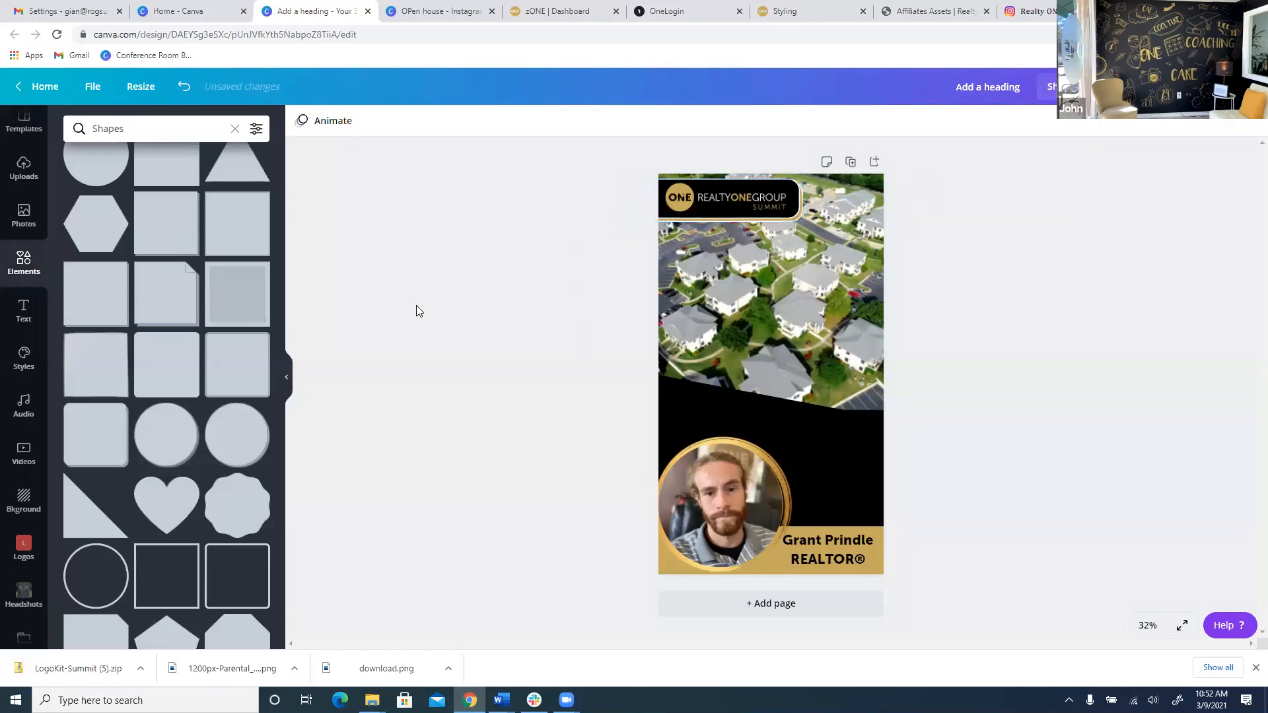
left_click(824, 459)
left_click_drag(794, 461, 636, 420)
left_click(835, 452)
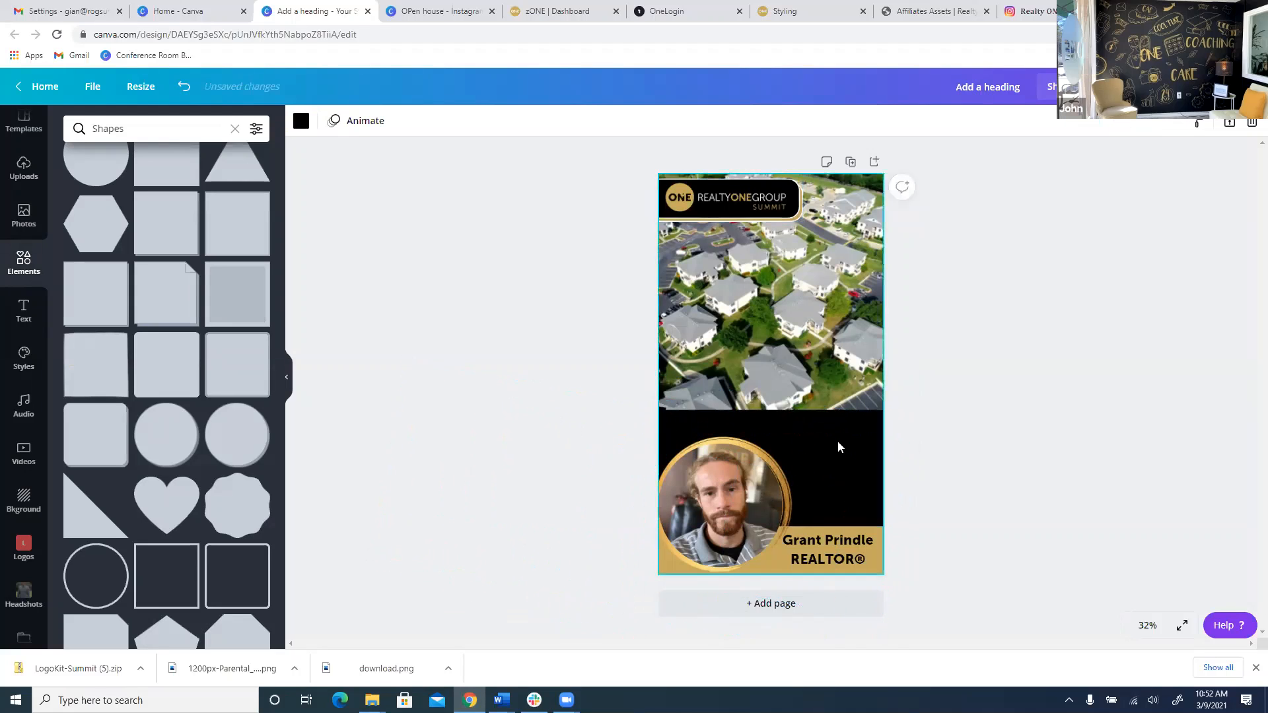
left_click_drag(847, 453, 880, 448)
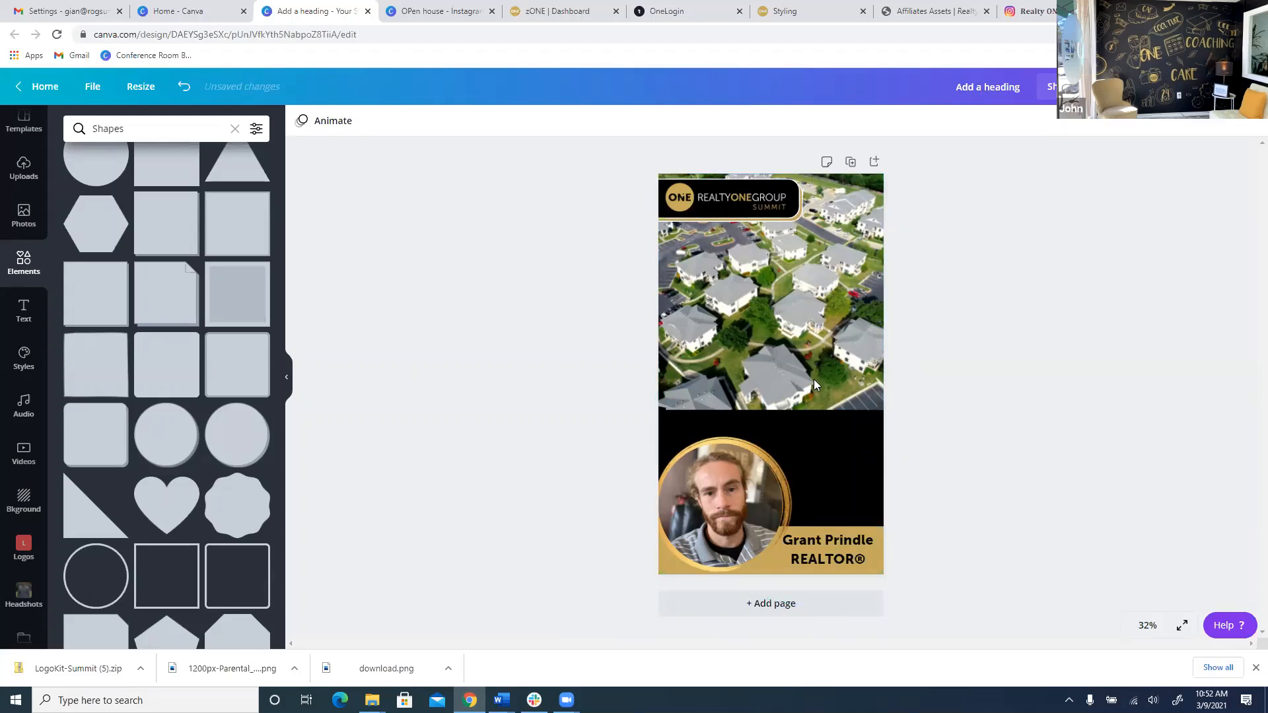
Stretch the aerial video down to about 1080 × 1230, lowering the black shape's top edge.
left_click(792, 387)
left_click_drag(773, 411, 774, 434)
key("ctrl+z")
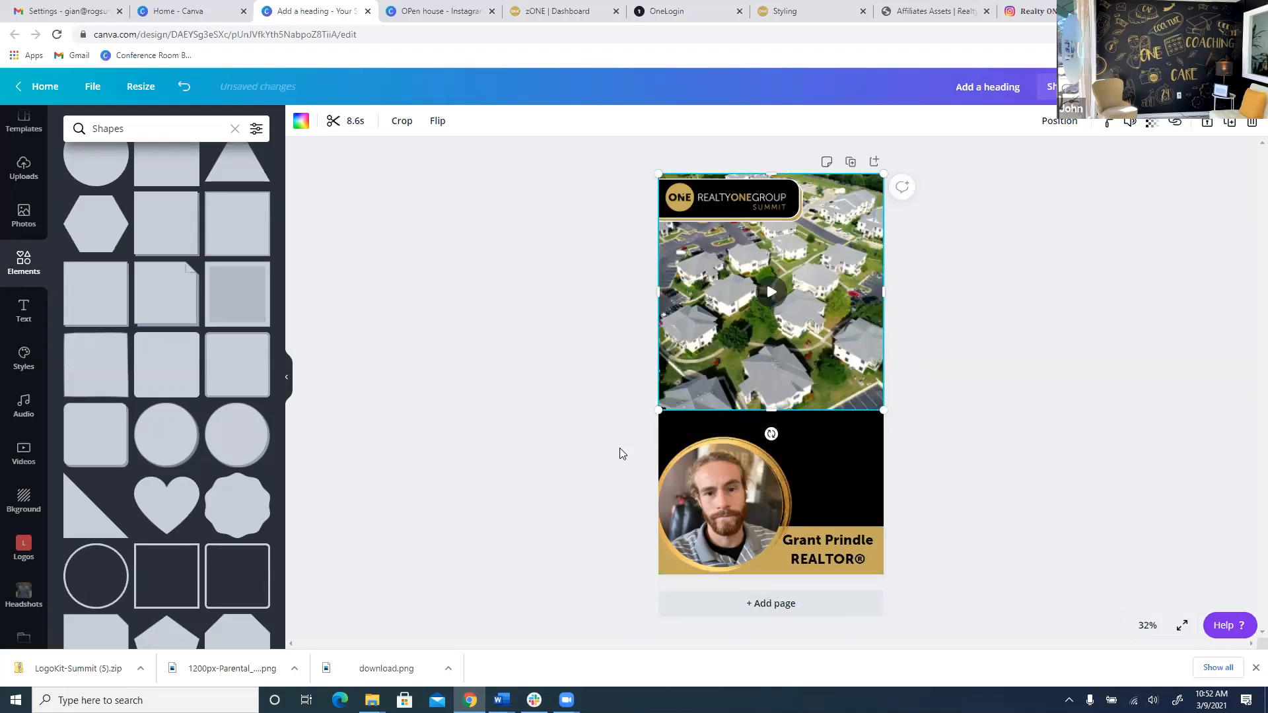
left_click(754, 400)
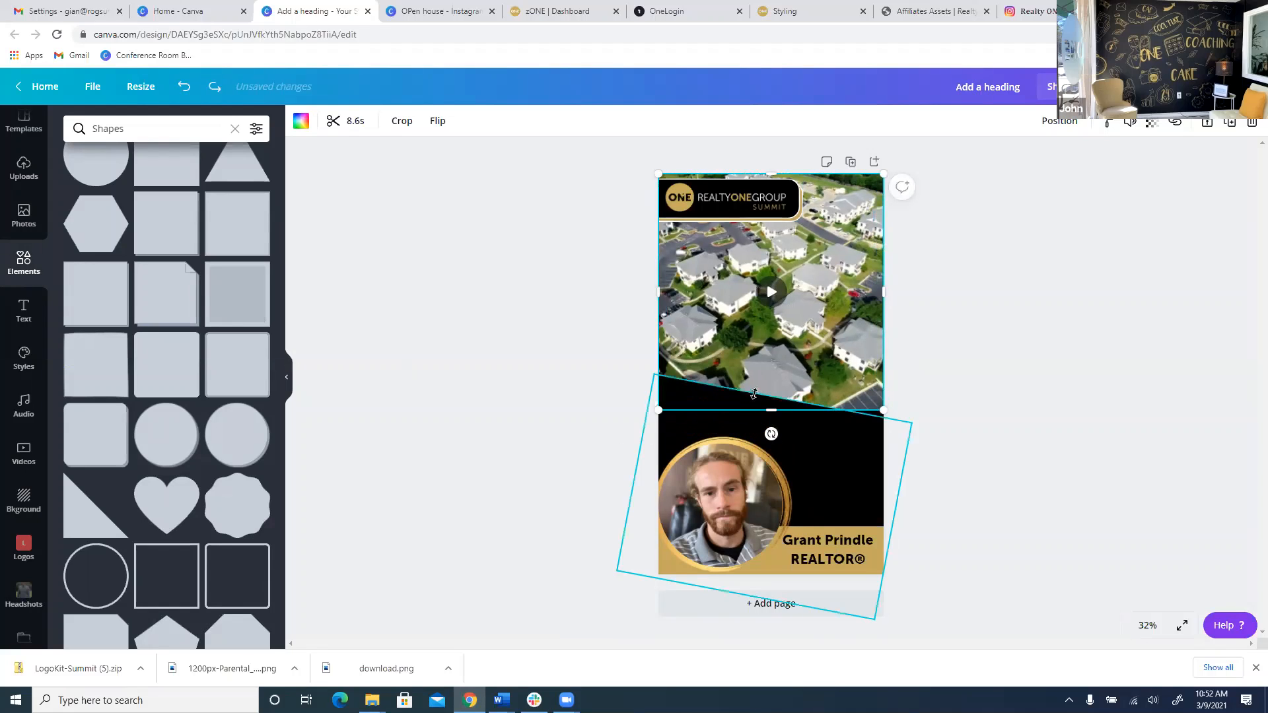
left_click_drag(782, 414, 775, 447)
left_click(775, 399)
left_click(621, 395)
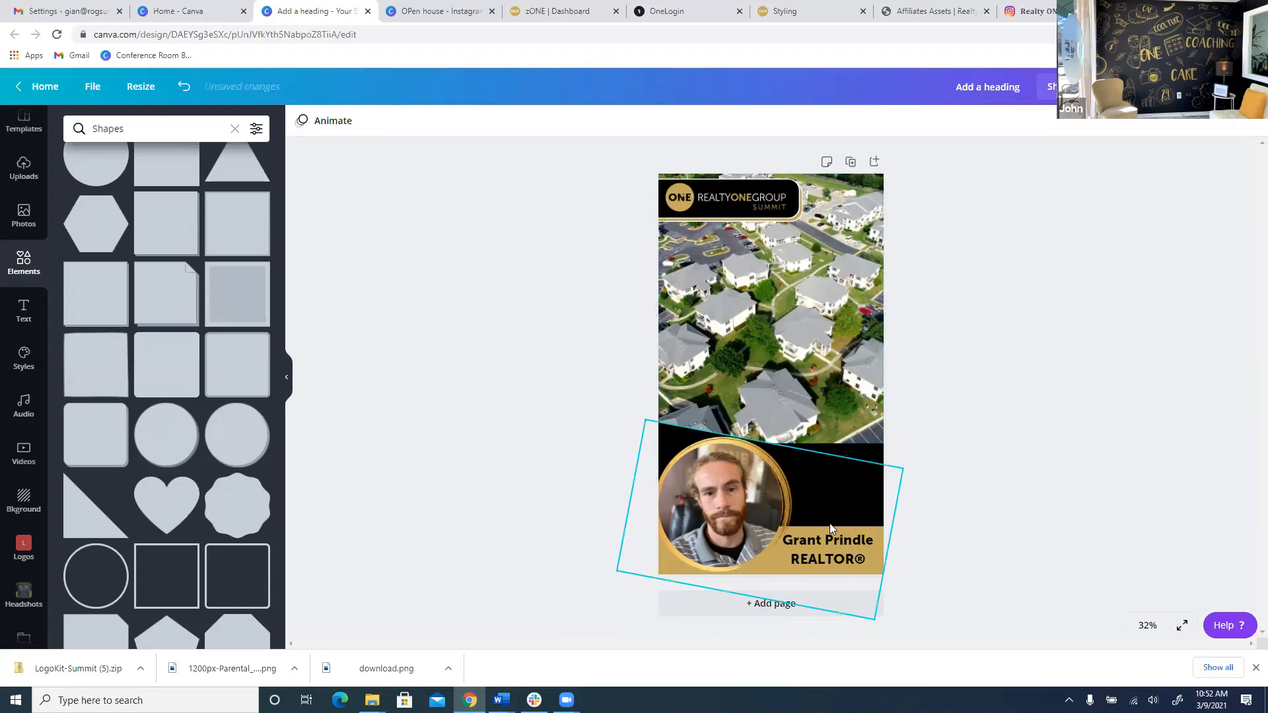
left_click(784, 514)
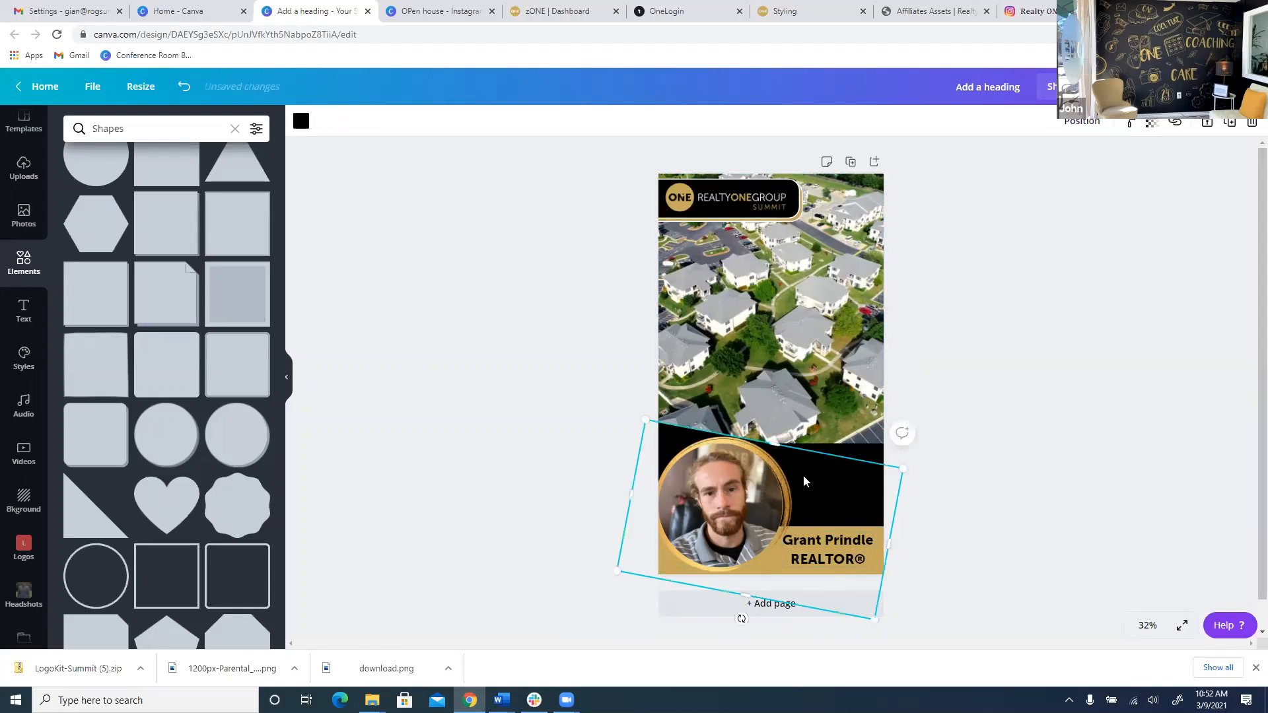
Place the dark black texture image from Uploads onto the story over the aerial video.
left_click(24, 169)
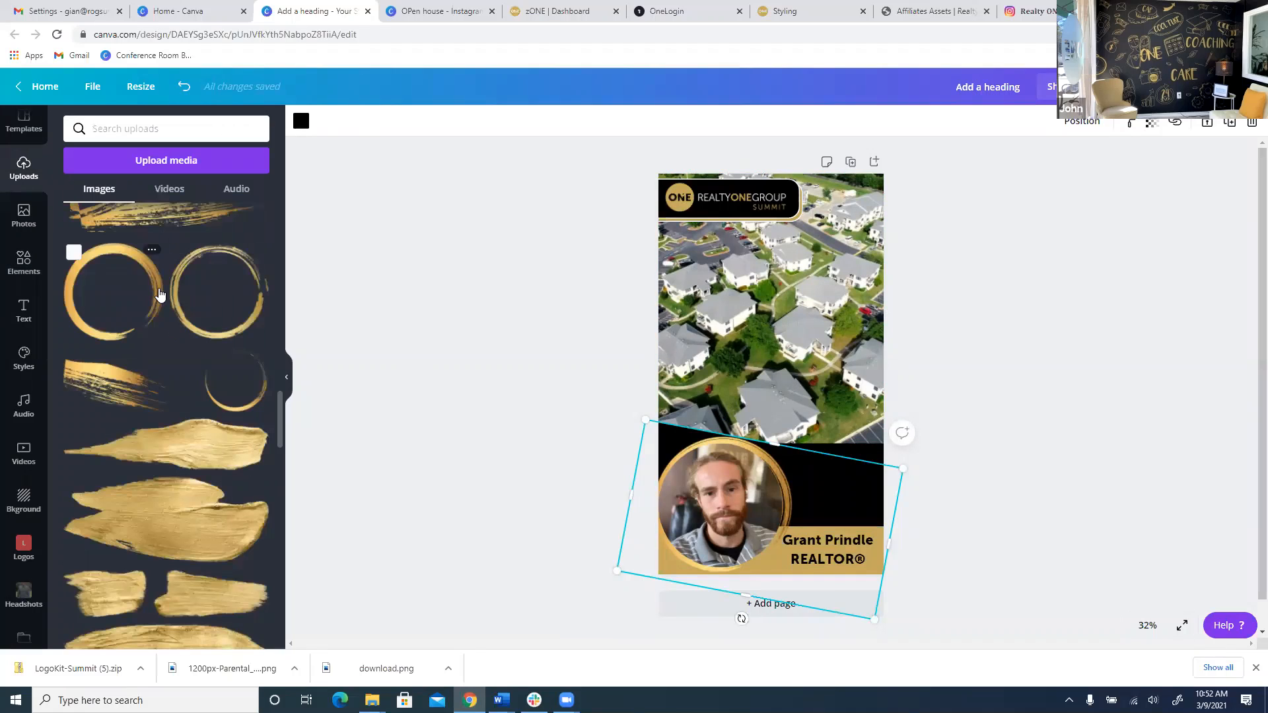
scroll(158, 297, "up", 10)
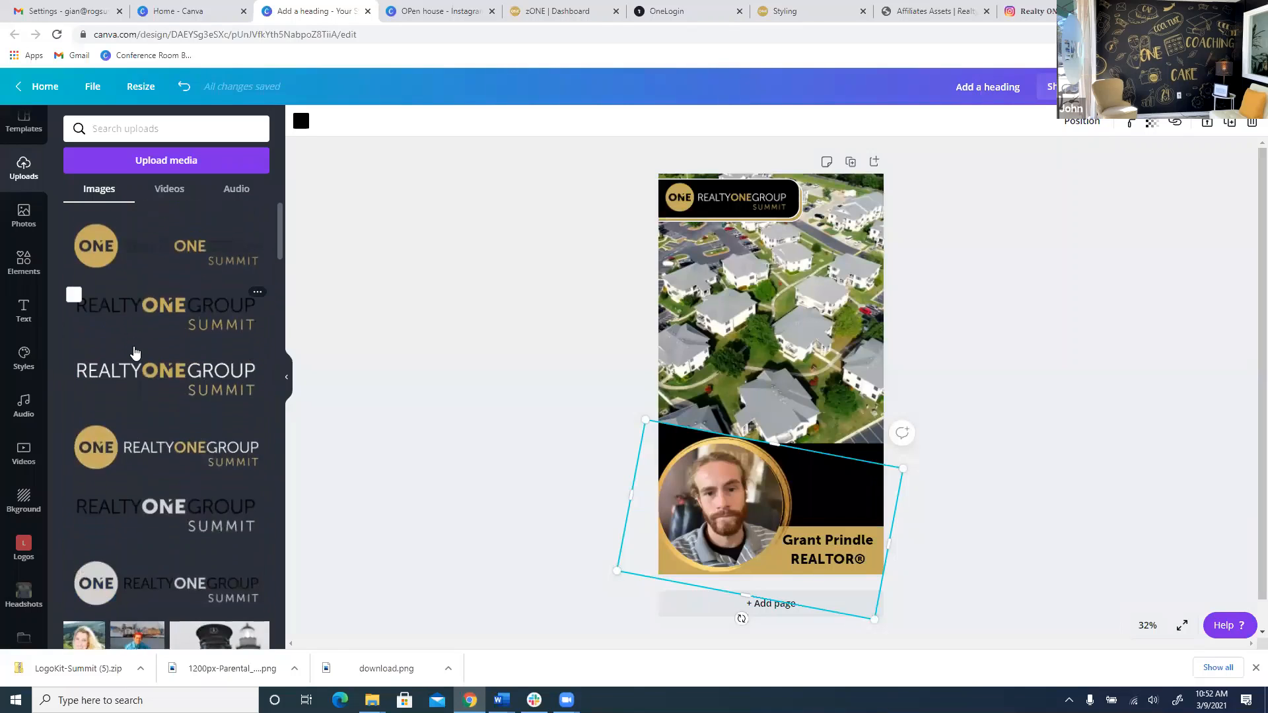
scroll(134, 310, "down", 10)
scroll(132, 363, "down", 10)
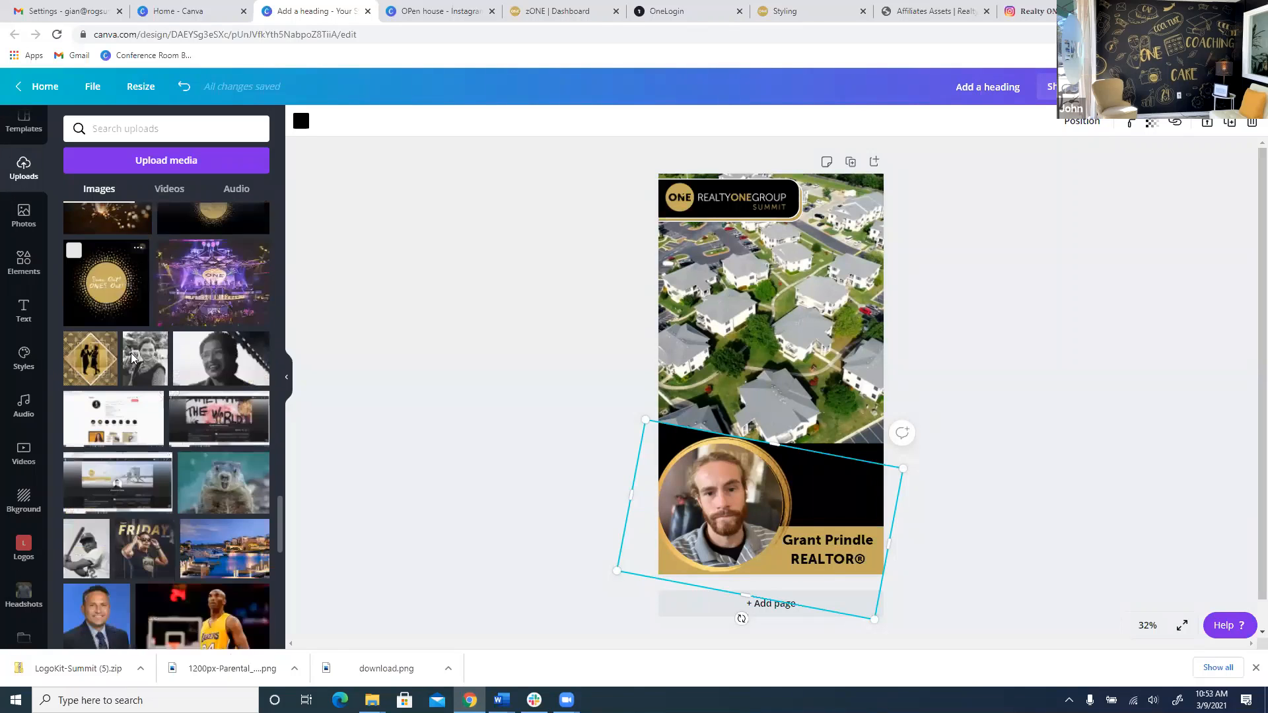
scroll(132, 370, "down", 10)
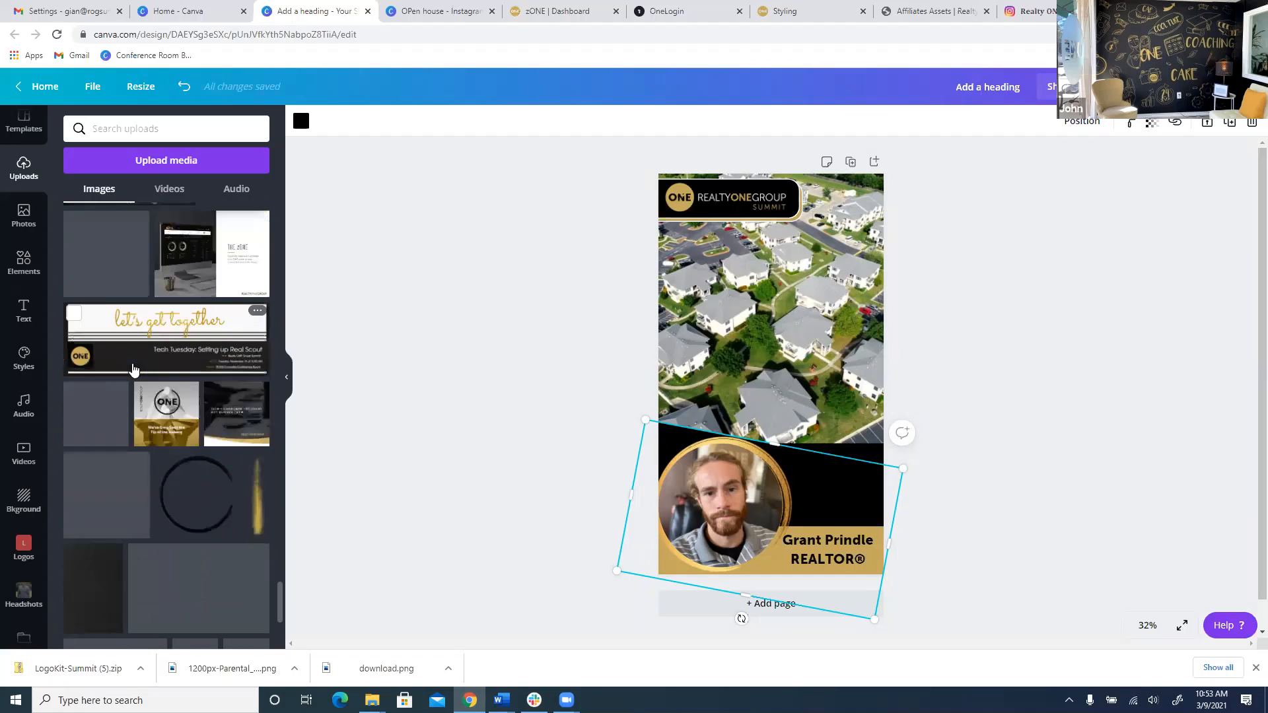
left_click(251, 404)
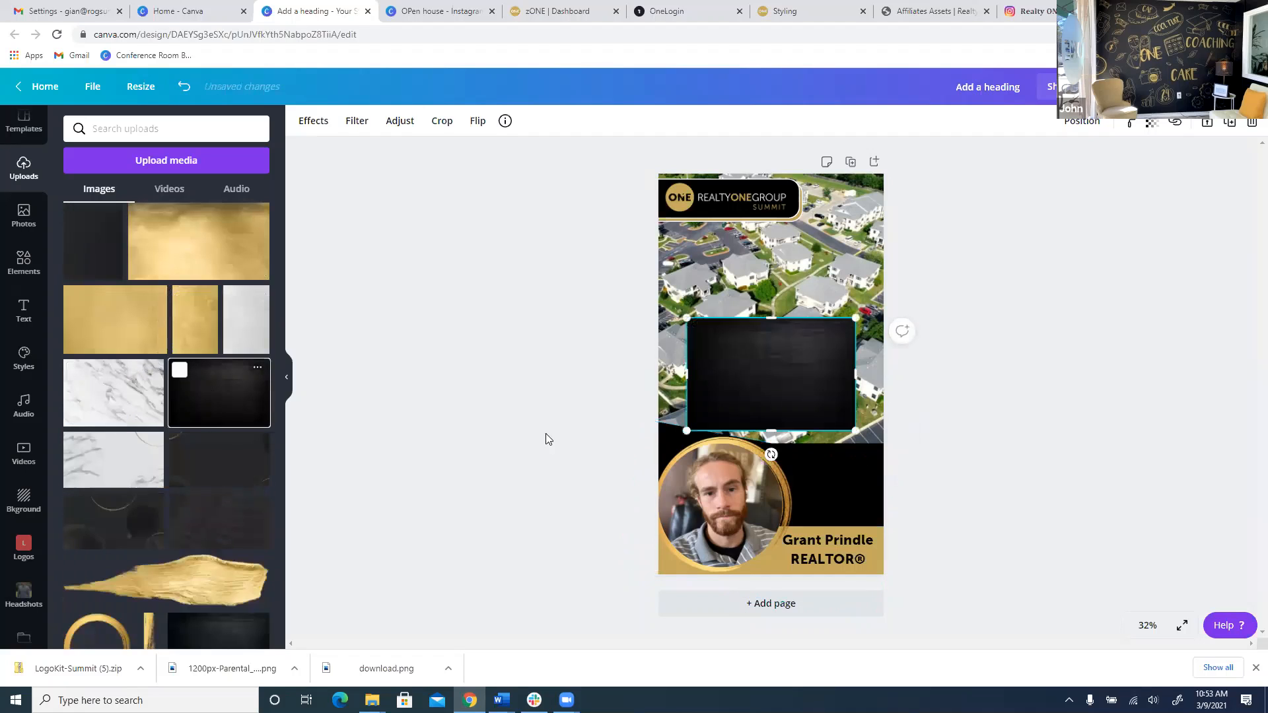
Move and enlarge the dark texture over the headshot, tilt it about 12°, and send it backward.
left_click_drag(788, 389, 854, 504)
left_click_drag(733, 557, 535, 589)
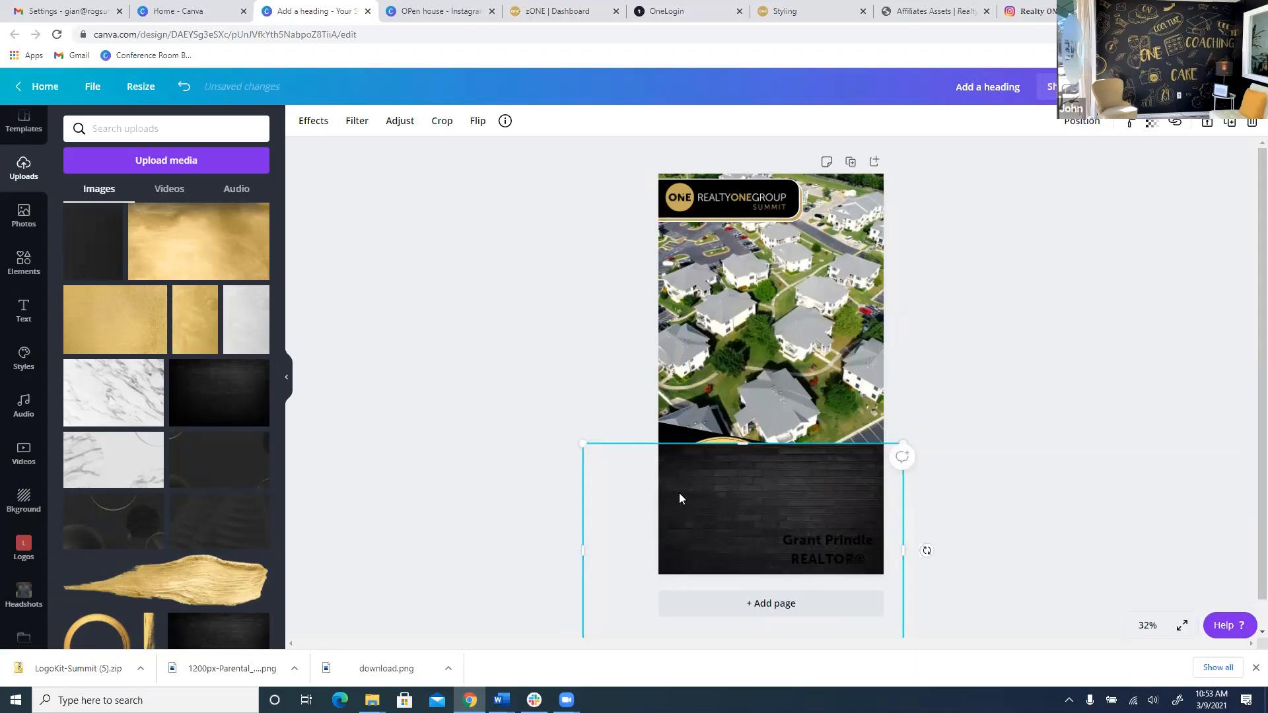
mouse_move(926, 550)
left_mouse_down()
mouse_move(932, 599)
mouse_move(915, 536)
left_mouse_up()
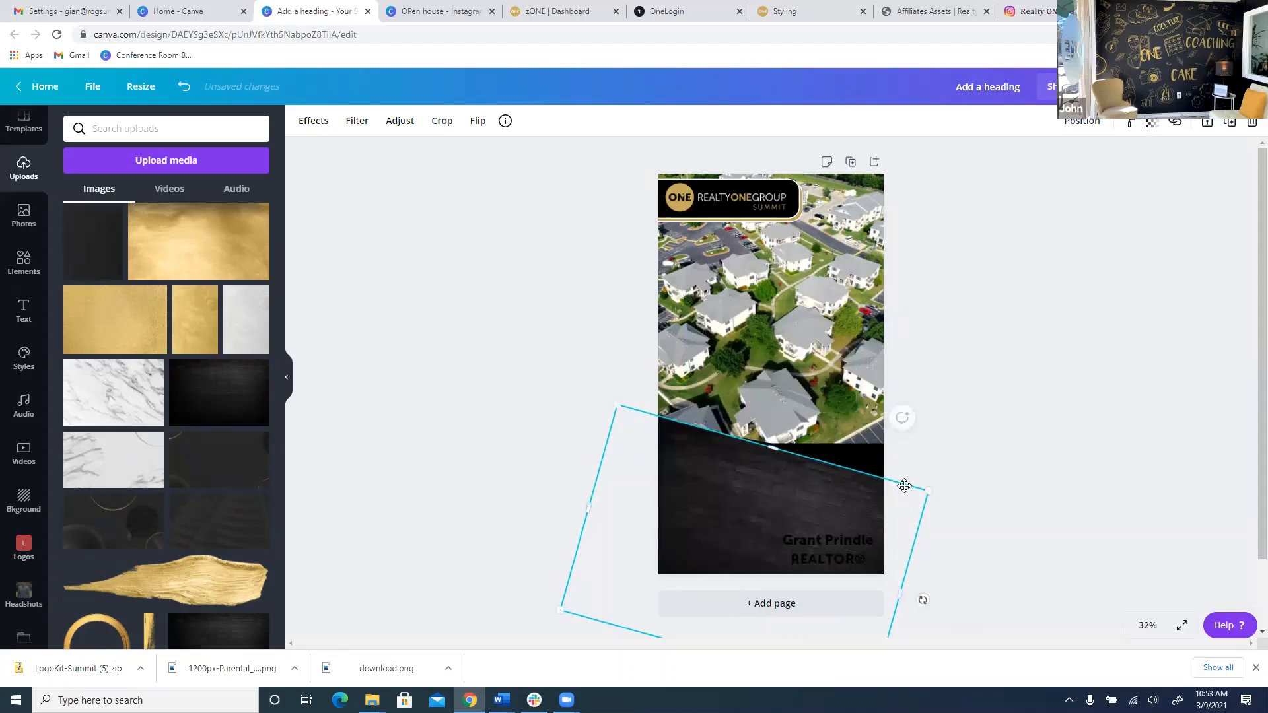
left_click_drag(904, 485, 905, 478)
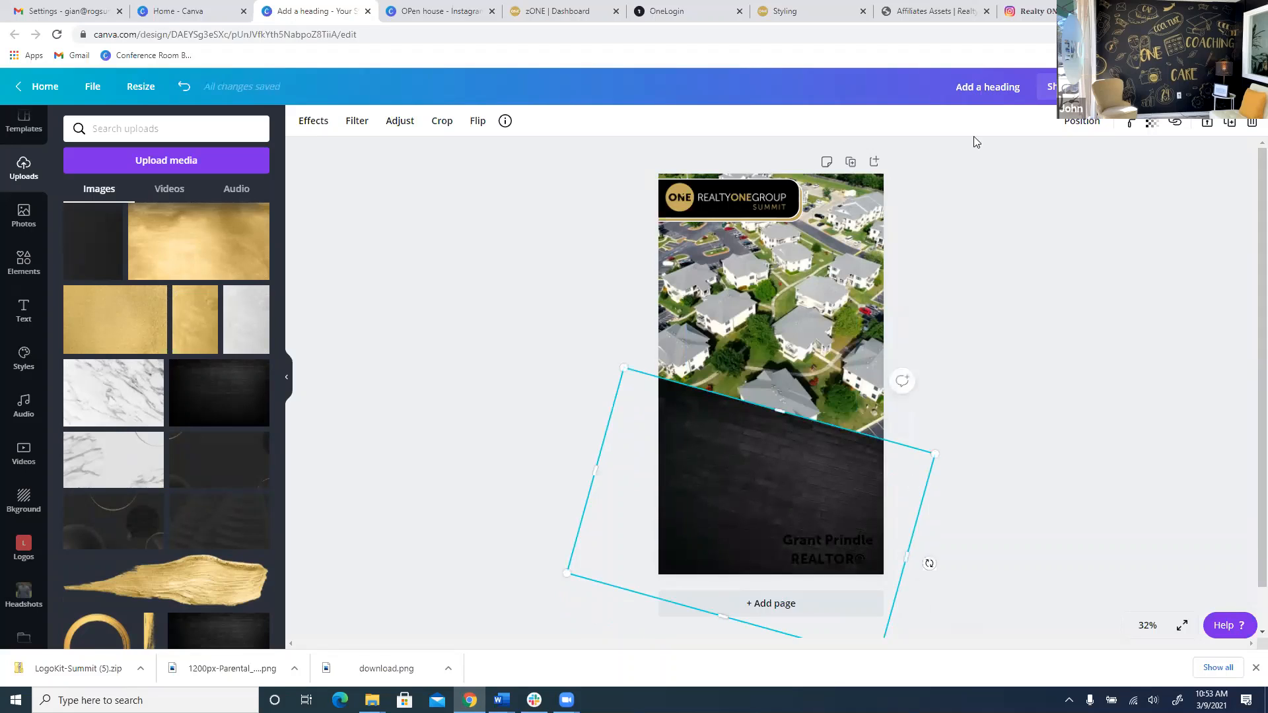
left_click(1091, 131)
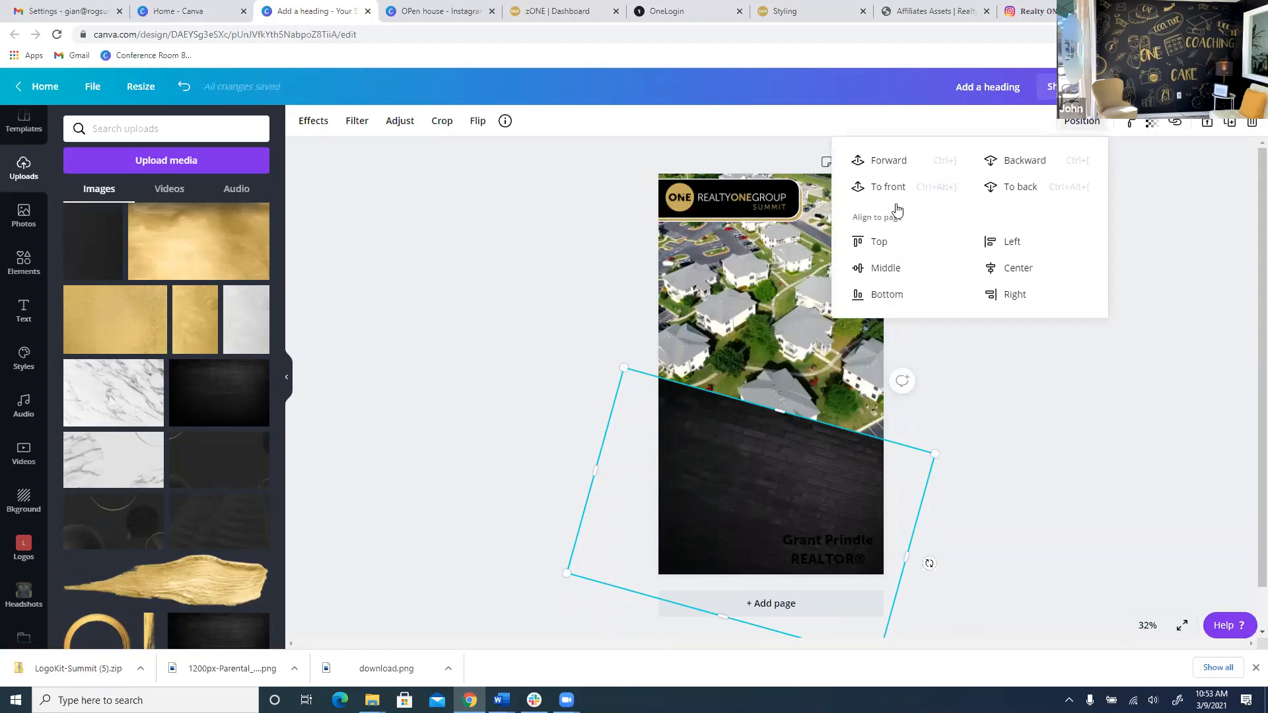
left_click(1011, 169)
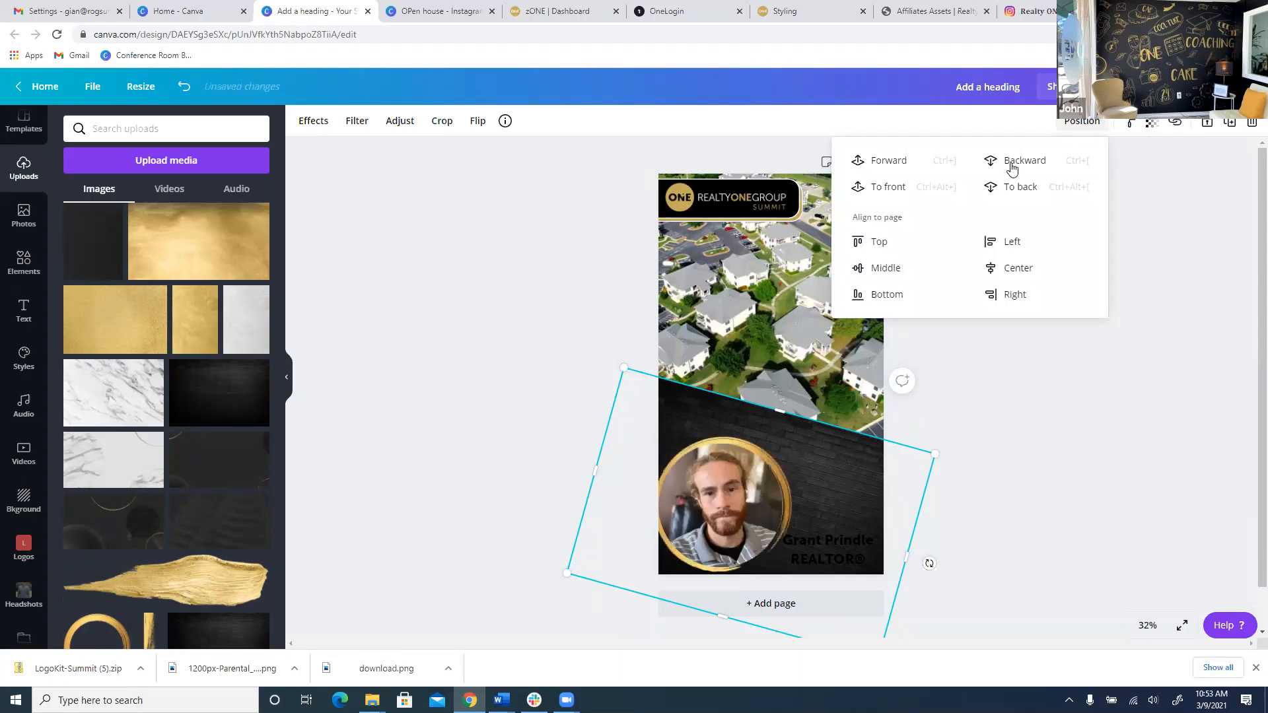
Refine the texture's tilt to 13° and lower its top edge.
left_click(924, 444)
left_click(786, 413)
left_click_drag(782, 423, 792, 423)
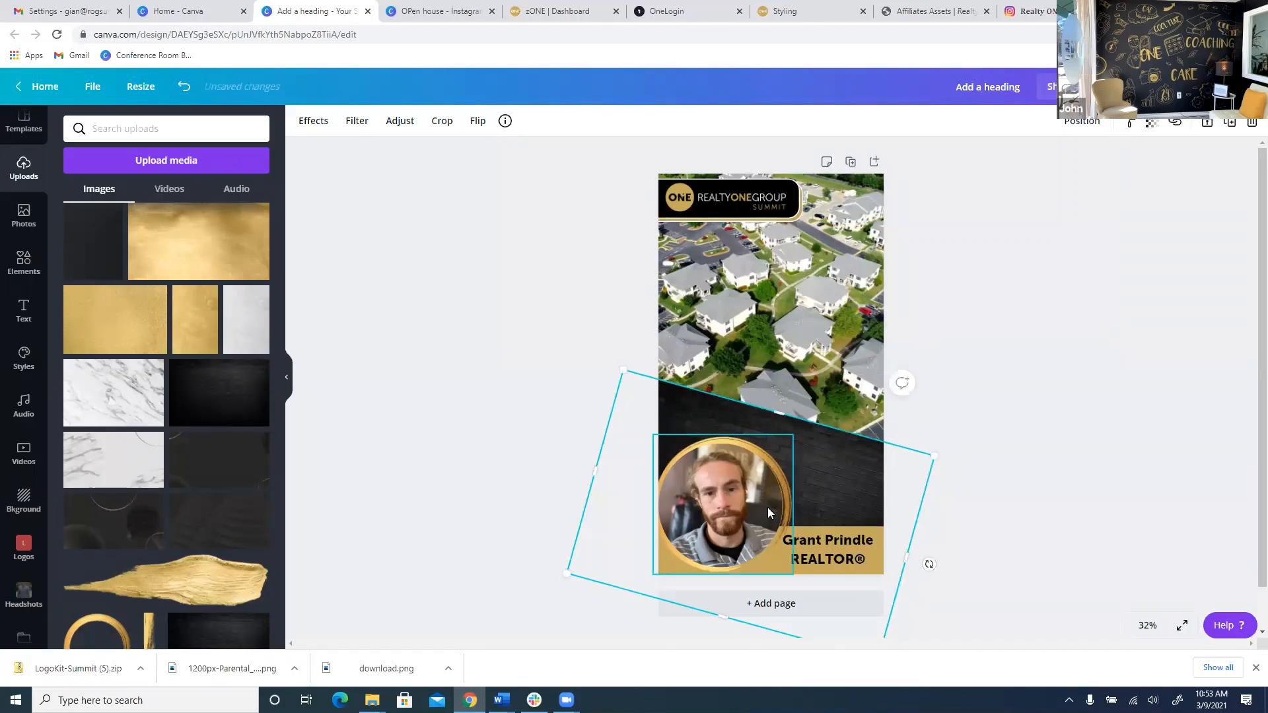
mouse_move(930, 560)
left_mouse_down()
mouse_move(936, 548)
mouse_move(942, 565)
left_mouse_up()
left_click(1015, 441)
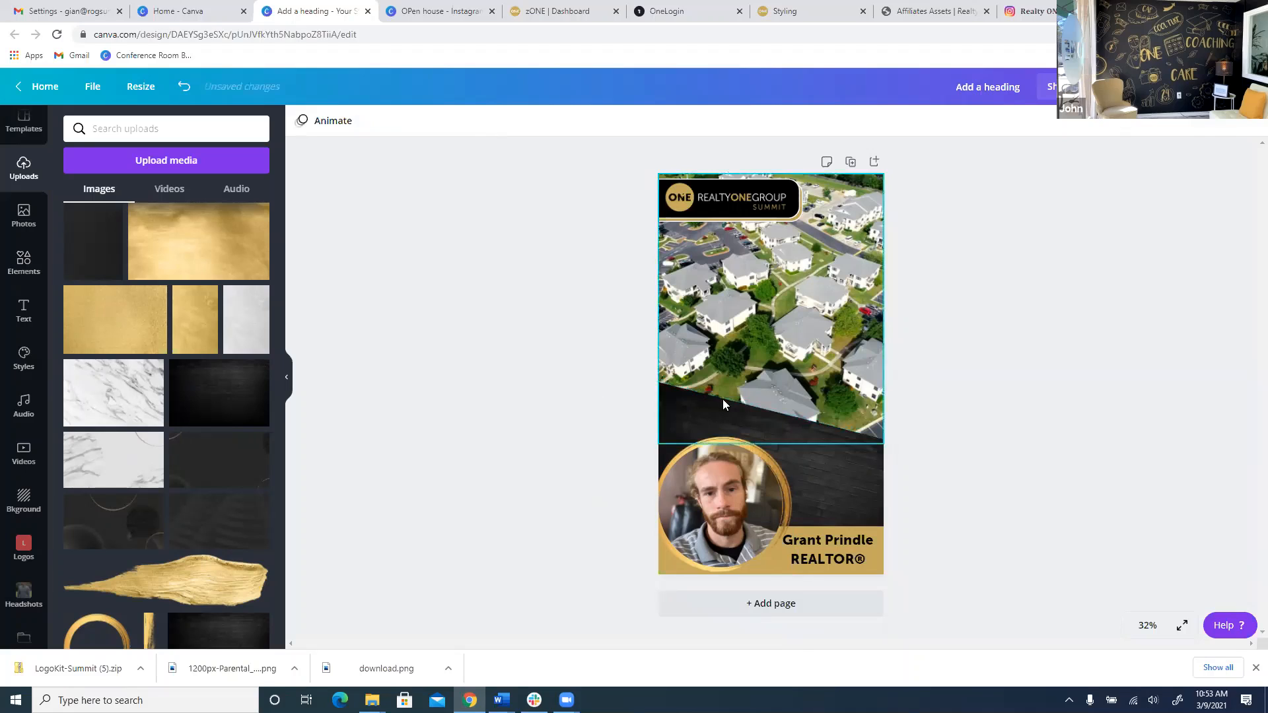
left_click(708, 412)
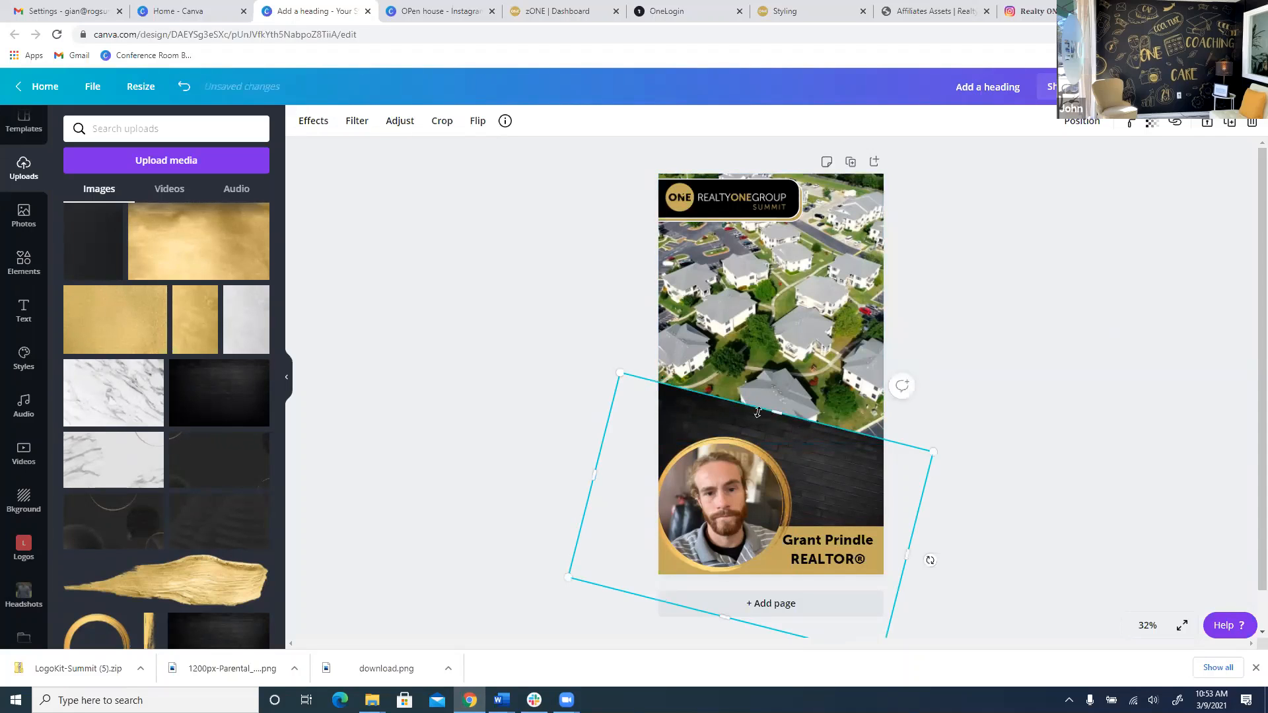
left_click_drag(774, 414, 726, 527)
Stretch the video down to the banner, delete the old black shape, and adjust the texture's top edge.
left_click(821, 424)
left_click_drag(777, 465, 783, 506)
left_click(840, 481)
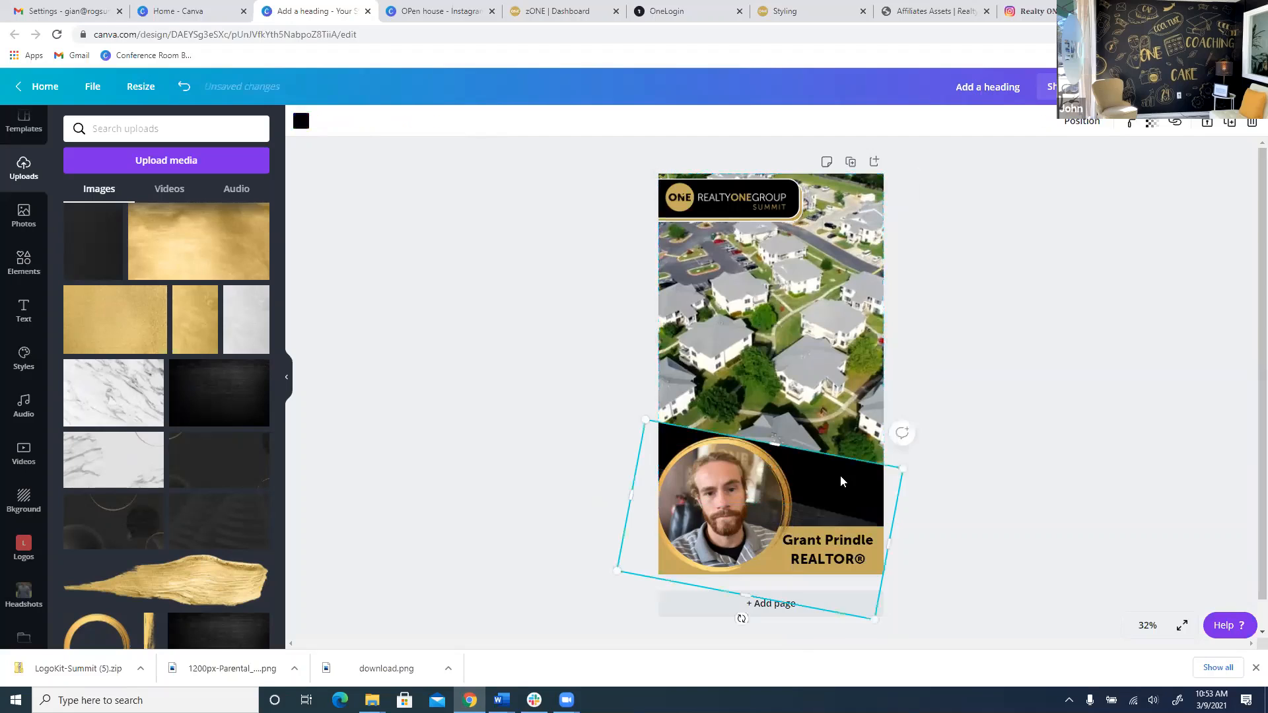
key("Delete")
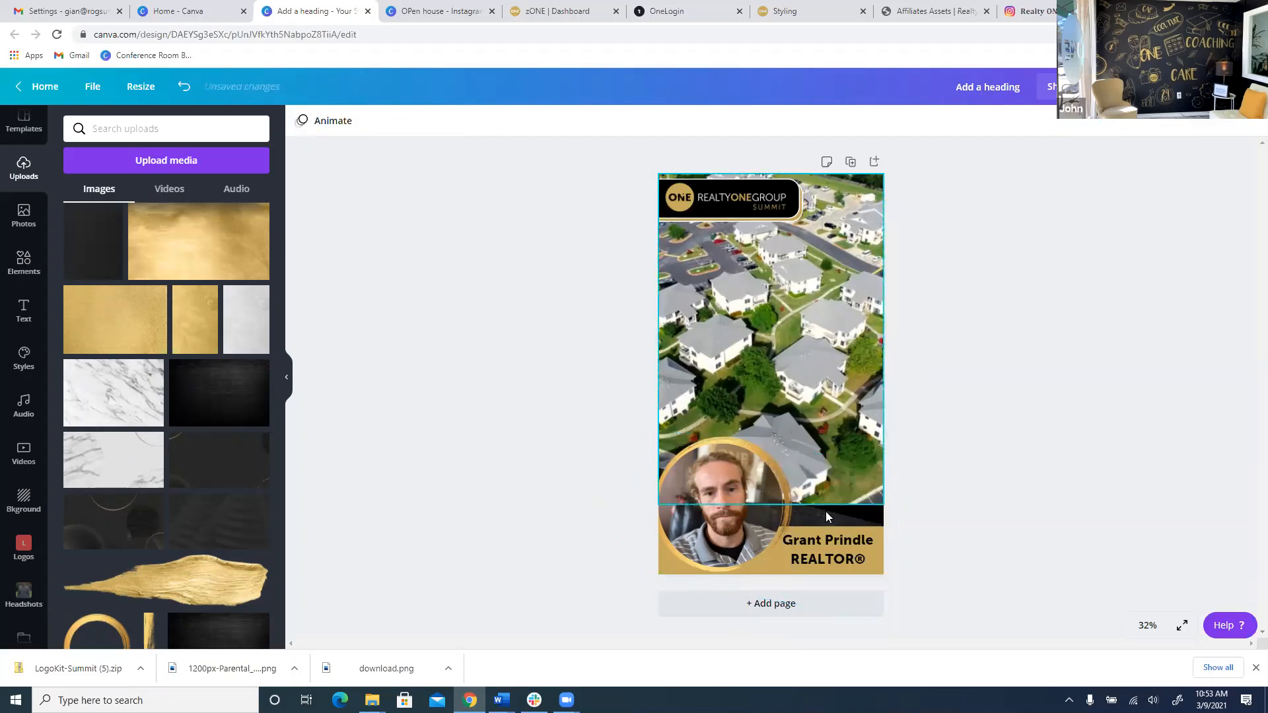
left_click(818, 518)
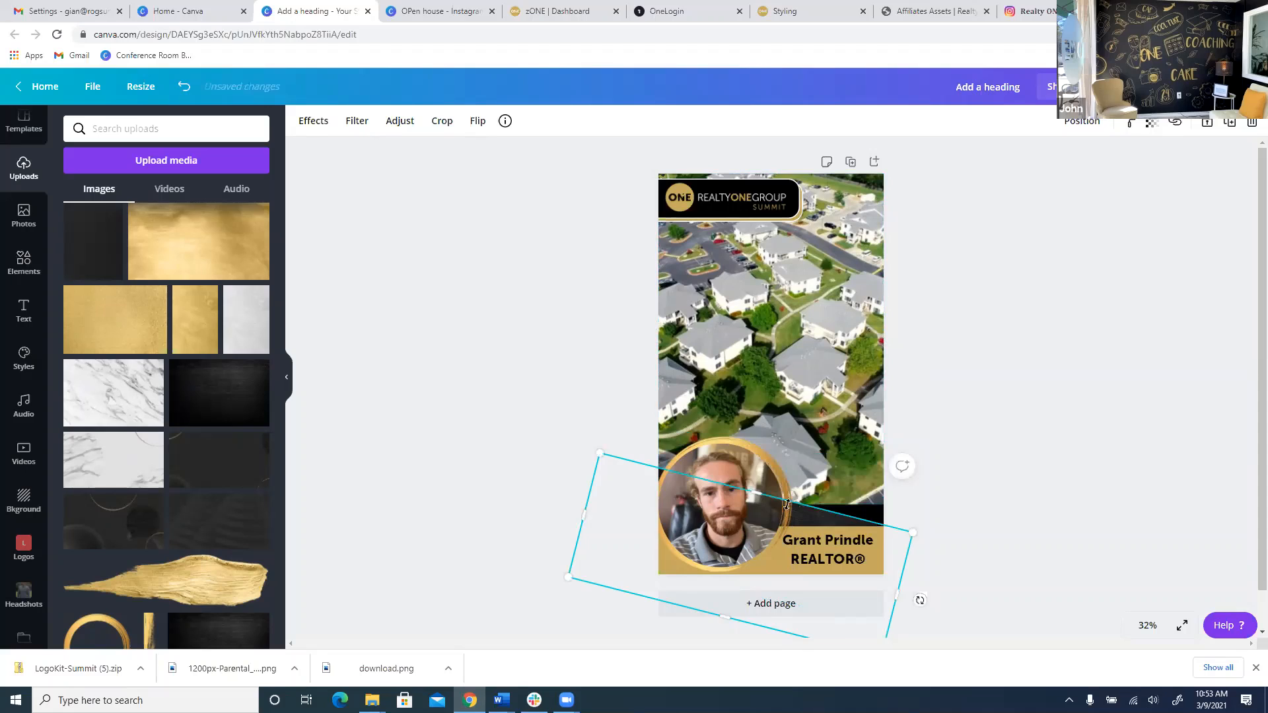
left_click_drag(761, 494, 783, 445)
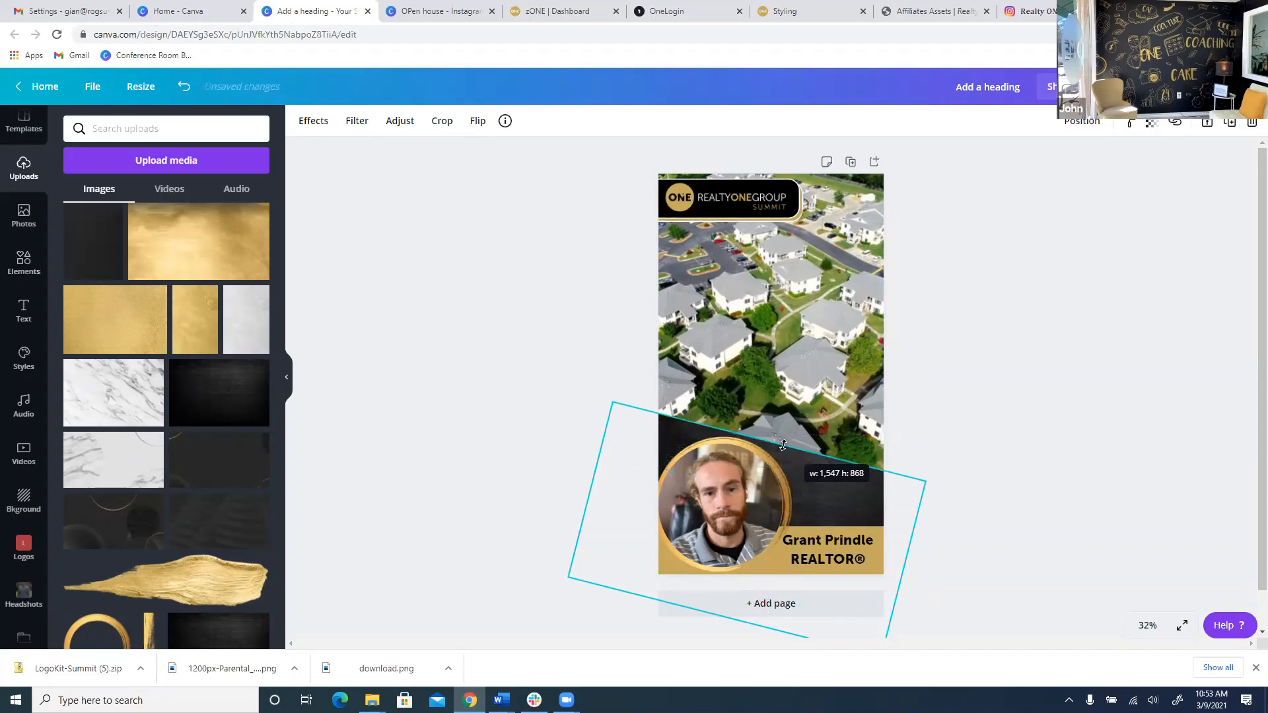
left_click(900, 433)
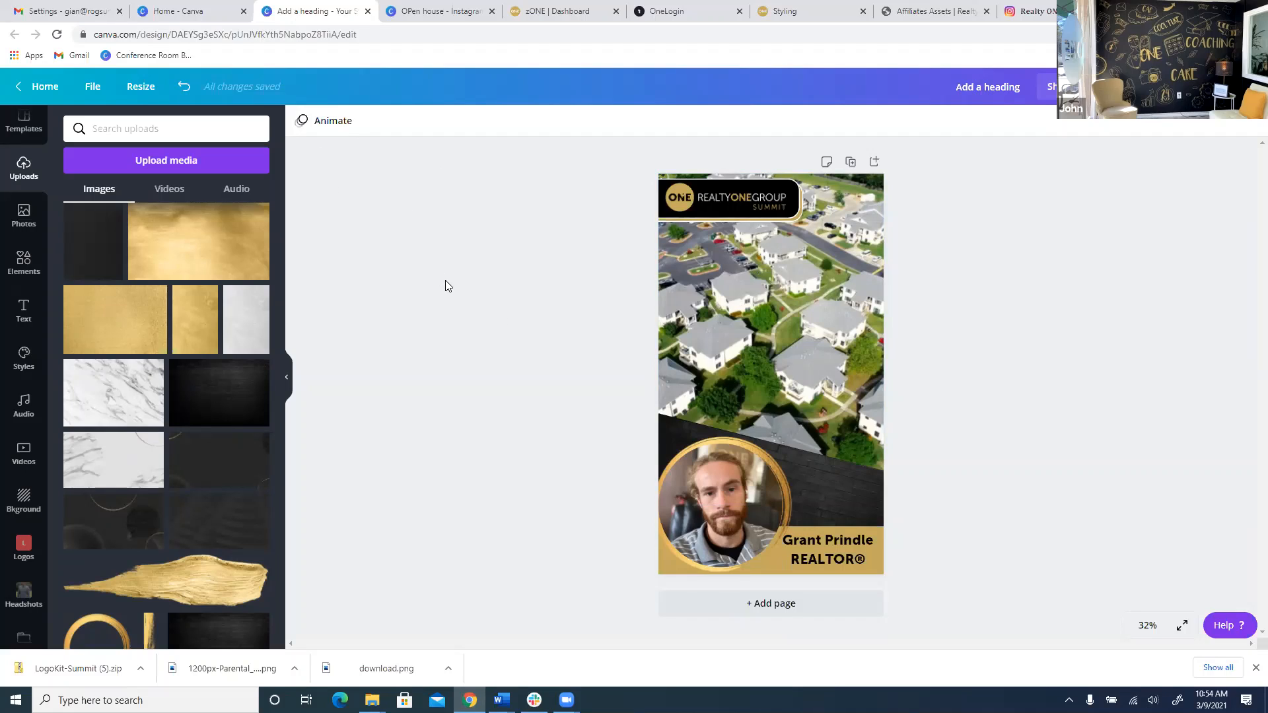
With nothing selected, open Animate to list page animations like Block, Fade and Pan.
left_click(344, 120)
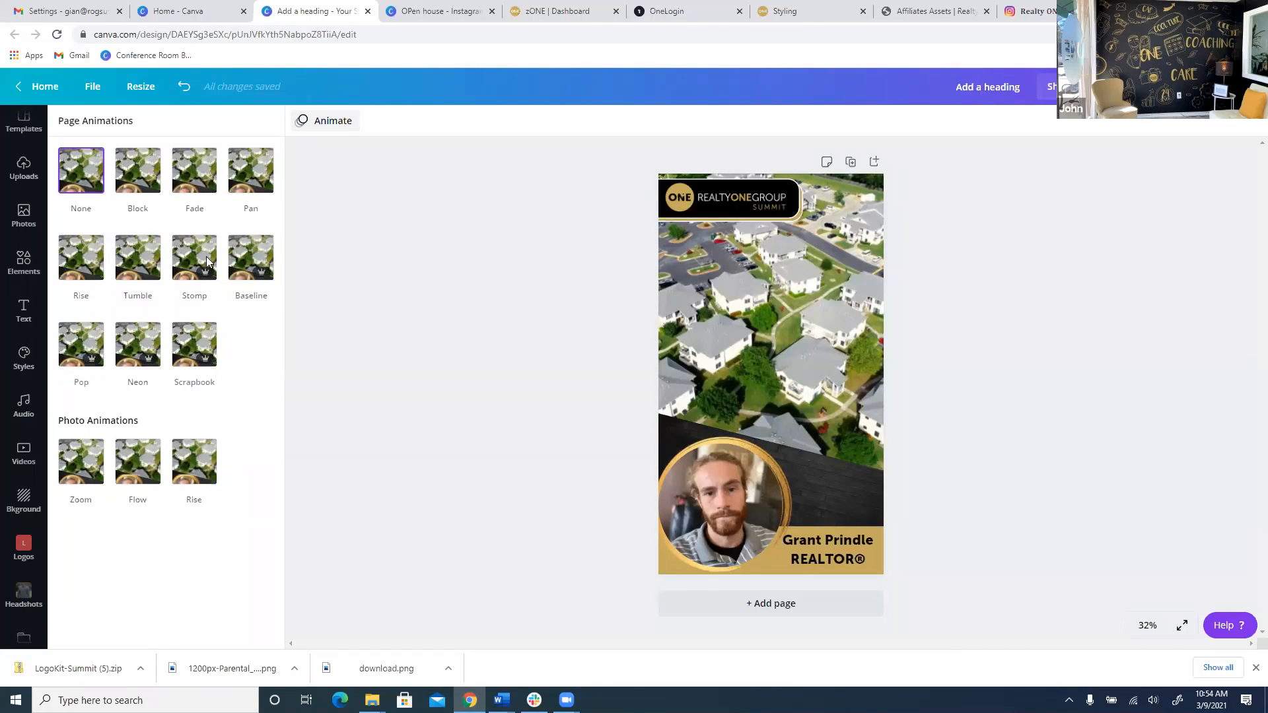
Preview the Block, Fade, Pan and Rise page animations, then apply Baseline.
left_click(241, 264)
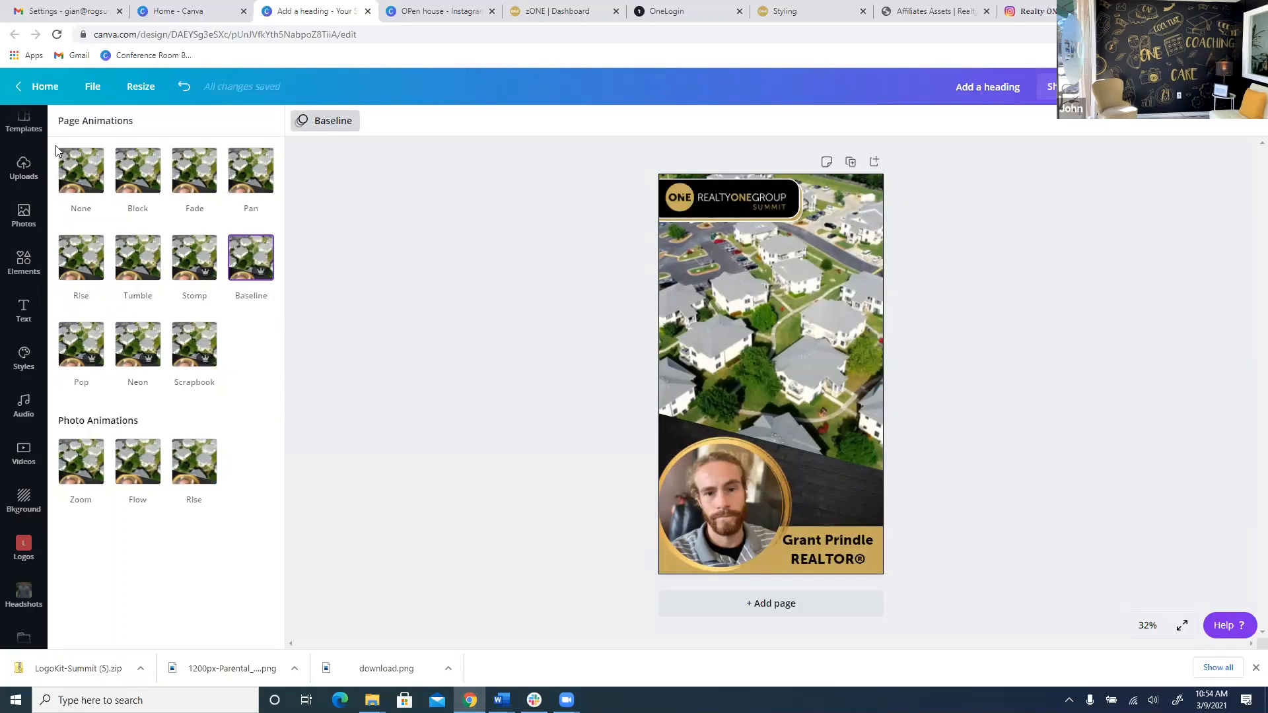
left_click(141, 193)
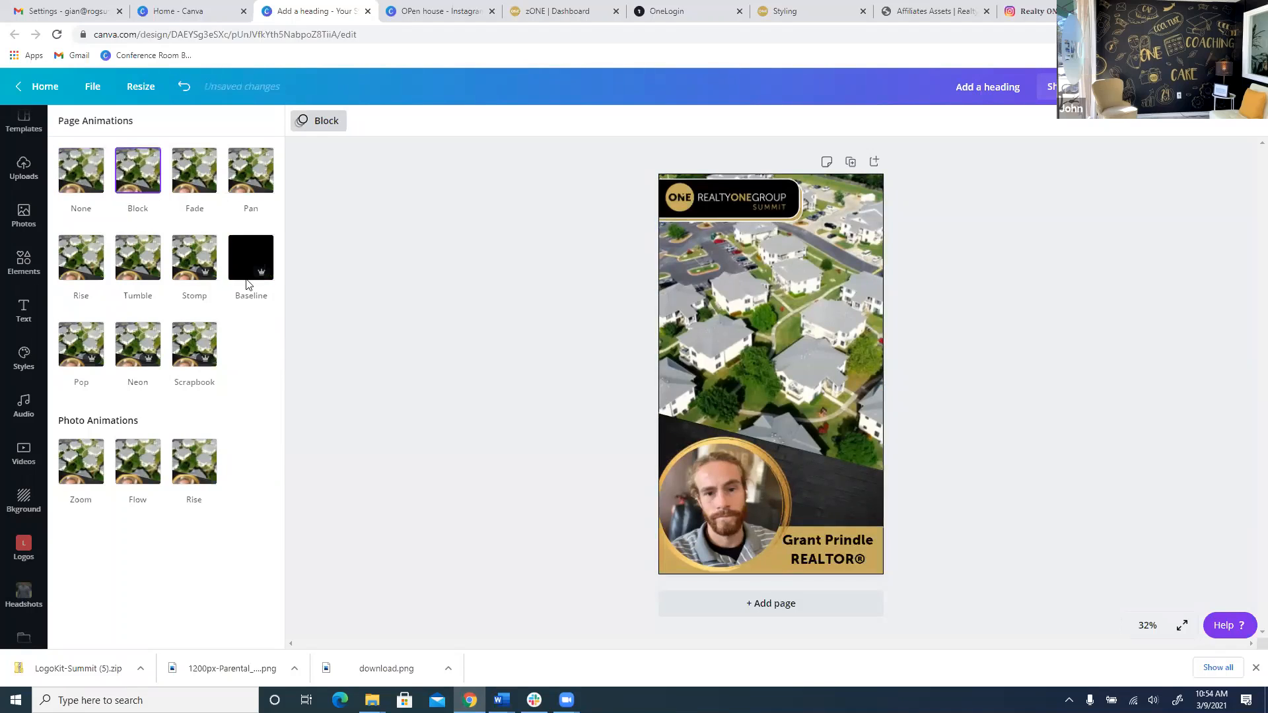
left_click(189, 187)
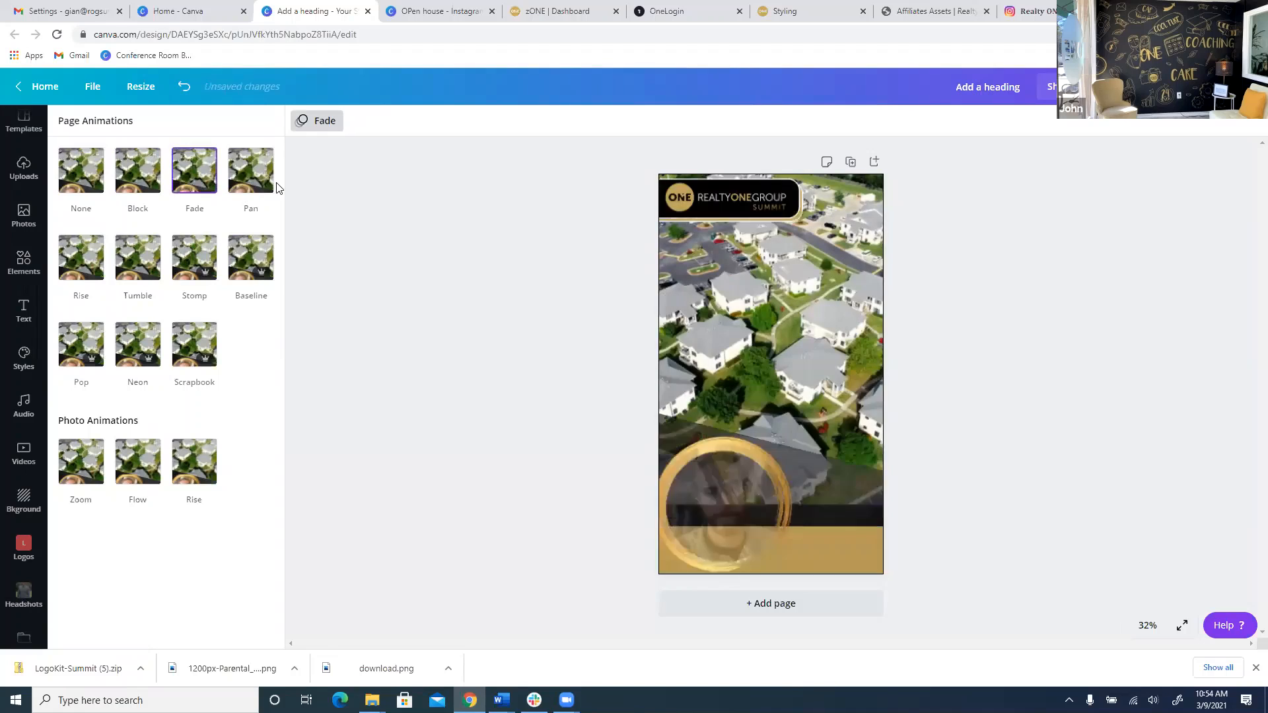
left_click(267, 192)
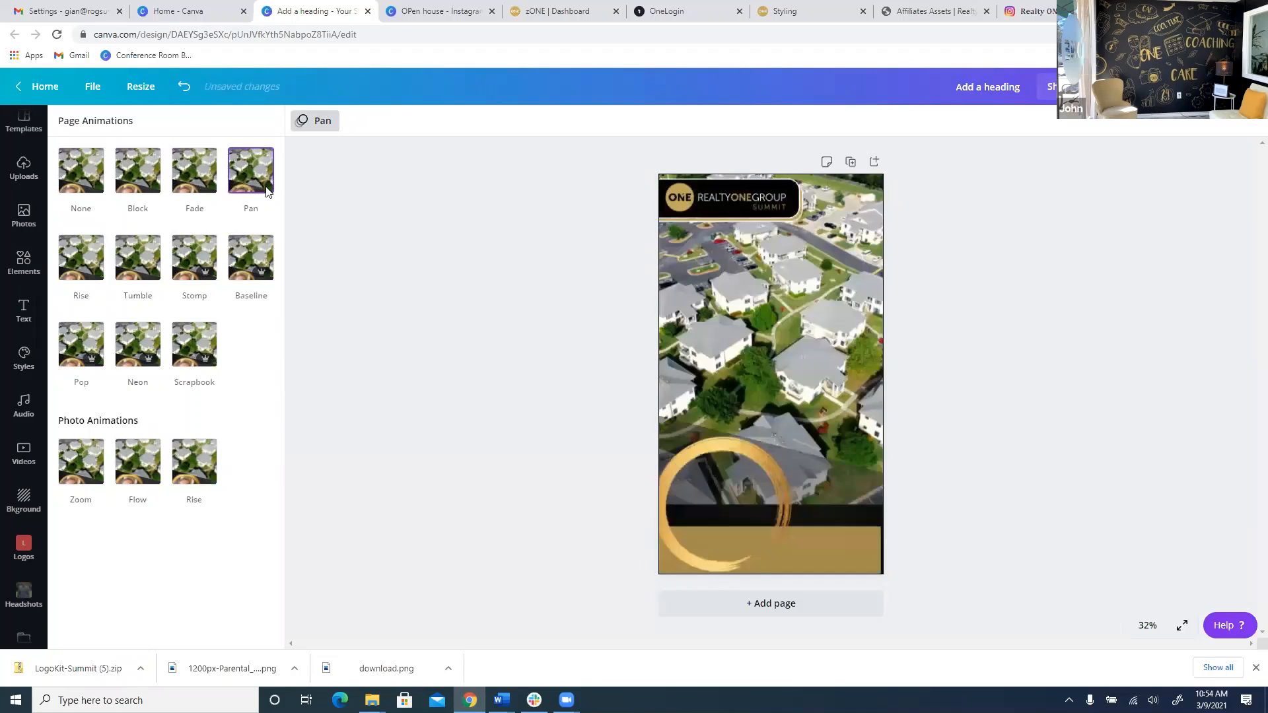
left_click(76, 252)
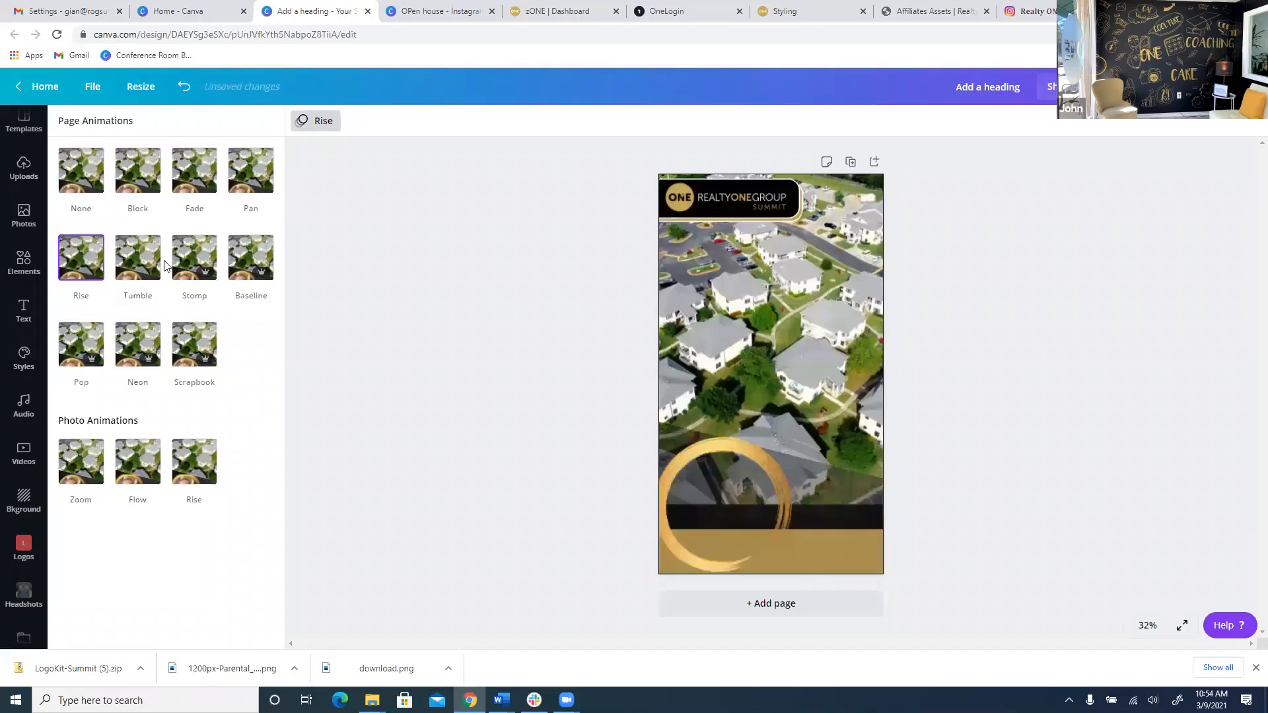
left_click(231, 264)
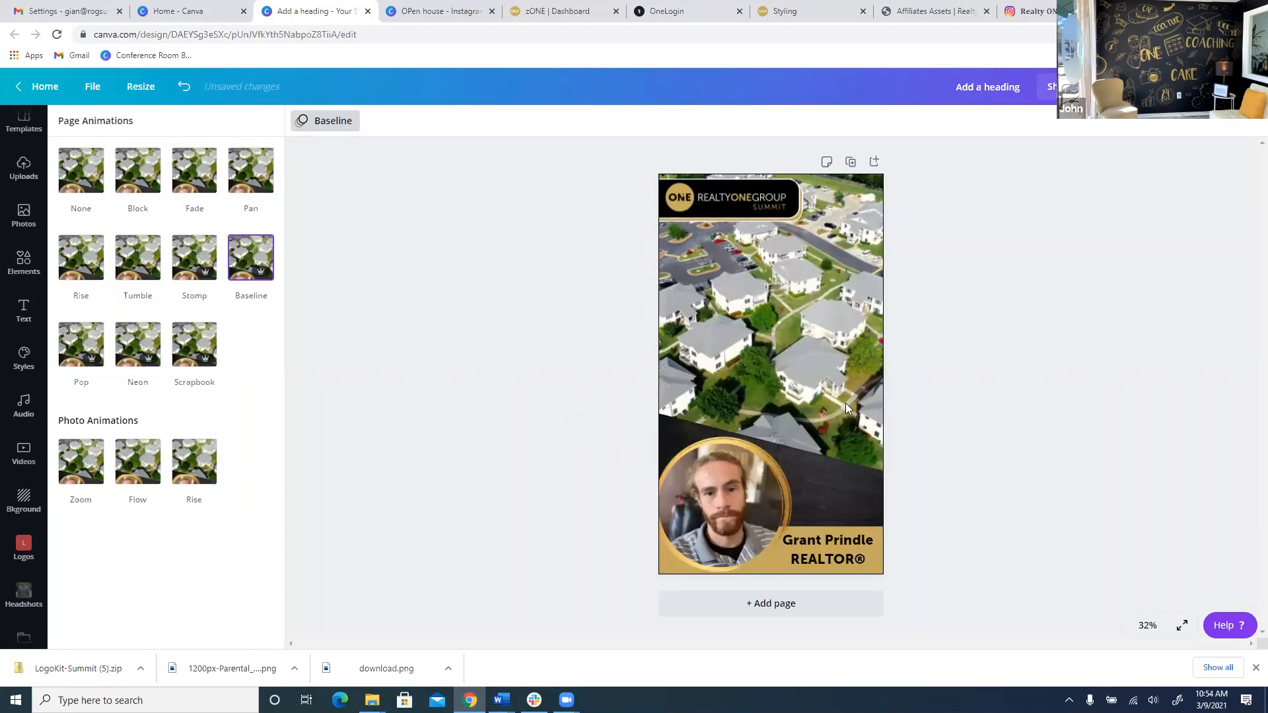
left_click(1052, 411)
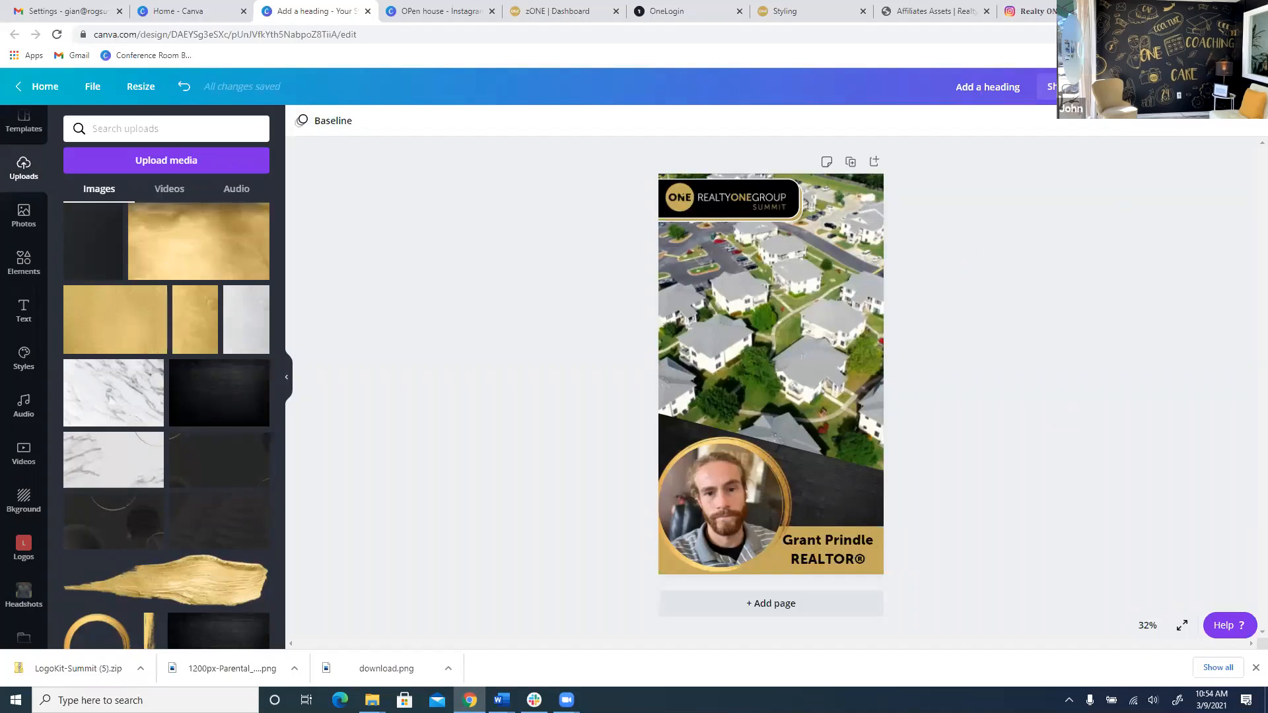
Play a full-screen preview of the story, close it, and switch to the 'OPen house - Instagram' design.
left_click(1115, 87)
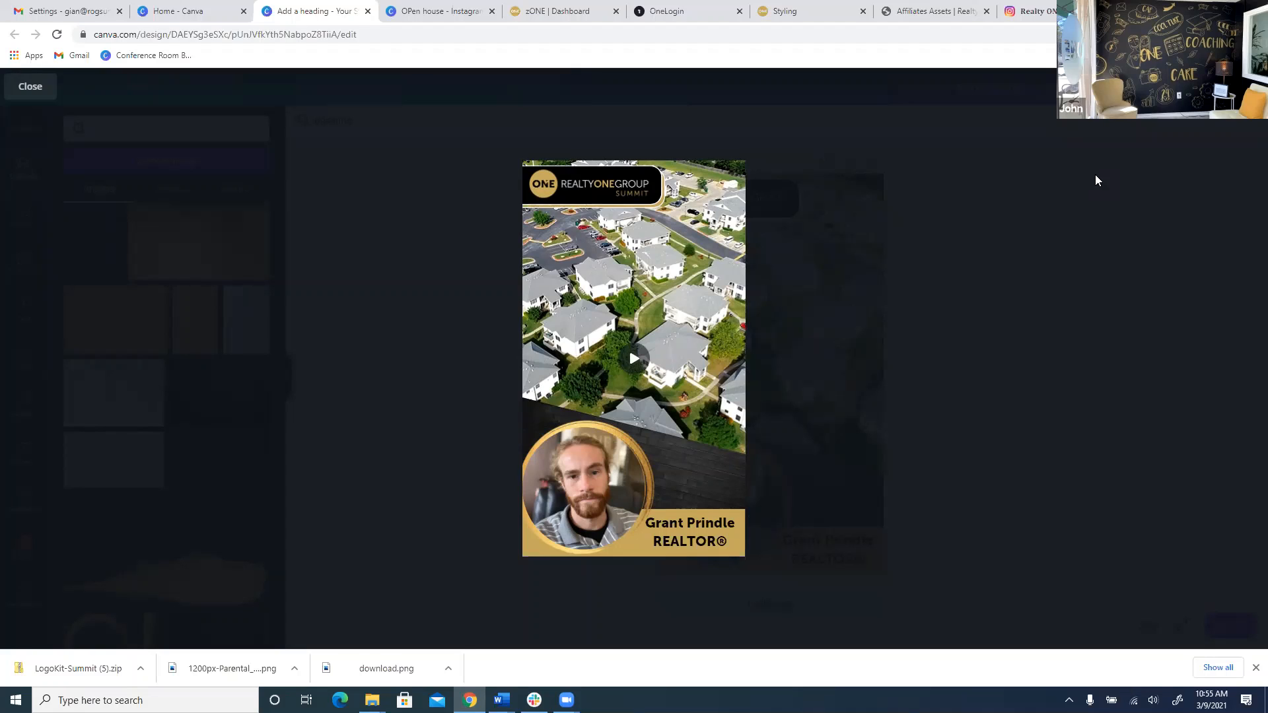
left_click(1076, 173)
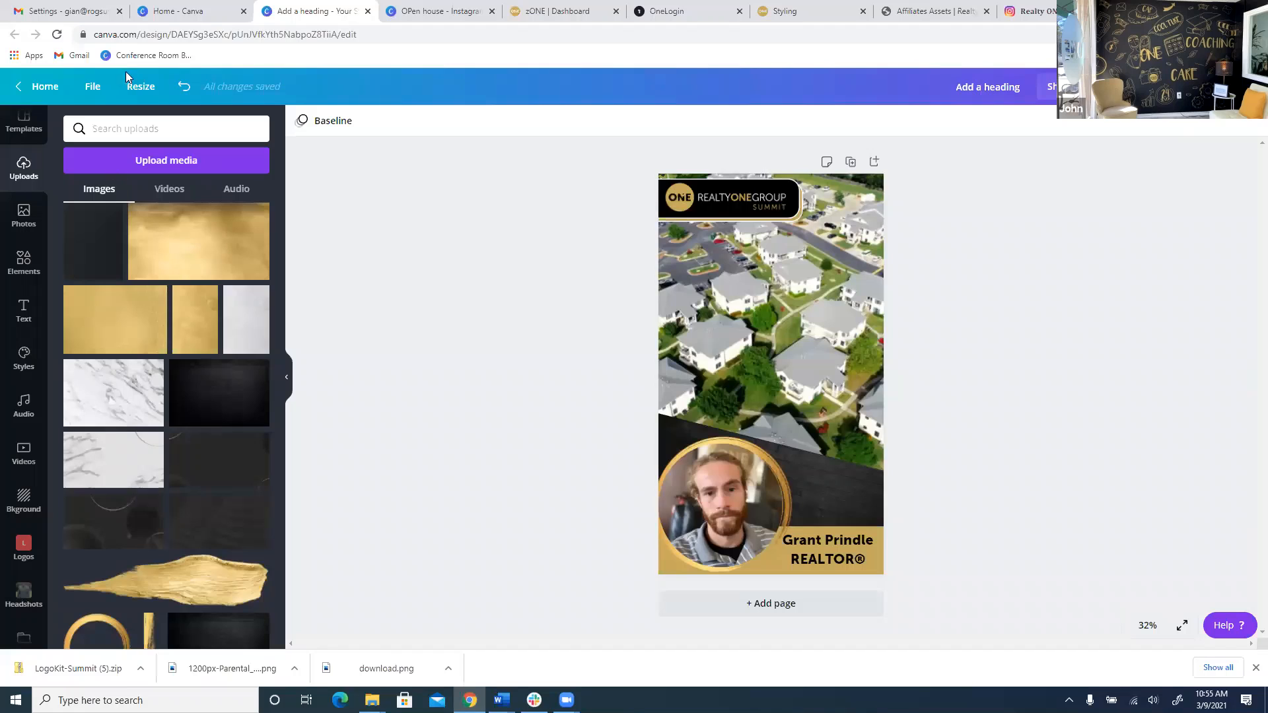
left_click(460, 10)
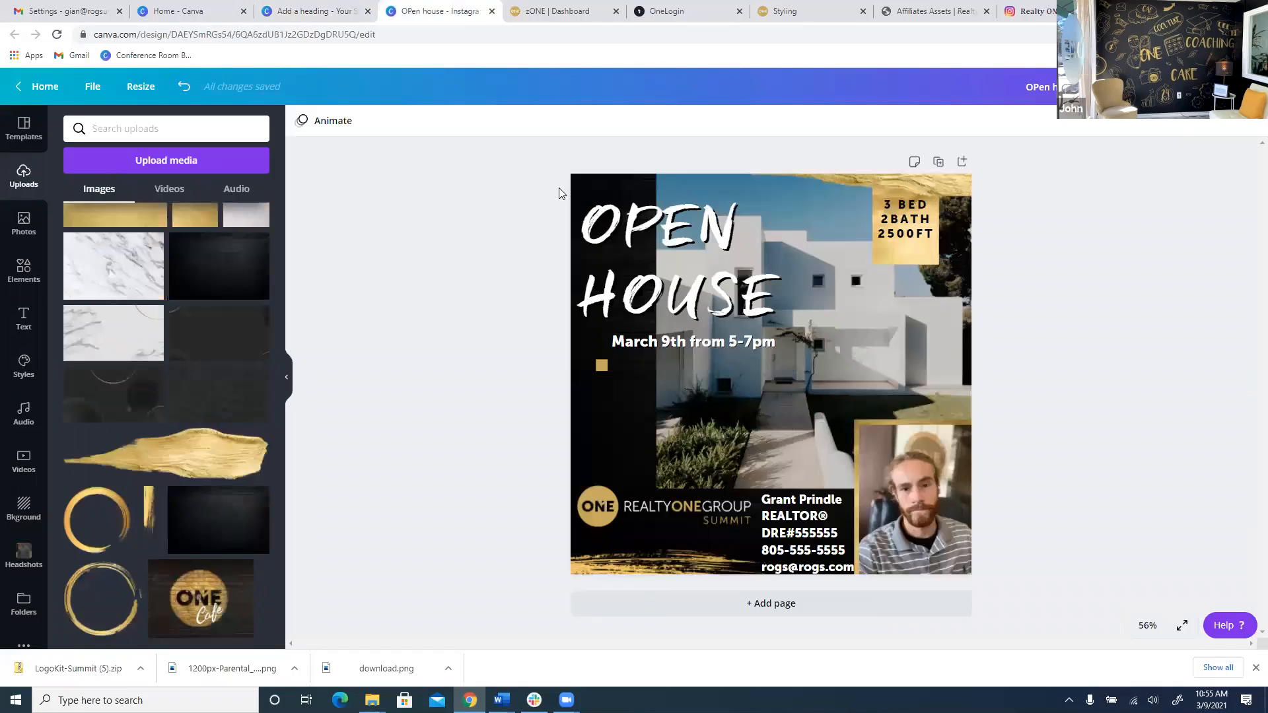
Apply the Stomp page animation to the Open House design, preview it full screen, then bring up Download.
left_click(328, 126)
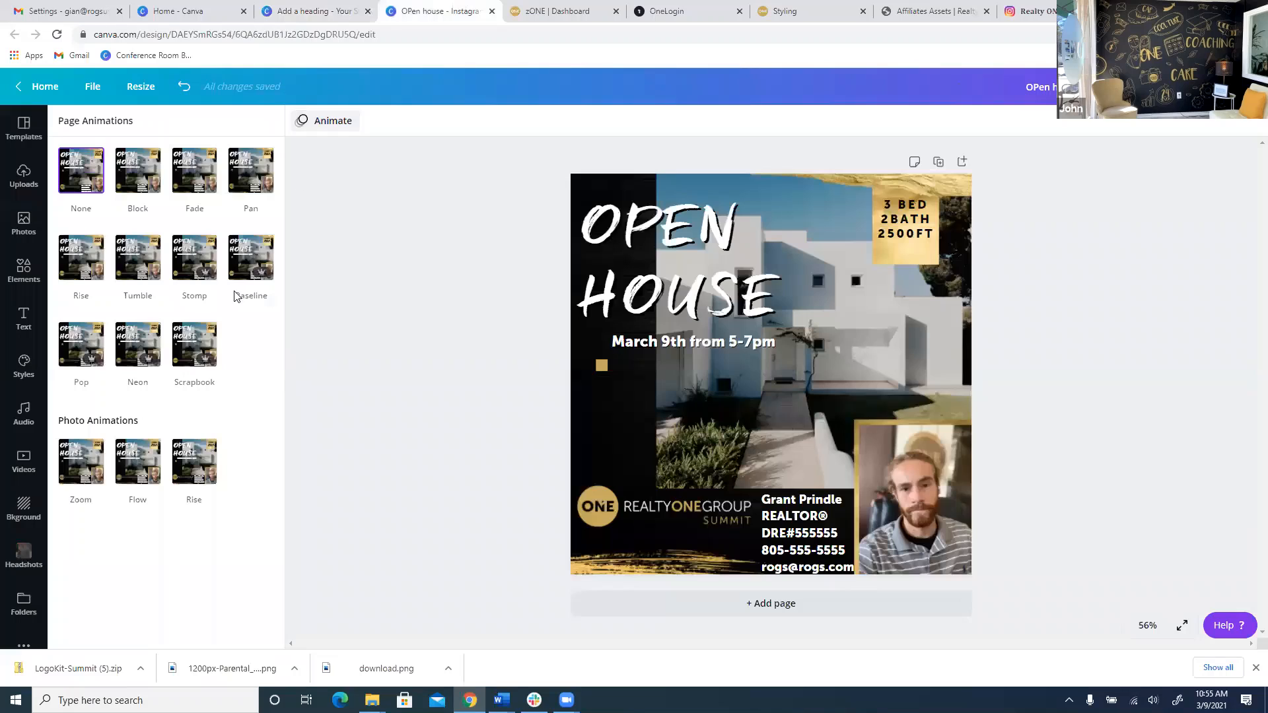
left_click(190, 266)
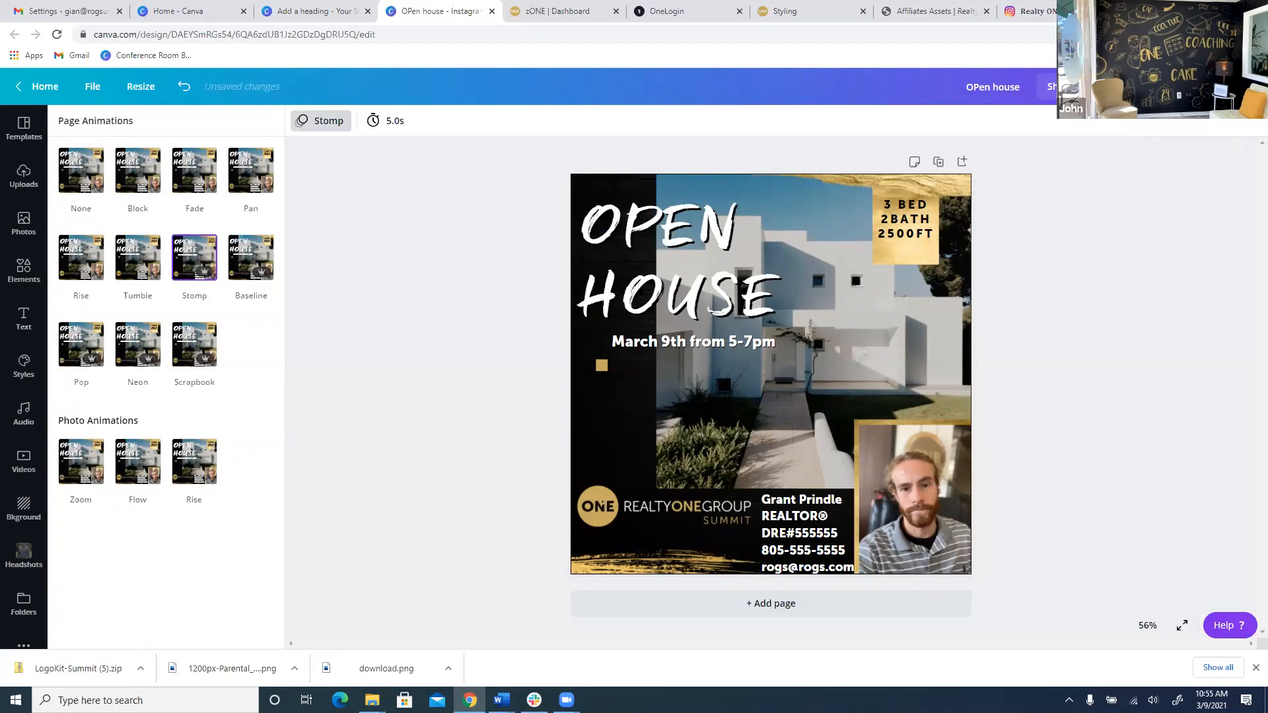
left_click(1121, 86)
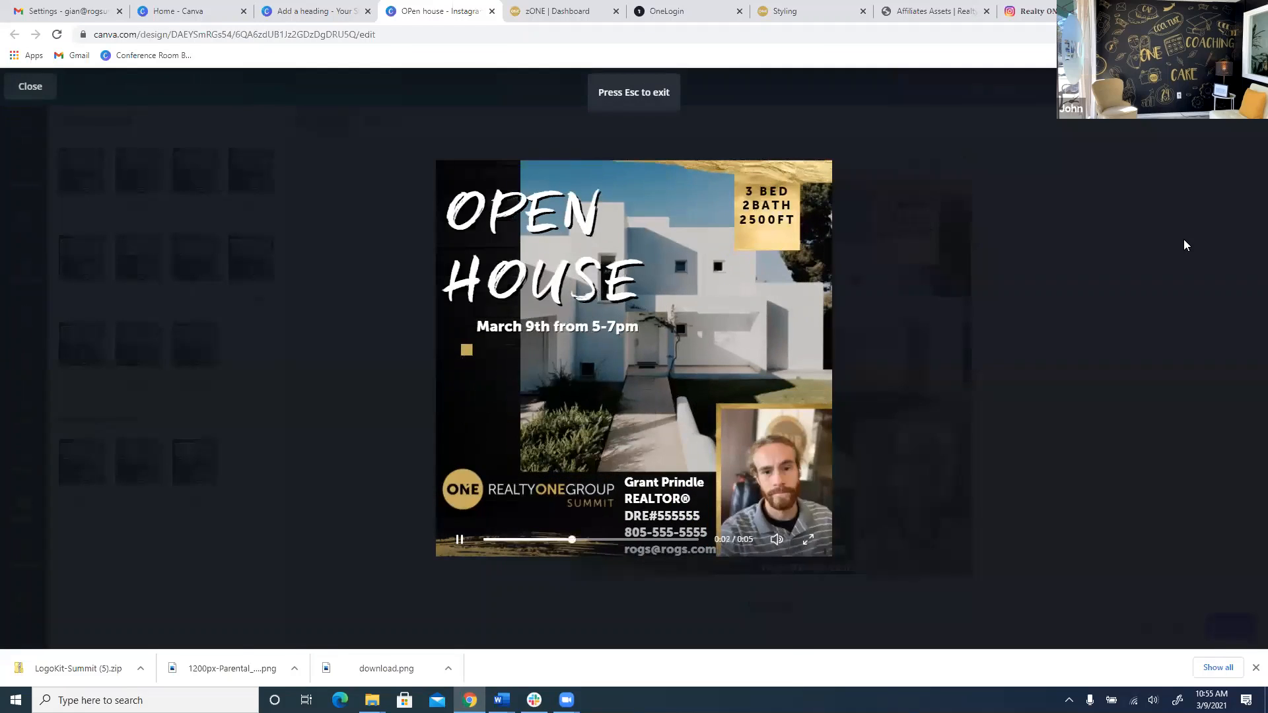
key("Escape")
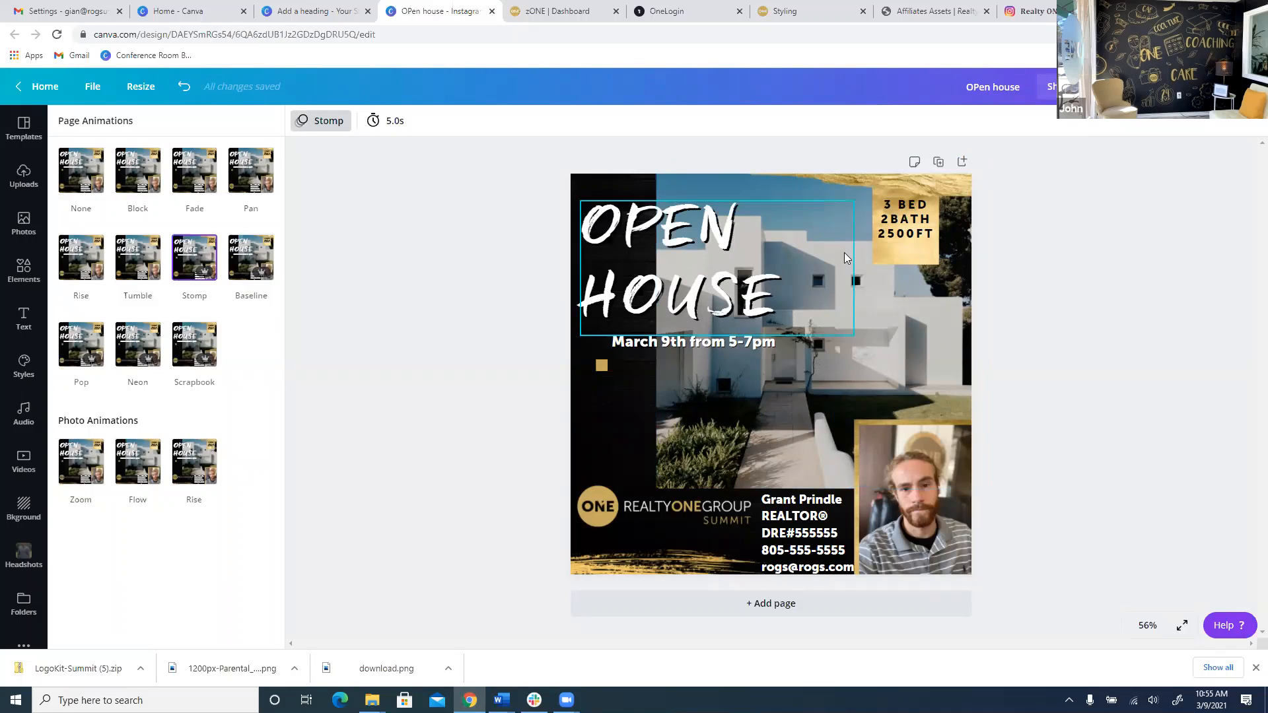
left_click(1178, 87)
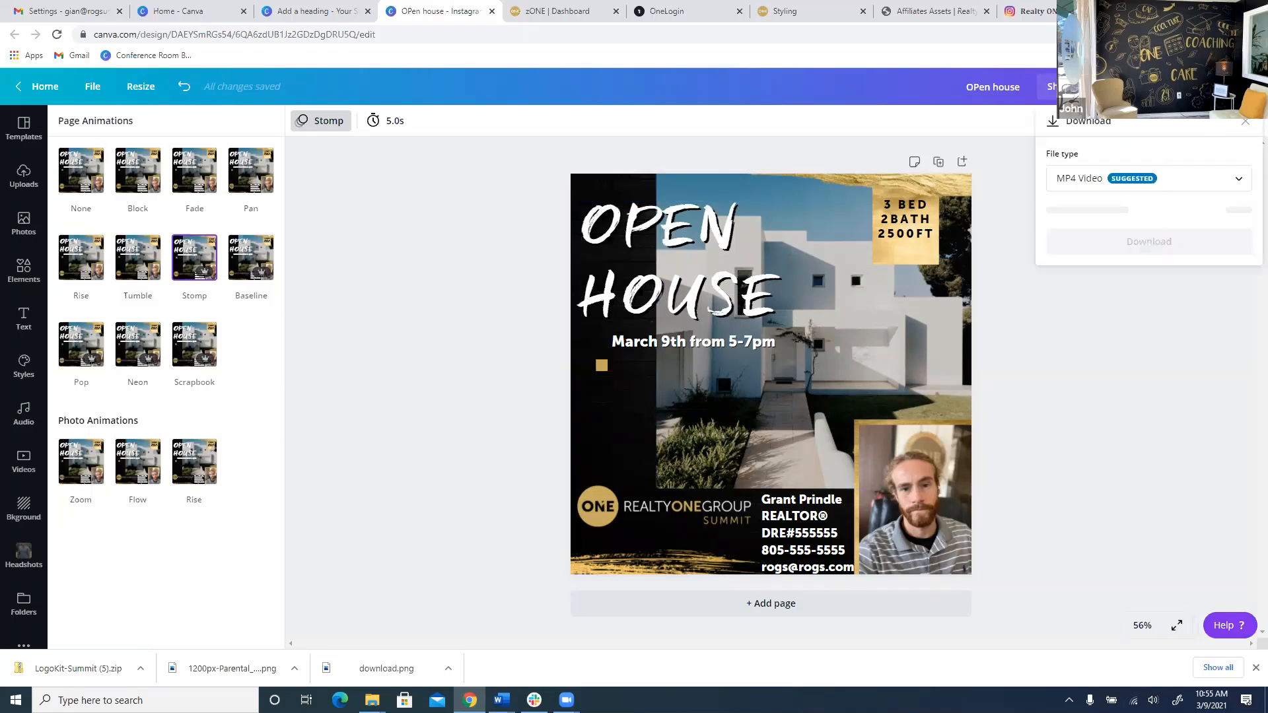
Download the Open House design with GIF as the file type.
left_click(1147, 180)
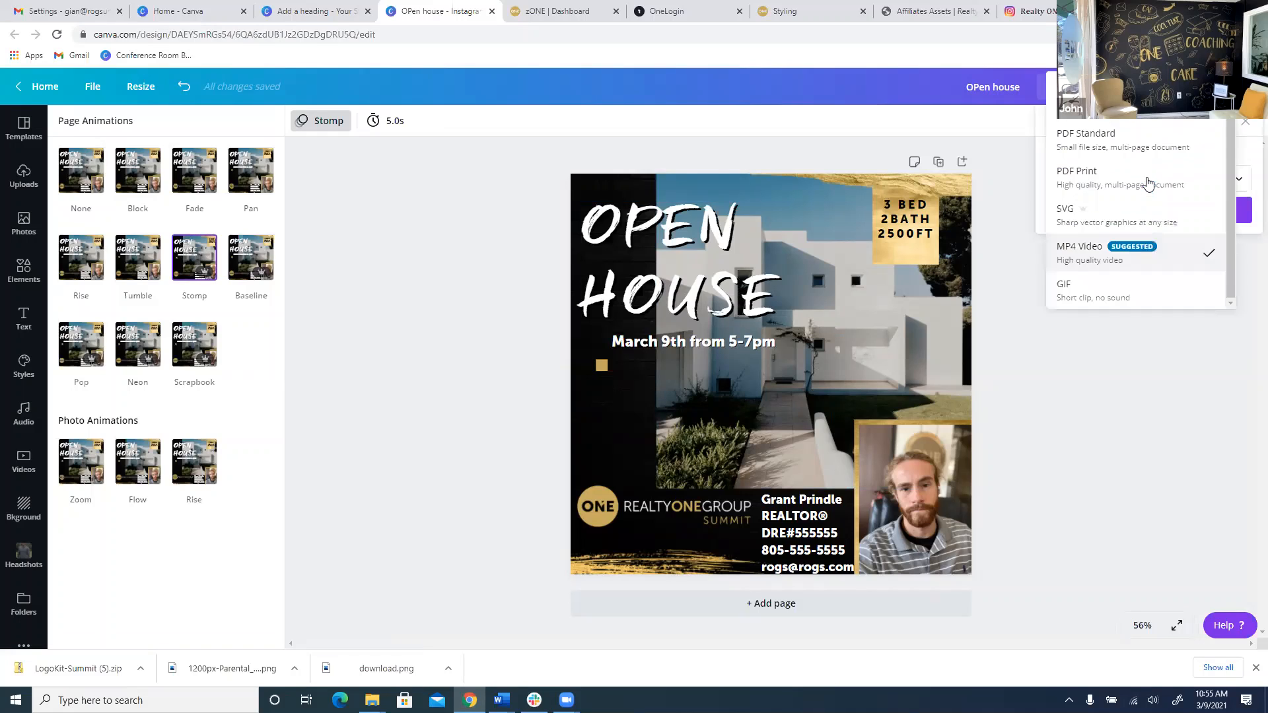
left_click(1123, 287)
left_click(1139, 208)
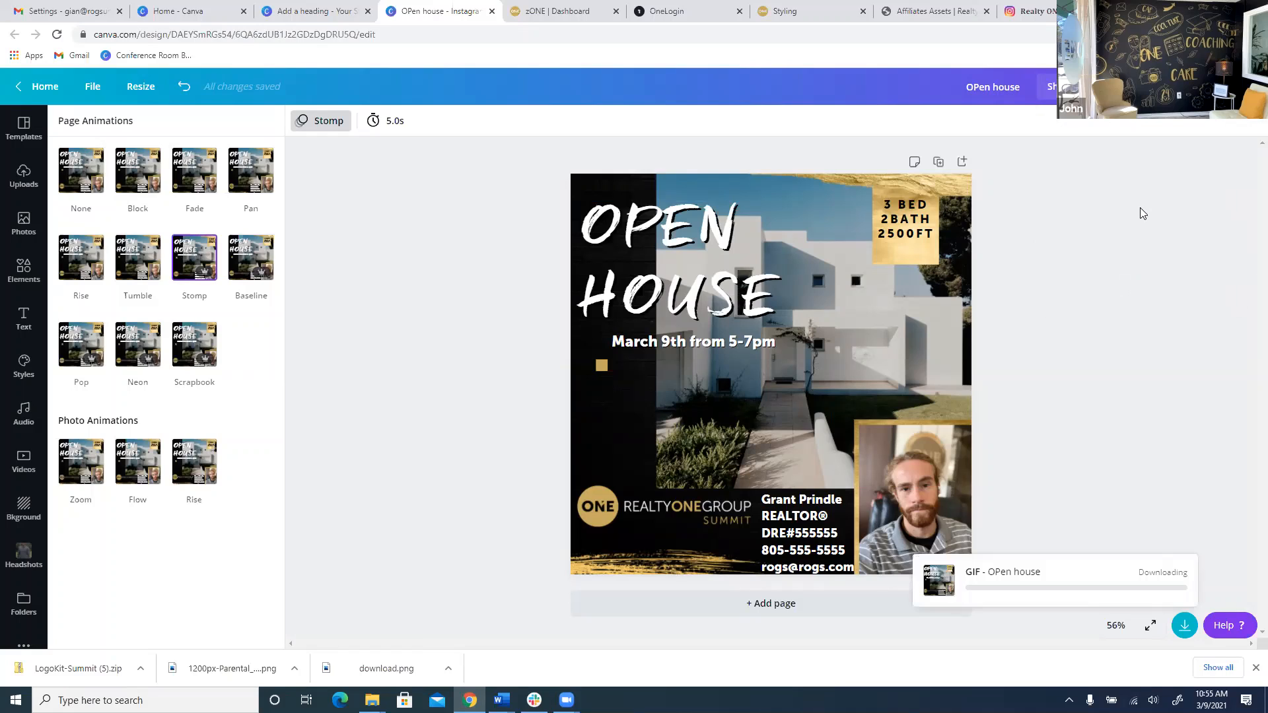
Preview the Stomp-animated design again, then return to the uploaded images.
left_click(1116, 87)
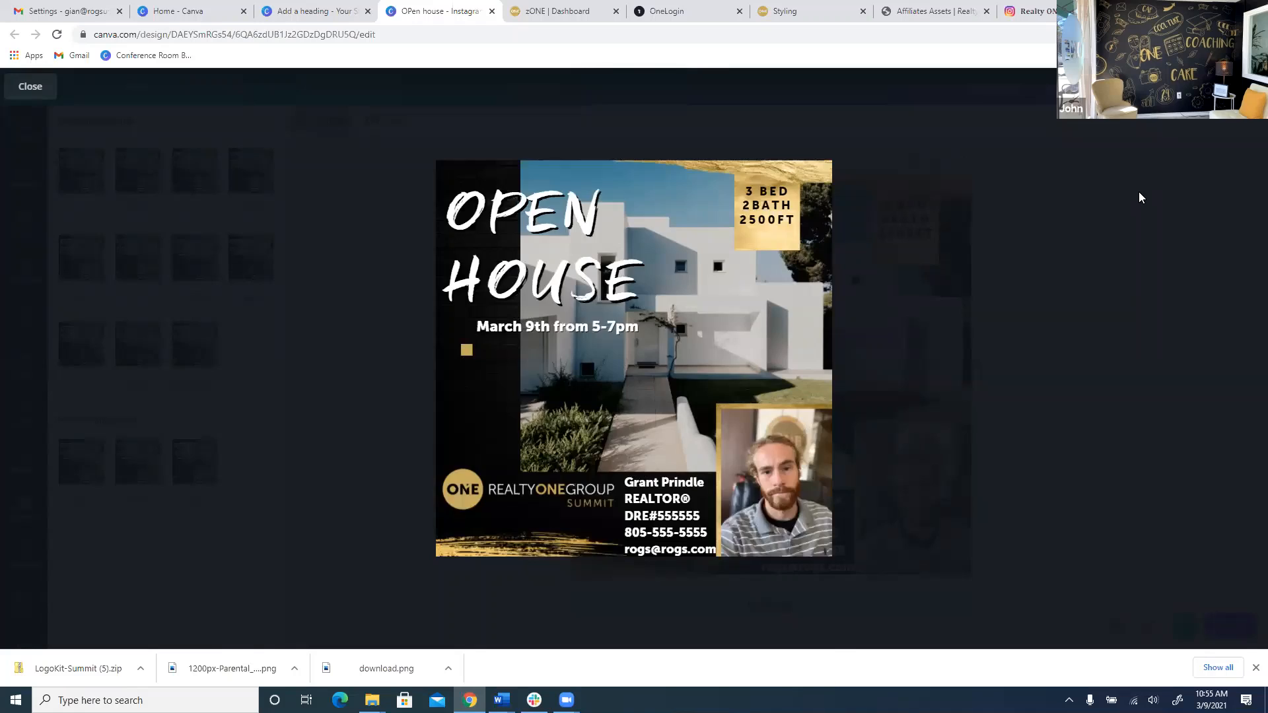
key("Escape")
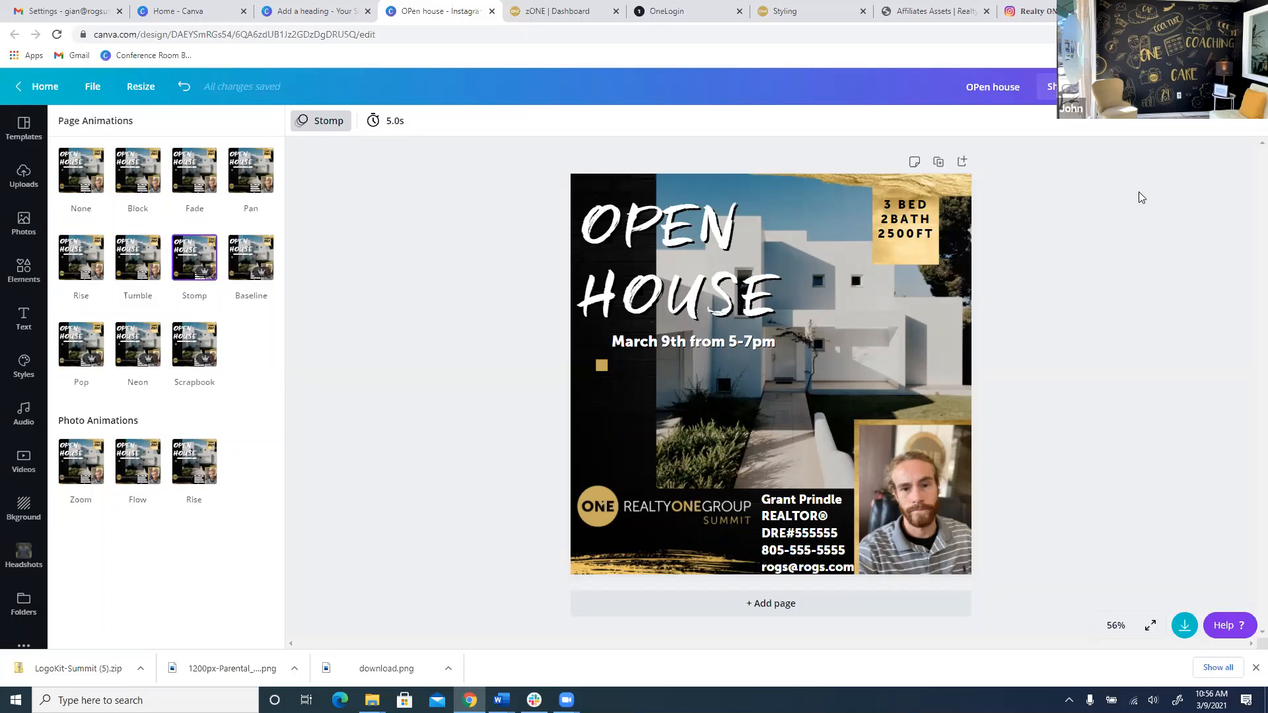
left_click(1126, 231)
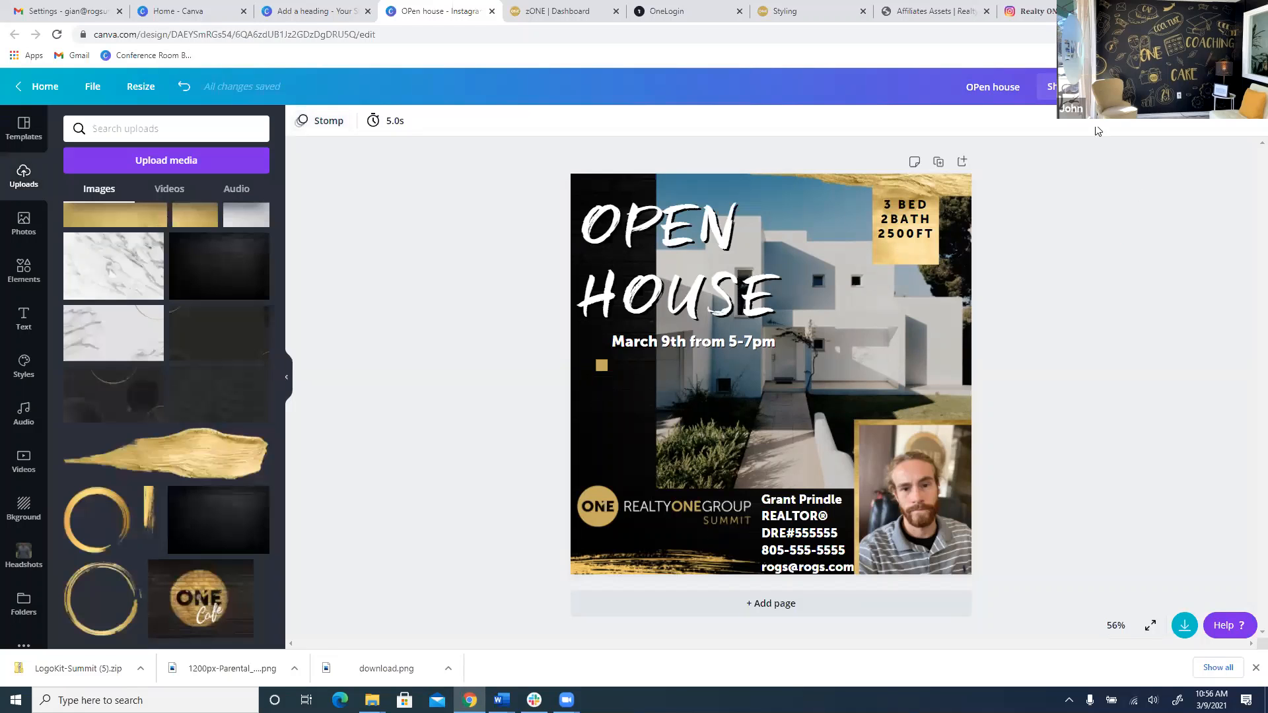
Look through the open Canva tabs, then sort the Canva home designs by most recent.
left_click(1102, 89)
left_click(1024, 7)
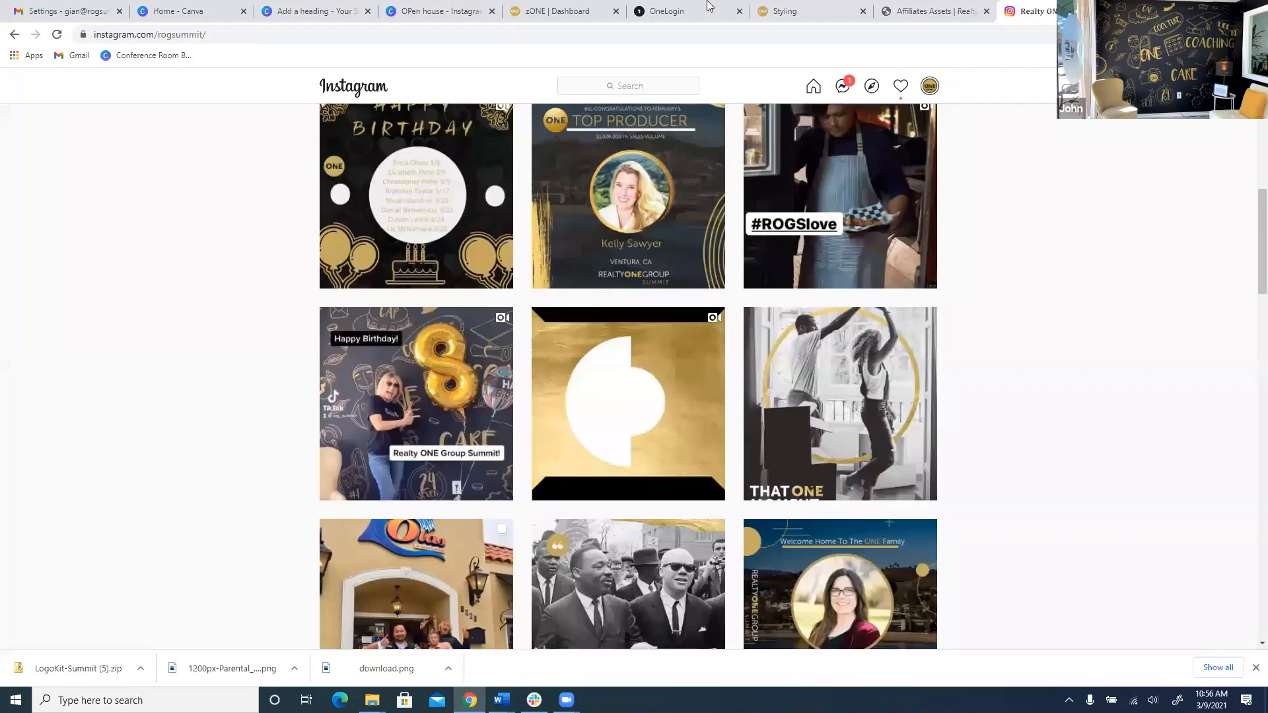
left_click(391, 8)
left_click(317, 11)
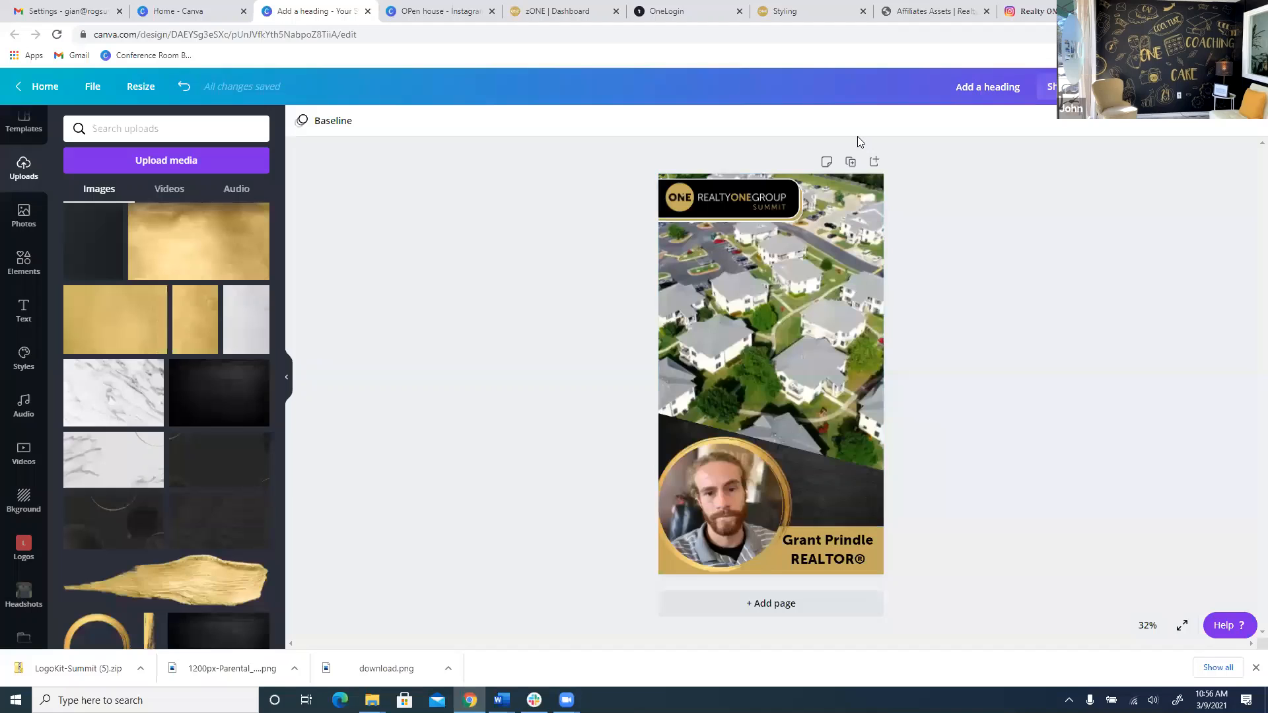
left_click(804, 9)
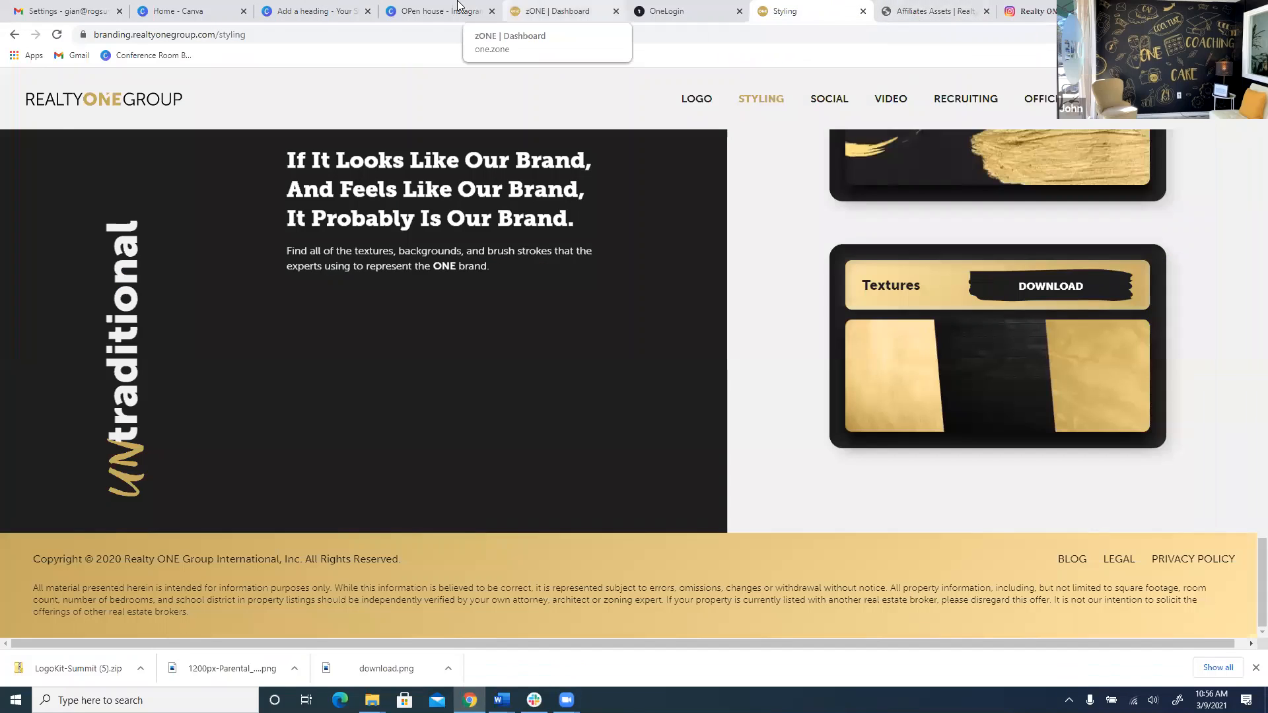
left_click(429, 10)
left_click(357, 9)
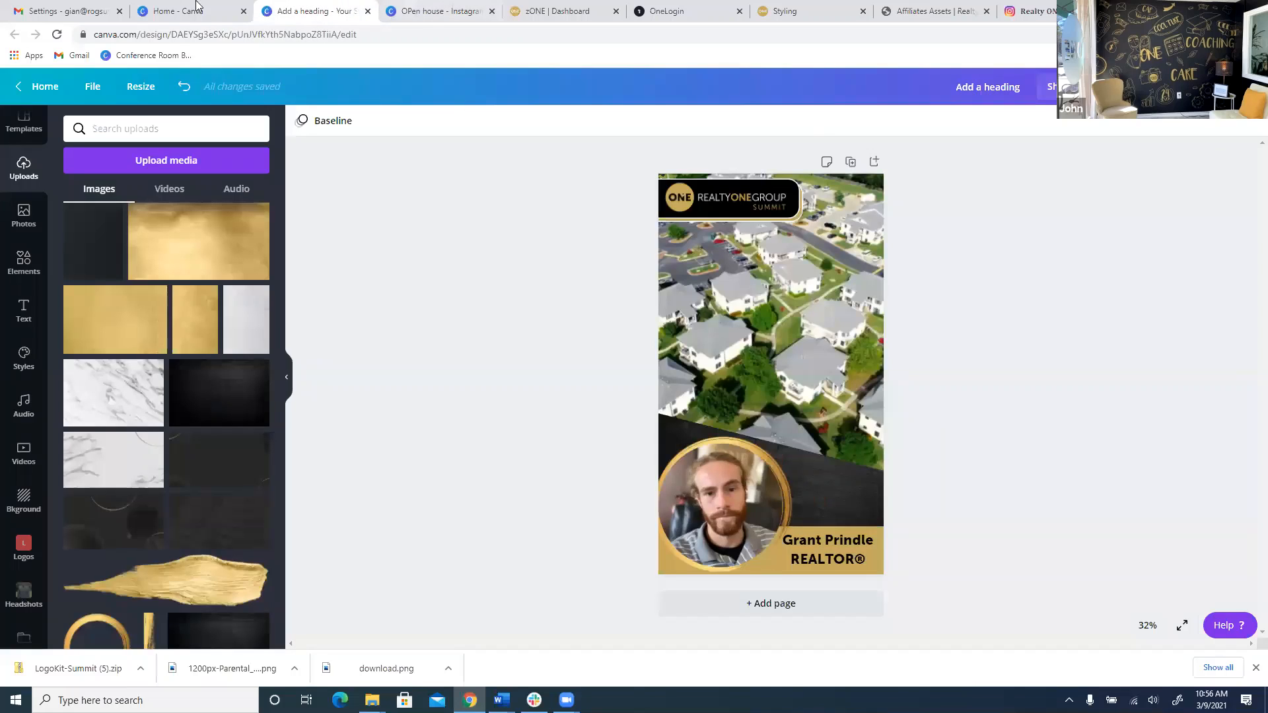
left_click(196, 9)
scroll(396, 456, "down", 2)
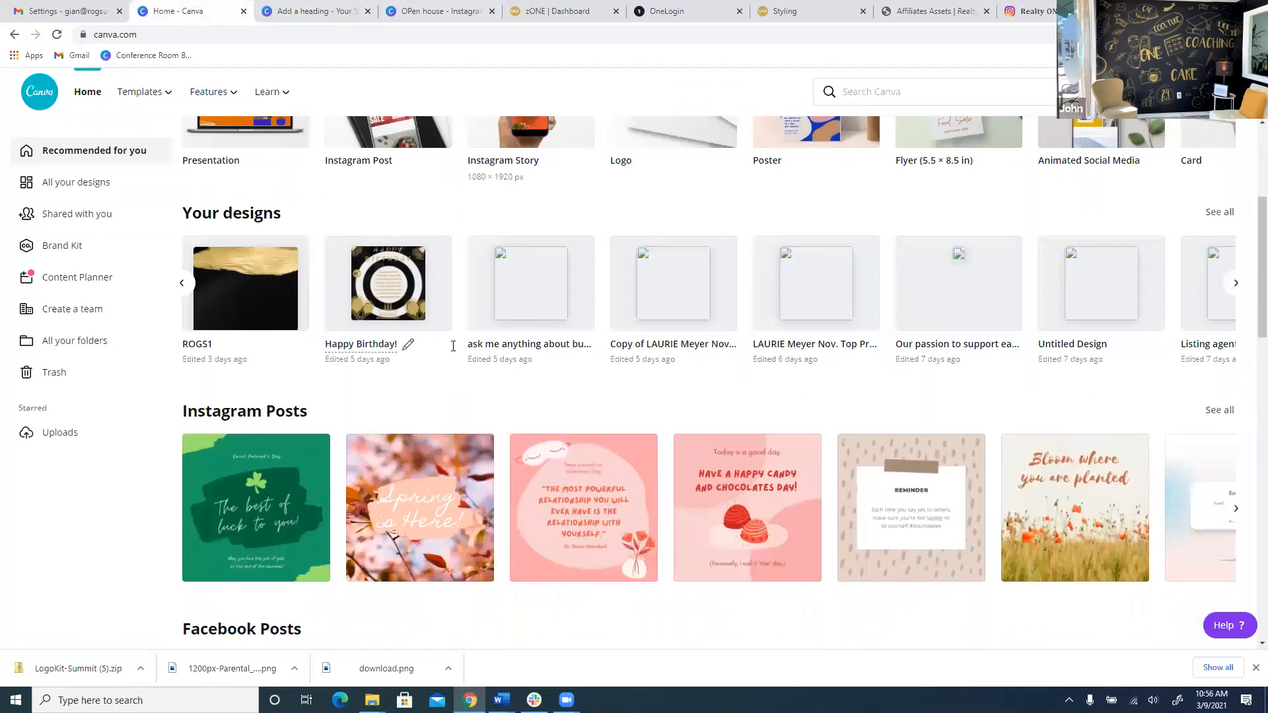
left_click(182, 284)
left_click(182, 284)
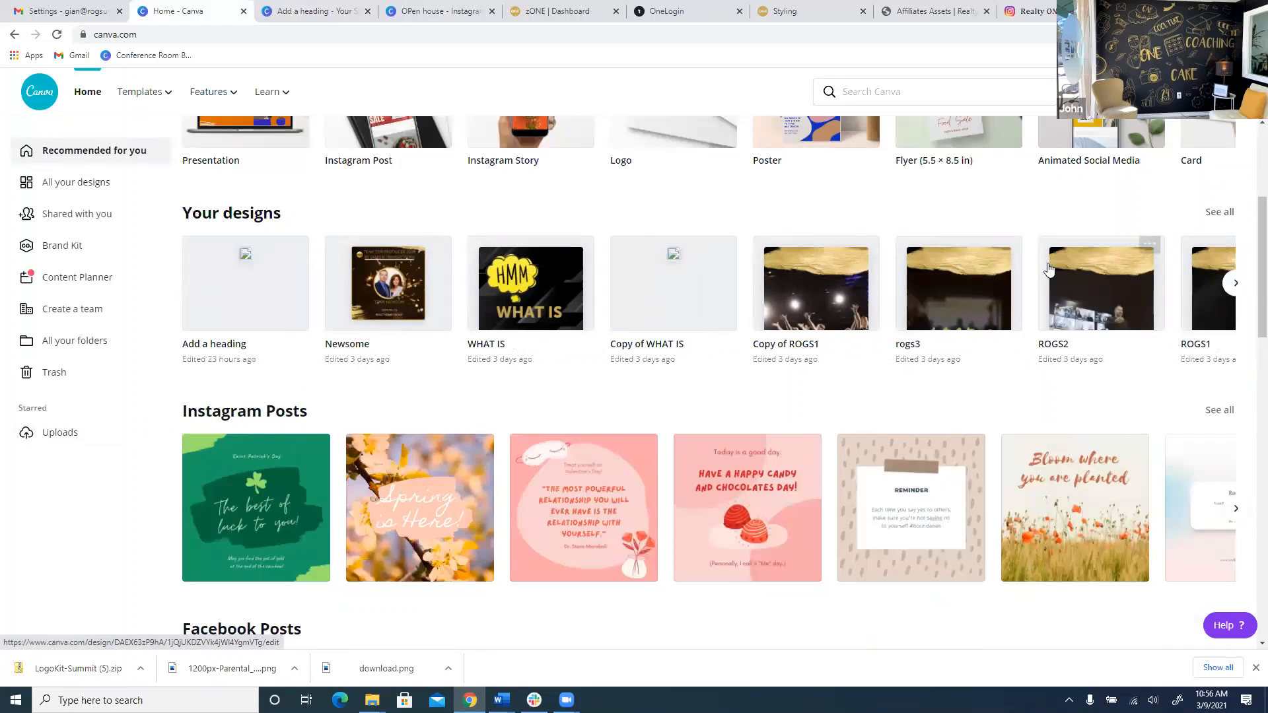
On the Instagram profile, open the top-left post, the CAN'T ERASE WORK ETHIC video.
left_click(1030, 11)
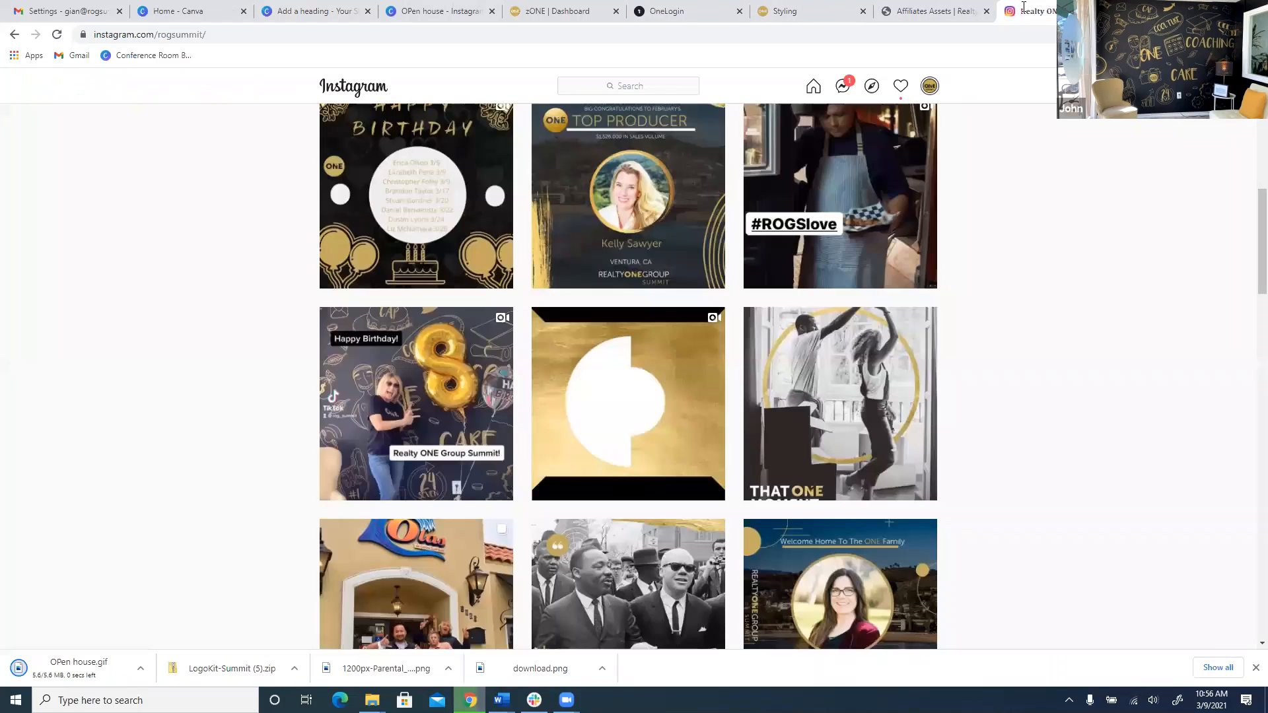
scroll(805, 192, "up", 3)
scroll(805, 191, "up", 3)
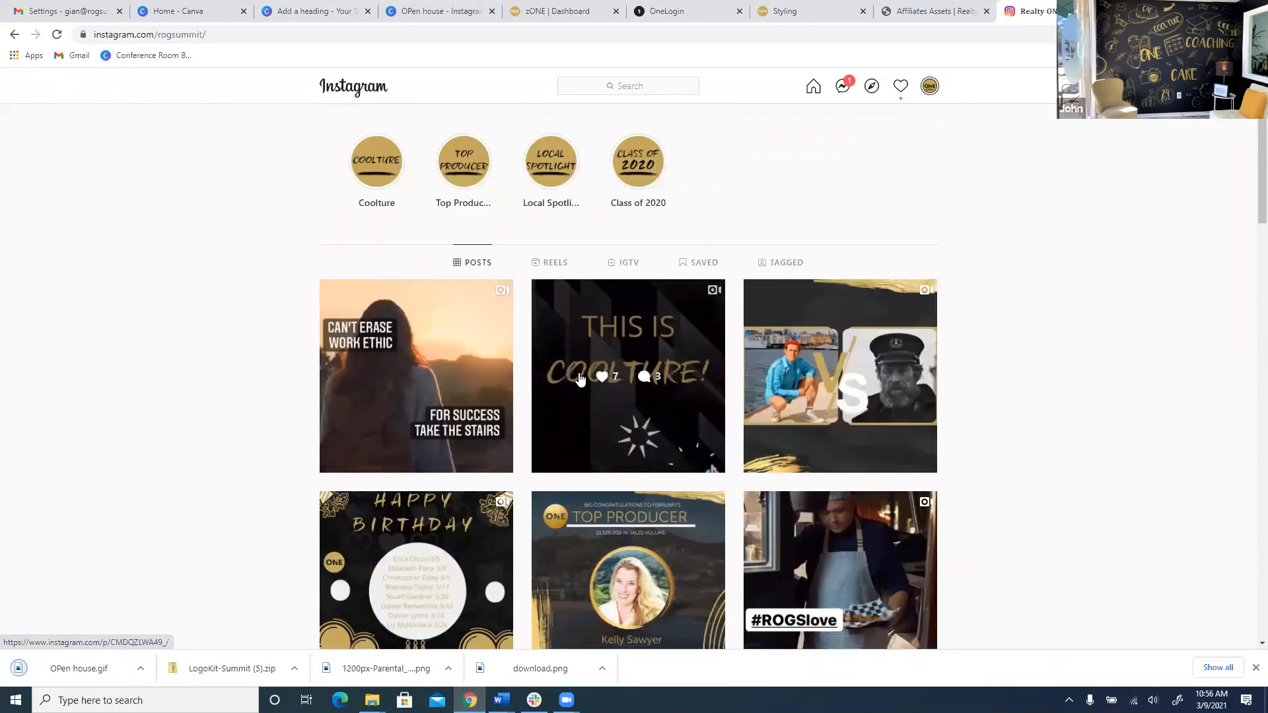
left_click(437, 371)
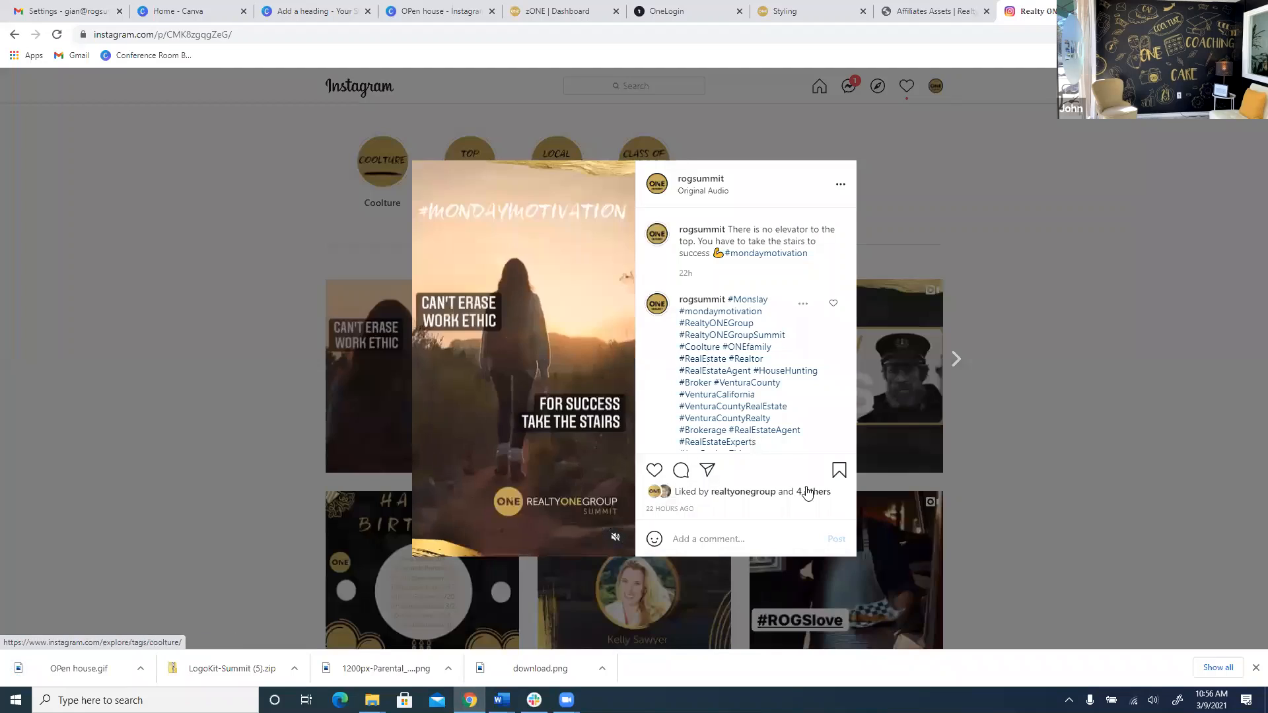
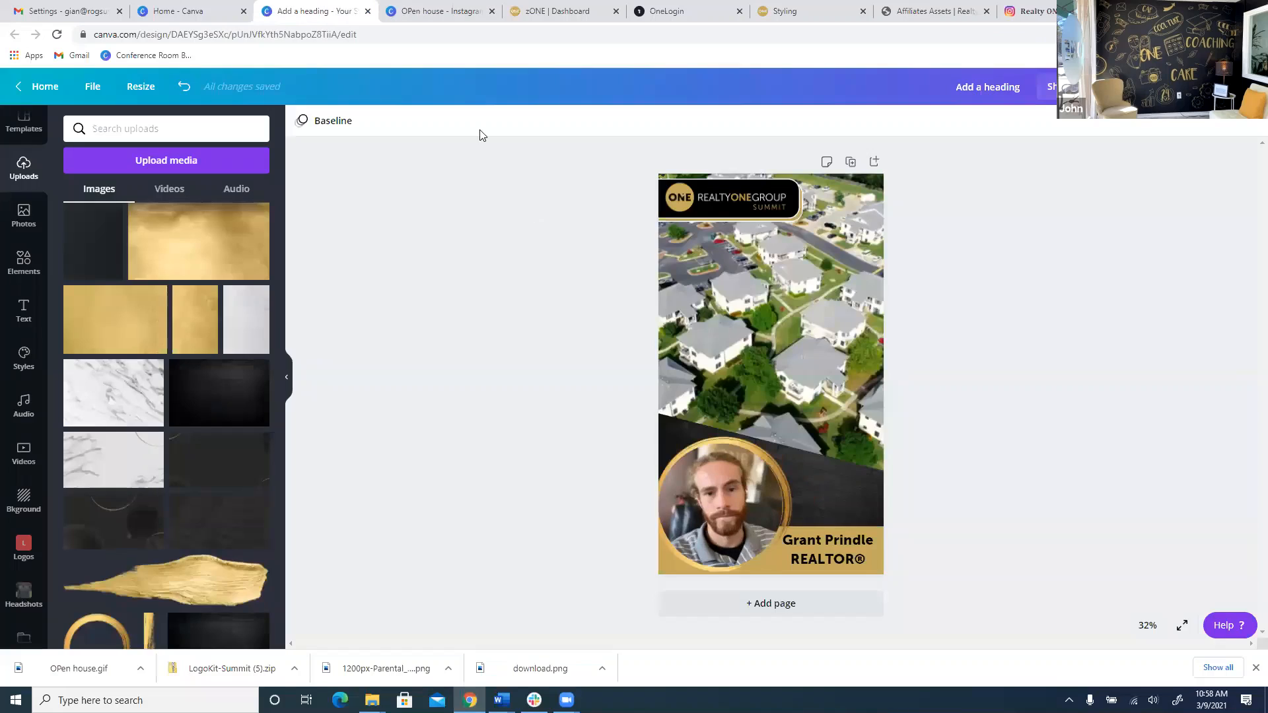
Preview the Tribute stock music track and adjust the playback volume.
left_click(23, 406)
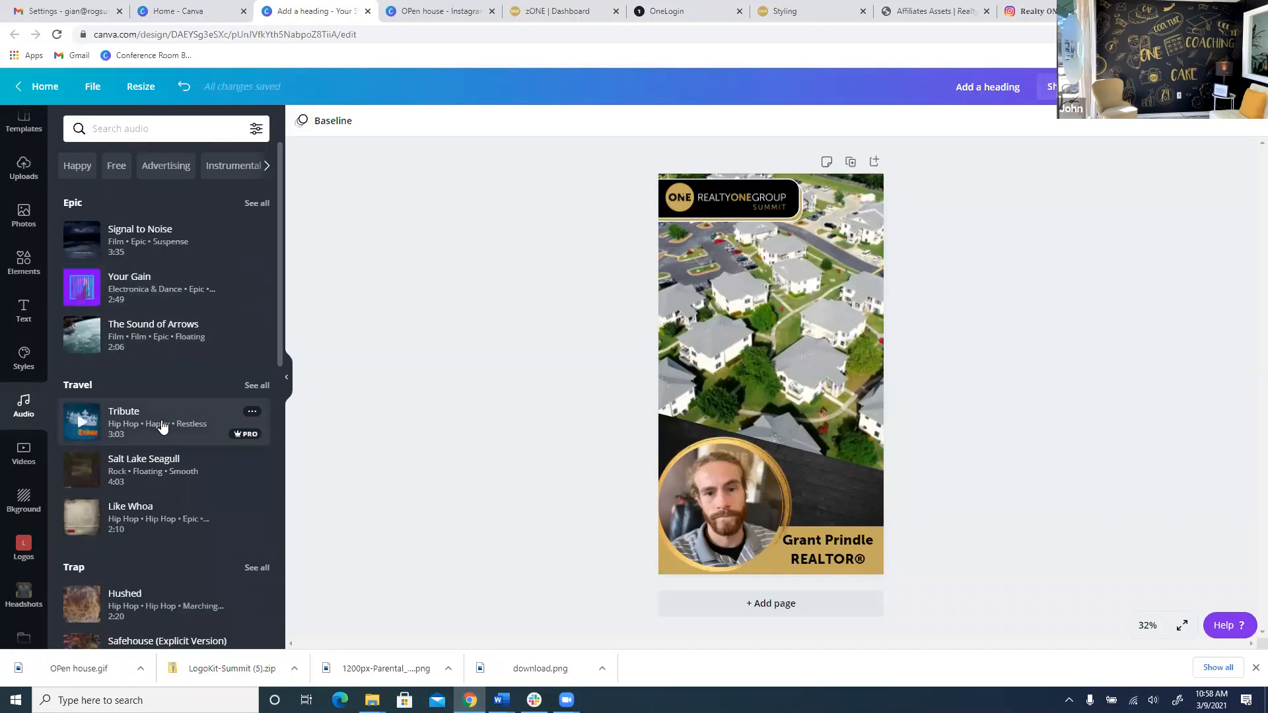
left_click(76, 426)
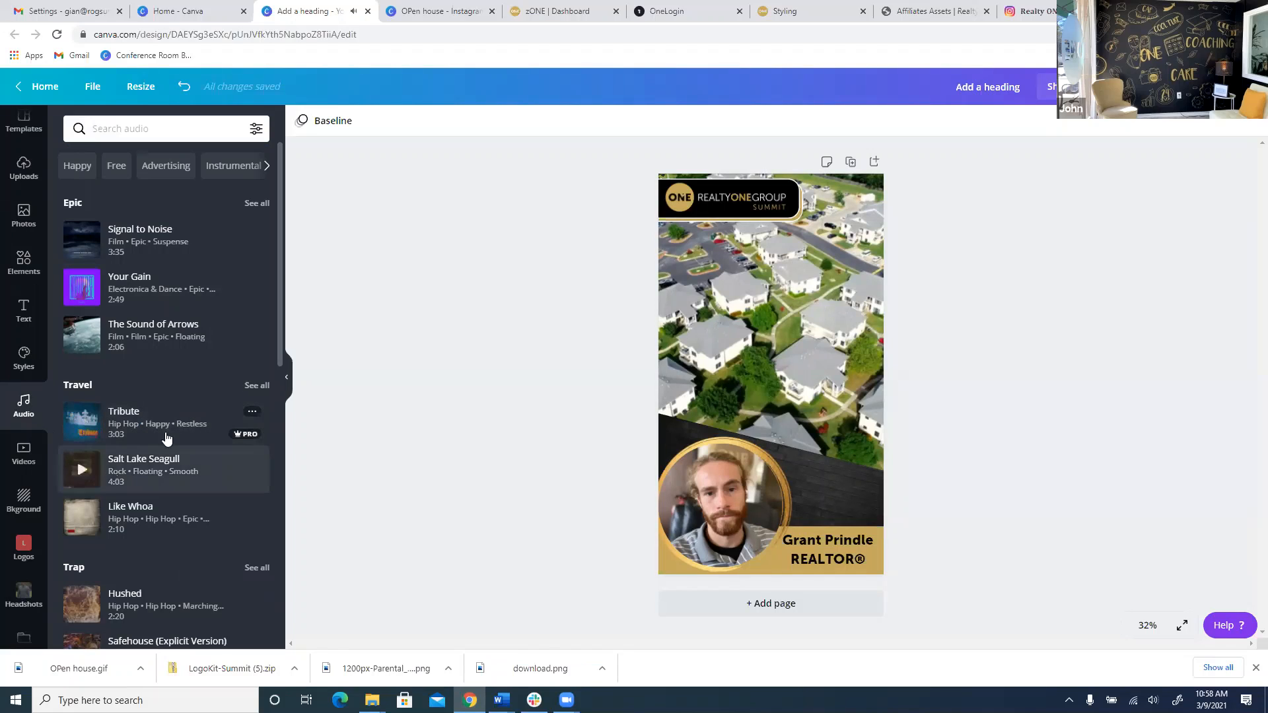
scroll(169, 434, "down", 2)
scroll(143, 458, "up", 2)
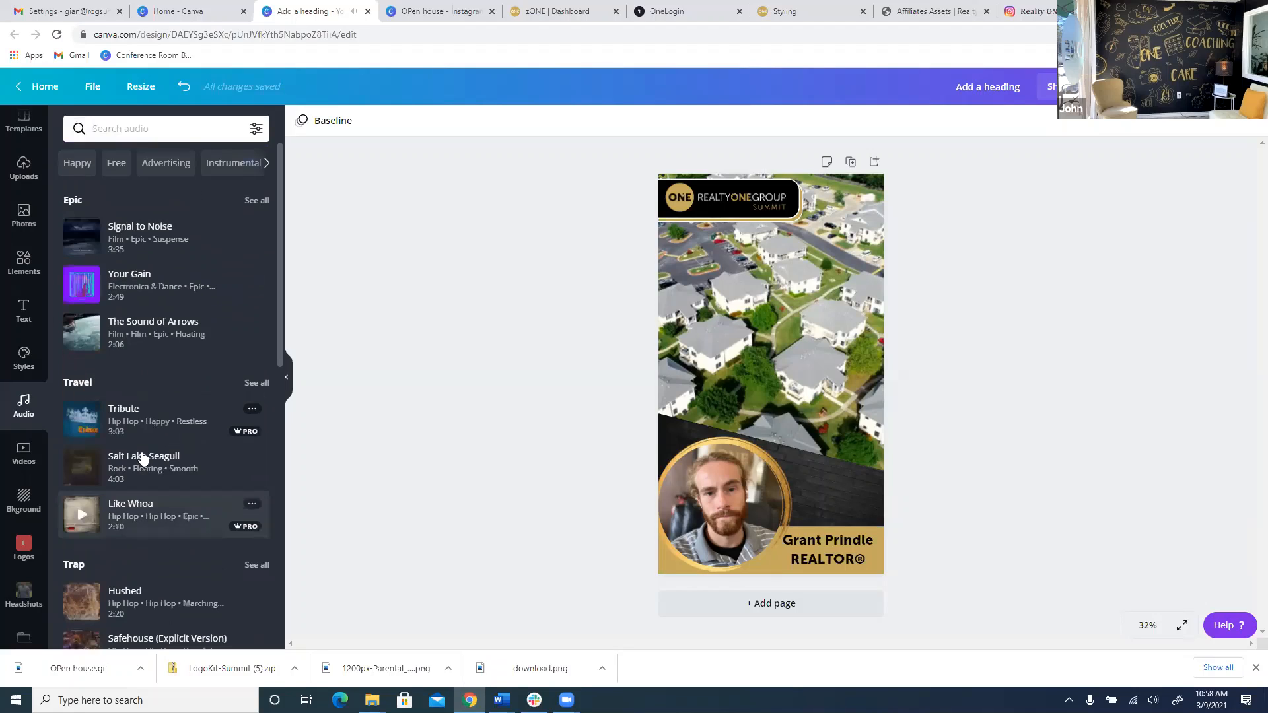
key("XF86AudioRaiseVolume")
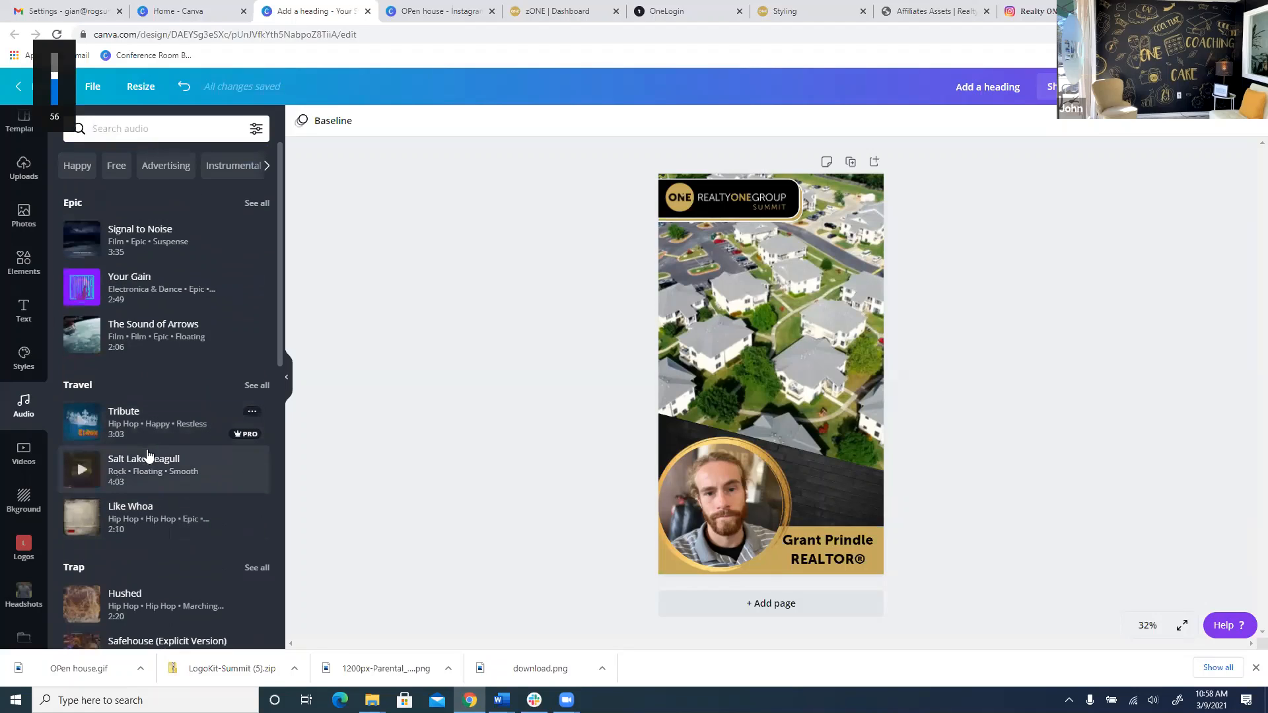
key("XF86AudioLowerVolume")
key("XF86AudioLowerVolume")
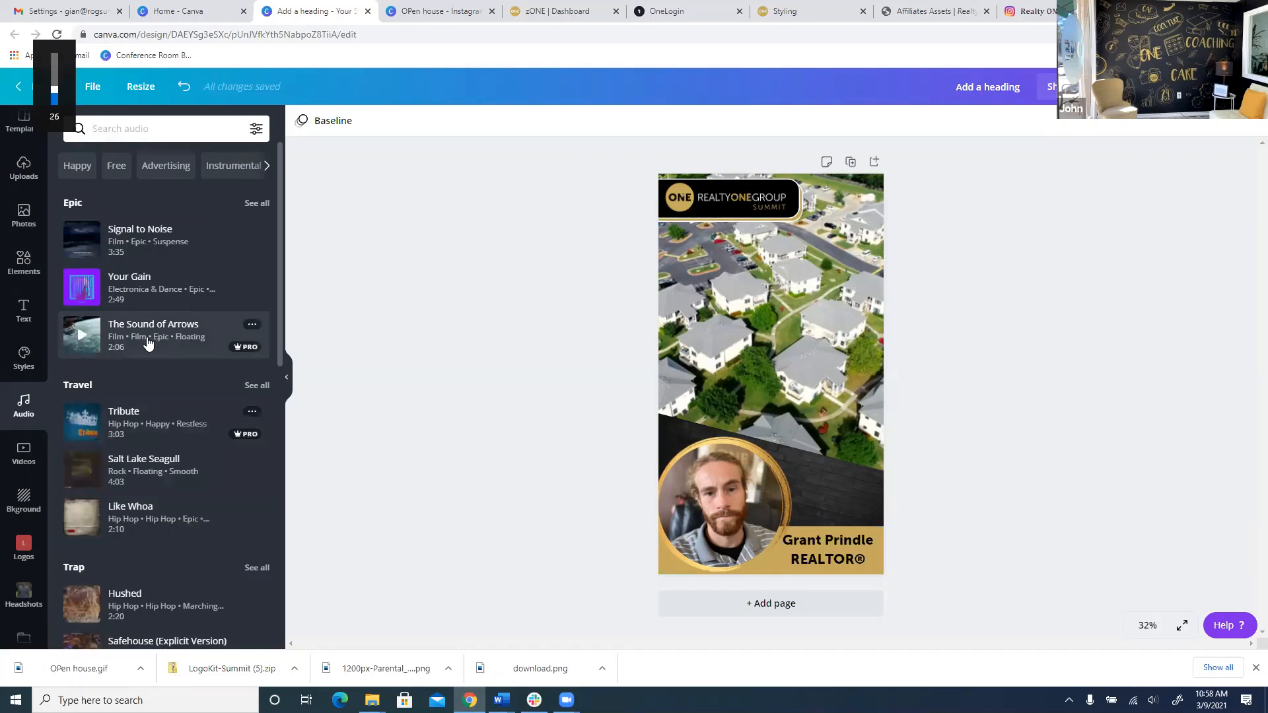
List the uploaded audio tracks, WORK ETHIC and Nelly - Ride Wit Me.
scroll(163, 350, "down", 3)
scroll(161, 356, "down", 5)
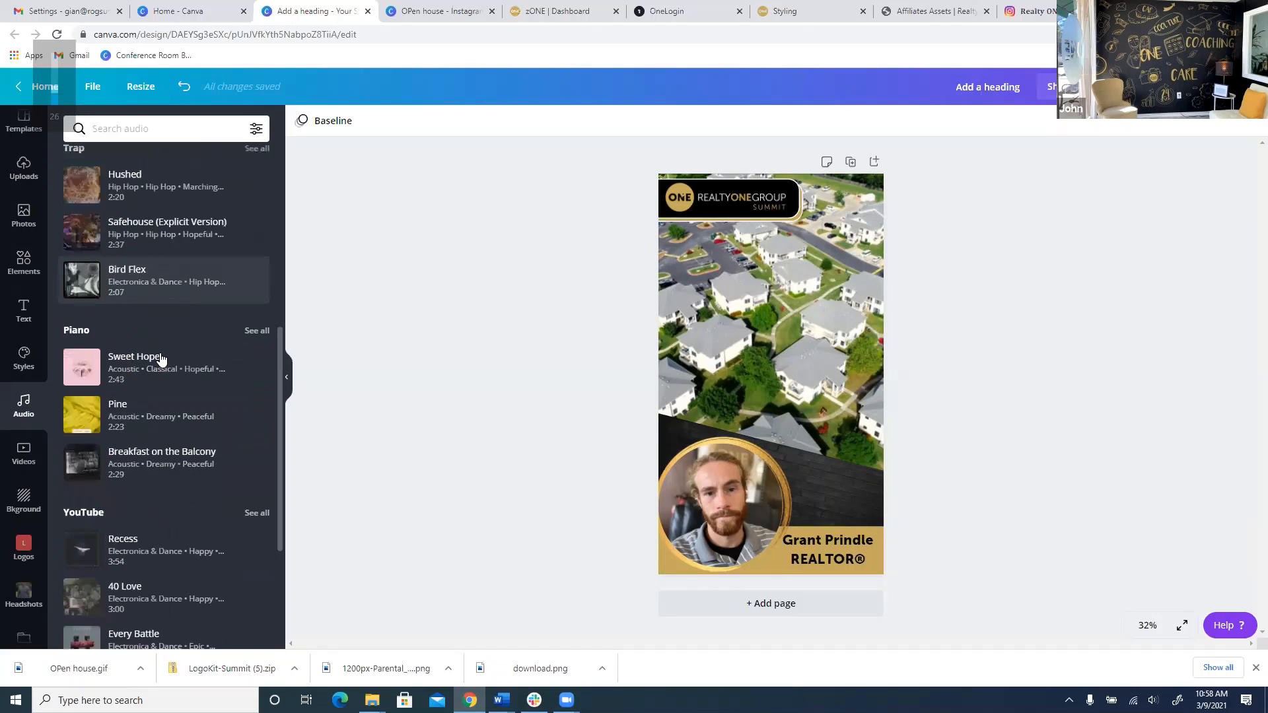
scroll(207, 240, "up", 6)
scroll(239, 257, "up", 2)
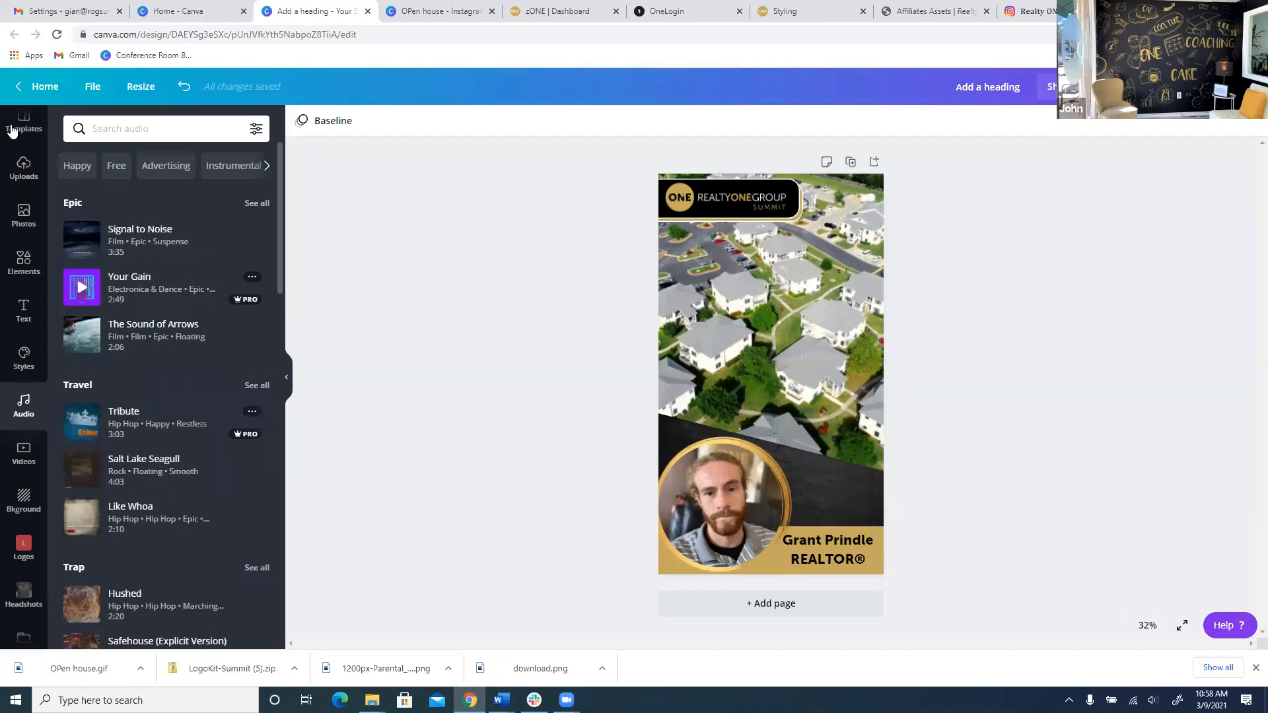
left_click(29, 171)
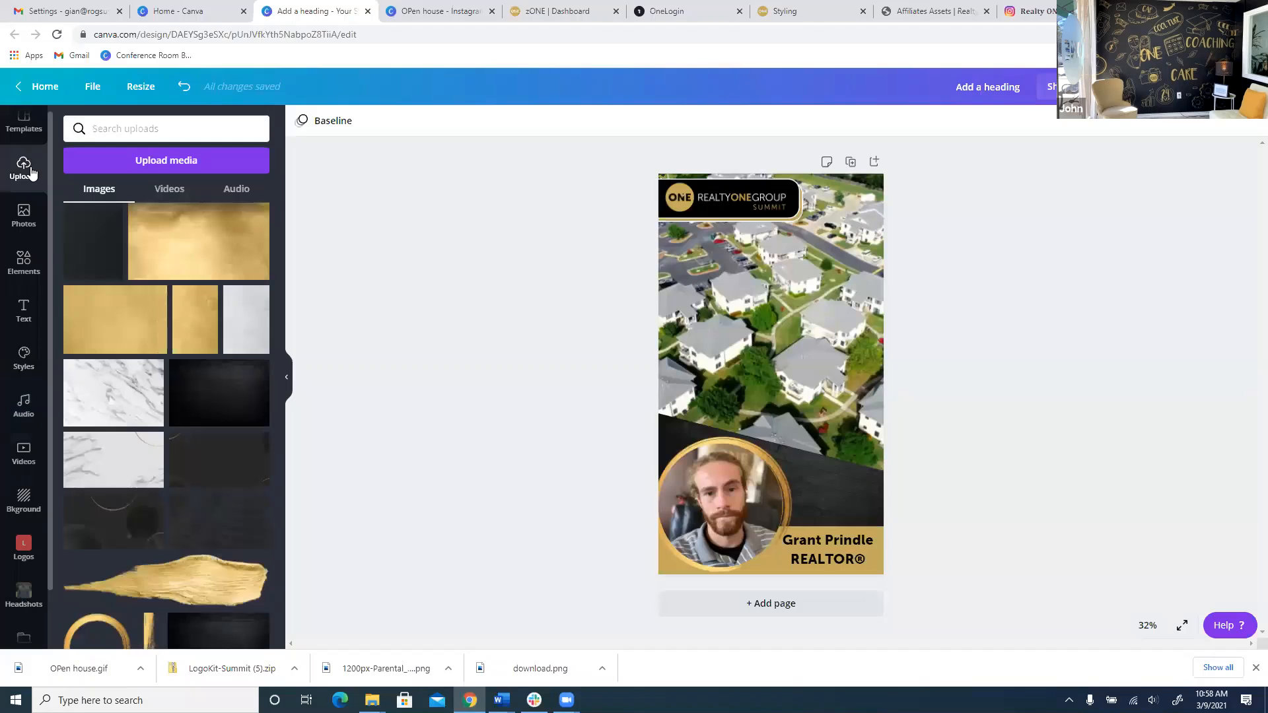
left_click(237, 189)
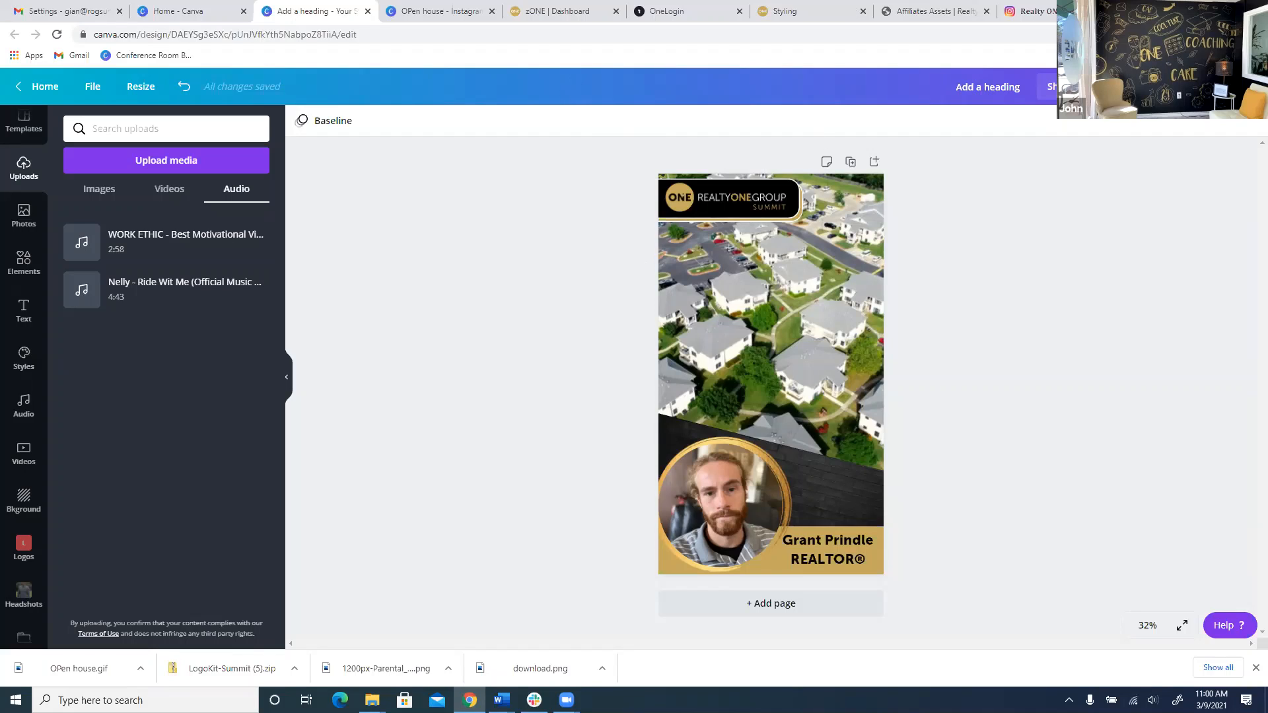
On the brokerage's Instagram, play the Can't Erase Work Ethic post with sound on.
left_click(1030, 12)
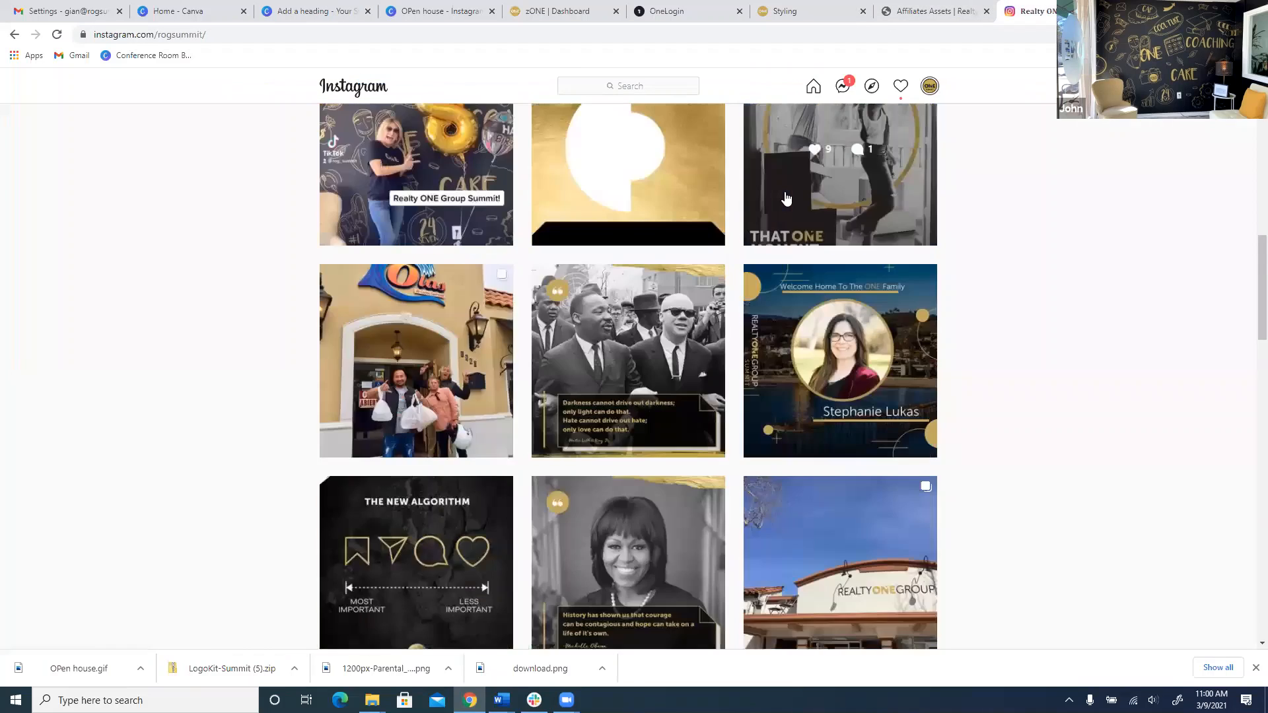
scroll(782, 201, "up", 11)
scroll(683, 409, "down", 1)
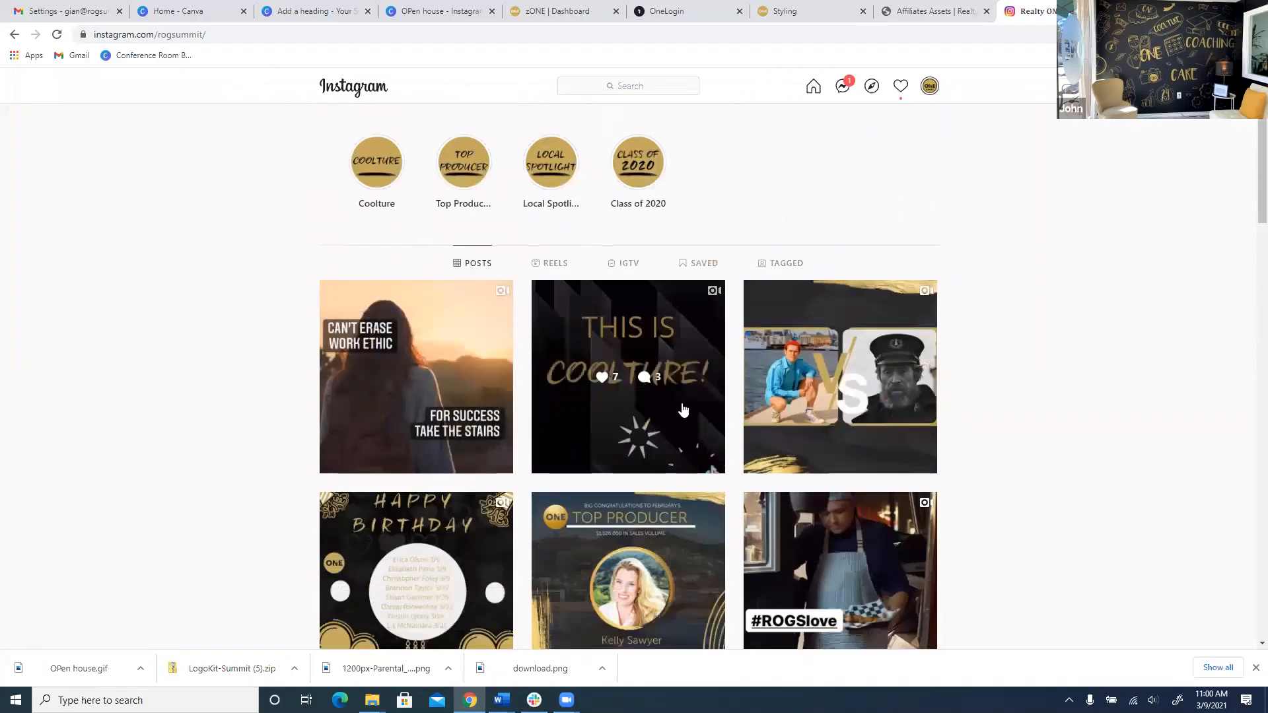
scroll(681, 403, "up", 3)
scroll(673, 389, "down", 1)
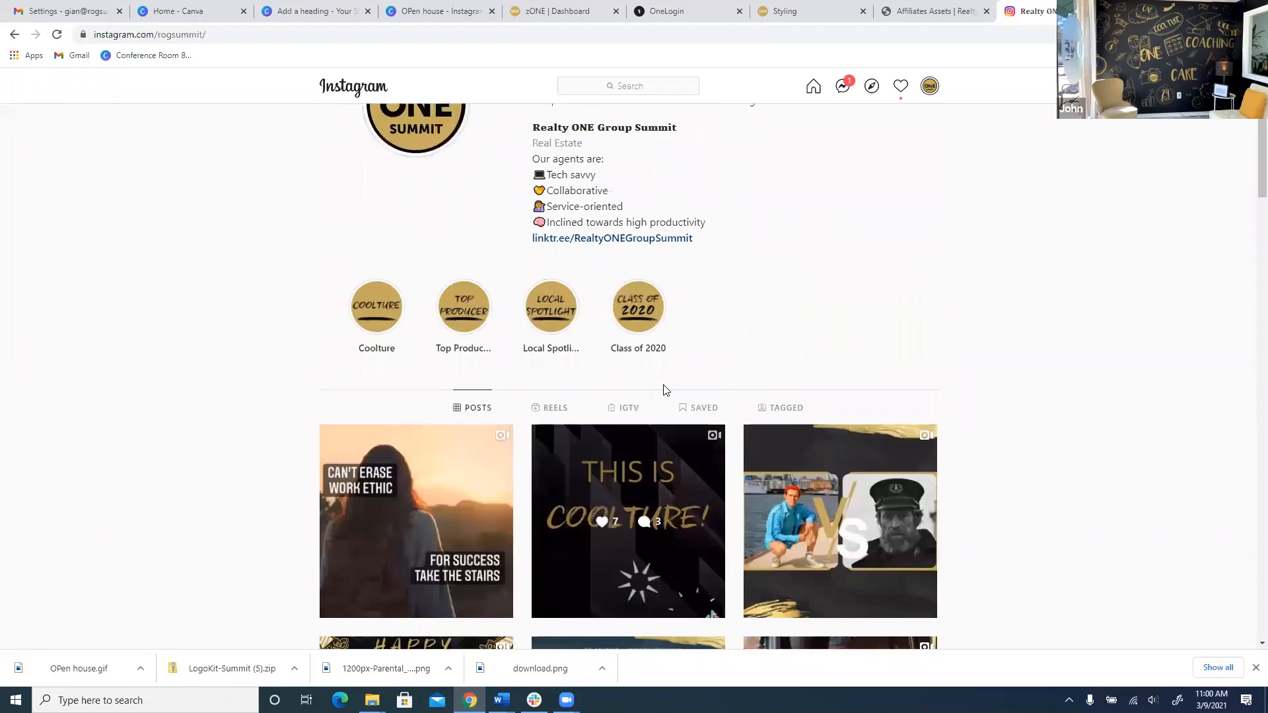
scroll(517, 215, "down", 2)
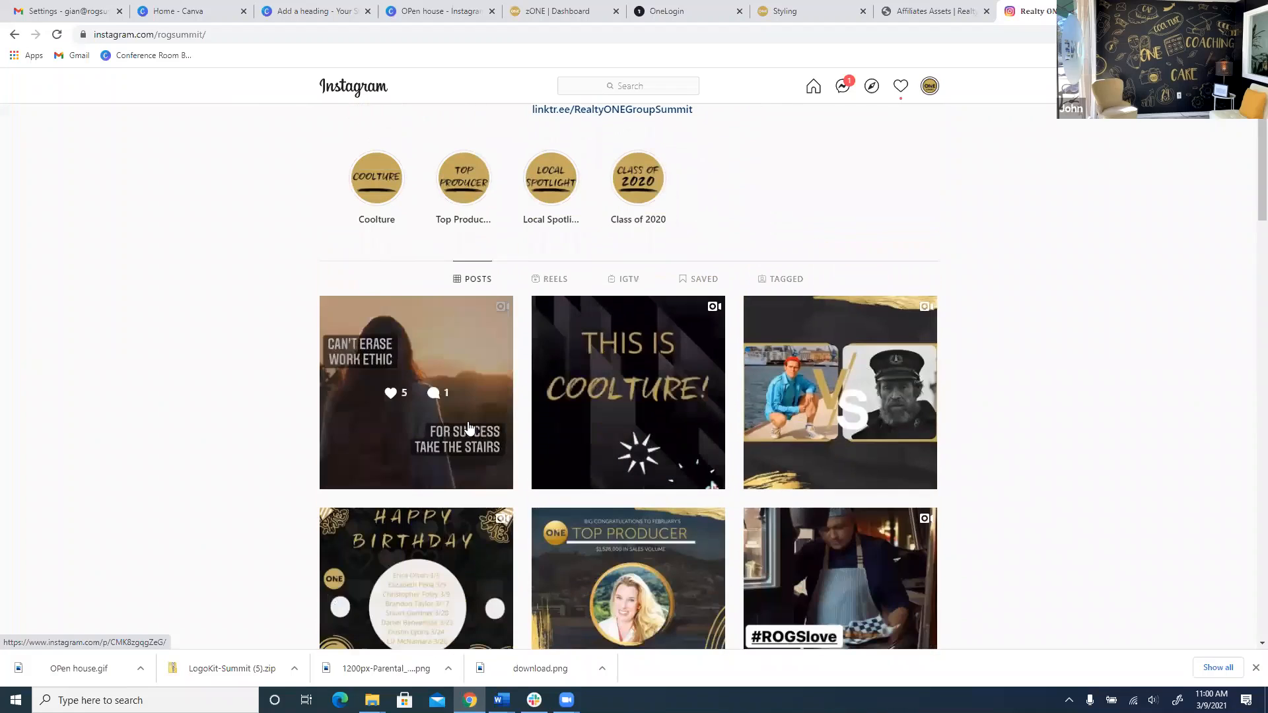
scroll(557, 357, "up", 2)
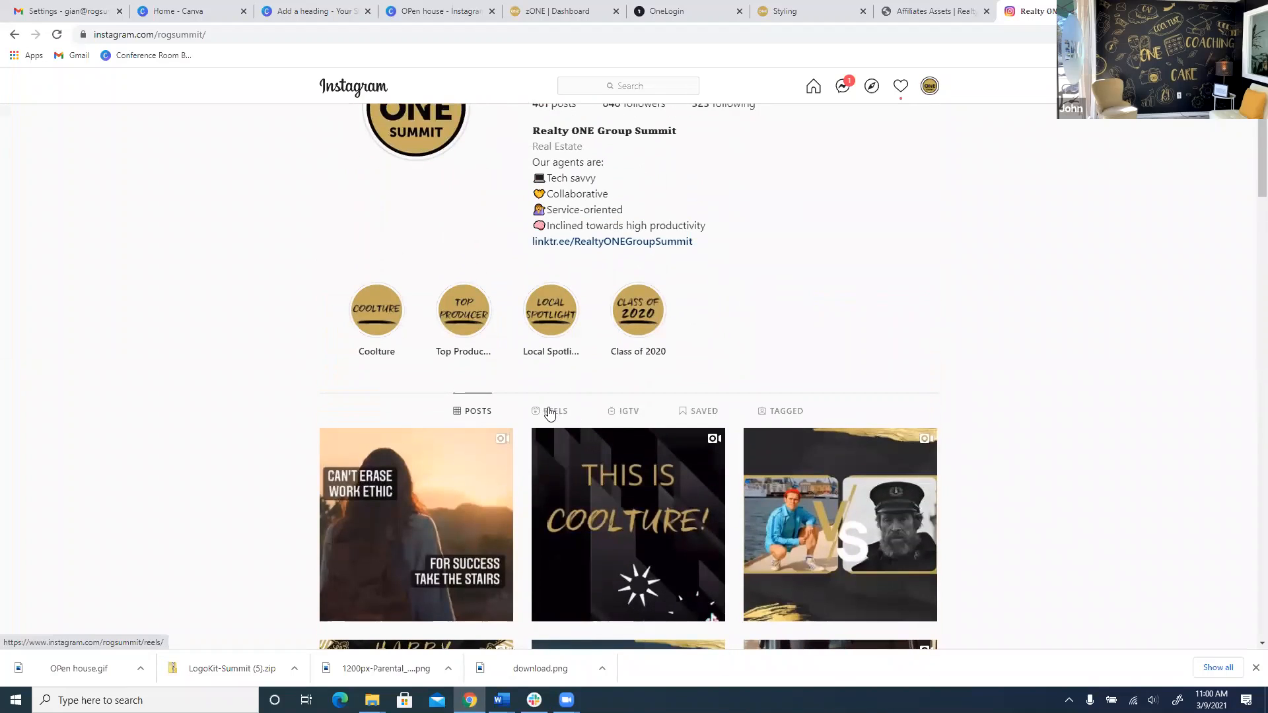
scroll(548, 413, "down", 5)
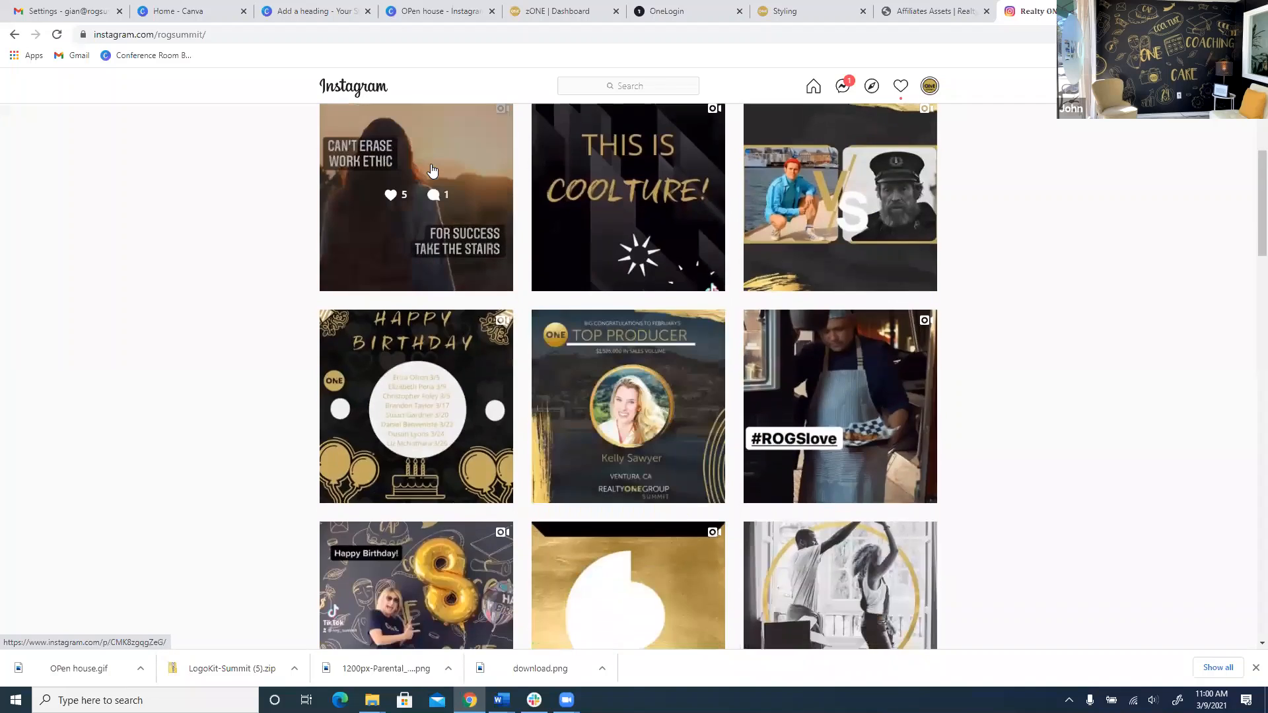
left_click(431, 170)
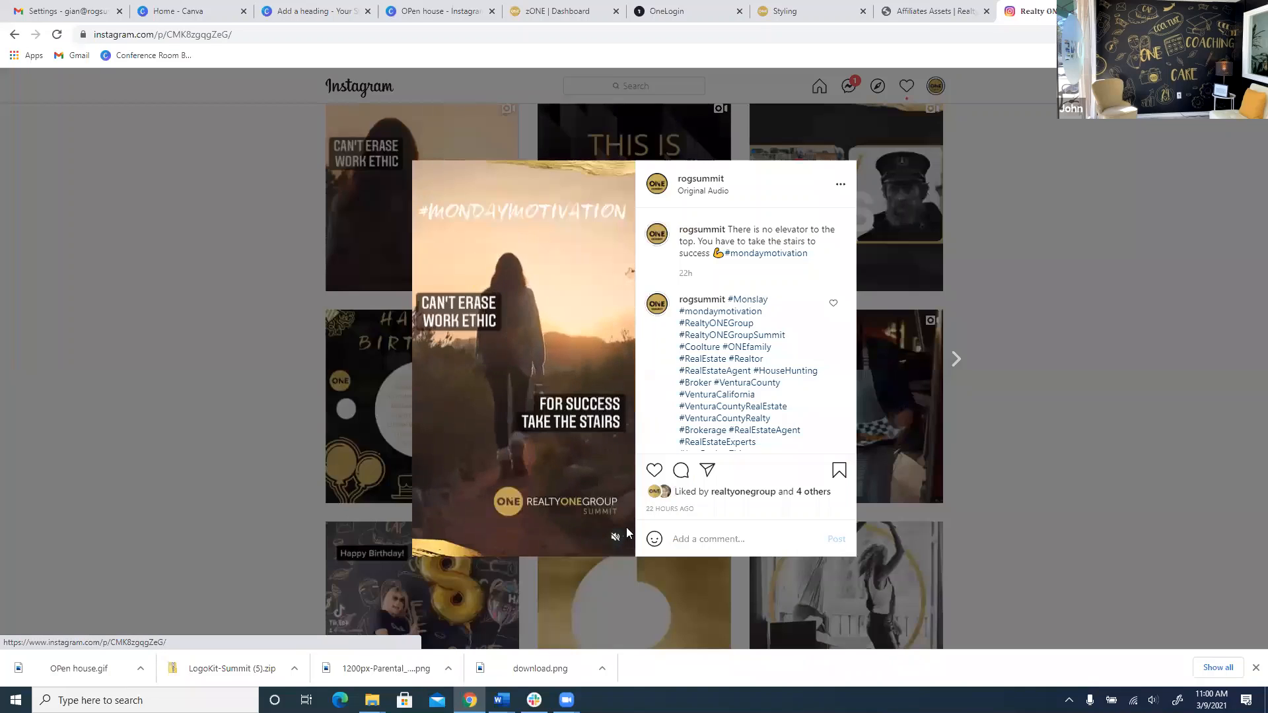
left_click(618, 536)
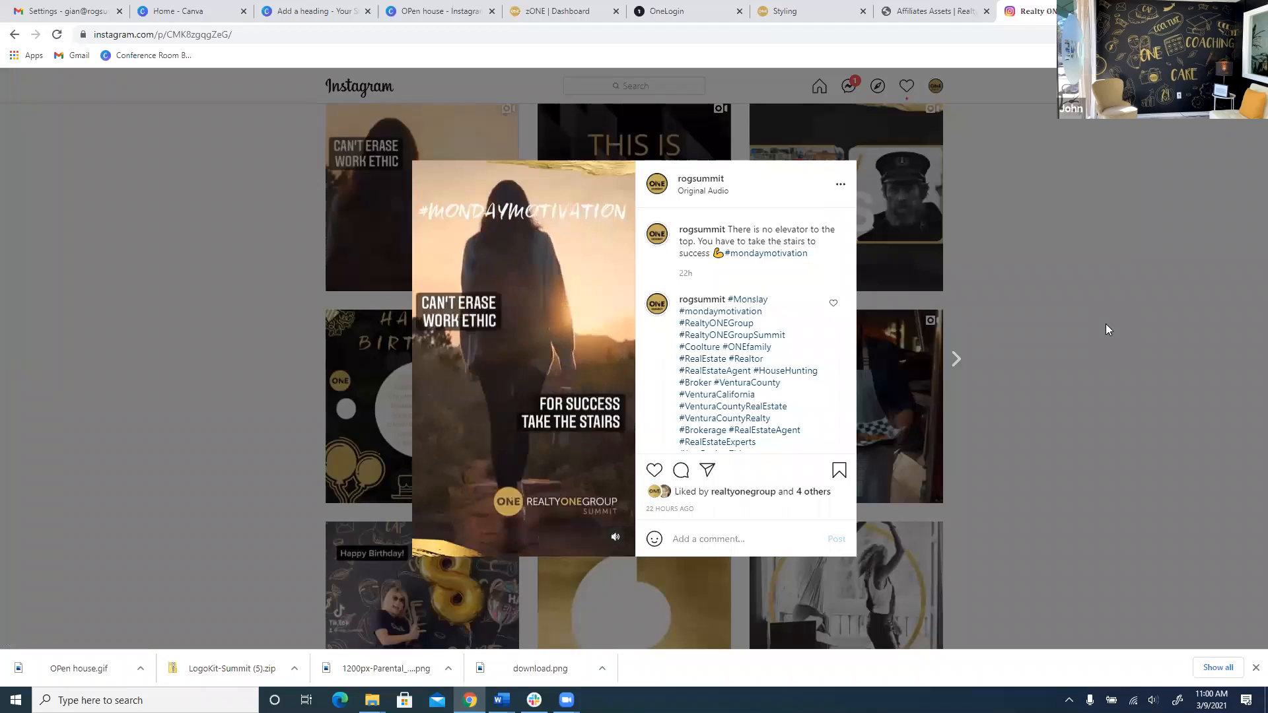
View the #ROGSlove post, then return to the profile grid.
left_click(951, 363)
left_click(821, 372)
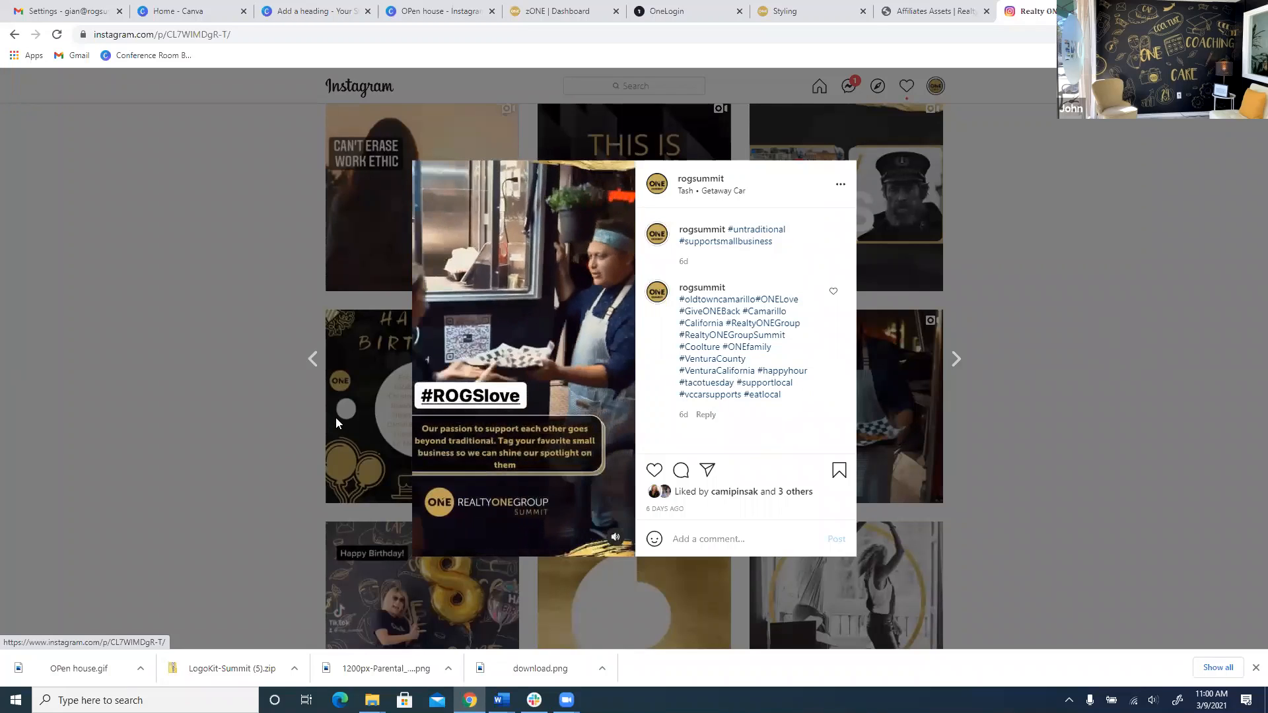
left_click(1165, 402)
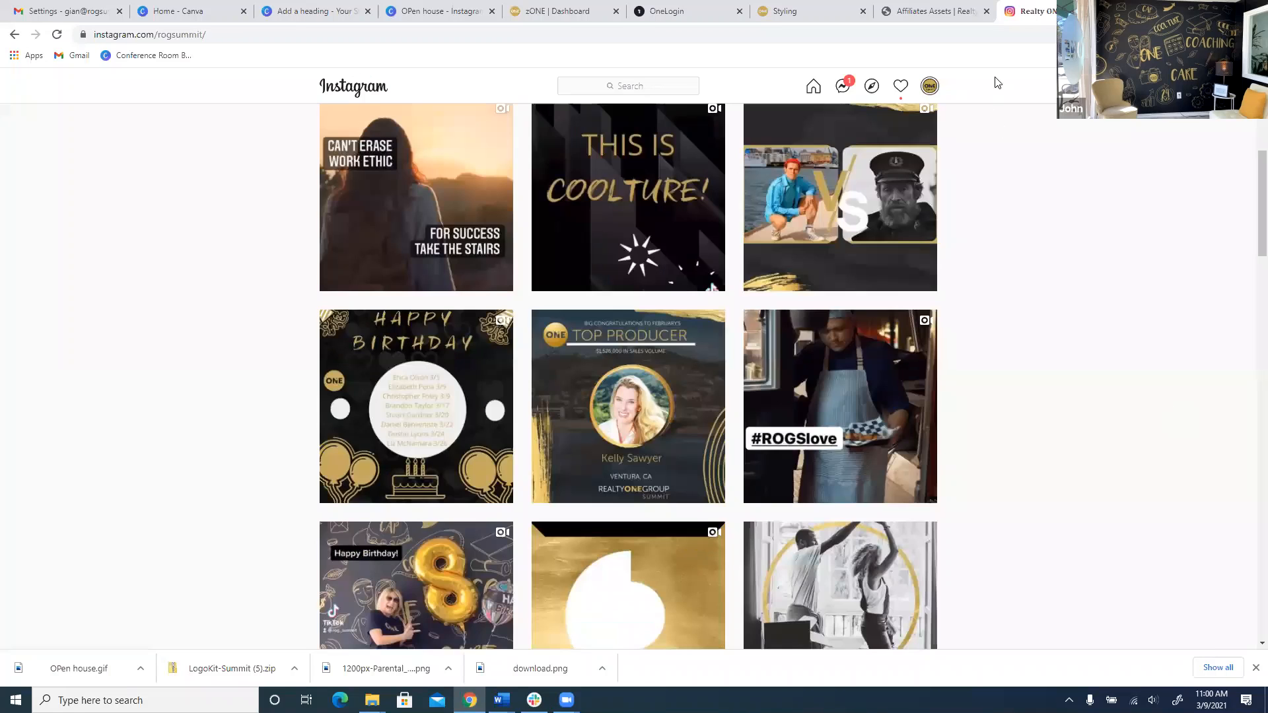
Search 'tik tok' in a new tab and open the brokerage's TikTok profile.
key("ctrl+t")
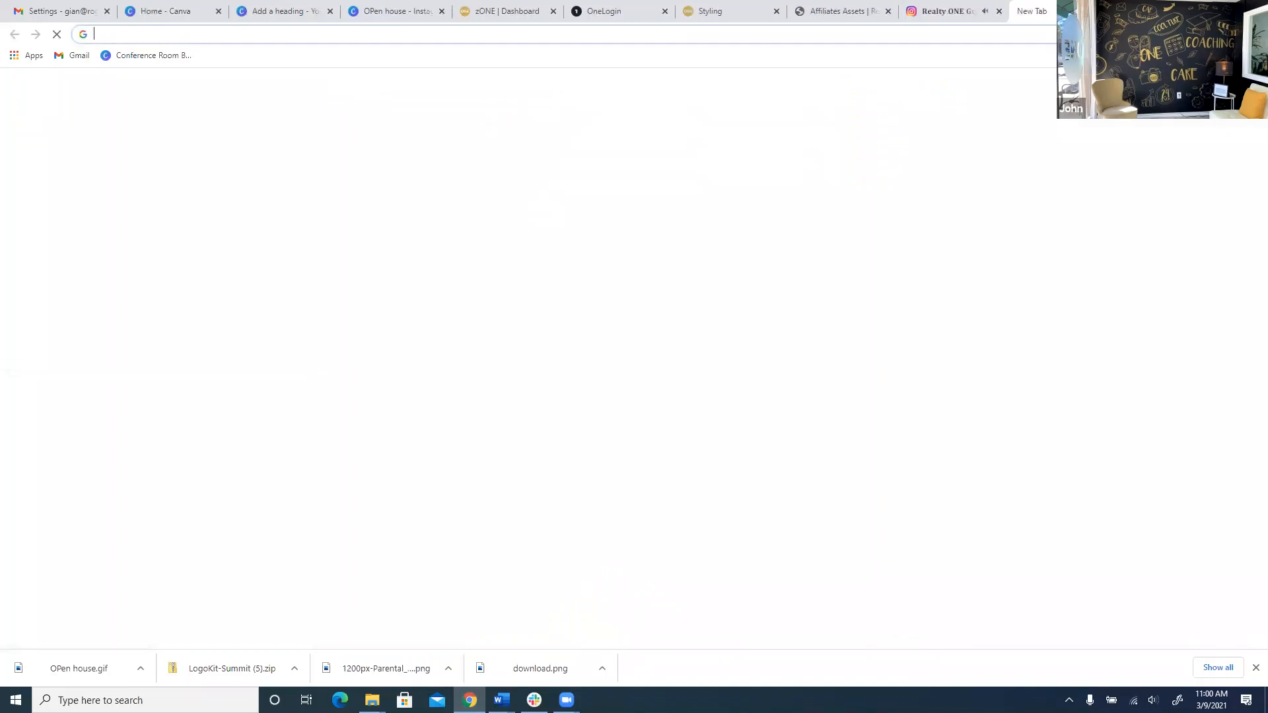
type("tik tok")
key("Return")
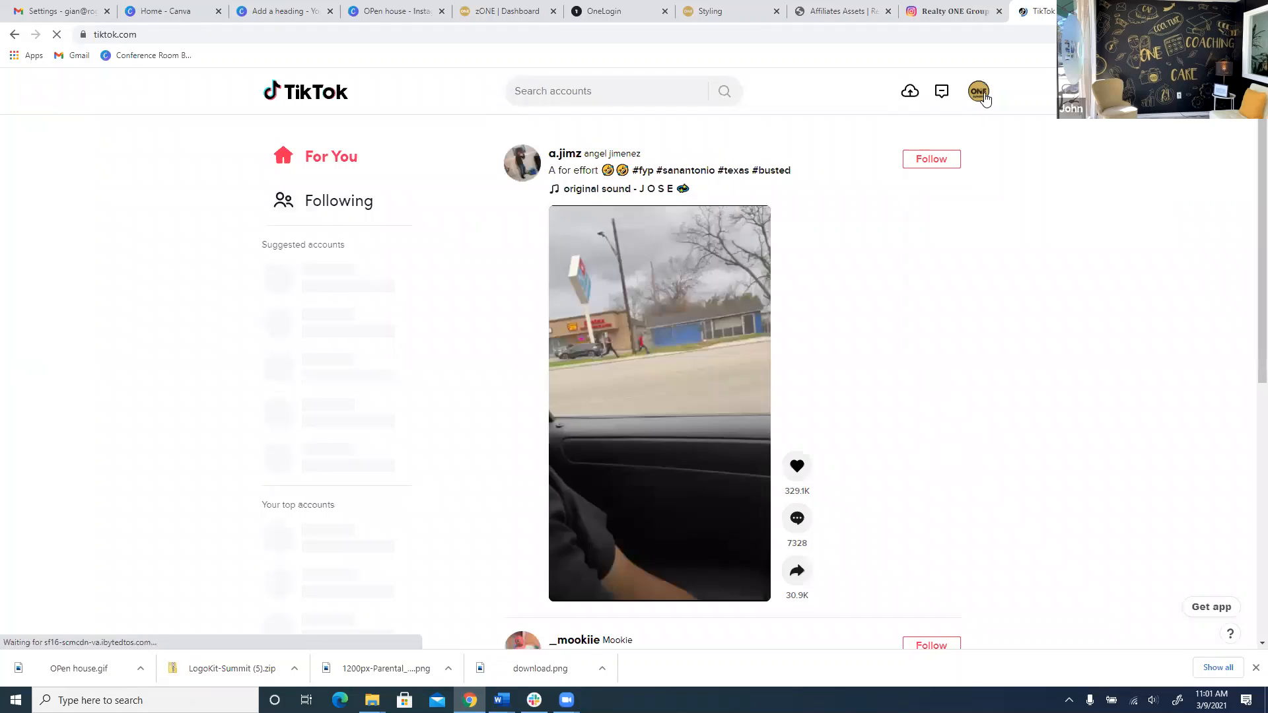
mouse_move(984, 97)
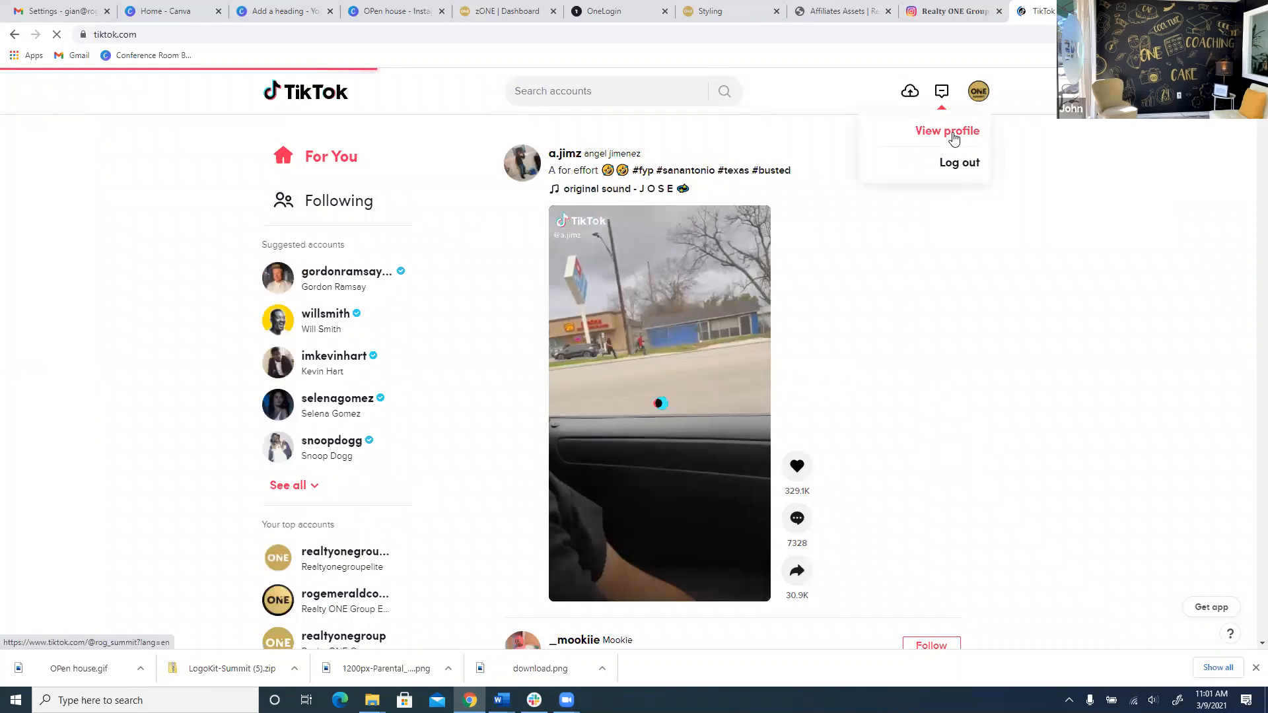
left_click(953, 132)
Watch the chef video and the Happy Birthday video from the profile grid.
scroll(887, 267, "down", 2)
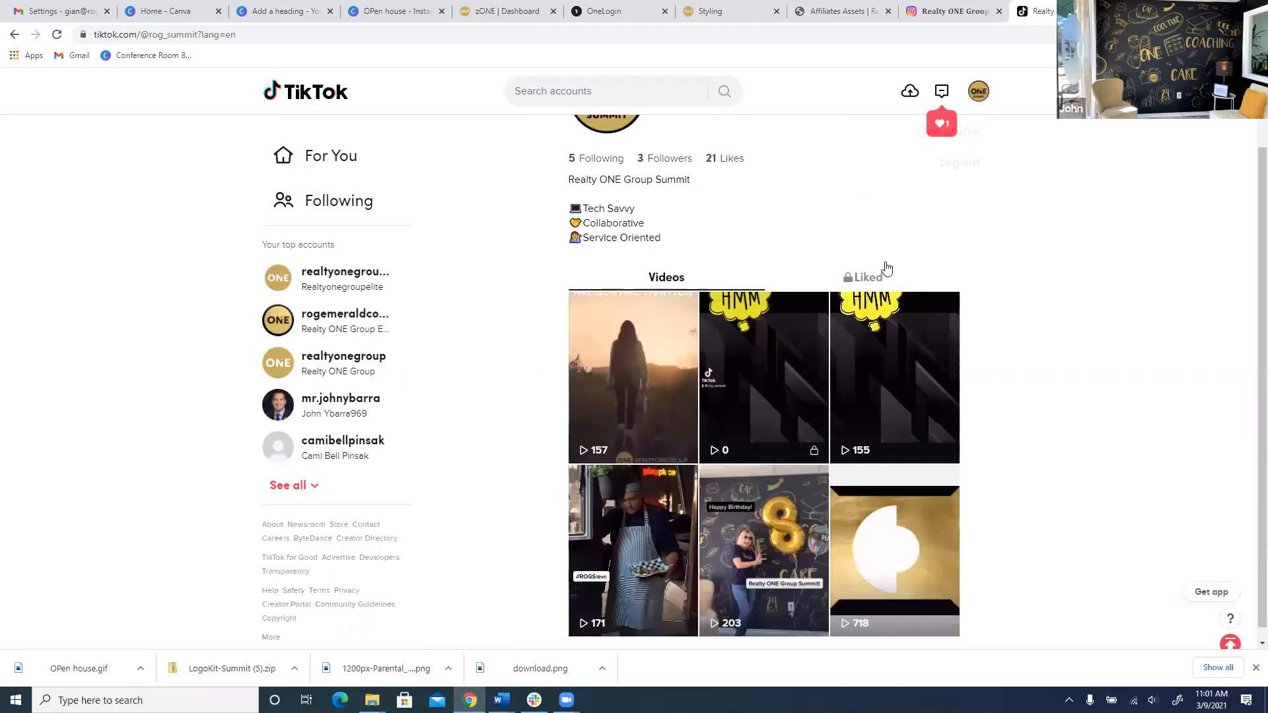
left_click(657, 529)
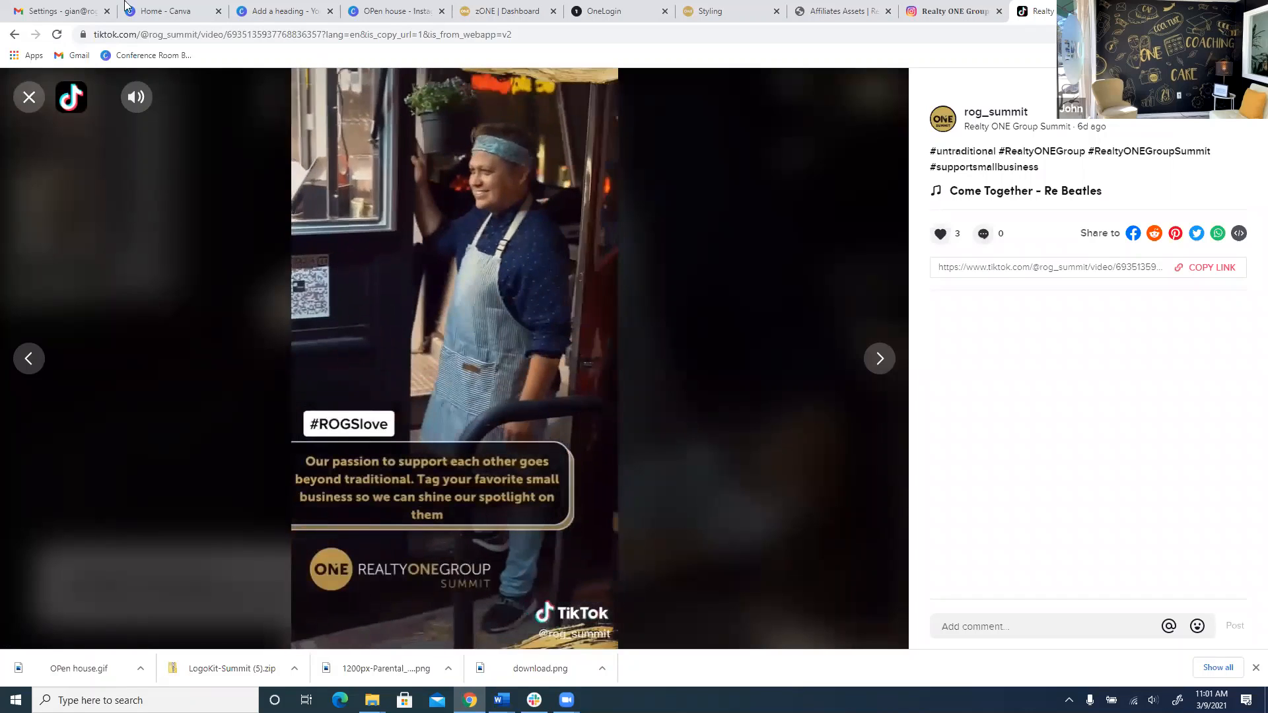
left_click(31, 99)
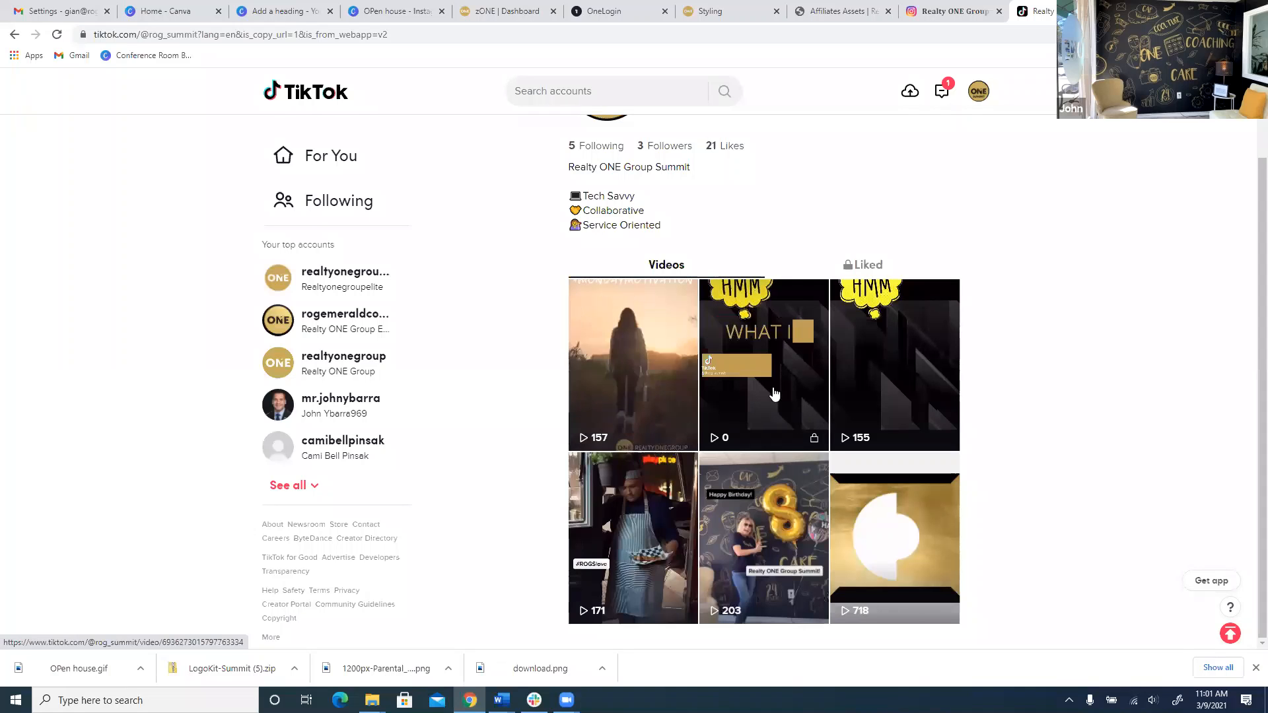
left_click(815, 502)
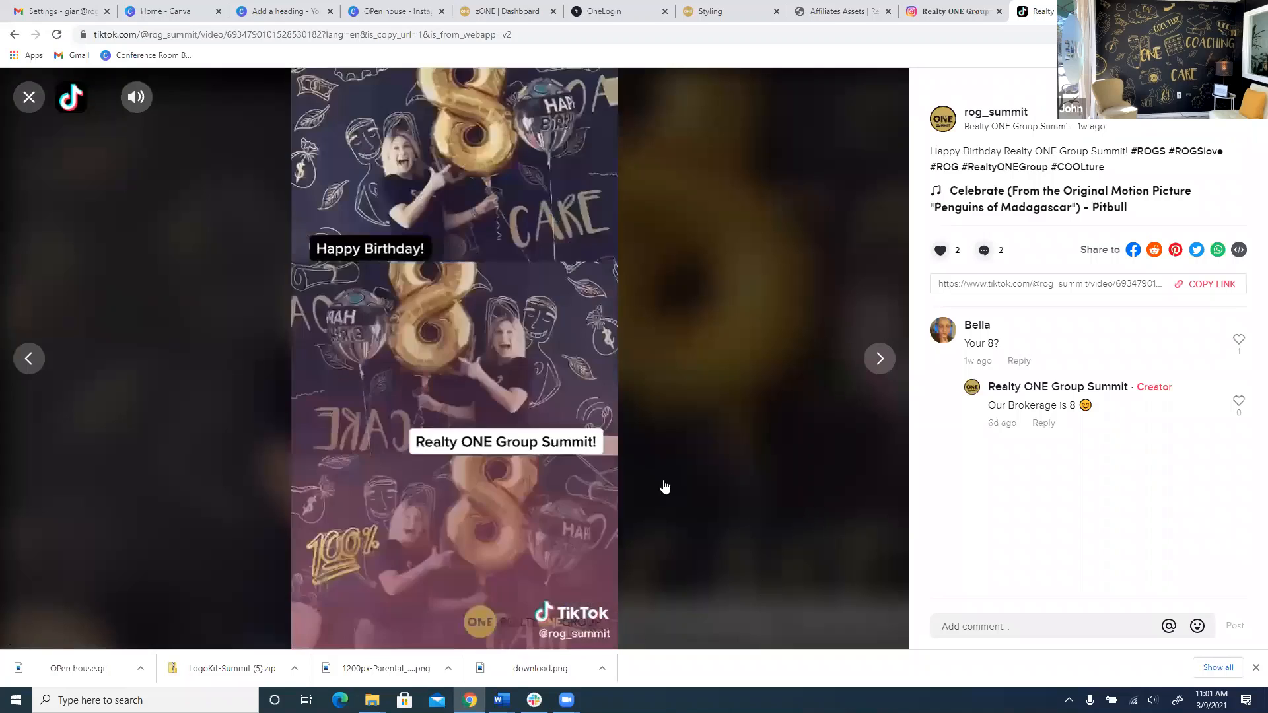
left_click(29, 97)
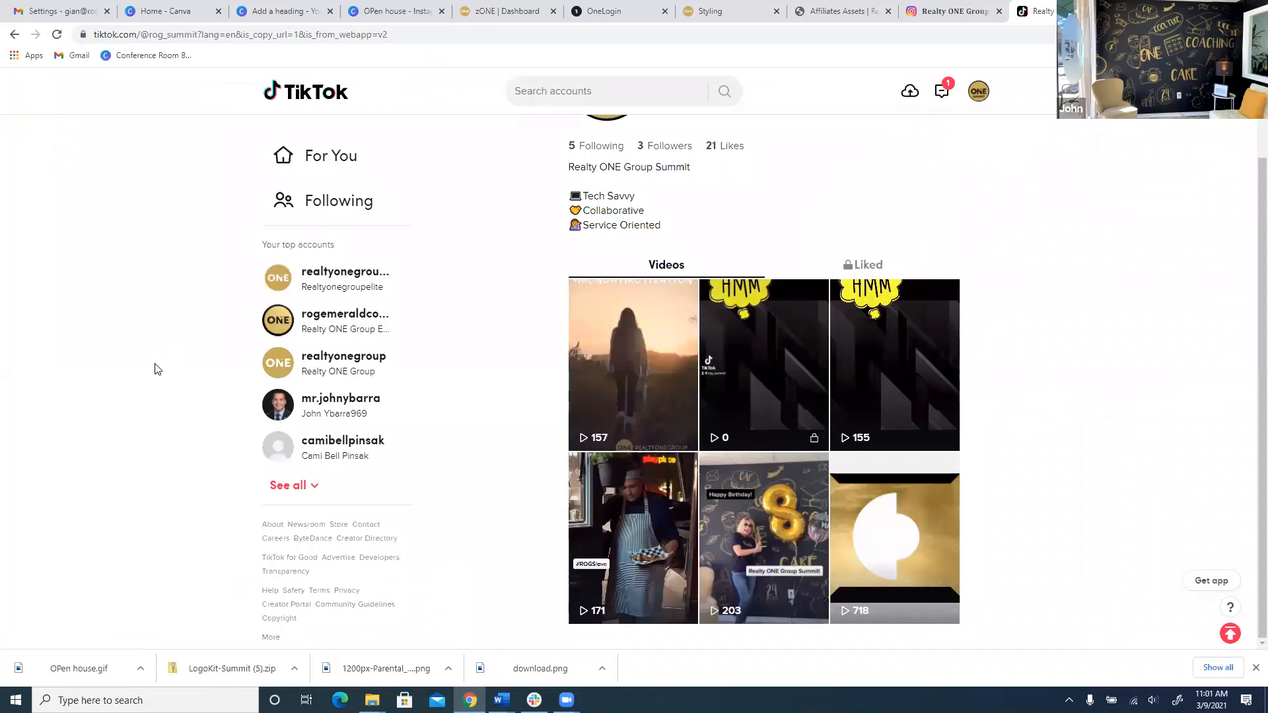